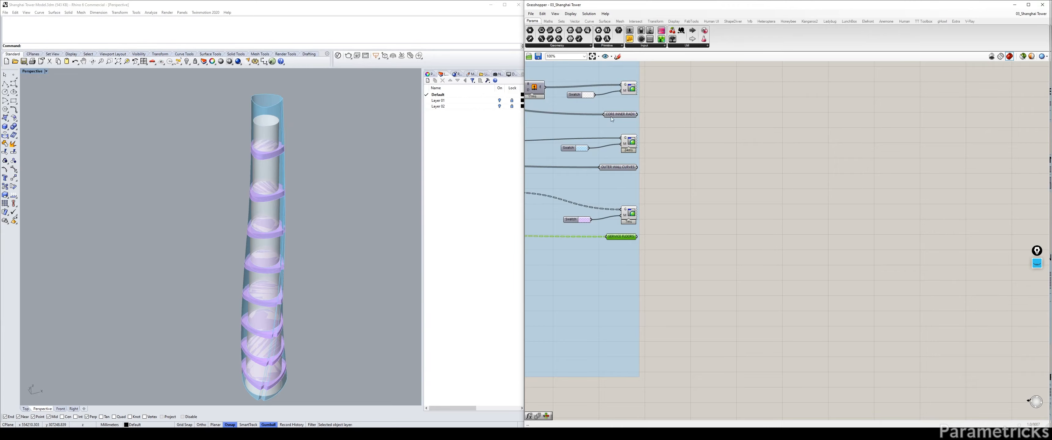
# Look over the Tower Outlines group and bring up the empty canvas beyond its outputs
pyautogui.moveTo(594, 120); pyautogui.dragTo(819, 127, button='right')
pyautogui.scroll(-3, 817, 129)
pyautogui.moveTo(647, 145); pyautogui.dragTo(826, 132, button='right')
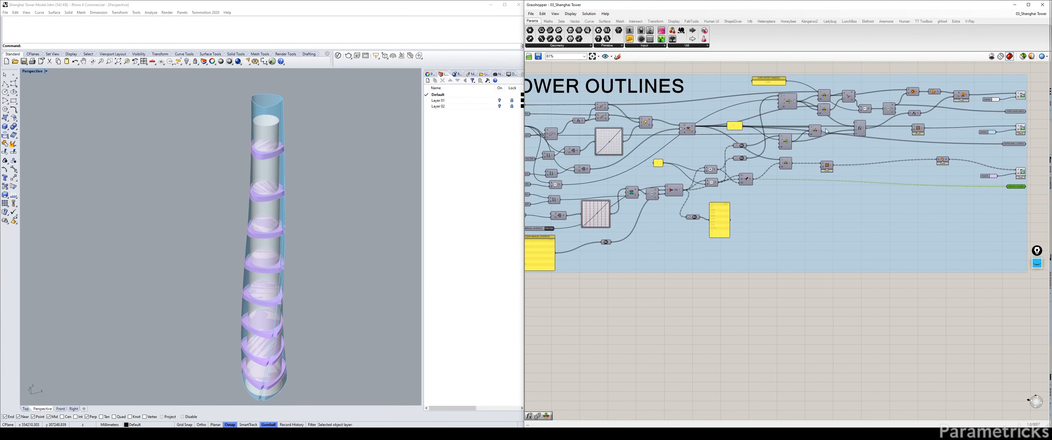
pyautogui.moveTo(1033, 101); pyautogui.dragTo(623, 112, button='right')
pyautogui.scroll(2, 792, 154)
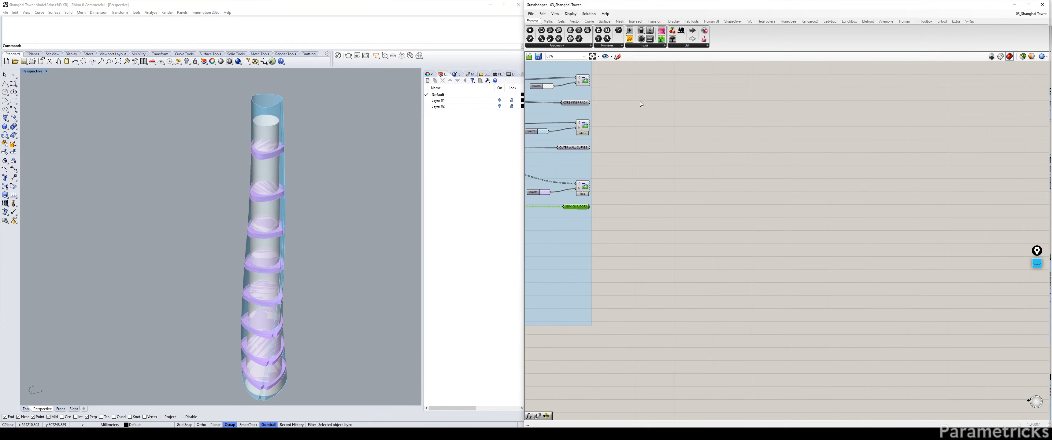
pyautogui.moveTo(641, 102); pyautogui.dragTo(674, 176, button='right')
pyautogui.moveTo(852, 184); pyautogui.dragTo(836, 169, button='right')
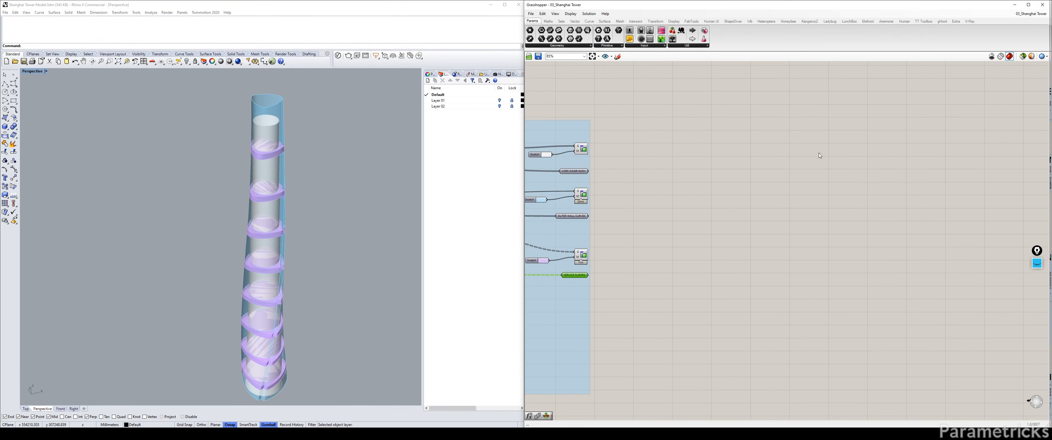
# Switch to the 00_Start reference definition and highlight its General Panels group
pyautogui.click(470, 229)
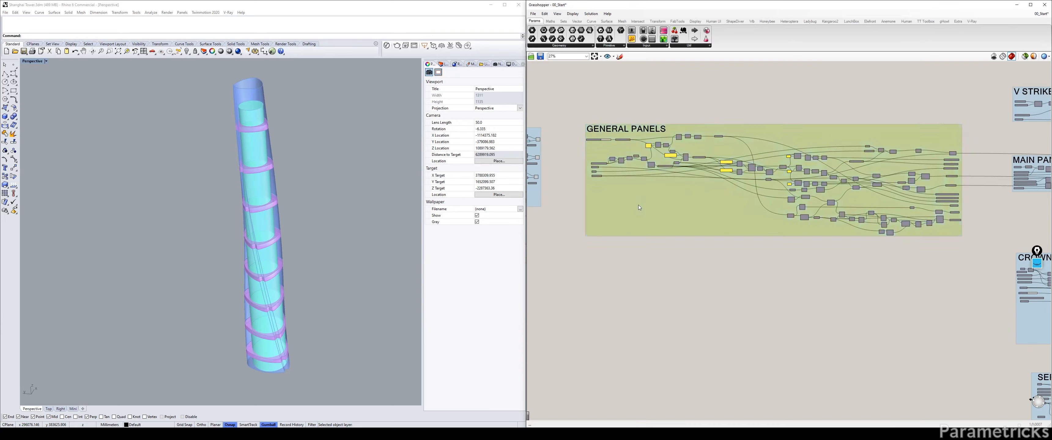
pyautogui.moveTo(639, 205); pyautogui.dragTo(637, 203)
pyautogui.click(668, 270)
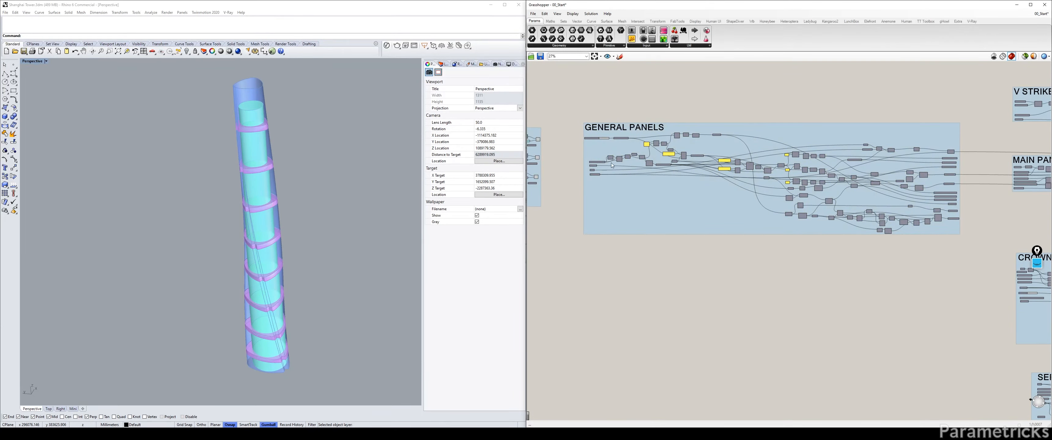
# Preview the Extrude component at the end of the General Panels group and examine the facade panels on the tower
pyautogui.scroll(3, 612, 165)
pyautogui.moveTo(1034, 175); pyautogui.dragTo(641, 178, button='right')
pyautogui.scroll(-2, 861, 183)
pyautogui.scroll(1, 582, 168)
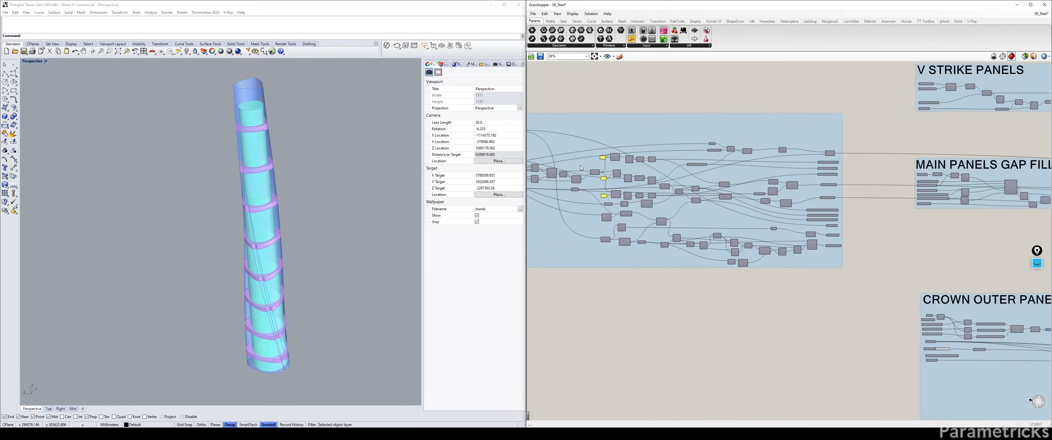
pyautogui.scroll(1, 628, 194)
pyautogui.moveTo(931, 169); pyautogui.dragTo(732, 144, button='right')
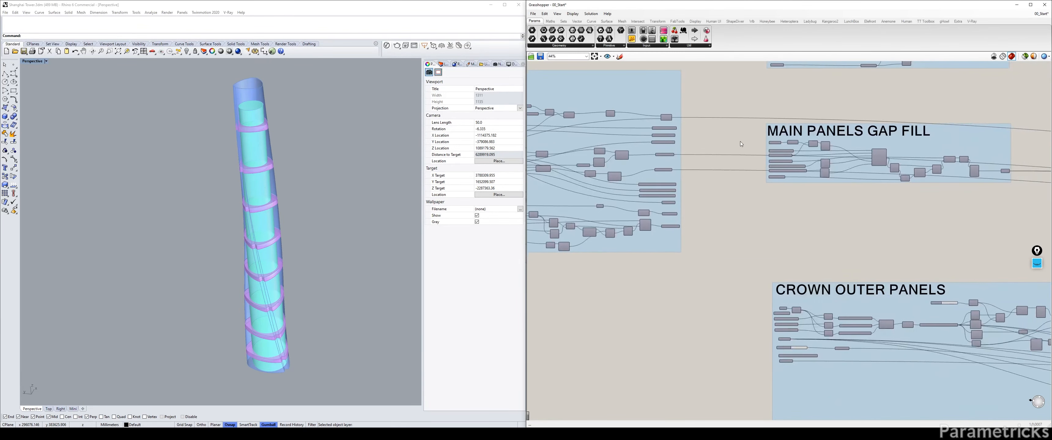
pyautogui.scroll(1, 732, 143)
pyautogui.scroll(2, 690, 109)
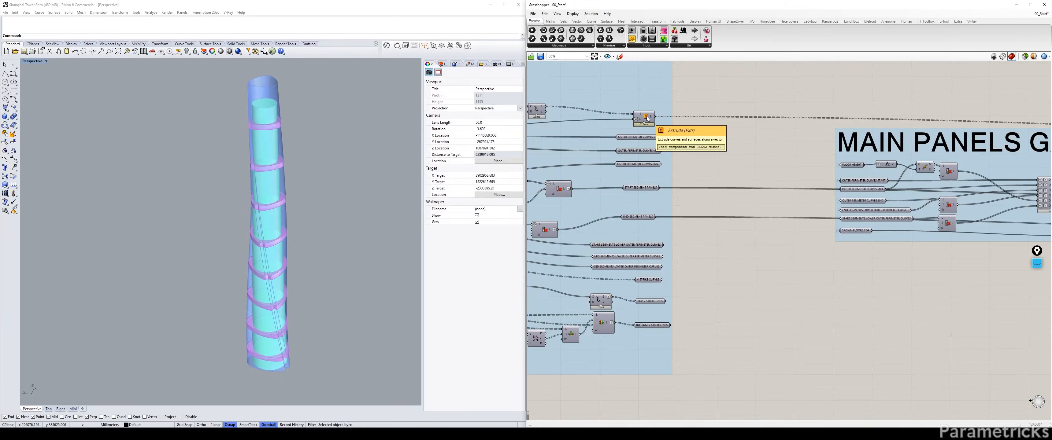
pyautogui.click(647, 118)
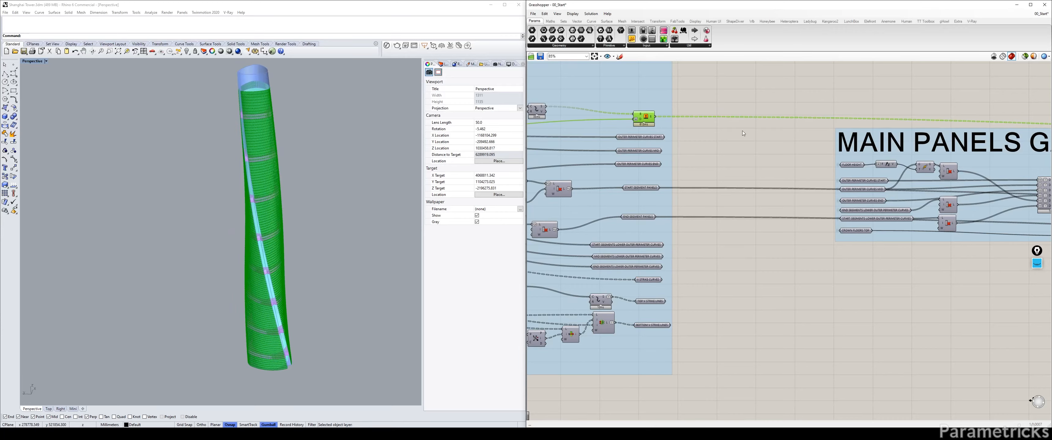
pyautogui.click(748, 148)
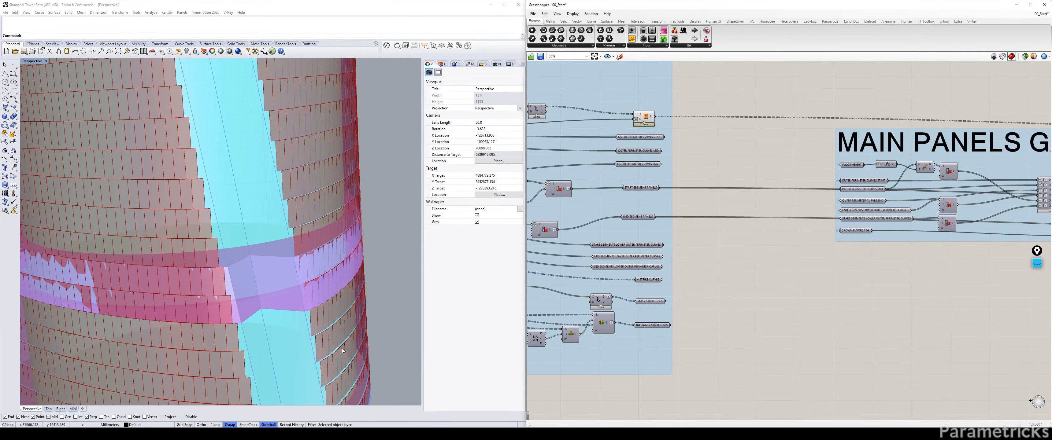
# Check the Shanghai Tower facade reference images in the browser and return to the General Panels Extrude component
pyautogui.click(410, 434)
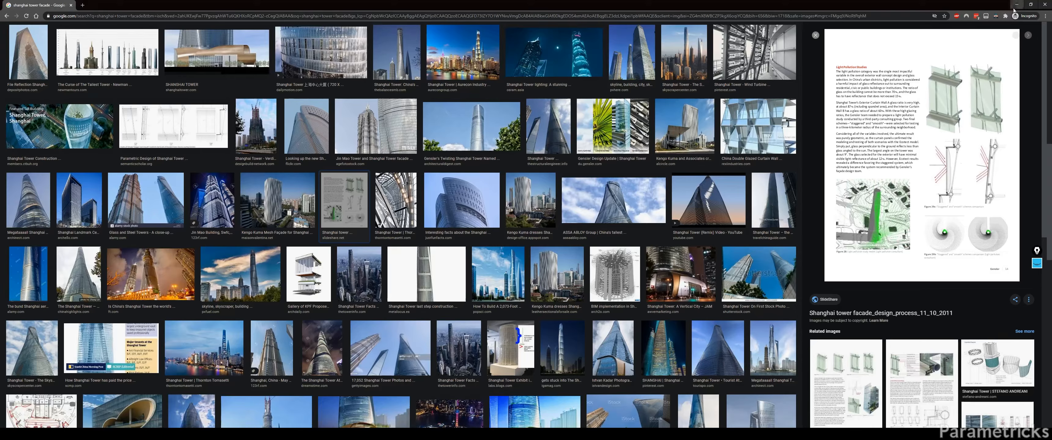
pyautogui.click(1014, 9)
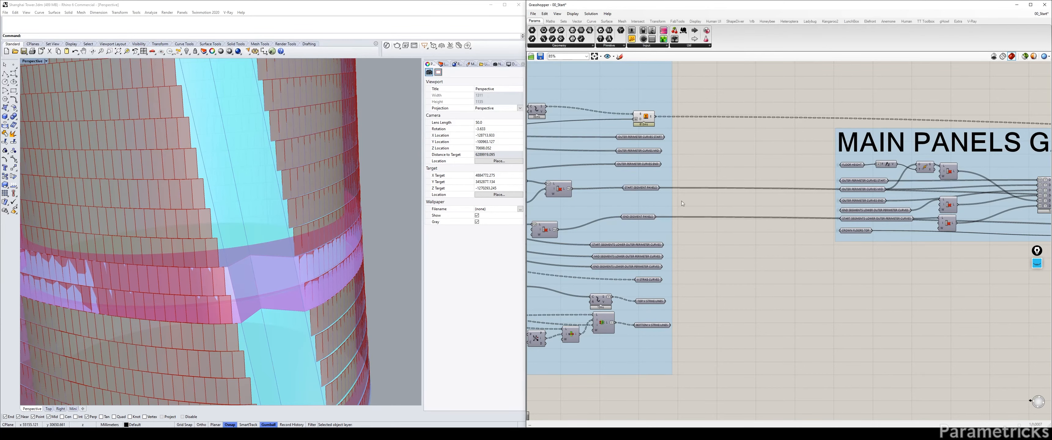
pyautogui.click(635, 119)
pyautogui.click(703, 143)
# Highlight the START SEGMENT PANELS and END SEGMENT PANELS outputs and examine where they sit along the facade
pyautogui.moveTo(663, 200); pyautogui.dragTo(662, 163, button='right')
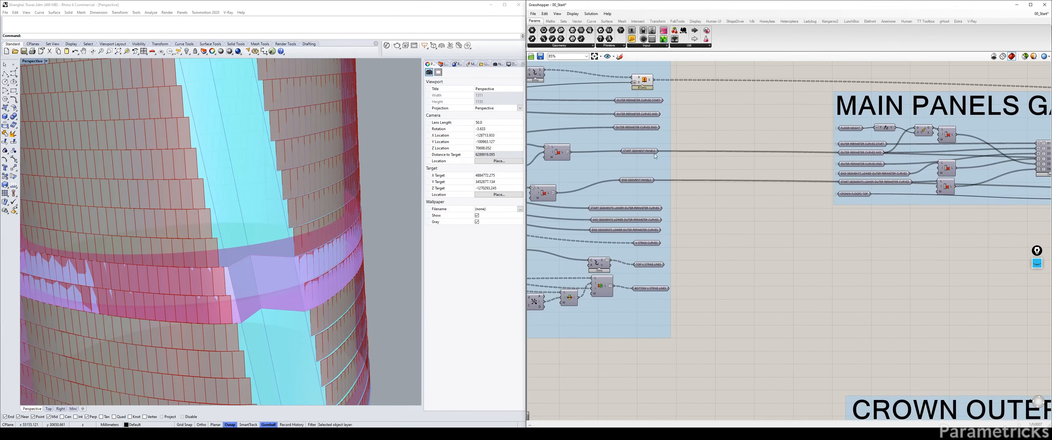
pyautogui.click(646, 151)
pyautogui.moveTo(640, 181)
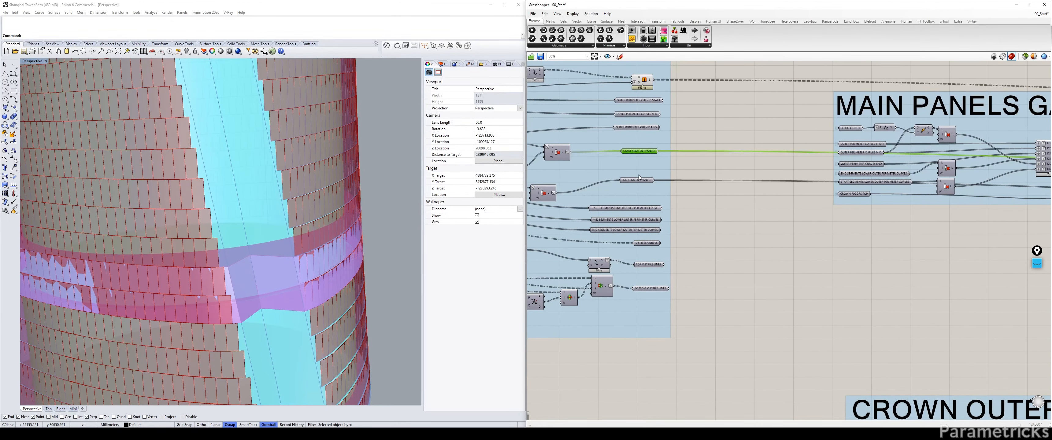
pyautogui.keyDown('shift'); pyautogui.click(639, 182); pyautogui.keyUp('shift')
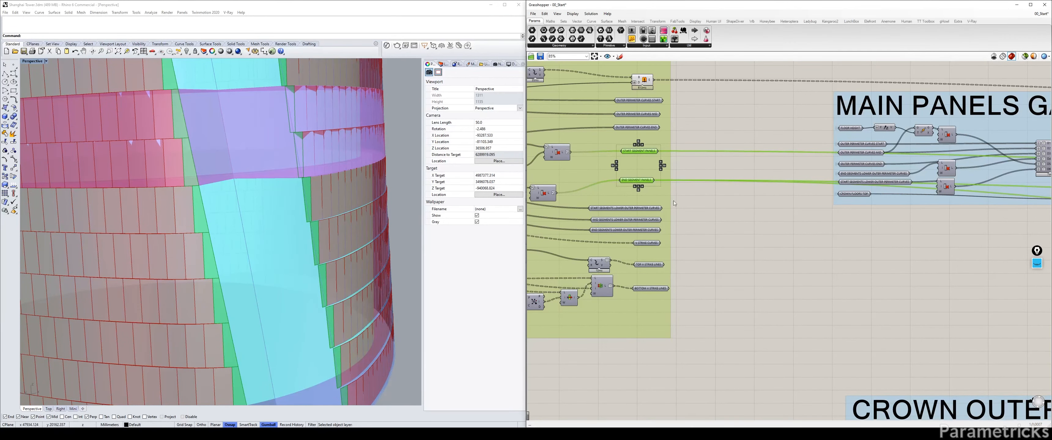
pyautogui.click(709, 225)
# Highlight the outer perimeter curve outputs and the lower outer perimeter curve outputs to examine them around the tower base
pyautogui.moveTo(676, 98); pyautogui.dragTo(632, 135)
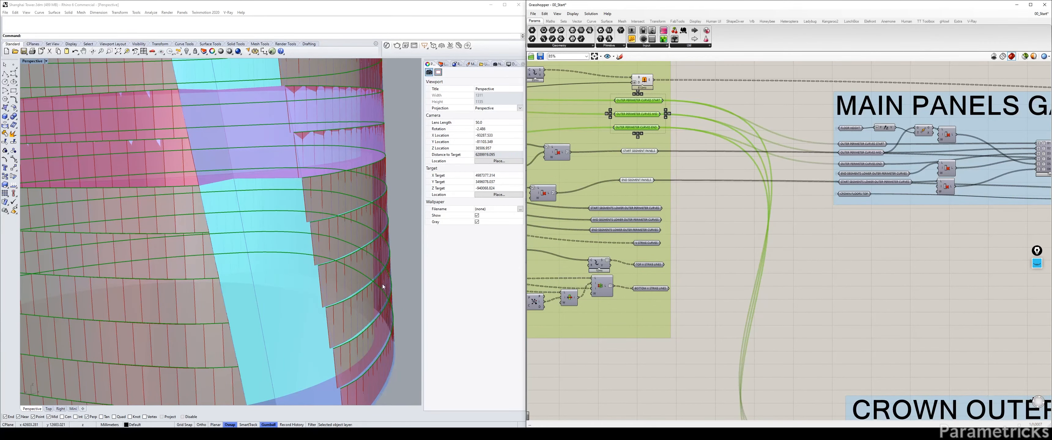
pyautogui.moveTo(264, 370); pyautogui.dragTo(224, 354, button='right')
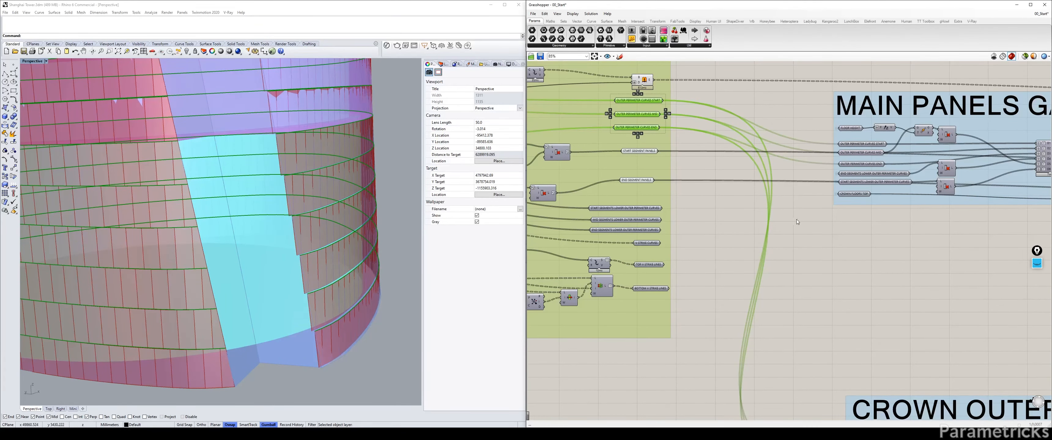
pyautogui.click(693, 203)
pyautogui.moveTo(693, 203); pyautogui.dragTo(633, 238)
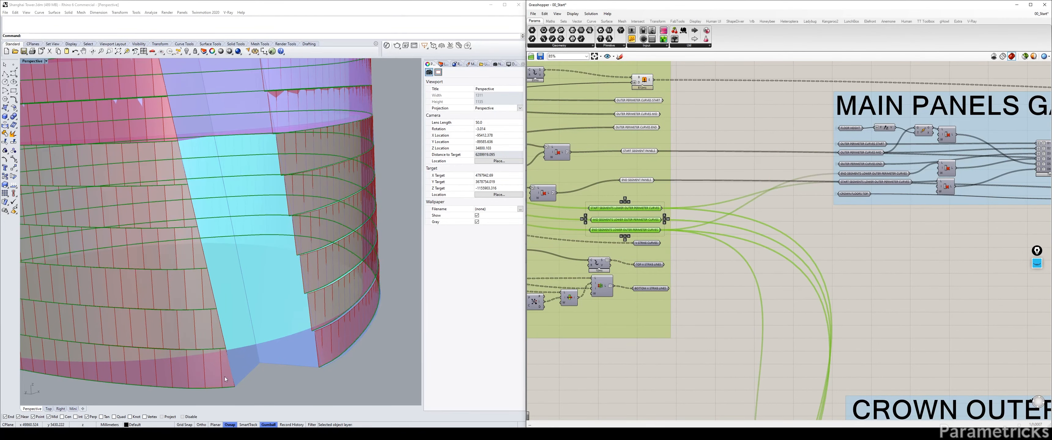
# Highlight the V strike curve and line outputs of the General Panels group to examine them along the notch
pyautogui.click(672, 239)
pyautogui.moveTo(705, 317); pyautogui.dragTo(632, 240)
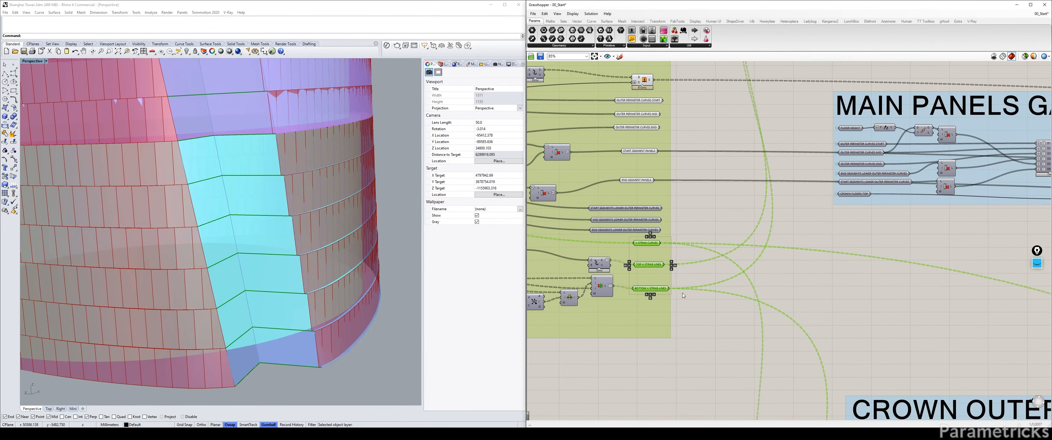
pyautogui.hotkey('ctrl', 'q')
pyautogui.click(700, 311)
# Preview the two output parameters of the V Strike Panels group to examine the panels in the tower's notch
pyautogui.scroll(-3, 699, 308)
pyautogui.moveTo(951, 173); pyautogui.dragTo(821, 227, button='right')
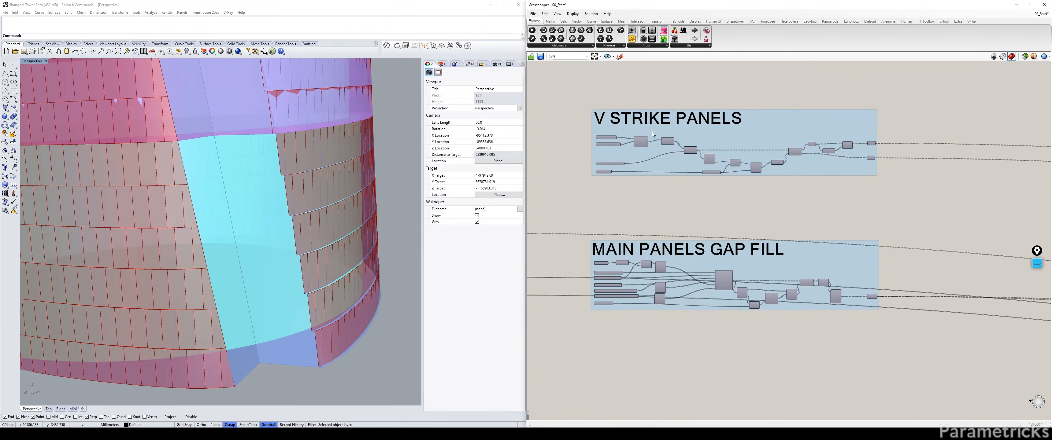
pyautogui.scroll(3, 654, 135)
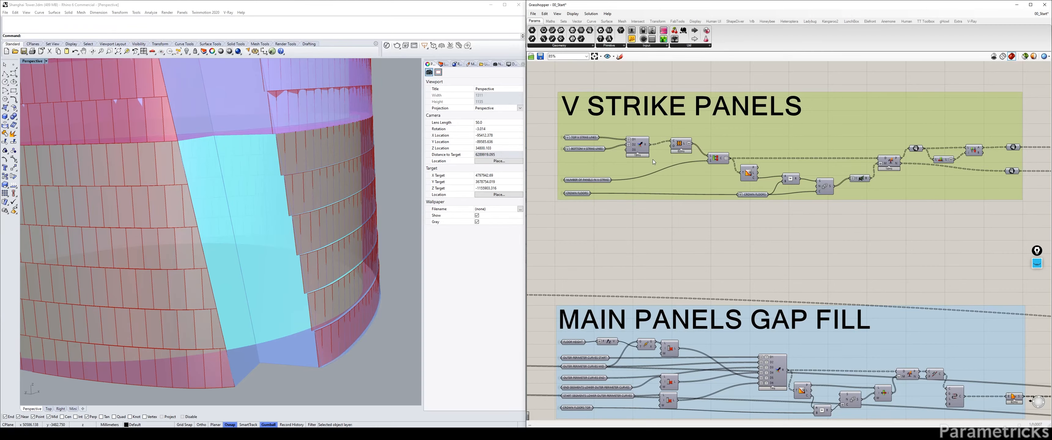
pyautogui.moveTo(731, 186); pyautogui.dragTo(979, 136, button='right')
pyautogui.scroll(-4, 792, 158)
pyautogui.moveTo(747, 158); pyautogui.dragTo(527, 189, button='right')
pyautogui.moveTo(952, 143); pyautogui.dragTo(858, 161, button='right')
pyautogui.scroll(3, 858, 161)
pyautogui.moveTo(841, 161); pyautogui.dragTo(778, 196)
pyautogui.click(849, 145)
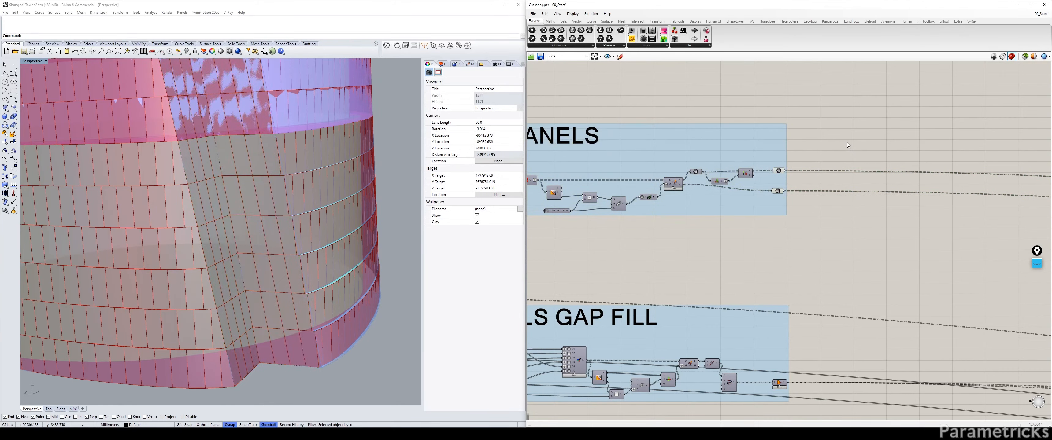
# Hide the preview of the panel and outer perimeter curve outputs in the General Panels group
pyautogui.moveTo(592, 188); pyautogui.dragTo(738, 177, button='right')
pyautogui.scroll(-2, 682, 173)
pyautogui.moveTo(531, 282); pyautogui.dragTo(727, 216, button='right')
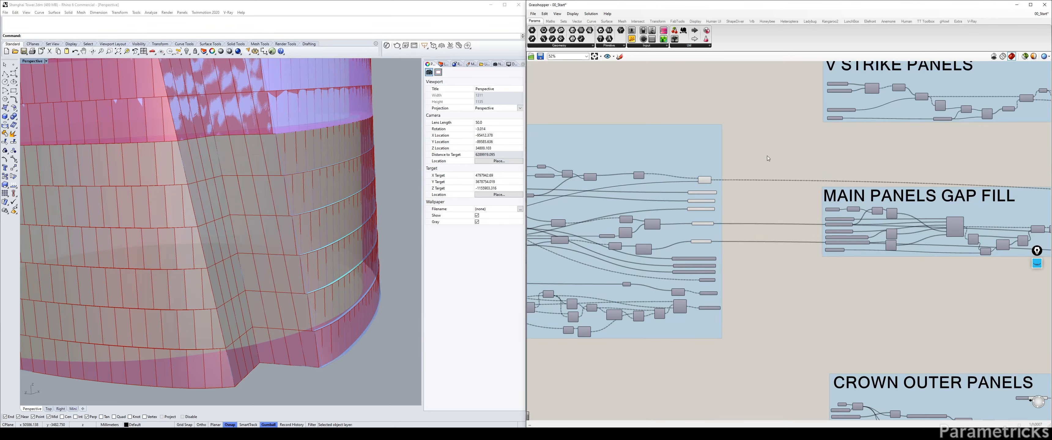
pyautogui.moveTo(762, 152); pyautogui.dragTo(675, 251)
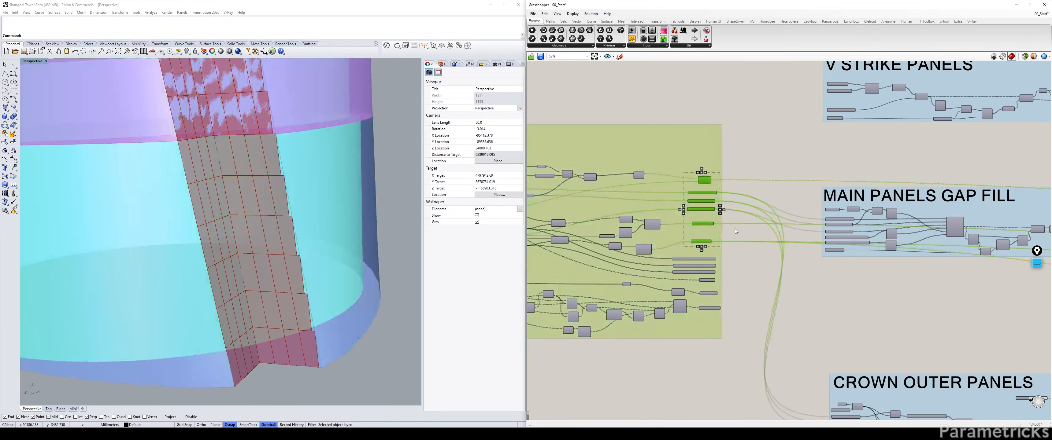
# Turn off the preview of the V Strike Panels group's two output parameters
pyautogui.click(769, 149)
pyautogui.scroll(-3, 770, 148)
pyautogui.moveTo(770, 148); pyautogui.dragTo(611, 220, button='right')
pyautogui.scroll(2, 840, 173)
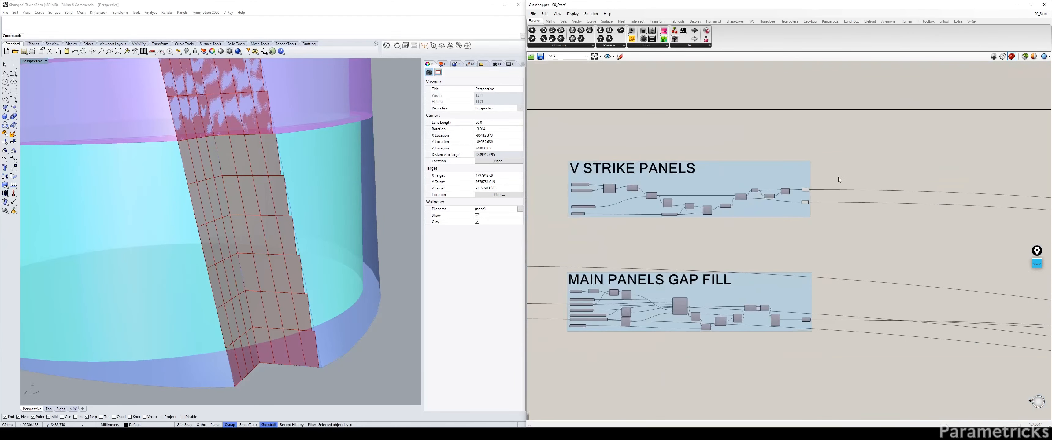
pyautogui.moveTo(842, 175); pyautogui.dragTo(796, 219)
pyautogui.middleClick(868, 174)
pyautogui.click(855, 178)
# Switch to the 03_Shanghai Tower definition and highlight the OUTER WALL CURVES output to examine its curves at the tower base
pyautogui.click(623, 238)
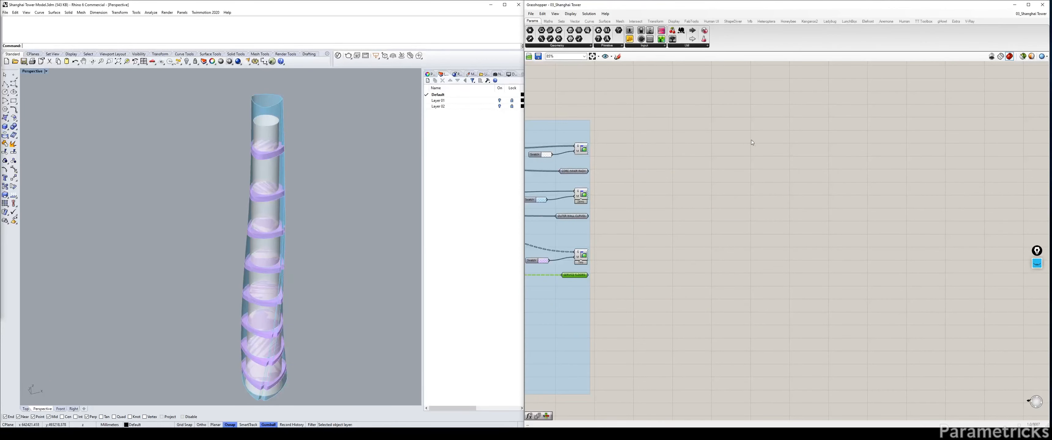
pyautogui.moveTo(707, 170); pyautogui.dragTo(747, 161, button='right')
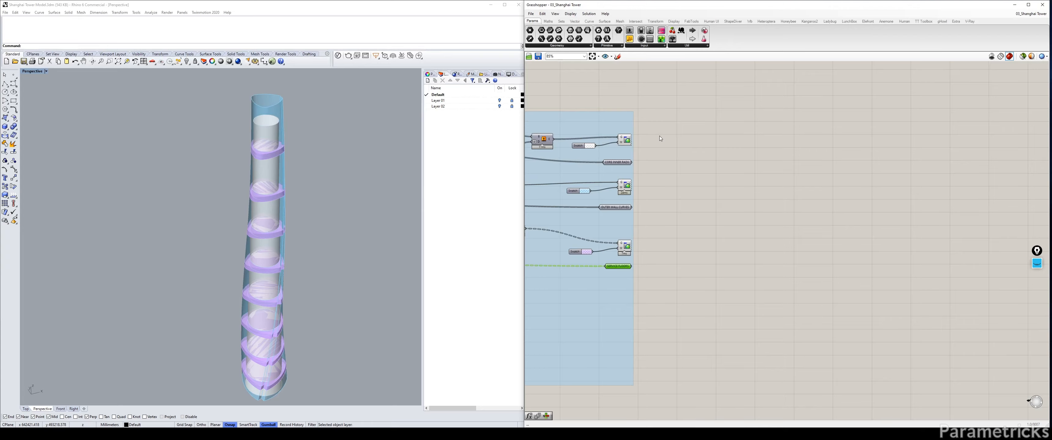
pyautogui.scroll(5, 677, 146)
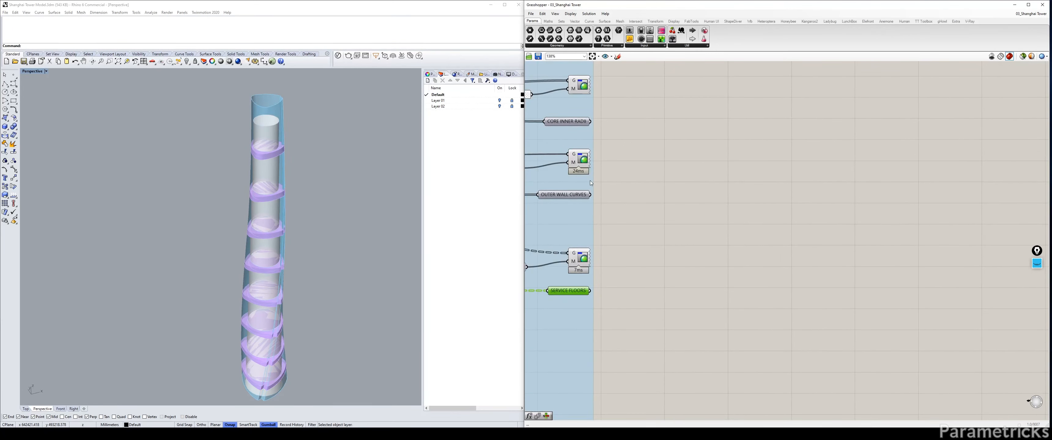
pyautogui.click(565, 195)
pyautogui.click(470, 247)
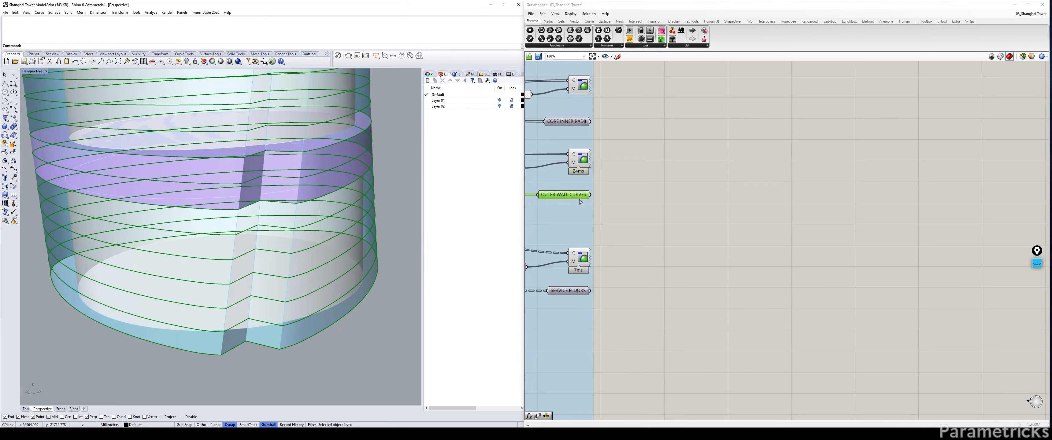
# Copy the OUTER WALL CURVES parameter onto the empty canvas, connect it to the original output, and hide its wire
pyautogui.keyDown('alt'); pyautogui.moveTo(580, 197); pyautogui.dragTo(801, 163); pyautogui.keyUp('alt')
pyautogui.moveTo(591, 194); pyautogui.dragTo(861, 129)
pyautogui.rightClick(777, 159)
pyautogui.moveTo(825, 191)
pyautogui.click(880, 207)
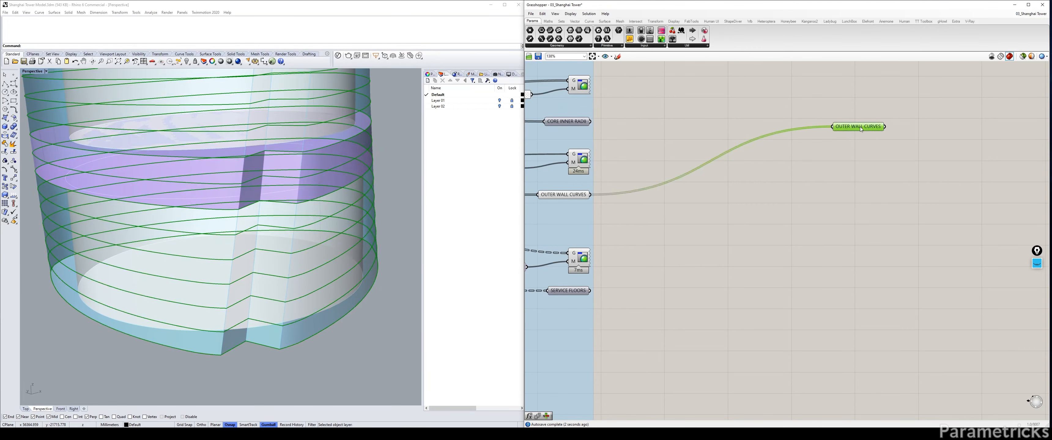
# Check the SERVICE FLOORS and CORE INNER RADII outputs of the Tower Outlines group
pyautogui.click(568, 197)
pyautogui.click(573, 291)
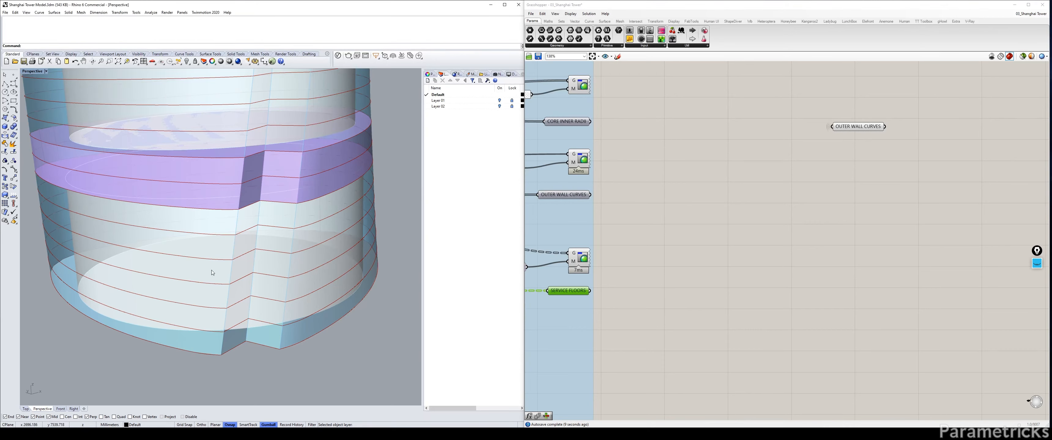
pyautogui.click(578, 123)
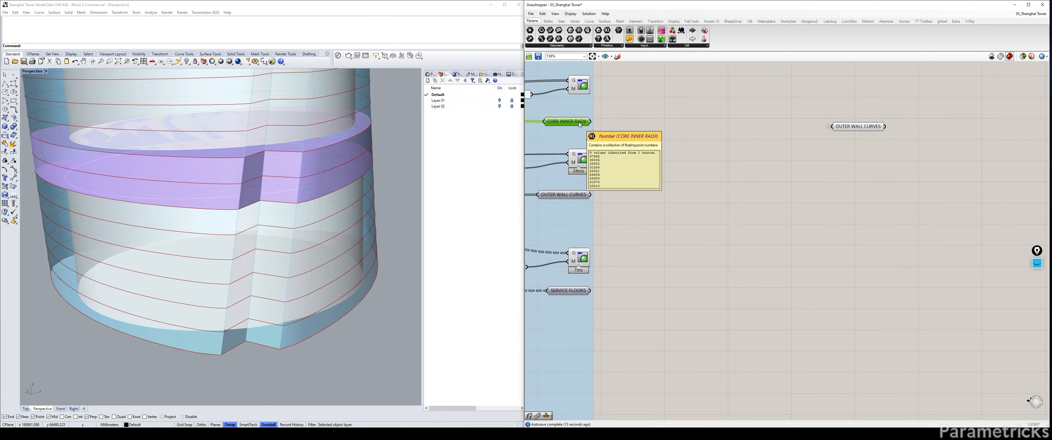
pyautogui.click(722, 132)
# Duplicate the FLOORS, FLOOR HEIGHT and CROWN FLOORS relay parameters and place the copies beside the OUTER WALL CURVES parameter past the Tower Outlines group
pyautogui.scroll(-5, 784, 129)
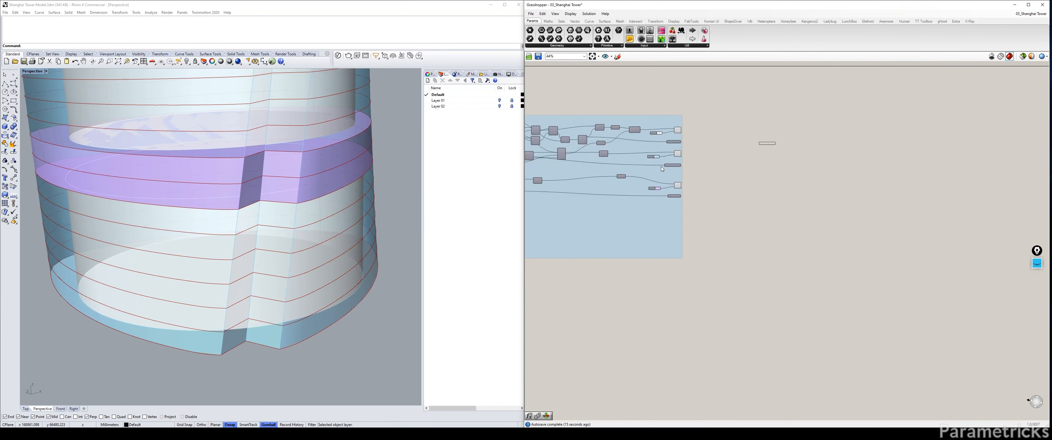
pyautogui.moveTo(678, 163); pyautogui.dragTo(856, 132, button='right')
pyautogui.scroll(3, 613, 124)
pyautogui.scroll(3, 614, 125)
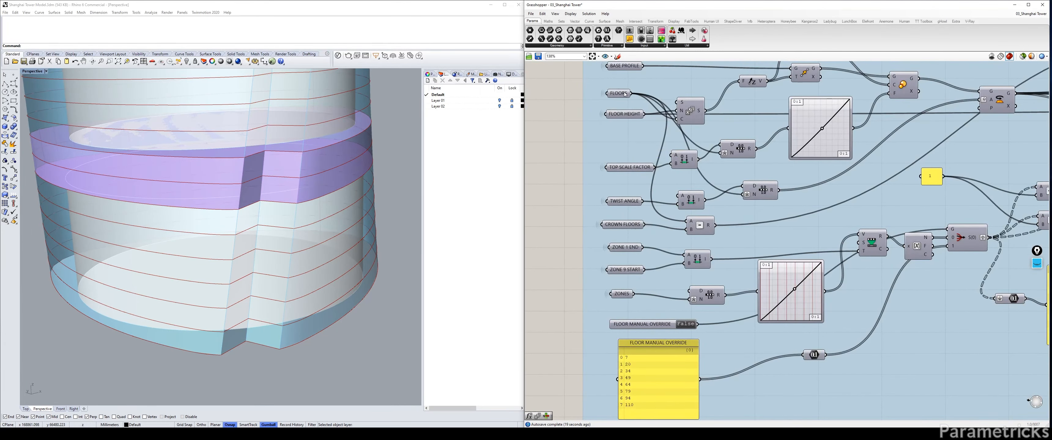
pyautogui.scroll(-7, 625, 94)
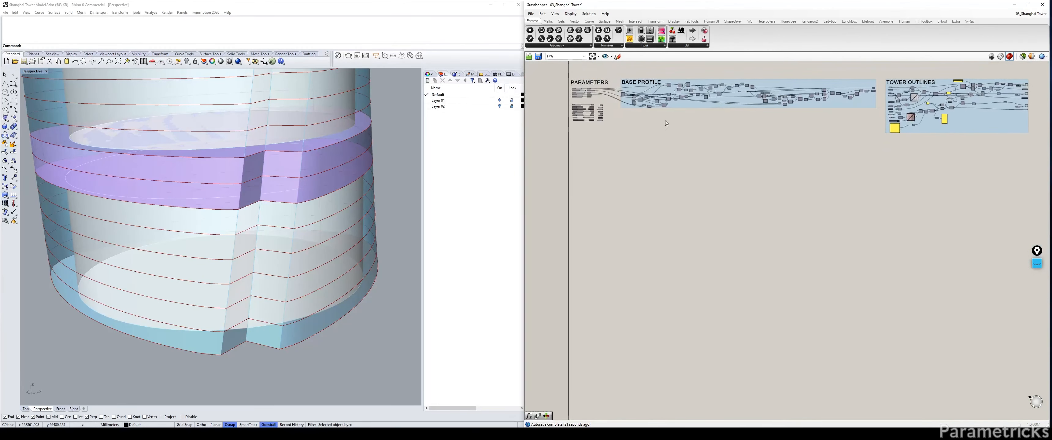
pyautogui.scroll(8, 642, 101)
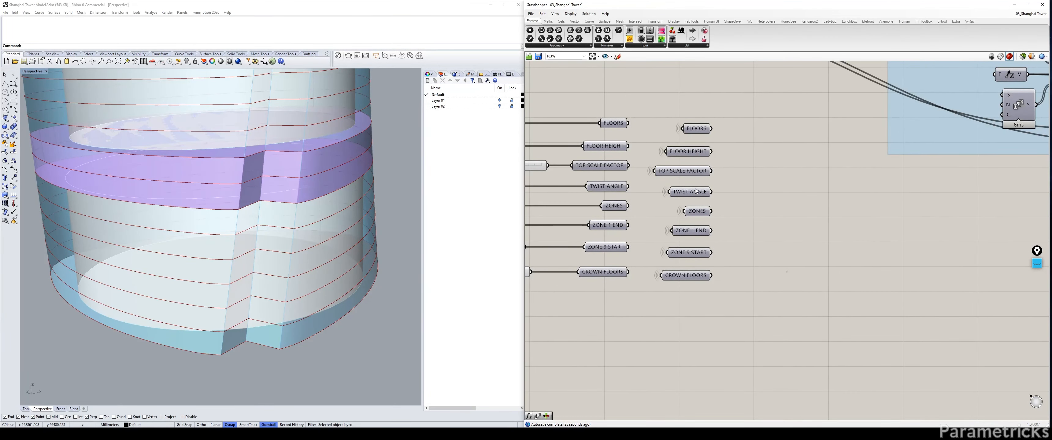
pyautogui.click(695, 129)
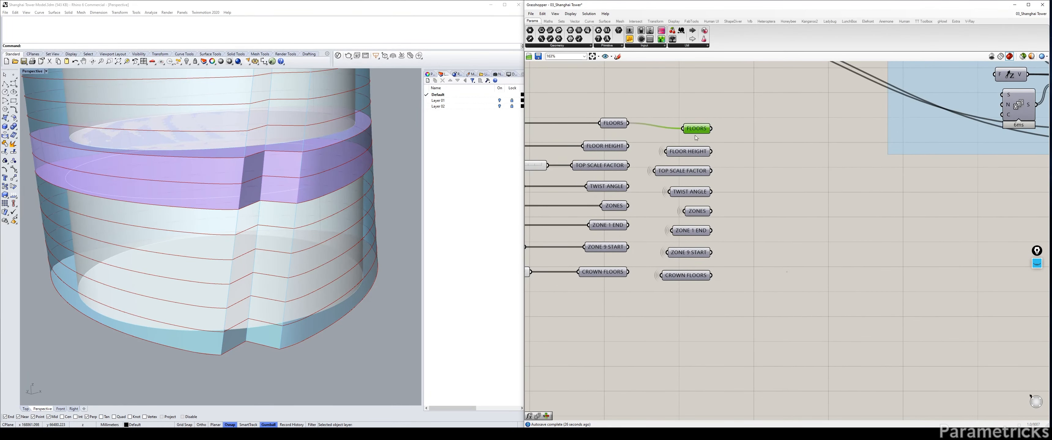
pyautogui.keyDown('shift'); pyautogui.click(688, 152); pyautogui.keyUp('shift')
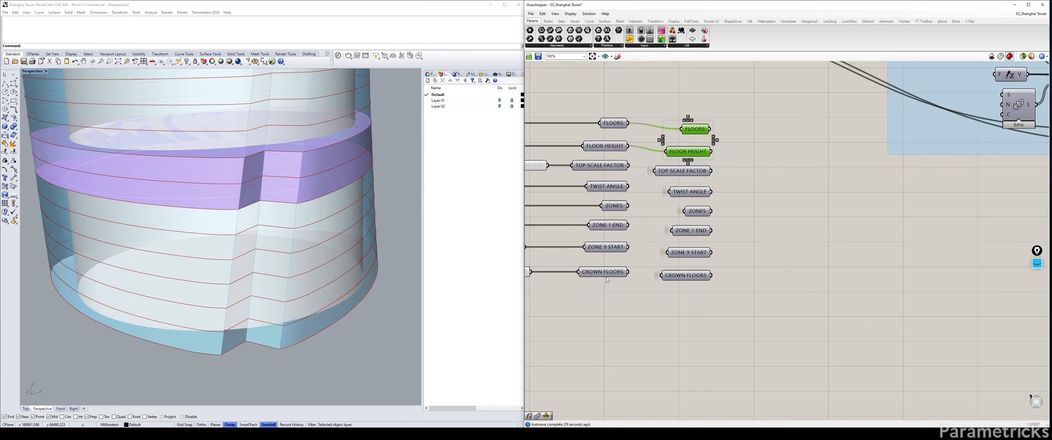
pyautogui.keyDown('shift'); pyautogui.click(686, 276); pyautogui.keyUp('shift')
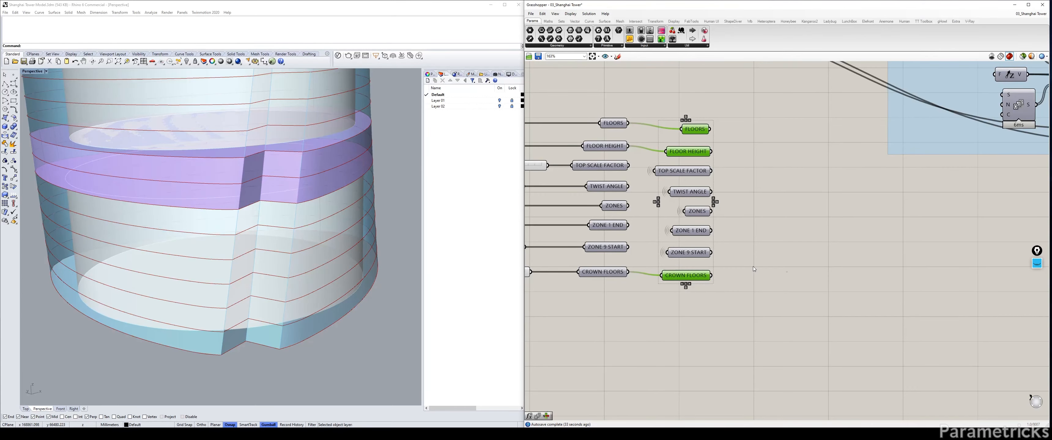
pyautogui.scroll(-5, 753, 267)
pyautogui.moveTo(848, 251); pyautogui.dragTo(662, 242, button='right')
pyautogui.scroll(-3, 911, 233)
pyautogui.moveTo(911, 234); pyautogui.dragTo(760, 235, button='right')
pyautogui.moveTo(958, 208); pyautogui.dragTo(589, 202, button='right')
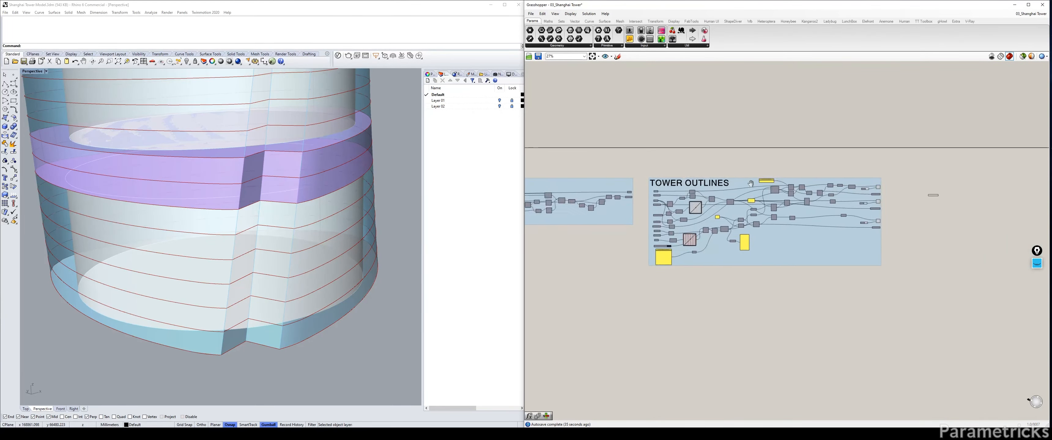
pyautogui.moveTo(964, 192); pyautogui.dragTo(819, 195, button='right')
pyautogui.scroll(9, 819, 194)
pyautogui.hotkey('ctrl', 'v')
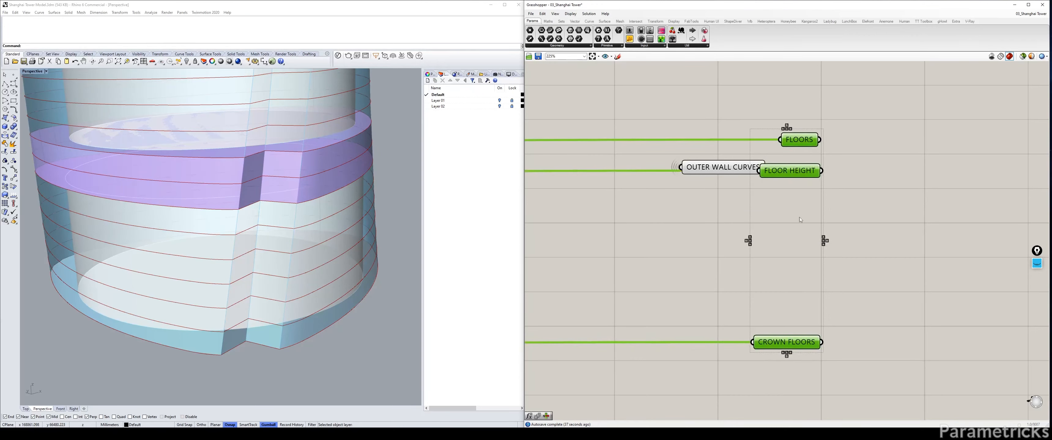
# Stack the pasted FLOORS, FLOOR HEIGHT and CROWN FLOORS parameters beneath the OUTER WALL CURVES parameter
pyautogui.moveTo(811, 170); pyautogui.dragTo(752, 227)
pyautogui.click(755, 346)
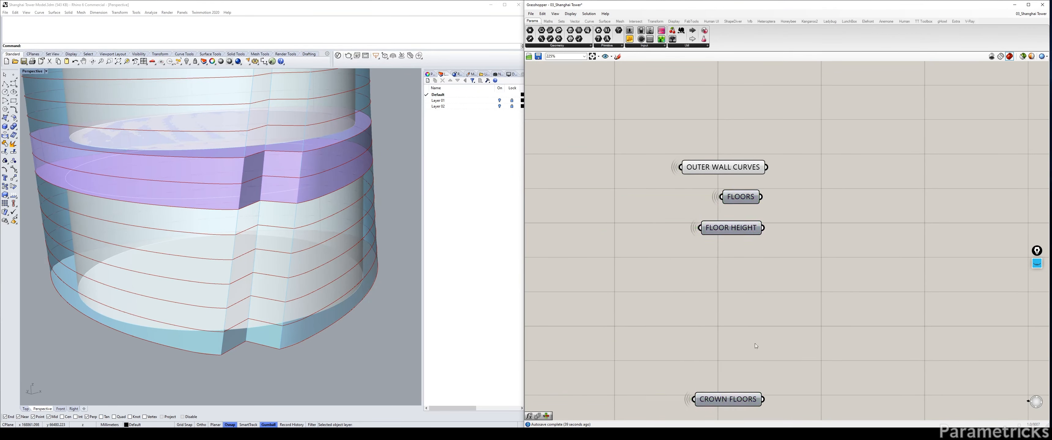
pyautogui.moveTo(748, 394); pyautogui.dragTo(745, 255)
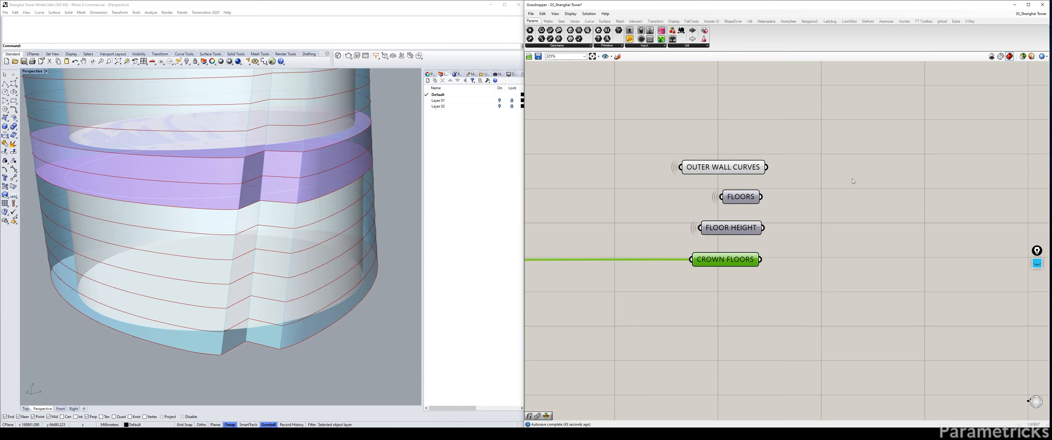
pyautogui.click(791, 285)
pyautogui.moveTo(810, 299); pyautogui.dragTo(659, 183)
pyautogui.click(866, 205)
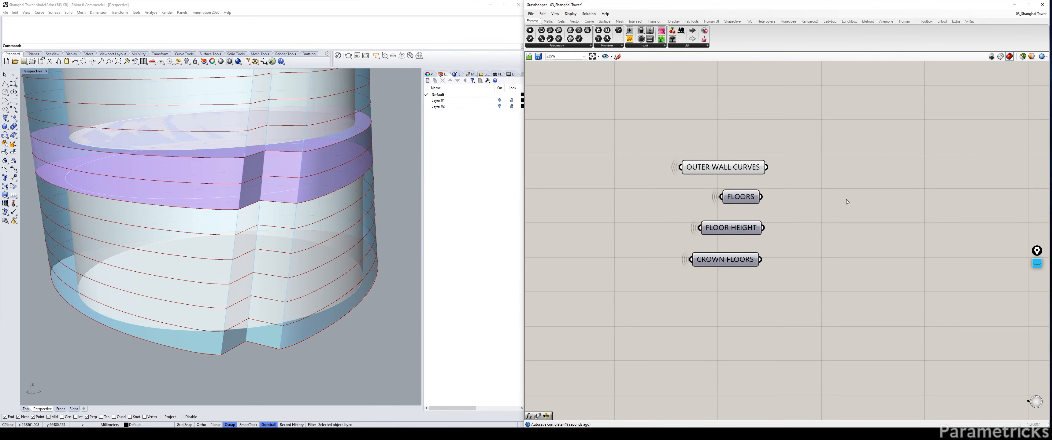
# Delete the extra FLOORS, FLOOR HEIGHT and CROWN FLOORS copies overlapping the original relays beside the Base Profile group
pyautogui.scroll(-10, 846, 200)
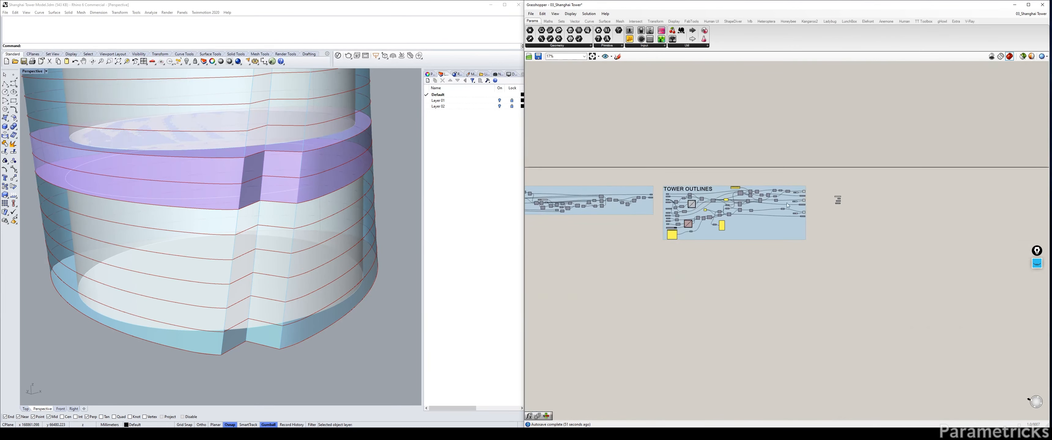
pyautogui.scroll(8, 665, 220)
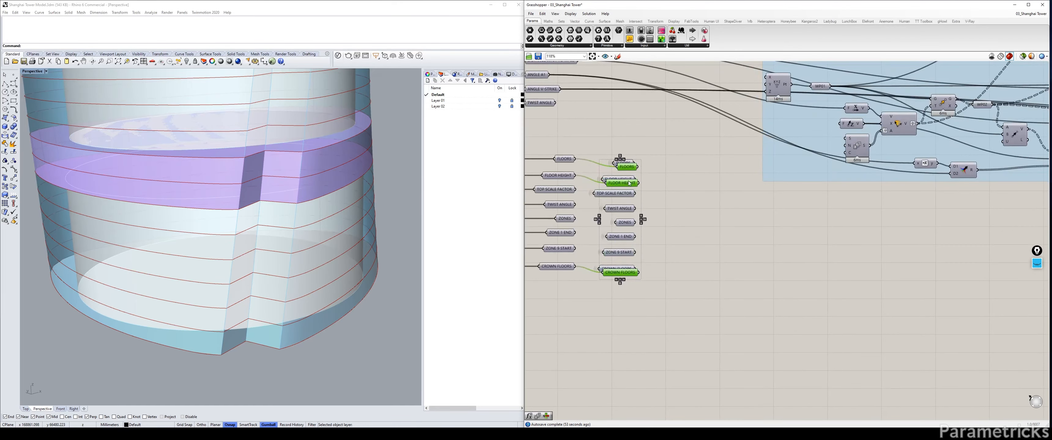
pyautogui.press('Delete')
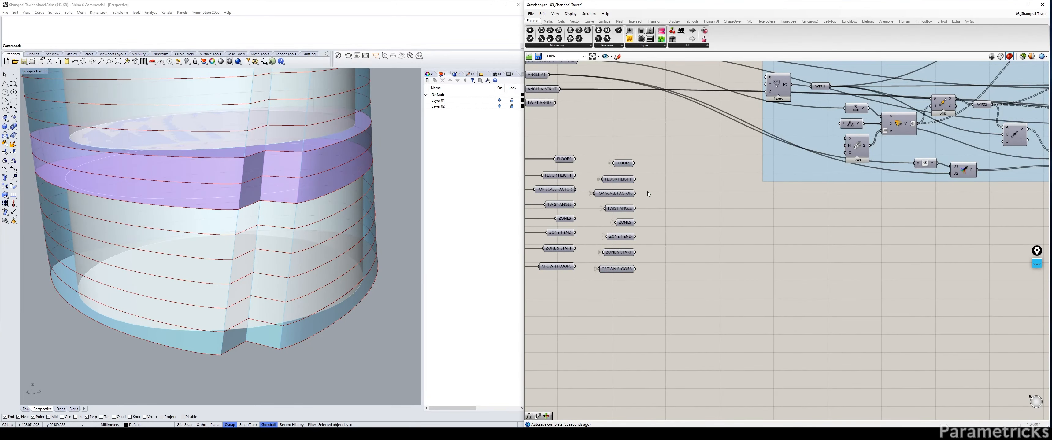
pyautogui.moveTo(654, 141); pyautogui.dragTo(596, 292)
pyautogui.click(689, 218)
# Align the right edges of the OUTER WALL CURVES, FLOORS, FLOOR HEIGHT and CROWN FLOORS parameters
pyautogui.scroll(-5, 689, 218)
pyautogui.moveTo(689, 218); pyautogui.dragTo(554, 214, button='right')
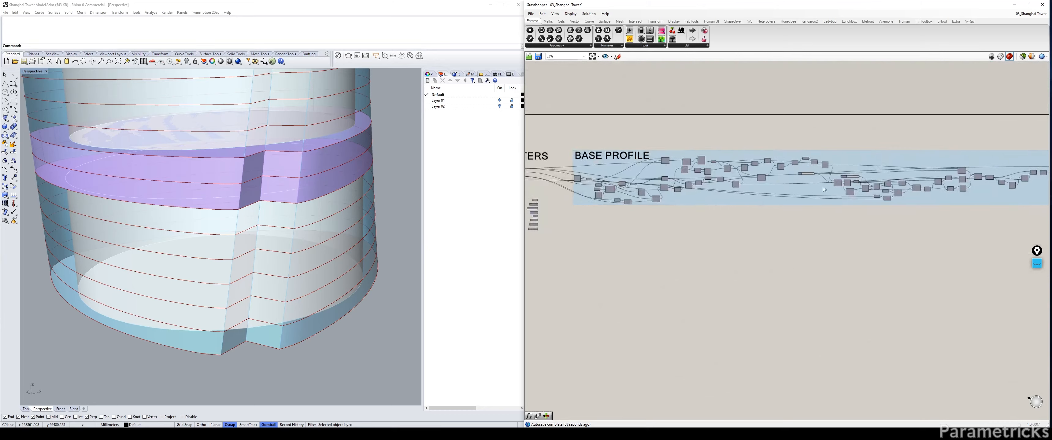
pyautogui.moveTo(1028, 145); pyautogui.dragTo(638, 156, button='right')
pyautogui.moveTo(803, 193); pyautogui.dragTo(620, 192, button='right')
pyautogui.scroll(-3, 862, 177)
pyautogui.scroll(10, 662, 187)
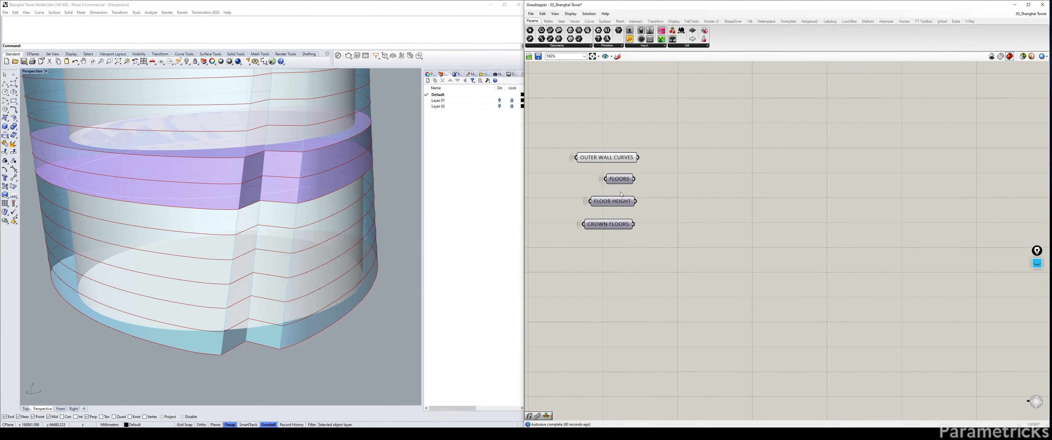
pyautogui.moveTo(728, 275); pyautogui.dragTo(599, 148)
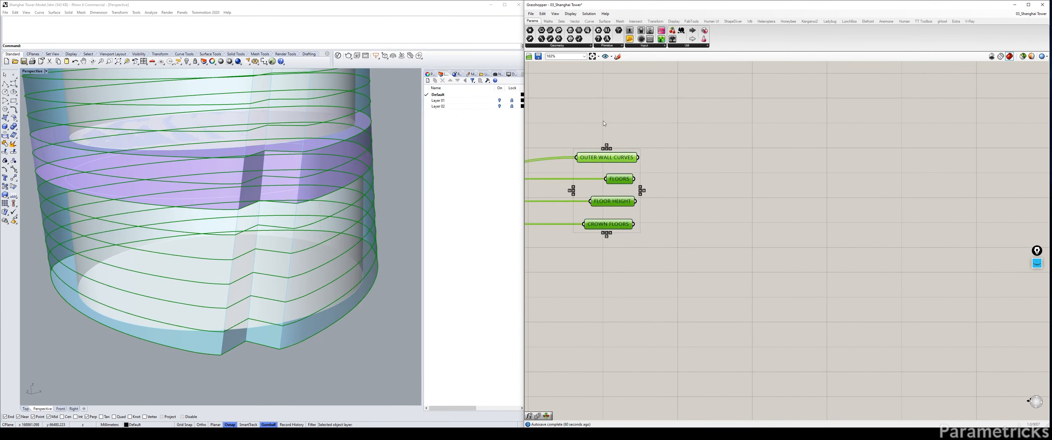
pyautogui.click(611, 149)
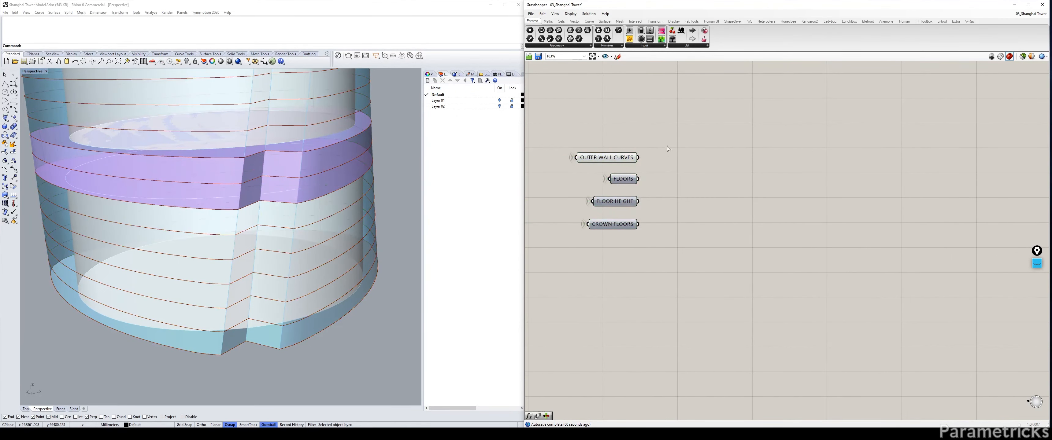
# Turn the preview of the OUTER WALL CURVES parameter off and back on
pyautogui.middleClick(663, 183)
pyautogui.click(677, 159)
pyautogui.click(679, 155)
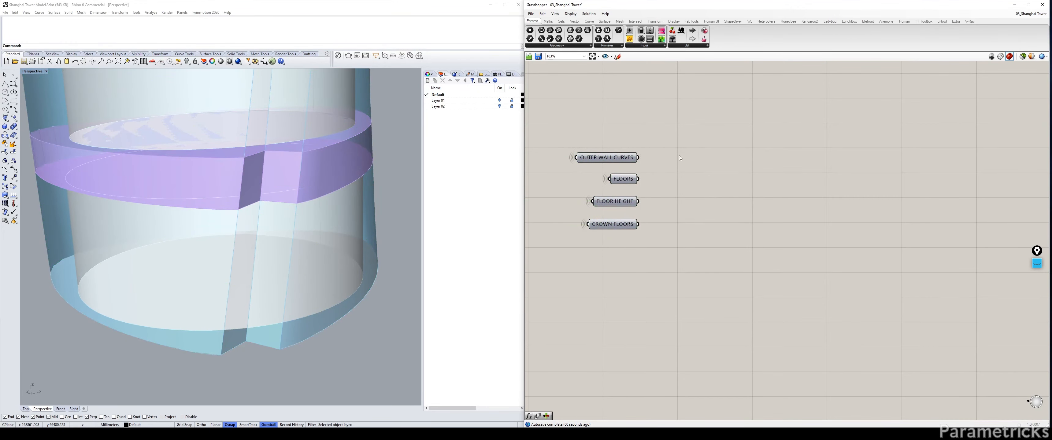
pyautogui.moveTo(700, 158); pyautogui.dragTo(681, 149, button='right')
pyautogui.click(598, 148)
pyautogui.click(653, 123)
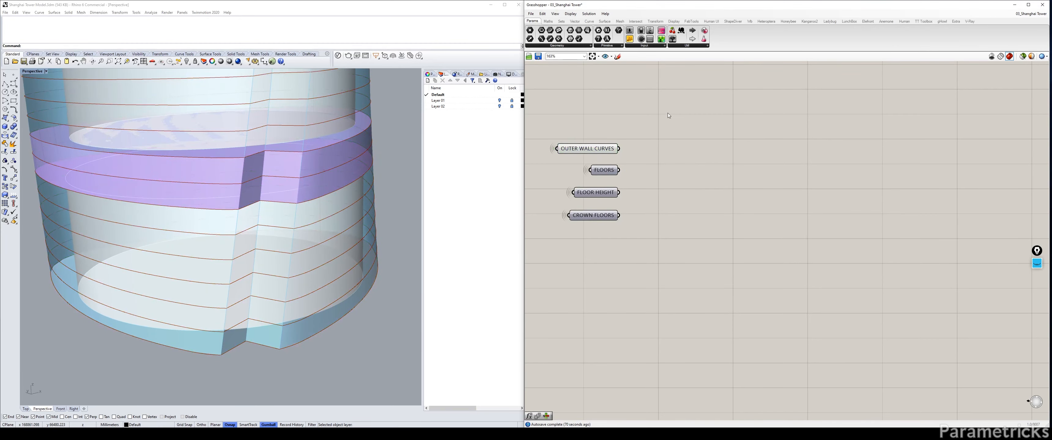
# Add a Discontinuity component, connect OUTER WALL CURVES to its curve input, and line the two up
pyautogui.doubleClick(693, 112)
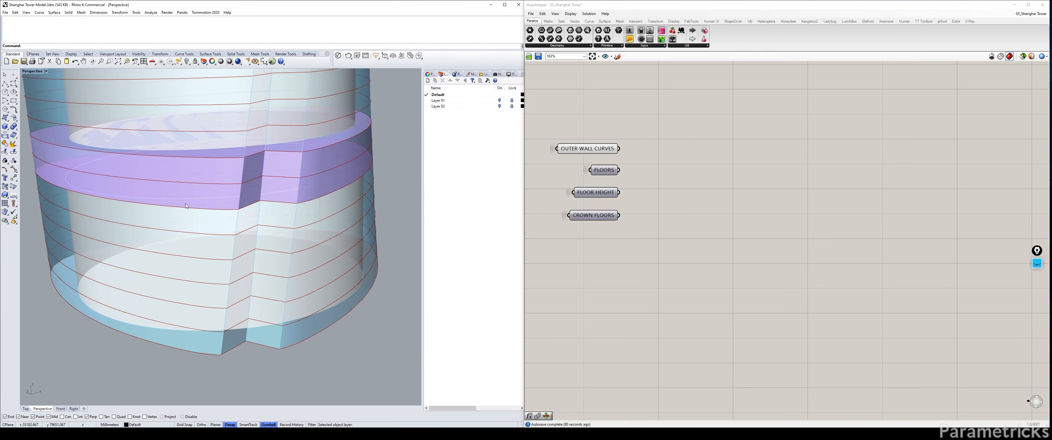
pyautogui.doubleClick(720, 141)
pyautogui.doubleClick(670, 167)
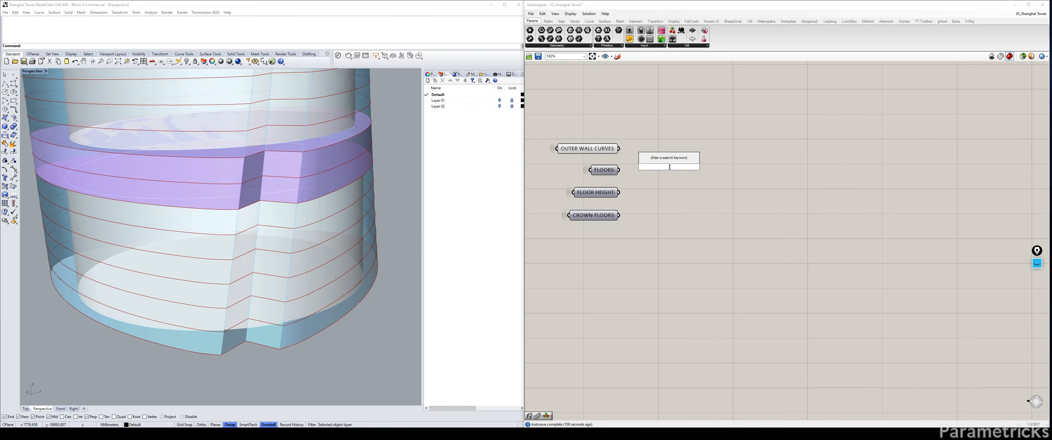
pyautogui.write('discon')
pyautogui.press('Return')
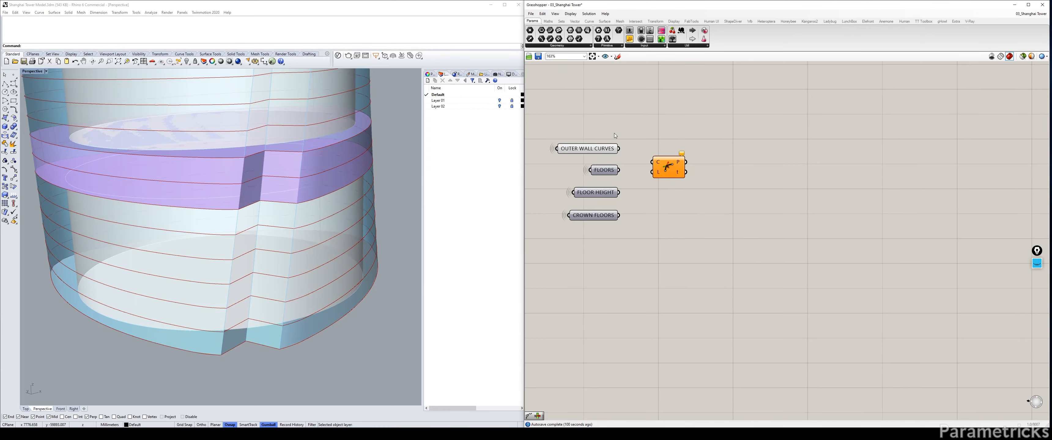
pyautogui.moveTo(619, 149); pyautogui.dragTo(653, 162)
pyautogui.moveTo(669, 167); pyautogui.dragTo(672, 139)
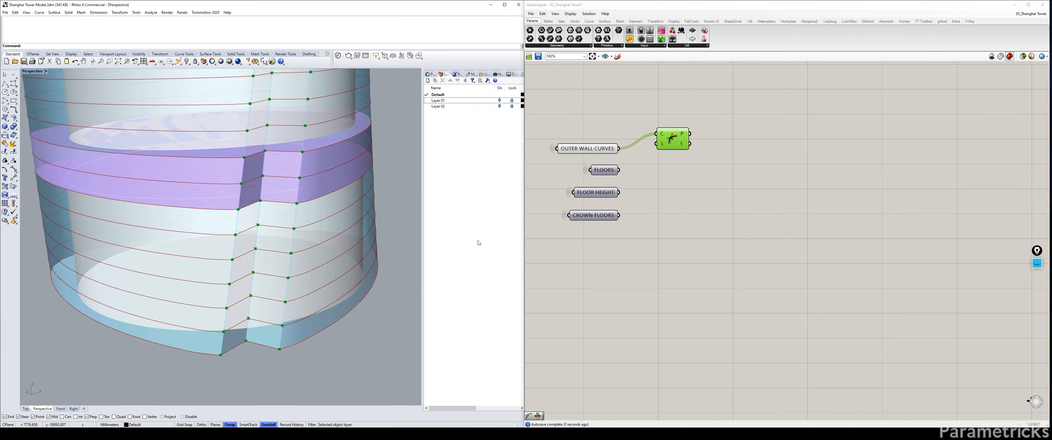
pyautogui.click(717, 116)
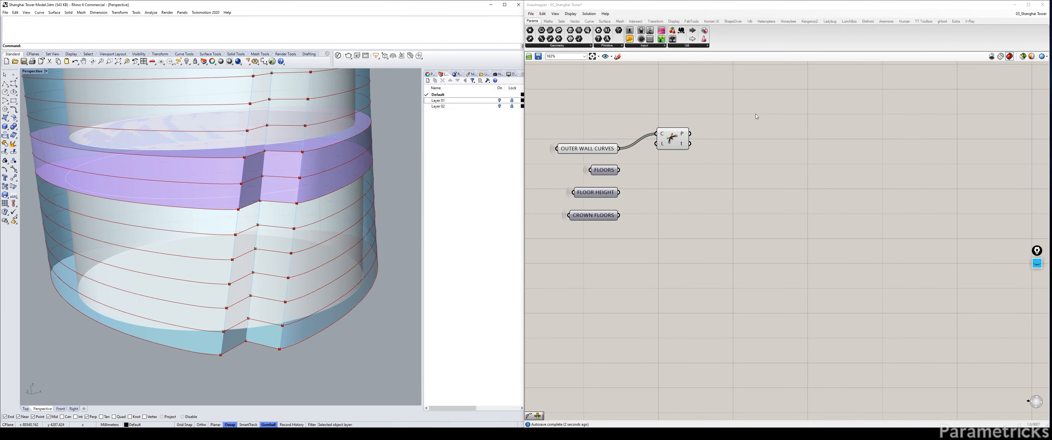
pyautogui.click(572, 150)
pyautogui.click(731, 142)
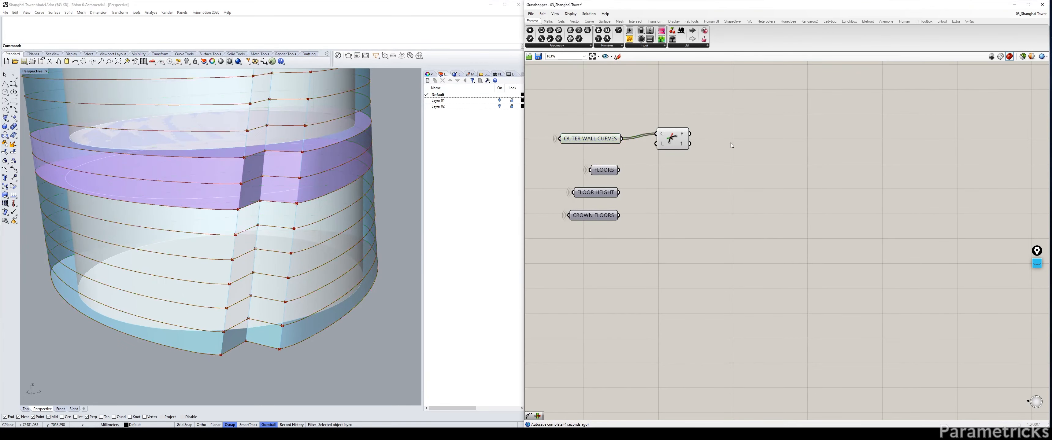
# Add a Shatter component that splits the OUTER WALL CURVES at the Discontinuity component's parameters, and tidy the component placement
pyautogui.moveTo(731, 142); pyautogui.dragTo(689, 139, button='right')
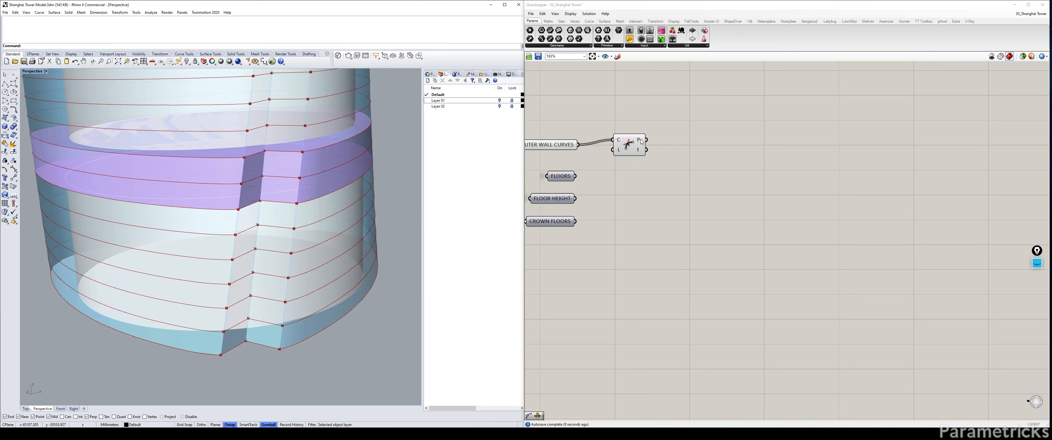
pyautogui.moveTo(640, 141)
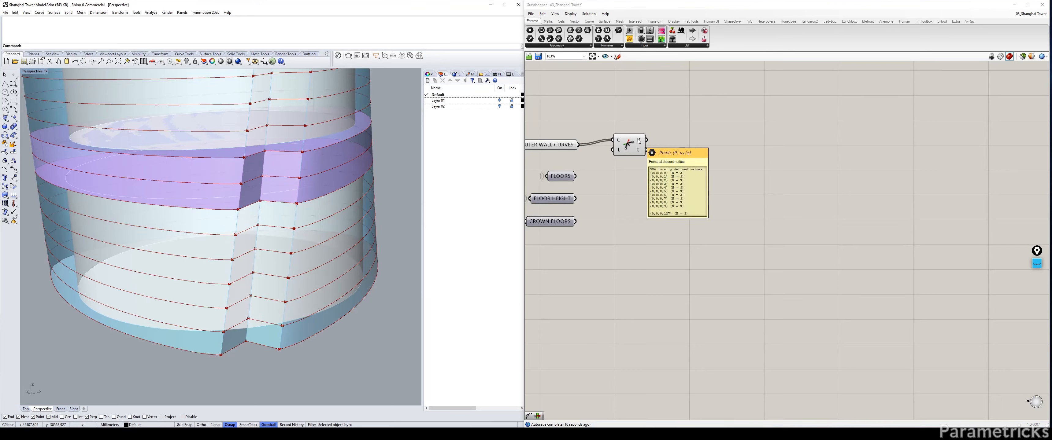
pyautogui.doubleClick(679, 129)
pyautogui.write('scatter')
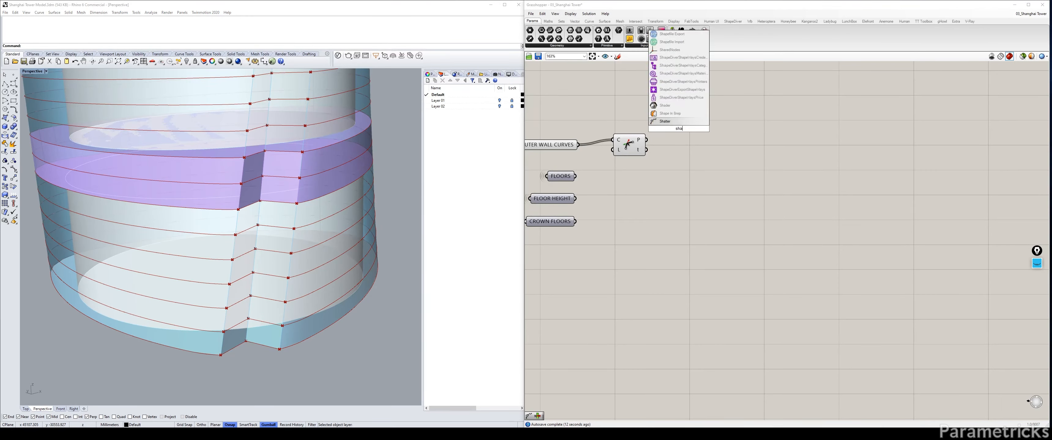
pyautogui.press('Return')
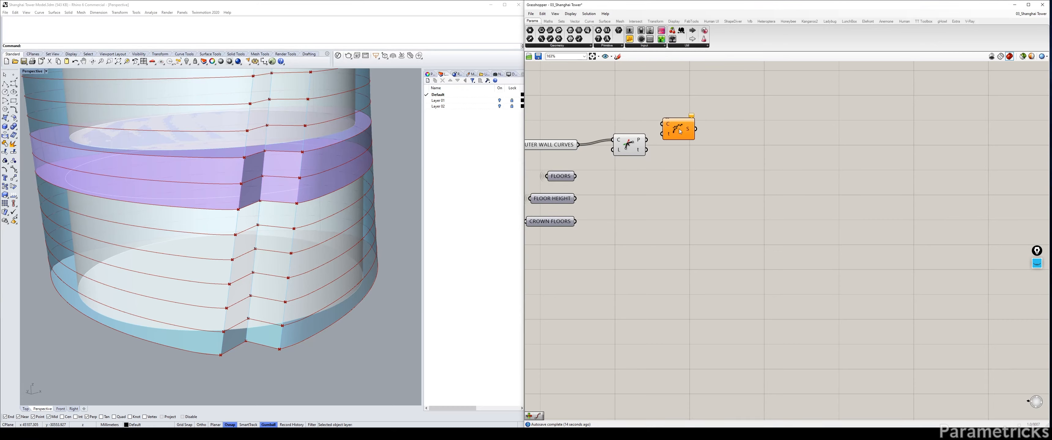
pyautogui.moveTo(581, 144); pyautogui.dragTo(661, 124)
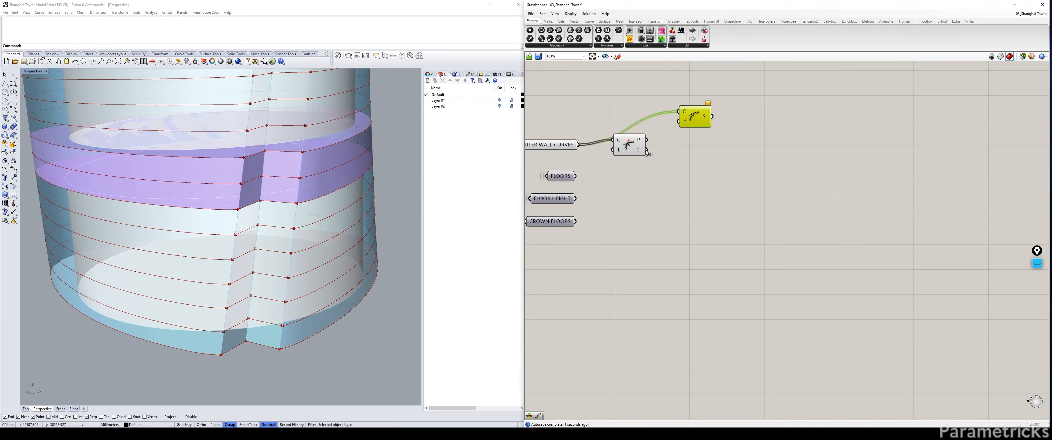
pyautogui.moveTo(647, 150); pyautogui.dragTo(689, 136)
pyautogui.click(750, 126)
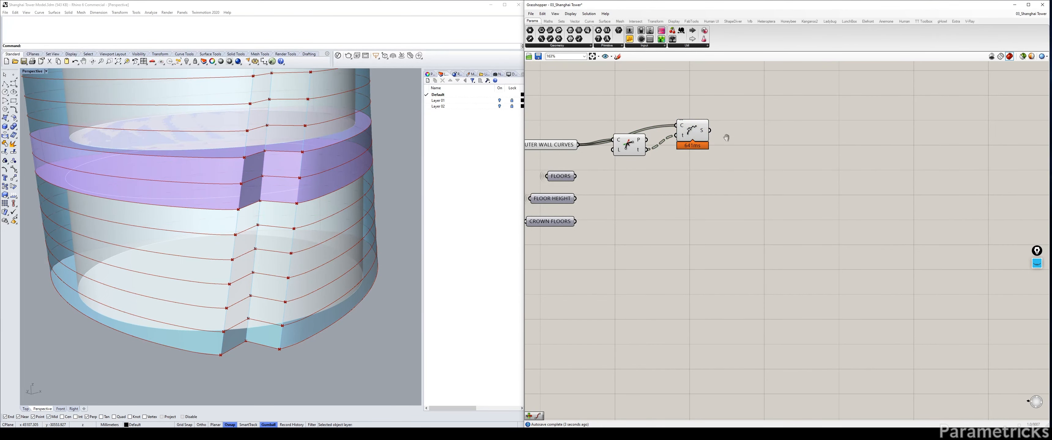
pyautogui.moveTo(688, 144); pyautogui.dragTo(631, 156, button='right')
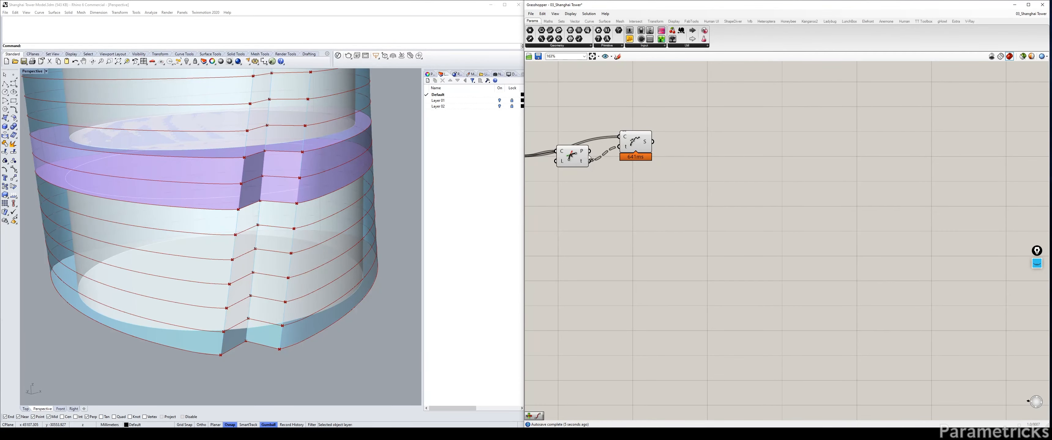
pyautogui.moveTo(582, 152); pyautogui.dragTo(584, 158)
pyautogui.moveTo(584, 158); pyautogui.dragTo(674, 156, button='right')
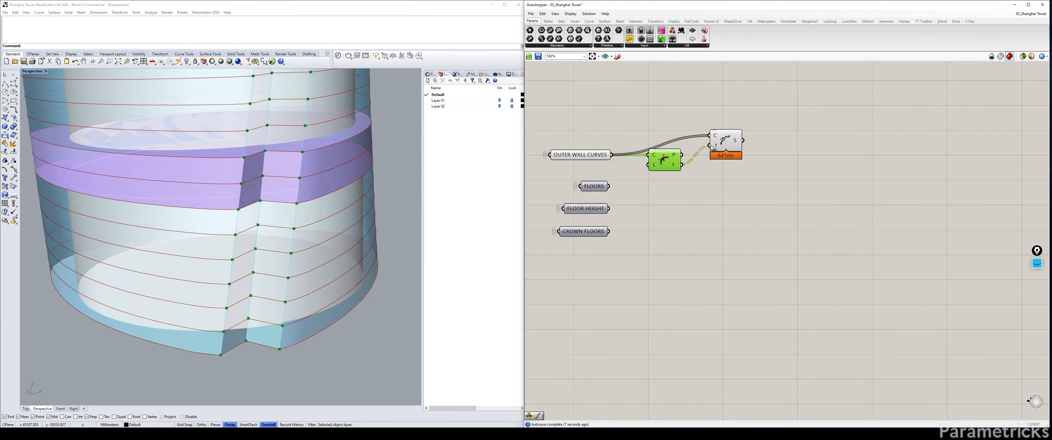
# Move the OUTER WALL CURVES parameter up so it lines up with the Shatter component's curve input
pyautogui.click(615, 165)
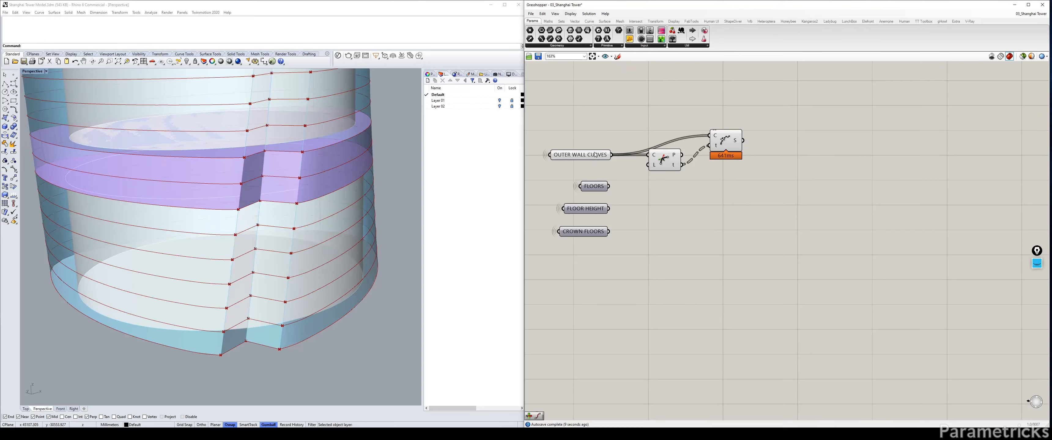
pyautogui.moveTo(595, 155)
pyautogui.mouseDown()
pyautogui.moveTo(591, 144)
pyautogui.moveTo(608, 143)
pyautogui.mouseUp()
pyautogui.click(654, 133)
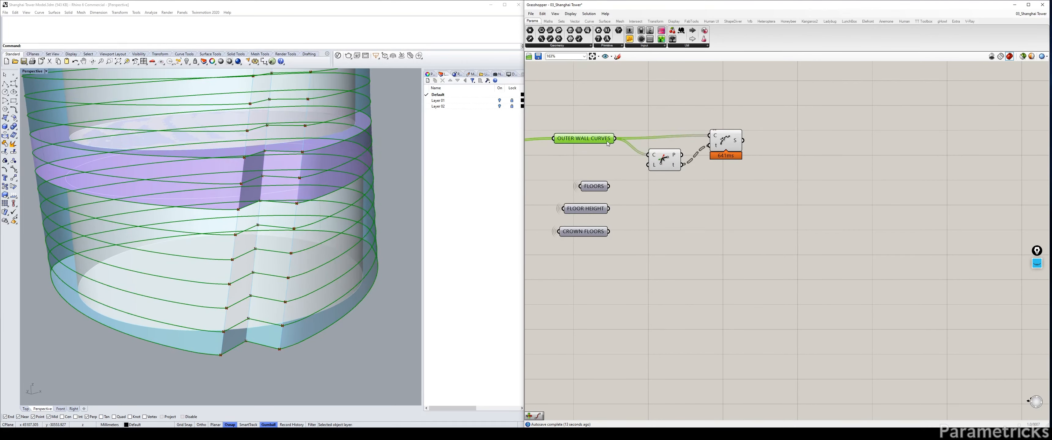
pyautogui.moveTo(607, 143)
pyautogui.moveTo(674, 167)
pyautogui.rightClick(673, 165)
pyautogui.click(688, 113)
pyautogui.moveTo(705, 130); pyautogui.dragTo(654, 144, button='right')
pyautogui.moveTo(566, 155); pyautogui.dragTo(631, 153, button='right')
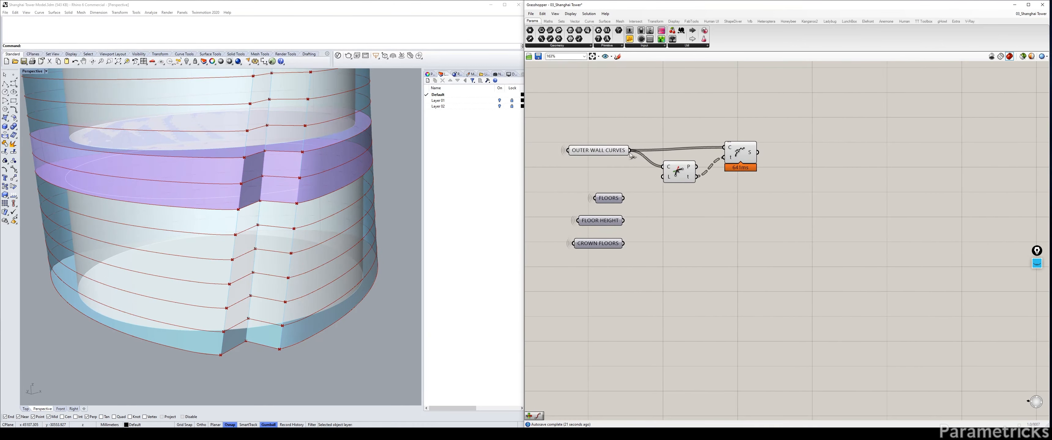
# Graft the OUTER WALL CURVES parameter and select the Shatter component to check its result in the viewport
pyautogui.rightClick(600, 152)
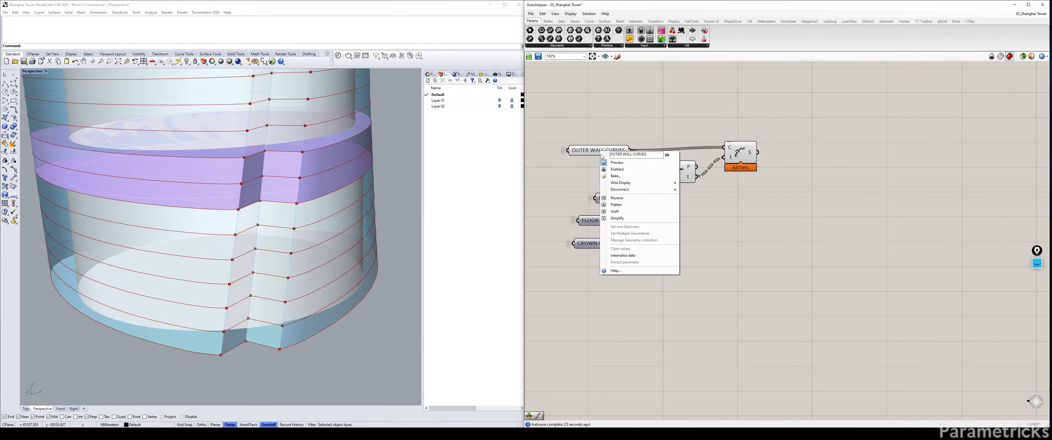
pyautogui.click(625, 212)
pyautogui.click(740, 153)
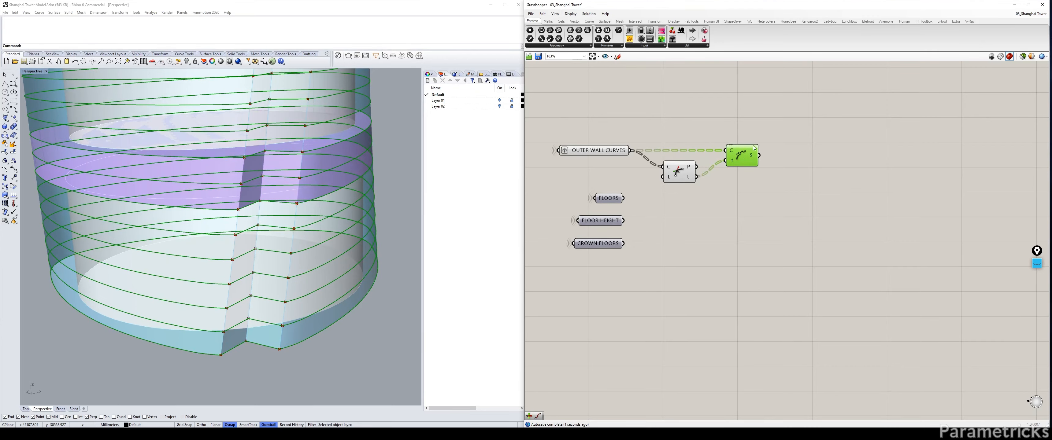
pyautogui.click(778, 143)
# Add a curve Length component, connect the Shatter segments output to its curve input, and line the two up
pyautogui.moveTo(749, 151); pyautogui.dragTo(710, 162, button='right')
pyautogui.scroll(3, 712, 163)
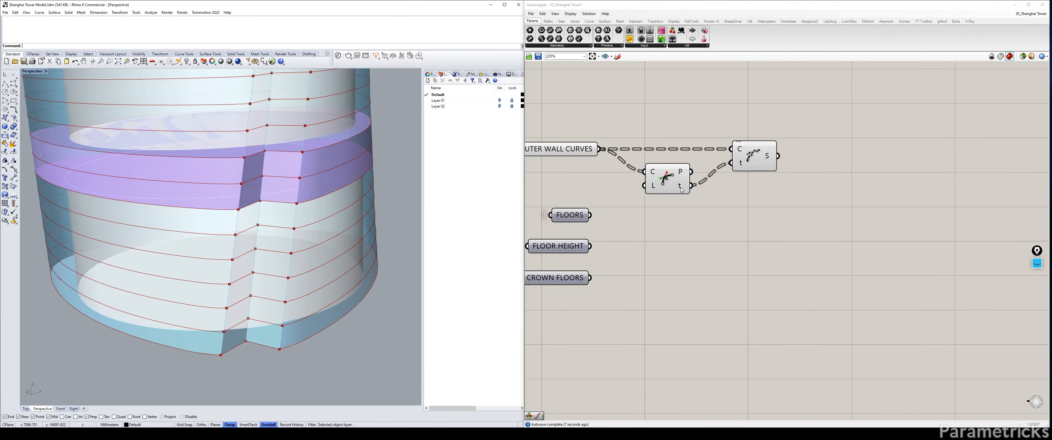
pyautogui.moveTo(681, 190)
pyautogui.moveTo(765, 171); pyautogui.dragTo(682, 183, button='right')
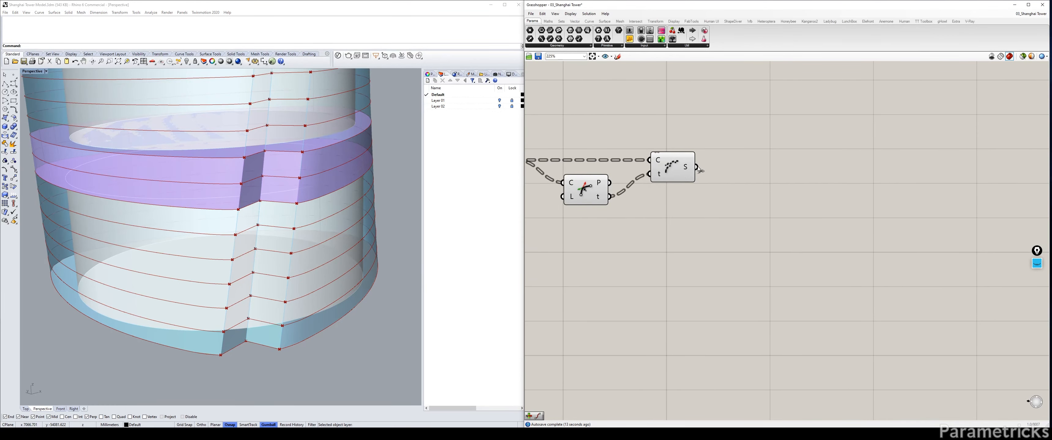
pyautogui.doubleClick(756, 152)
pyautogui.moveTo(688, 170)
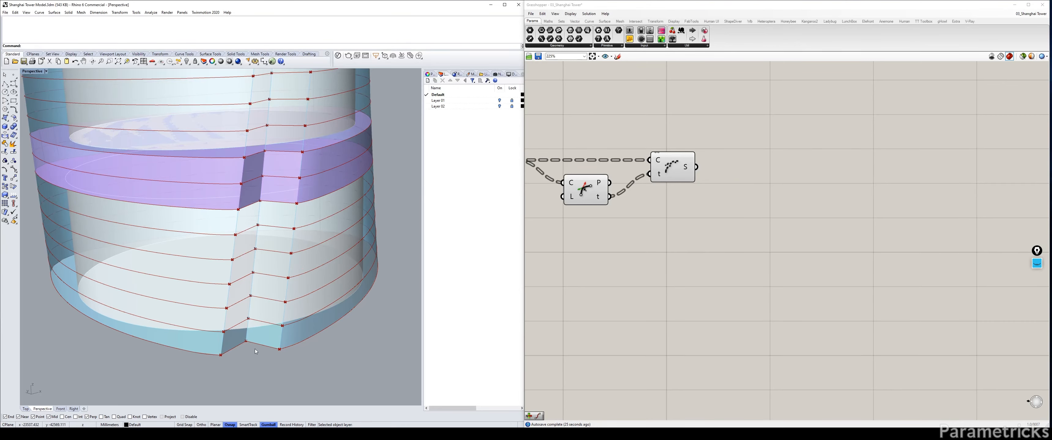
pyautogui.moveTo(783, 169); pyautogui.dragTo(709, 179, button='right')
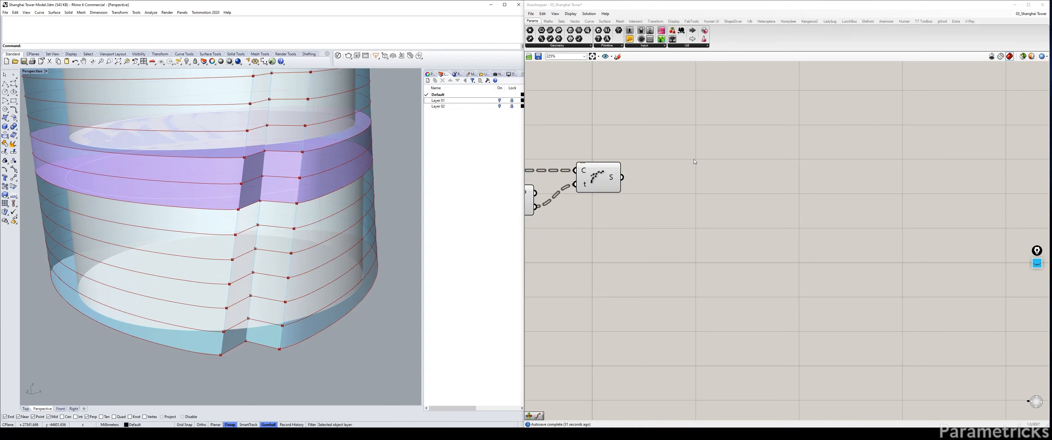
pyautogui.doubleClick(708, 157)
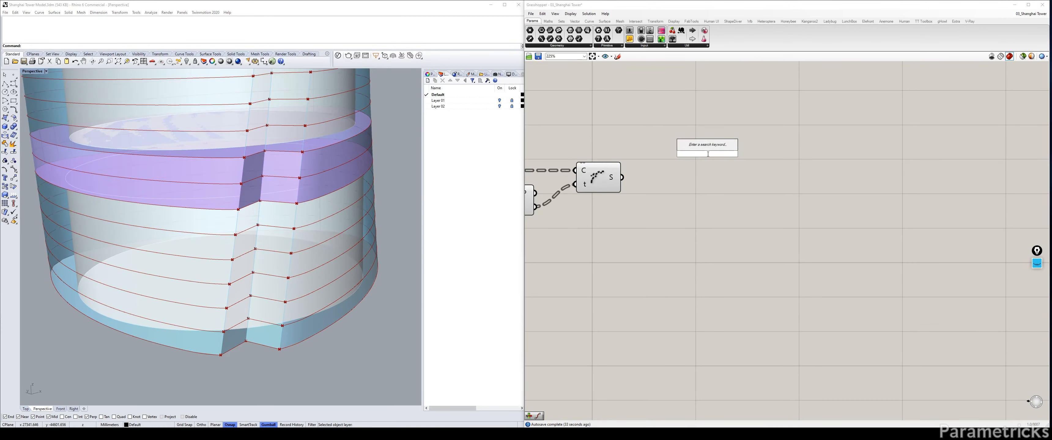
pyautogui.write('length')
pyautogui.press('Return')
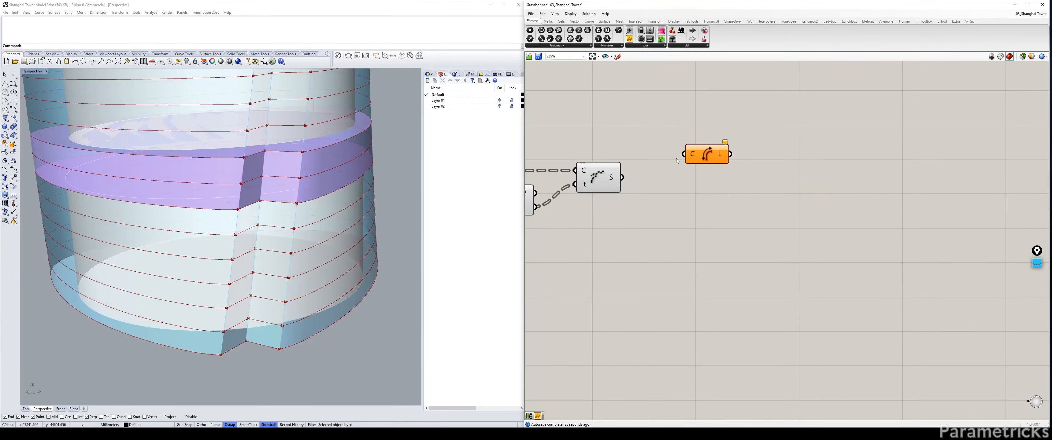
pyautogui.moveTo(622, 178); pyautogui.dragTo(669, 175)
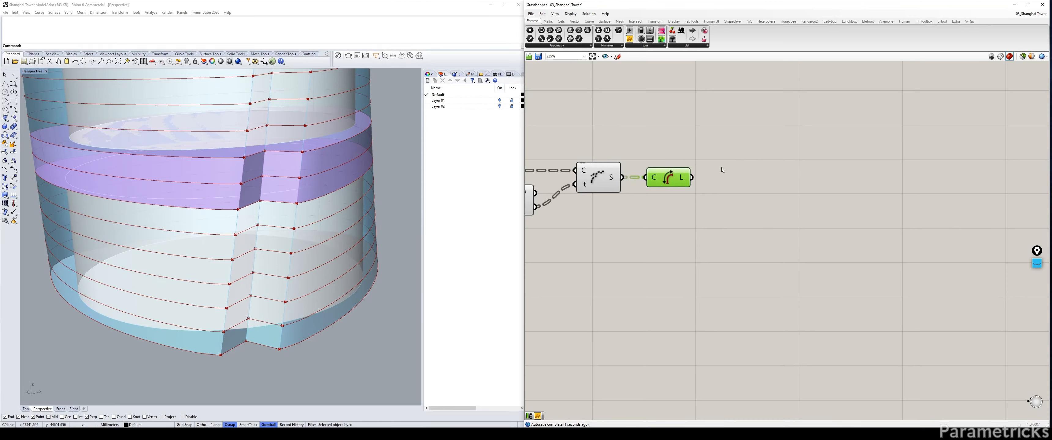
# Add a Sort List component with the Length output as its keys and the Shatter segments as its A values
pyautogui.doubleClick(740, 174)
pyautogui.write('s')
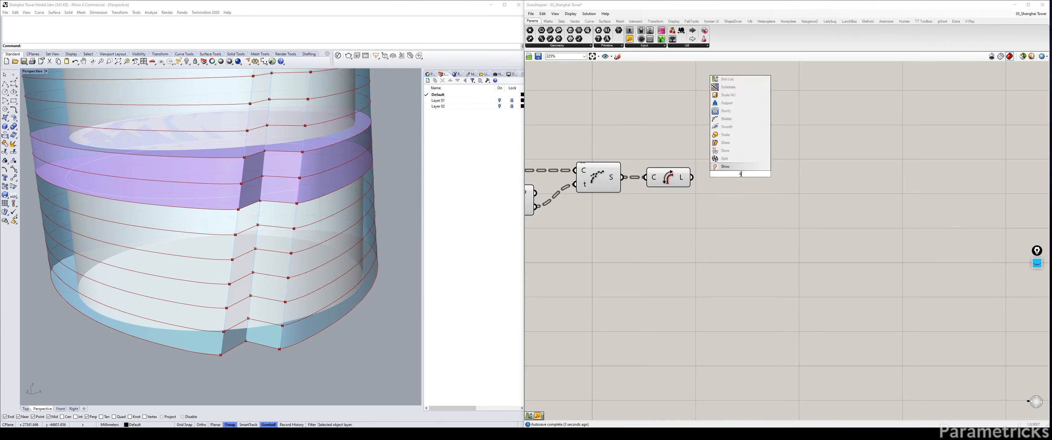
pyautogui.write('ort')
pyautogui.press('Return')
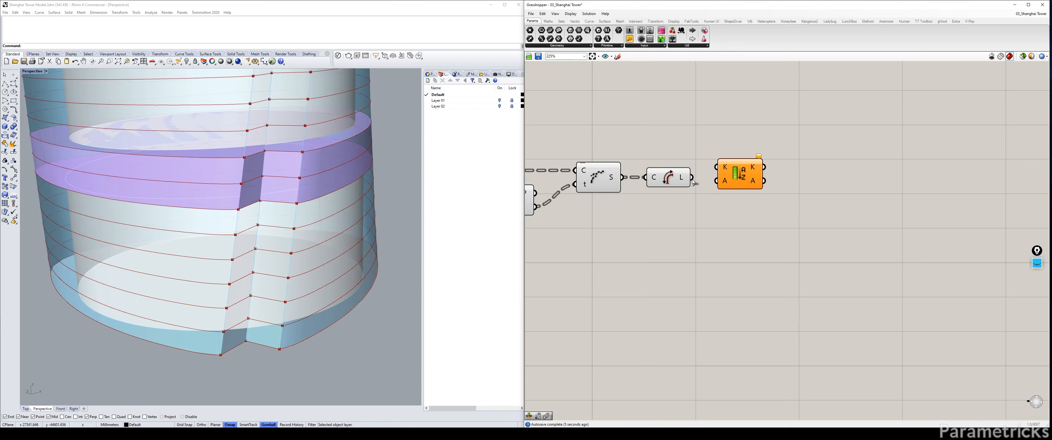
pyautogui.moveTo(693, 178)
pyautogui.mouseDown()
pyautogui.moveTo(717, 167)
pyautogui.moveTo(672, 151)
pyautogui.mouseUp()
pyautogui.moveTo(737, 174); pyautogui.dragTo(736, 178)
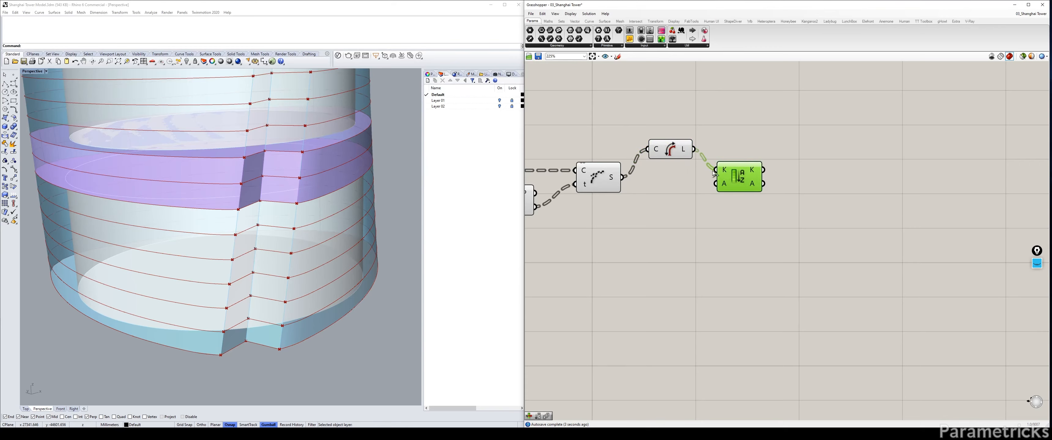
pyautogui.moveTo(613, 179)
pyautogui.moveTo(622, 177); pyautogui.dragTo(673, 177)
pyautogui.moveTo(733, 184); pyautogui.dragTo(731, 178)
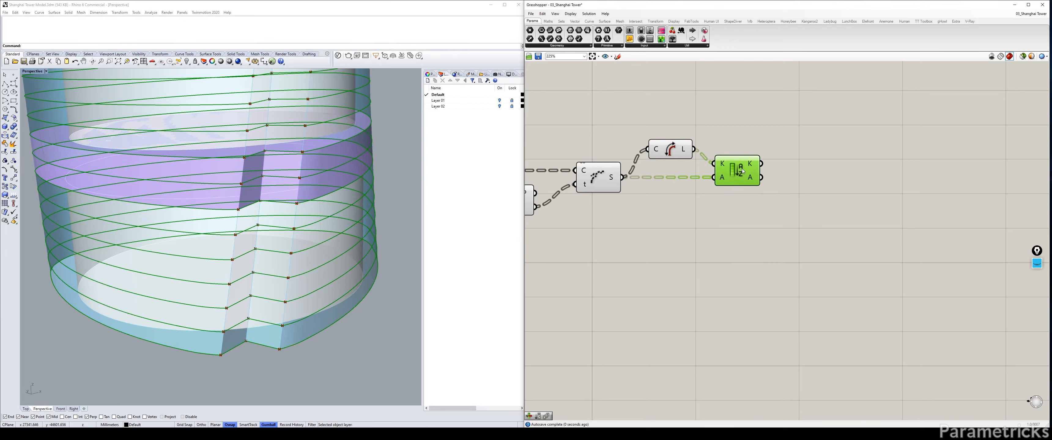
pyautogui.click(805, 181)
# Add a List Item component and connect the sorted segments from Sort List to its list input
pyautogui.moveTo(805, 181); pyautogui.dragTo(747, 179, button='right')
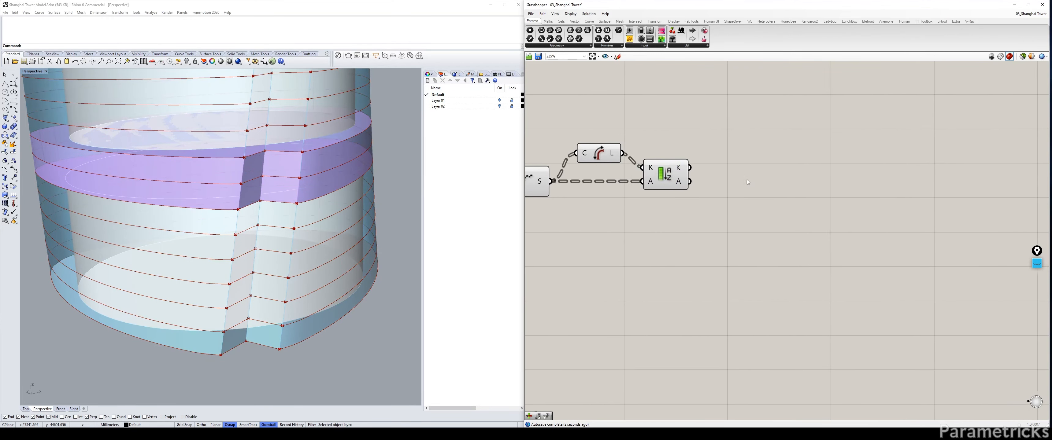
pyautogui.doubleClick(731, 179)
pyautogui.write('item')
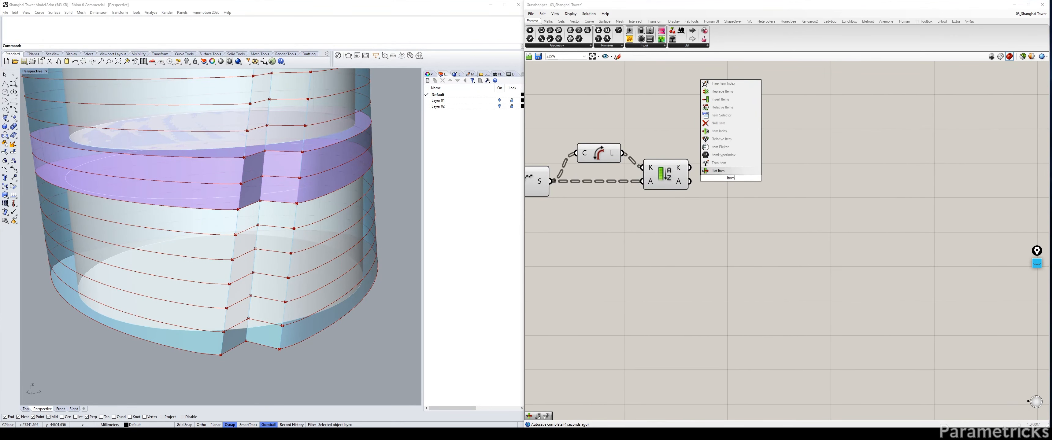
pyautogui.press('Return')
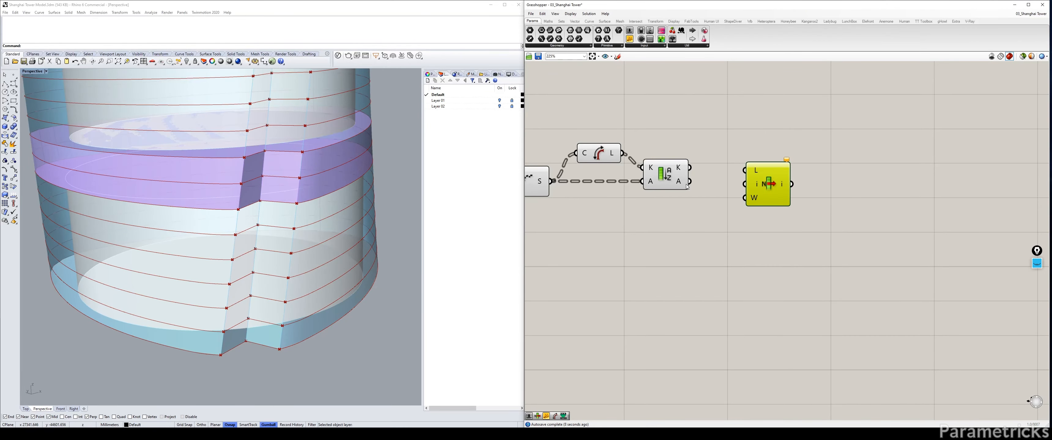
pyautogui.moveTo(765, 188); pyautogui.dragTo(743, 199)
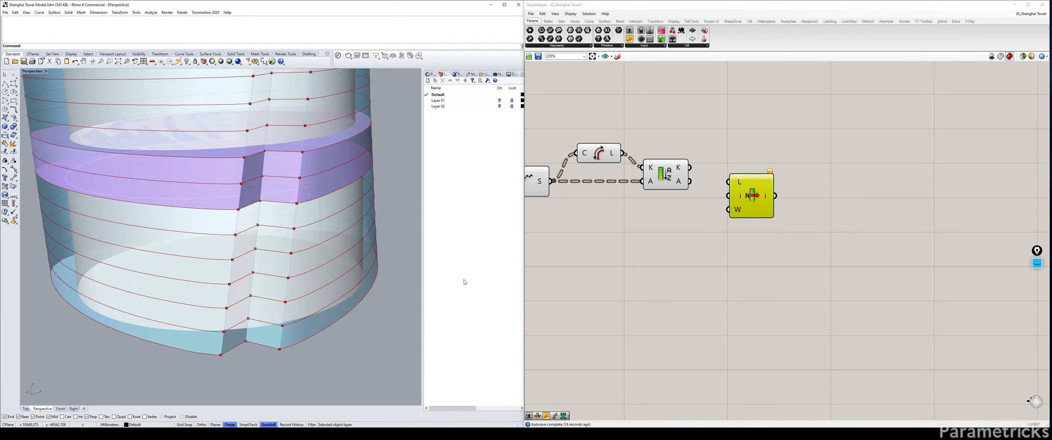
pyautogui.moveTo(689, 181); pyautogui.dragTo(728, 181)
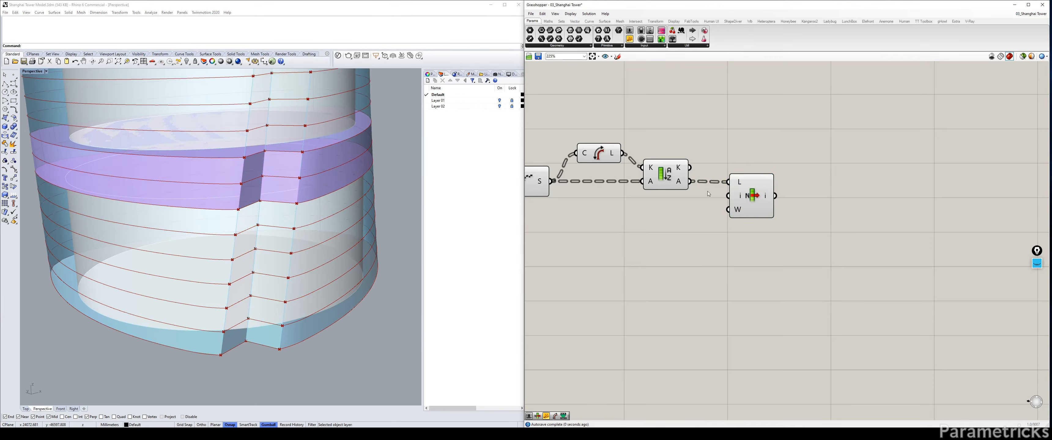
pyautogui.click(741, 202)
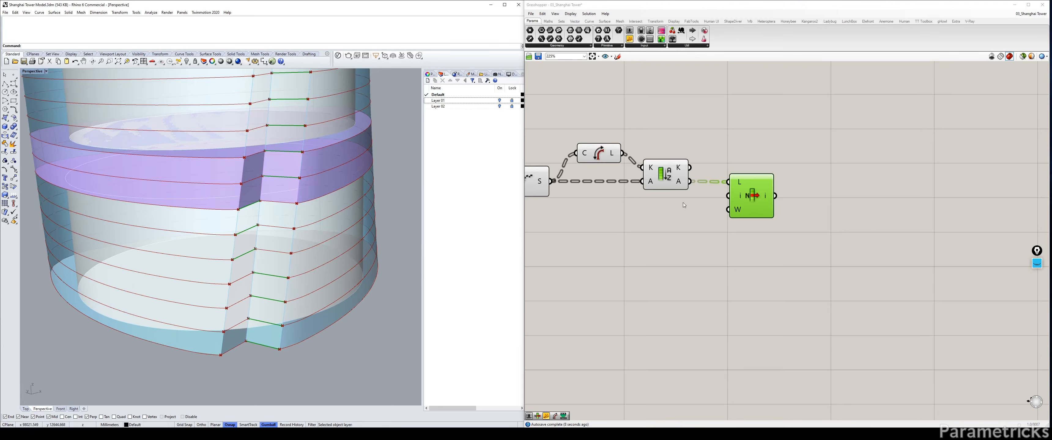
# Duplicate the List Item component and connect a small new panel containing 1 to the lower one's index input
pyautogui.moveTo(739, 189); pyautogui.dragTo(761, 219)
pyautogui.doubleClick(664, 227)
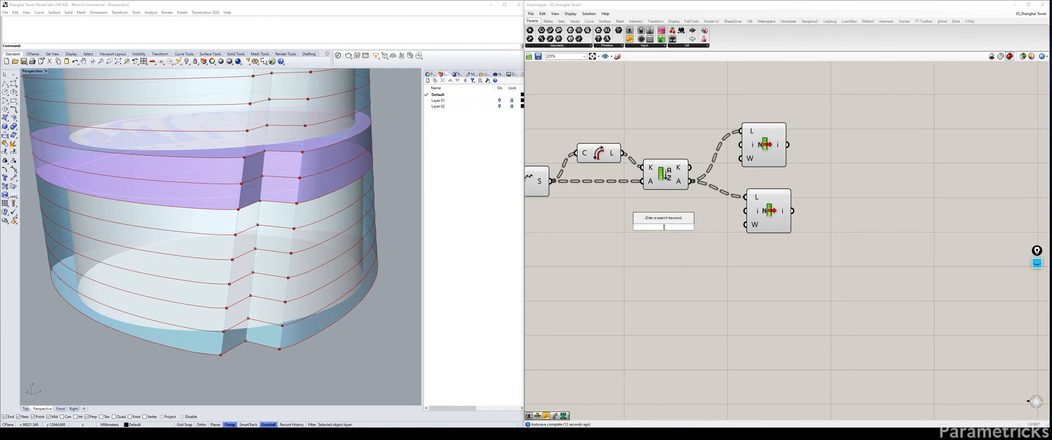
pyautogui.write('"')
pyautogui.press('Return')
pyautogui.doubleClick(664, 228)
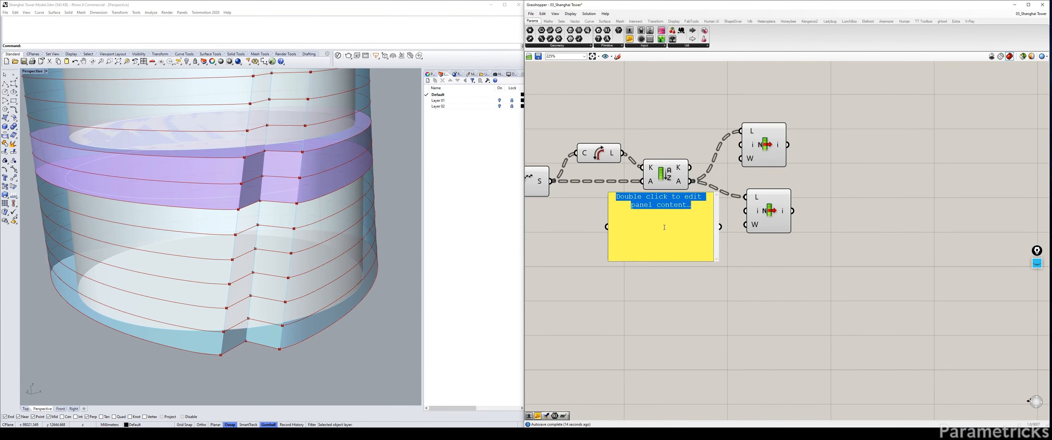
pyautogui.write('1')
pyautogui.click(727, 244)
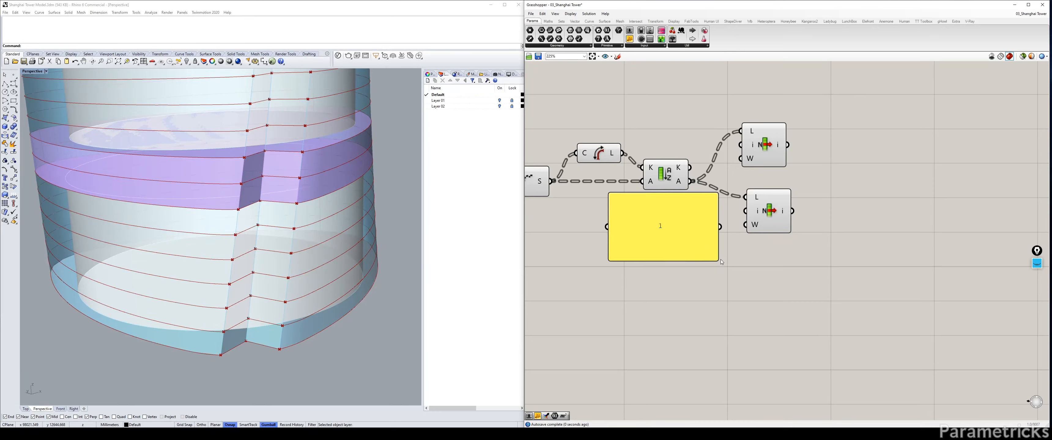
pyautogui.moveTo(721, 262); pyautogui.dragTo(744, 211)
pyautogui.moveTo(625, 212); pyautogui.dragTo(668, 220)
pyautogui.click(759, 214)
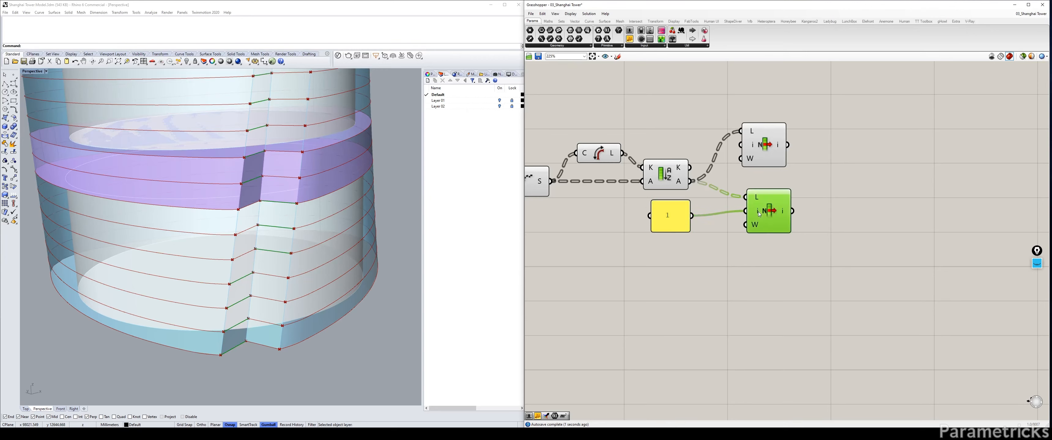
# Delete the List Item that has no panel and move the remaining one with its panel above Sort List
pyautogui.moveTo(807, 244); pyautogui.dragTo(770, 163)
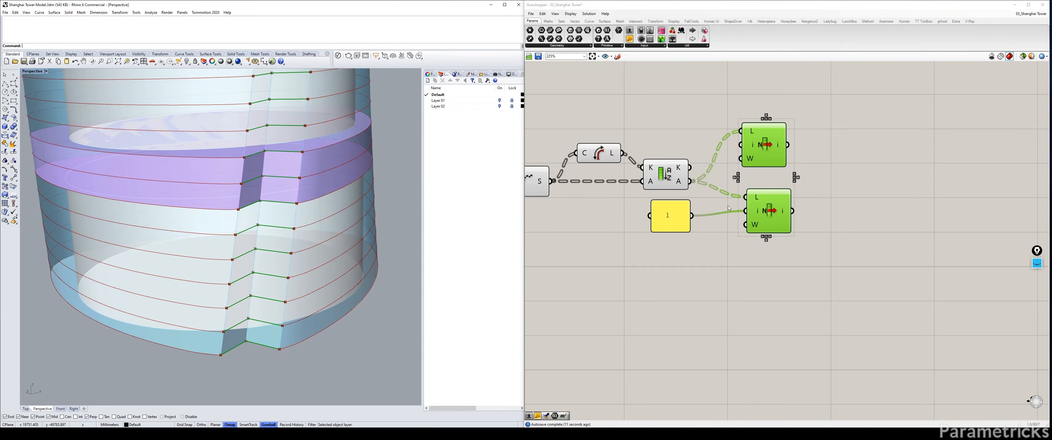
pyautogui.click(813, 159)
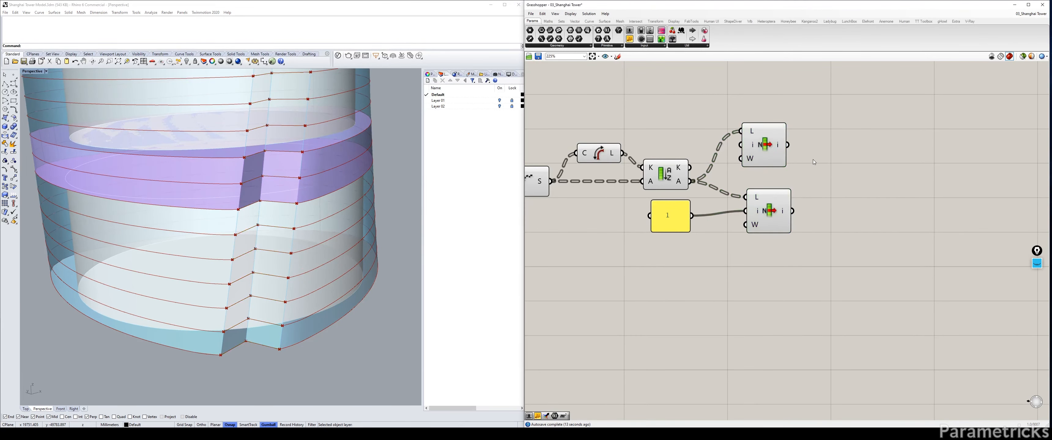
pyautogui.moveTo(771, 148); pyautogui.dragTo(772, 178, button='right')
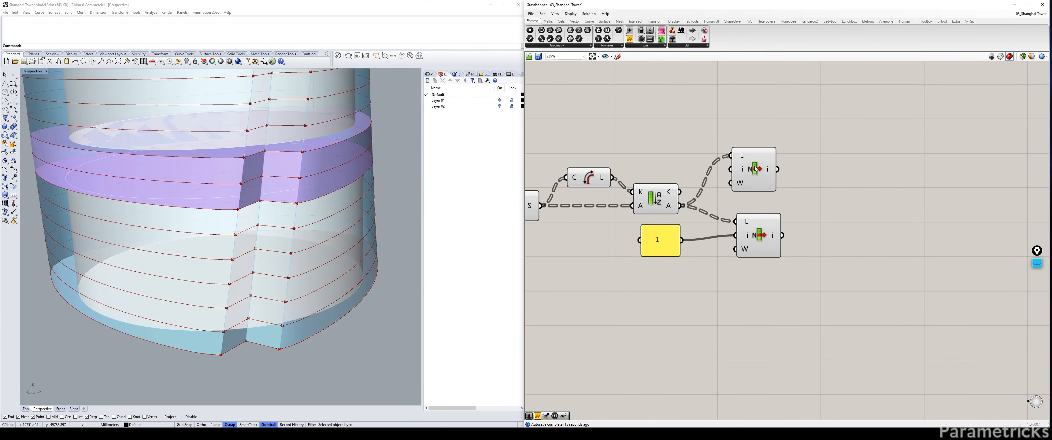
pyautogui.moveTo(755, 169); pyautogui.dragTo(780, 79)
pyautogui.moveTo(670, 226); pyautogui.dragTo(674, 141)
# Set the index panel to 0 and 1 on separate lines, turn off Multiline Data, and align List Item with the panel
pyautogui.doubleClick(674, 143)
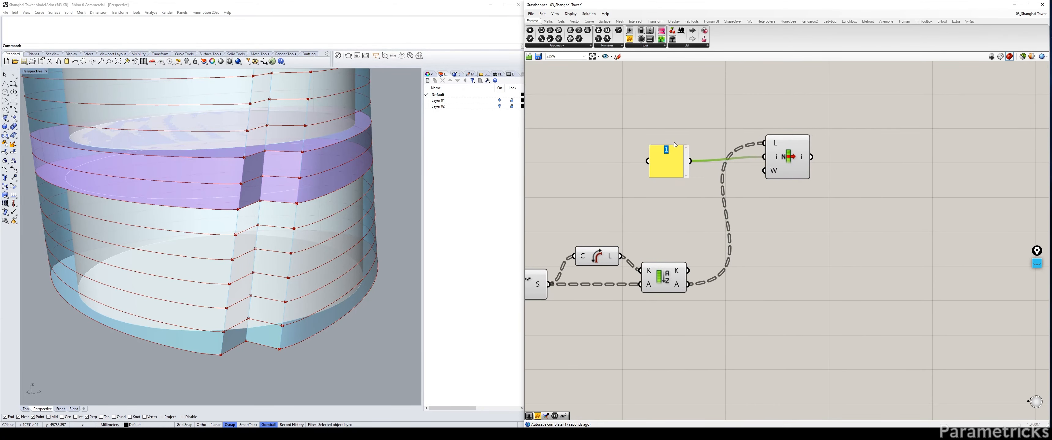
pyautogui.write('0')
pyautogui.press('Return')
pyautogui.write('1')
pyautogui.rightClick(673, 159)
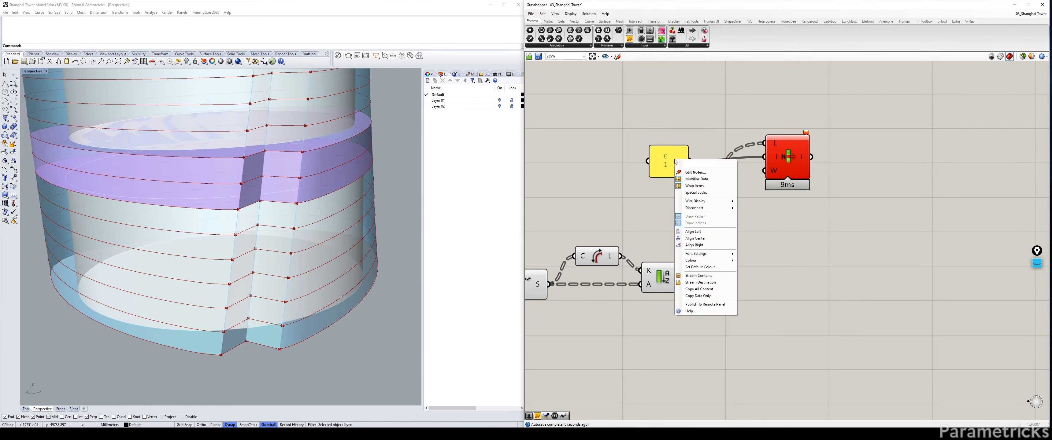
pyautogui.click(696, 179)
pyautogui.moveTo(671, 173); pyautogui.dragTo(671, 134)
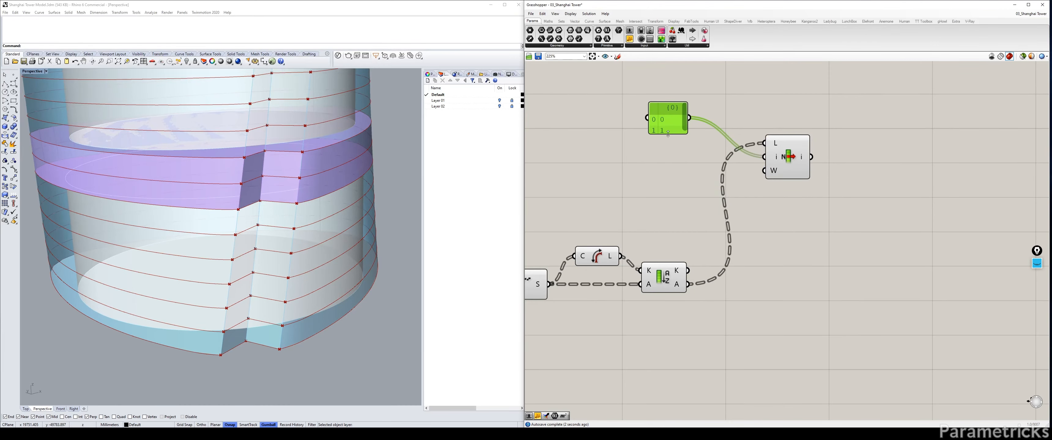
pyautogui.moveTo(786, 163); pyautogui.dragTo(789, 127)
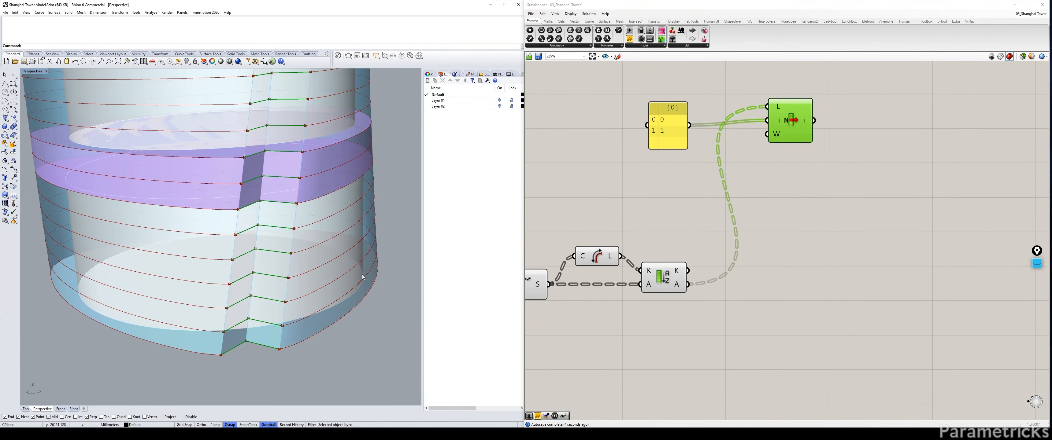
# Turn off the preview of the Shatter, Discontinuity, OUTER WALL CURVES and Length components
pyautogui.moveTo(687, 215); pyautogui.dragTo(781, 187, button='right')
pyautogui.click(617, 257)
pyautogui.hotkey('ctrl', 'q')
pyautogui.moveTo(615, 277); pyautogui.dragTo(640, 227, button='right')
pyautogui.click(665, 213)
pyautogui.hotkey('ctrl', 'q')
pyautogui.click(576, 186)
pyautogui.hotkey('ctrl', 'q')
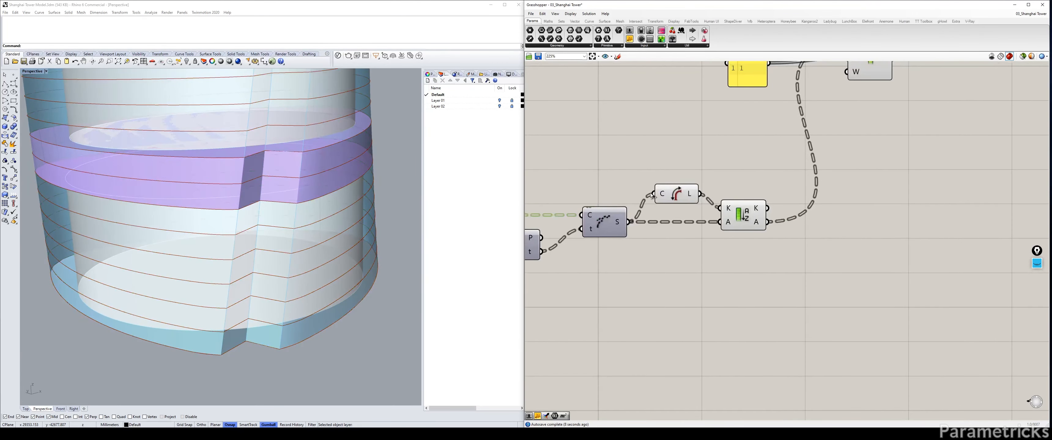
pyautogui.click(668, 192)
pyautogui.moveTo(851, 105); pyautogui.dragTo(745, 133, button='right')
pyautogui.scroll(-1, 745, 132)
pyautogui.click(745, 133)
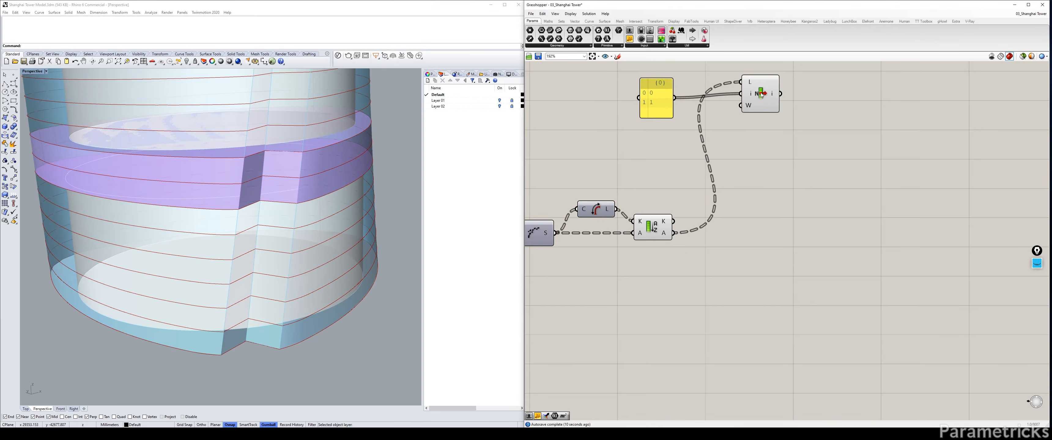
# Duplicate List Item to the lower right of Sort List, disconnect the panel from its index and reverse its list input
pyautogui.keyDown('alt'); pyautogui.moveTo(755, 94); pyautogui.dragTo(747, 260); pyautogui.keyUp('alt')
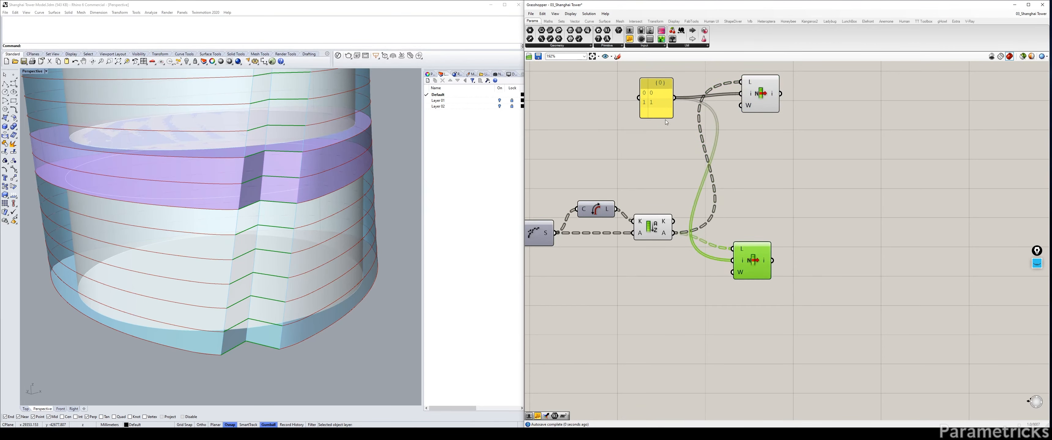
pyautogui.keyDown('ctrl'); pyautogui.moveTo(671, 99); pyautogui.dragTo(733, 260); pyautogui.keyUp('ctrl')
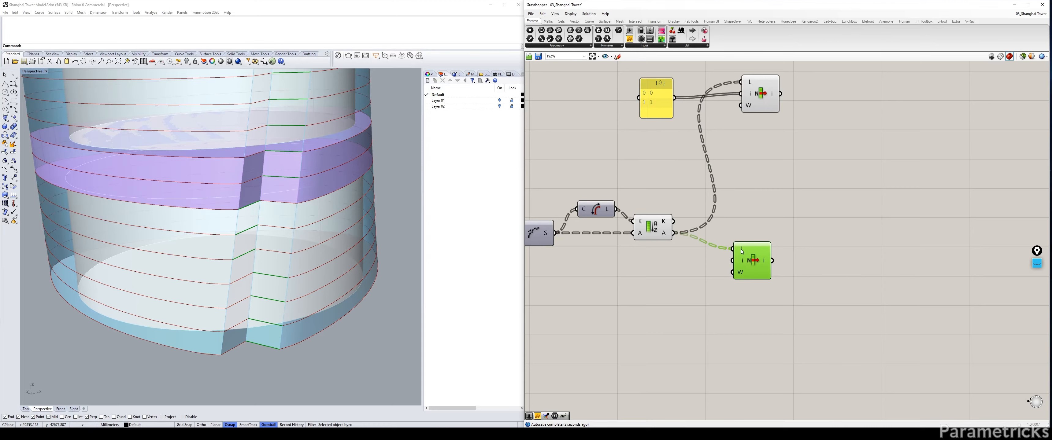
pyautogui.rightClick(741, 251)
pyautogui.click(759, 291)
pyautogui.click(776, 256)
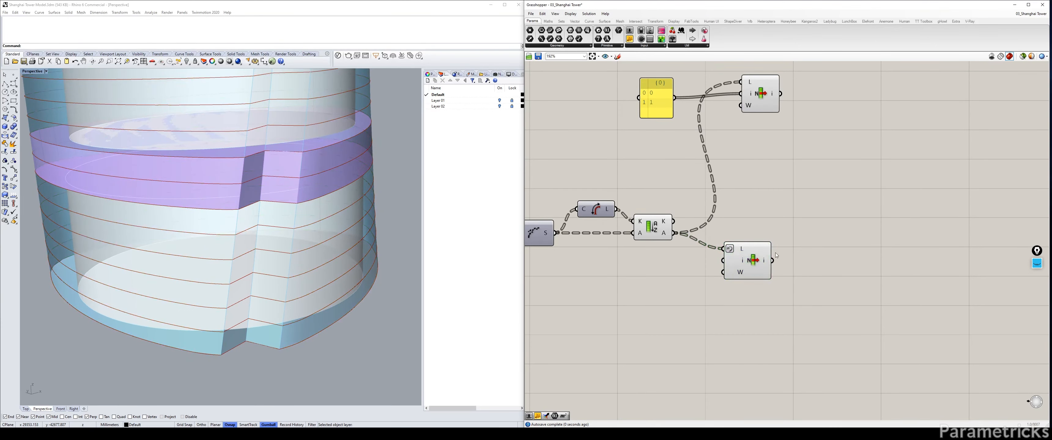
pyautogui.click(756, 264)
# Turn off the preview of Sort List and the upper List Item
pyautogui.click(659, 228)
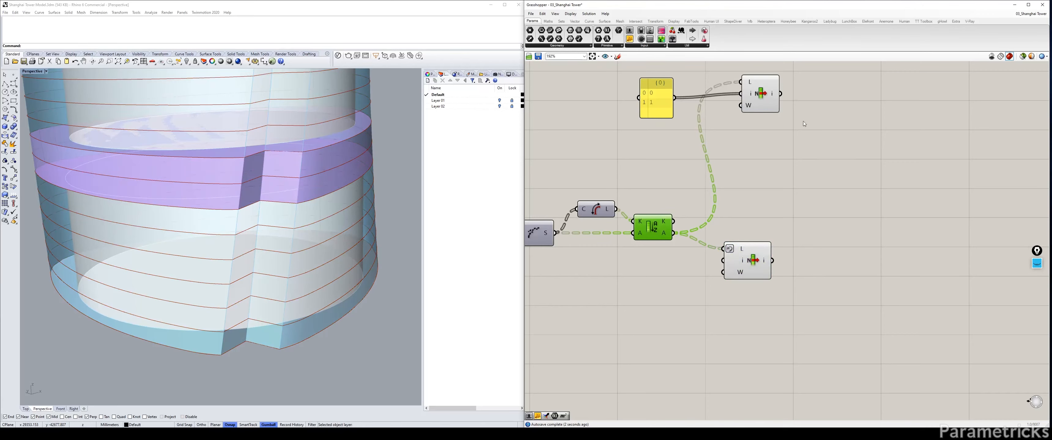
pyautogui.click(760, 105)
pyautogui.click(780, 202)
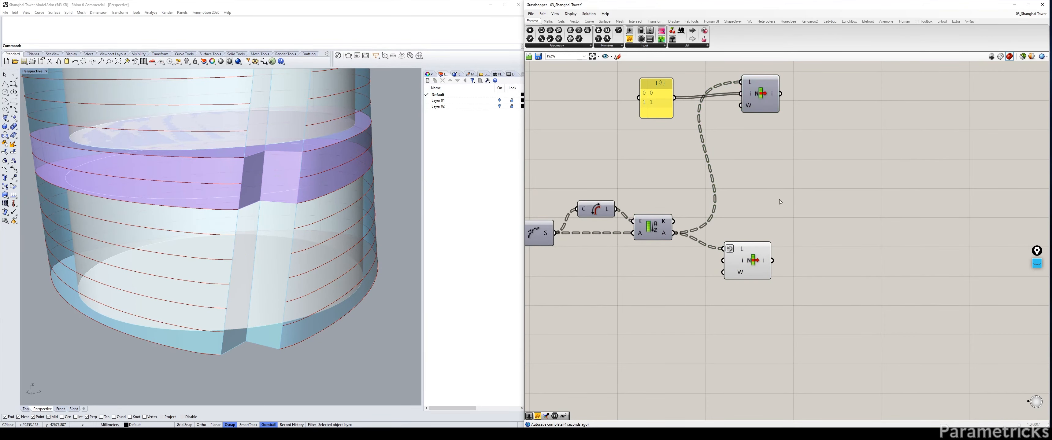
# Nudge the reversed List Item and move the upper List Item with its index panel down closer to Sort List
pyautogui.moveTo(769, 258); pyautogui.dragTo(738, 212, button='right')
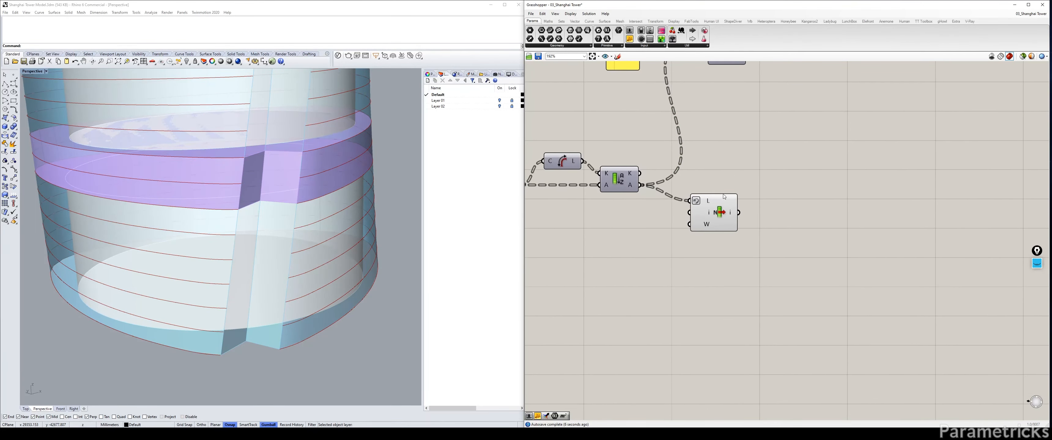
pyautogui.click(737, 212)
pyautogui.click(761, 190)
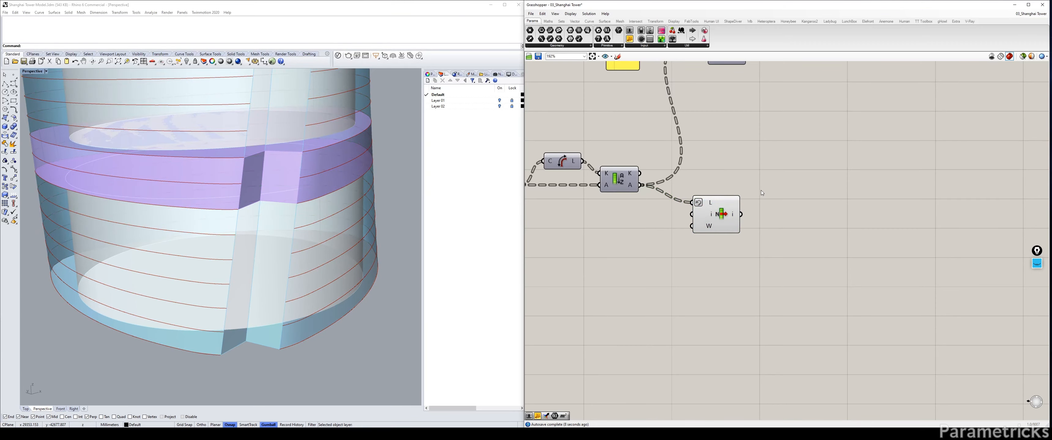
pyautogui.moveTo(761, 190); pyautogui.dragTo(745, 238, button='right')
pyautogui.moveTo(721, 158); pyautogui.dragTo(609, 99)
pyautogui.moveTo(727, 86); pyautogui.dragTo(725, 108)
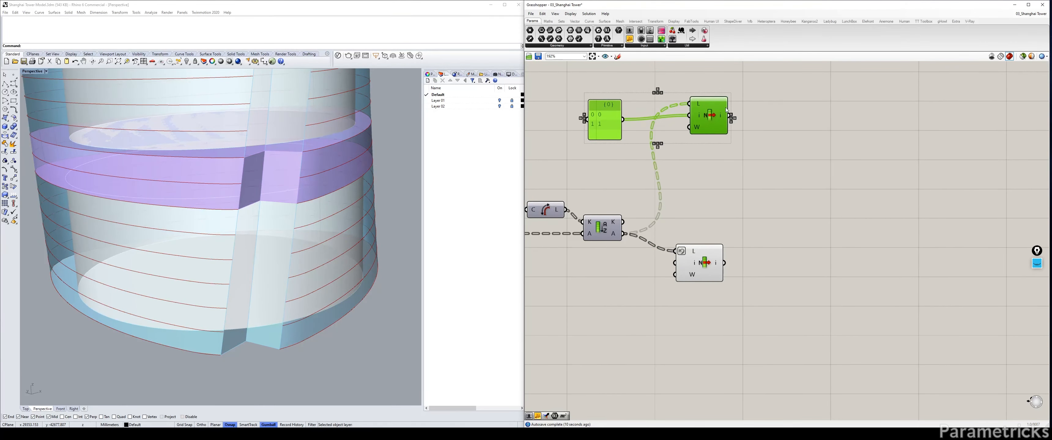
pyautogui.click(792, 137)
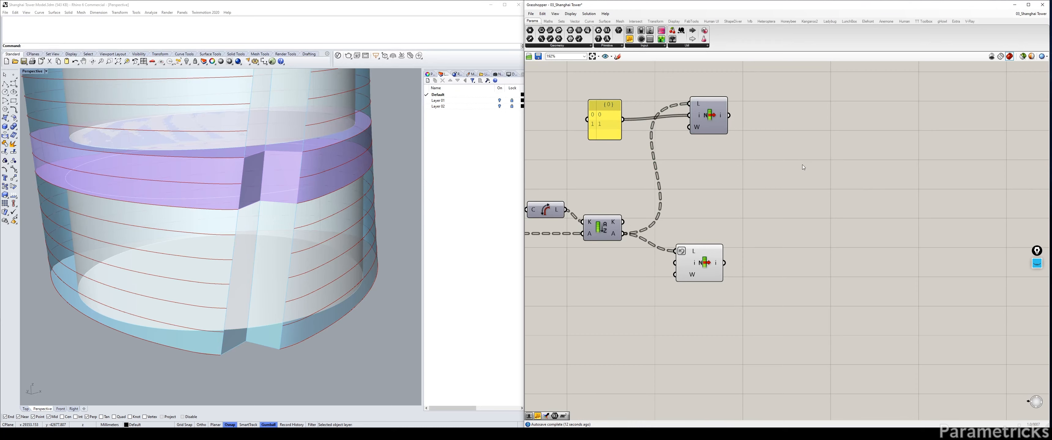
pyautogui.moveTo(780, 190)
pyautogui.mouseDown(button='right')
pyautogui.moveTo(761, 142)
pyautogui.moveTo(766, 181)
pyautogui.mouseUp(button='right')
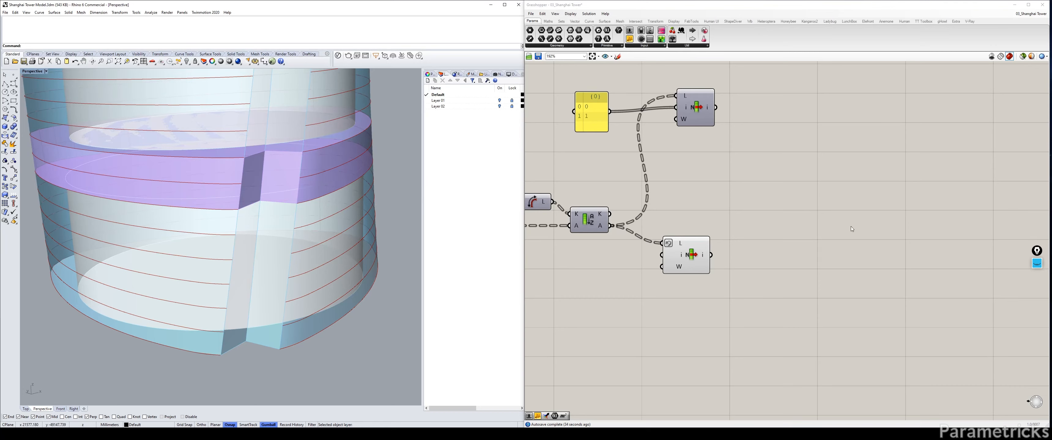
# Trace the edges of the tower's V-shaped notch with the pink annotation pen and write 8 beneath it
pyautogui.click(1036, 264)
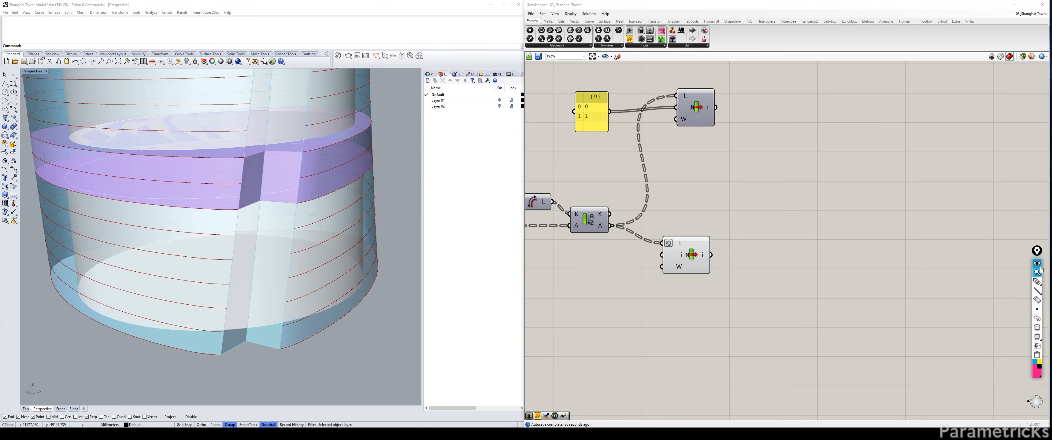
pyautogui.click(1037, 282)
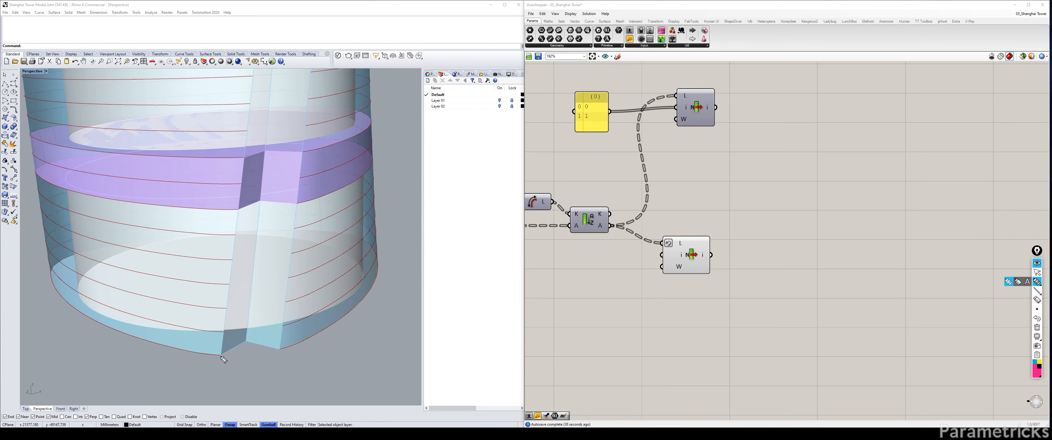
pyautogui.moveTo(220, 356)
pyautogui.mouseDown()
pyautogui.moveTo(277, 349)
pyautogui.moveTo(246, 324)
pyautogui.mouseUp()
pyautogui.moveTo(221, 355); pyautogui.dragTo(228, 324)
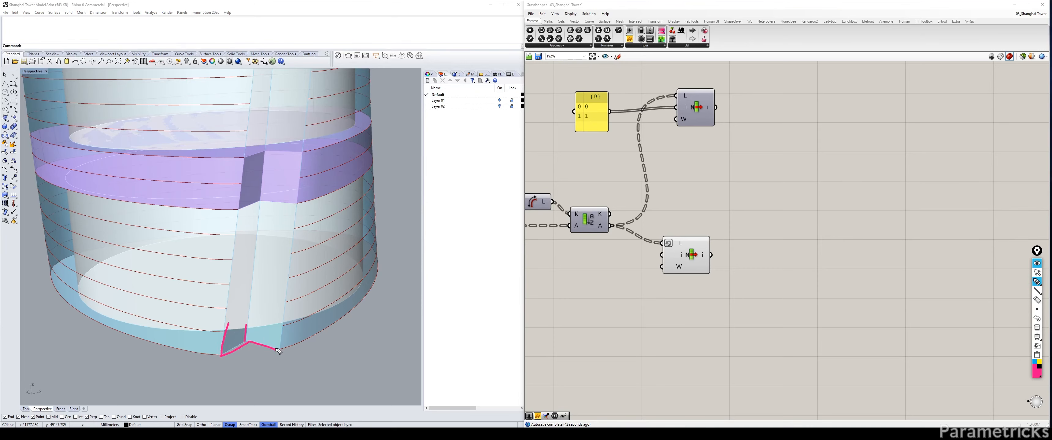
pyautogui.moveTo(276, 350); pyautogui.dragTo(280, 327)
pyautogui.moveTo(256, 371); pyautogui.dragTo(268, 388)
pyautogui.click(1037, 319)
pyautogui.moveTo(285, 386)
pyautogui.mouseDown()
pyautogui.moveTo(288, 399)
pyautogui.moveTo(297, 367)
pyautogui.mouseUp()
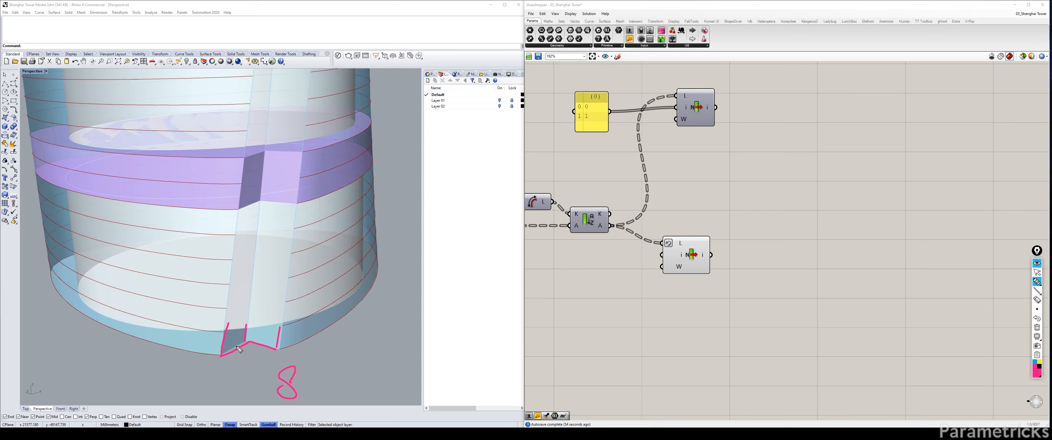
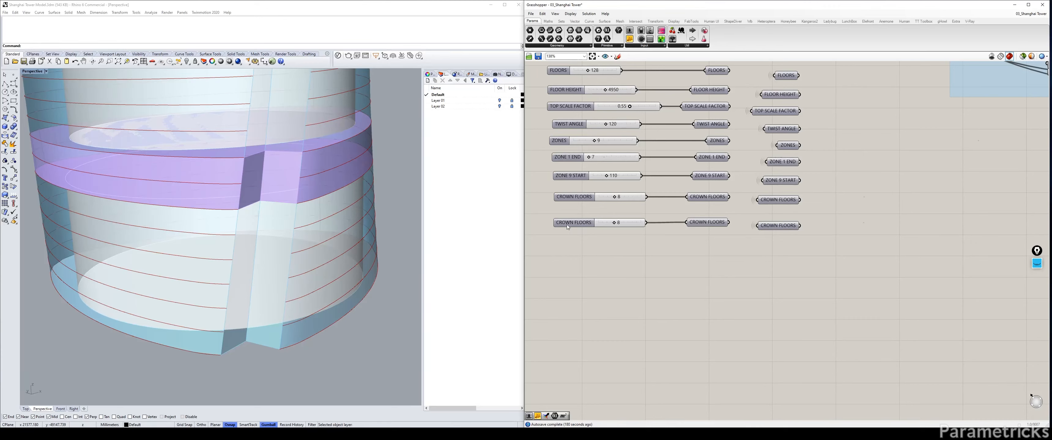
# Rename the lower duplicate CROWN FLOORS slider as V-STRIKE PANELS
pyautogui.click(566, 225)
pyautogui.rightClick(565, 224)
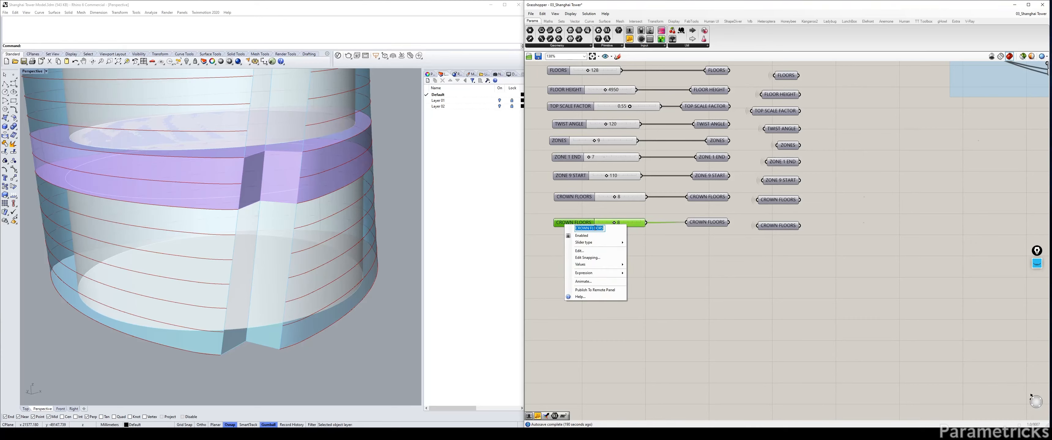
pyautogui.write('V S')
pyautogui.write('TRIKE')
pyautogui.write(' PANL')
pyautogui.write('ELS')
pyautogui.click(728, 254)
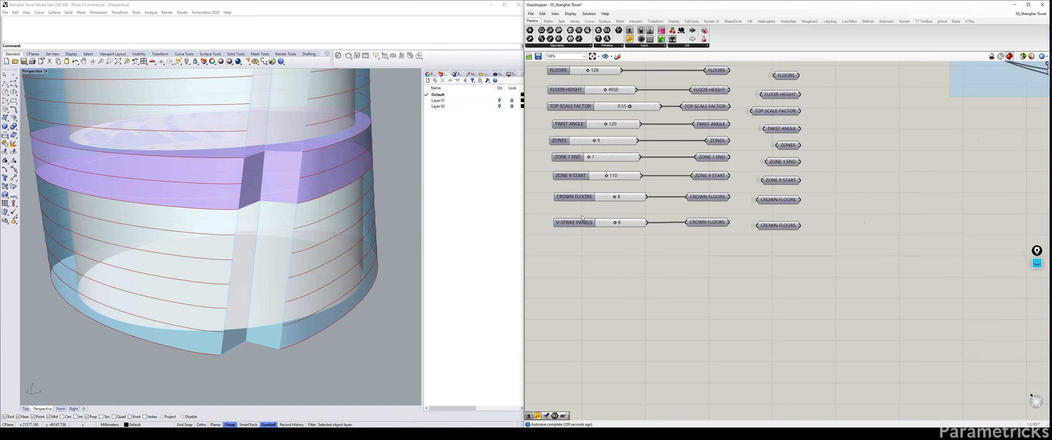
# Connect the V-STRIKE PANELS slider to its duplicate parameter and place that parameter above OUTER WALL CURVES
pyautogui.moveTo(647, 225); pyautogui.dragTo(757, 230)
pyautogui.scroll(-10, 778, 228)
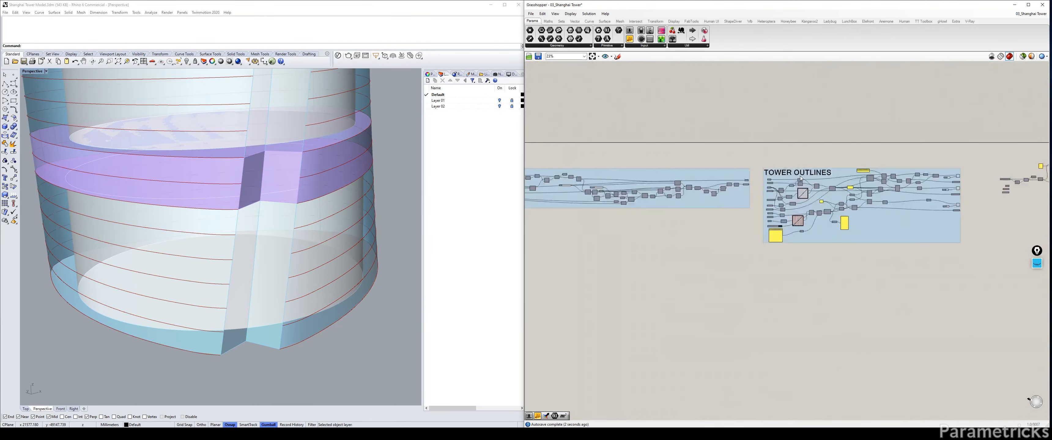
pyautogui.scroll(10, 800, 178)
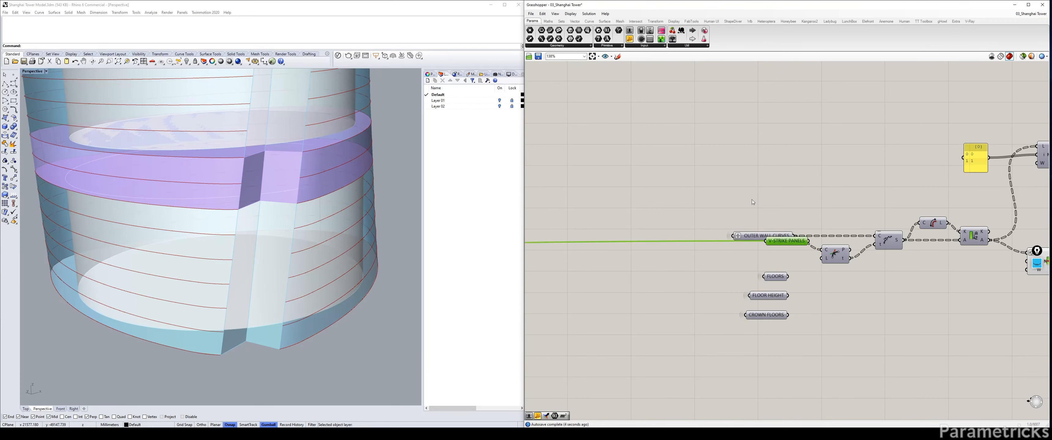
pyautogui.moveTo(786, 244); pyautogui.dragTo(758, 198)
pyautogui.moveTo(829, 168); pyautogui.dragTo(627, 171, button='right')
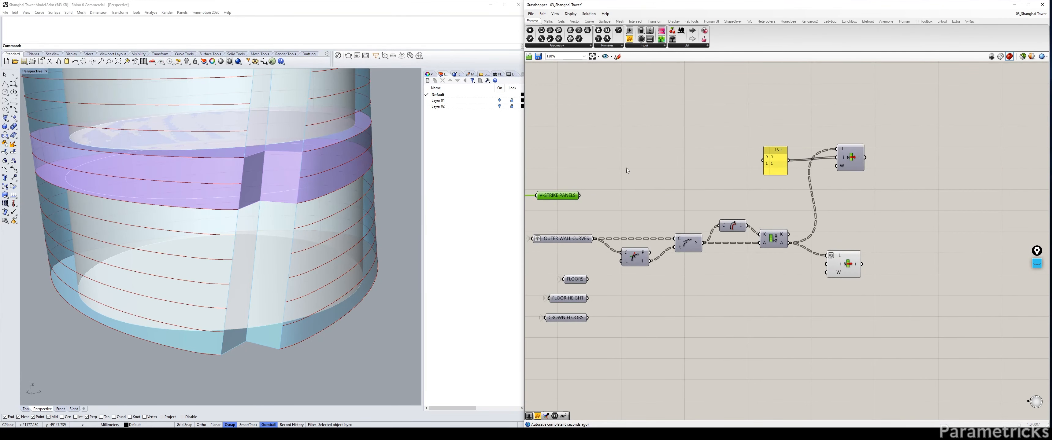
# Copy the index panel to the upper right of V-STRIKE PANELS and feed the copy from that parameter
pyautogui.click(669, 164)
pyautogui.keyDown('alt'); pyautogui.moveTo(770, 165); pyautogui.dragTo(621, 165); pyautogui.keyUp('alt')
pyautogui.hotkey('ctrl', 'z')
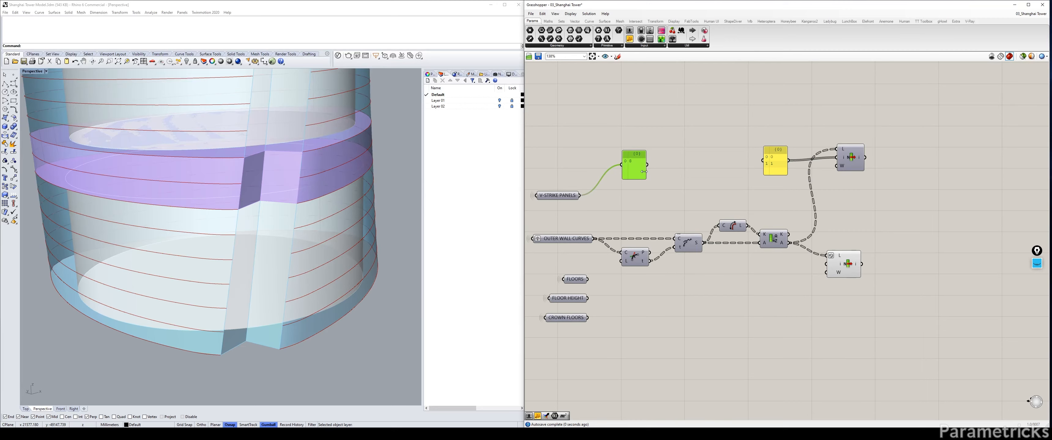
pyautogui.moveTo(904, 220); pyautogui.dragTo(722, 172, button='right')
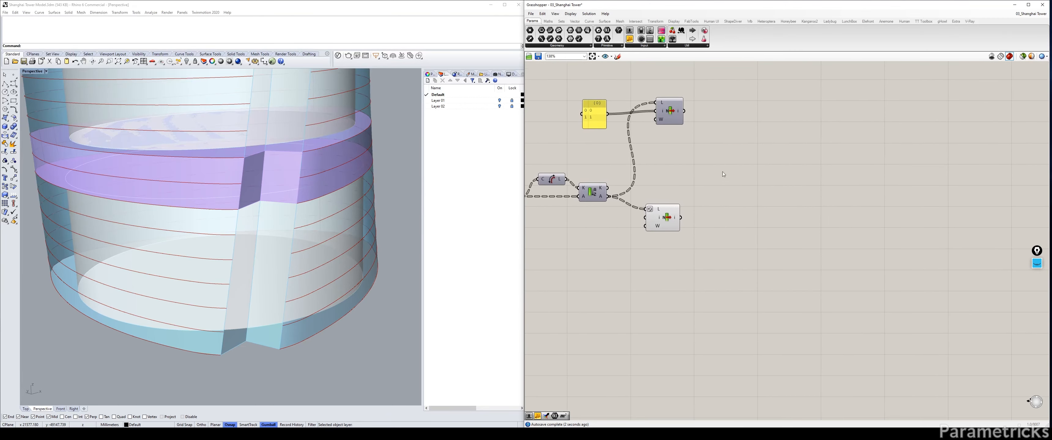
pyautogui.moveTo(541, 184); pyautogui.dragTo(726, 179, button='right')
pyautogui.moveTo(878, 201); pyautogui.dragTo(649, 182, button='right')
pyautogui.click(624, 191)
pyautogui.click(655, 186)
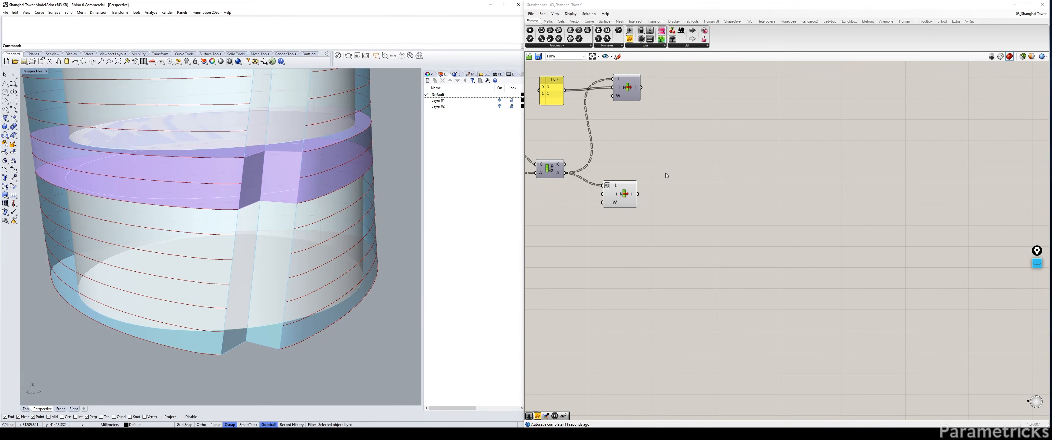
pyautogui.moveTo(705, 176); pyautogui.dragTo(795, 199, button='right')
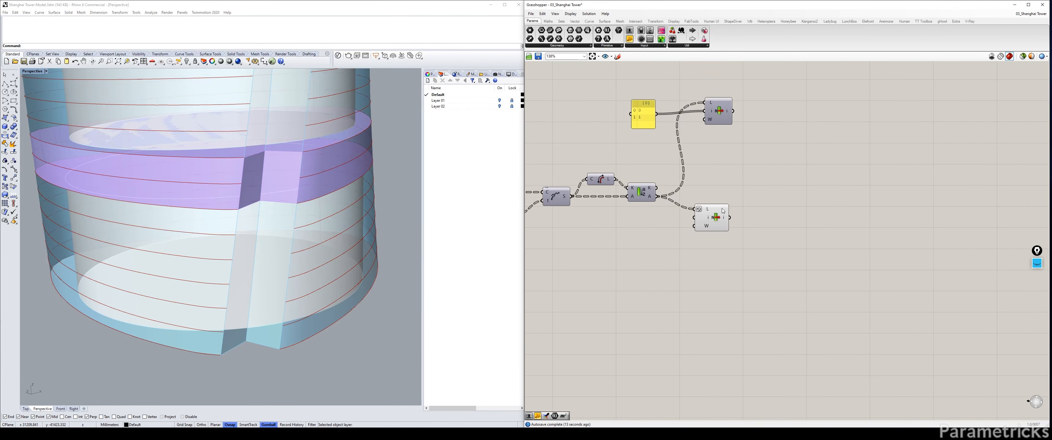
pyautogui.moveTo(720, 204); pyautogui.dragTo(654, 208, button='right')
pyautogui.moveTo(650, 169); pyautogui.dragTo(705, 163, button='right')
# Add a Length component beside the reversed List Item, connect that item's output to it and align the two
pyautogui.moveTo(700, 217); pyautogui.dragTo(694, 218)
pyautogui.moveTo(733, 198); pyautogui.dragTo(674, 198, button='right')
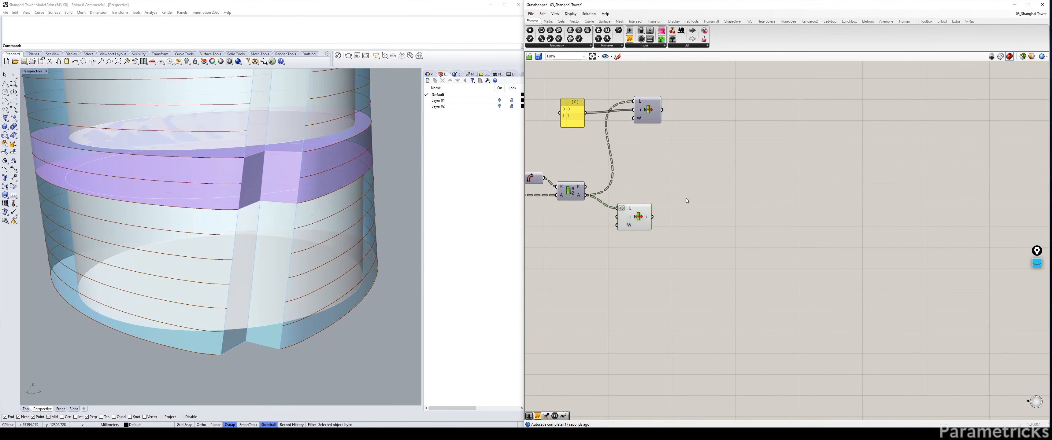
pyautogui.doubleClick(685, 198)
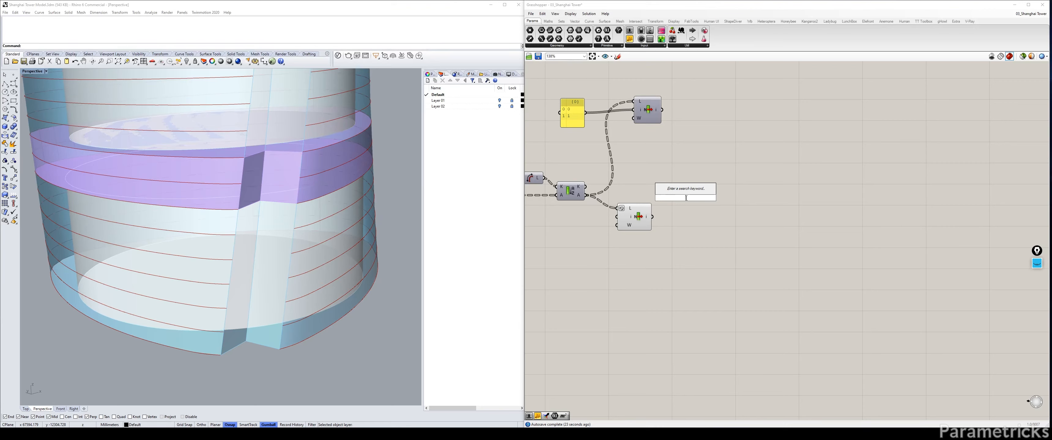
pyautogui.write('len')
pyautogui.press('Return')
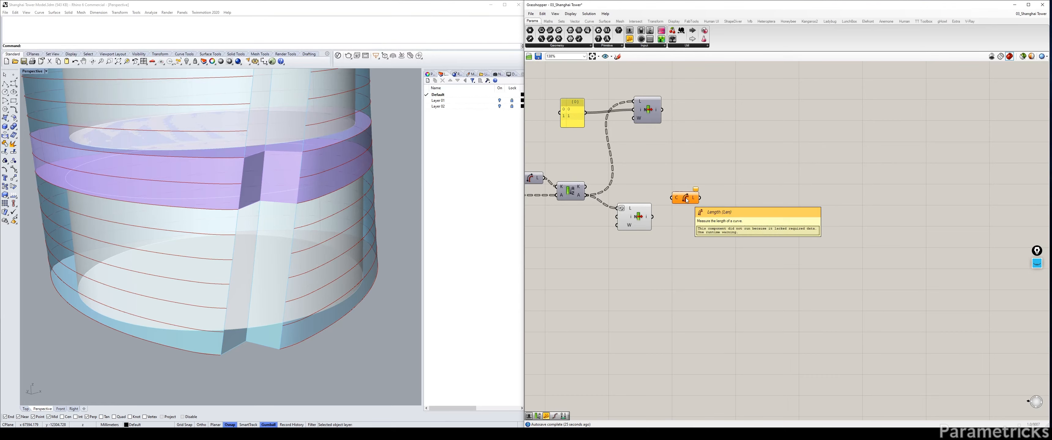
pyautogui.moveTo(652, 217); pyautogui.dragTo(673, 198)
pyautogui.moveTo(685, 199); pyautogui.dragTo(685, 212)
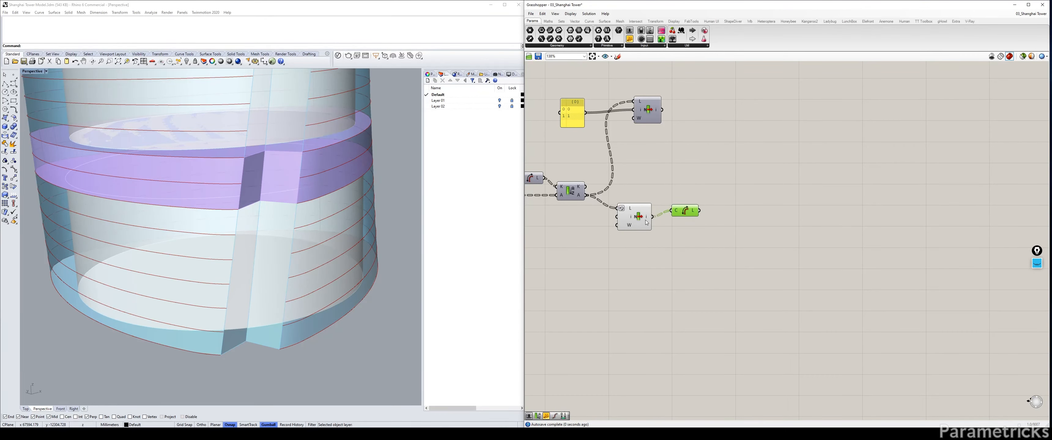
pyautogui.click(646, 223)
pyautogui.moveTo(682, 212); pyautogui.dragTo(575, 214, button='right')
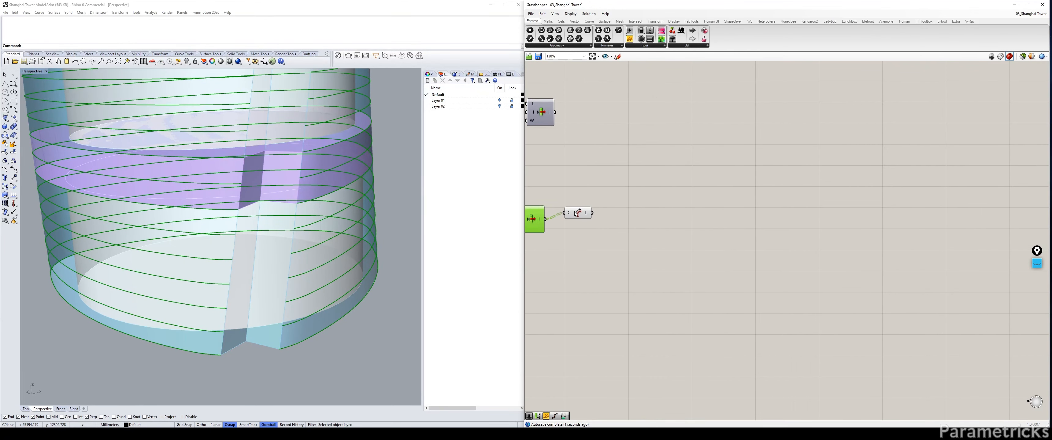
pyautogui.click(612, 196)
pyautogui.moveTo(606, 195); pyautogui.dragTo(685, 180, button='right')
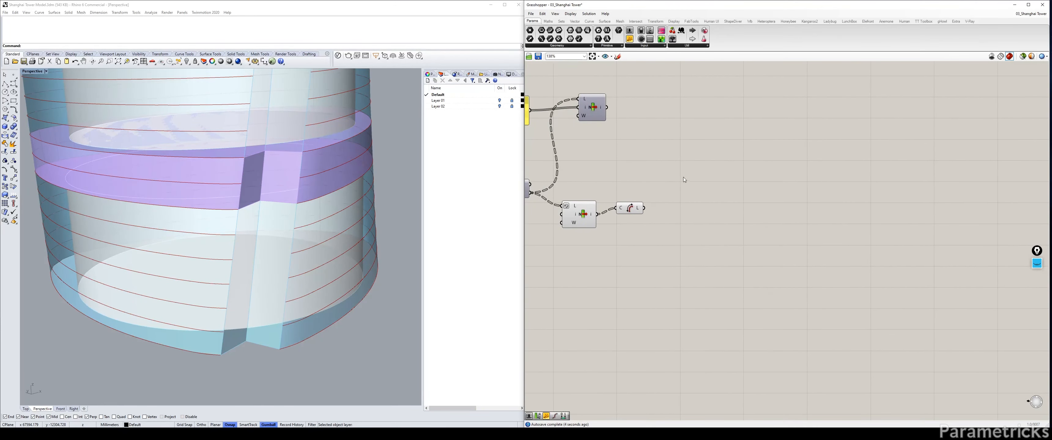
# Add an Evaluate component to the right of the new Length component
pyautogui.doubleClick(710, 174)
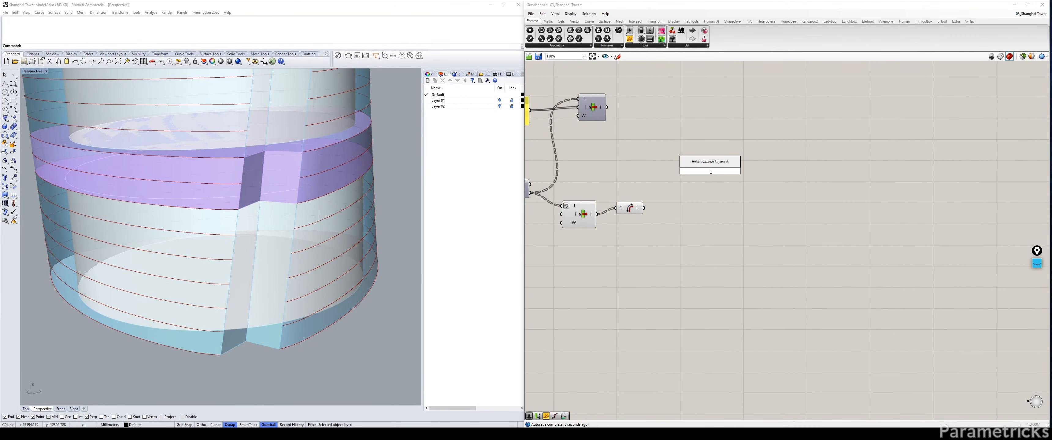
pyautogui.write('eval')
pyautogui.press('Return')
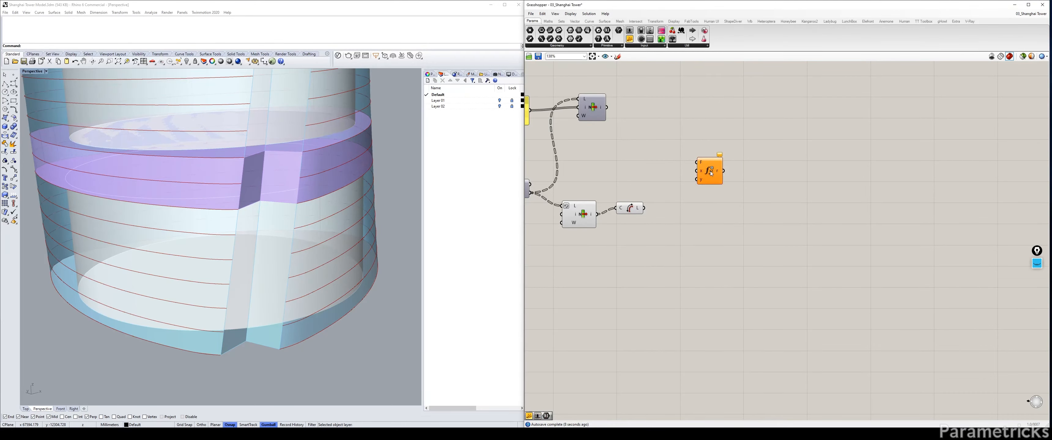
pyautogui.scroll(4, 706, 177)
pyautogui.scroll(-3, 707, 178)
pyautogui.moveTo(721, 174); pyautogui.dragTo(709, 213)
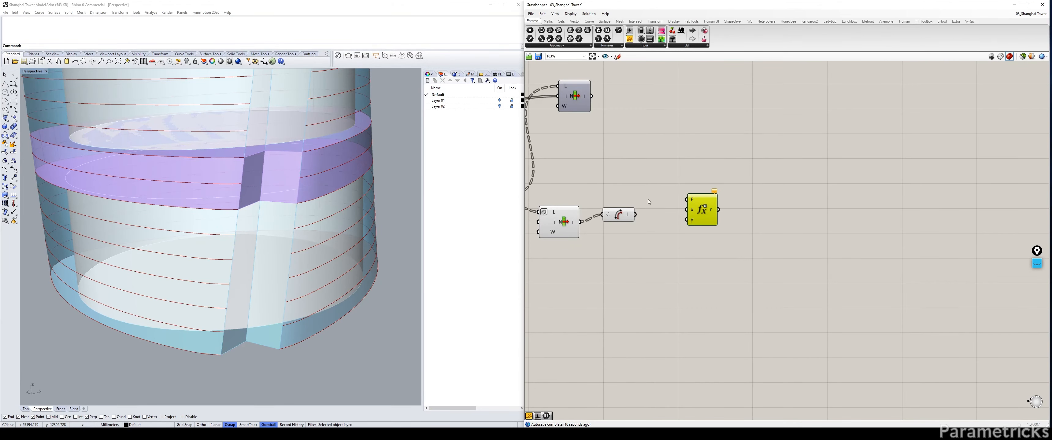
pyautogui.click(722, 177)
# Turn on the upper List Item's preview and shift it slightly to the right together with its index panel
pyautogui.moveTo(648, 199); pyautogui.dragTo(818, 204, button='right')
pyautogui.click(799, 123)
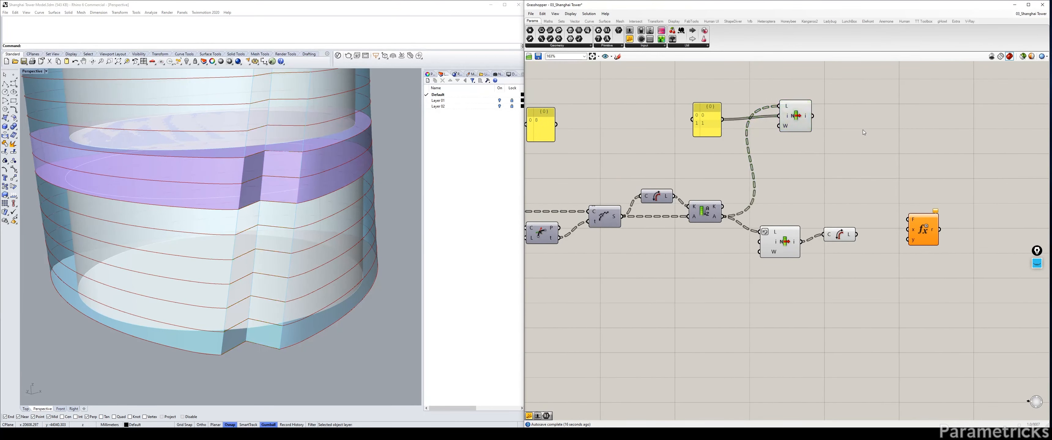
pyautogui.moveTo(863, 130); pyautogui.dragTo(672, 95)
pyautogui.moveTo(794, 117)
pyautogui.mouseDown()
pyautogui.moveTo(789, 98)
pyautogui.moveTo(801, 117)
pyautogui.mouseUp()
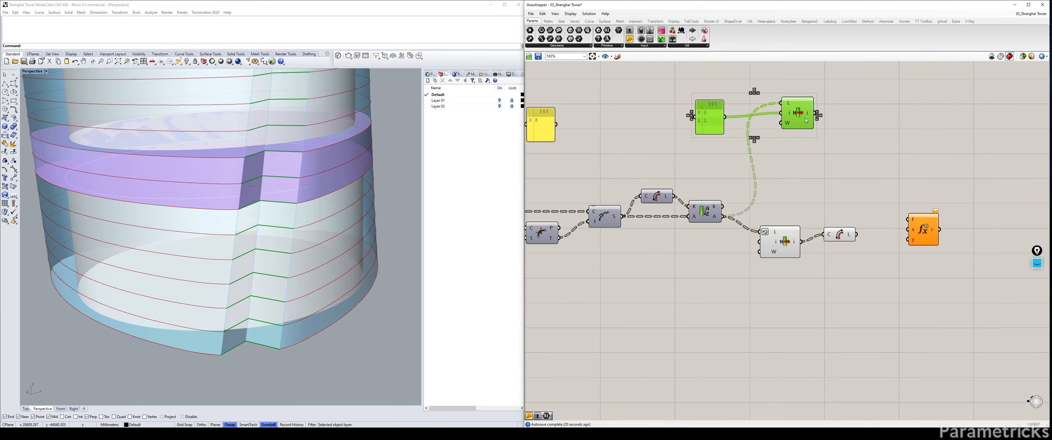
# Add a Join Curves component to the right of the upper List Item and feed its curves input from that item's output
pyautogui.moveTo(846, 120); pyautogui.dragTo(721, 131, button='right')
pyautogui.click(761, 123)
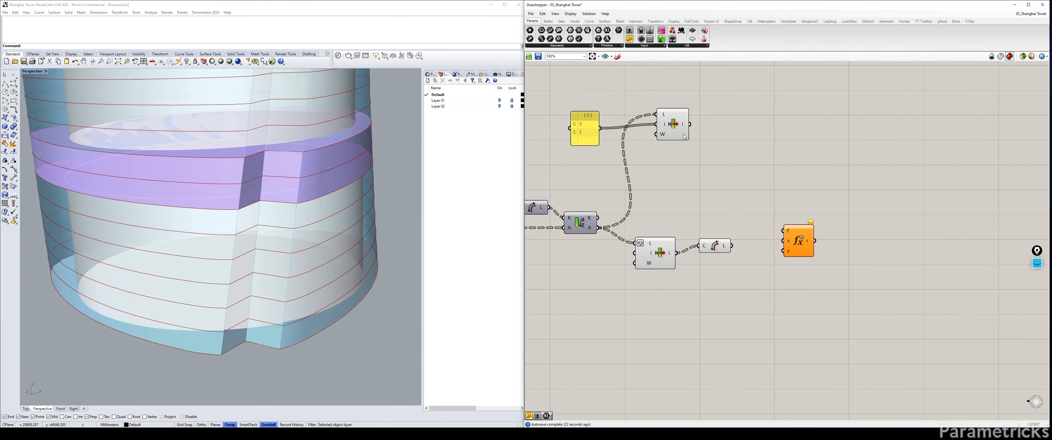
pyautogui.click(680, 125)
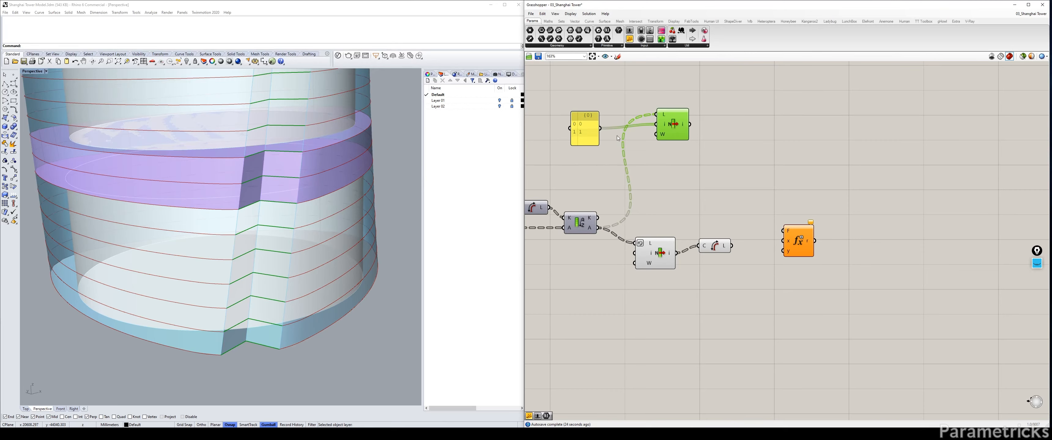
pyautogui.doubleClick(808, 140)
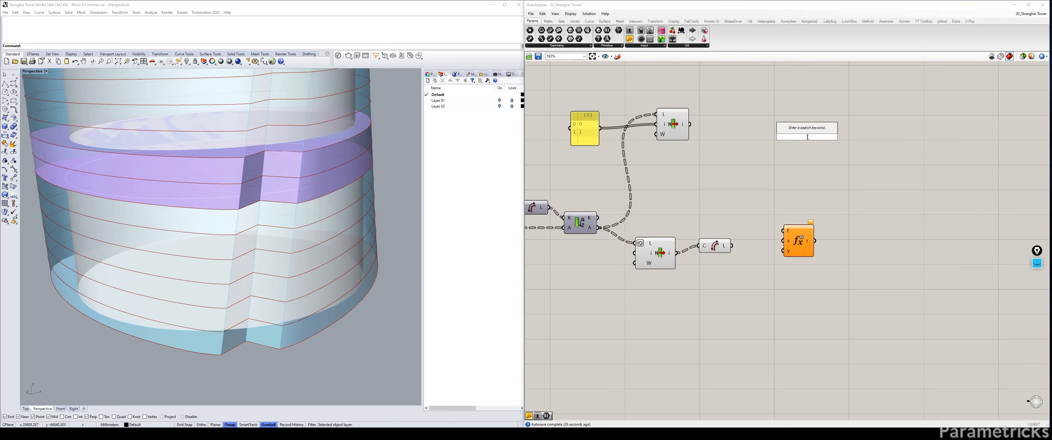
pyautogui.write('JOIUN')
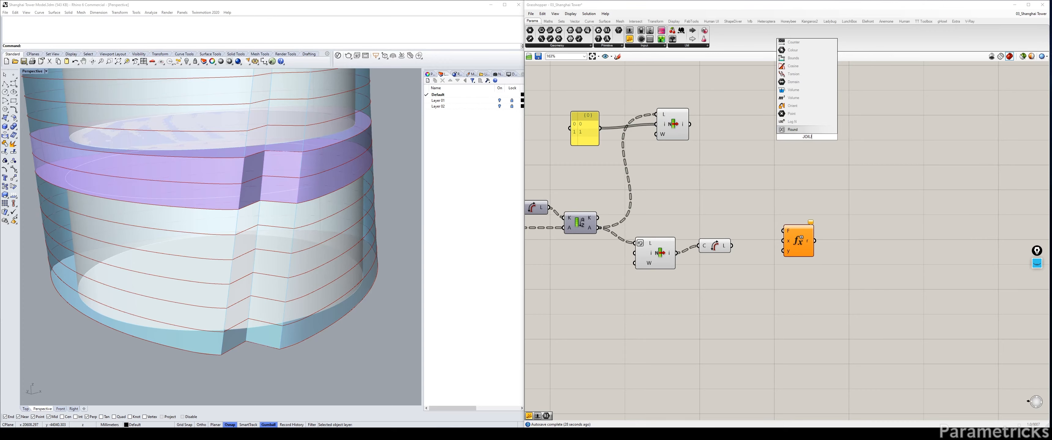
pyautogui.press('BackSpace')
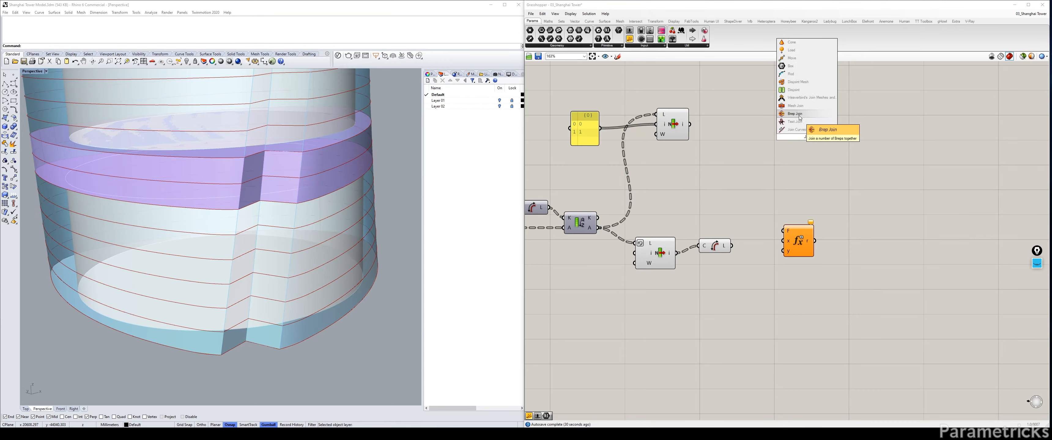
pyautogui.click(796, 129)
pyautogui.moveTo(689, 124); pyautogui.dragTo(720, 129)
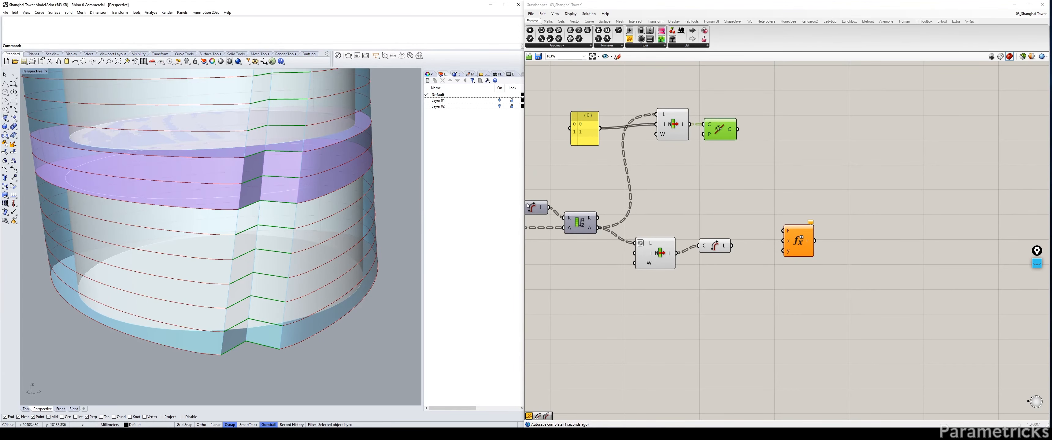
pyautogui.click(744, 111)
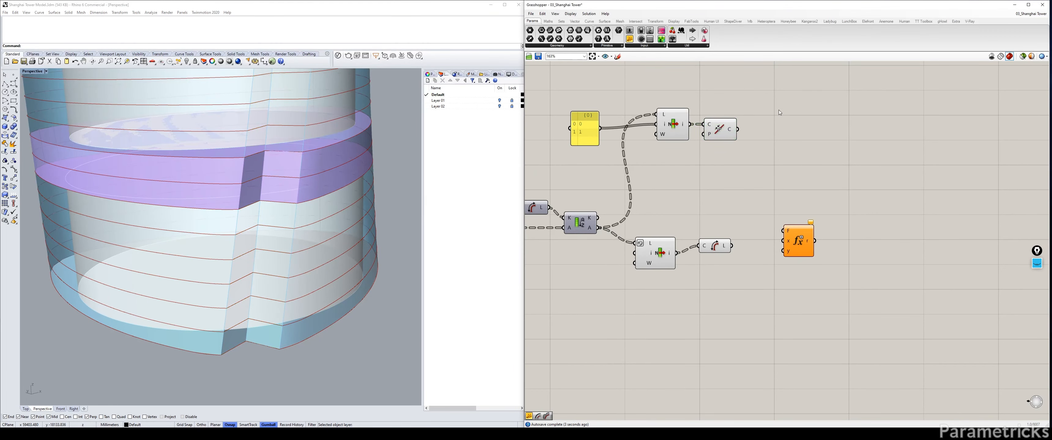
# Turn off the upper List Item's preview and shift the Join Curves component slightly closer to it
pyautogui.click(673, 130)
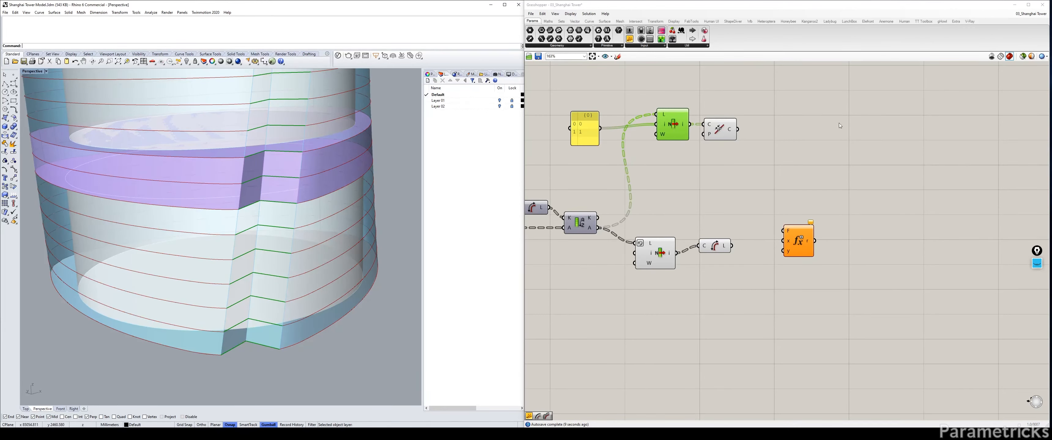
pyautogui.moveTo(812, 138); pyautogui.dragTo(720, 134, button='right')
pyautogui.hotkey('ctrl', 'q')
pyautogui.click(717, 135)
pyautogui.moveTo(653, 144); pyautogui.dragTo(650, 144)
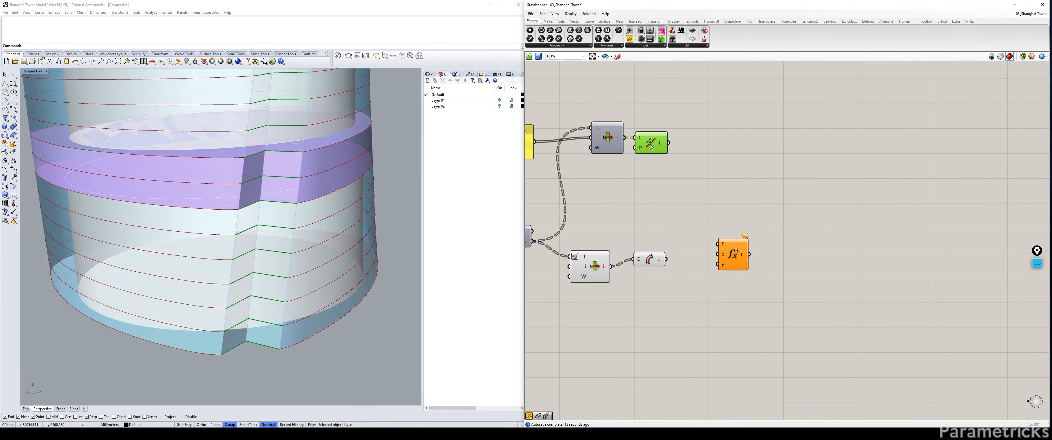
# Add a Length component to the right of Join Curves, connect the joined curves to it and align the two
pyautogui.doubleClick(720, 131)
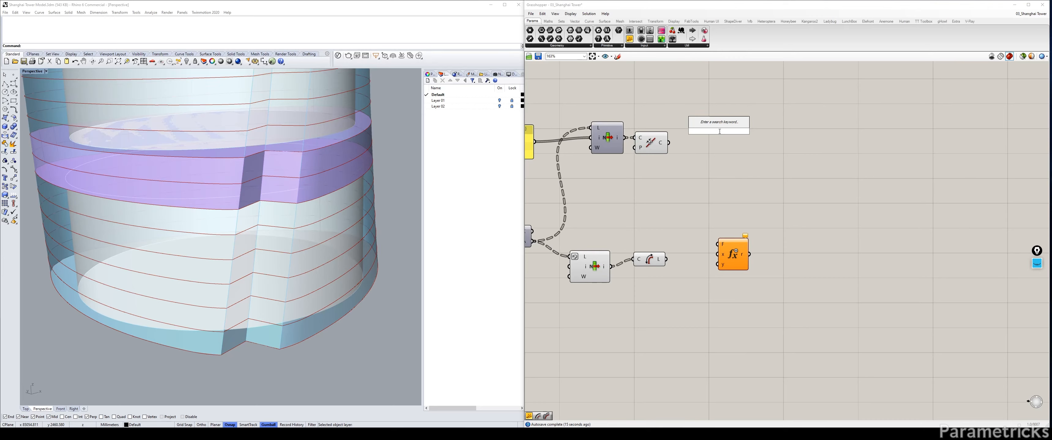
pyautogui.write('length')
pyautogui.press('Return')
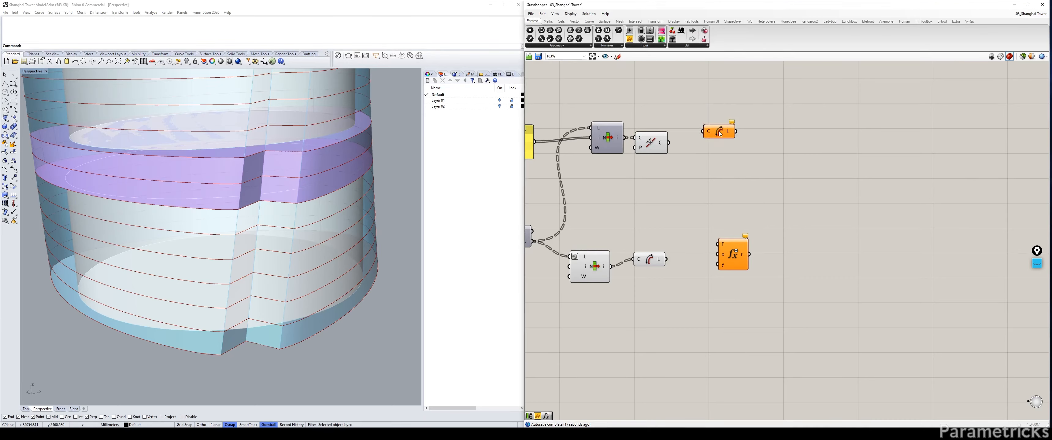
pyautogui.moveTo(668, 143); pyautogui.dragTo(647, 145)
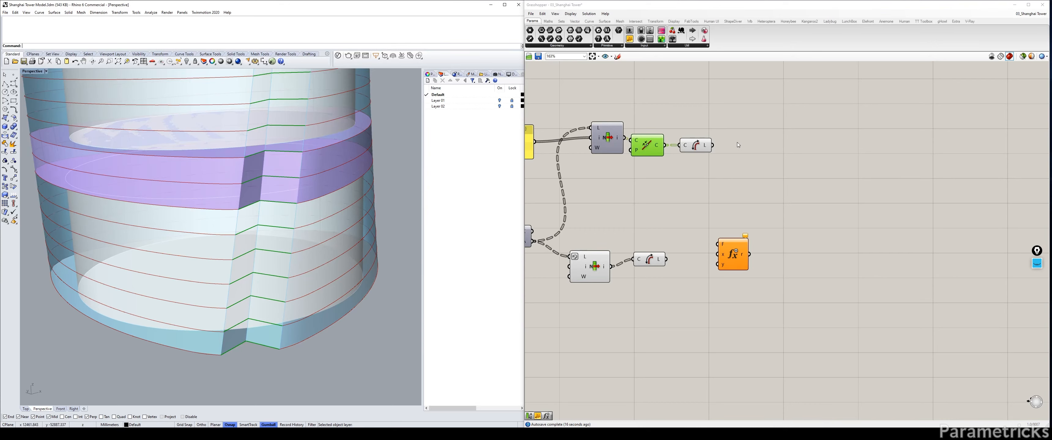
# Move the Evaluate component between the two branches and connect the upper Length to x and the lower Length to y
pyautogui.click(770, 146)
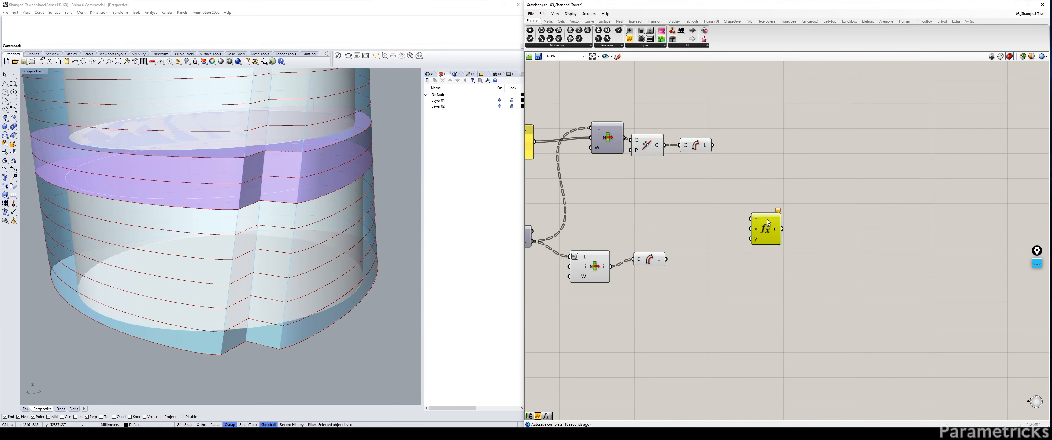
pyautogui.moveTo(712, 145); pyautogui.dragTo(750, 228)
pyautogui.moveTo(666, 260); pyautogui.dragTo(761, 239)
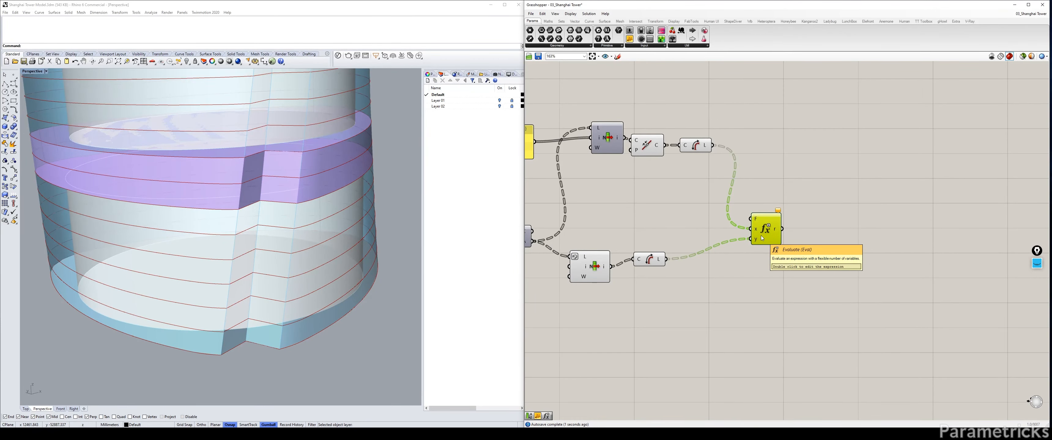
# Add a third variable z to the Evaluate component and connect the lower Length output to it
pyautogui.scroll(3, 762, 240)
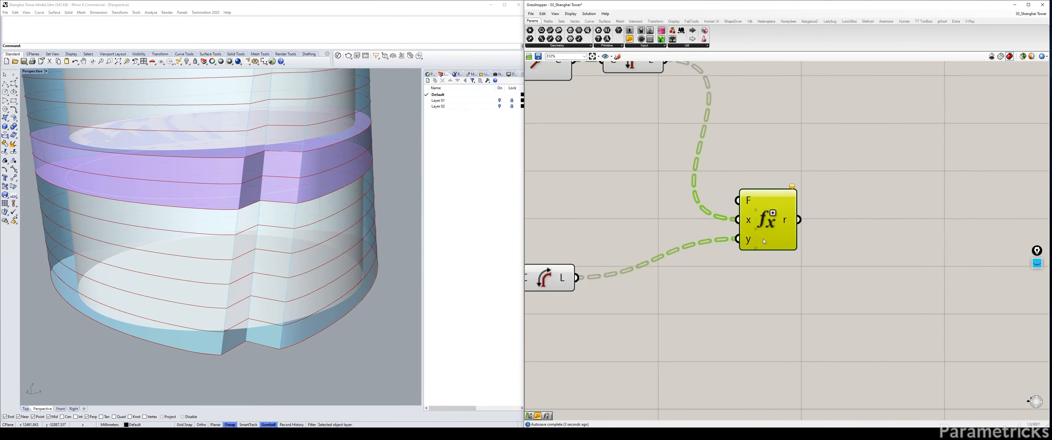
pyautogui.click(756, 249)
pyautogui.scroll(-2, 756, 250)
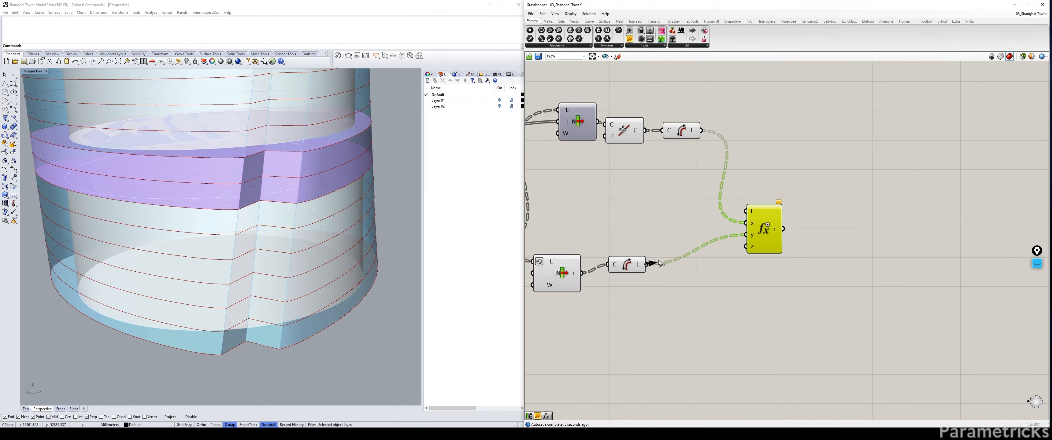
pyautogui.moveTo(648, 264); pyautogui.dragTo(739, 246)
# Connect the V-STRIKE PANELS parameter to the Evaluate component's y input, replacing the wire from the lower Length
pyautogui.scroll(-2, 738, 245)
pyautogui.moveTo(605, 219); pyautogui.dragTo(766, 194, button='right')
pyautogui.moveTo(604, 137); pyautogui.dragTo(726, 136, button='right')
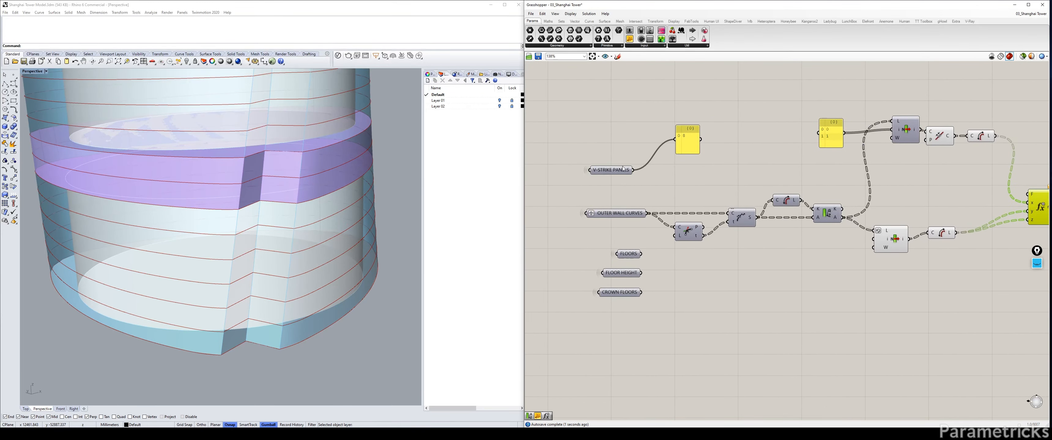
pyautogui.moveTo(648, 173); pyautogui.dragTo(1029, 211)
pyautogui.moveTo(1028, 209); pyautogui.dragTo(753, 203, button='right')
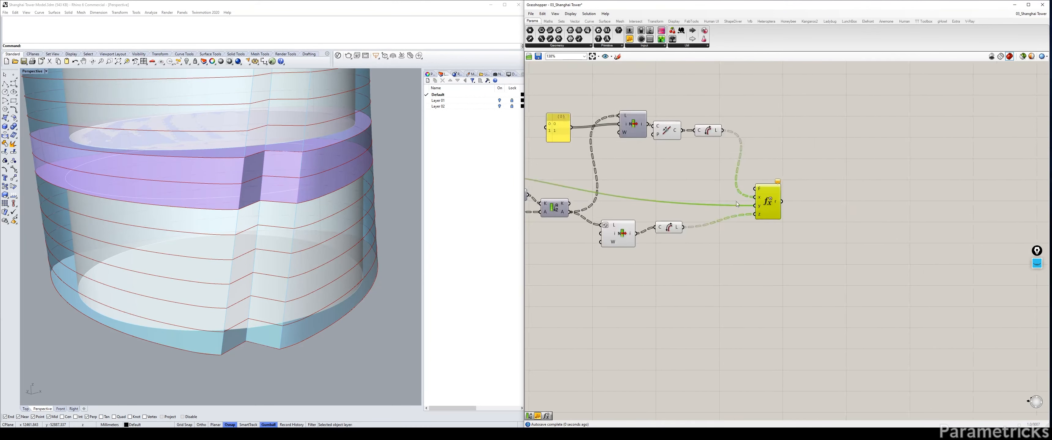
pyautogui.scroll(1, 762, 195)
pyautogui.moveTo(739, 175); pyautogui.dragTo(766, 174, button='right')
# Add a panel to the right of the Evaluate component and connect the evaluation result to it
pyautogui.click(692, 185)
pyautogui.doubleClick(772, 173)
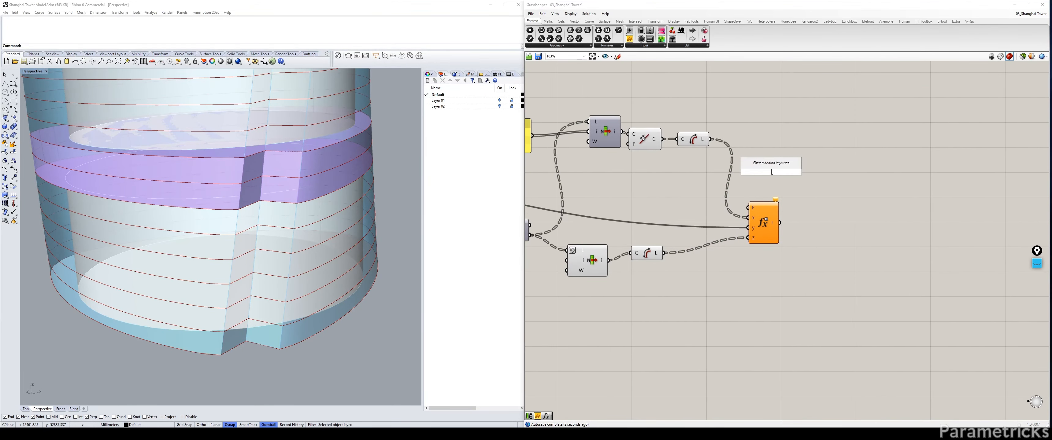
pyautogui.write('//')
pyautogui.press('Return')
pyautogui.moveTo(772, 173); pyautogui.dragTo(859, 184)
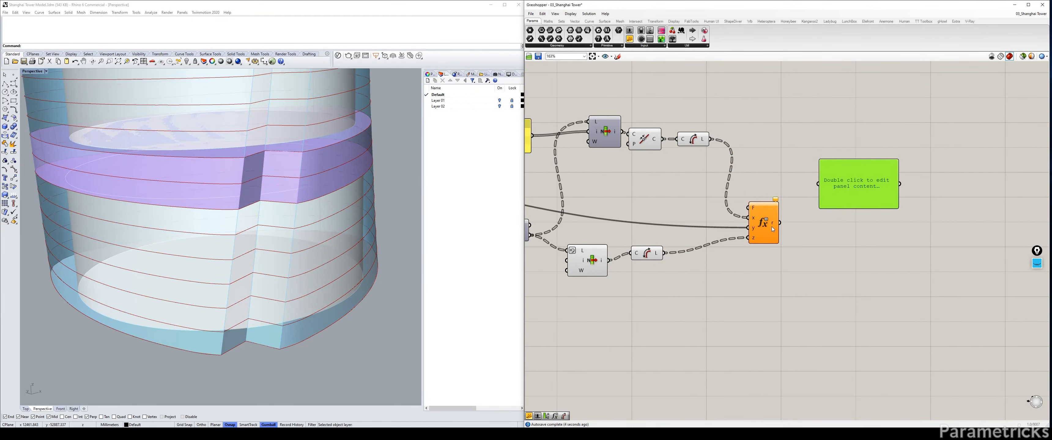
pyautogui.moveTo(779, 222); pyautogui.dragTo(871, 205)
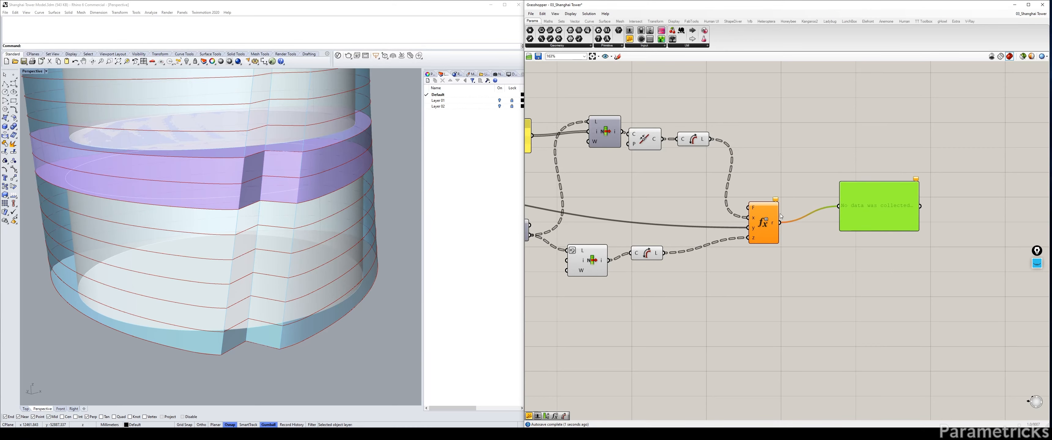
pyautogui.click(666, 173)
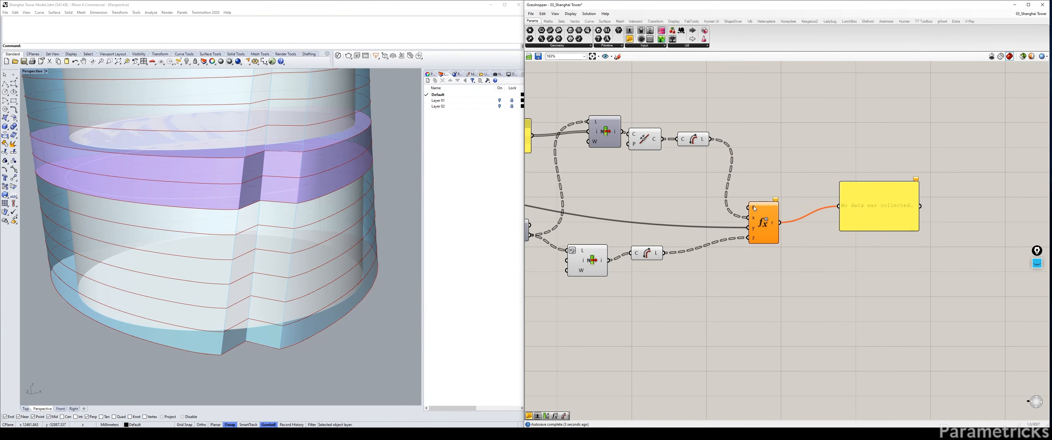
pyautogui.keyDown('alt'); pyautogui.moveTo(876, 203); pyautogui.dragTo(666, 199); pyautogui.keyUp('alt')
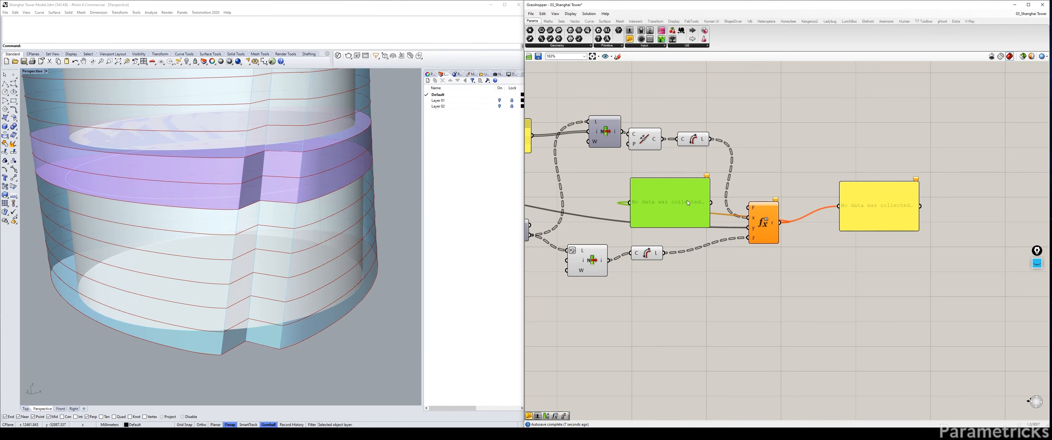
pyautogui.press('Delete')
# Add an empty panel between the two Length branches and connect it to the Evaluate component's F input
pyautogui.press('F4')
pyautogui.write('panel')
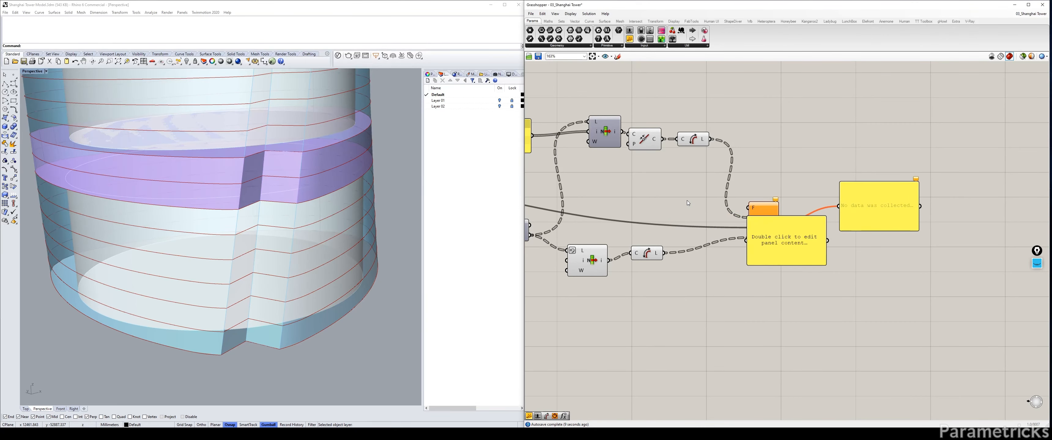
pyautogui.press('Return')
pyautogui.moveTo(672, 194); pyautogui.dragTo(748, 208)
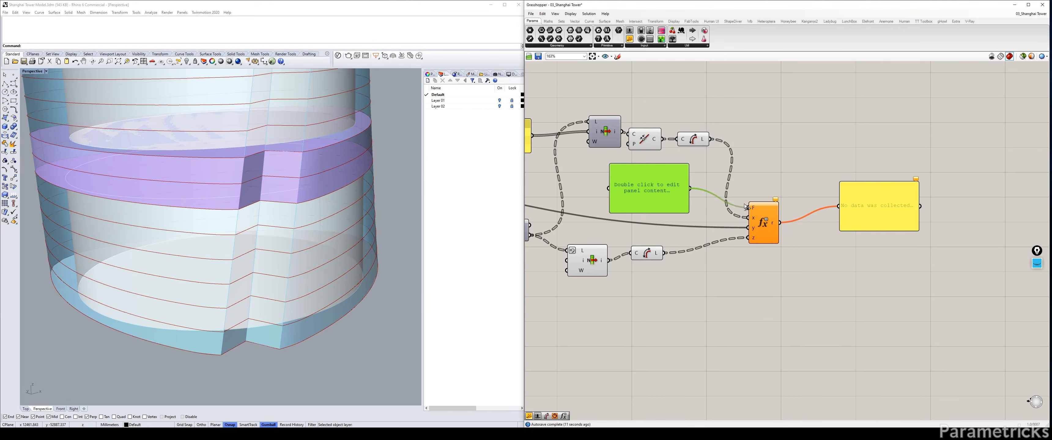
# Enter the expression X/Y in the panel that feeds the Evaluate component's F input
pyautogui.doubleClick(655, 184)
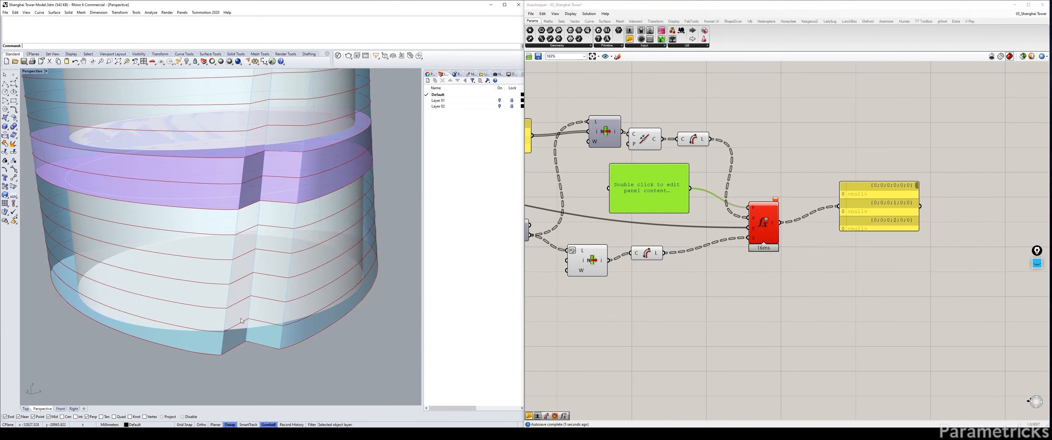
pyautogui.doubleClick(653, 180)
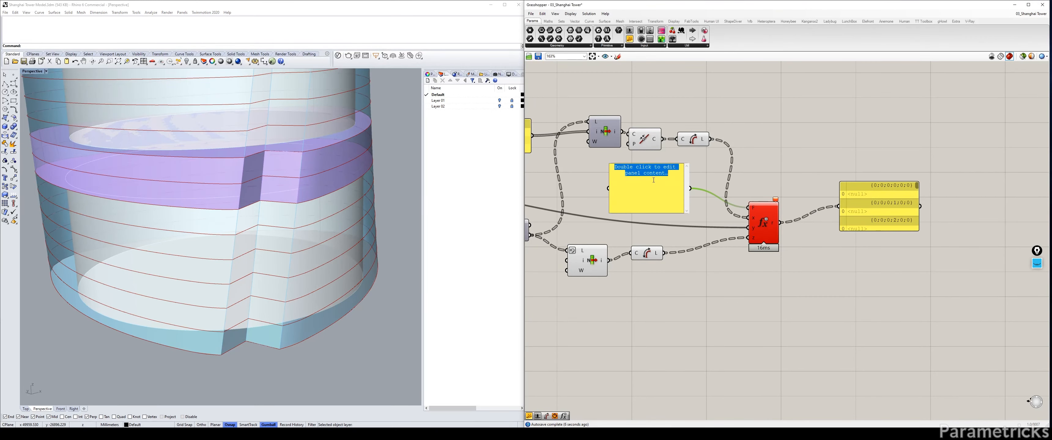
pyautogui.click(701, 141)
pyautogui.doubleClick(630, 189)
pyautogui.write('x')
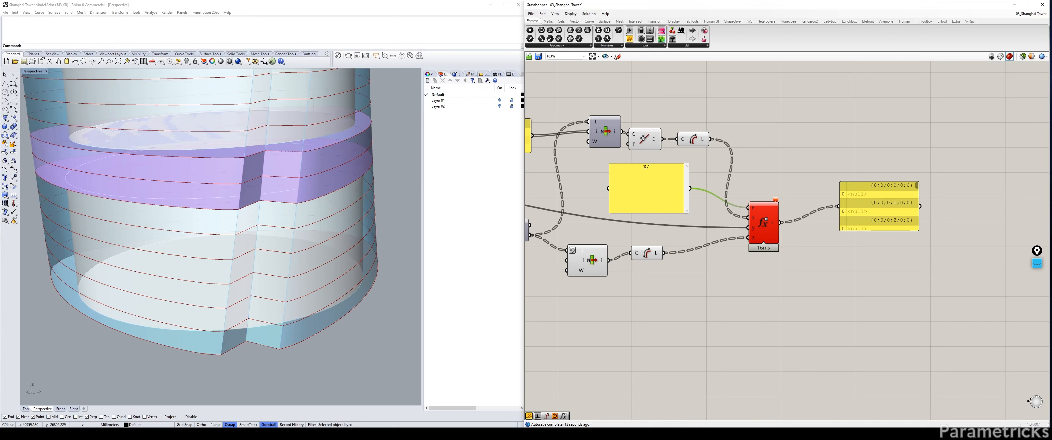
pyautogui.write('/y')
pyautogui.click(754, 124)
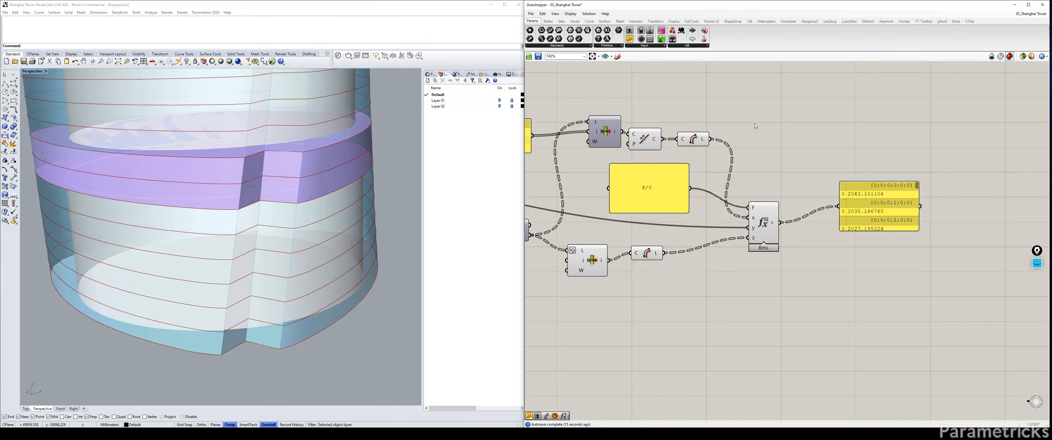
# Enlarge the panel showing the evaluation results and review its values from the first branch to the last
pyautogui.moveTo(881, 182); pyautogui.dragTo(855, 201)
pyautogui.moveTo(850, 248); pyautogui.dragTo(858, 280)
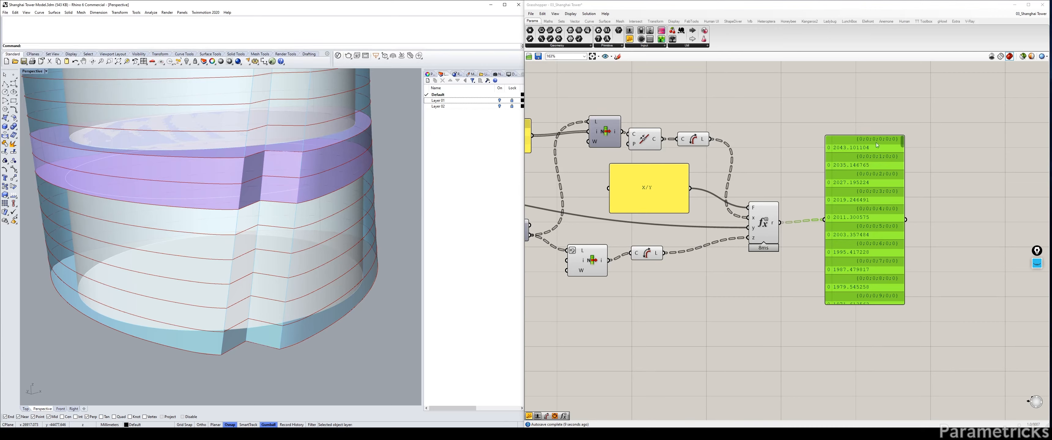
pyautogui.moveTo(903, 141); pyautogui.dragTo(907, 306)
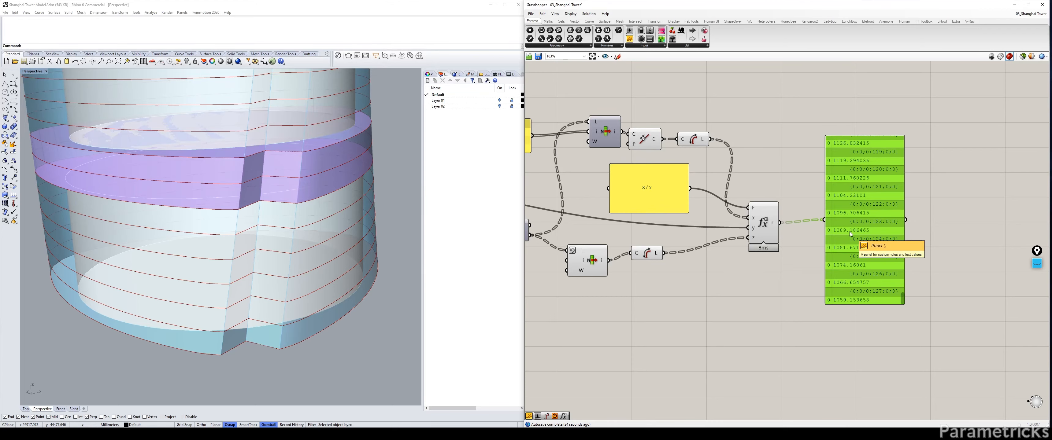
pyautogui.moveTo(897, 250); pyautogui.dragTo(895, 130)
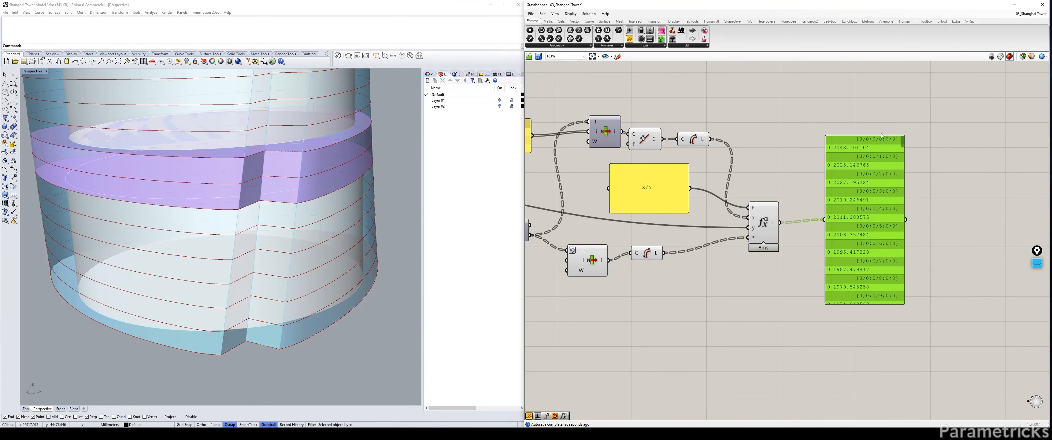
# Highlight the lower List Item's long wall curves in the model to examine which segments feed the z length
pyautogui.click(776, 153)
pyautogui.moveTo(774, 153); pyautogui.dragTo(848, 148, button='right')
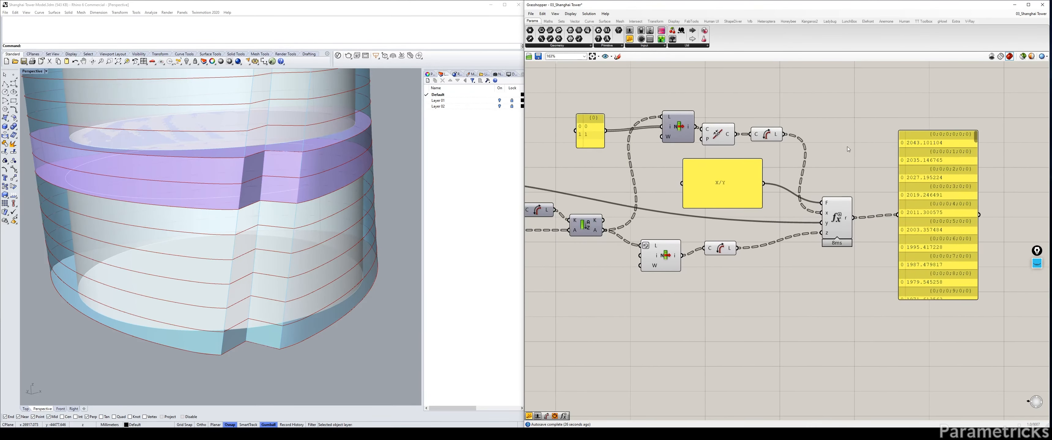
pyautogui.click(719, 248)
pyautogui.click(660, 253)
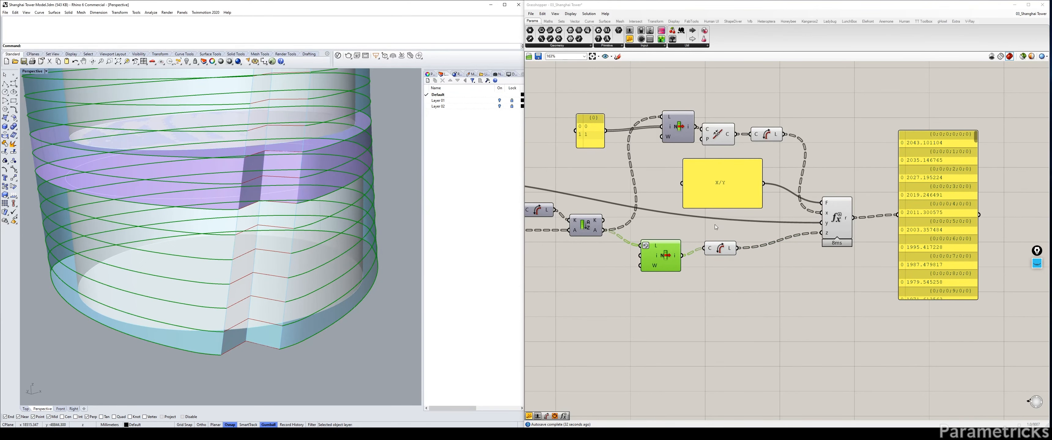
# Change the expression feeding the Evaluate component to Z/(X/Y) and check the resulting panel counts
pyautogui.moveTo(813, 244); pyautogui.dragTo(736, 271, button='right')
pyautogui.doubleClick(658, 207)
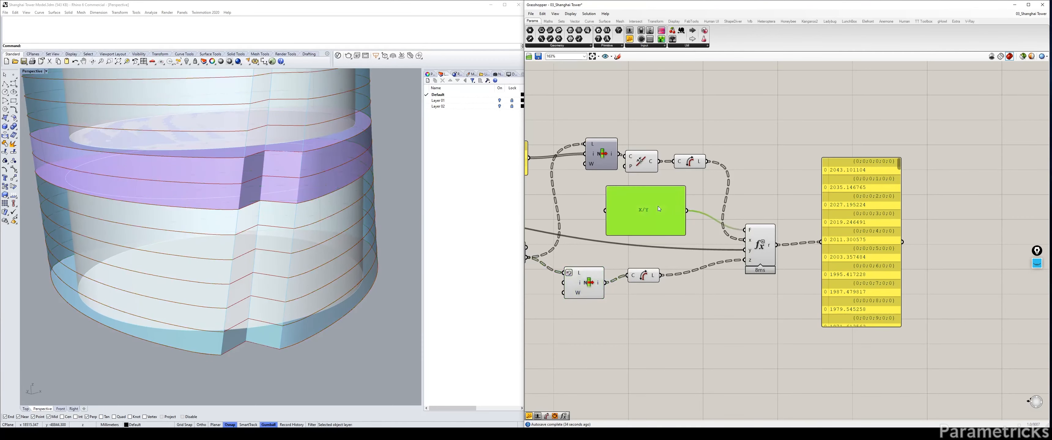
pyautogui.write(')')
pyautogui.press('Home')
pyautogui.write('(')
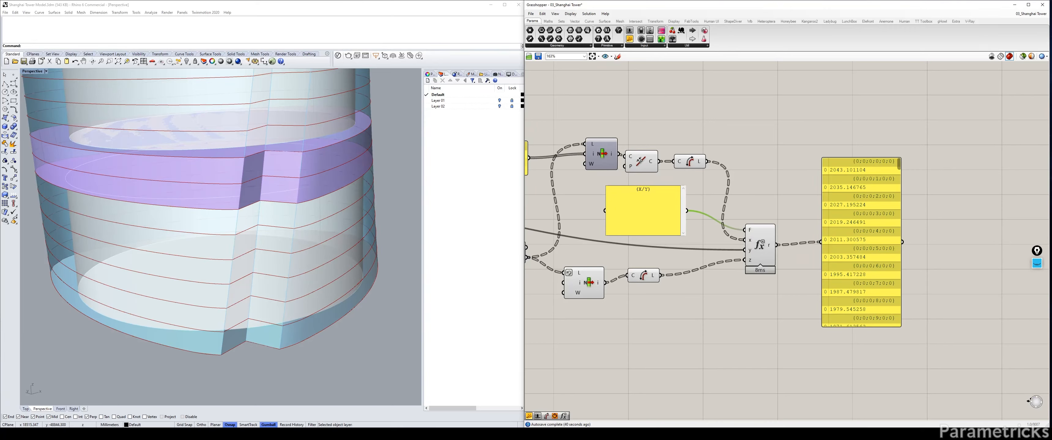
pyautogui.write('Z/')
pyautogui.click(237, 307)
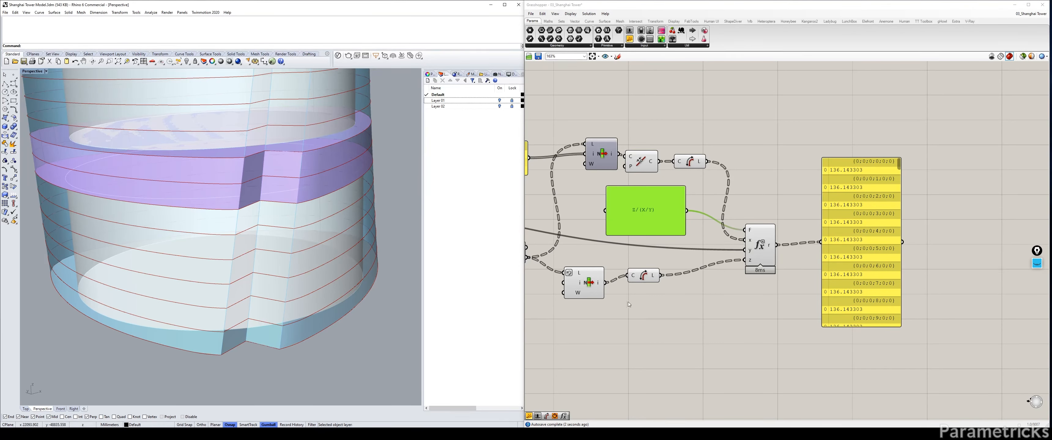
pyautogui.click(725, 315)
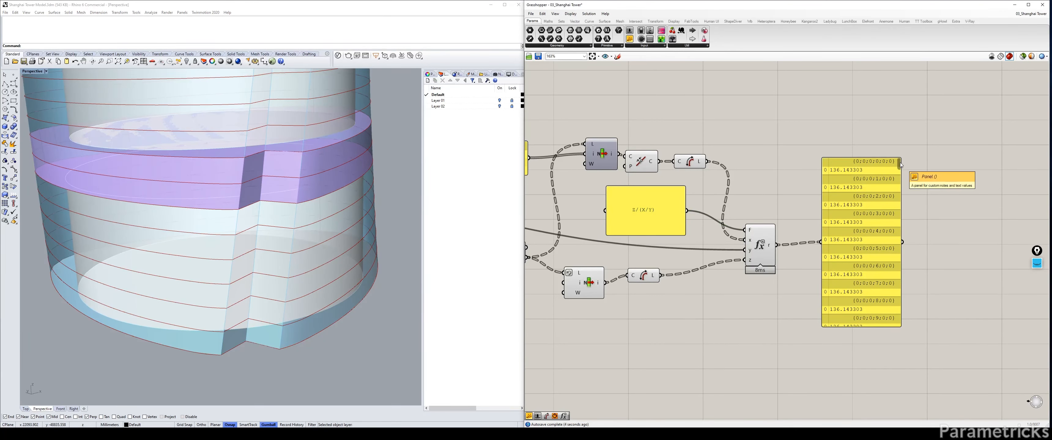
pyautogui.moveTo(898, 164)
pyautogui.mouseDown()
pyautogui.moveTo(894, 324)
pyautogui.moveTo(883, 161)
pyautogui.mouseUp()
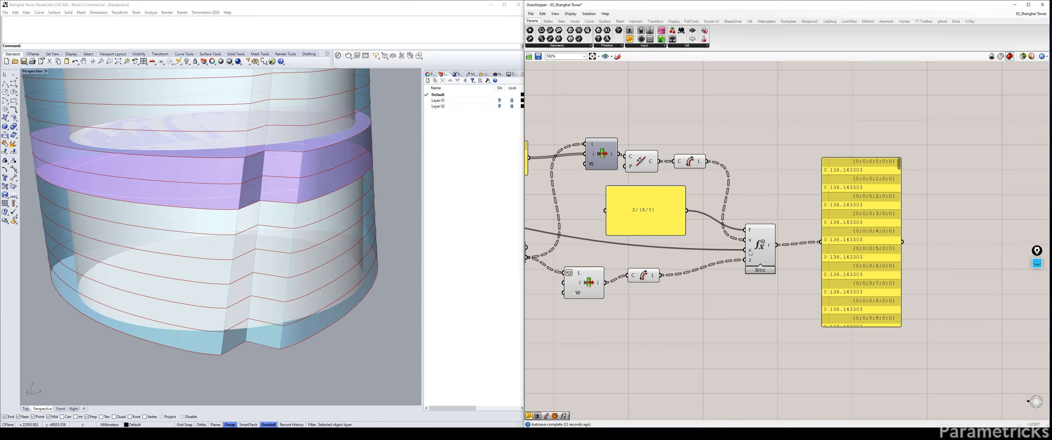
pyautogui.moveTo(749, 252)
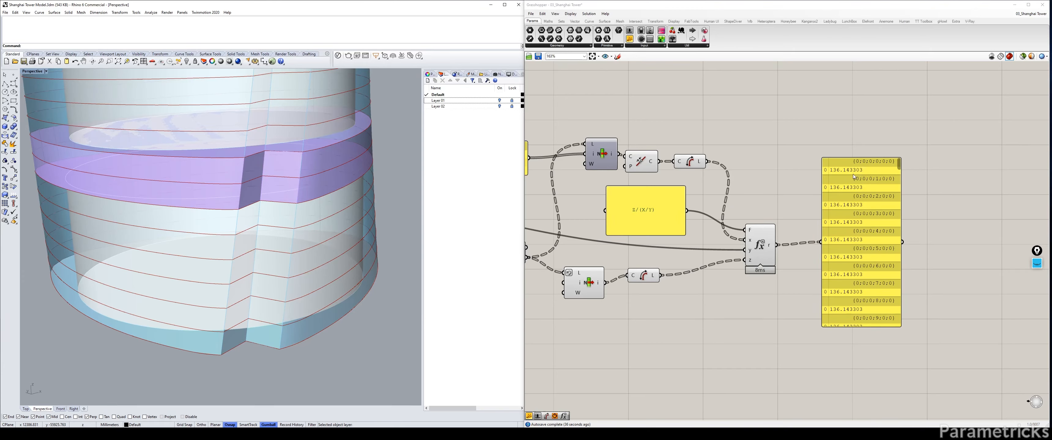
# Wrap the expression as FLOOR(Z/(X/Y)) to round the counts down, and shrink the expression panel to fit its text
pyautogui.doubleClick(656, 207)
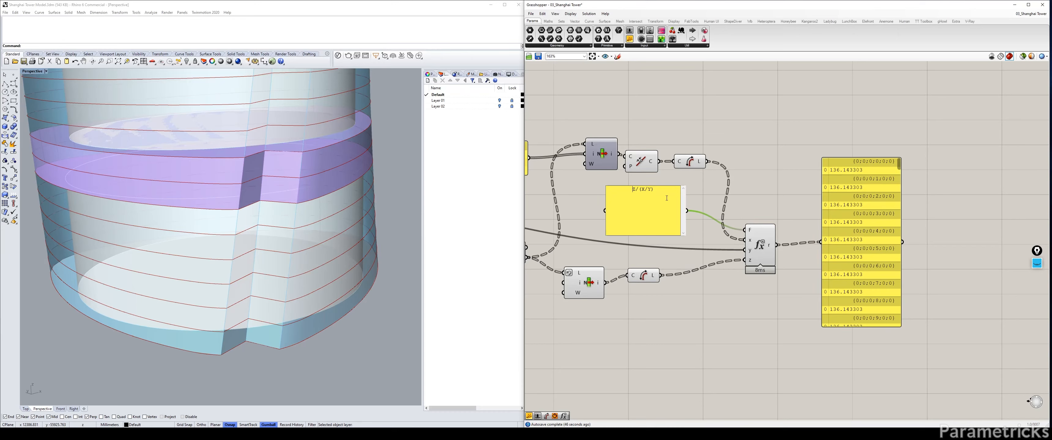
pyautogui.write('FLOOR(Z/(X/Y)')
pyautogui.click(750, 115)
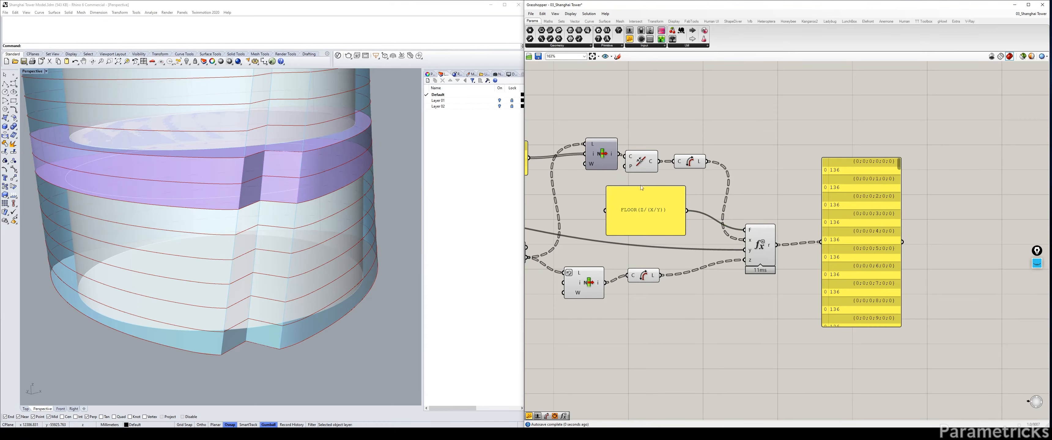
pyautogui.moveTo(611, 192); pyautogui.dragTo(627, 216)
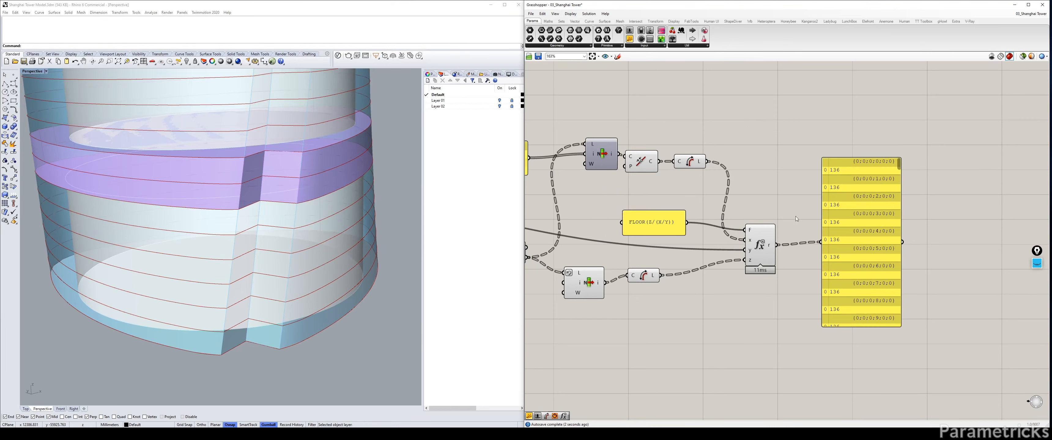
# Review the evaluation results down to the last branch and delete the panel that shows them
pyautogui.moveTo(898, 172); pyautogui.dragTo(880, 348)
pyautogui.click(857, 256)
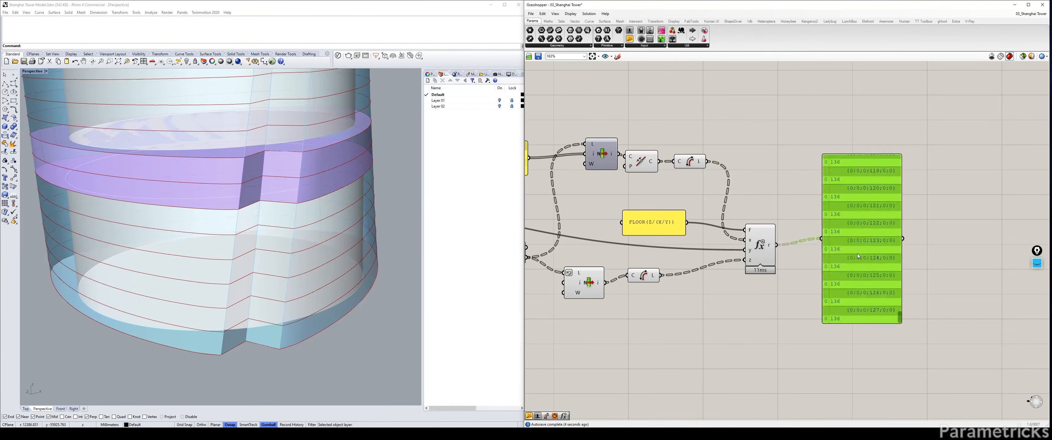
pyautogui.press('Delete')
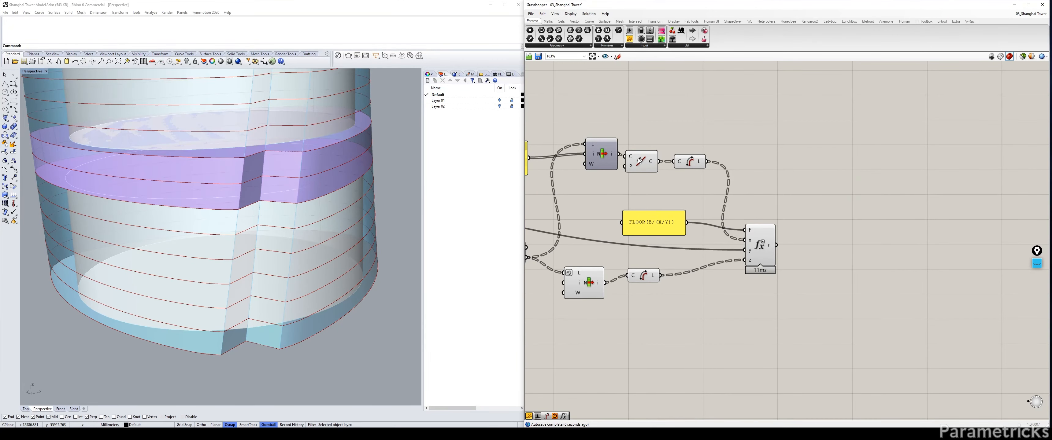
# Turn off the preview of the Join Curves component, both Length components and the Evaluate component
pyautogui.moveTo(656, 166); pyautogui.dragTo(663, 163)
pyautogui.click(689, 163)
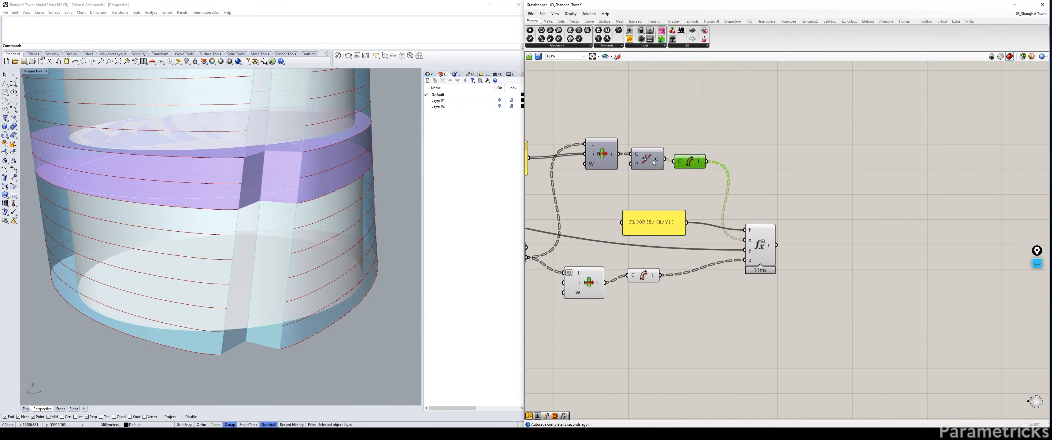
pyautogui.click(585, 282)
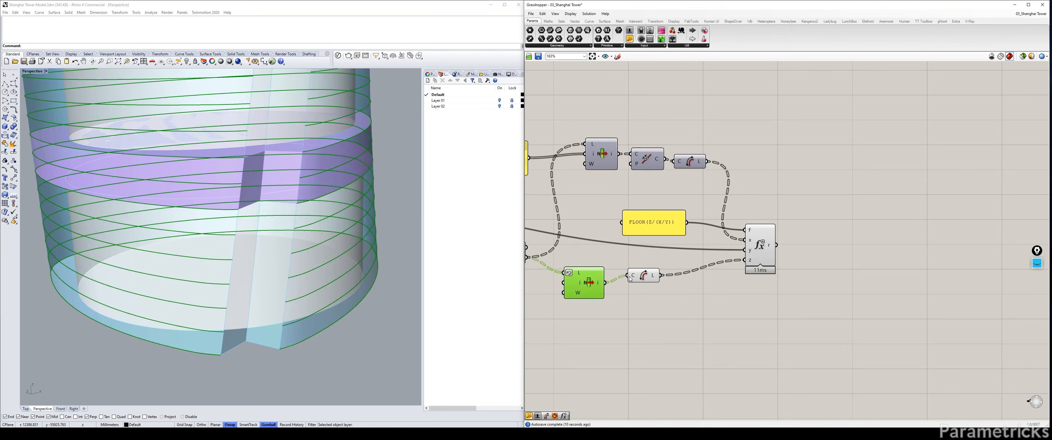
pyautogui.click(763, 236)
pyautogui.hotkey('ctrl', 'q')
pyautogui.click(644, 275)
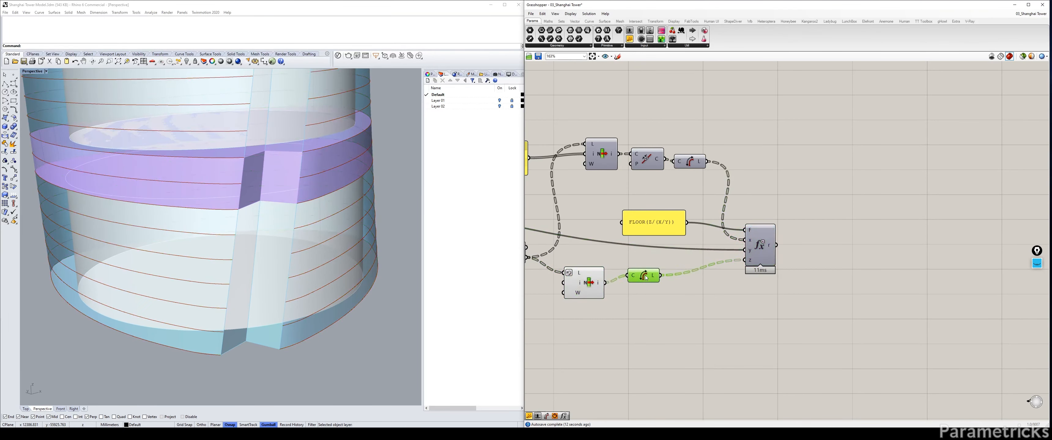
pyautogui.hotkey('ctrl', 'q')
pyautogui.moveTo(834, 203); pyautogui.dragTo(792, 158, button='right')
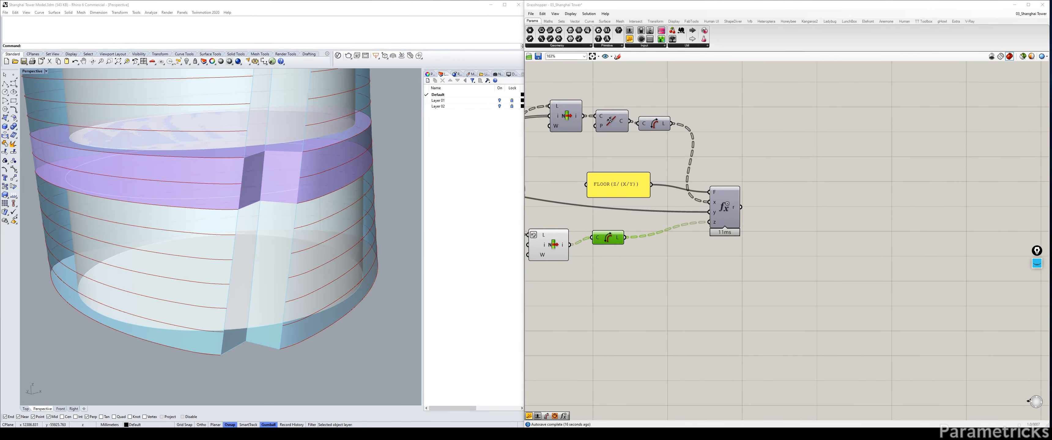
pyautogui.moveTo(562, 145); pyautogui.dragTo(672, 145, button='right')
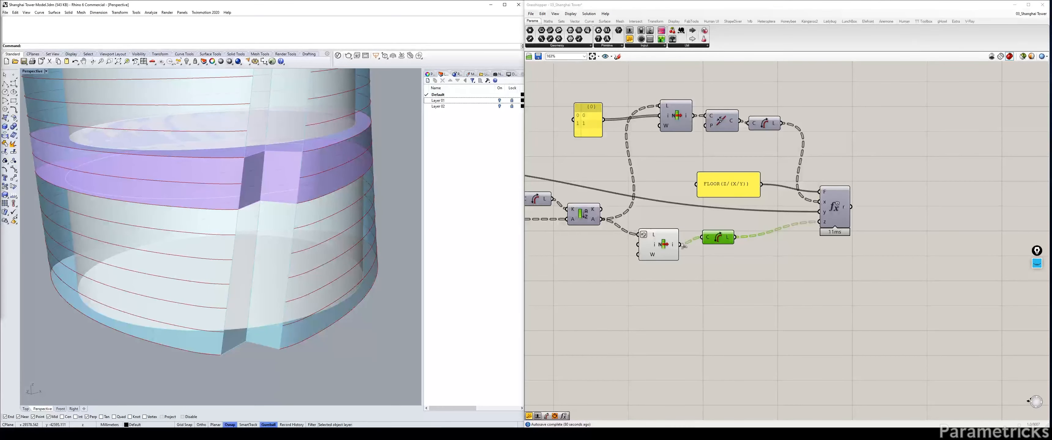
pyautogui.click(890, 168)
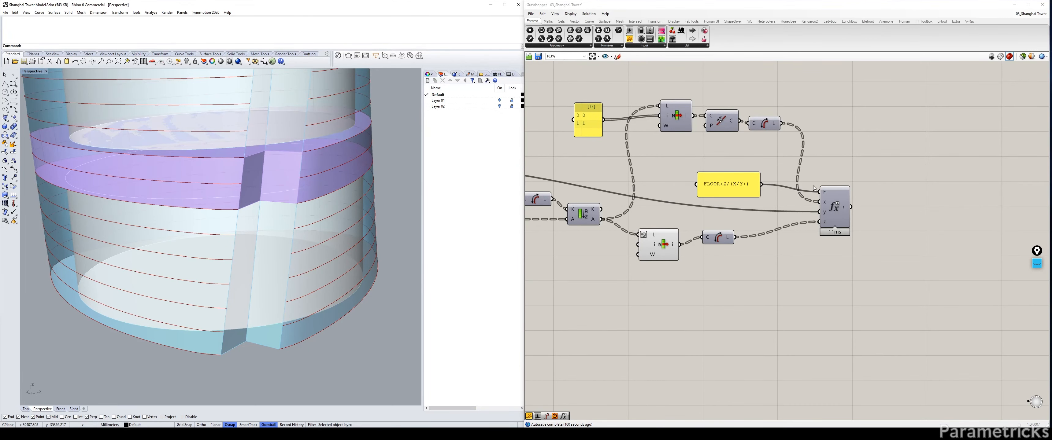
# Add a Number parameter, connect the Evaluate component's r output to it, and place it right beside Evaluate
pyautogui.moveTo(861, 190); pyautogui.dragTo(725, 222, button='right')
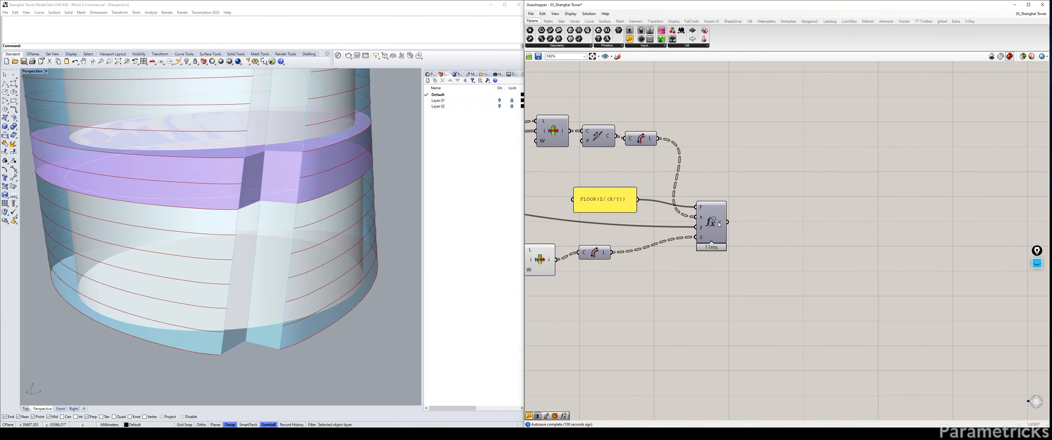
pyautogui.doubleClick(809, 212)
pyautogui.write('number')
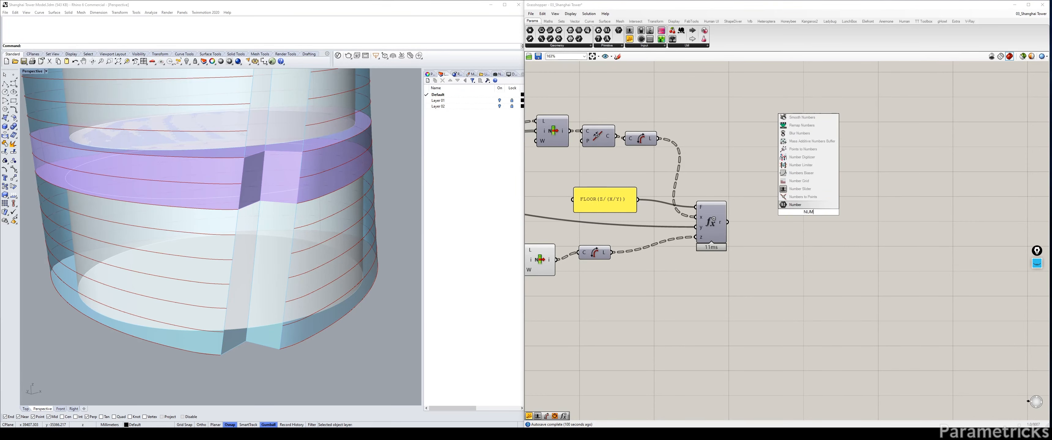
pyautogui.press('Return')
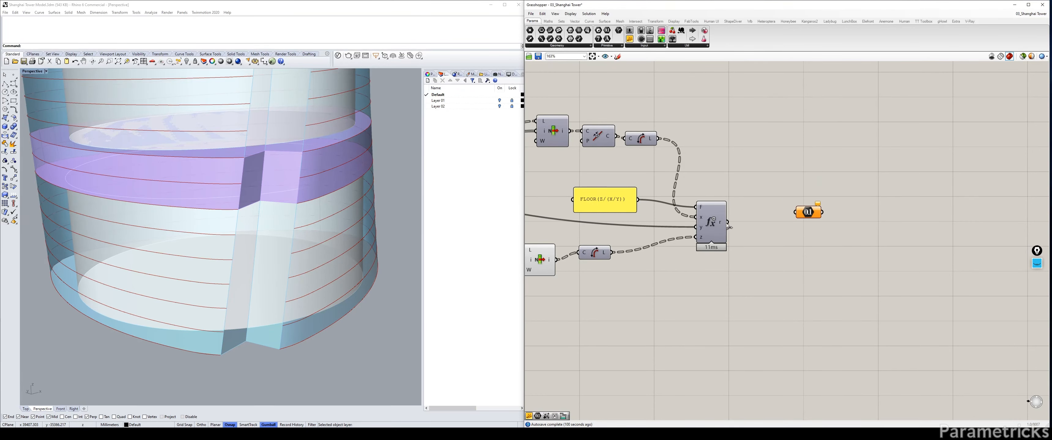
pyautogui.moveTo(727, 222); pyautogui.dragTo(795, 213)
pyautogui.moveTo(810, 213); pyautogui.dragTo(756, 224)
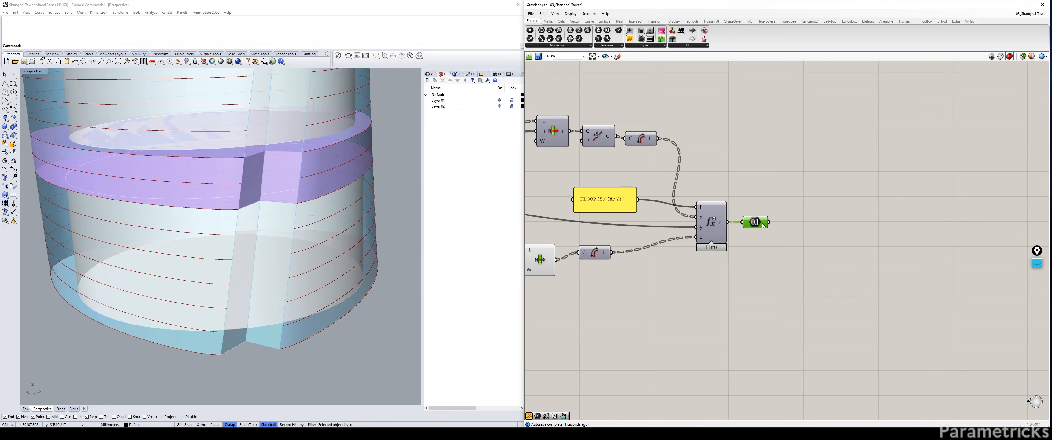
# Rename the Number parameter as NUMBER OF PANELS and shift it slightly away from the Evaluate component
pyautogui.rightClick(762, 224)
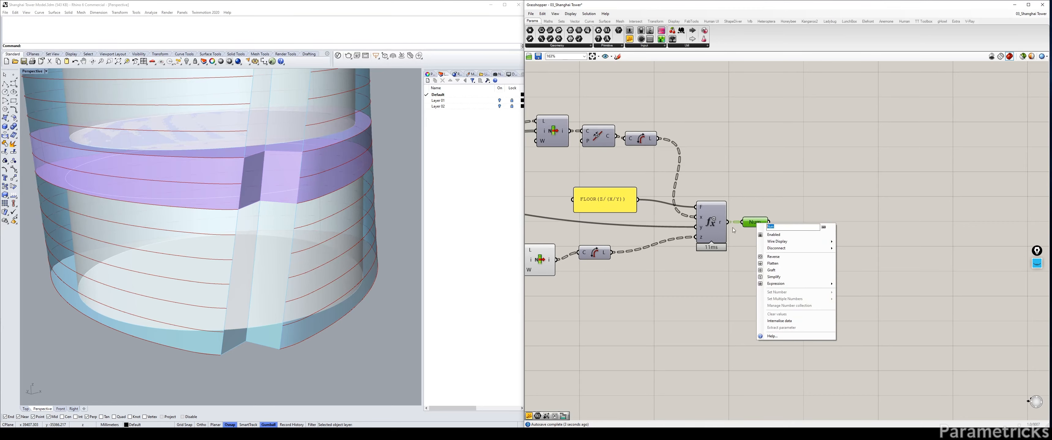
pyautogui.write('NUMBER')
pyautogui.write(' PF')
pyautogui.press('BackSpace')
pyautogui.press('BackSpace')
pyautogui.write('OF PANELS')
pyautogui.click(749, 213)
pyautogui.moveTo(749, 222); pyautogui.dragTo(760, 221)
# Check the lower List Item's long wall curves in the model and add an Extend Curve component beyond the NUMBER OF PANELS parameter
pyautogui.moveTo(810, 199); pyautogui.dragTo(765, 193, button='right')
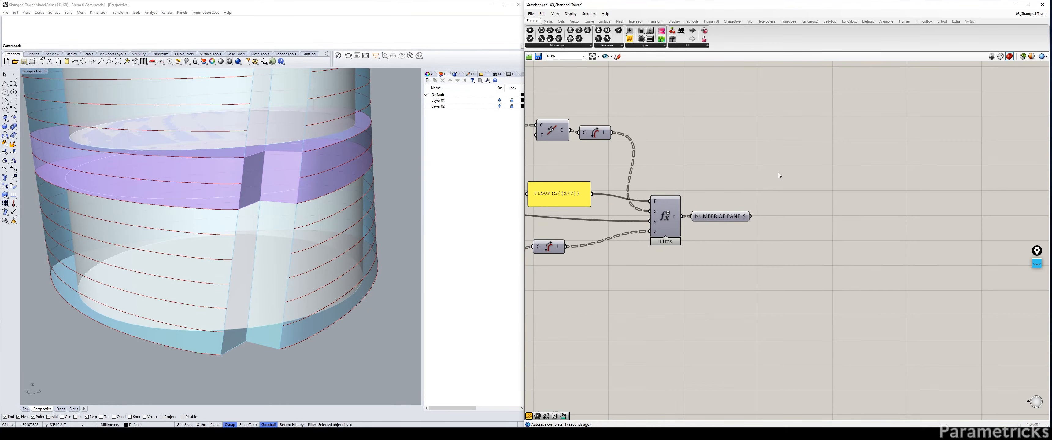
pyautogui.moveTo(779, 173); pyautogui.dragTo(989, 119, button='right')
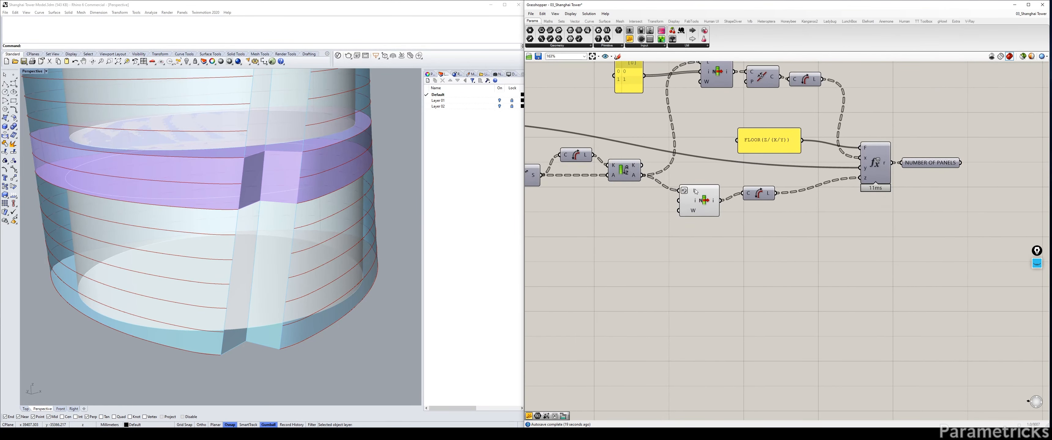
pyautogui.click(703, 200)
pyautogui.moveTo(705, 202); pyautogui.dragTo(641, 229, button='right')
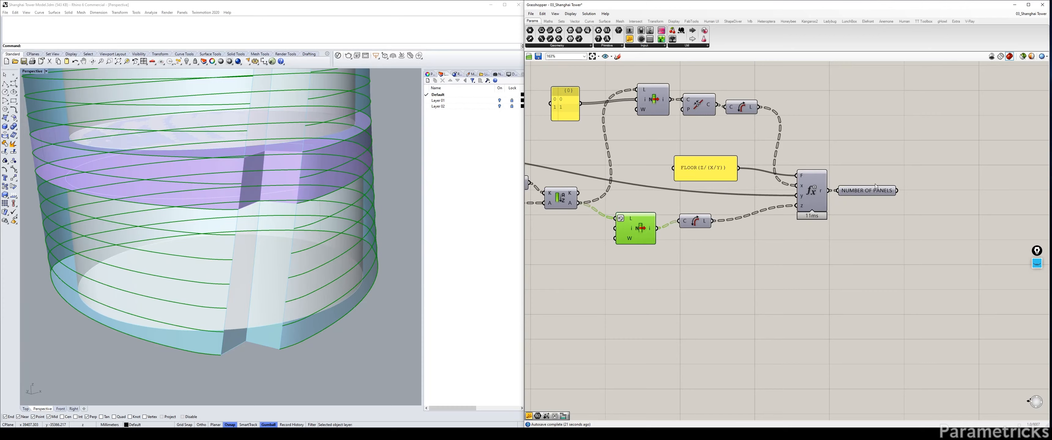
pyautogui.moveTo(875, 186); pyautogui.dragTo(759, 198, button='right')
pyautogui.doubleClick(859, 178)
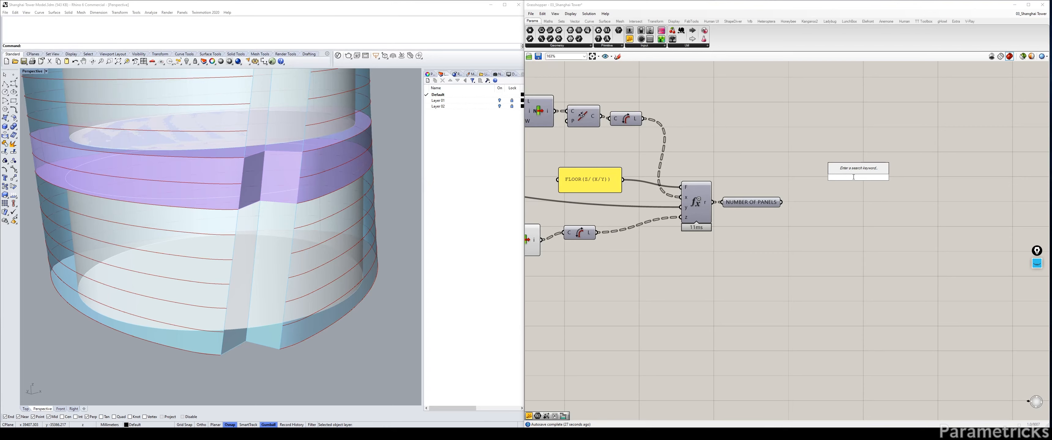
pyautogui.moveTo(755, 205)
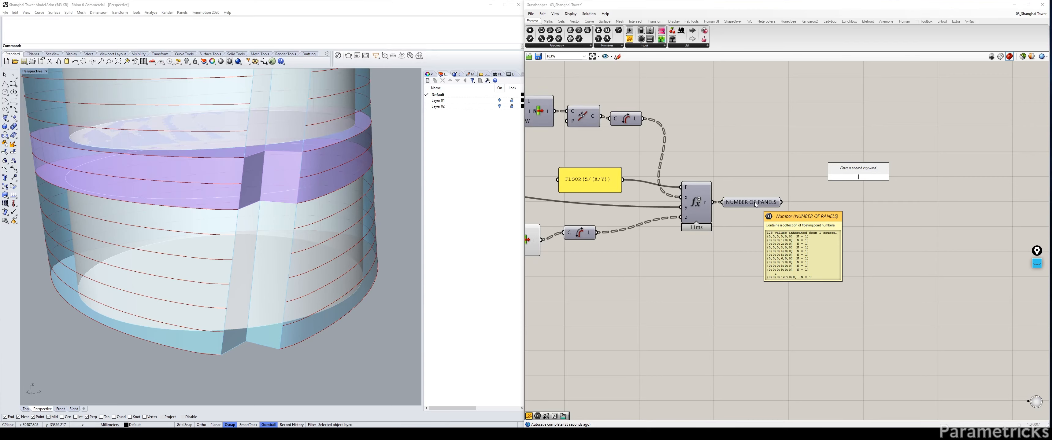
pyautogui.write('extend')
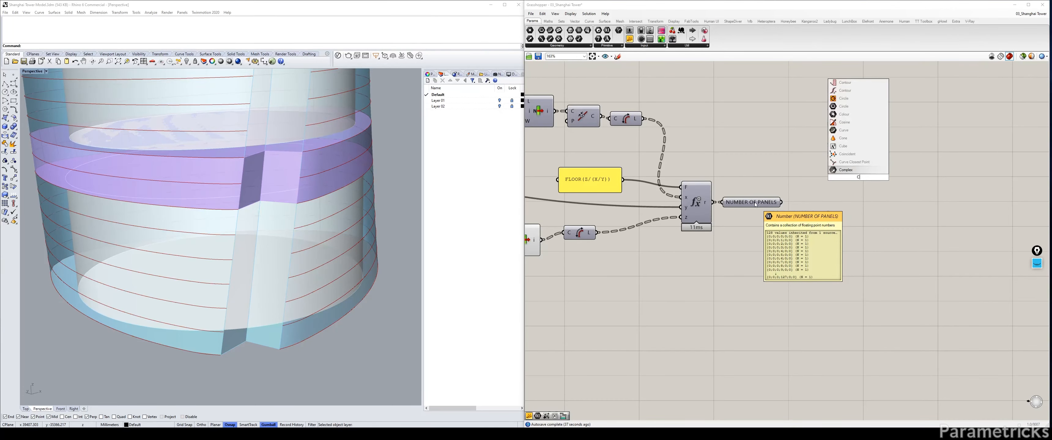
pyautogui.press('Return')
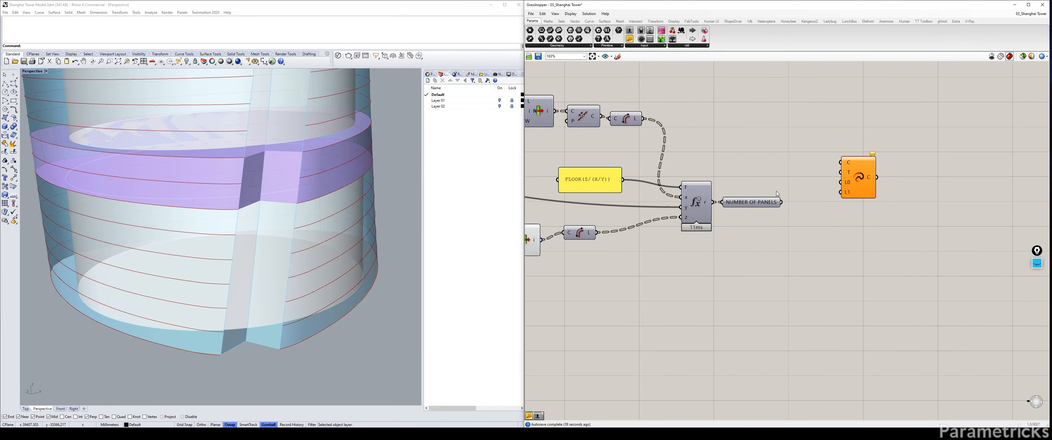
pyautogui.click(854, 173)
pyautogui.scroll(2, 850, 180)
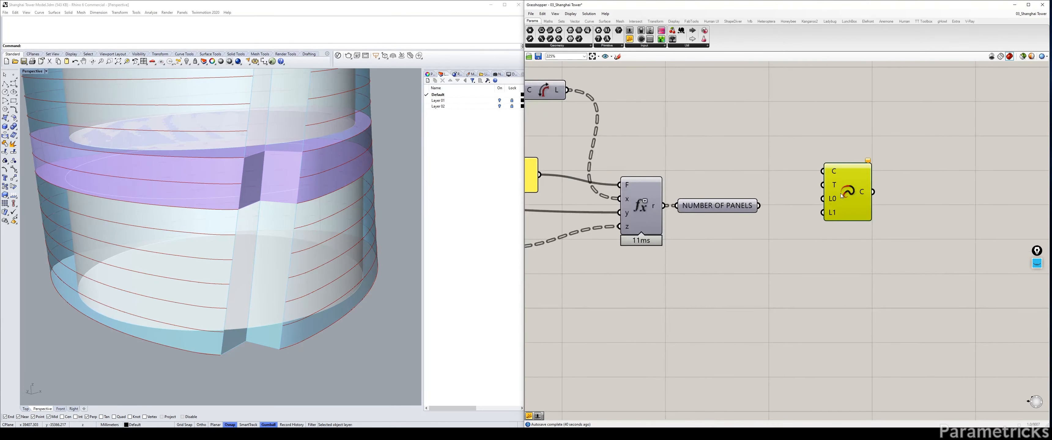
pyautogui.moveTo(849, 191); pyautogui.dragTo(862, 208)
pyautogui.click(786, 190)
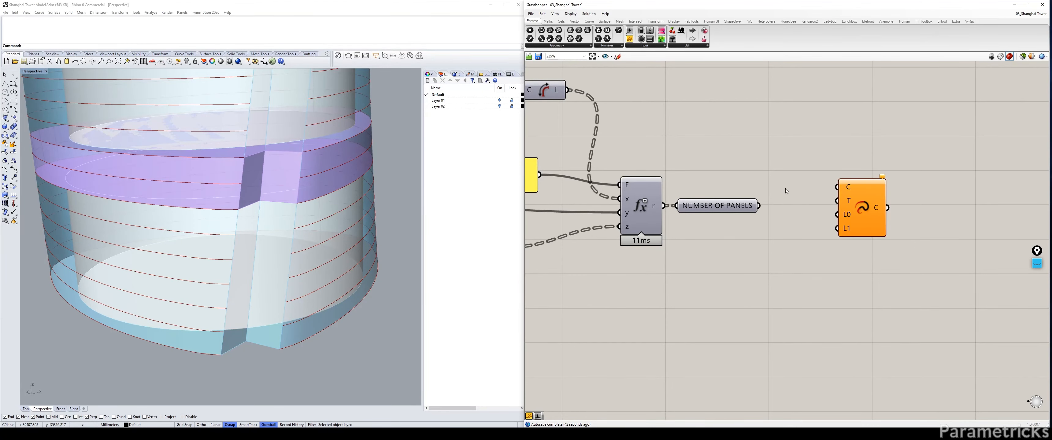
pyautogui.moveTo(792, 201); pyautogui.dragTo(760, 188, button='right')
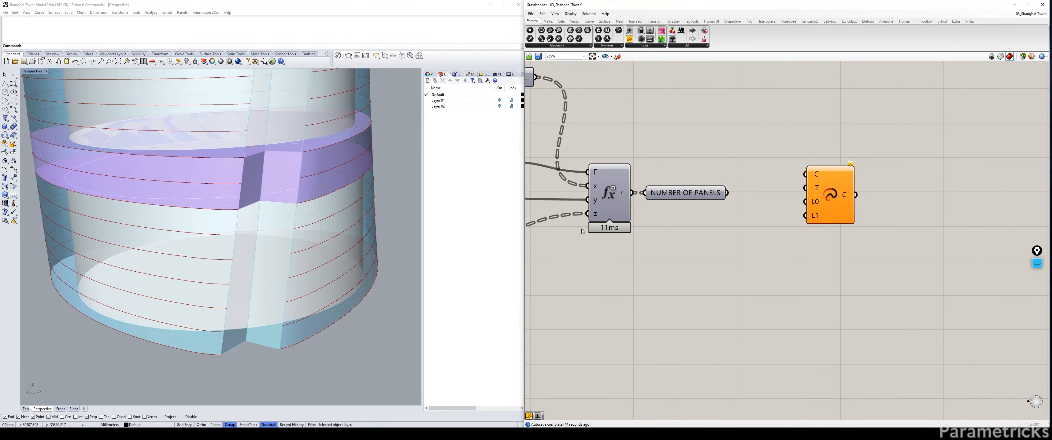
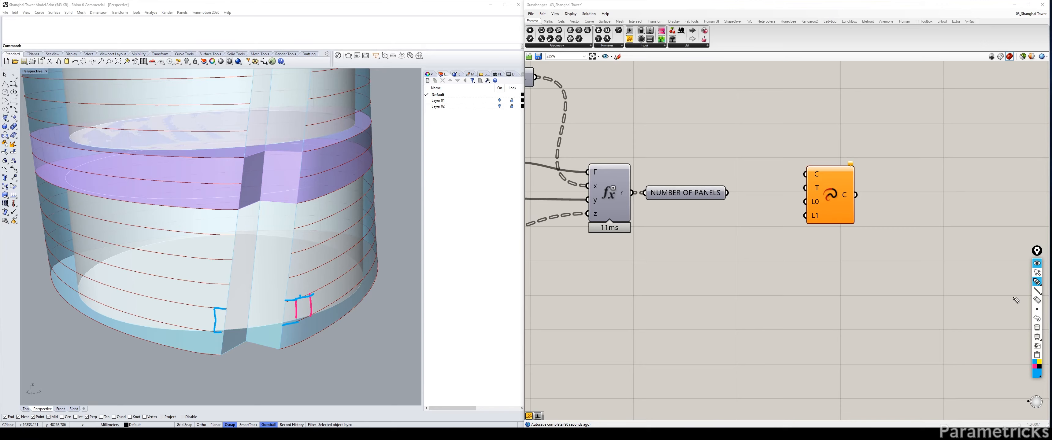
pyautogui.click(1037, 328)
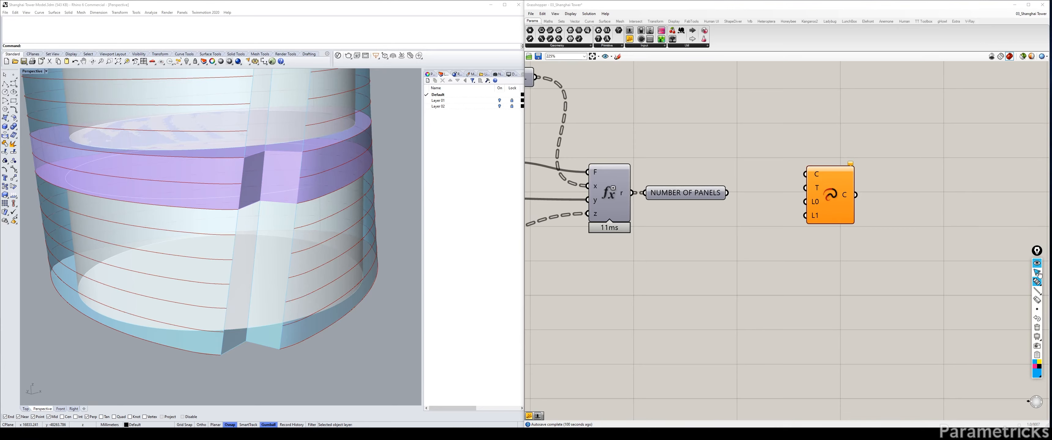
pyautogui.click(1039, 270)
pyautogui.click(1038, 263)
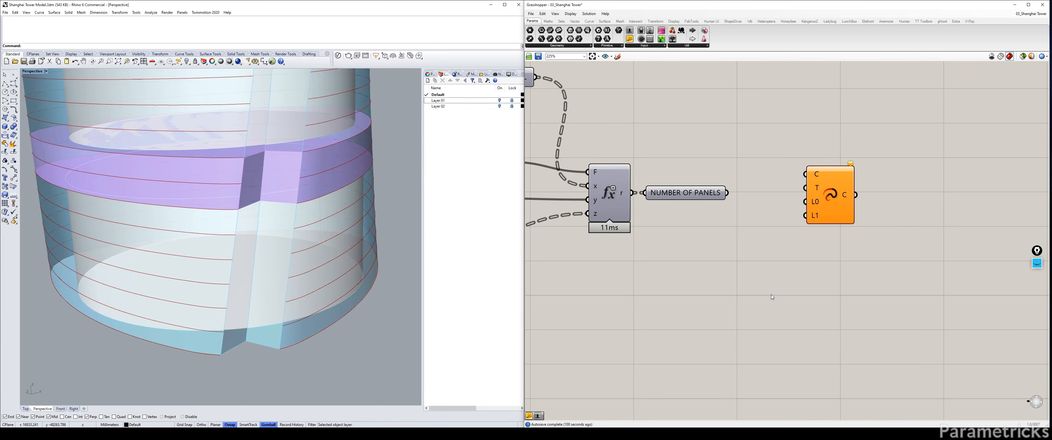
# Add an Evaluate component above and between NUMBER OF PANELS and Extend Curve, shifting Extend Curve away to make room
pyautogui.doubleClick(758, 285)
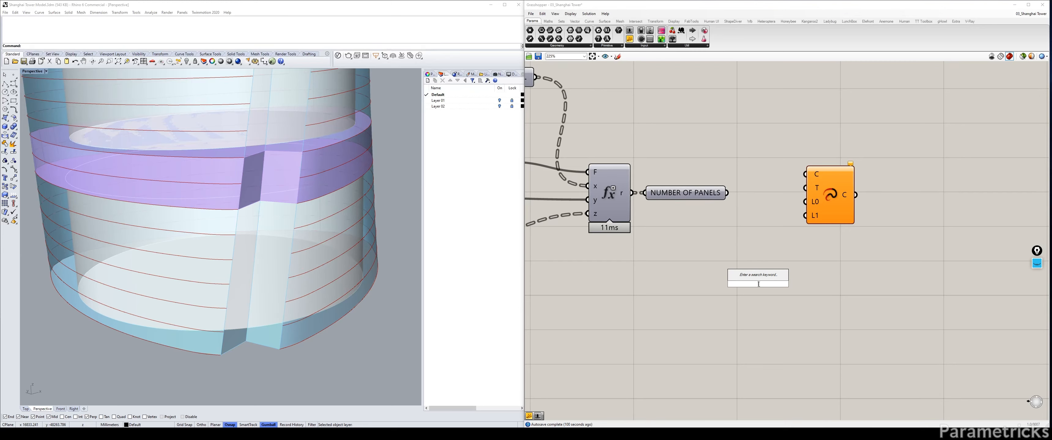
pyautogui.write('eval')
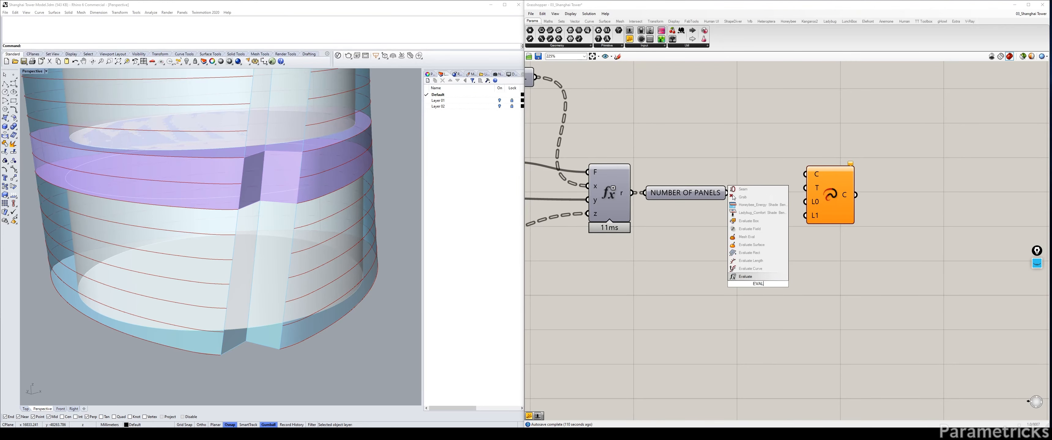
pyautogui.press('Return')
pyautogui.moveTo(758, 286); pyautogui.dragTo(784, 121)
pyautogui.moveTo(835, 188); pyautogui.dragTo(886, 188)
pyautogui.scroll(-2, 752, 156)
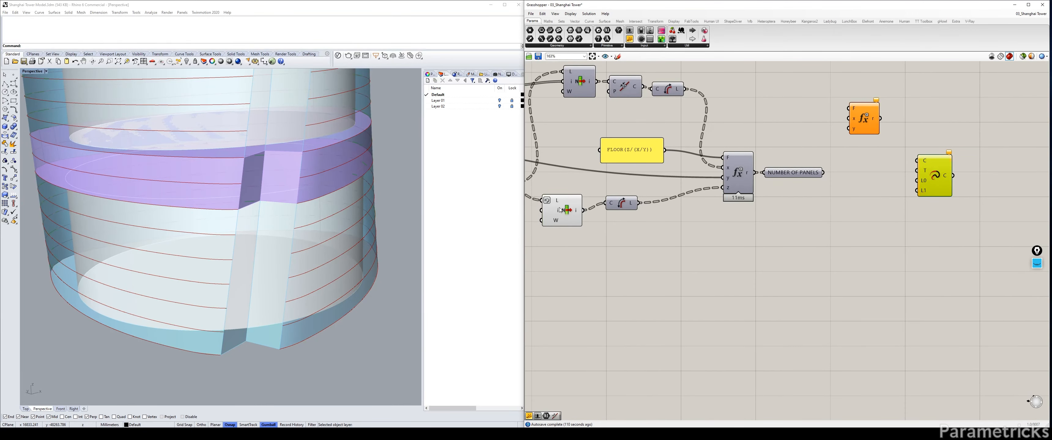
# Connect the lower List Item's long wall curves to Extend Curve's C input and reposition Extend Curve clear of the new Evaluate
pyautogui.click(560, 210)
pyautogui.moveTo(585, 210)
pyautogui.mouseDown()
pyautogui.moveTo(911, 161)
pyautogui.moveTo(597, 211)
pyautogui.mouseUp()
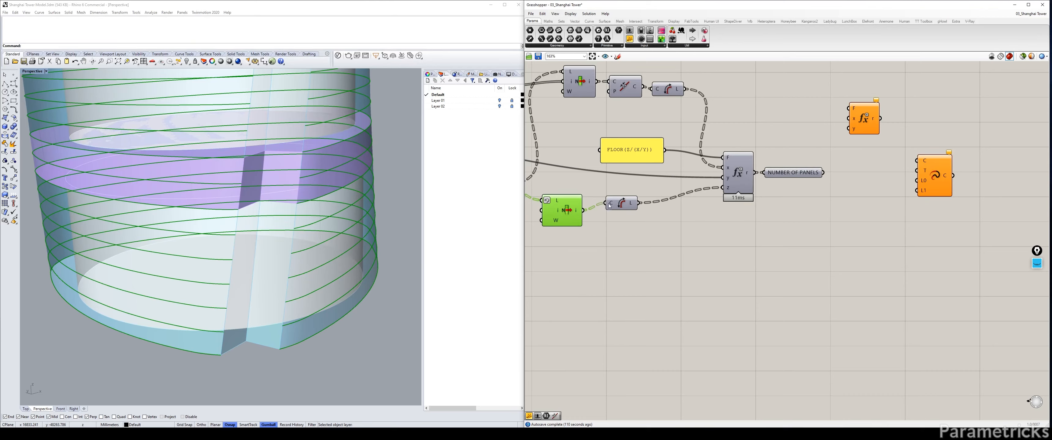
pyautogui.moveTo(583, 211); pyautogui.dragTo(916, 161)
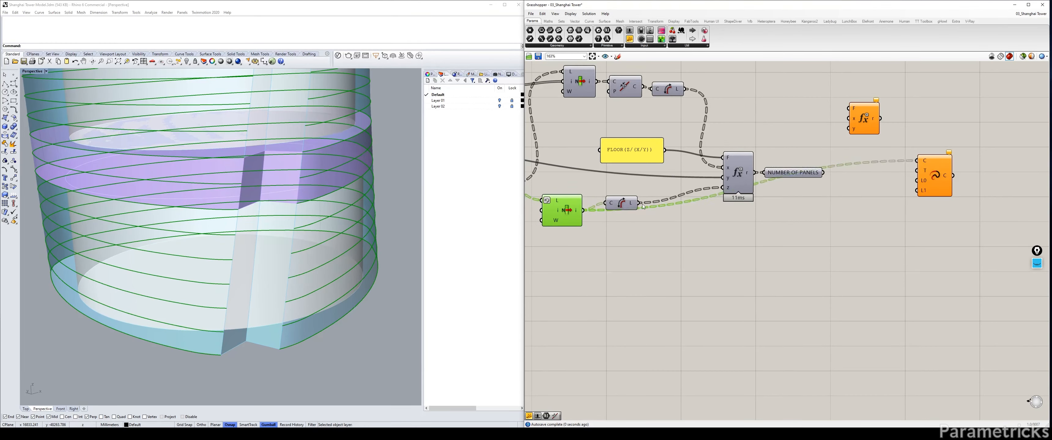
pyautogui.hotkey('ctrl', 'q')
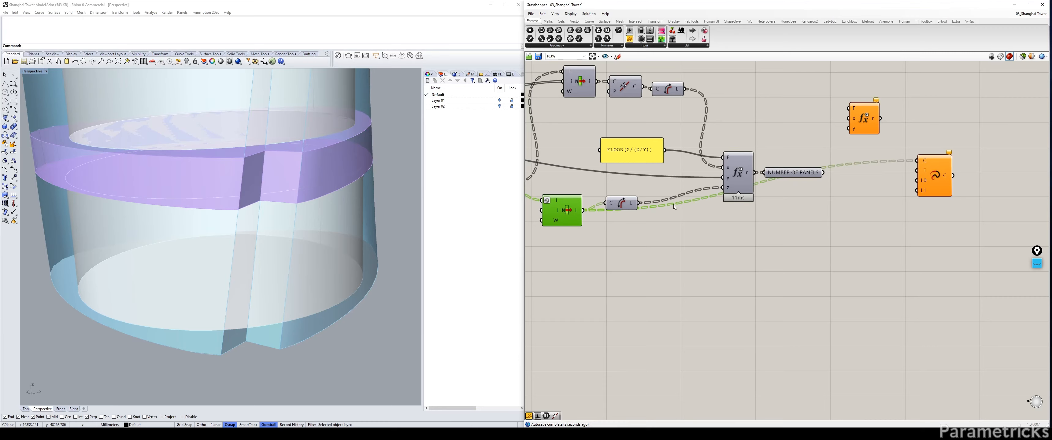
pyautogui.hotkey('ctrl', 'q')
pyautogui.moveTo(794, 191); pyautogui.dragTo(724, 207, button='right')
pyautogui.moveTo(859, 177); pyautogui.dragTo(908, 203)
pyautogui.scroll(2, 864, 196)
pyautogui.click(849, 164)
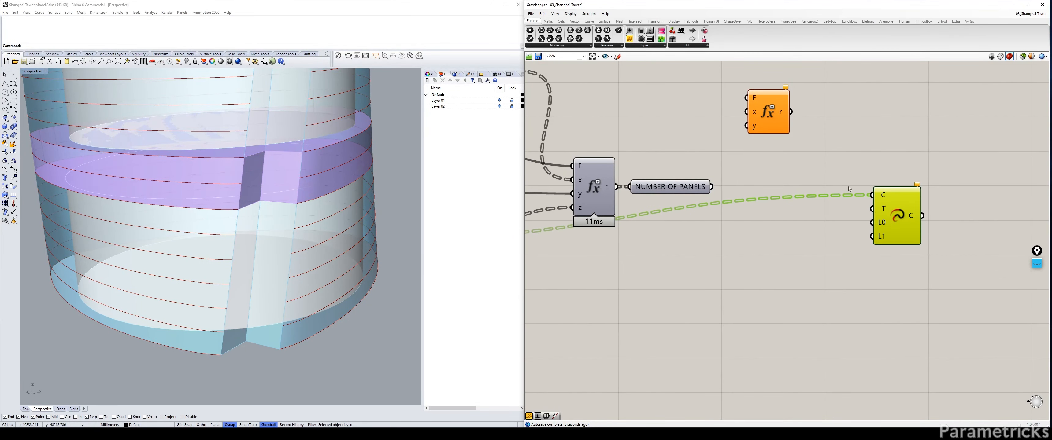
# Check the long curves' lengths by feeding the lower Length output into a temporary enlarged panel, and delete that panel
pyautogui.moveTo(740, 152); pyautogui.dragTo(804, 132, button='right')
pyautogui.scroll(-1, 658, 227)
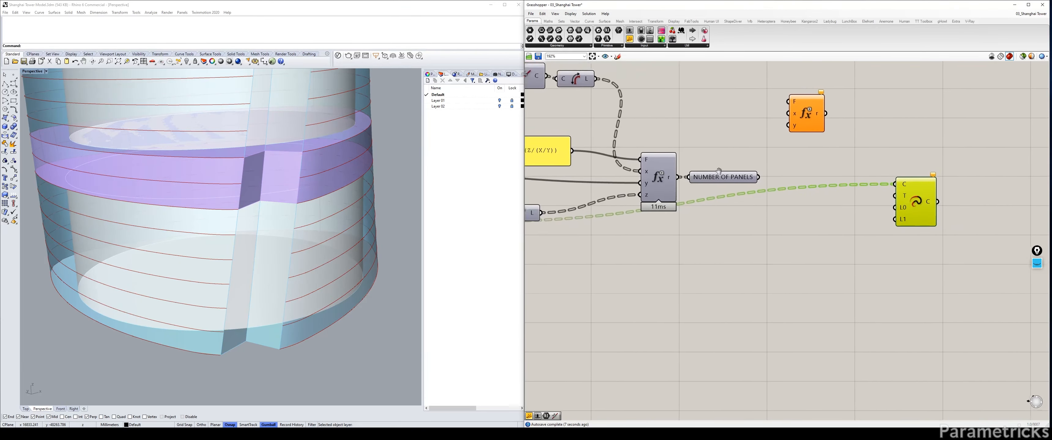
pyautogui.moveTo(531, 211); pyautogui.dragTo(589, 191, button='right')
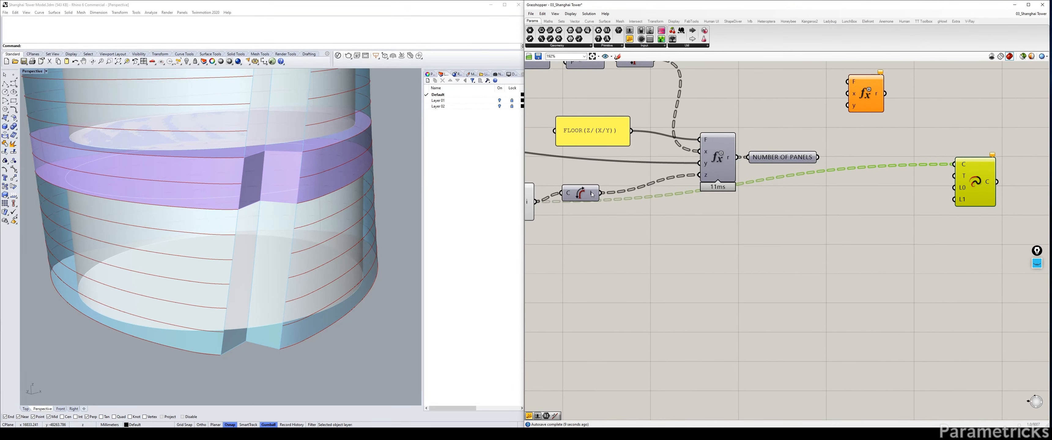
pyautogui.keyDown('alt'); pyautogui.moveTo(593, 131); pyautogui.dragTo(712, 216); pyautogui.keyUp('alt')
pyautogui.moveTo(599, 193); pyautogui.dragTo(674, 215)
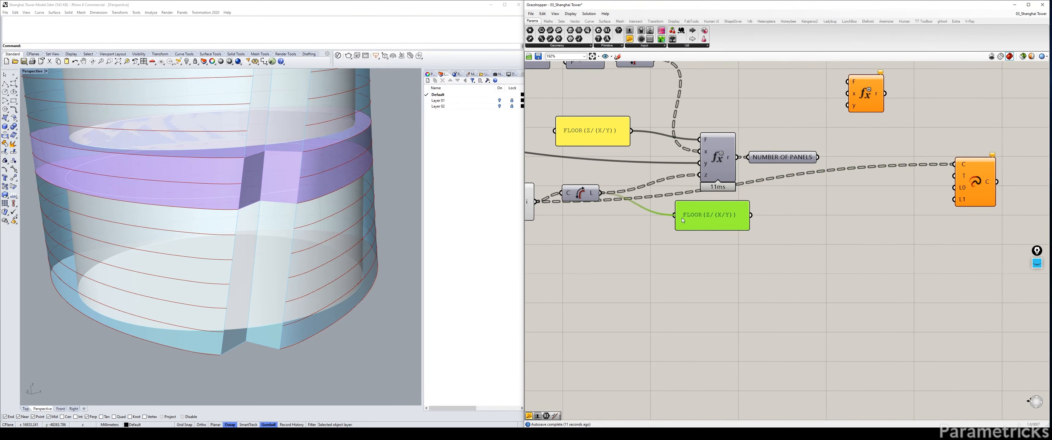
pyautogui.moveTo(743, 223); pyautogui.dragTo(861, 309)
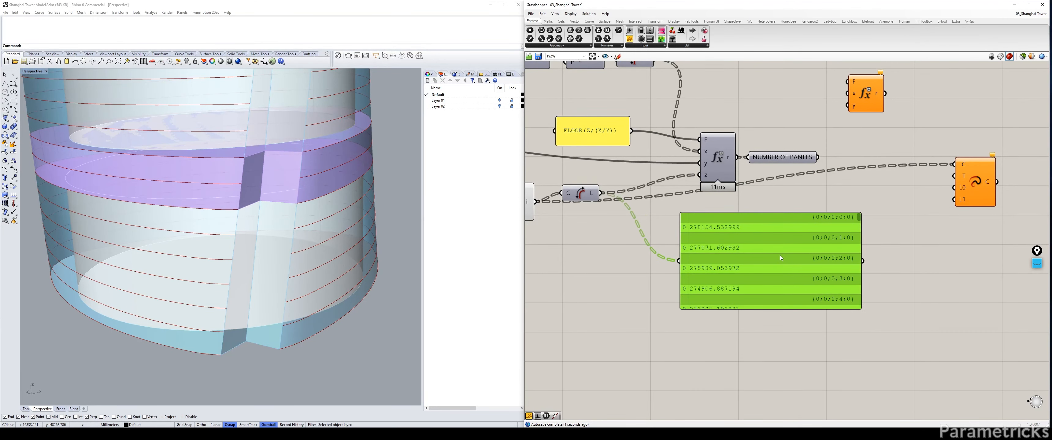
pyautogui.press('Delete')
pyautogui.moveTo(691, 223); pyautogui.dragTo(651, 259, button='right')
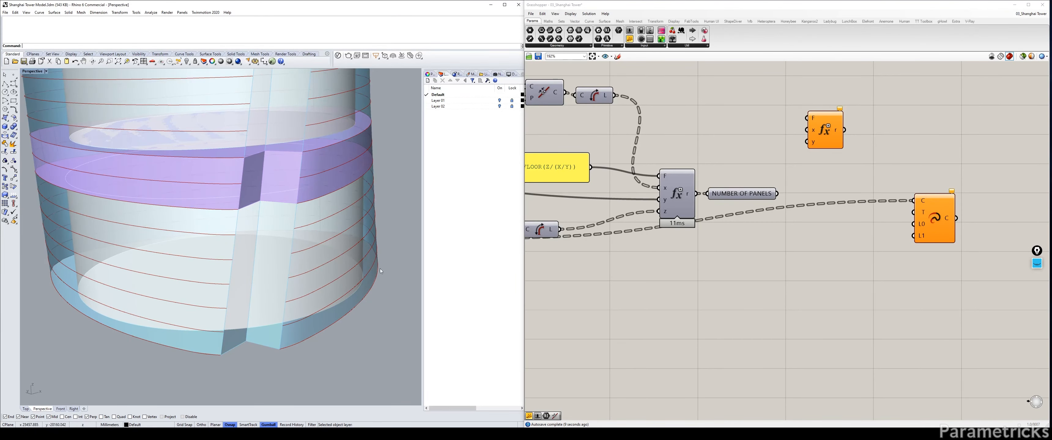
# Connect the new Evaluate's inputs: lower Length to x, NUMBER OF PANELS to y, and a copy of the expression panel to F
pyautogui.moveTo(561, 229); pyautogui.dragTo(869, 131)
pyautogui.moveTo(777, 193); pyautogui.dragTo(860, 132)
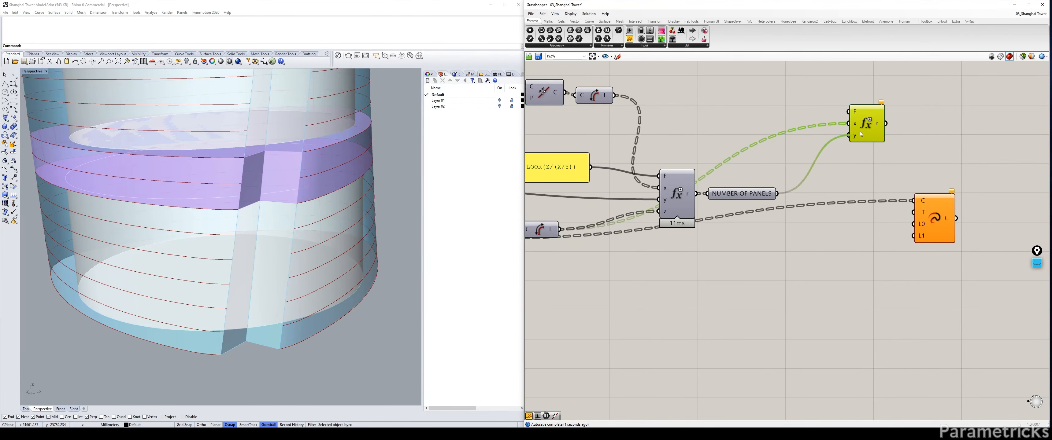
pyautogui.doubleClick(774, 100)
pyautogui.keyDown('alt'); pyautogui.moveTo(574, 170); pyautogui.dragTo(848, 112); pyautogui.keyUp('alt')
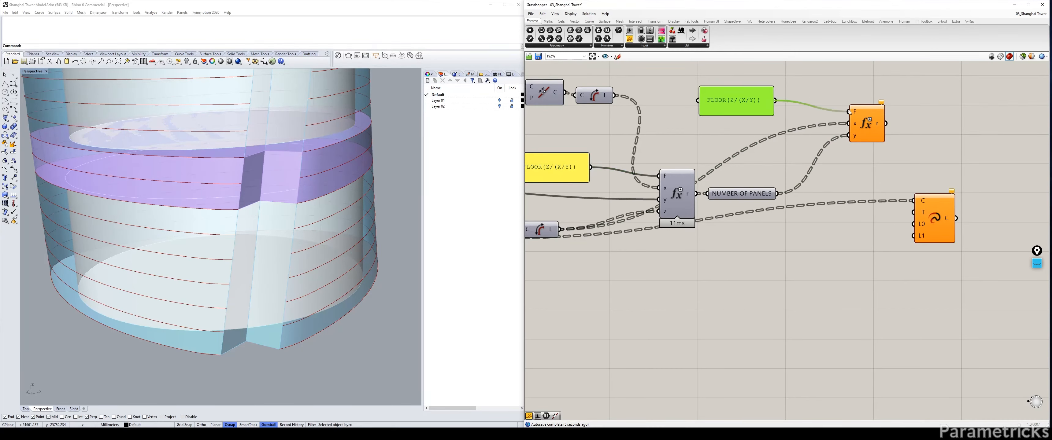
# Set the copied panel's expression to X/Y
pyautogui.doubleClick(734, 97)
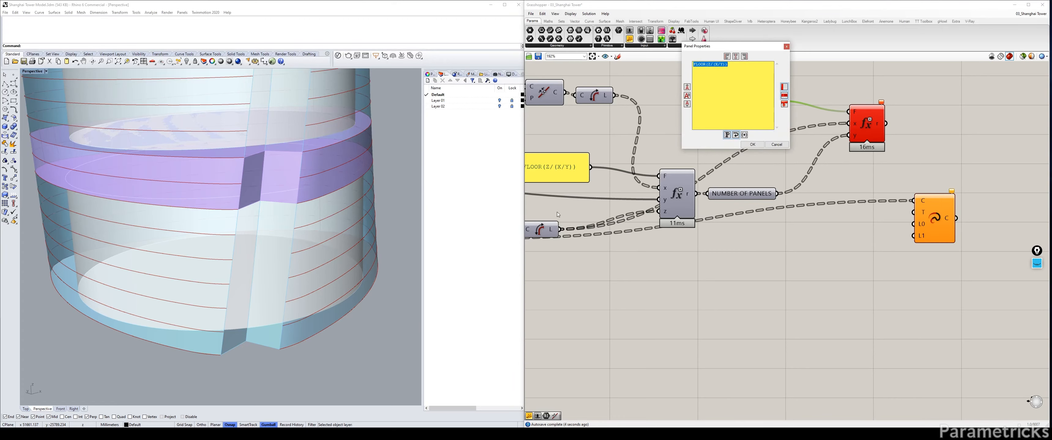
pyautogui.write('x')
pyautogui.click(753, 145)
# Duplicate the expression panel, feed it the new Evaluate's r output and enlarge it to list the results
pyautogui.hotkey('ctrl', 'c')
pyautogui.hotkey('ctrl', 'v')
pyautogui.moveTo(879, 125); pyautogui.dragTo(915, 130)
pyautogui.moveTo(958, 161); pyautogui.dragTo(830, 179, button='right')
pyautogui.moveTo(835, 142); pyautogui.dragTo(936, 196)
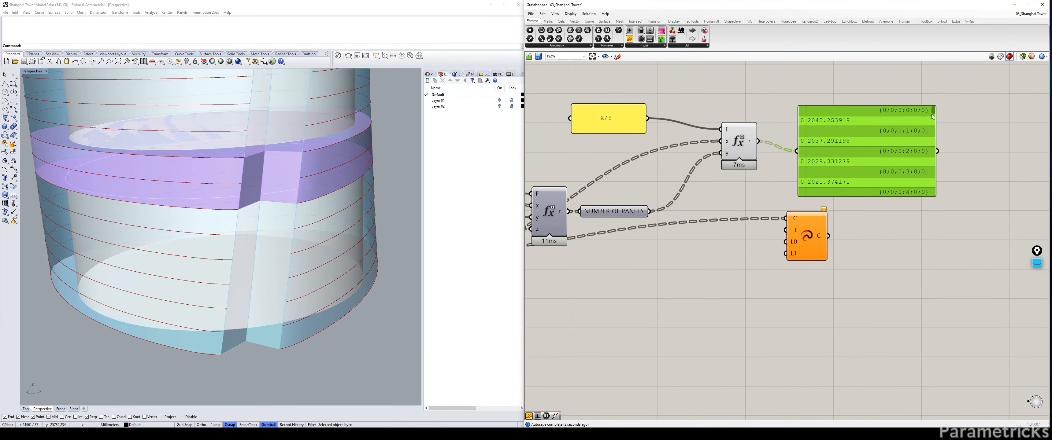
pyautogui.moveTo(937, 159); pyautogui.dragTo(927, 77)
# Change the X/Y panel's expression to (X/Y)*(1/3)
pyautogui.moveTo(667, 142); pyautogui.dragTo(851, 114, button='right')
pyautogui.moveTo(637, 172); pyautogui.dragTo(784, 145, button='right')
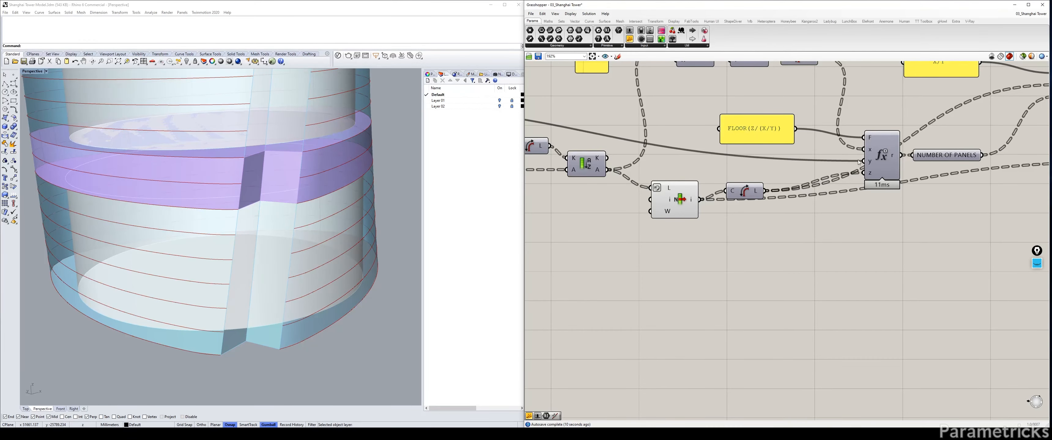
pyautogui.moveTo(792, 172); pyautogui.dragTo(674, 194, button='right')
pyautogui.moveTo(826, 163); pyautogui.dragTo(683, 172, button='right')
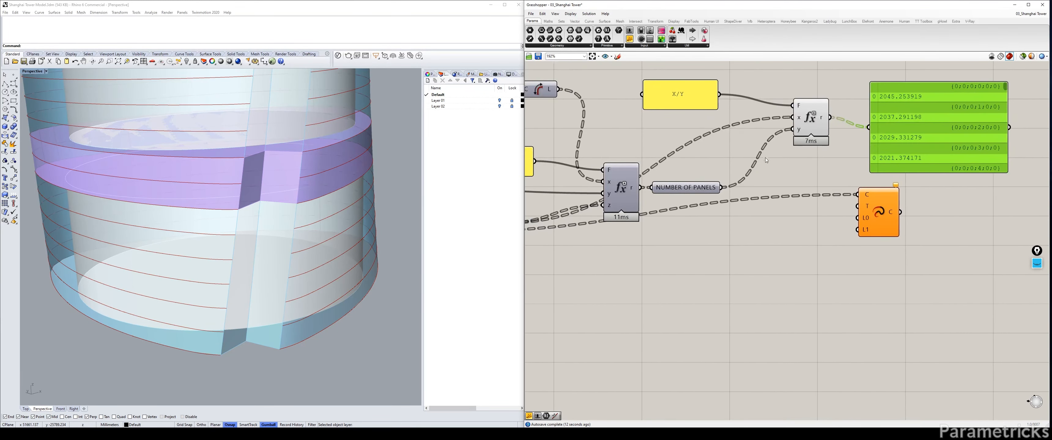
pyautogui.moveTo(765, 158); pyautogui.dragTo(690, 175, button='right')
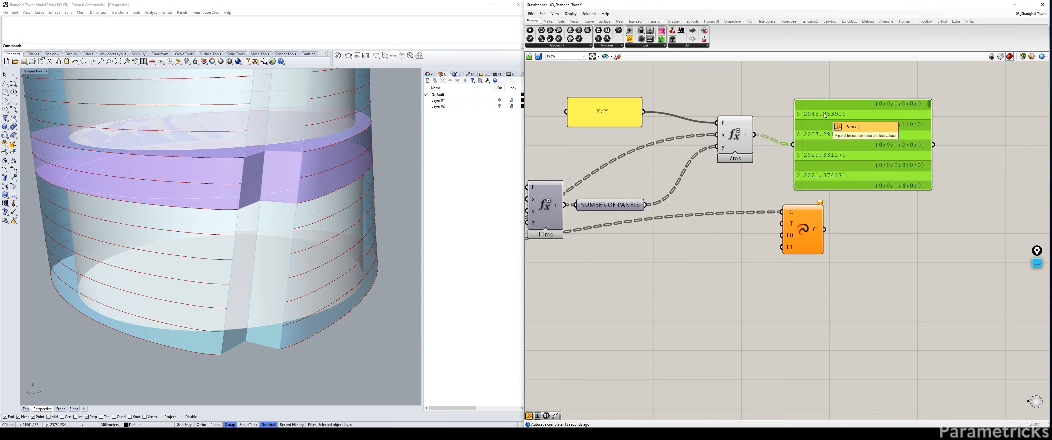
pyautogui.doubleClick(572, 119)
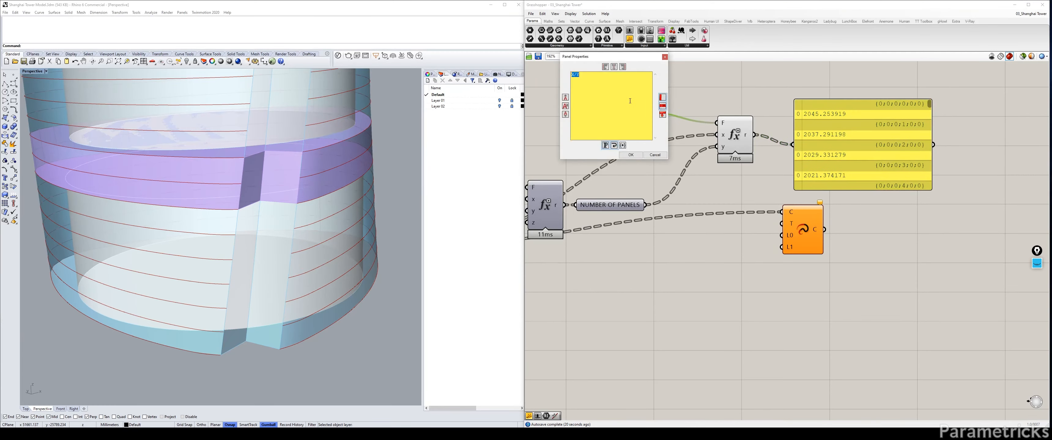
pyautogui.write('(')
pyautogui.click(627, 156)
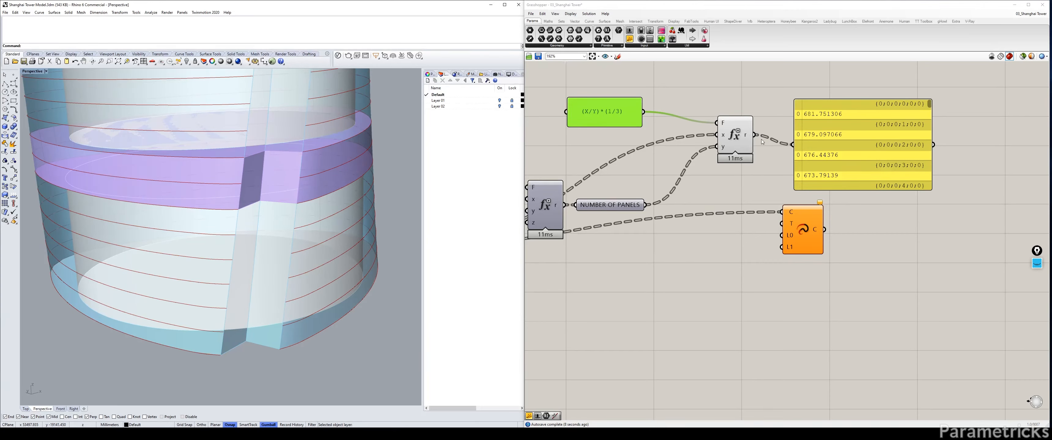
# Connect the one-third Evaluate's output to Extend Curve's L0 input and give that input the expression -X
pyautogui.moveTo(755, 135); pyautogui.dragTo(797, 236)
pyautogui.moveTo(742, 145); pyautogui.dragTo(698, 155)
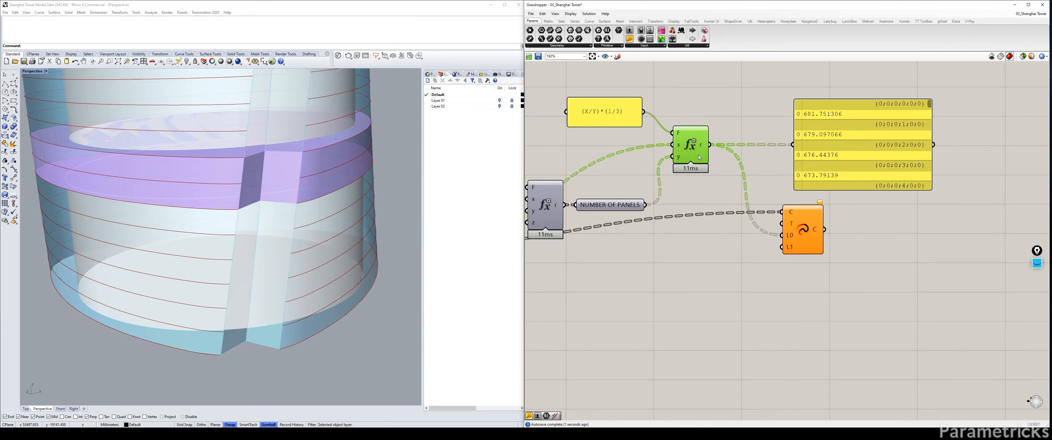
pyautogui.rightClick(792, 237)
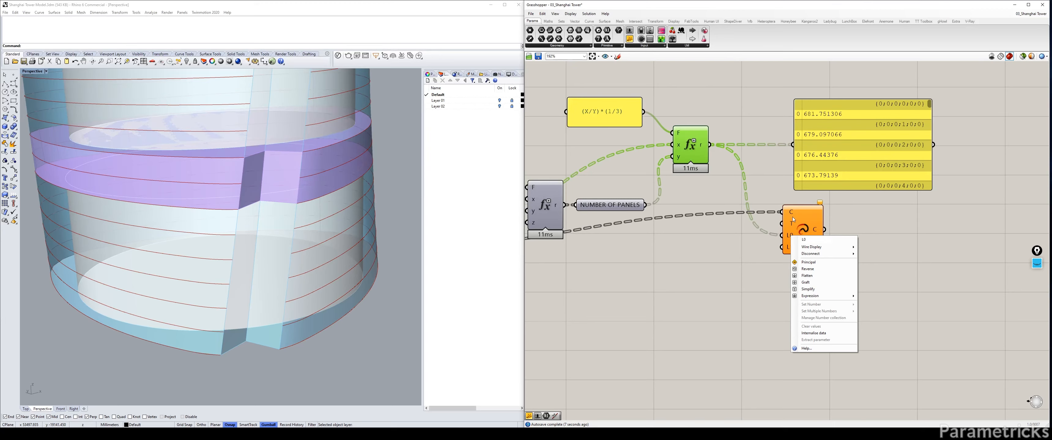
pyautogui.moveTo(826, 297)
pyautogui.click(883, 304)
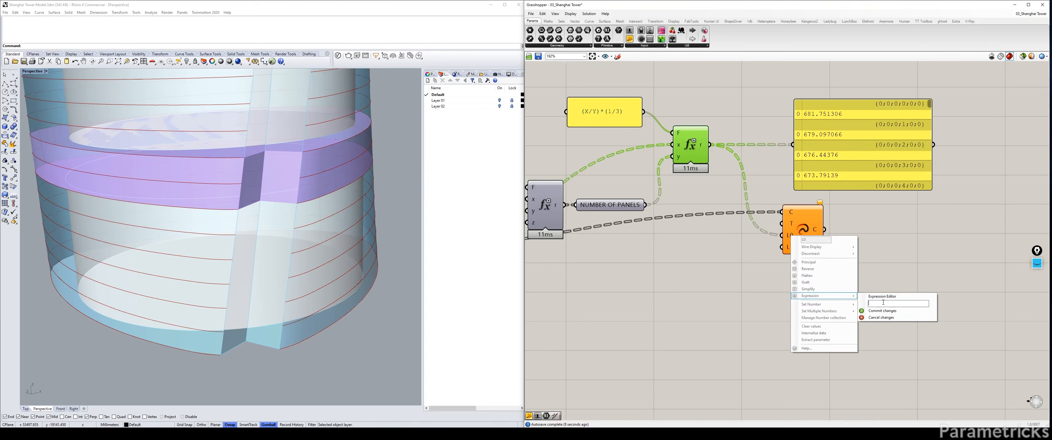
pyautogui.write('-X')
pyautogui.press('Return')
# Duplicate the one-third panel and its Evaluate, arrange the copies below the originals, and set the copied expression to (X/Y)*(2/3)
pyautogui.moveTo(711, 79); pyautogui.dragTo(572, 147)
pyautogui.keyDown('alt'); pyautogui.moveTo(700, 296); pyautogui.dragTo(700, 296); pyautogui.keyUp('alt')
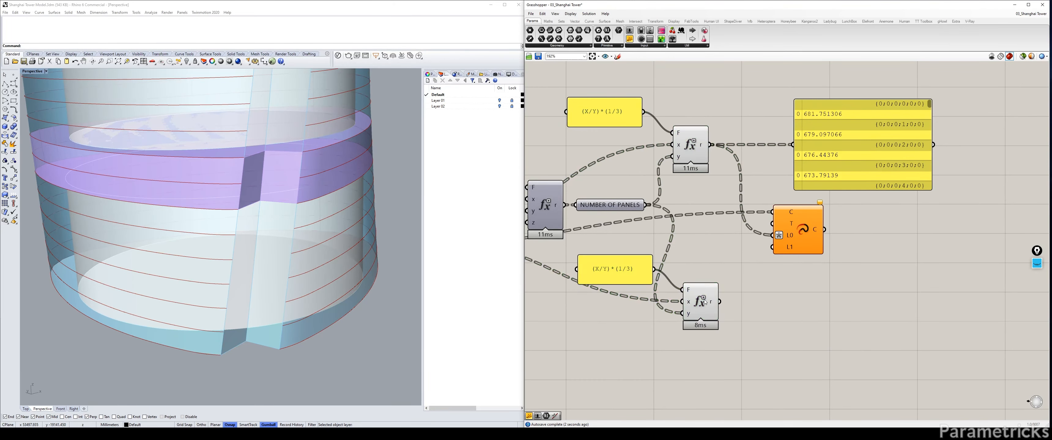
pyautogui.moveTo(614, 273); pyautogui.dragTo(604, 298)
pyautogui.moveTo(693, 302); pyautogui.dragTo(694, 264)
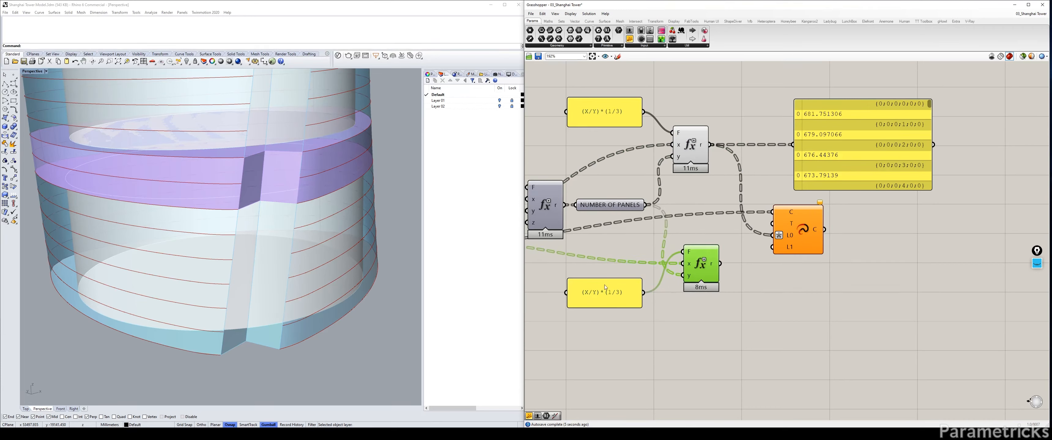
pyautogui.doubleClick(620, 294)
pyautogui.click(596, 264)
pyautogui.write('2')
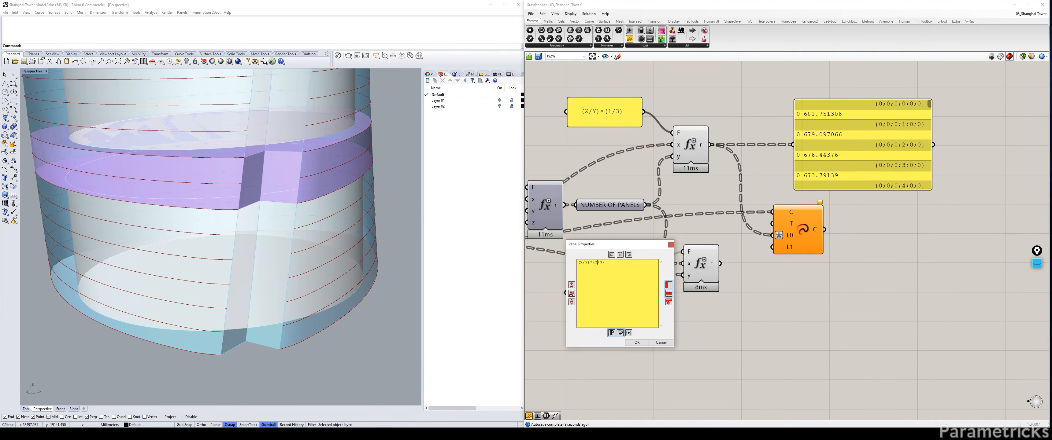
pyautogui.click(637, 343)
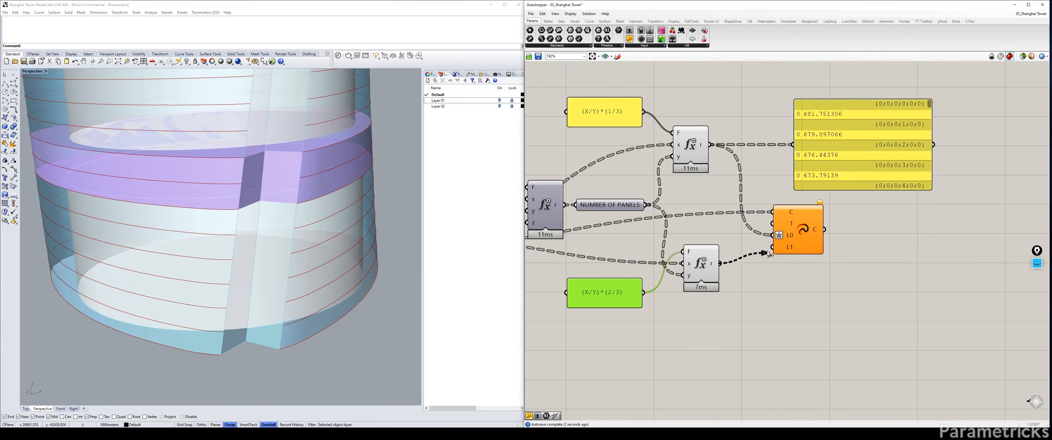
# Connect the two-thirds Evaluate's output to Extend Curve's L1 input and give that input the expression -X
pyautogui.moveTo(721, 263); pyautogui.dragTo(771, 247)
pyautogui.rightClick(788, 247)
pyautogui.moveTo(823, 308)
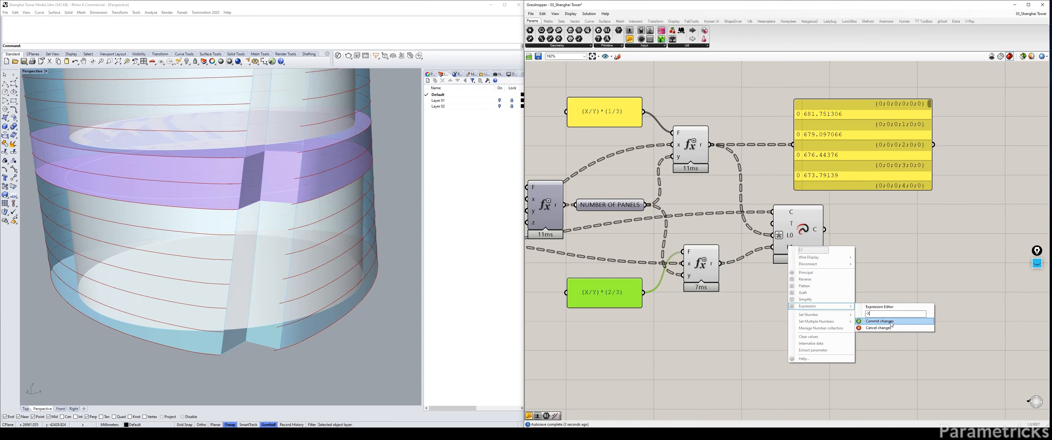
pyautogui.click(879, 321)
# Lower the one-third Evaluate slightly, turn off both new Evaluates' previews, and inspect Extend Curve's result at the notch in the model
pyautogui.moveTo(702, 159); pyautogui.dragTo(708, 174)
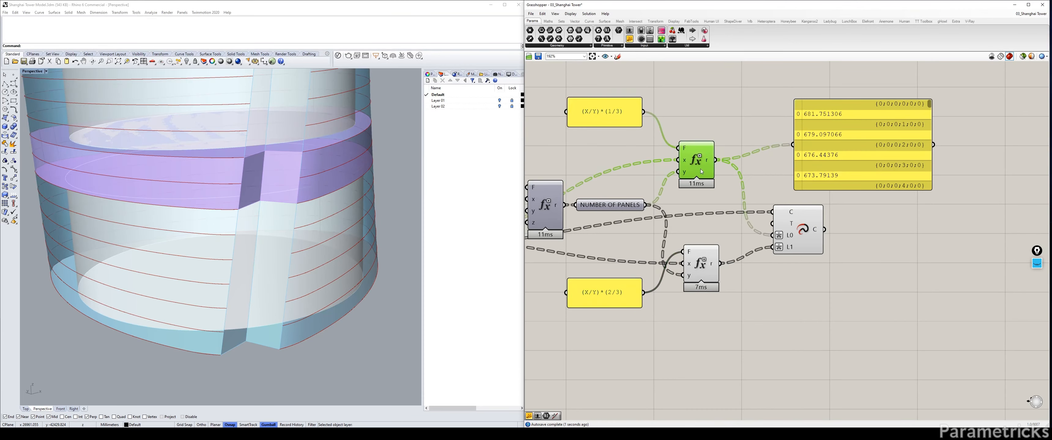
pyautogui.click(701, 267)
pyautogui.scroll(3, 245, 366)
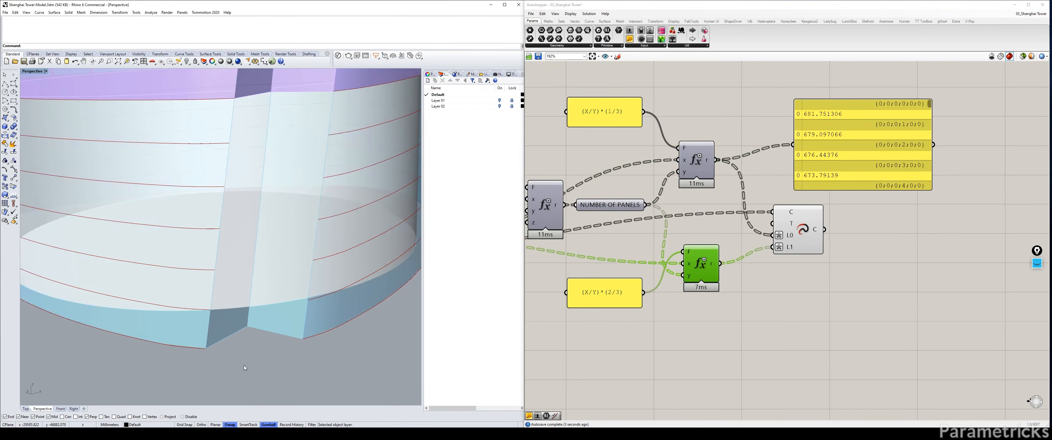
pyautogui.click(798, 234)
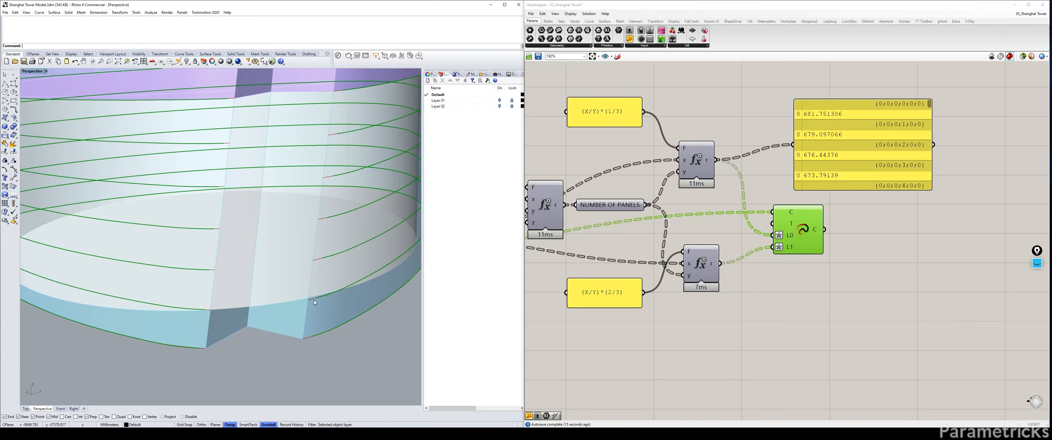
pyautogui.click(611, 342)
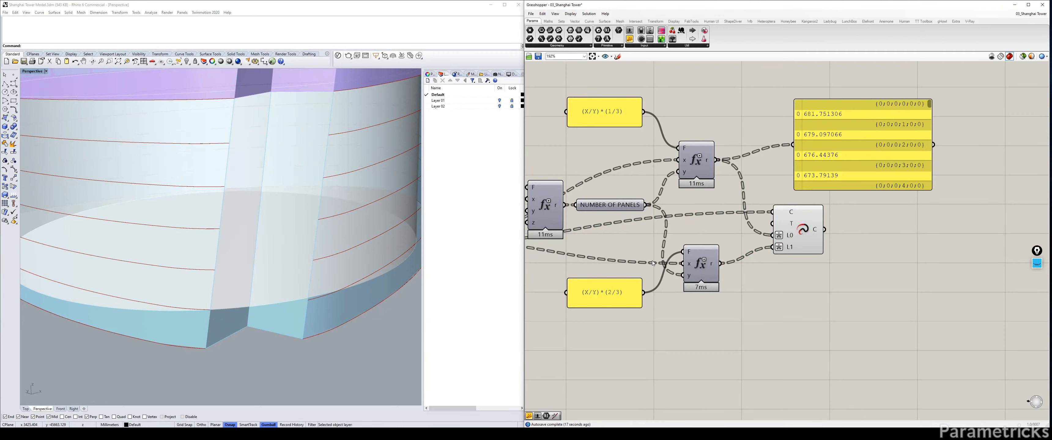
# Turn off the preview of the lower List Item that supplies the original long wall curves
pyautogui.scroll(-3, 833, 200)
pyautogui.click(645, 215)
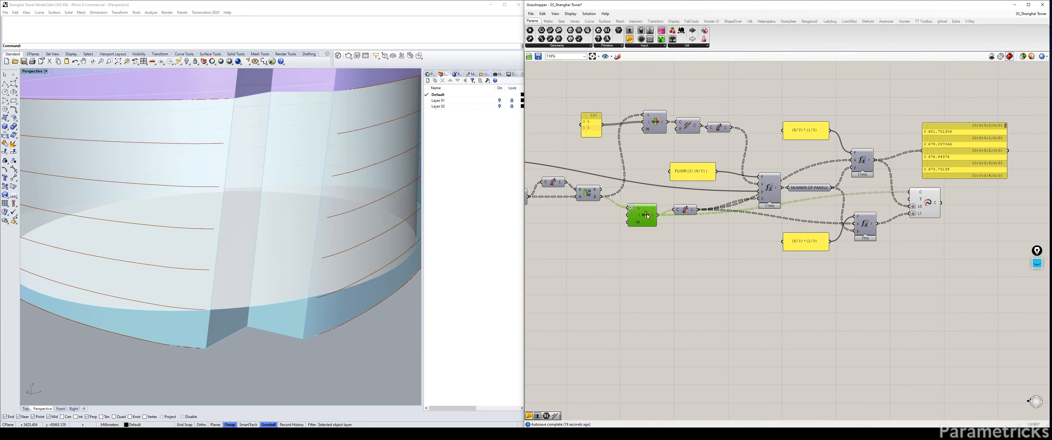
pyautogui.moveTo(746, 241); pyautogui.dragTo(619, 244, button='right')
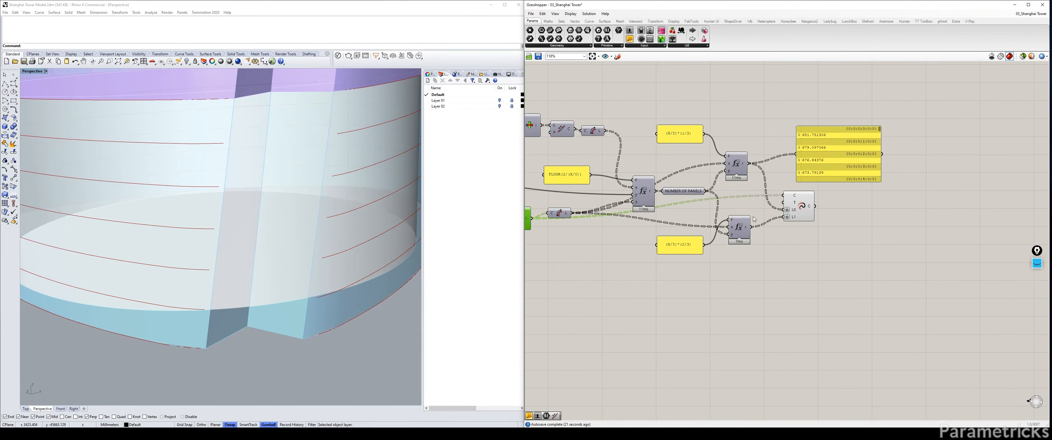
# Move the one-third width values panel up clear of Extend Curve, and trace the List Item that supplies the original long wall curves
pyautogui.moveTo(851, 197); pyautogui.dragTo(741, 198, button='right')
pyautogui.moveTo(742, 148); pyautogui.dragTo(779, 96)
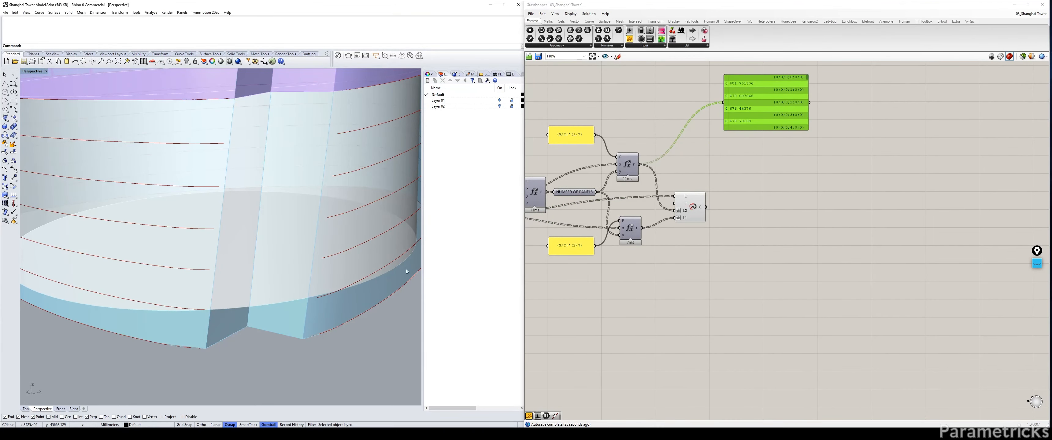
pyautogui.moveTo(545, 240); pyautogui.dragTo(753, 200, button='right')
pyautogui.moveTo(607, 201); pyautogui.dragTo(719, 198, button='right')
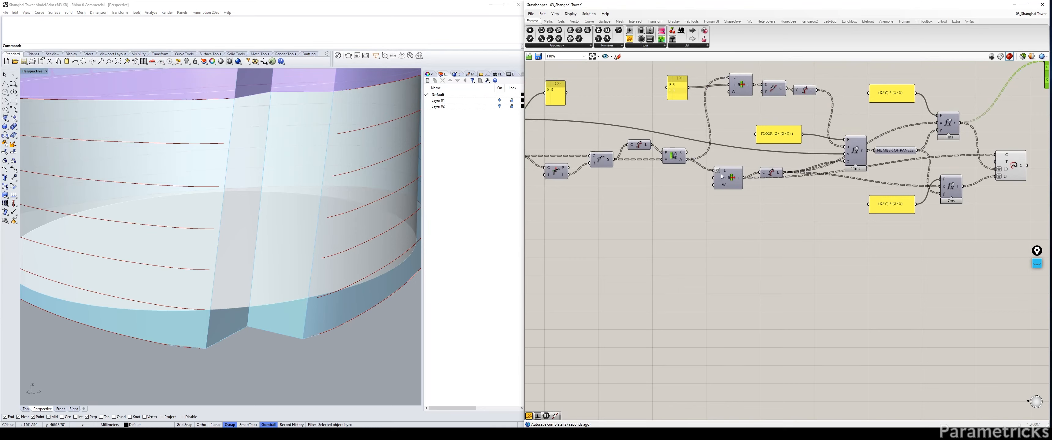
pyautogui.click(728, 179)
pyautogui.moveTo(801, 200); pyautogui.dragTo(582, 209, button='right')
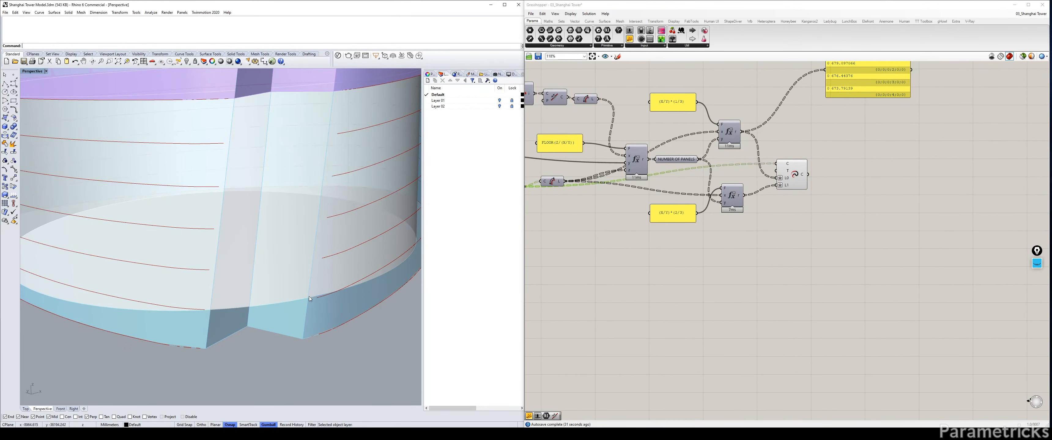
pyautogui.moveTo(790, 165); pyautogui.dragTo(701, 223, button='right')
pyautogui.moveTo(591, 170); pyautogui.dragTo(589, 178)
# Add an End Points component fed by Extend Curve's output and place it directly beside Extend Curve
pyautogui.doubleClick(797, 200)
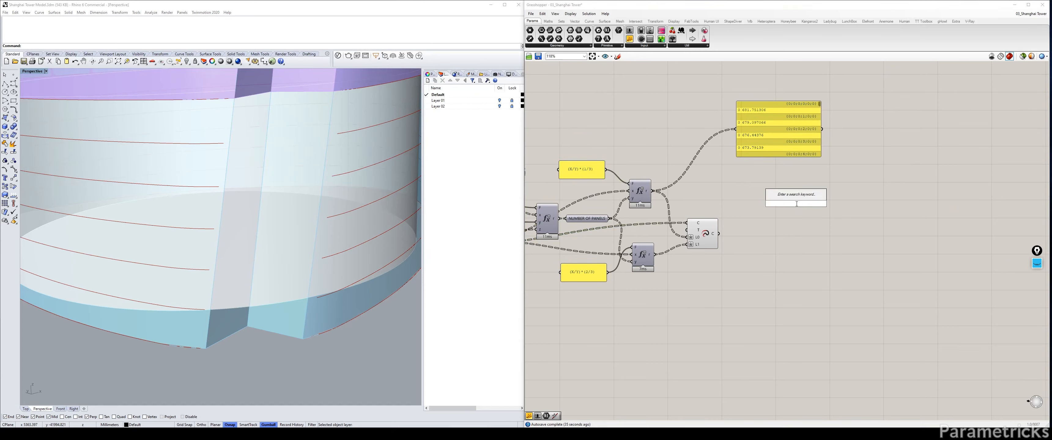
pyautogui.write('EMD')
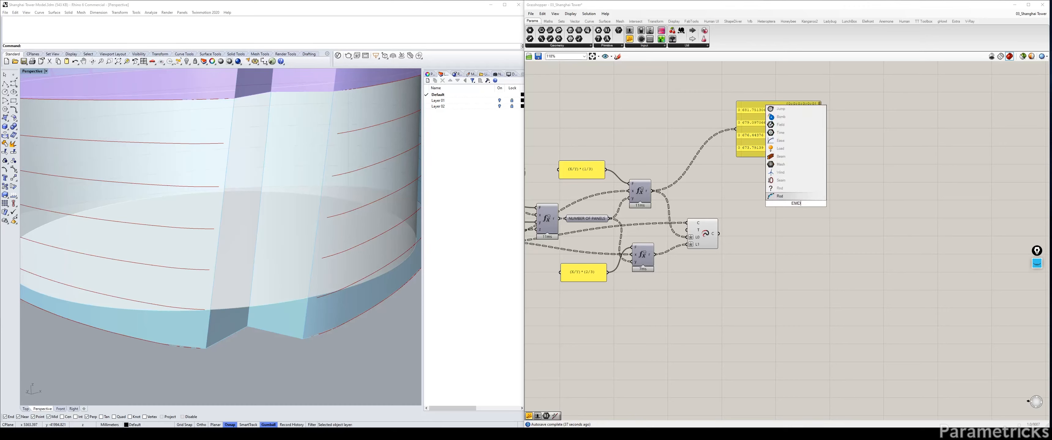
pyautogui.press('BackSpace')
pyautogui.press('BackSpace')
pyautogui.write('ND POINT')
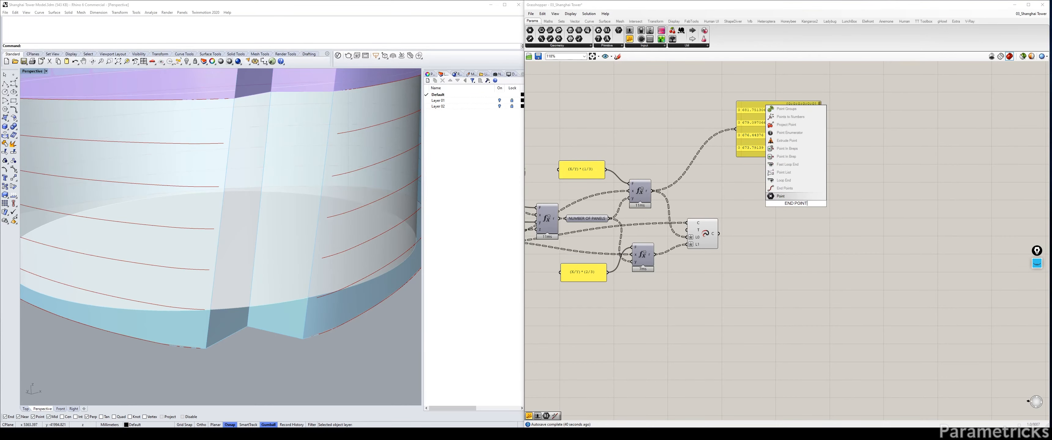
pyautogui.press('Return')
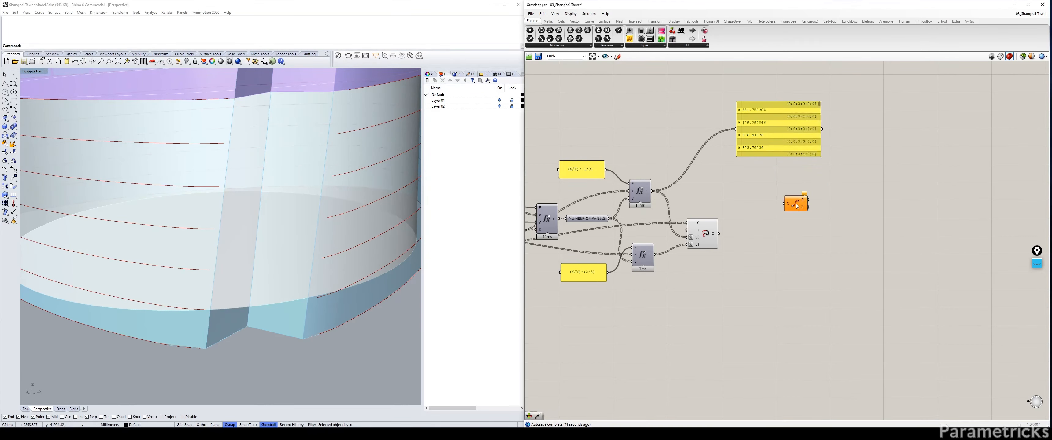
pyautogui.moveTo(783, 204); pyautogui.dragTo(719, 234)
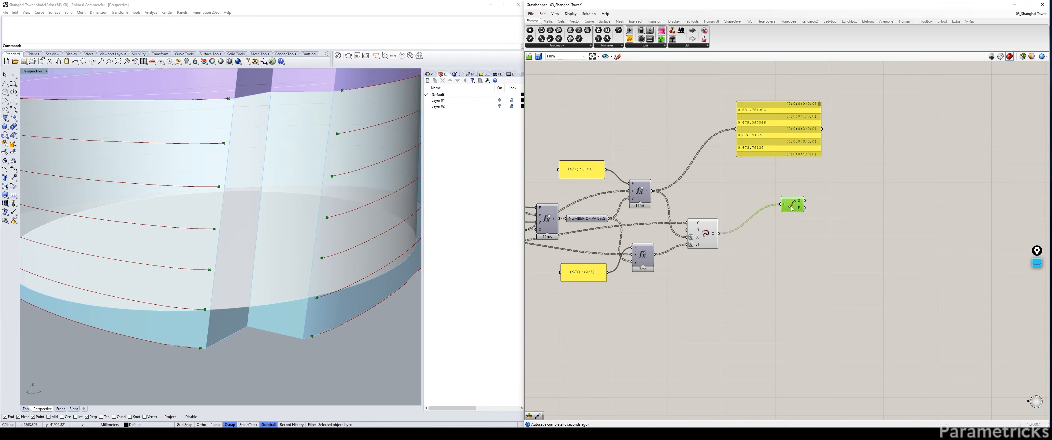
pyautogui.moveTo(796, 207); pyautogui.dragTo(742, 237)
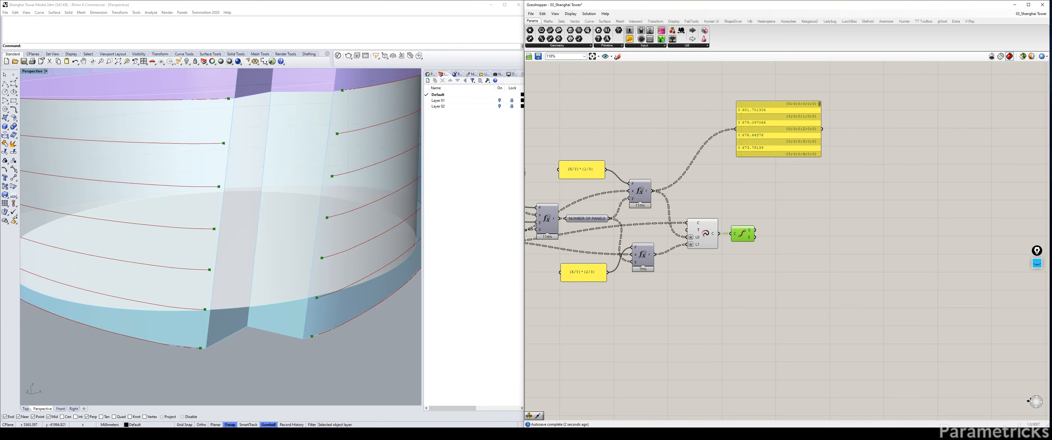
# Add Curve Closest Point beside End Points and connect both the start and end points to its P input
pyautogui.doubleClick(788, 200)
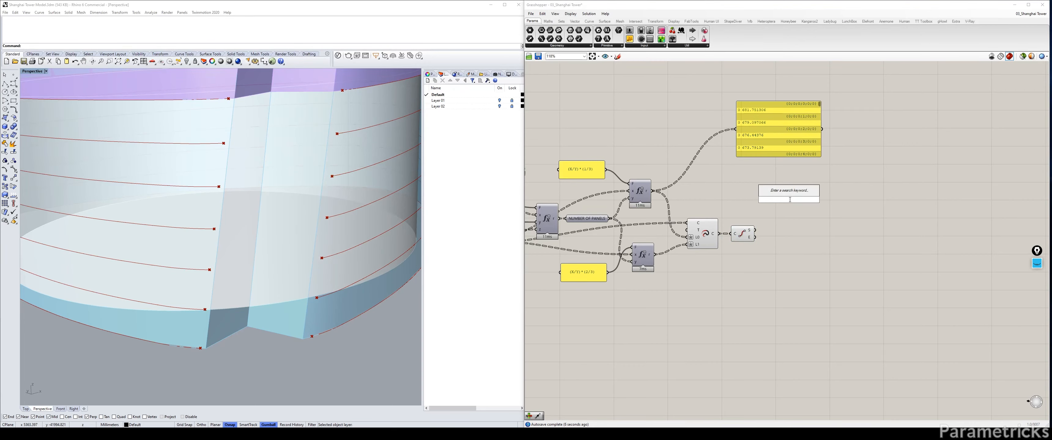
pyautogui.write('POINT CLOSES')
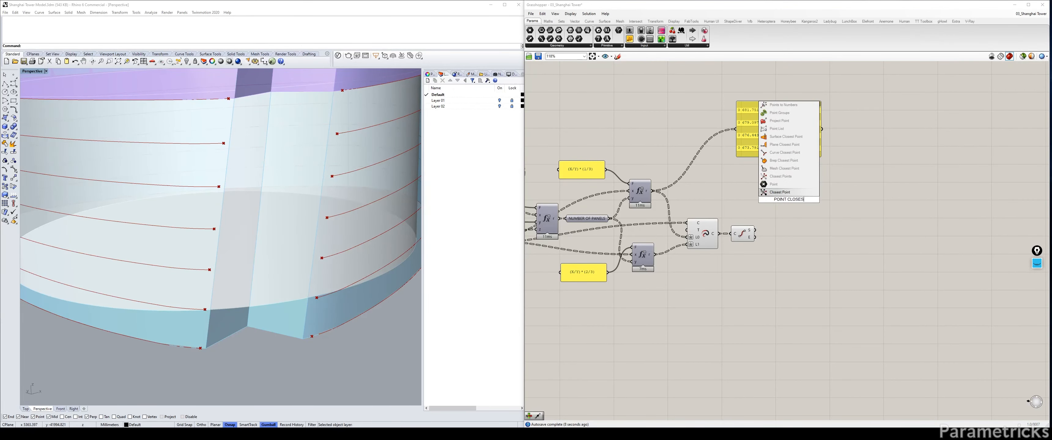
pyautogui.press('Up')
pyautogui.press('Up')
pyautogui.press('Up')
pyautogui.press('Up')
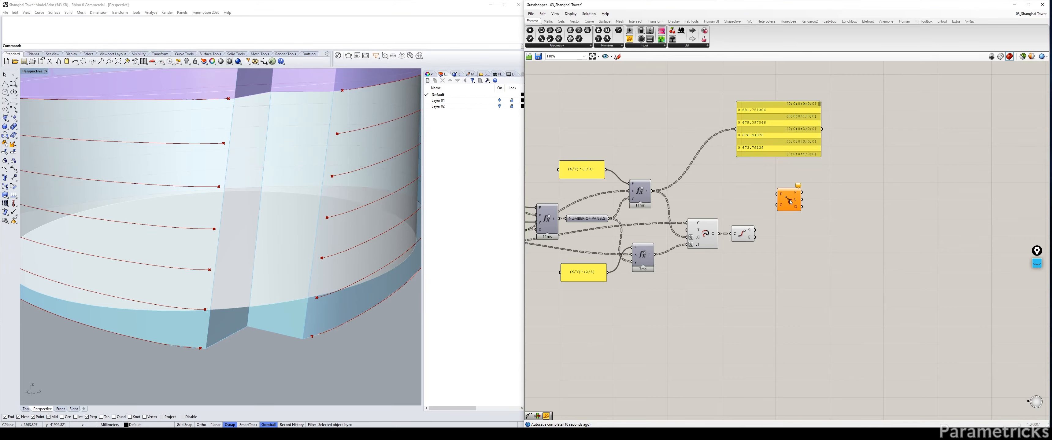
pyautogui.press('Return')
pyautogui.scroll(3, 816, 253)
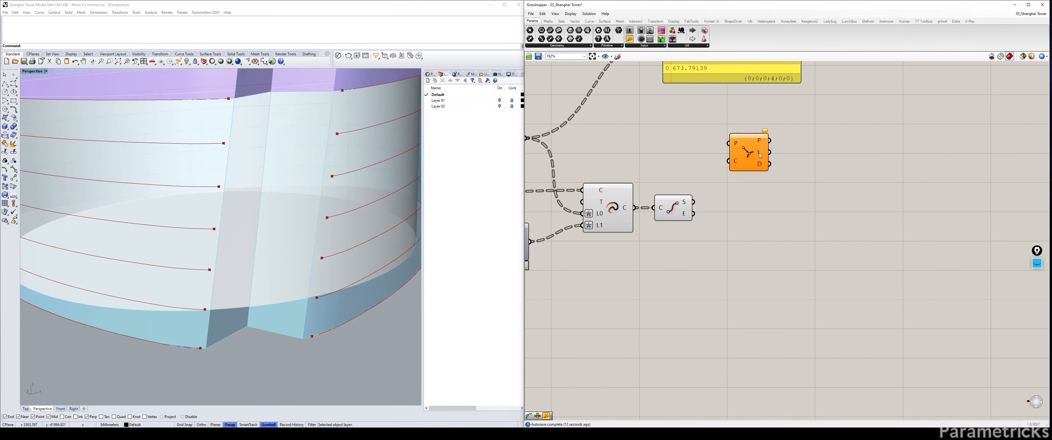
pyautogui.moveTo(760, 155); pyautogui.dragTo(694, 213)
pyautogui.moveTo(742, 206)
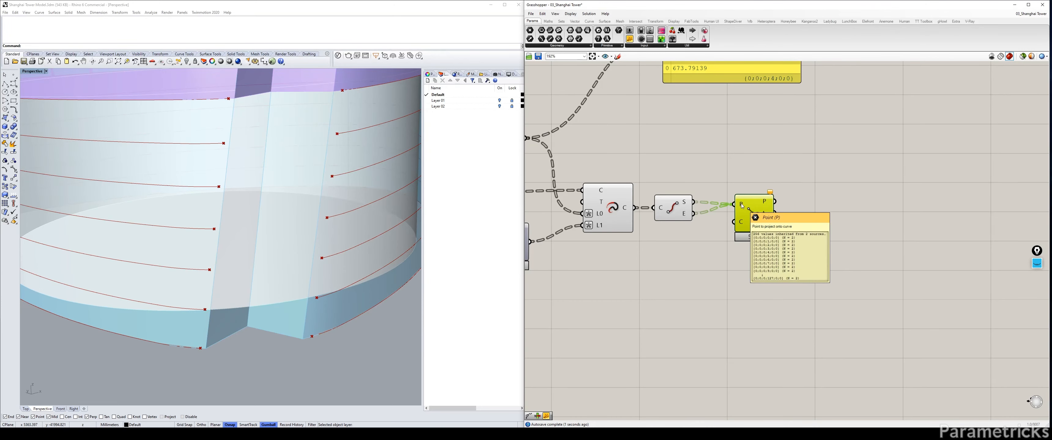
# Turn off the previews of Extend Curve and End Points
pyautogui.scroll(-3, 750, 202)
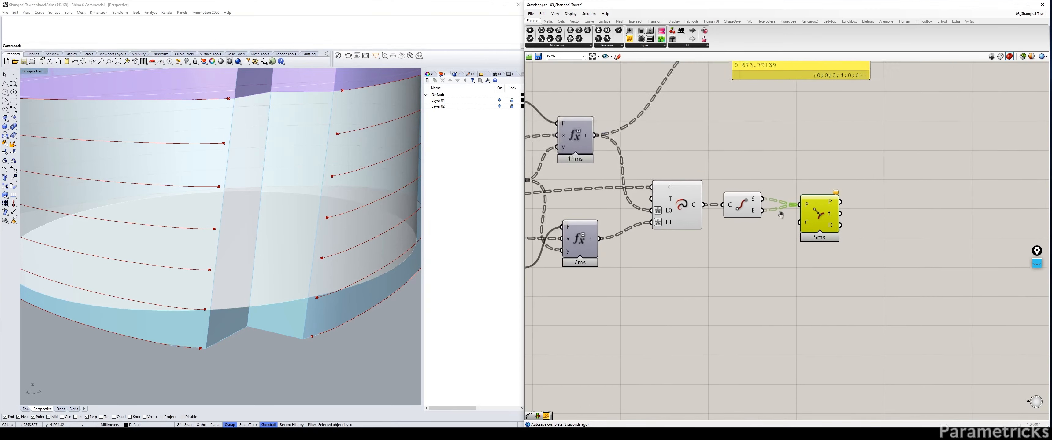
pyautogui.click(750, 202)
pyautogui.hotkey('ctrl', 'q')
pyautogui.click(785, 201)
pyautogui.hotkey('ctrl', 'q')
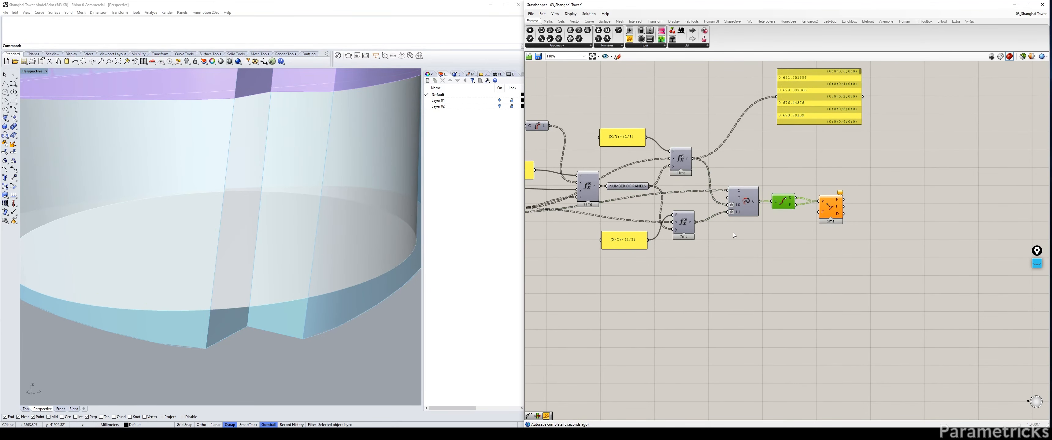
# Connect the output of the lower List Item with the original long curves to Curve Closest Point's C input
pyautogui.moveTo(690, 231); pyautogui.dragTo(827, 230, button='right')
pyautogui.moveTo(614, 212); pyautogui.dragTo(956, 211)
pyautogui.moveTo(874, 218); pyautogui.dragTo(831, 213, button='right')
pyautogui.click(554, 207)
# Add Shatter, feeding it the closest-point t parameters and the original long curves from the lower List Item
pyautogui.moveTo(975, 182); pyautogui.dragTo(826, 192, button='right')
pyautogui.doubleClick(827, 192)
pyautogui.write('SC')
pyautogui.press('BackSpace')
pyautogui.write('HATTER')
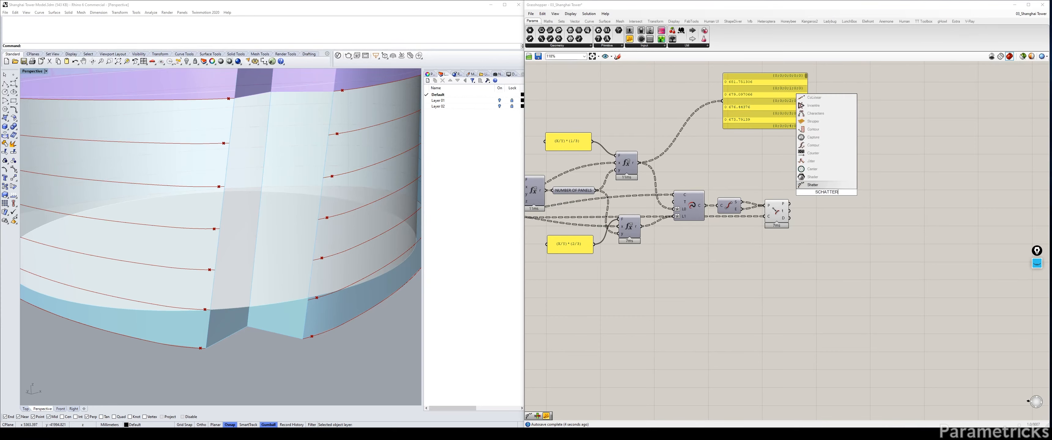
pyautogui.press('Return')
pyautogui.moveTo(789, 211); pyautogui.dragTo(815, 195)
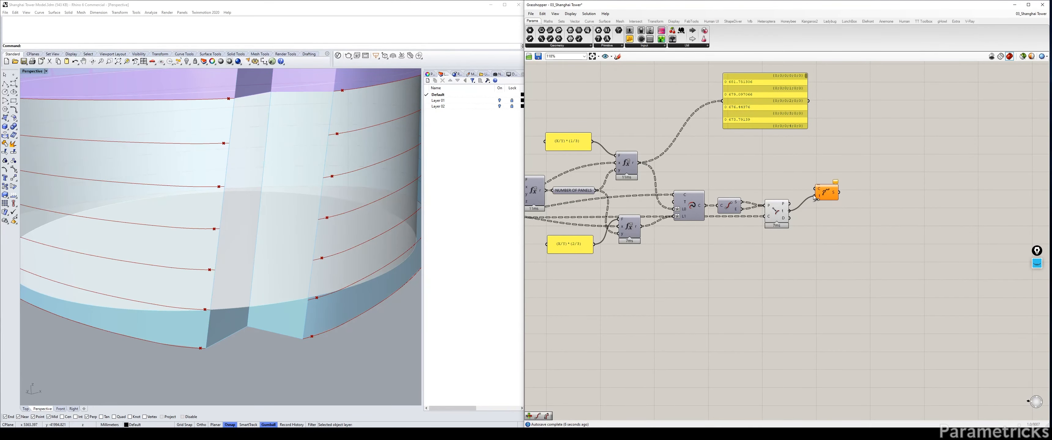
pyautogui.scroll(-3, 791, 203)
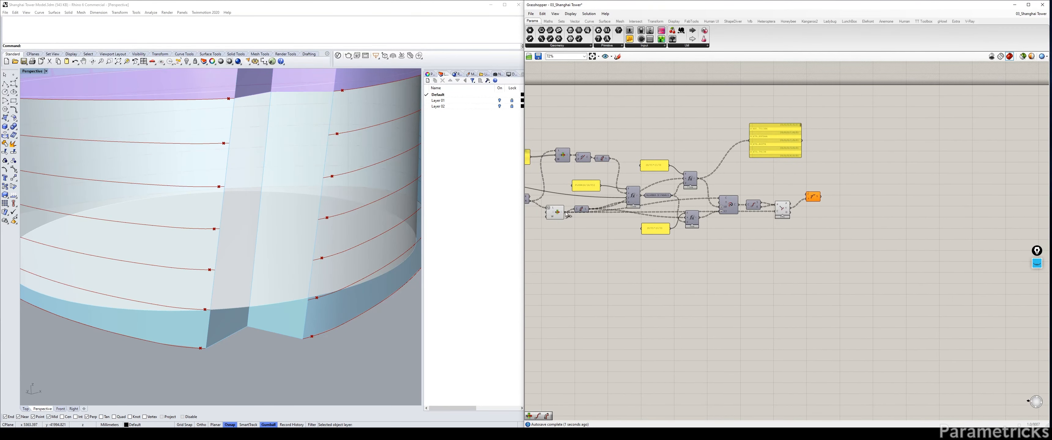
pyautogui.click(556, 212)
# Add a curve Length component, connect Shatter's segments to it, and place it beside Shatter
pyautogui.scroll(3, 735, 169)
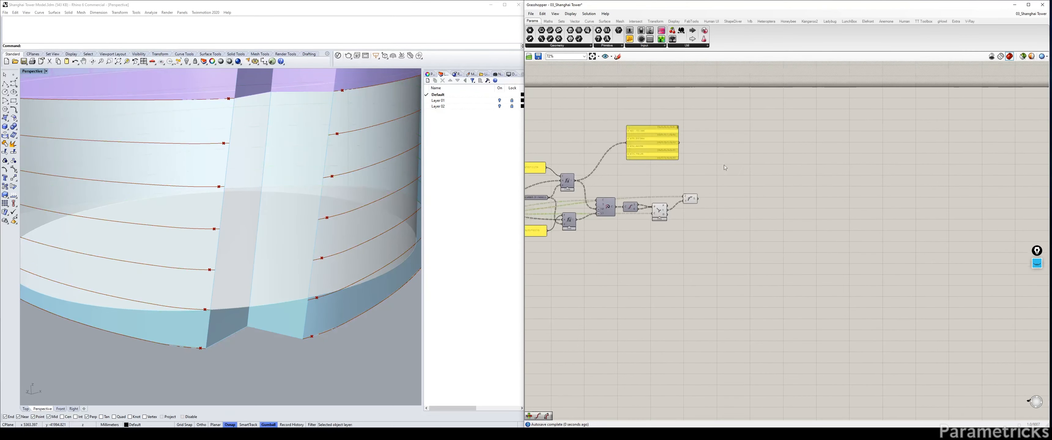
pyautogui.doubleClick(754, 183)
pyautogui.write('lis')
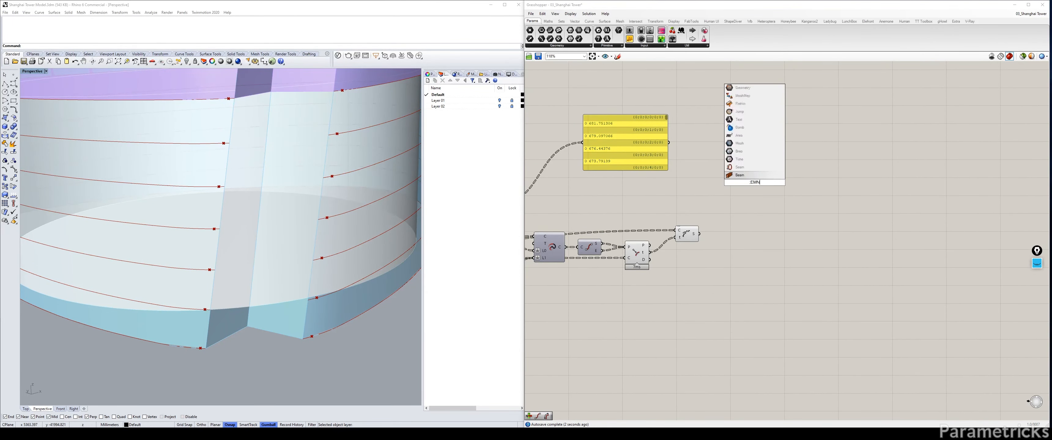
pyautogui.press('BackSpace')
pyautogui.press('BackSpace')
pyautogui.press('BackSpace')
pyautogui.write('LENG')
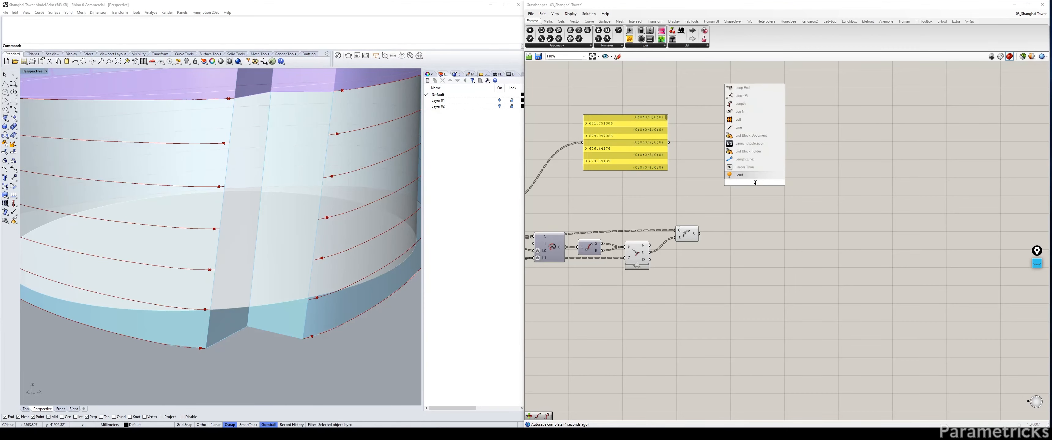
pyautogui.press('Up')
pyautogui.press('Up')
pyautogui.press('Return')
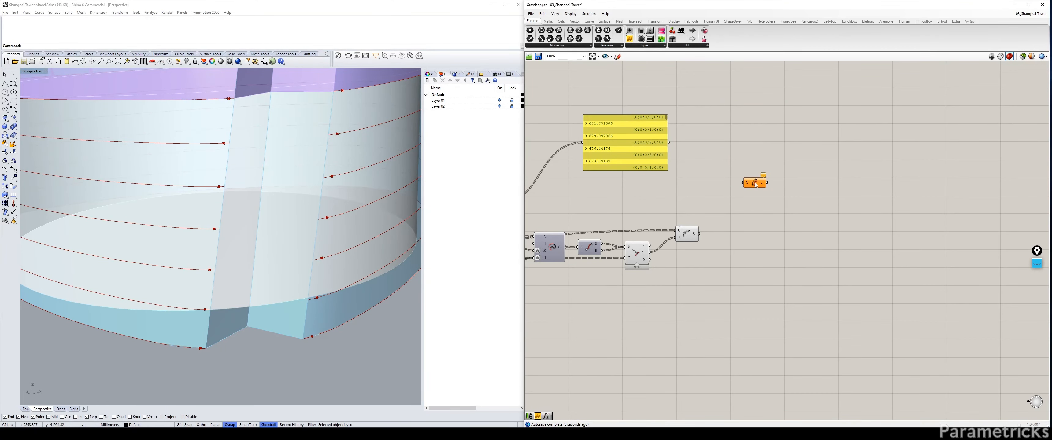
pyautogui.moveTo(699, 234); pyautogui.dragTo(743, 183)
pyautogui.moveTo(755, 184); pyautogui.dragTo(779, 242)
# Add Sort List with the lengths as K and Shatter's segments as A, and turn off Shatter's and Curve Closest Point's previews
pyautogui.click(738, 216)
pyautogui.doubleClick(738, 217)
pyautogui.write('sort')
pyautogui.press('Return')
pyautogui.scroll(3, 738, 216)
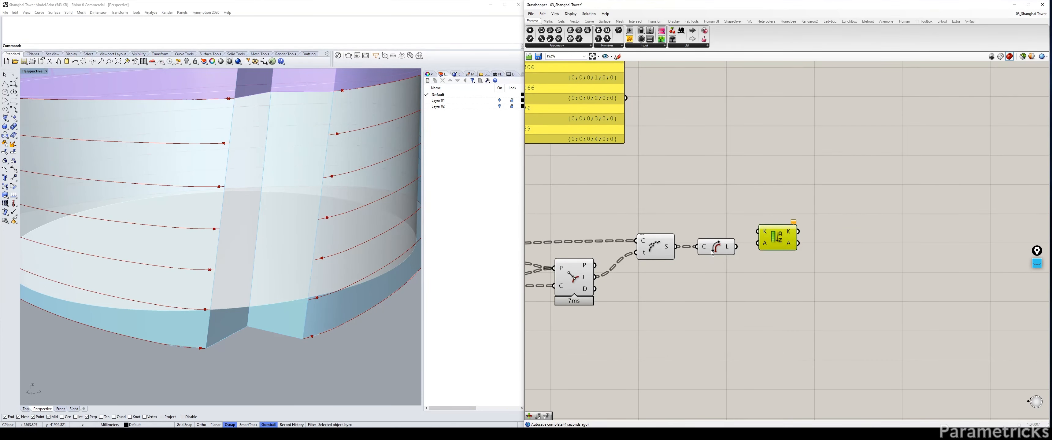
pyautogui.moveTo(717, 247); pyautogui.dragTo(756, 231)
pyautogui.moveTo(678, 246); pyautogui.dragTo(758, 243)
pyautogui.click(655, 249)
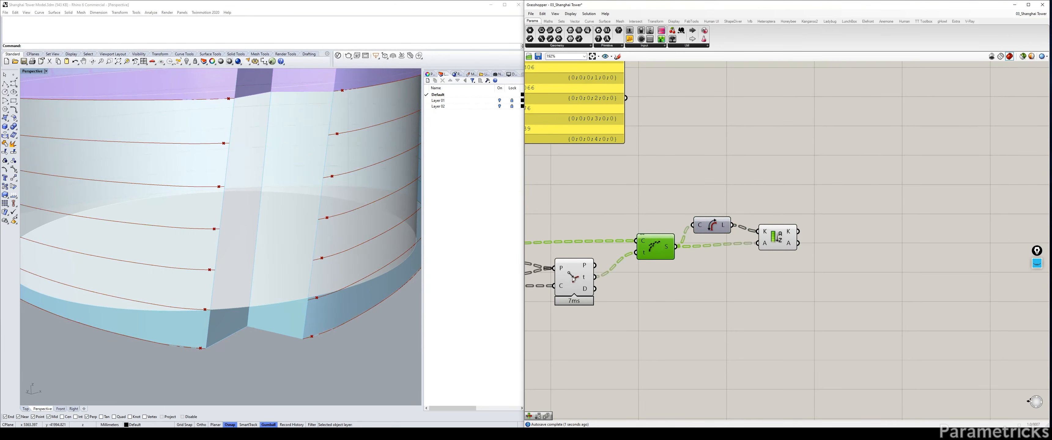
# Add a List Item after Sort List and connect the sorted A output to its L input
pyautogui.doubleClick(732, 283)
pyautogui.write('ITEM')
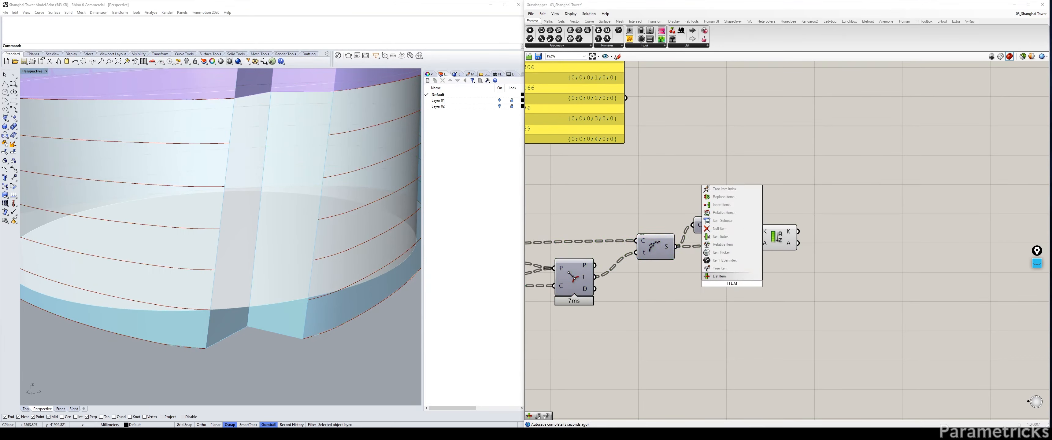
pyautogui.press('Return')
pyautogui.moveTo(747, 284); pyautogui.dragTo(890, 210)
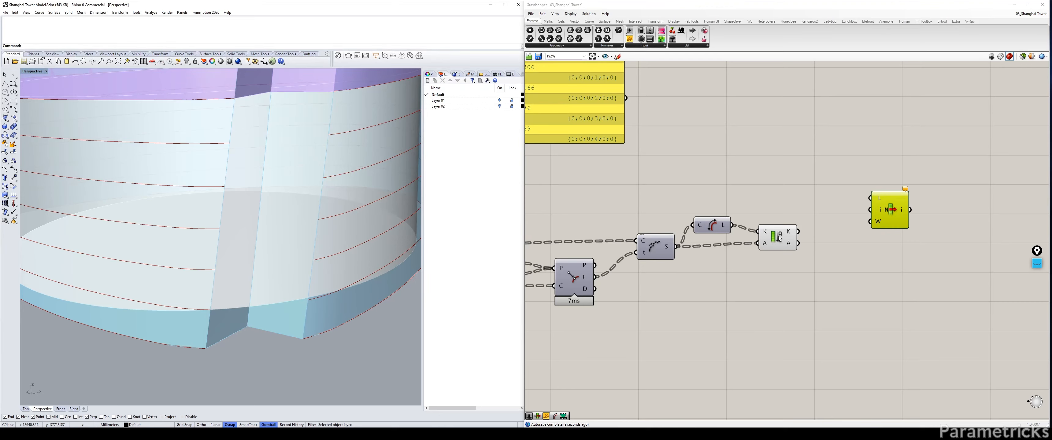
pyautogui.moveTo(798, 243); pyautogui.dragTo(864, 242)
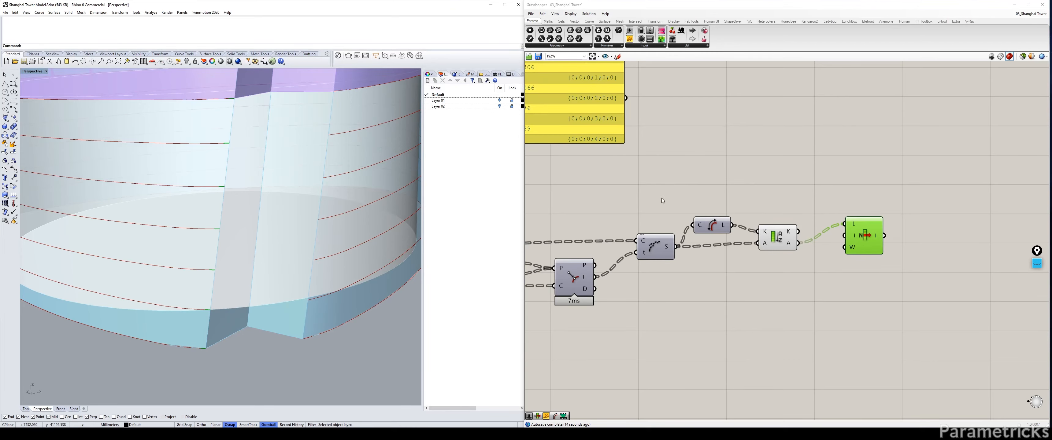
pyautogui.click(785, 166)
pyautogui.scroll(-3, 785, 166)
pyautogui.moveTo(794, 173); pyautogui.dragTo(794, 148, button='right')
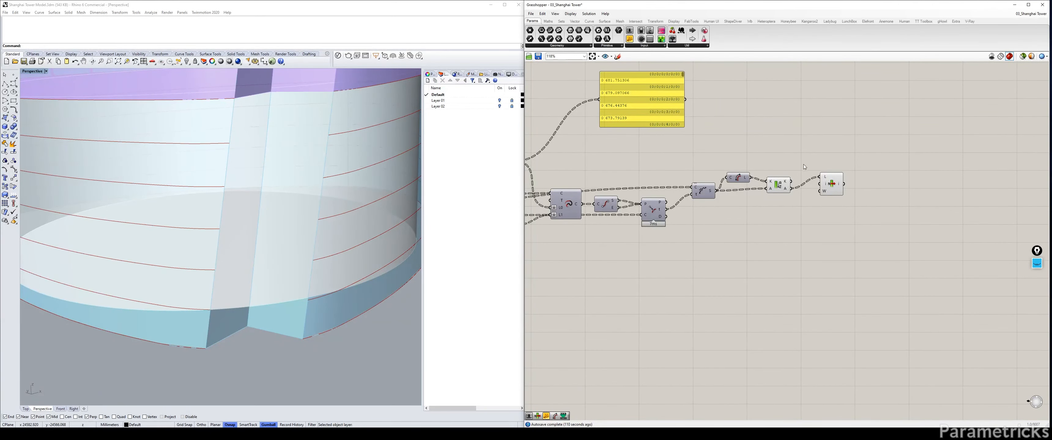
# Lower the new List Item slightly and reverse its L input so it picks the longest segment
pyautogui.scroll(3, 831, 183)
pyautogui.moveTo(836, 184); pyautogui.dragTo(835, 214)
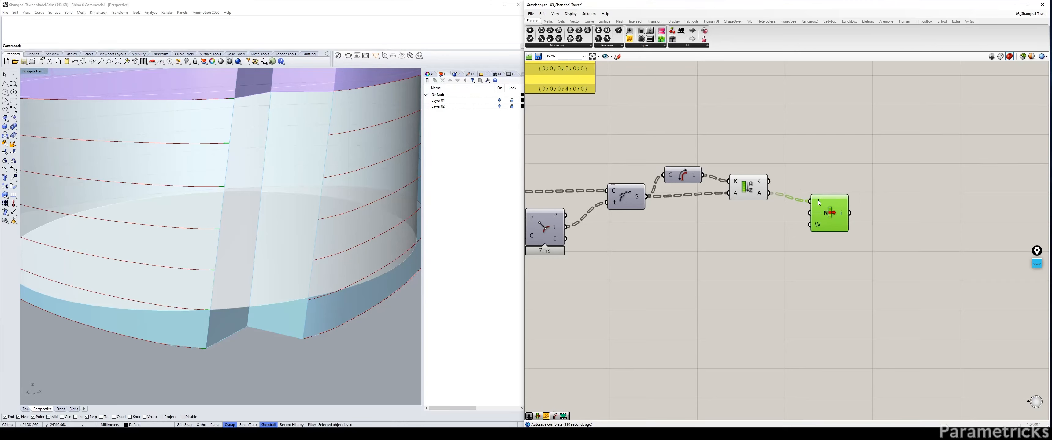
pyautogui.rightClick(812, 206)
pyautogui.click(852, 240)
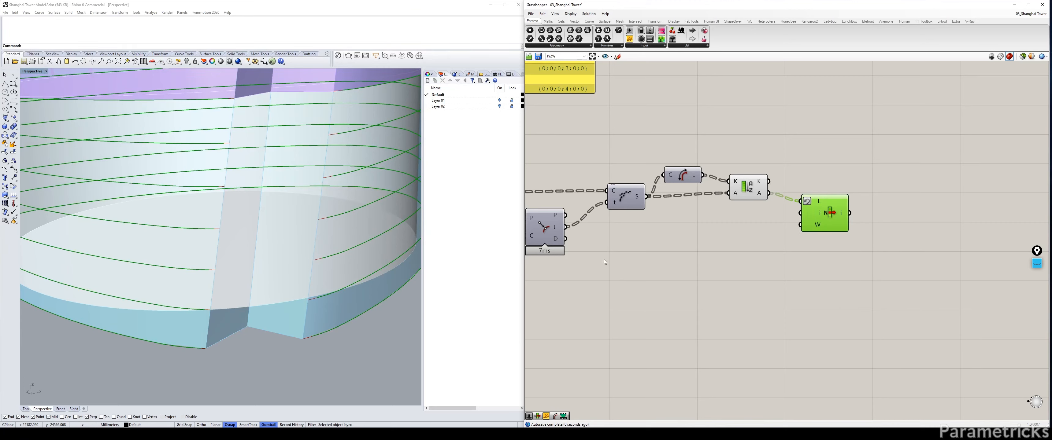
pyautogui.click(667, 283)
# Turn off Sort List's preview and inspect the trimmed long curves around the notch in the model
pyautogui.click(748, 189)
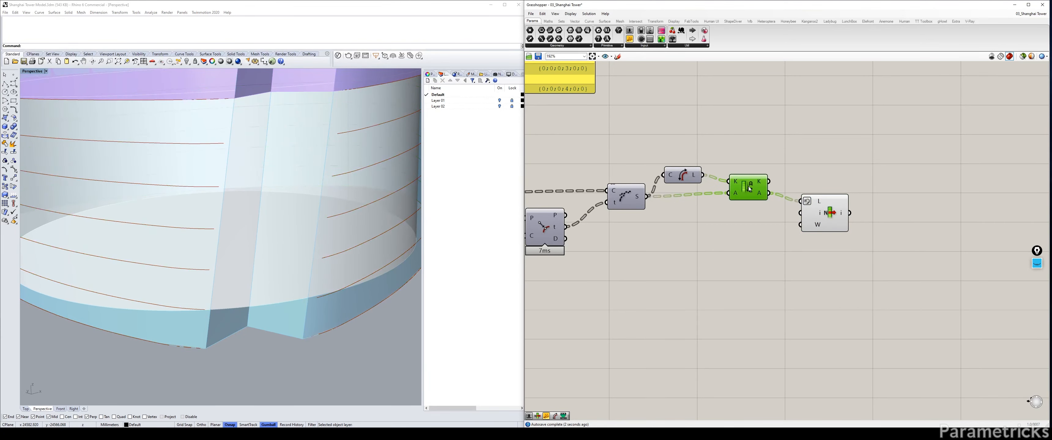
pyautogui.moveTo(357, 355); pyautogui.dragTo(183, 368, button='right')
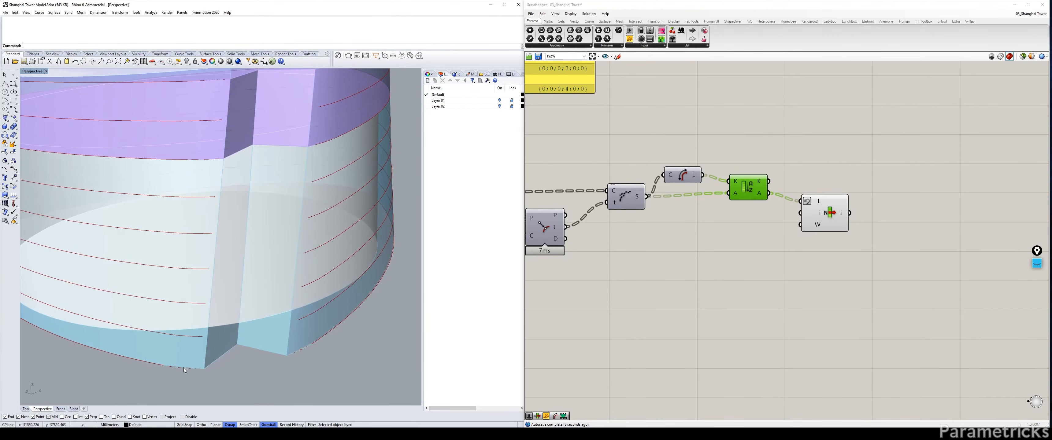
pyautogui.scroll(-3, 674, 212)
pyautogui.scroll(-4, 674, 211)
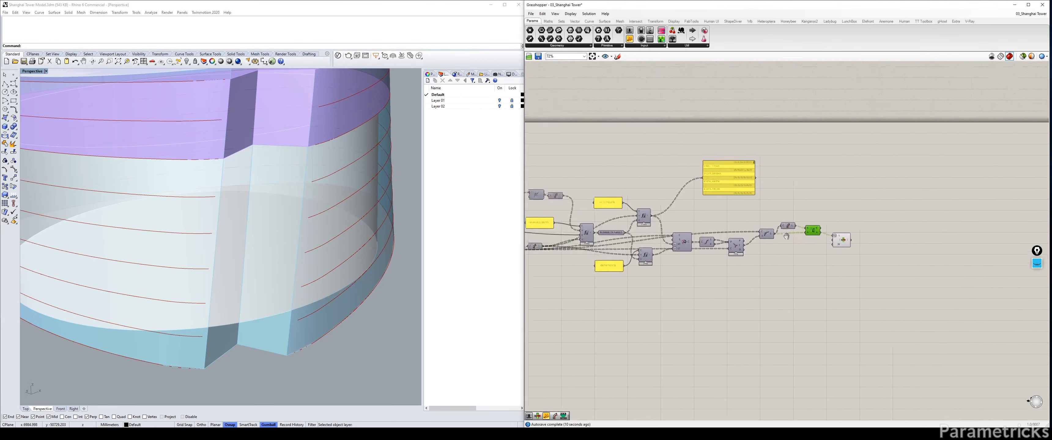
pyautogui.moveTo(637, 233); pyautogui.dragTo(900, 209, button='right')
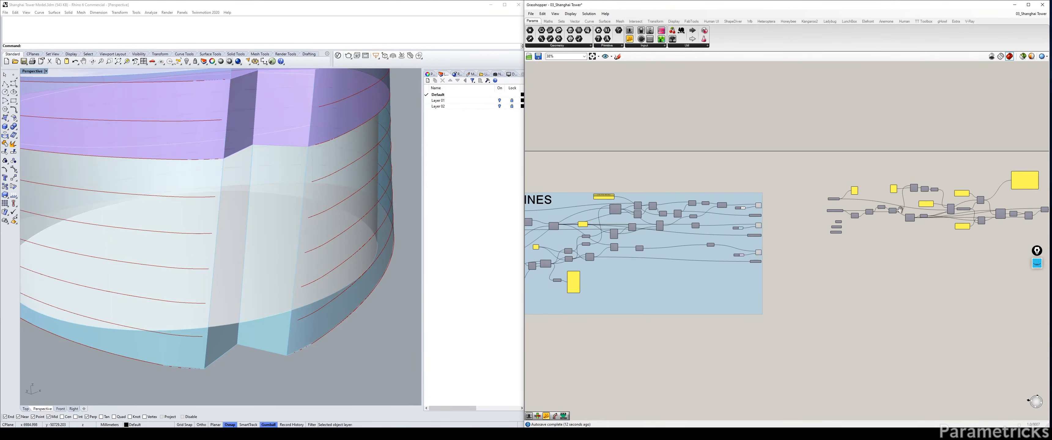
# Lower the opacity of the light-blue swatch that colours the outer wall preview
pyautogui.scroll(6, 678, 231)
pyautogui.click(647, 206)
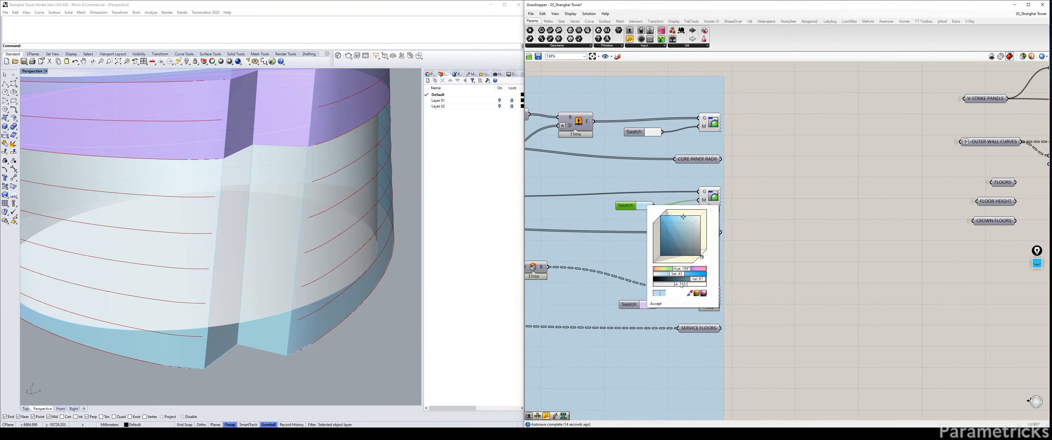
pyautogui.moveTo(681, 285); pyautogui.dragTo(670, 287)
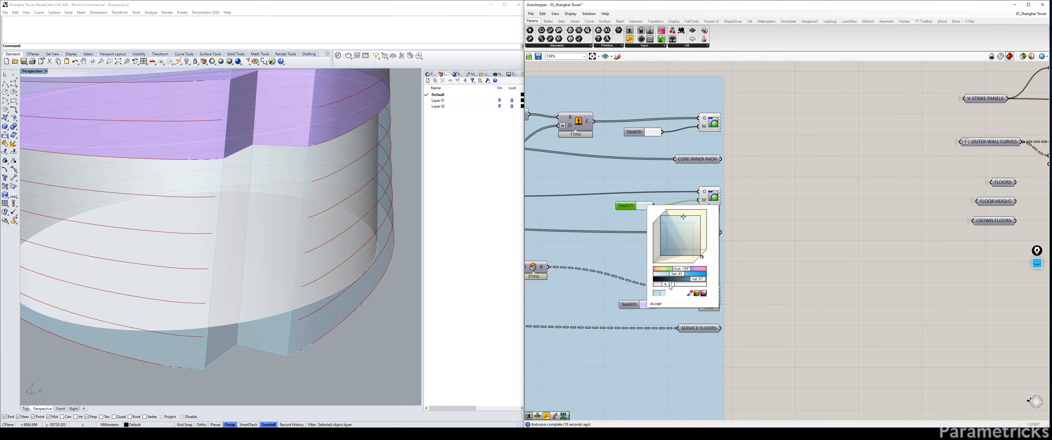
pyautogui.click(833, 271)
pyautogui.scroll(-4, 846, 270)
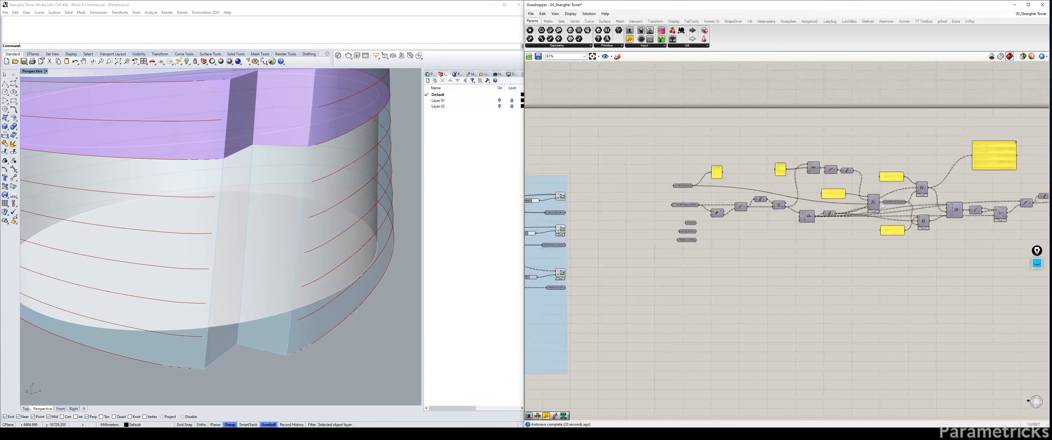
# Add a Divide Curve component after the last List Item and connect the item output to its C input
pyautogui.scroll(7, 931, 224)
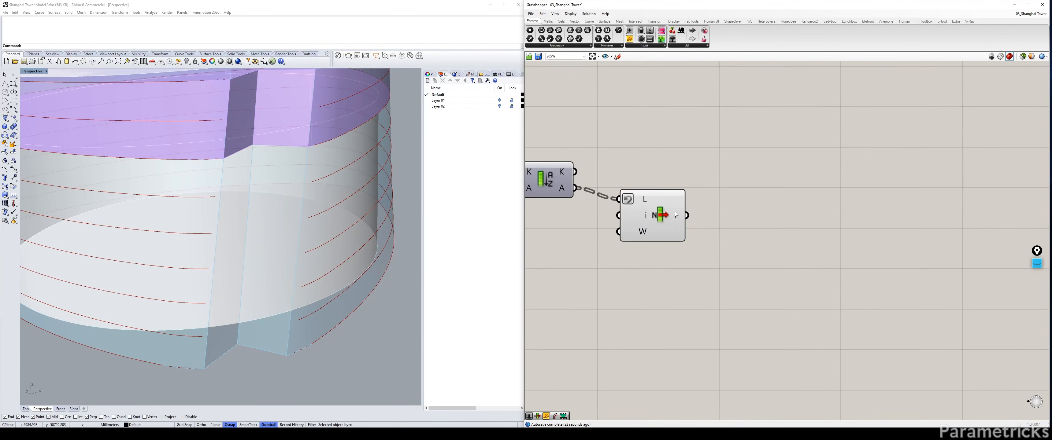
pyautogui.click(684, 209)
pyautogui.doubleClick(770, 188)
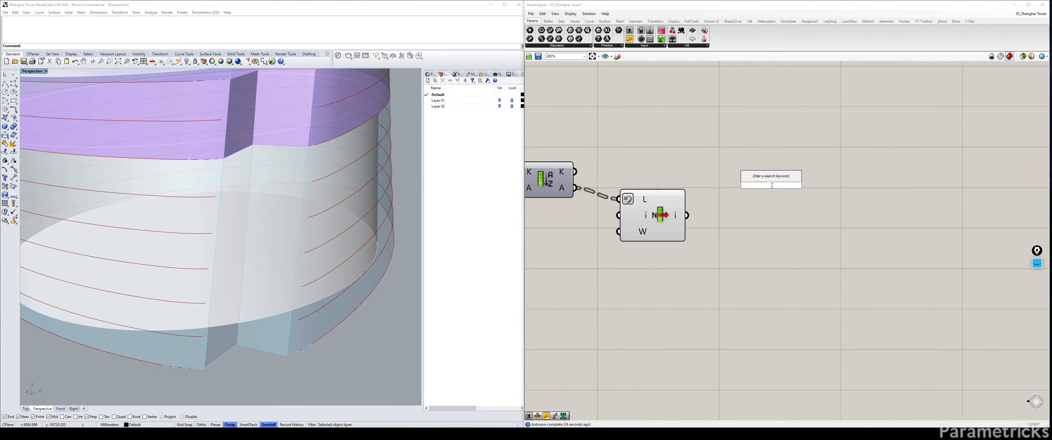
pyautogui.write('DIVIDE')
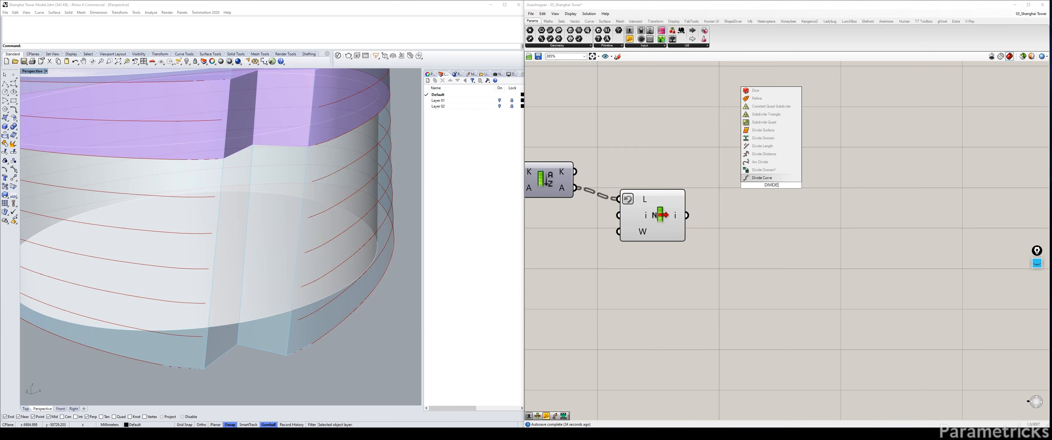
pyautogui.press('Return')
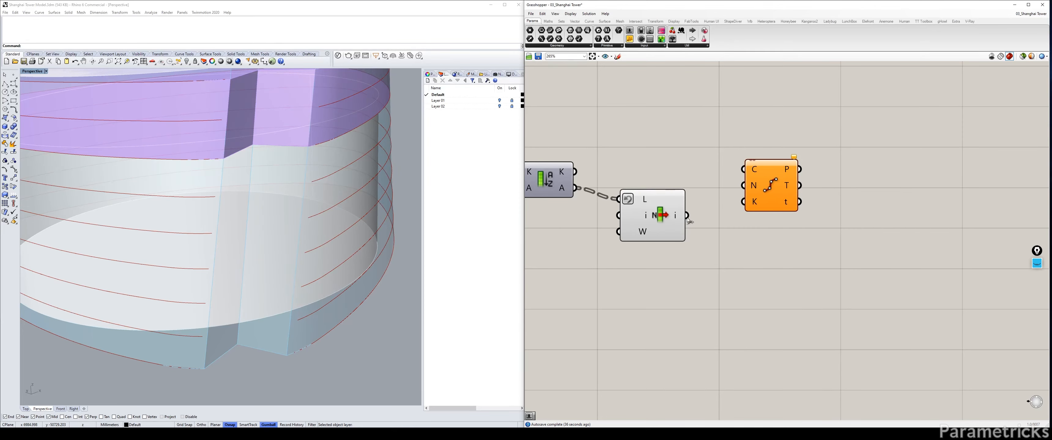
pyautogui.moveTo(686, 216); pyautogui.dragTo(772, 230)
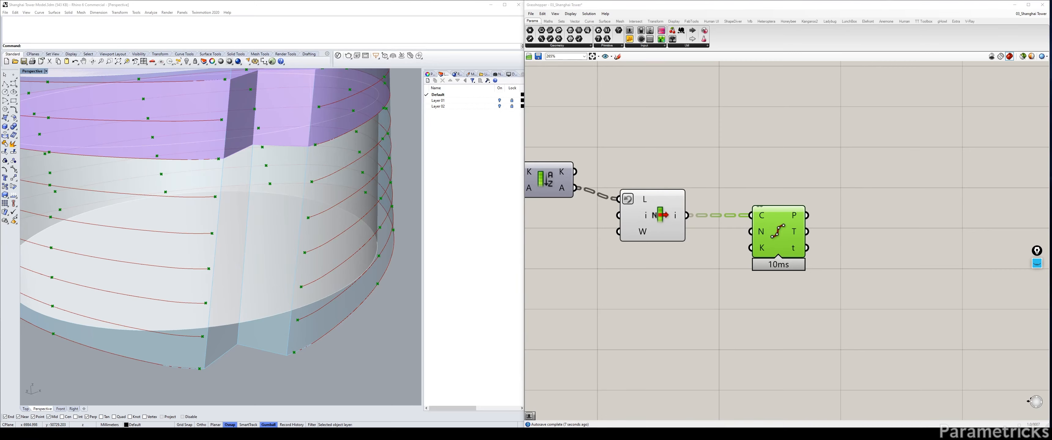
# Connect the NUMBER OF PANELS parameter to Divide Curve's N input
pyautogui.click(647, 141)
pyautogui.scroll(-5, 725, 129)
pyautogui.moveTo(535, 163); pyautogui.dragTo(587, 146, button='right')
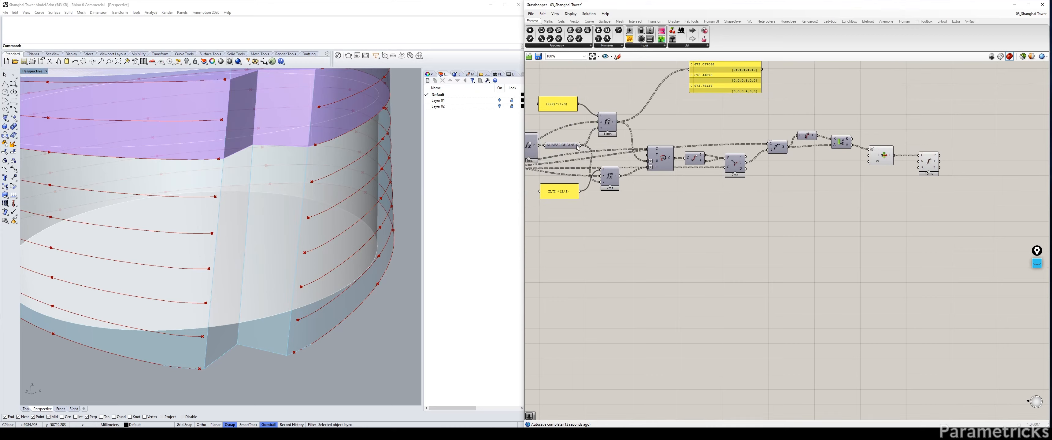
pyautogui.moveTo(583, 146); pyautogui.dragTo(920, 163)
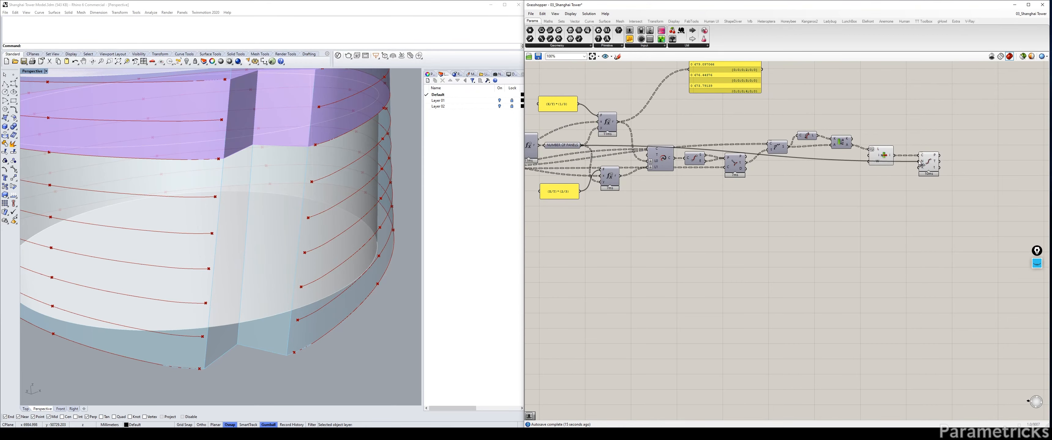
pyautogui.scroll(3, 909, 171)
pyautogui.scroll(2, 768, 168)
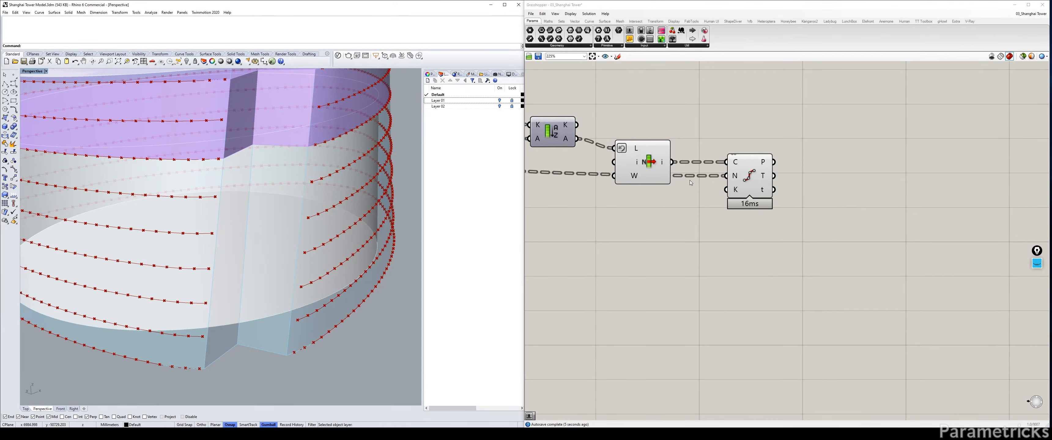
pyautogui.scroll(-2, 689, 180)
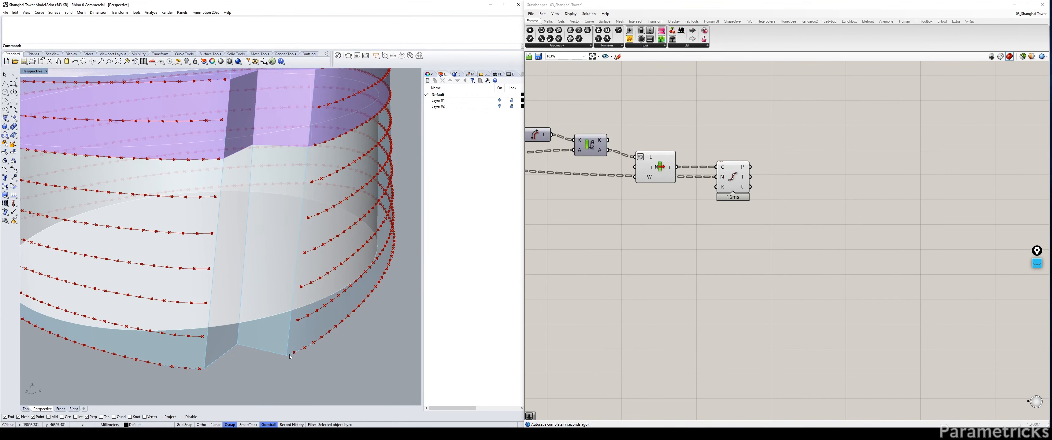
# Raise the last List Item slightly and set the expression x-1 on Divide Curve's N input
pyautogui.moveTo(664, 175); pyautogui.dragTo(657, 168)
pyautogui.rightClick(724, 178)
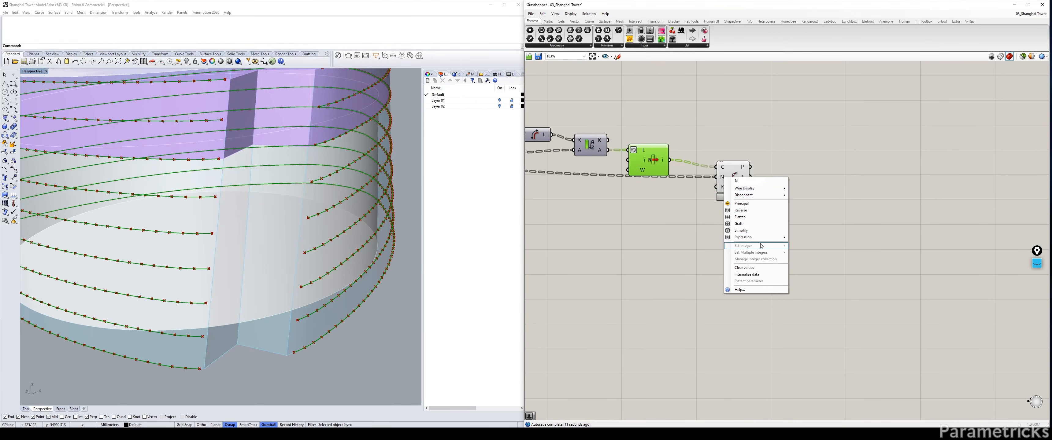
pyautogui.moveTo(743, 237)
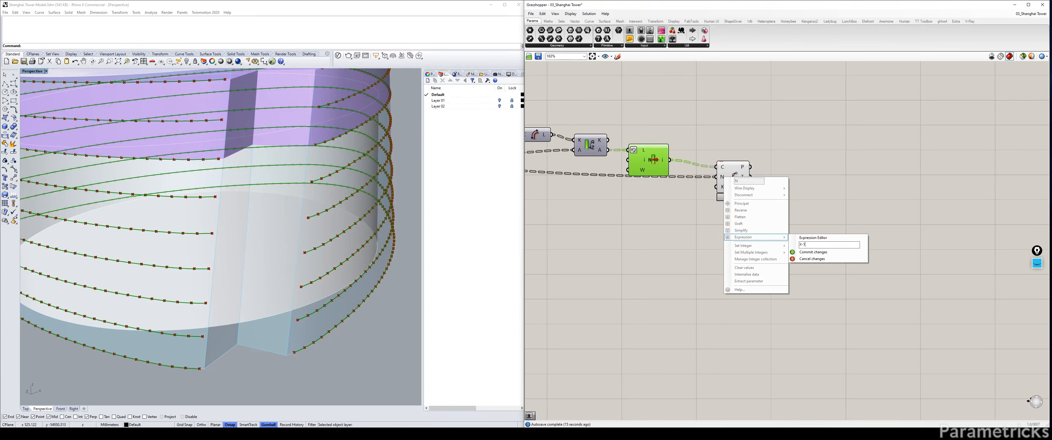
pyautogui.click(802, 250)
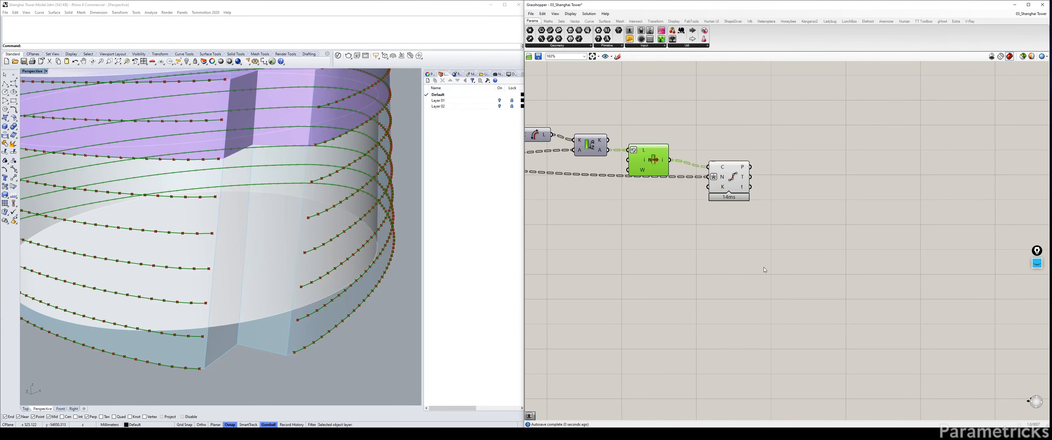
pyautogui.click(754, 267)
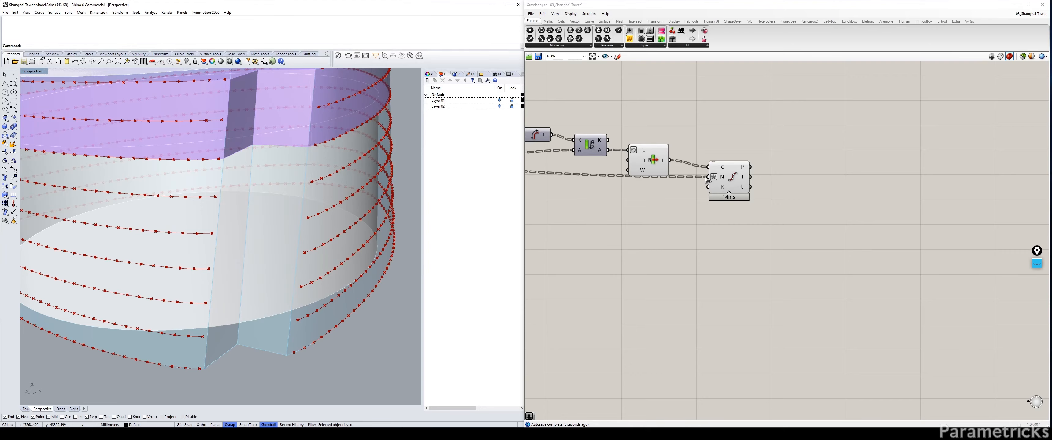
# Review the panel-width chain and tidy its end by moving Divide Curve closer to the last List Item
pyautogui.scroll(-10, 720, 159)
pyautogui.scroll(9, 633, 150)
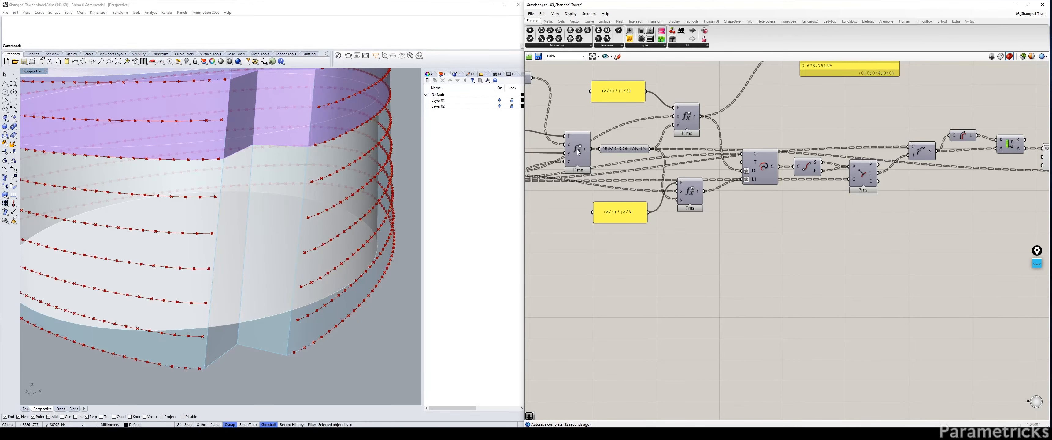
pyautogui.moveTo(578, 151); pyautogui.dragTo(573, 151)
pyautogui.moveTo(651, 150); pyautogui.dragTo(592, 159, button='right')
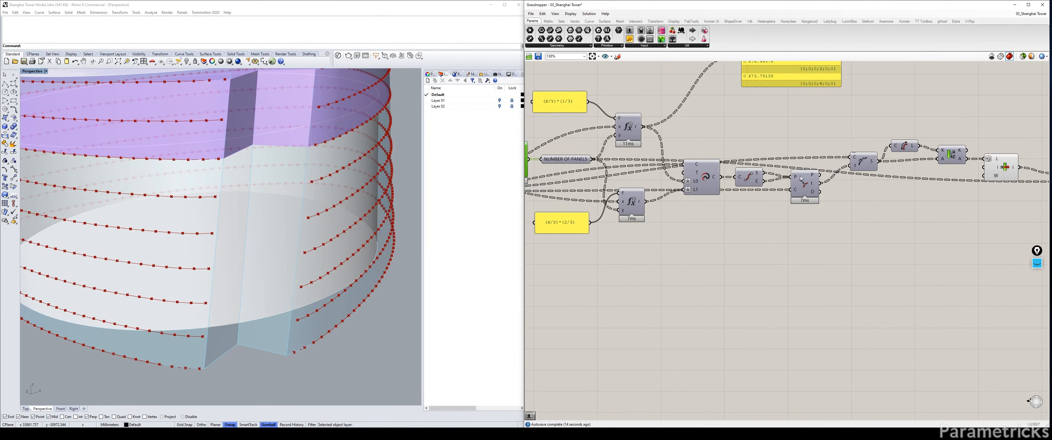
pyautogui.moveTo(871, 183); pyautogui.dragTo(685, 184, button='right')
pyautogui.moveTo(877, 183); pyautogui.dragTo(745, 195, button='right')
pyautogui.scroll(1, 745, 195)
pyautogui.moveTo(669, 178); pyautogui.dragTo(668, 166)
pyautogui.click(754, 194)
pyautogui.moveTo(754, 194); pyautogui.dragTo(727, 189)
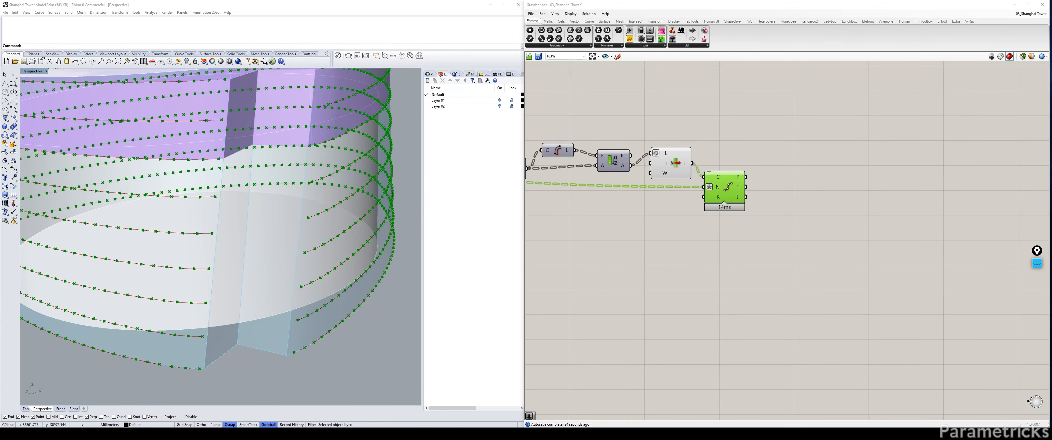
pyautogui.click(749, 149)
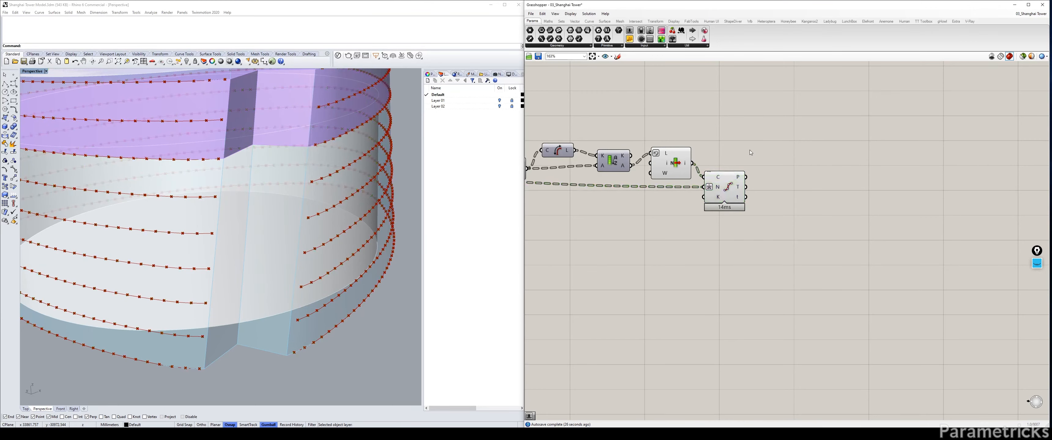
# Add a PolyLine component after Divide Curve and connect Divide Curve's T output to its V input
pyautogui.moveTo(764, 160); pyautogui.dragTo(743, 168, button='right')
pyautogui.doubleClick(742, 168)
pyautogui.write('POL')
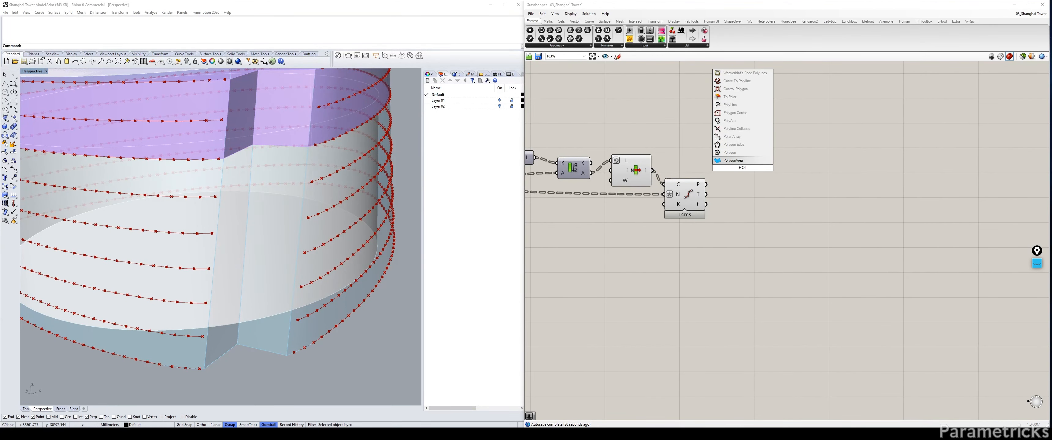
pyautogui.write('Y')
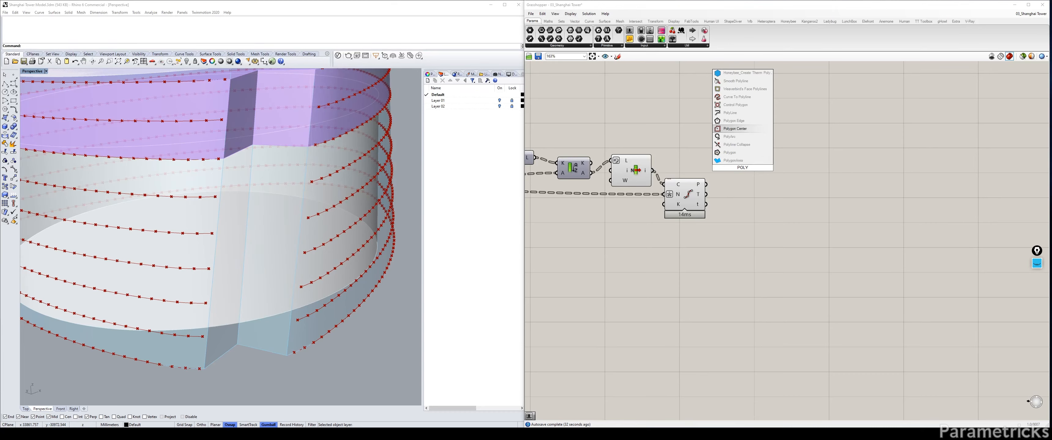
pyautogui.press('Up')
pyautogui.press('Up')
pyautogui.press('Return')
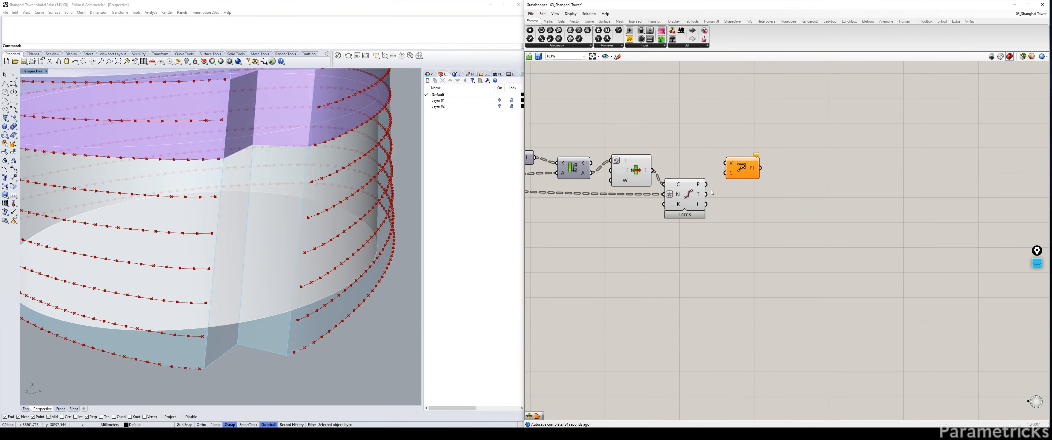
pyautogui.moveTo(705, 192); pyautogui.dragTo(726, 163)
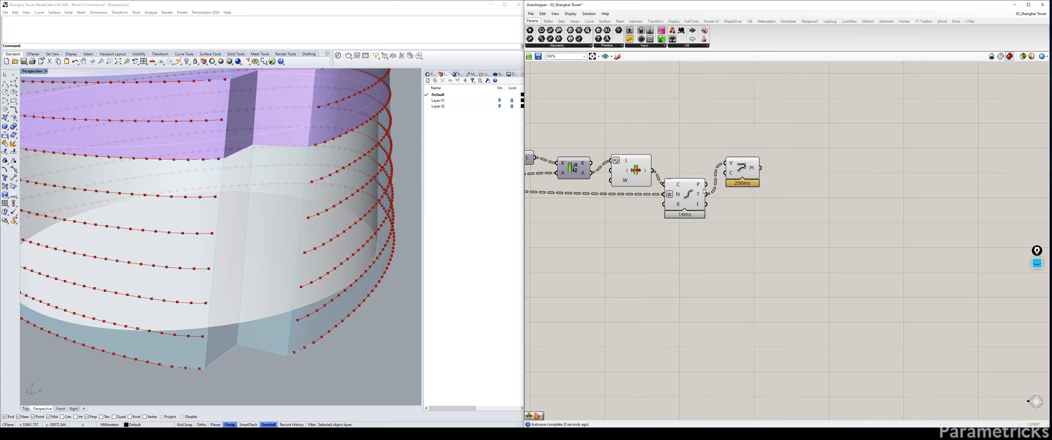
# Turn off the previews of List Item and Divide Curve, and feed PolyLine's V input from Divide Curve's P output instead
pyautogui.click(745, 172)
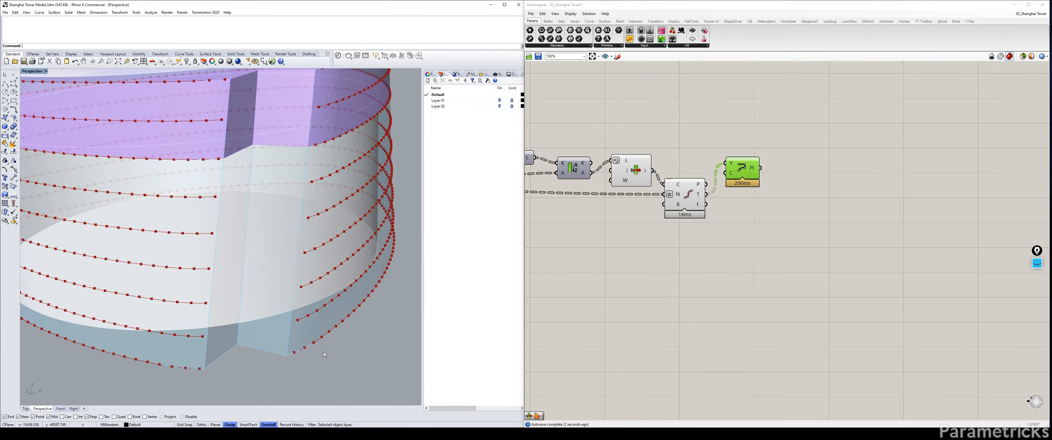
pyautogui.click(630, 174)
pyautogui.click(698, 188)
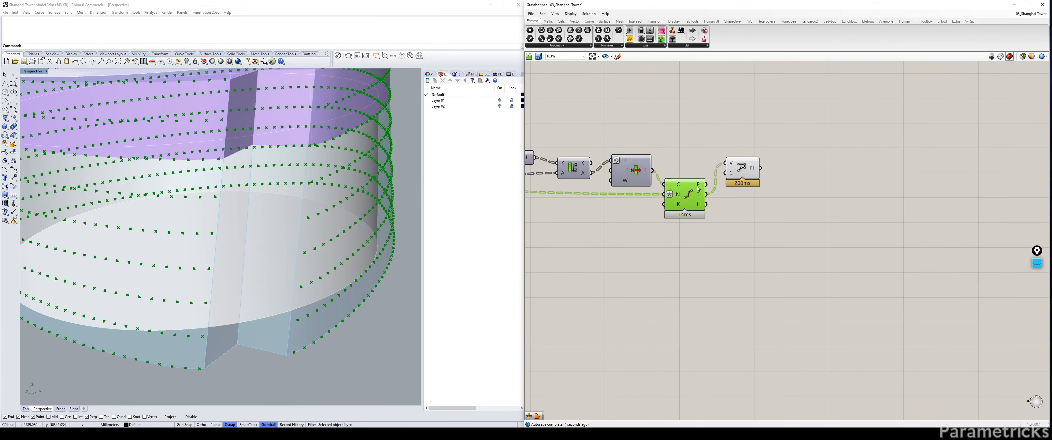
pyautogui.moveTo(706, 184); pyautogui.dragTo(751, 174)
pyautogui.hotkey('ctrl', 'q')
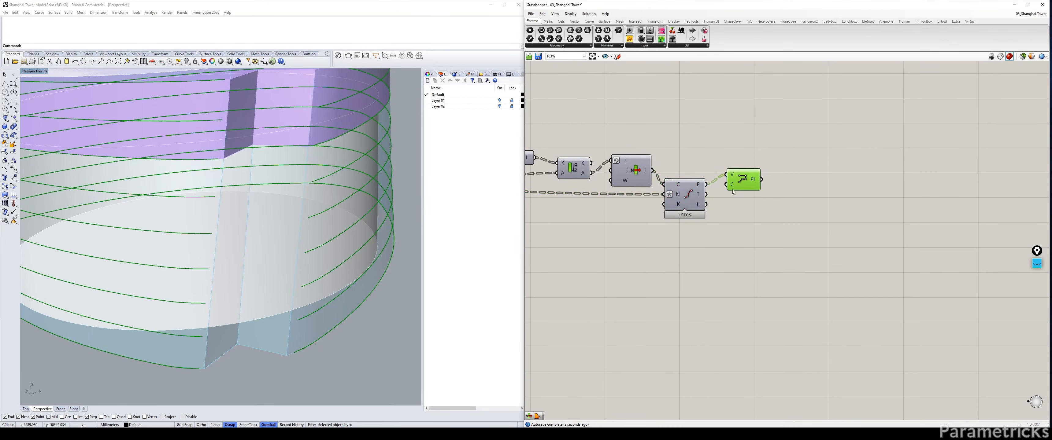
pyautogui.click(779, 187)
# Inspect the resulting polylines along the tower's height and around the notch at its base
pyautogui.moveTo(840, 204); pyautogui.dragTo(768, 172, button='right')
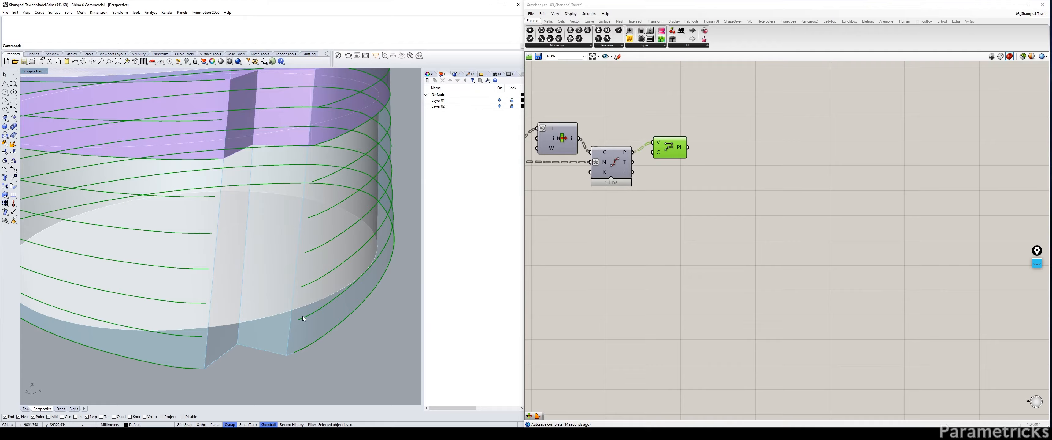
pyautogui.scroll(-10, 370, 341)
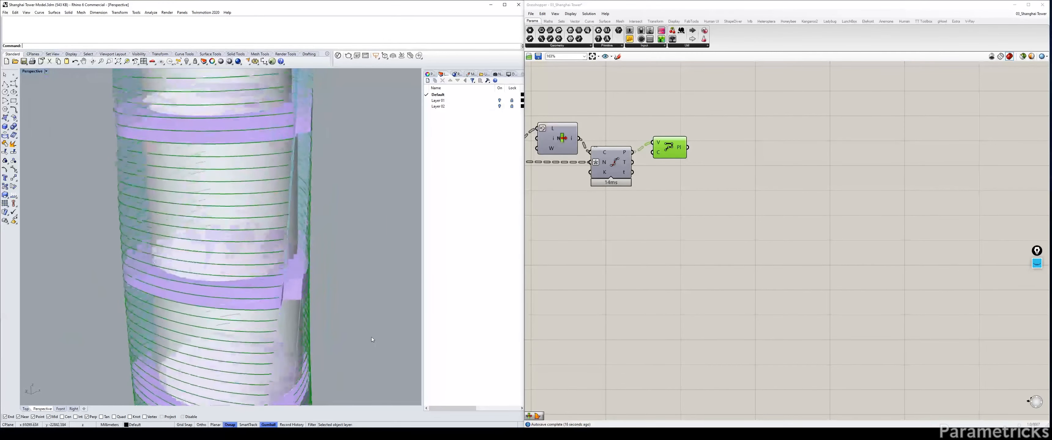
pyautogui.scroll(-5, 371, 339)
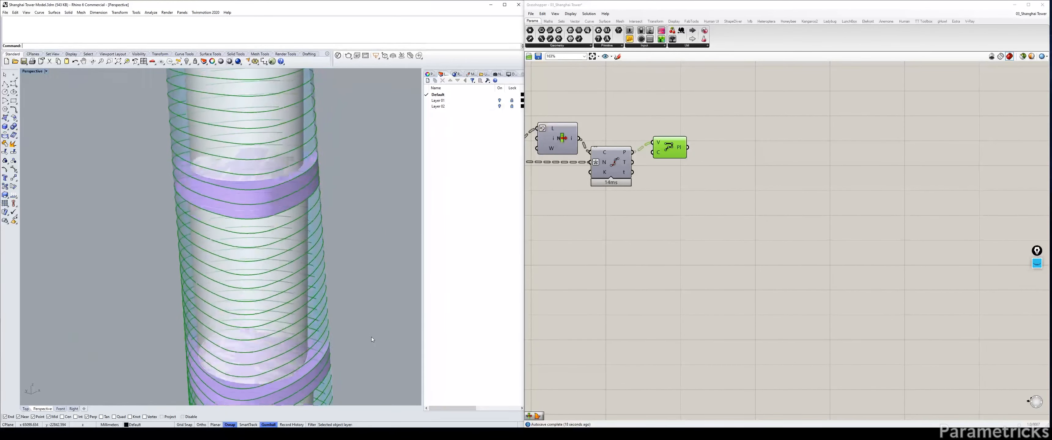
pyautogui.scroll(-5, 372, 340)
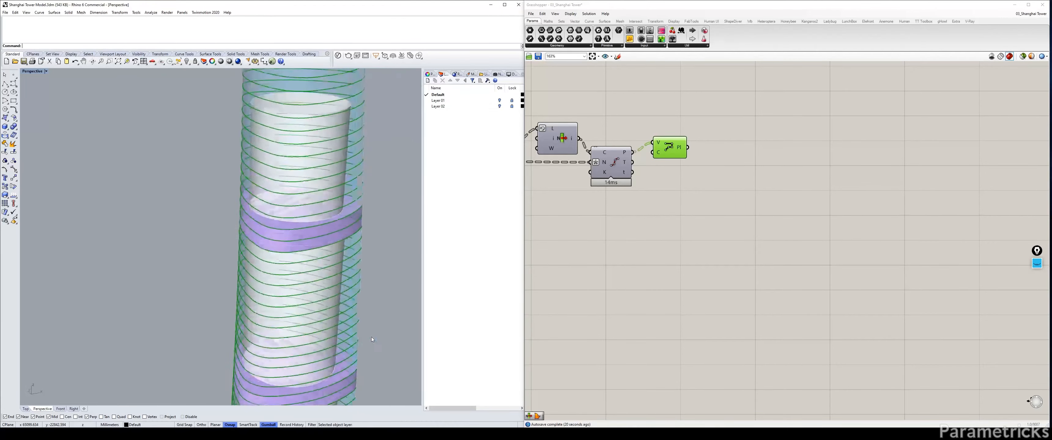
pyautogui.scroll(-5, 372, 340)
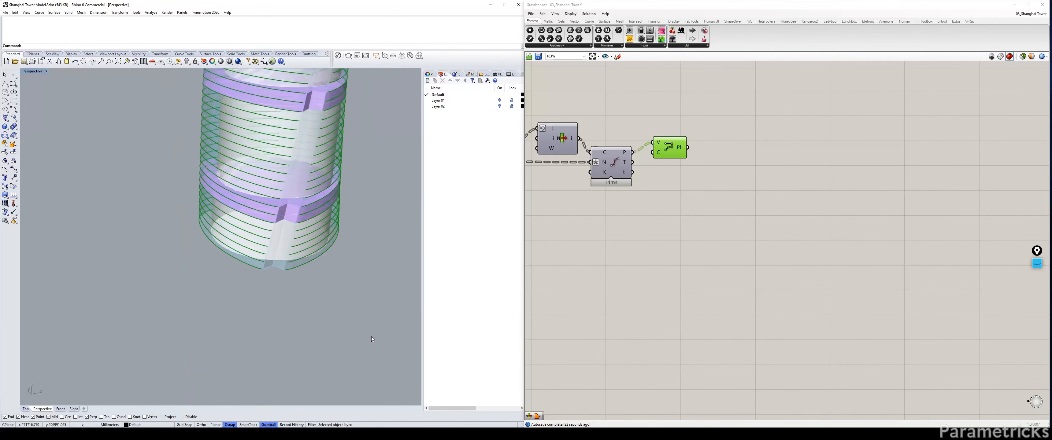
pyautogui.scroll(10, 372, 339)
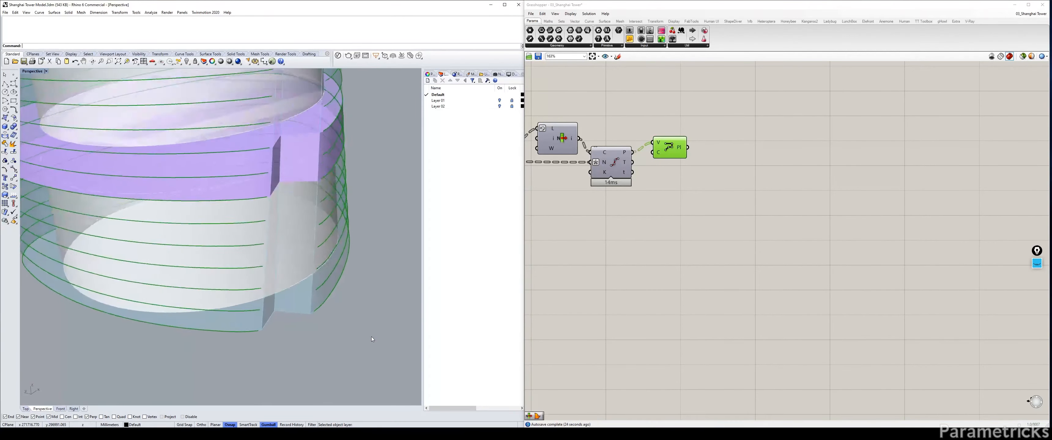
pyautogui.scroll(5, 371, 337)
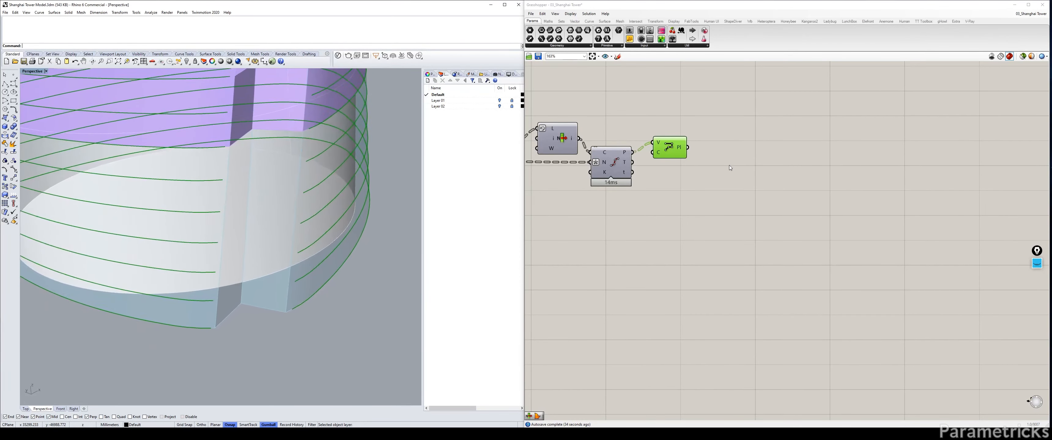
pyautogui.click(728, 168)
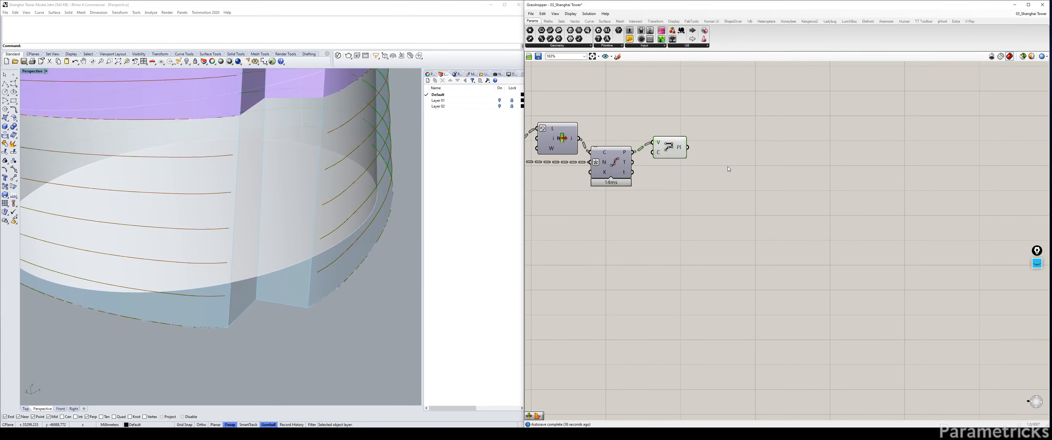
# Add a Cull Index component beside PolyLine and connect PolyLine's Pl output to its L input
pyautogui.click(345, 239)
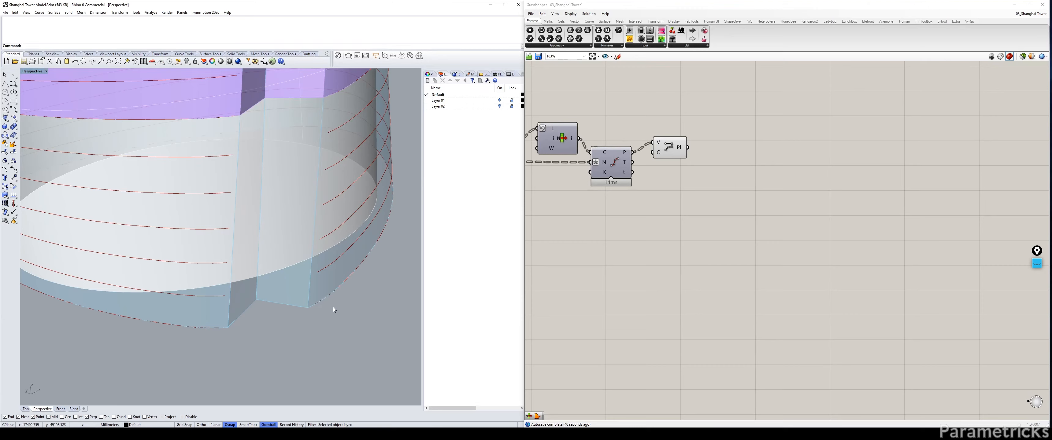
pyautogui.moveTo(296, 265); pyautogui.dragTo(296, 265, button='right')
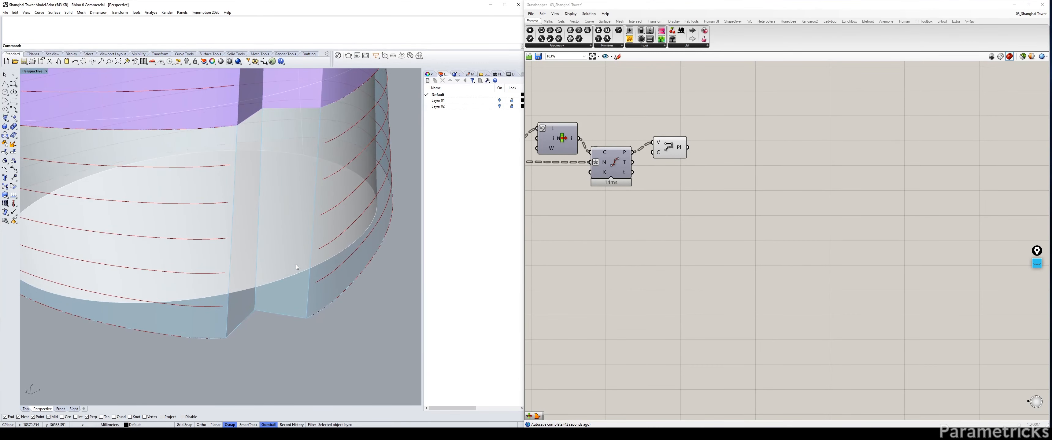
pyautogui.doubleClick(706, 187)
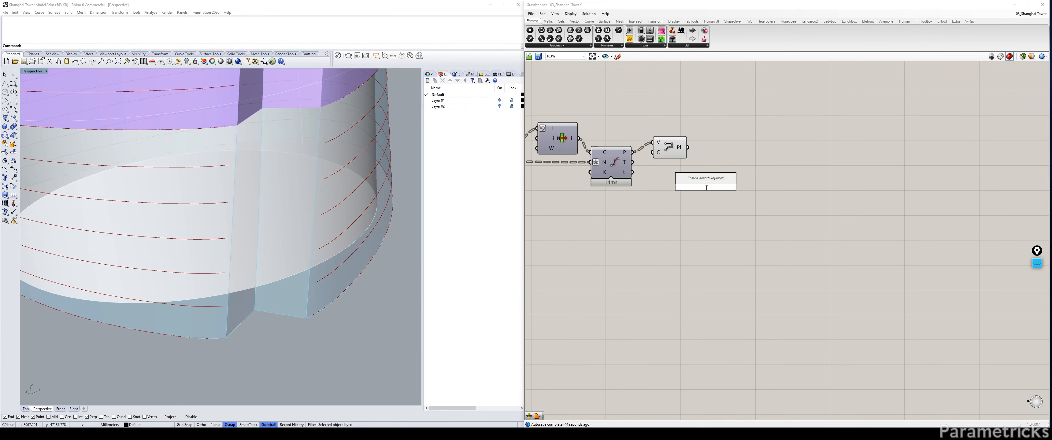
pyautogui.write('CULL IND')
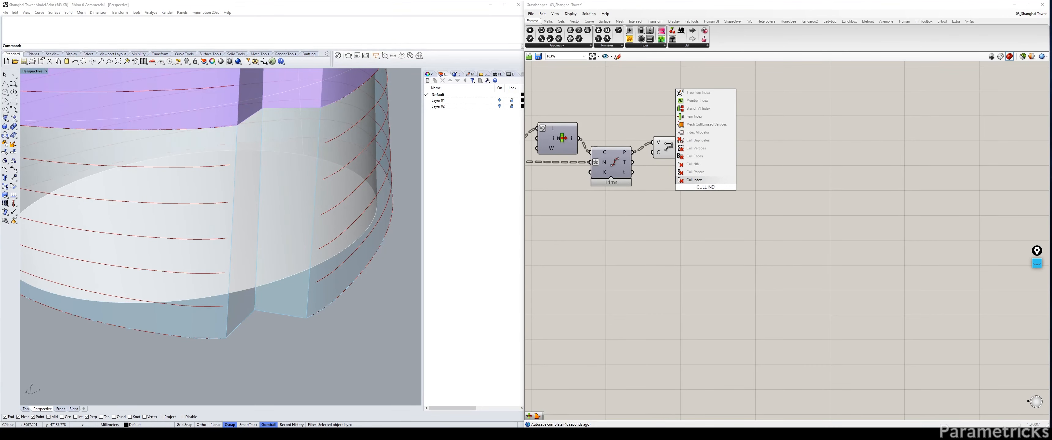
pyautogui.press('Return')
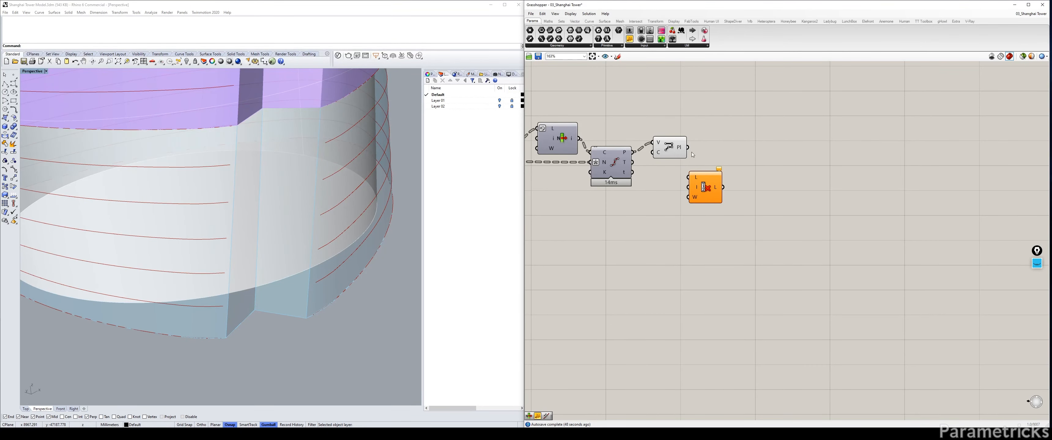
pyautogui.moveTo(688, 147); pyautogui.dragTo(689, 177)
pyautogui.moveTo(698, 186); pyautogui.dragTo(718, 154)
# Set Cull Index's I input to the integer 0 and flatten its L input
pyautogui.rightClick(718, 154)
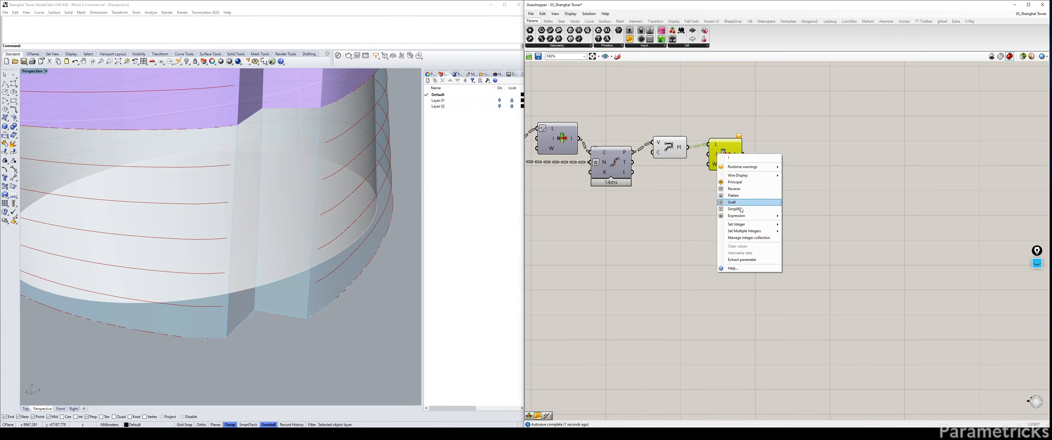
pyautogui.moveTo(747, 224)
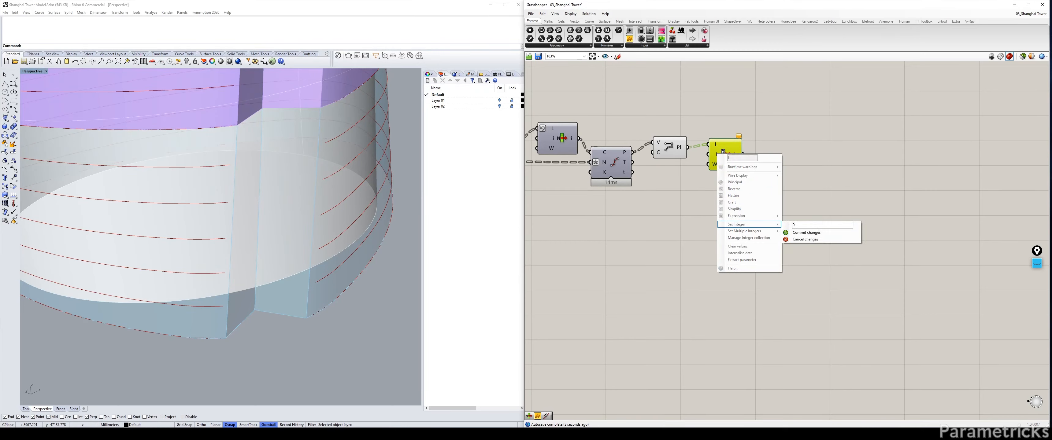
pyautogui.click(808, 233)
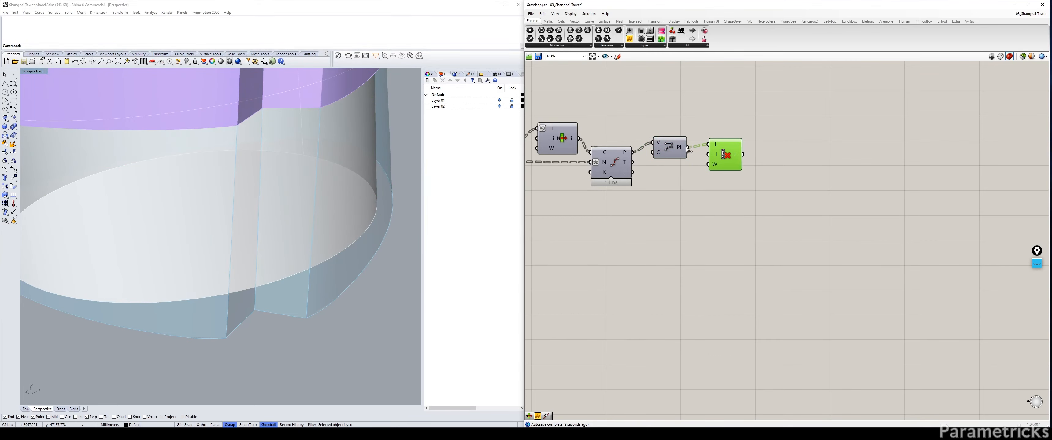
pyautogui.rightClick(716, 143)
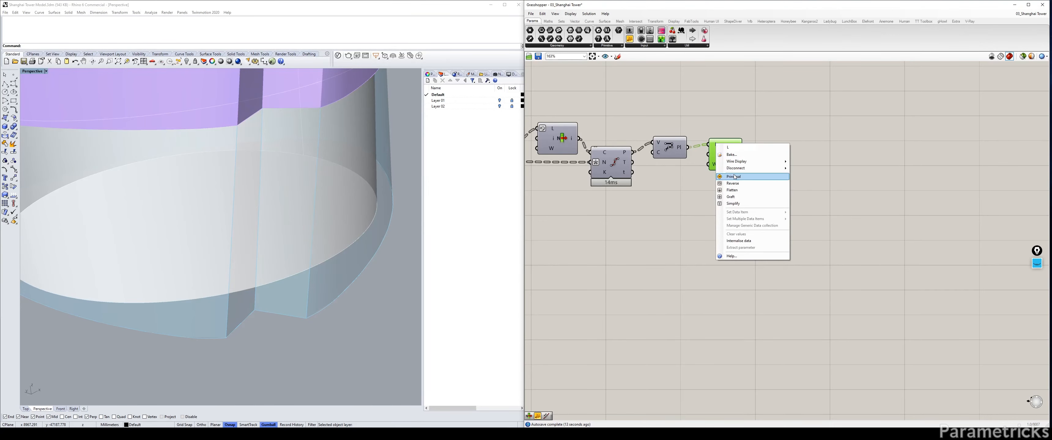
pyautogui.click(732, 190)
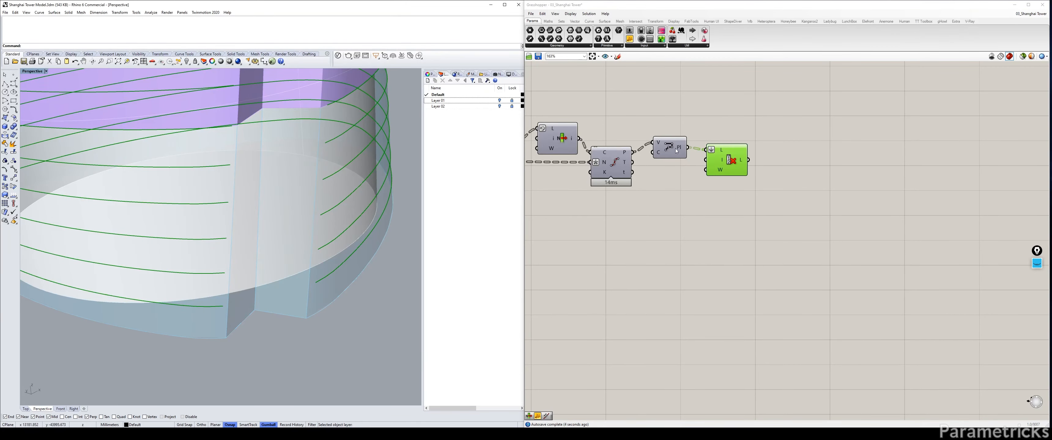
pyautogui.moveTo(678, 151)
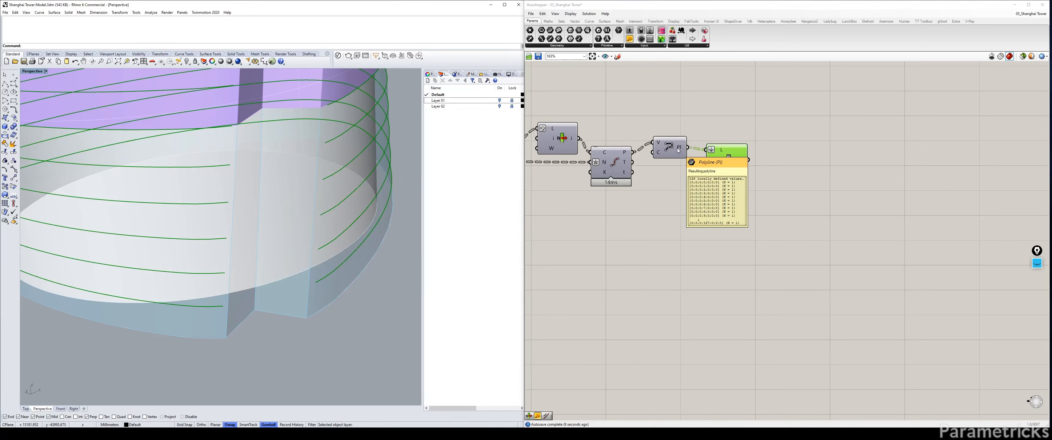
pyautogui.moveTo(776, 154); pyautogui.dragTo(680, 179, button='right')
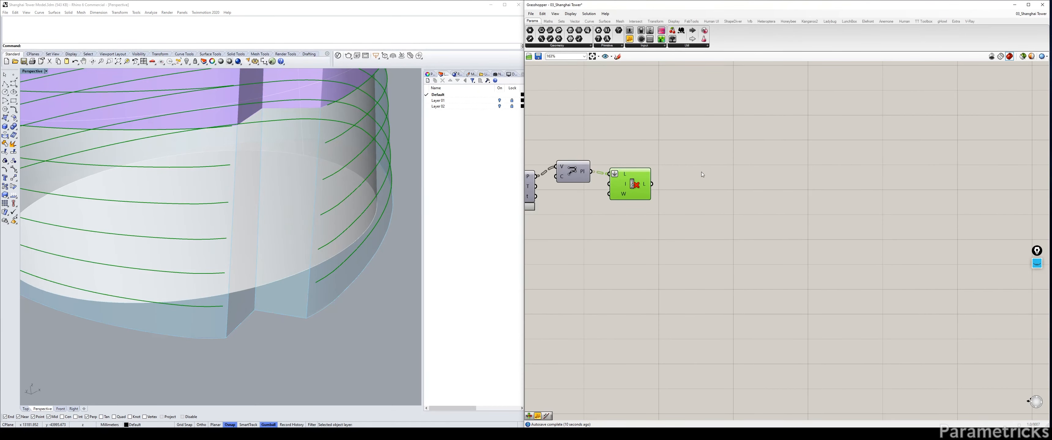
# Add an Extrude component after Cull Index
pyautogui.doubleClick(701, 172)
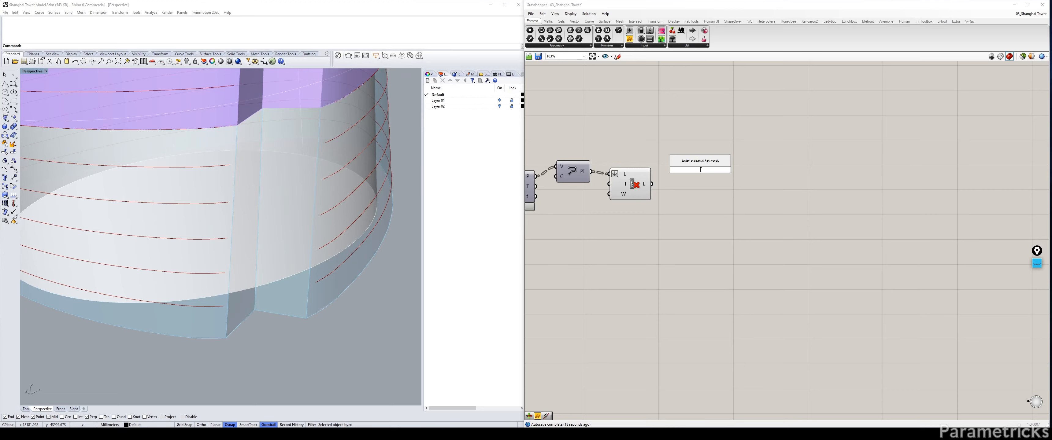
pyautogui.write('extrude')
pyautogui.press('Return')
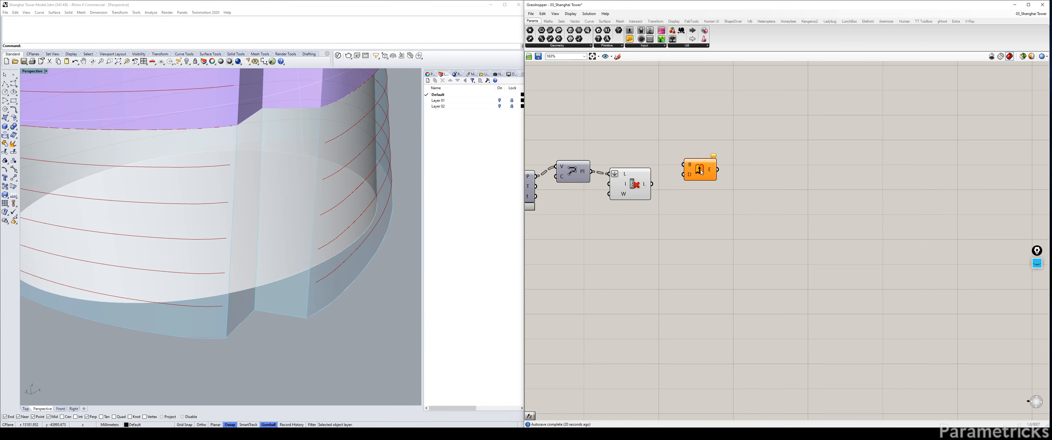
pyautogui.moveTo(701, 171); pyautogui.dragTo(712, 181)
# Add a Unit Z component below Cull Index and connect its V output to Extrude's D input
pyautogui.doubleClick(662, 139)
pyautogui.write('z')
pyautogui.press('Return')
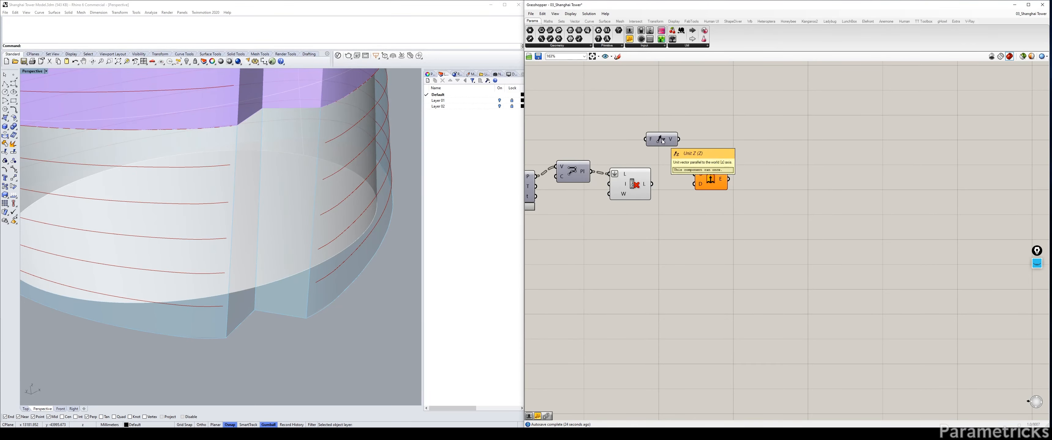
pyautogui.moveTo(678, 141); pyautogui.dragTo(694, 184)
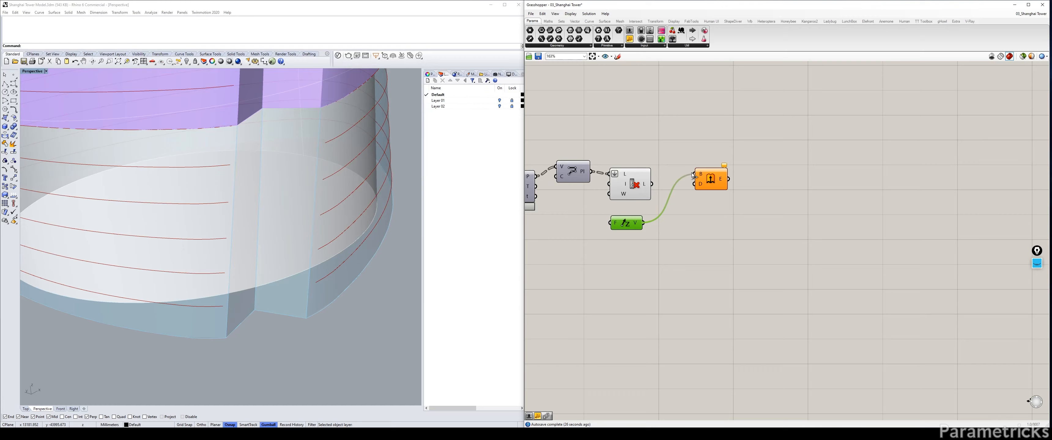
# Try to feed Unit Z's F input from the FLOOR HEIGHT parameter at the start of the definition
pyautogui.scroll(-5, 594, 164)
pyautogui.scroll(4, 594, 164)
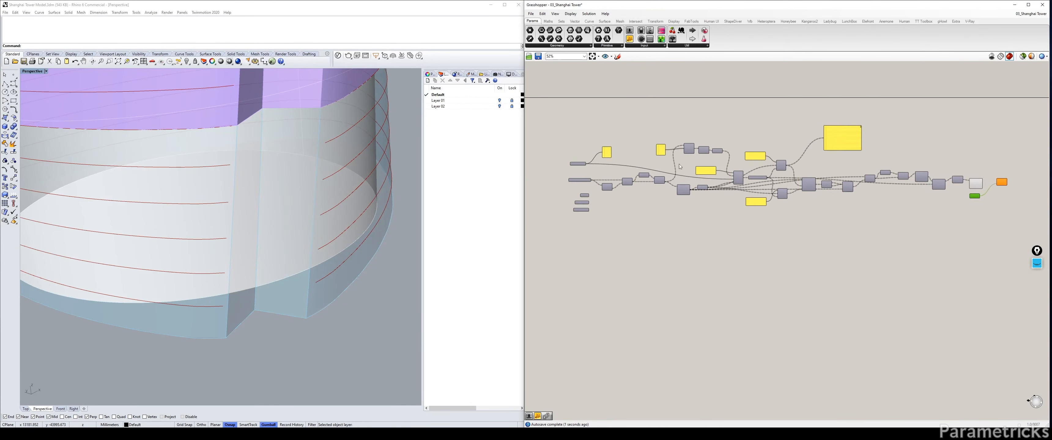
pyautogui.moveTo(593, 193); pyautogui.dragTo(592, 185, button='right')
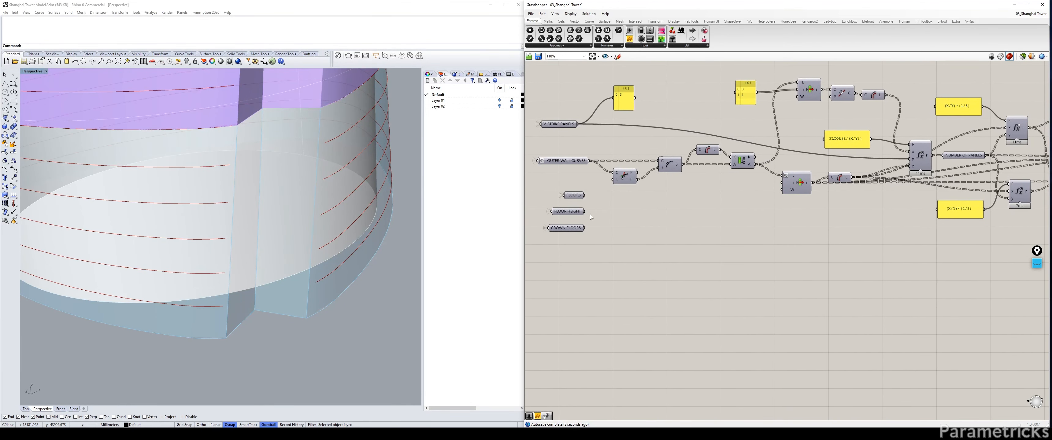
pyautogui.moveTo(585, 213); pyautogui.dragTo(1013, 214)
pyautogui.scroll(-3, 768, 234)
pyautogui.scroll(1, 1008, 211)
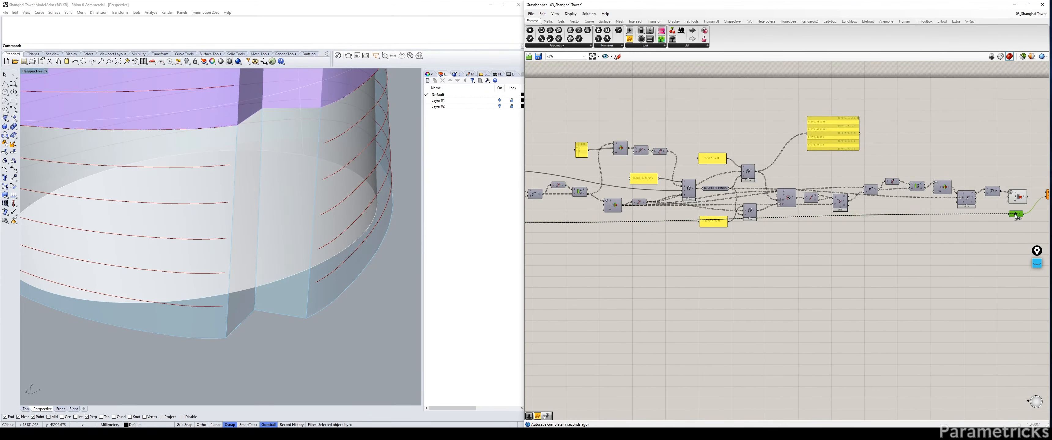
# Connect the FLOOR HEIGHT parameter to Unit Z's F input
pyautogui.scroll(-3, 672, 225)
pyautogui.moveTo(549, 233); pyautogui.dragTo(640, 206, button='right')
pyautogui.scroll(7, 648, 195)
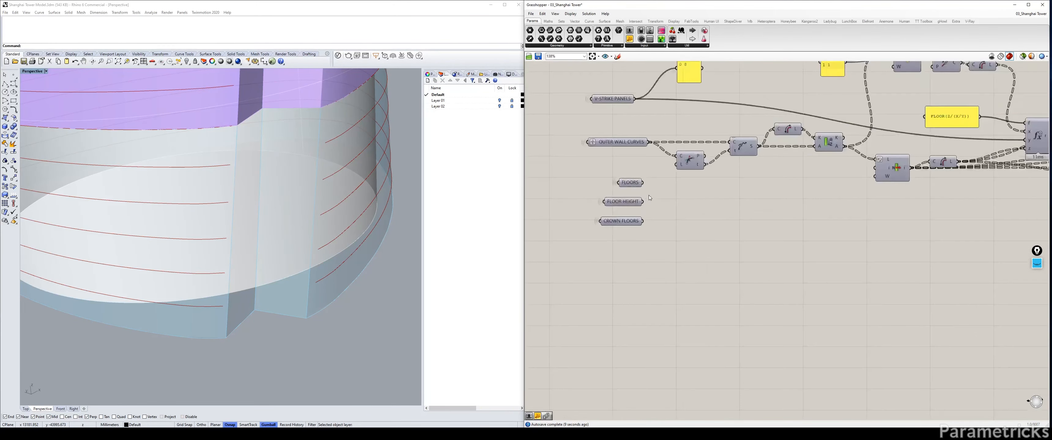
pyautogui.scroll(-3, 675, 204)
pyautogui.moveTo(643, 201); pyautogui.dragTo(1017, 190)
pyautogui.scroll(-5, 1046, 196)
pyautogui.scroll(8, 1043, 191)
pyautogui.scroll(5, 1044, 191)
pyautogui.scroll(-9, 1044, 187)
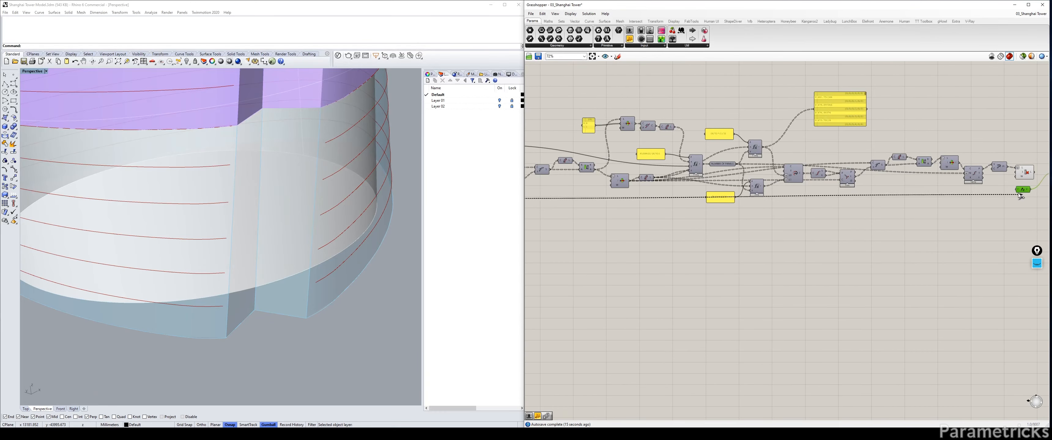
# Connect Cull Index's L output to Extrude's B input, and open the options of Extrude's D input
pyautogui.moveTo(990, 193); pyautogui.dragTo(616, 197, button='right')
pyautogui.scroll(5, 687, 194)
pyautogui.click(687, 194)
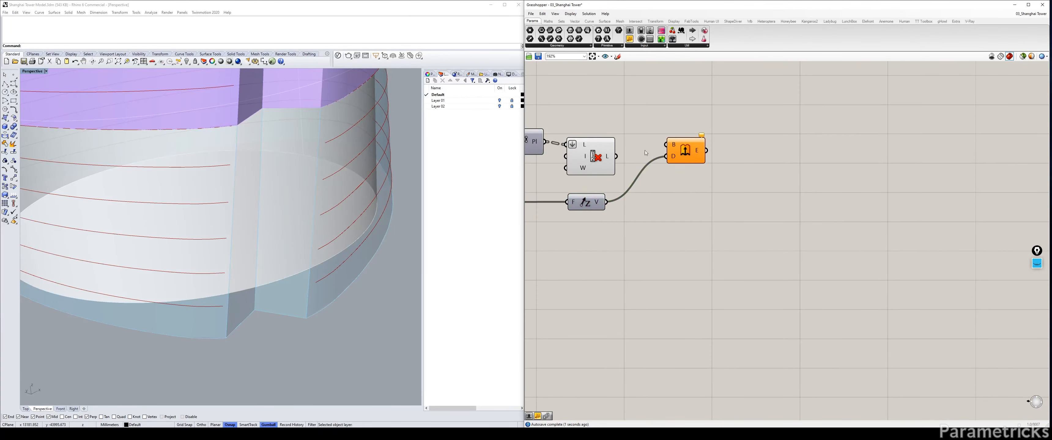
pyautogui.moveTo(616, 156); pyautogui.dragTo(670, 146)
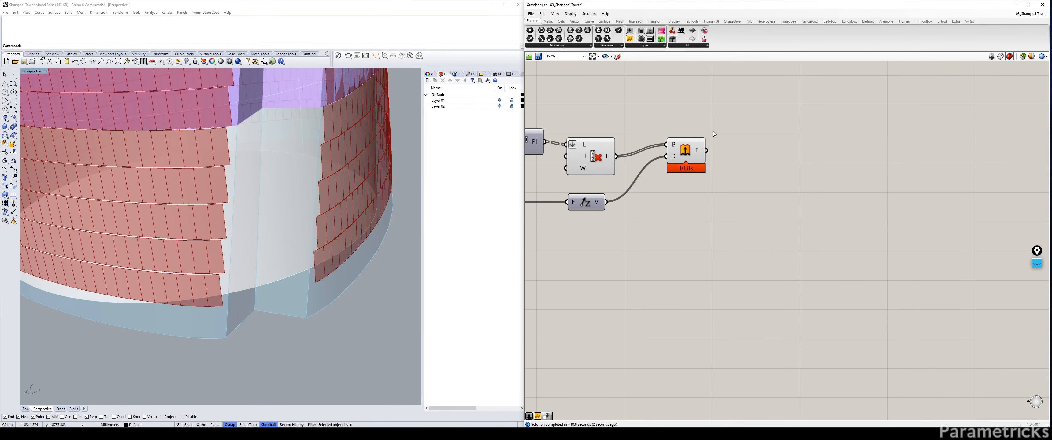
pyautogui.rightClick(671, 156)
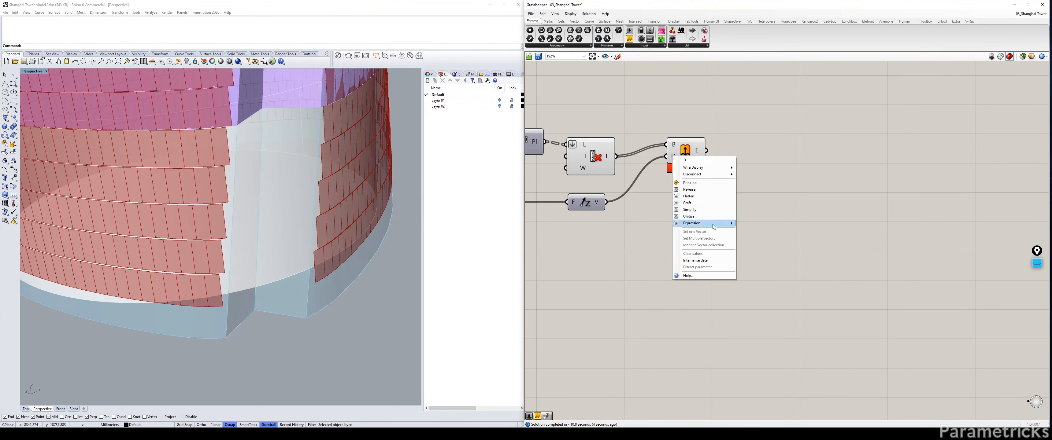
# Reverse the panel extrusion by adding the expression -x to the Extrude component's direction input
pyautogui.moveTo(718, 223)
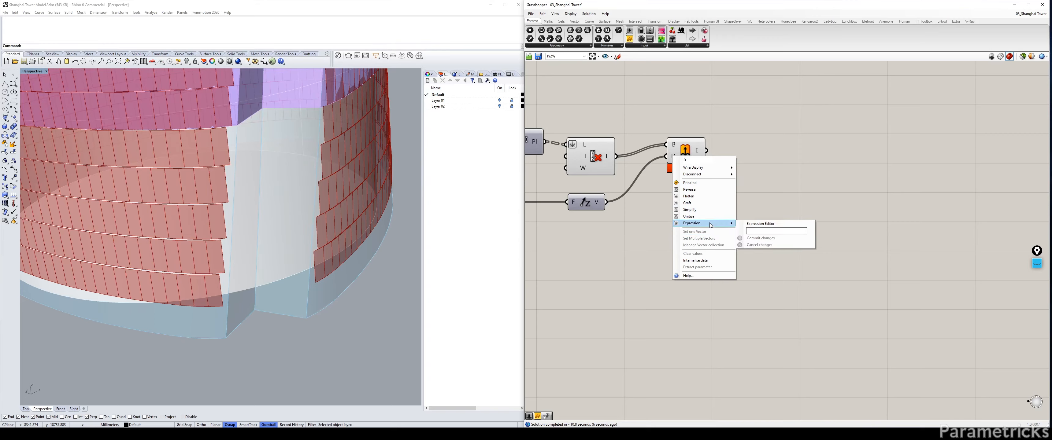
pyautogui.click(766, 232)
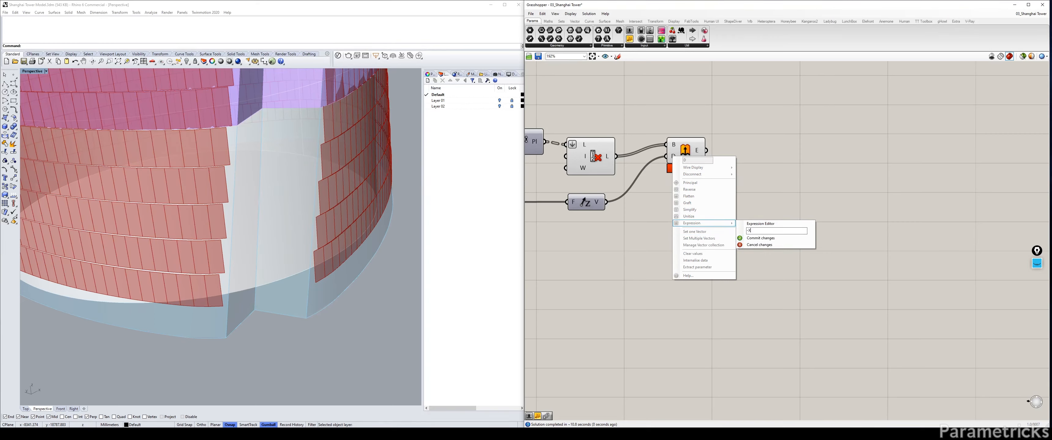
pyautogui.click(744, 238)
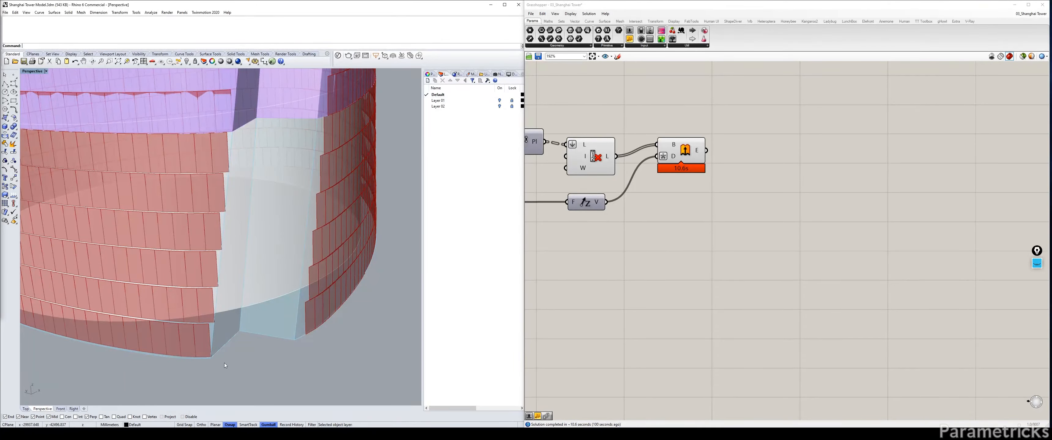
pyautogui.scroll(5, 211, 355)
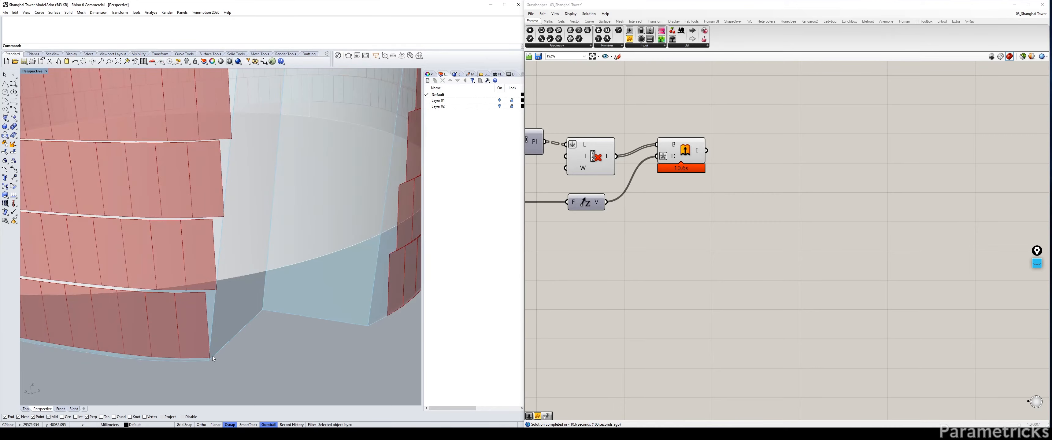
pyautogui.scroll(-5, 212, 356)
pyautogui.scroll(3, 252, 331)
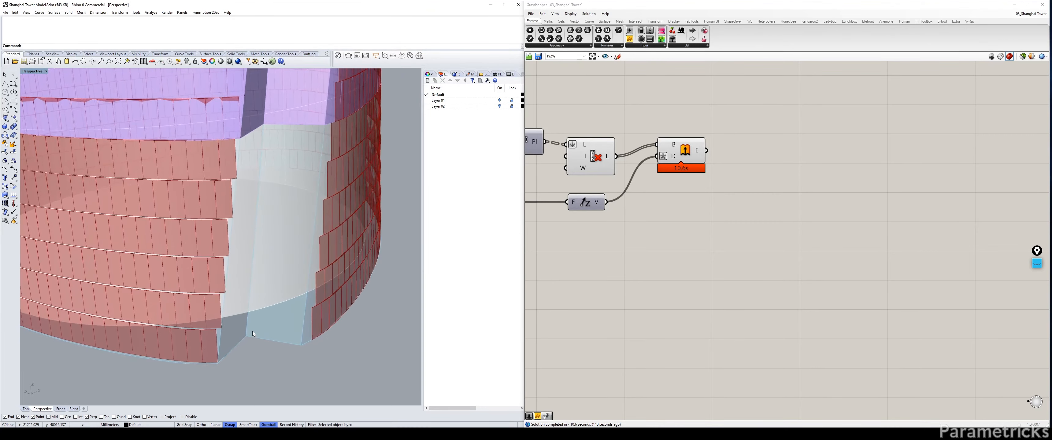
pyautogui.scroll(-2, 271, 327)
# Add a Brep Wireframe component and feed it the Extrude component's output
pyautogui.scroll(-4, 604, 230)
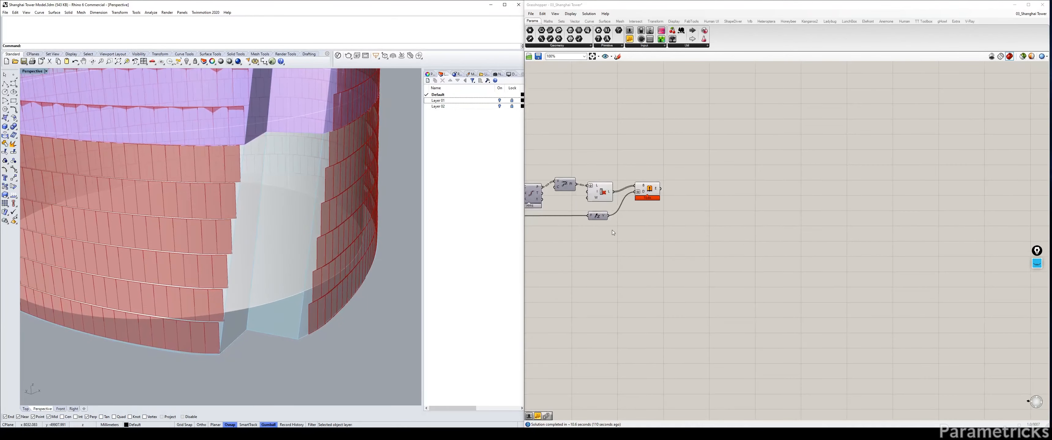
pyautogui.moveTo(662, 216); pyautogui.dragTo(866, 200, button='right')
pyautogui.moveTo(620, 192); pyautogui.dragTo(538, 191, button='right')
pyautogui.scroll(4, 770, 175)
pyautogui.doubleClick(857, 194)
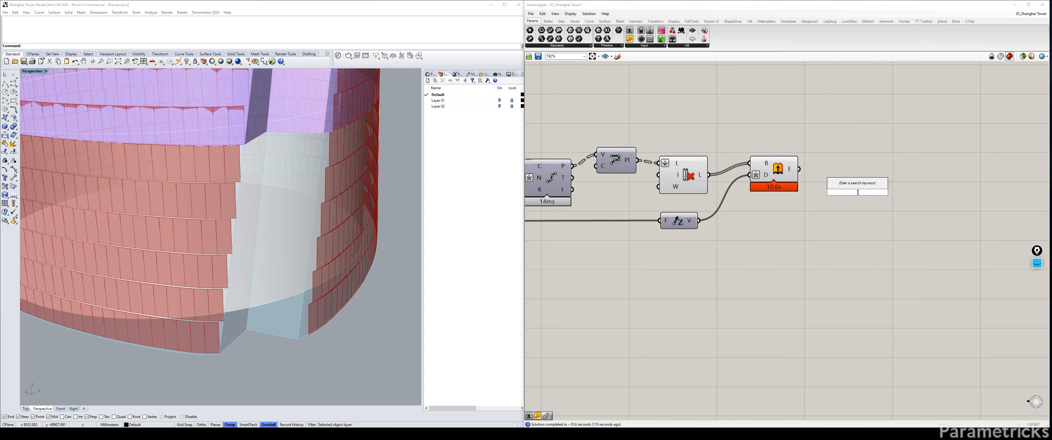
pyautogui.write('MES')
pyautogui.press('BackSpace')
pyautogui.press('BackSpace')
pyautogui.press('BackSpace')
pyautogui.write('BREP')
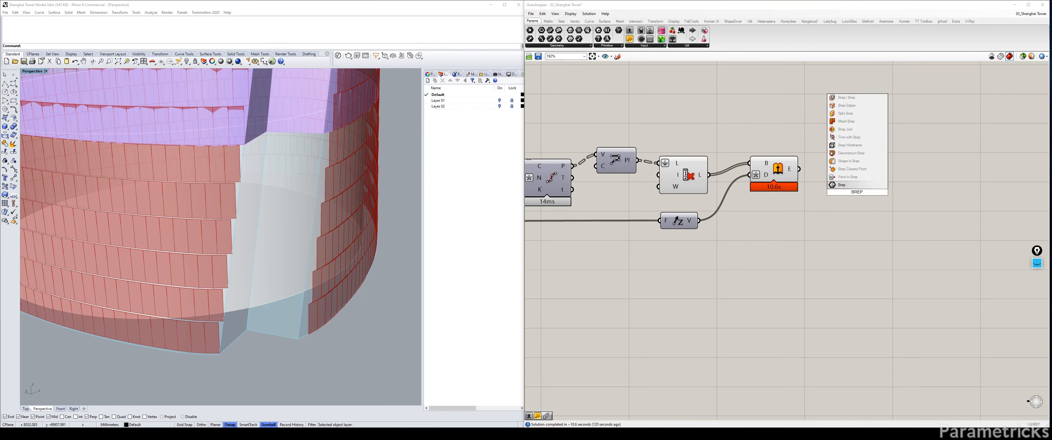
pyautogui.write(' WIRE')
pyautogui.click(849, 177)
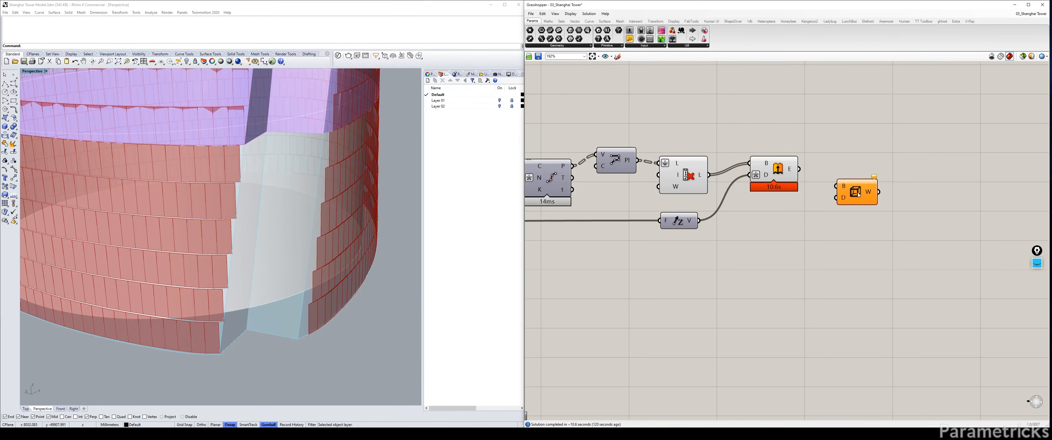
pyautogui.moveTo(799, 169); pyautogui.dragTo(837, 186)
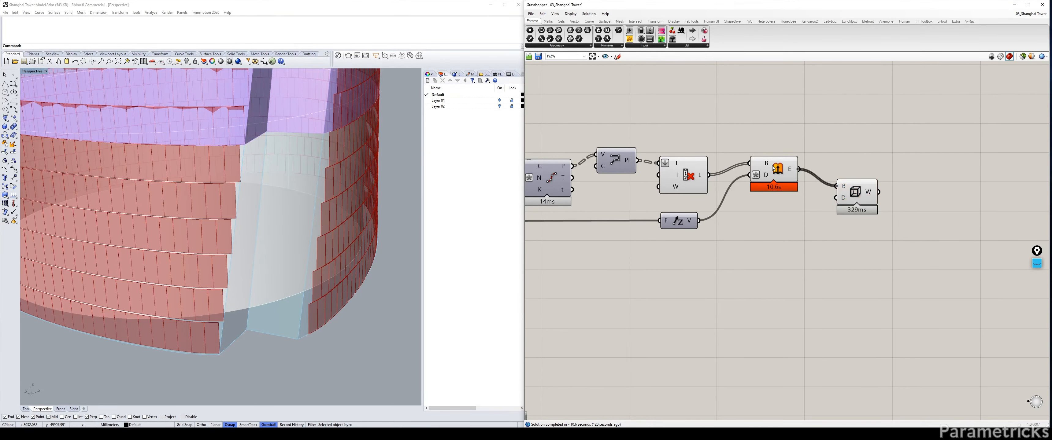
# Hide the Extrude component's preview and move the Brep Wireframe component up beside it
pyautogui.click(782, 173)
pyautogui.hotkey('ctrl', 'q')
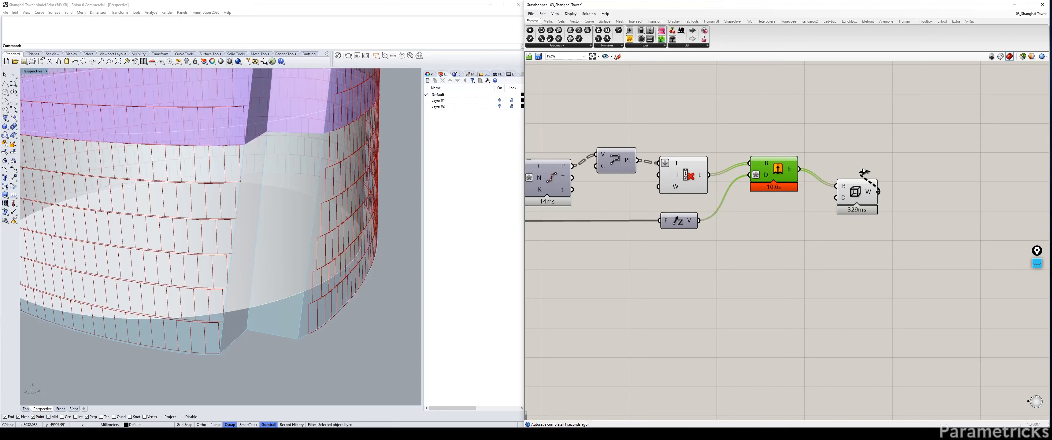
pyautogui.moveTo(865, 196); pyautogui.dragTo(862, 163)
pyautogui.click(840, 220)
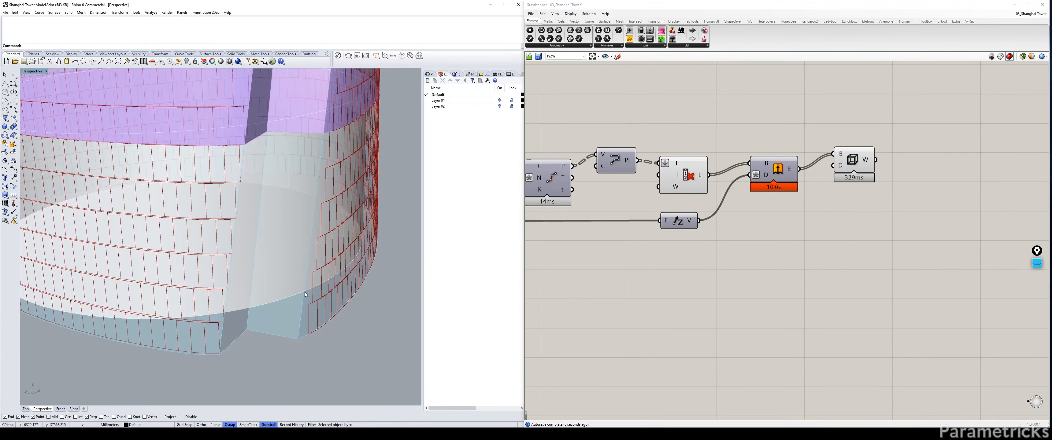
# Try swapping the (X/Y)*(1/3) and (X/Y)*(2/3) formula panels between the two Expression components
pyautogui.scroll(-2, 710, 226)
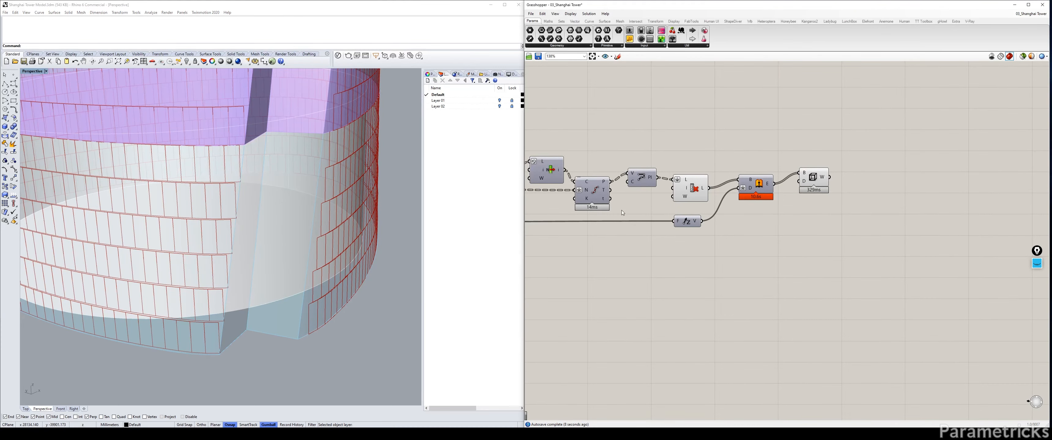
pyautogui.moveTo(567, 227); pyautogui.dragTo(864, 199, button='right')
pyautogui.moveTo(572, 190); pyautogui.dragTo(785, 227, button='right')
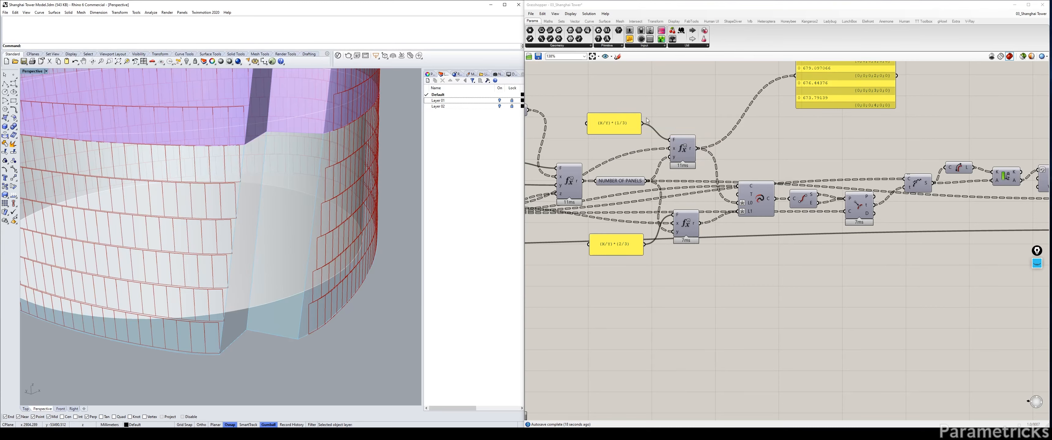
pyautogui.moveTo(642, 123); pyautogui.dragTo(672, 214)
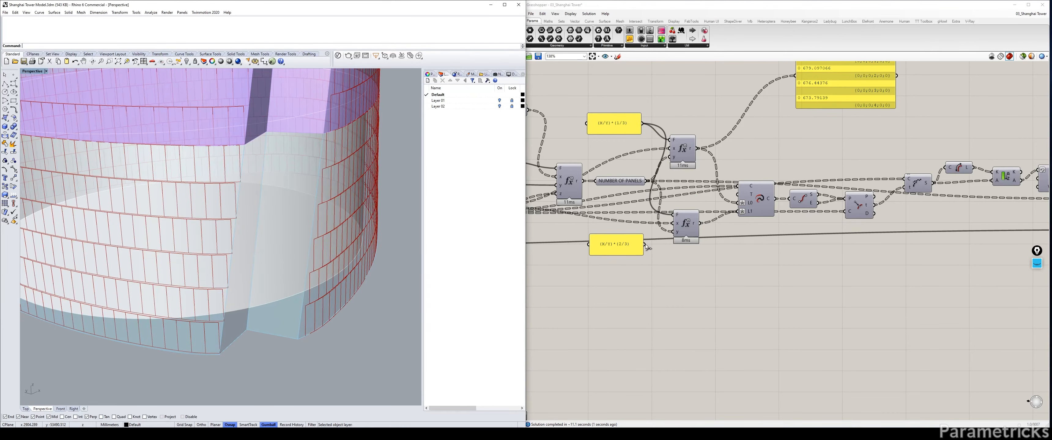
pyautogui.moveTo(644, 245); pyautogui.dragTo(671, 140)
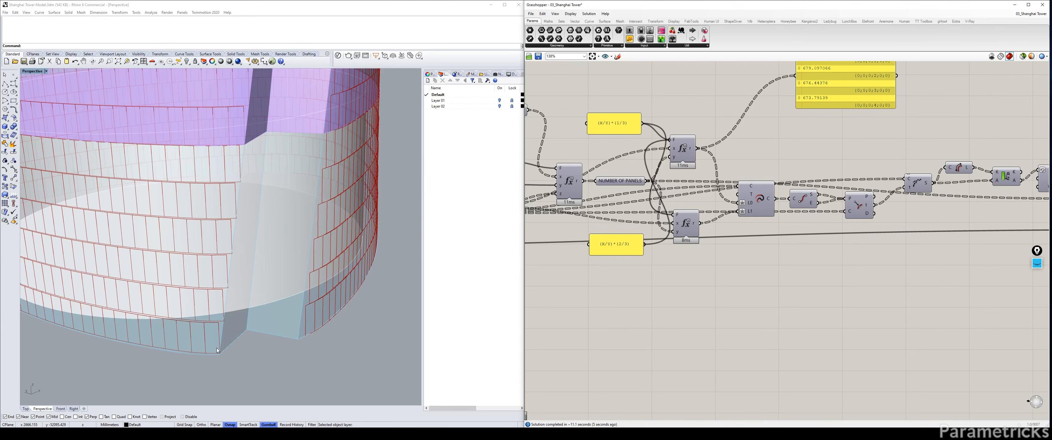
pyautogui.moveTo(671, 229); pyautogui.dragTo(669, 140)
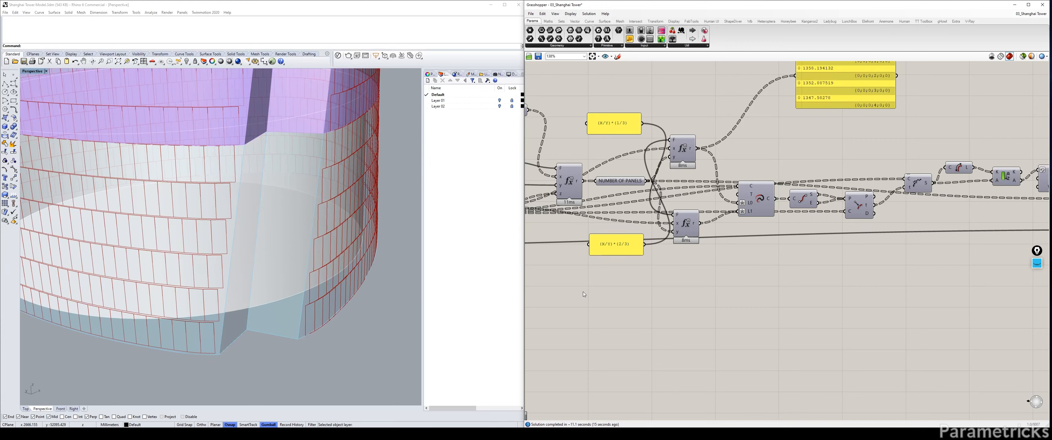
# Move both formula panels slightly farther away from their Expression components
pyautogui.moveTo(613, 123); pyautogui.dragTo(603, 124)
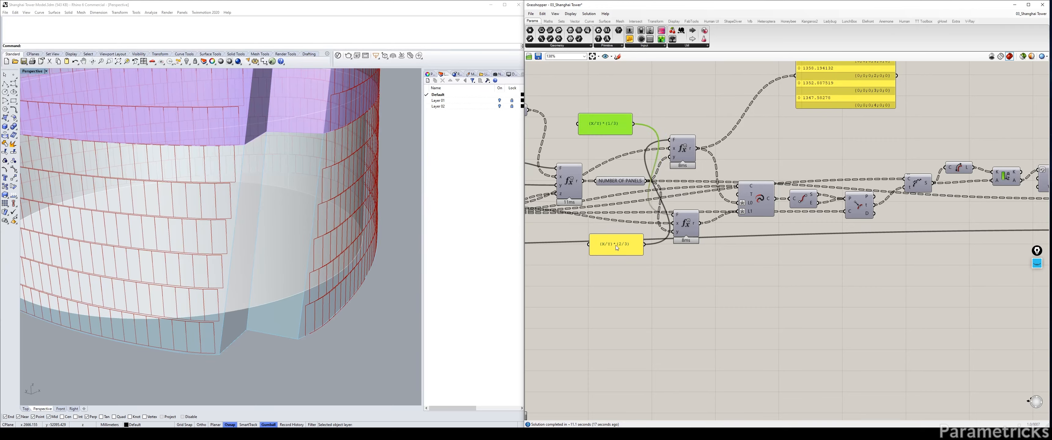
pyautogui.moveTo(616, 247); pyautogui.dragTo(606, 248)
pyautogui.click(671, 255)
# With the solver disabled, reconnect the 1/3 formula to the upper Expression and the 2/3 formula to the lower one, and re-enable the solver
pyautogui.middleClick(703, 270)
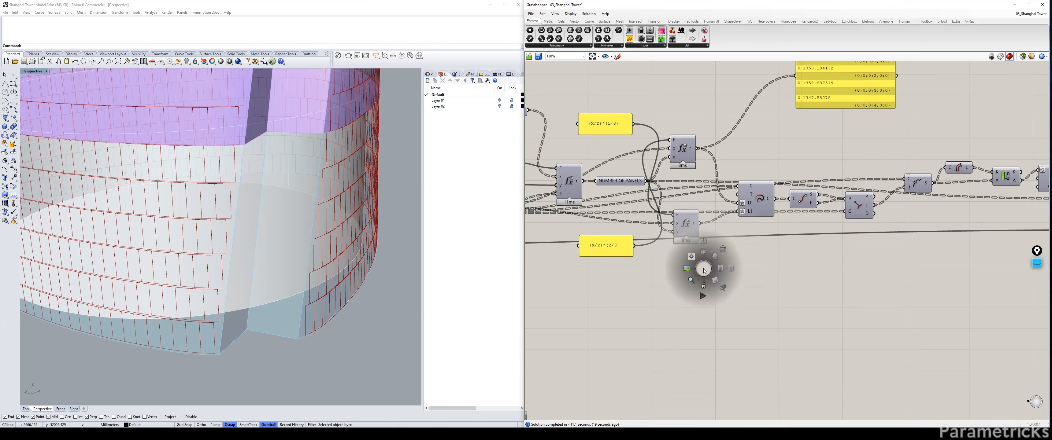
pyautogui.click(704, 286)
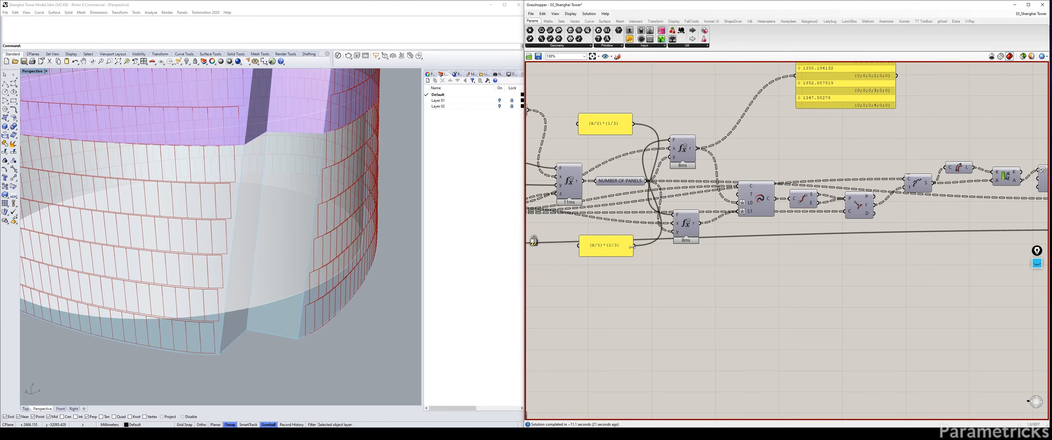
pyautogui.moveTo(635, 245); pyautogui.dragTo(673, 214)
pyautogui.moveTo(633, 123); pyautogui.dragTo(672, 137)
pyautogui.middleClick(701, 283)
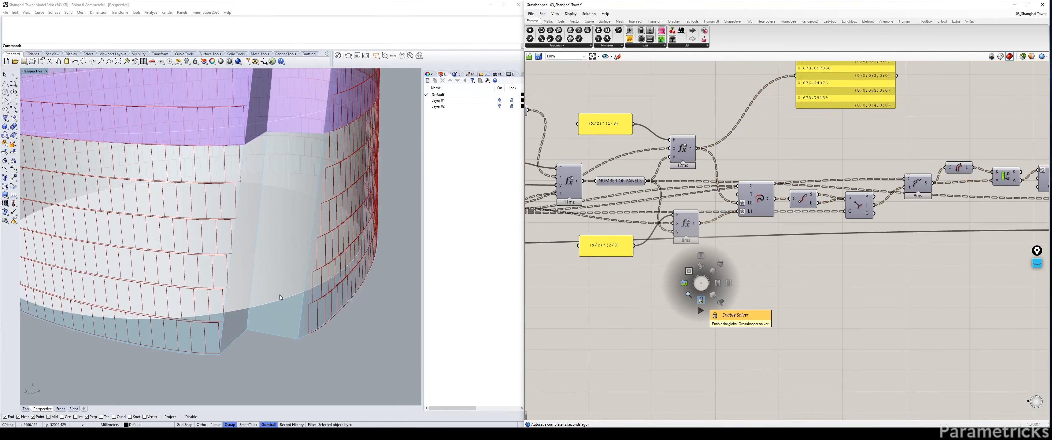
# Compare the panelled tower with a Shanghai Tower reference photo from the browser's Google image results, and return to the Grasshopper definition
pyautogui.scroll(-10, 265, 309)
pyautogui.scroll(-8, 266, 309)
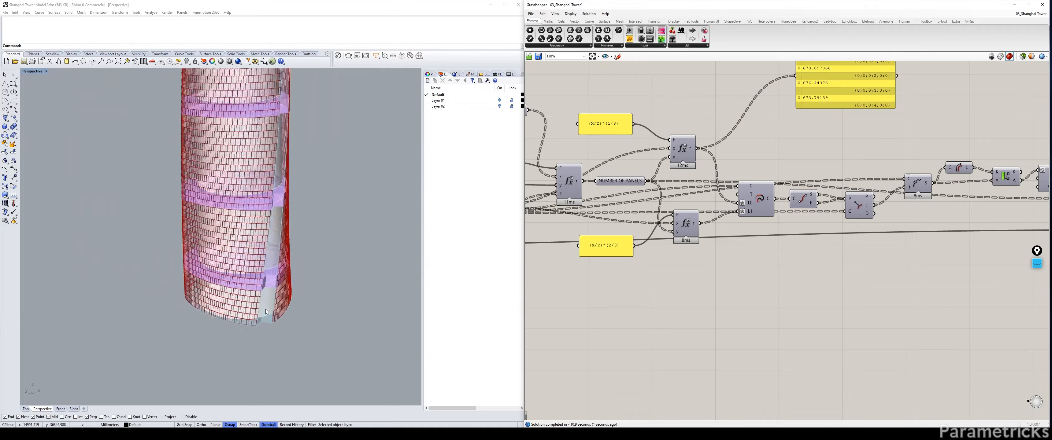
pyautogui.moveTo(265, 309); pyautogui.dragTo(291, 294, button='right')
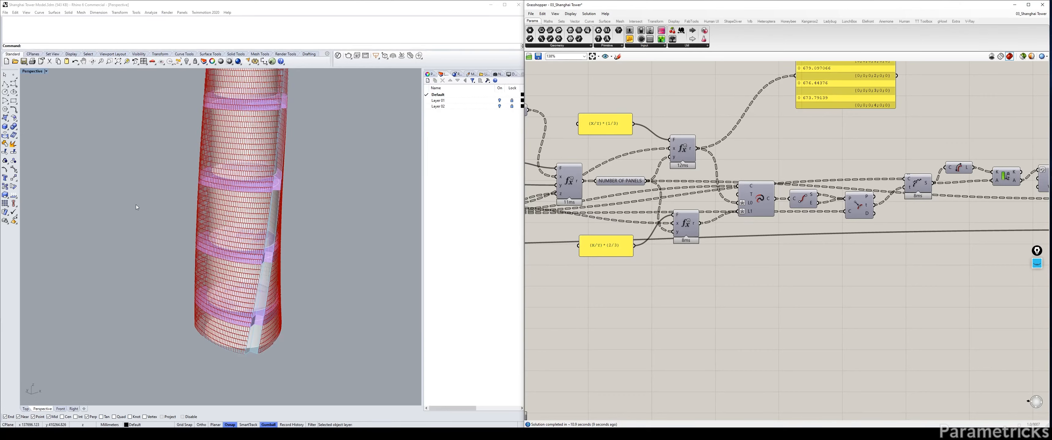
pyautogui.click(440, 357)
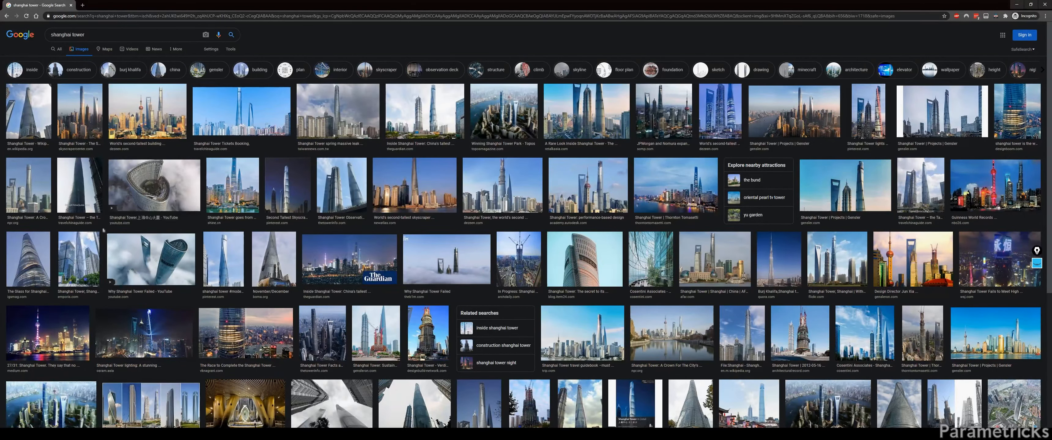
pyautogui.click(263, 257)
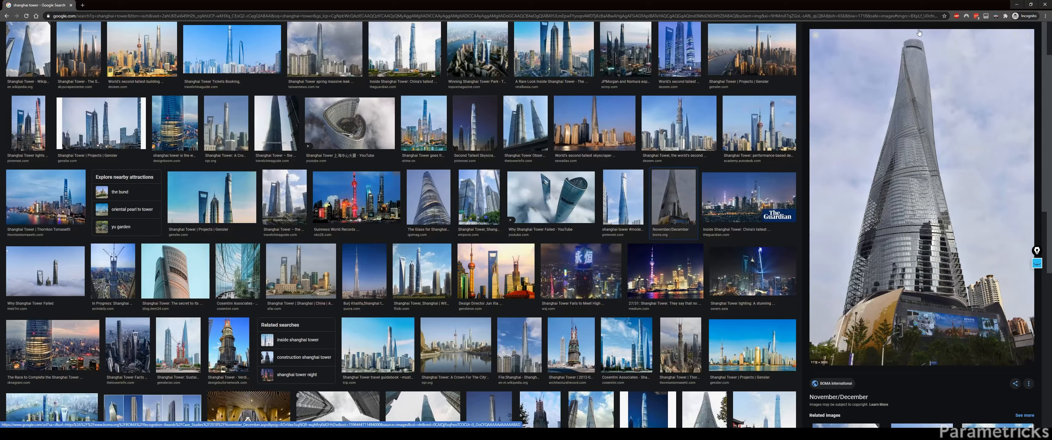
pyautogui.click(1017, 4)
pyautogui.click(714, 336)
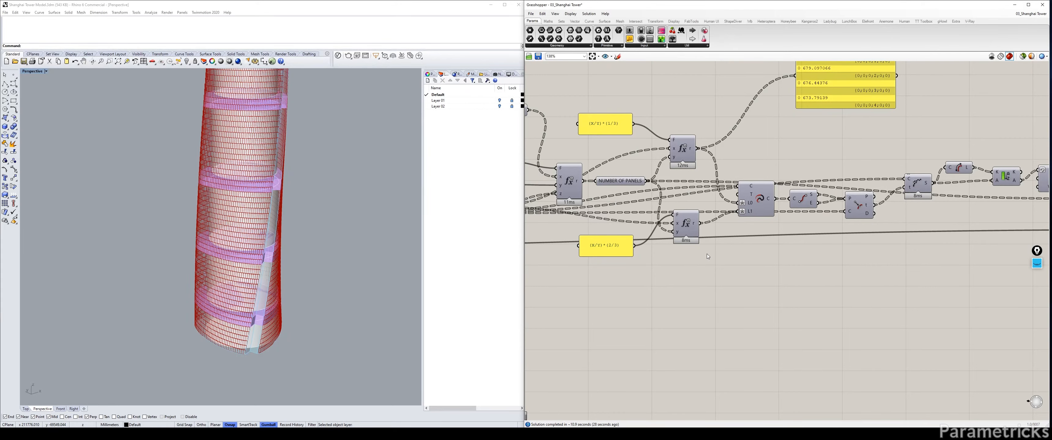
# Look through the definition's component groups for the Tower Outlines logic that shapes the floor outlines
pyautogui.scroll(-10, 707, 254)
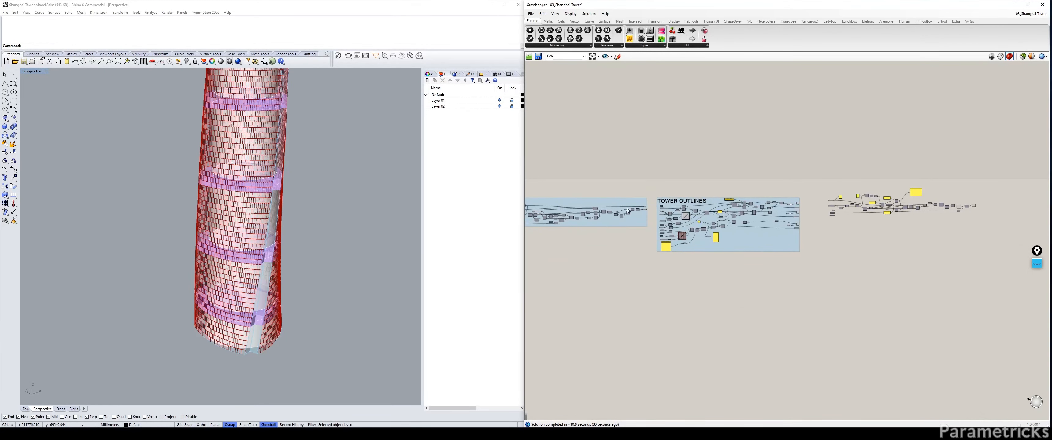
pyautogui.scroll(4, 628, 210)
pyautogui.moveTo(634, 219)
pyautogui.mouseDown(button='right')
pyautogui.moveTo(801, 215)
pyautogui.moveTo(632, 216)
pyautogui.mouseUp(button='right')
pyautogui.moveTo(992, 215); pyautogui.dragTo(755, 191, button='right')
pyautogui.scroll(3, 752, 187)
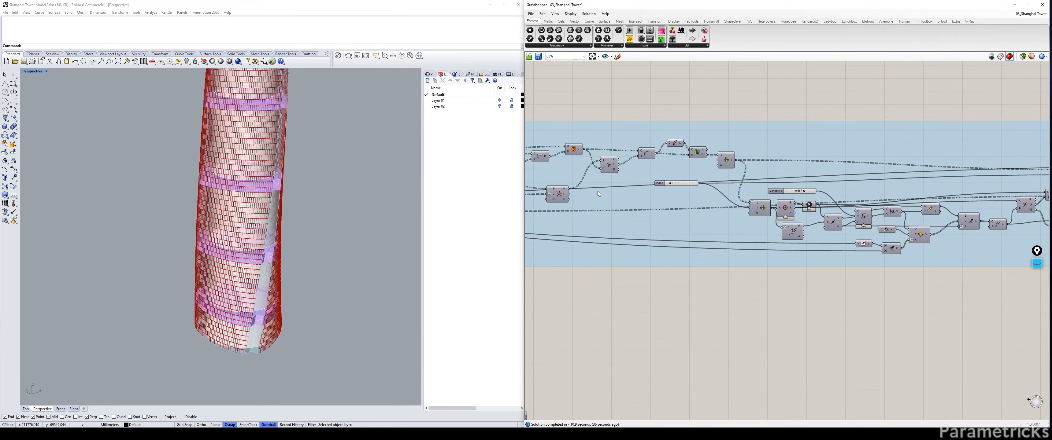
pyautogui.moveTo(597, 194); pyautogui.dragTo(760, 203, button='right')
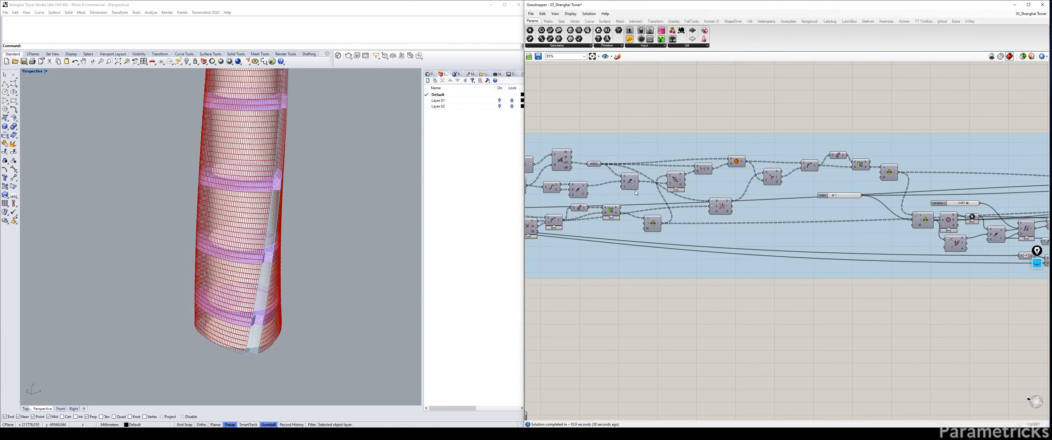
pyautogui.moveTo(636, 190); pyautogui.dragTo(813, 189, button='right')
pyautogui.scroll(1, 645, 233)
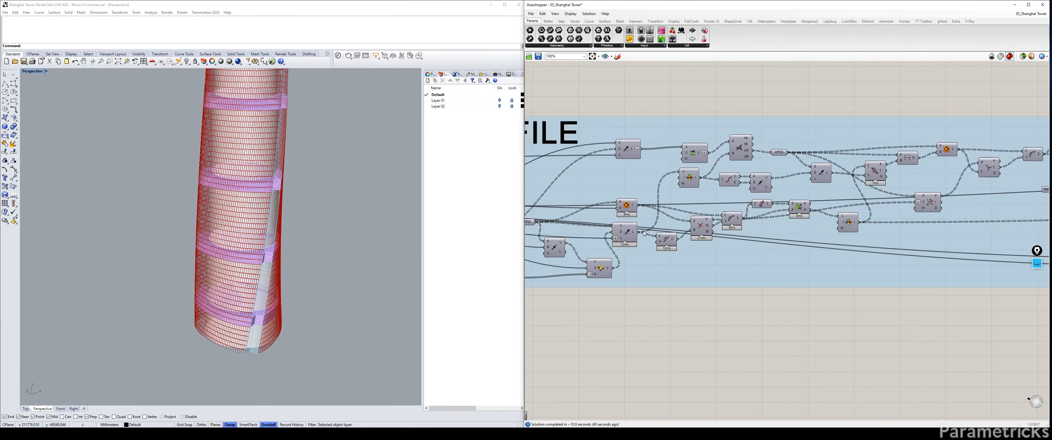
pyautogui.moveTo(651, 212); pyautogui.dragTo(543, 228, button='right')
pyautogui.scroll(-4, 910, 198)
pyautogui.moveTo(984, 196); pyautogui.dragTo(555, 176, button='right')
pyautogui.moveTo(811, 174); pyautogui.dragTo(666, 174, button='right')
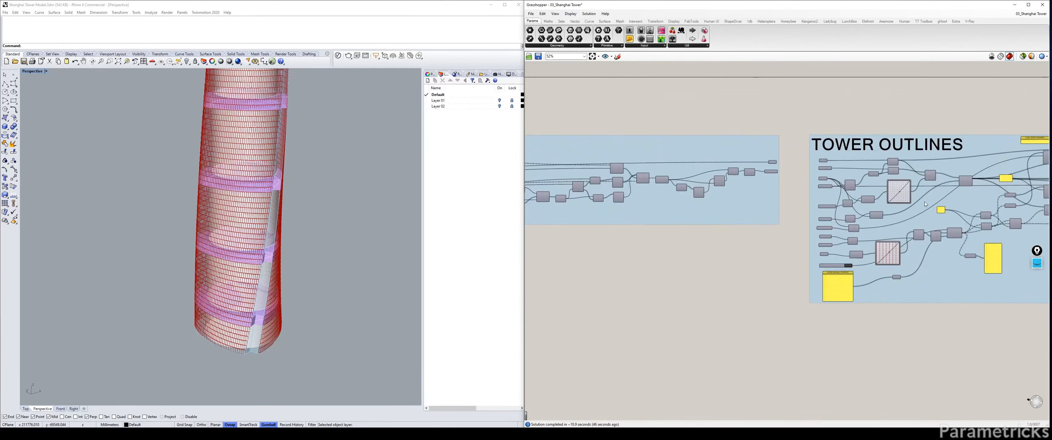
pyautogui.moveTo(870, 199); pyautogui.dragTo(658, 179, button='right')
pyautogui.scroll(3, 657, 179)
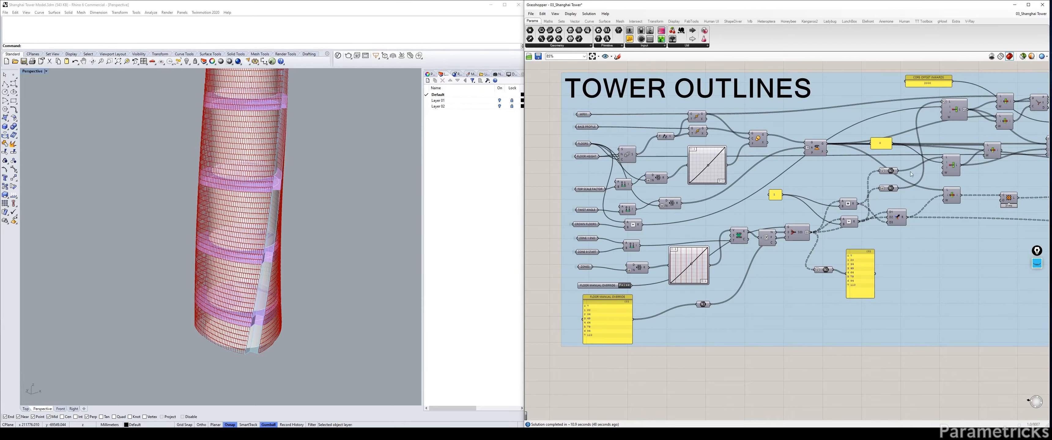
# Reposition the Rotate component and the Range component that feeds its angle in the Tower Outlines group
pyautogui.moveTo(911, 175); pyautogui.dragTo(731, 187, button='right')
pyautogui.scroll(3, 582, 157)
pyautogui.click(577, 152)
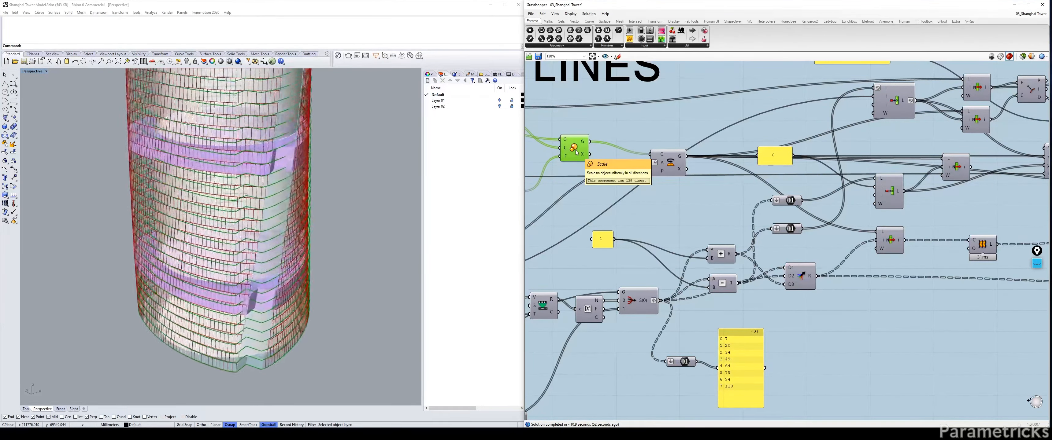
pyautogui.click(667, 163)
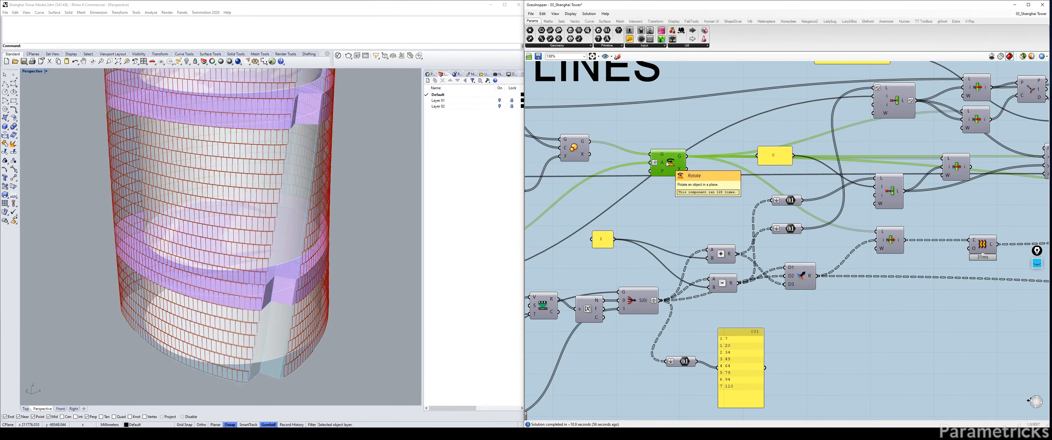
pyautogui.moveTo(667, 163); pyautogui.dragTo(659, 154)
pyautogui.moveTo(590, 184); pyautogui.dragTo(751, 182, button='right')
pyautogui.moveTo(604, 255); pyautogui.dragTo(664, 241)
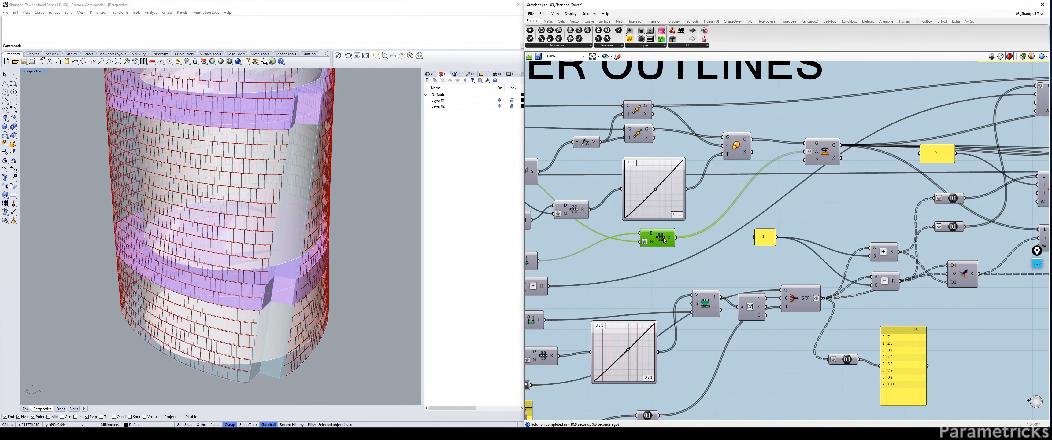
# Add an expression to the output of the Range feeding the Rotate angle that negates its values, reversing the tower's twist
pyautogui.moveTo(818, 153)
pyautogui.moveTo(669, 239)
pyautogui.rightClick(671, 240)
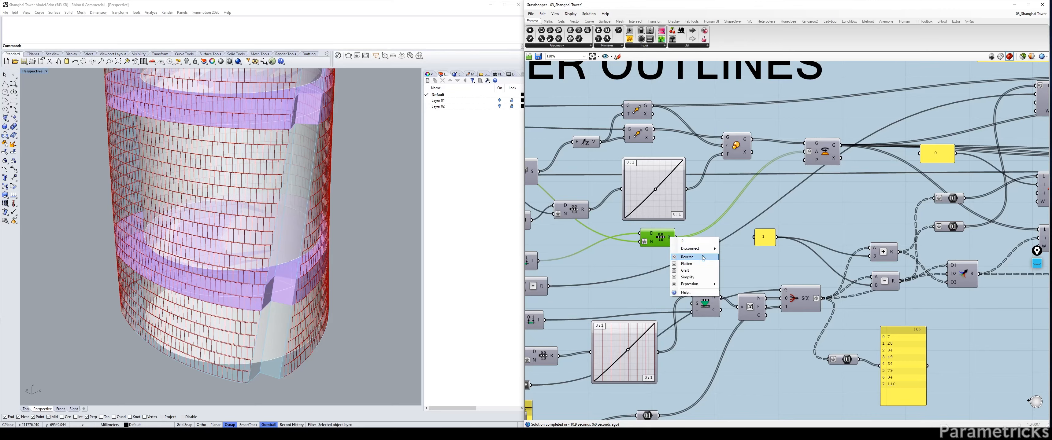
pyautogui.moveTo(702, 288)
pyautogui.click(739, 291)
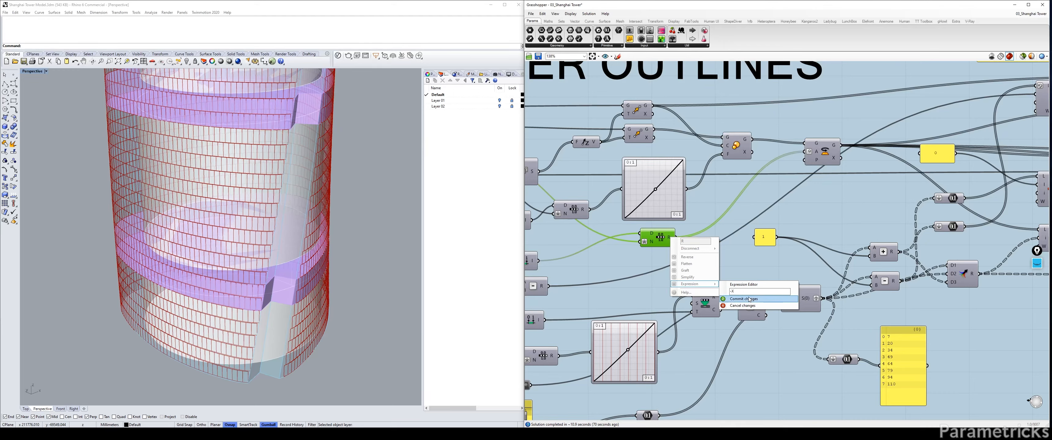
pyautogui.click(748, 299)
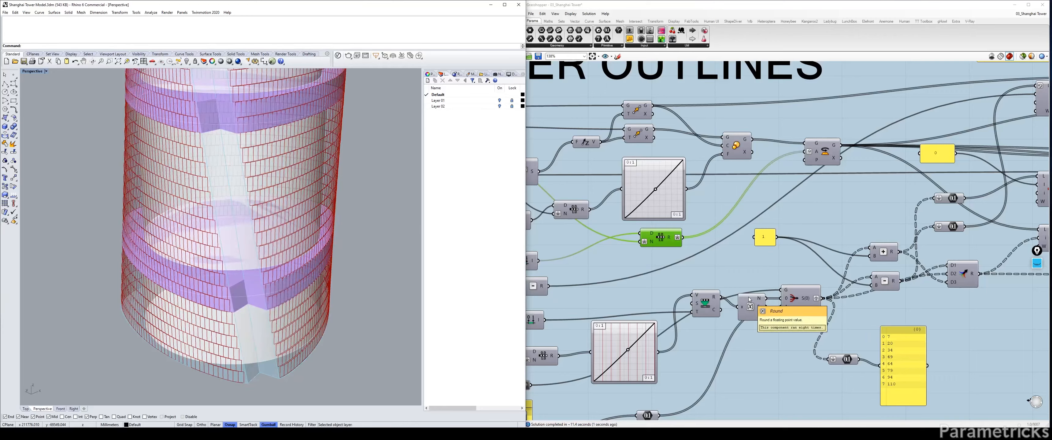
# Examine the facade panels along the notch at the tower's base together with the panel definition's components
pyautogui.scroll(-6, 758, 217)
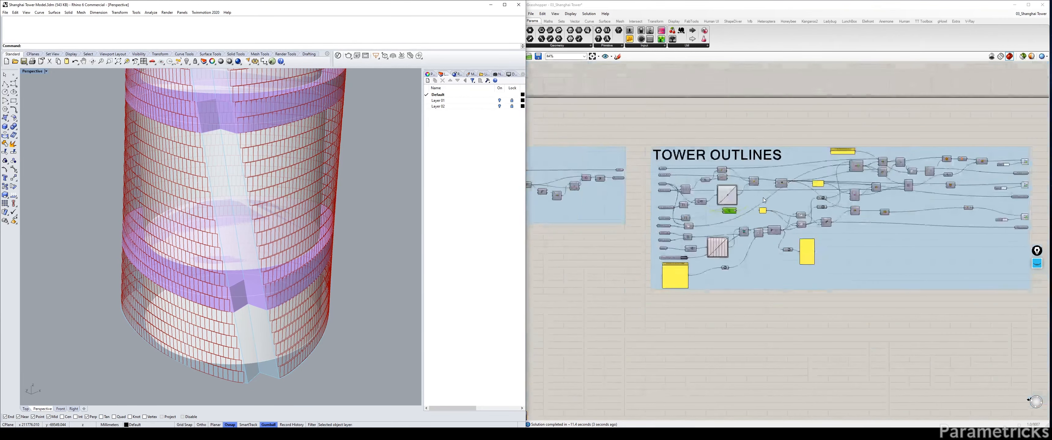
pyautogui.scroll(10, 742, 198)
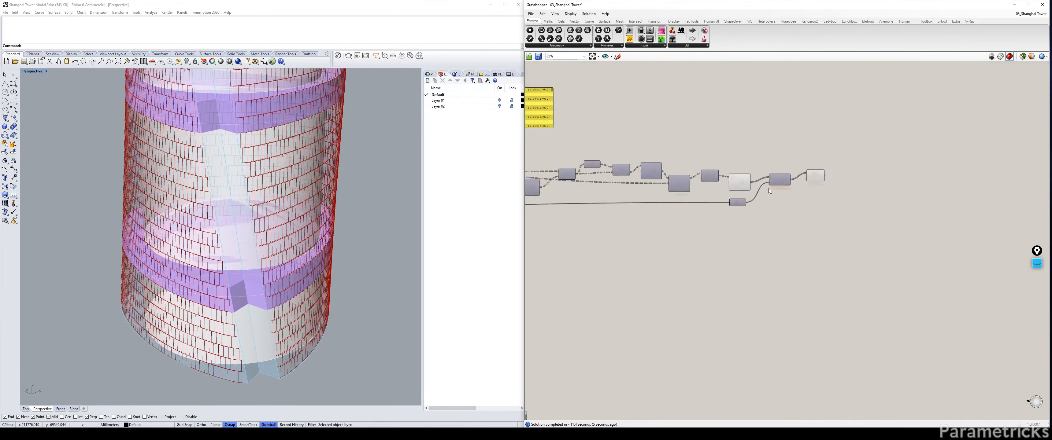
pyautogui.scroll(-3, 775, 176)
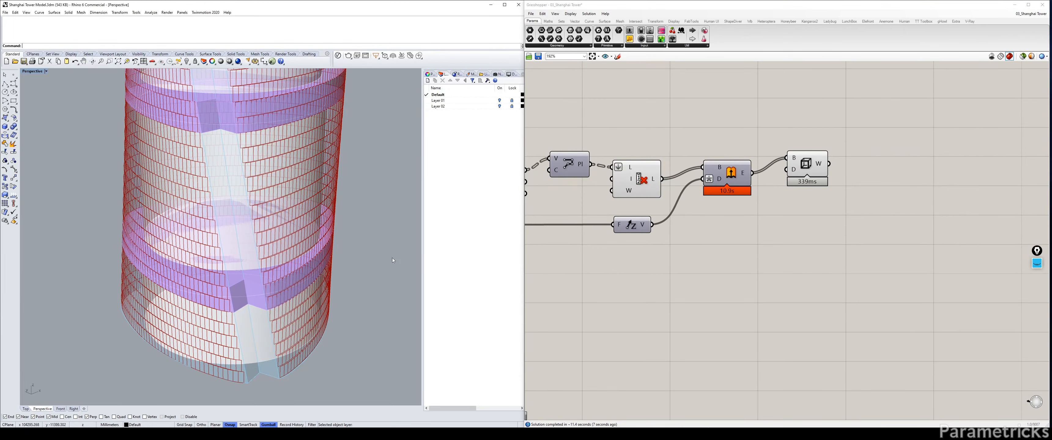
pyautogui.scroll(8, 337, 357)
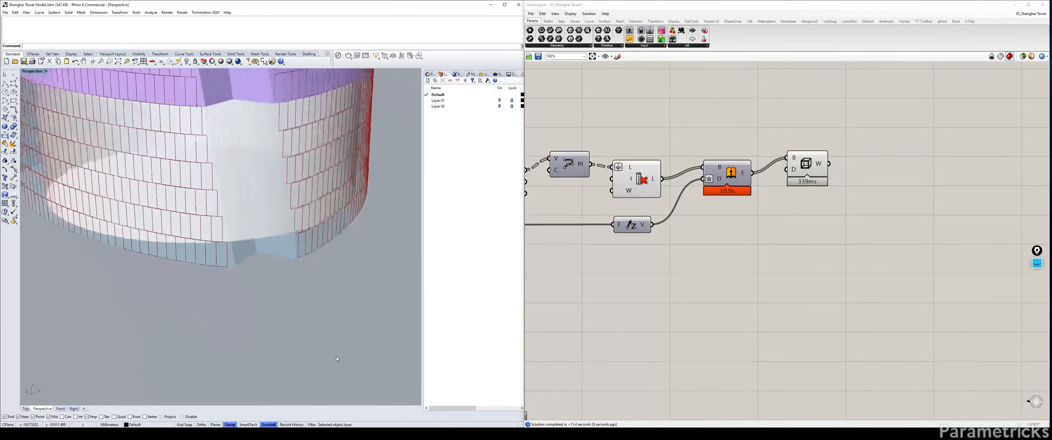
pyautogui.scroll(5, 338, 357)
pyautogui.scroll(3, 323, 290)
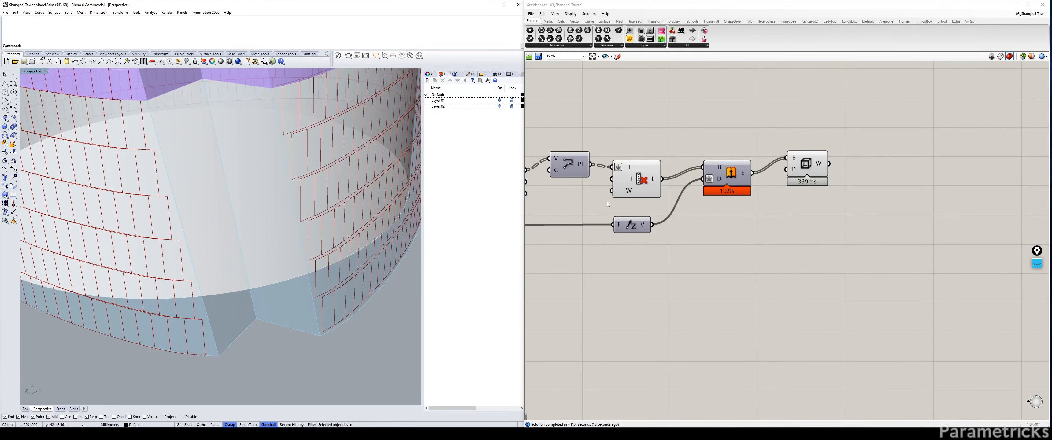
pyautogui.scroll(-3, 655, 200)
pyautogui.moveTo(655, 199); pyautogui.dragTo(917, 209, button='right')
pyautogui.moveTo(617, 209); pyautogui.dragTo(862, 191, button='right')
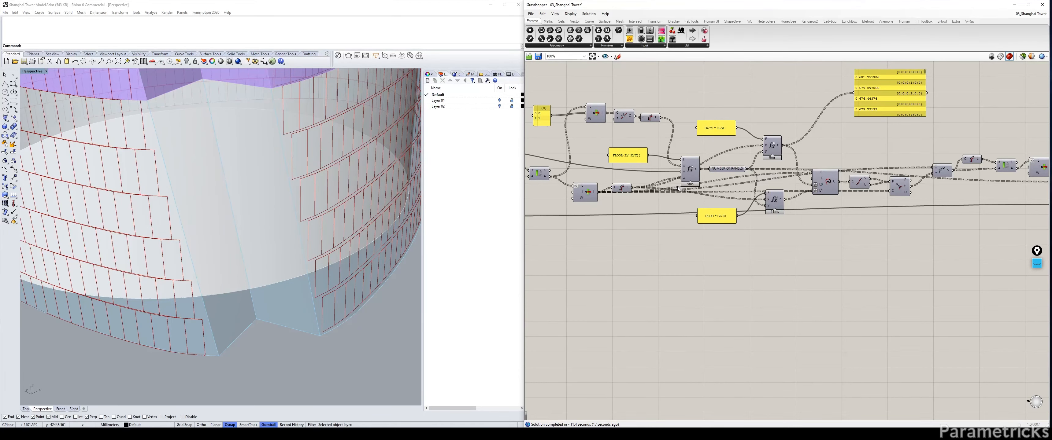
pyautogui.click(325, 309)
pyautogui.click(438, 271)
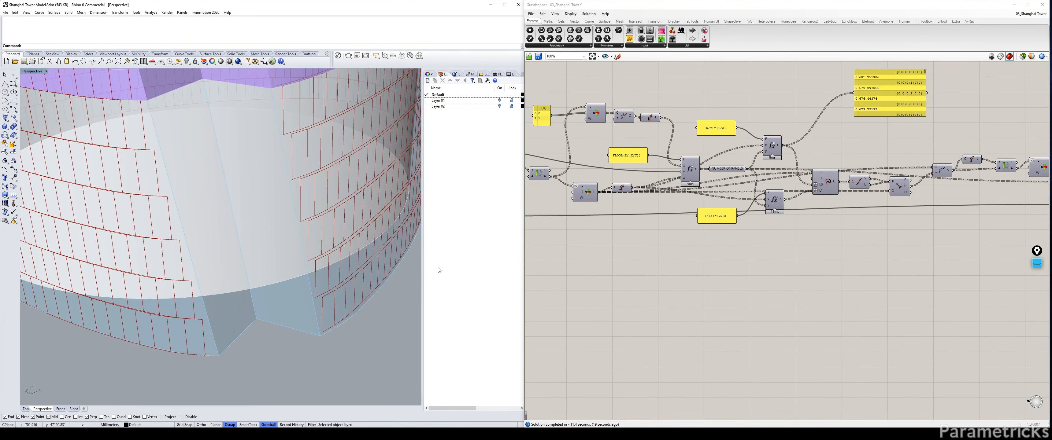
pyautogui.moveTo(458, 201); pyautogui.dragTo(479, 196, button='right')
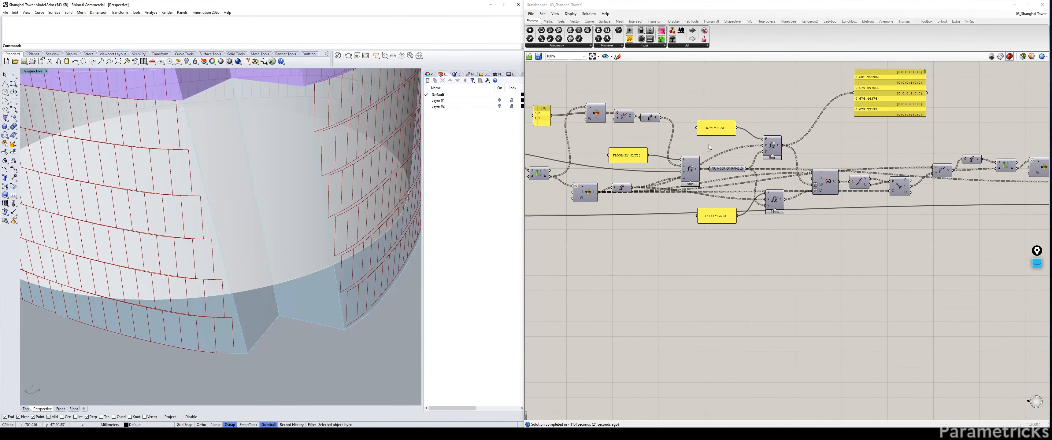
pyautogui.moveTo(728, 218)
pyautogui.mouseDown()
pyautogui.moveTo(727, 207)
pyautogui.moveTo(728, 222)
pyautogui.mouseUp()
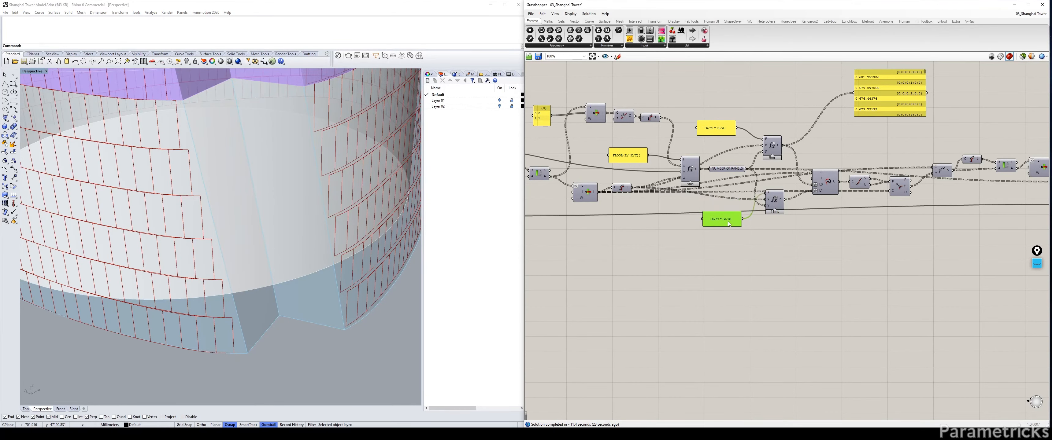
pyautogui.moveTo(977, 222); pyautogui.dragTo(785, 220, button='right')
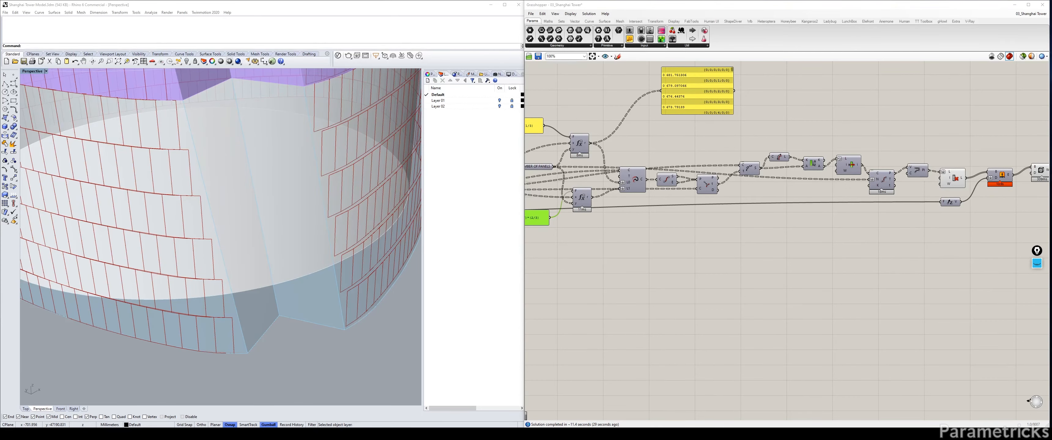
pyautogui.click(504, 99)
pyautogui.moveTo(906, 235); pyautogui.dragTo(744, 240, button='right')
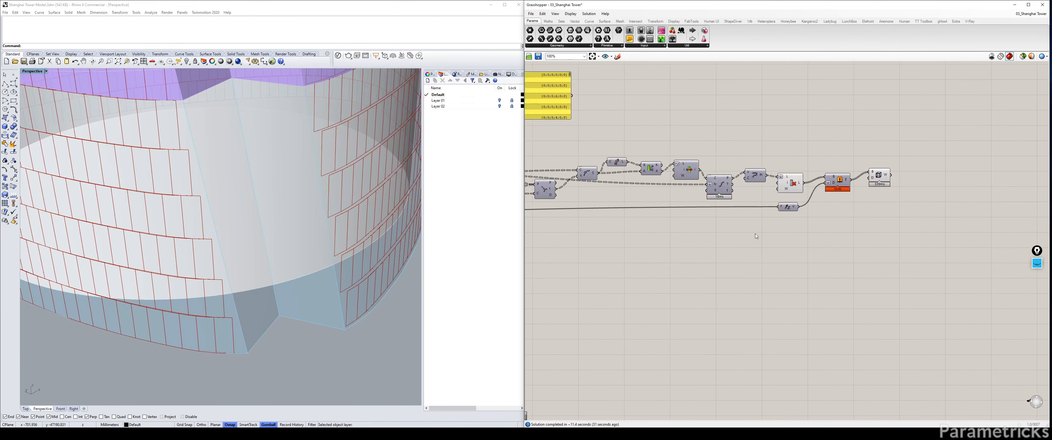
# Move the Brep Wireframe component away from the extrusion and hide the Cull Index component's preview
pyautogui.moveTo(875, 176); pyautogui.dragTo(892, 147)
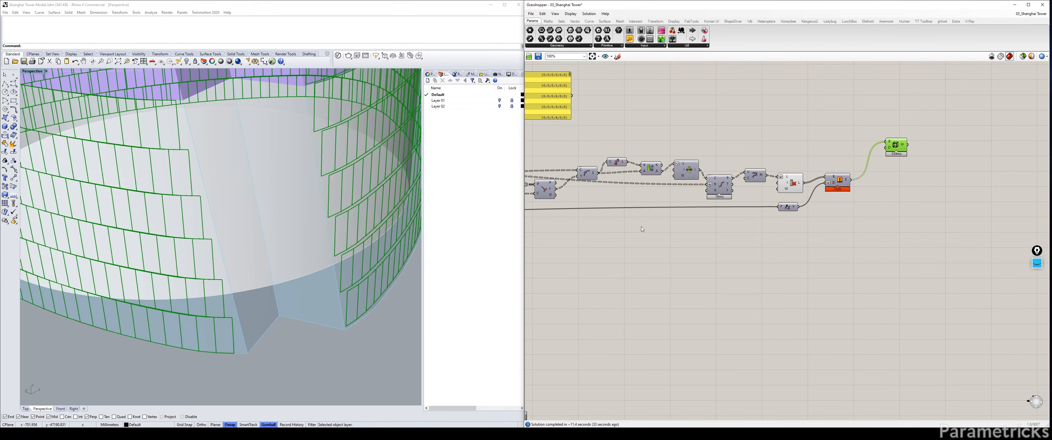
pyautogui.click(624, 302)
pyautogui.click(456, 257)
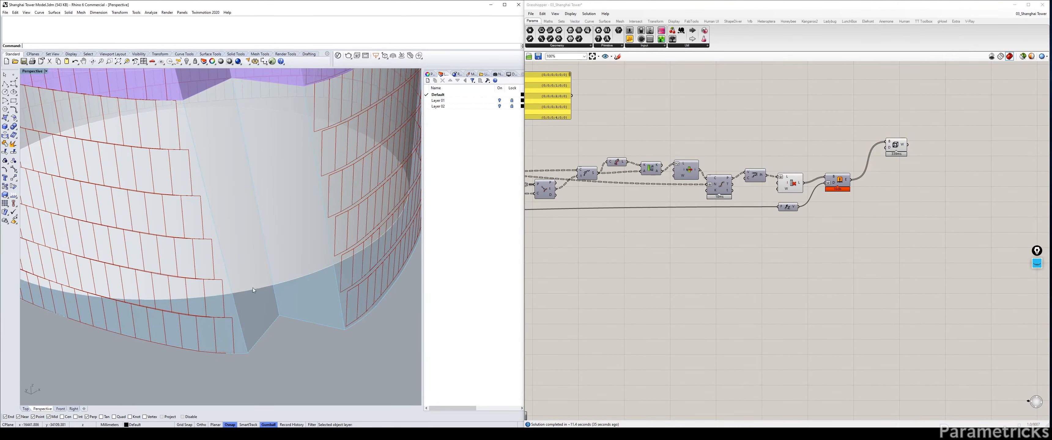
pyautogui.moveTo(252, 287); pyautogui.dragTo(254, 289, button='right')
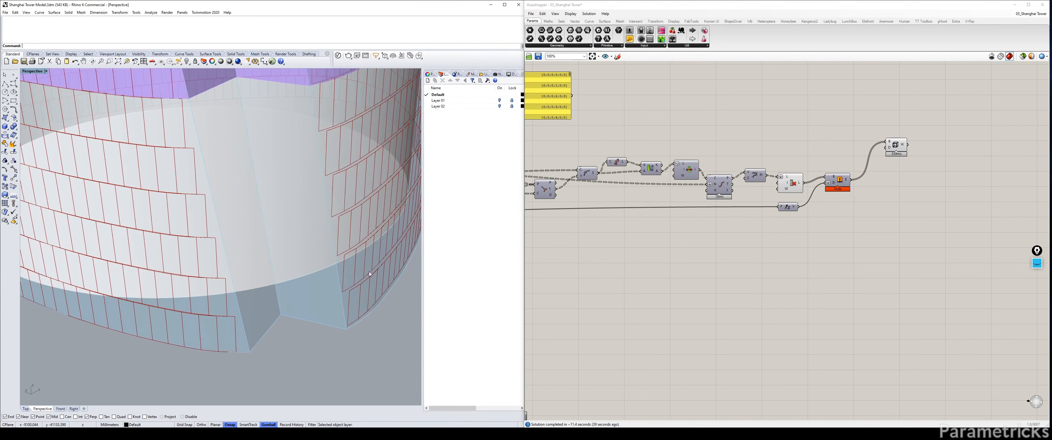
pyautogui.click(792, 182)
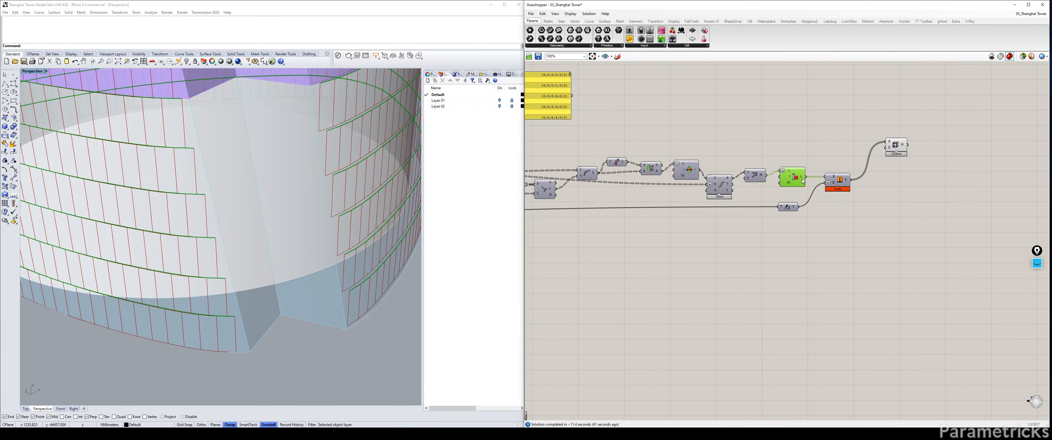
pyautogui.hotkey('ctrl', 'q')
pyautogui.moveTo(892, 148); pyautogui.dragTo(918, 138)
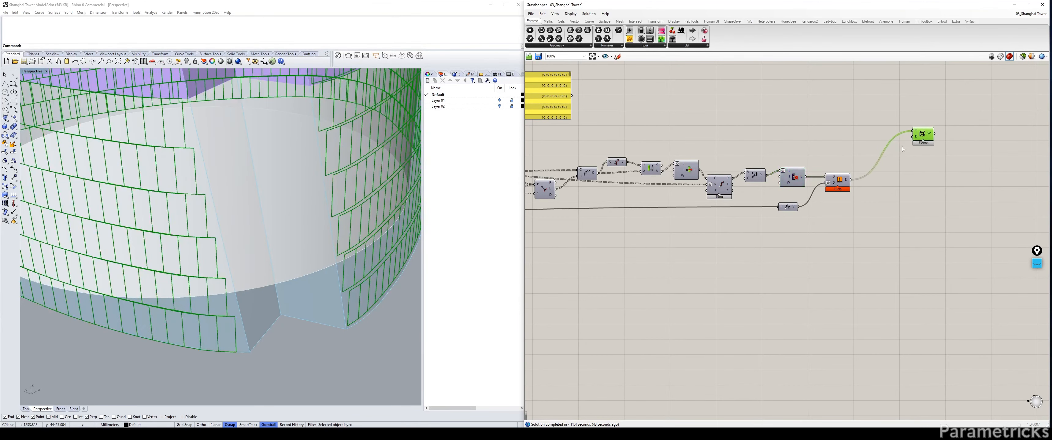
# Examine the facade panels around the tower's crown and the end of the panel definition
pyautogui.moveTo(688, 194); pyautogui.dragTo(821, 193, button='right')
pyautogui.click(734, 270)
pyautogui.scroll(-15, 325, 201)
pyautogui.moveTo(339, 116); pyautogui.dragTo(326, 166, button='right')
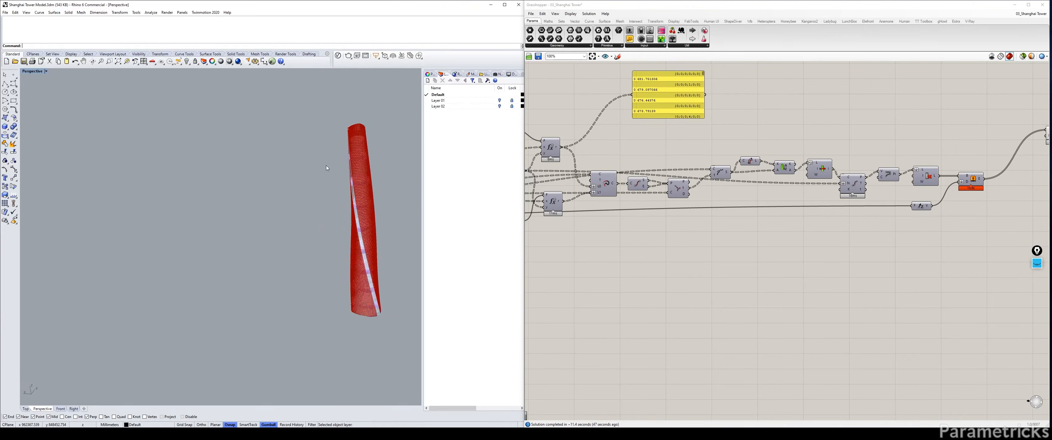
pyautogui.scroll(12, 326, 167)
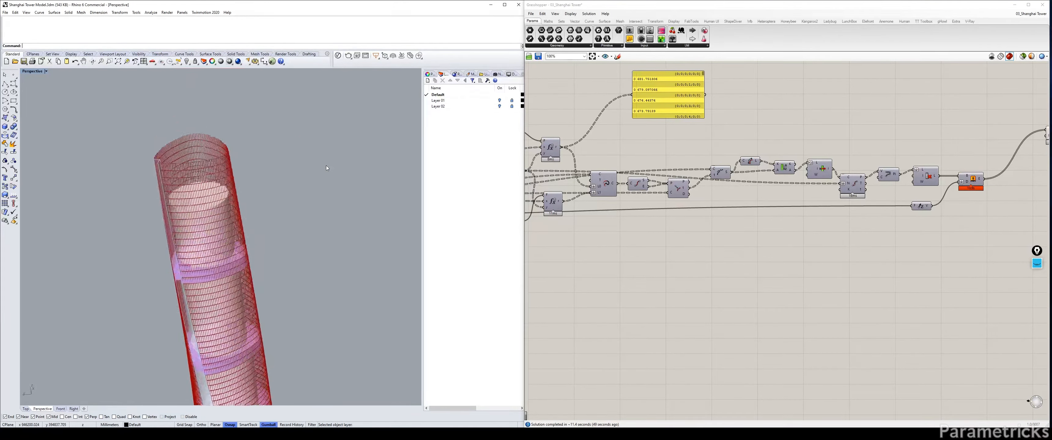
pyautogui.scroll(10, 326, 168)
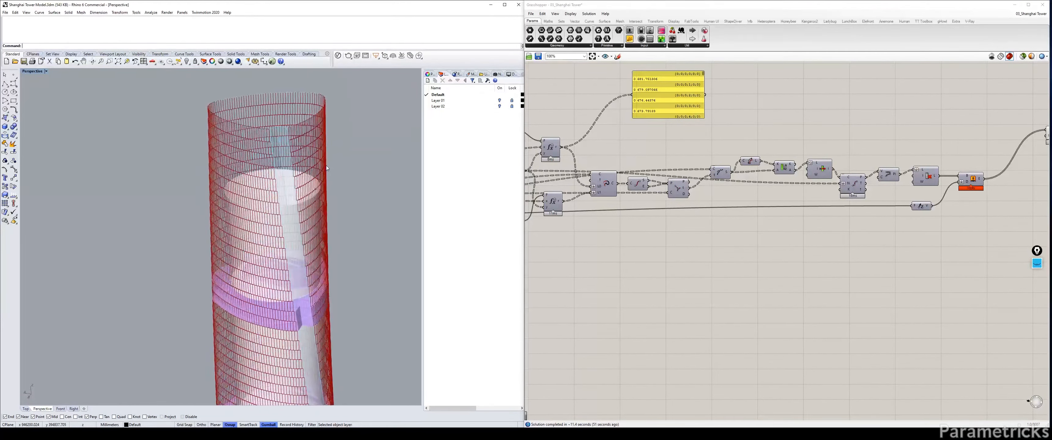
pyautogui.moveTo(867, 143); pyautogui.dragTo(730, 152, button='right')
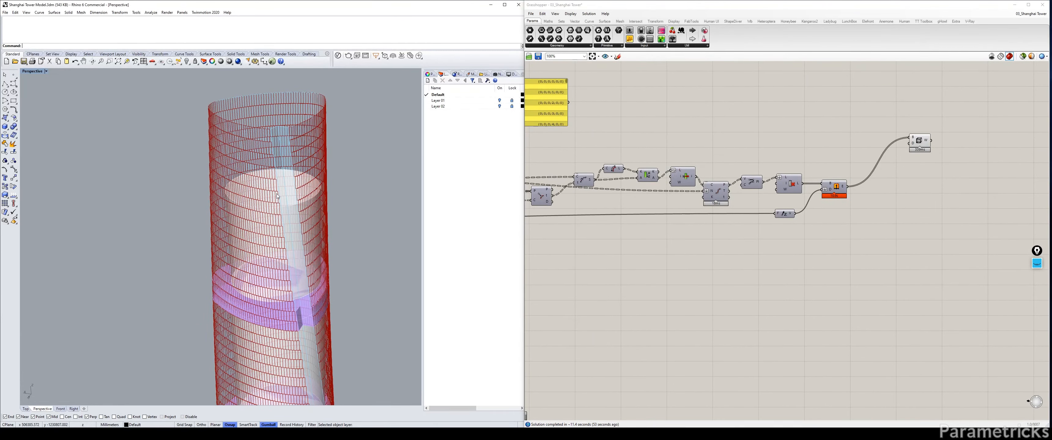
pyautogui.scroll(5, 277, 196)
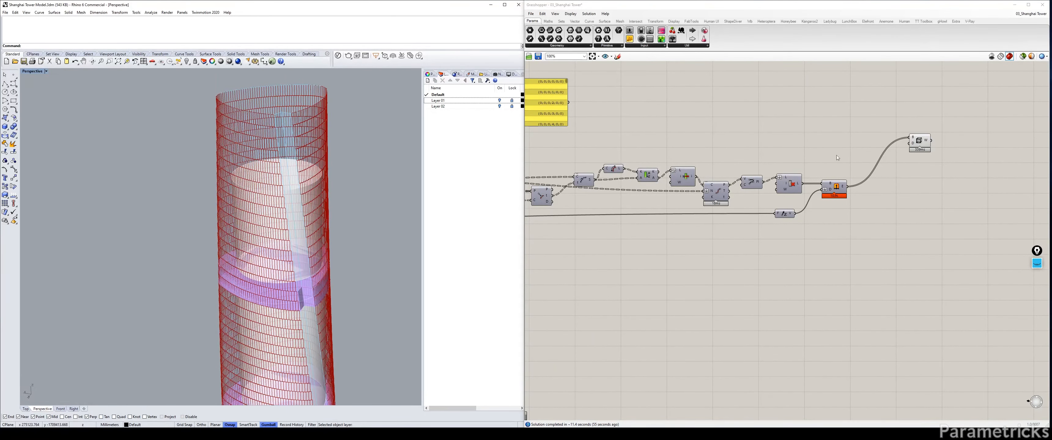
pyautogui.moveTo(884, 150); pyautogui.dragTo(714, 154, button='right')
pyautogui.moveTo(360, 196); pyautogui.dragTo(360, 198, button='right')
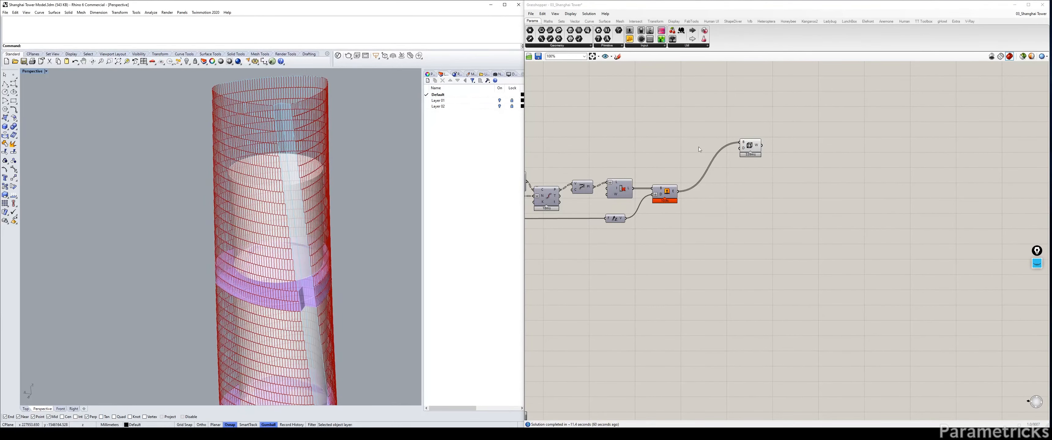
# Move the Extrude and Brep Wireframe components away from Cull Index to make room, and show the Cull Index preview
pyautogui.moveTo(785, 116); pyautogui.dragTo(763, 186)
pyautogui.click(707, 165)
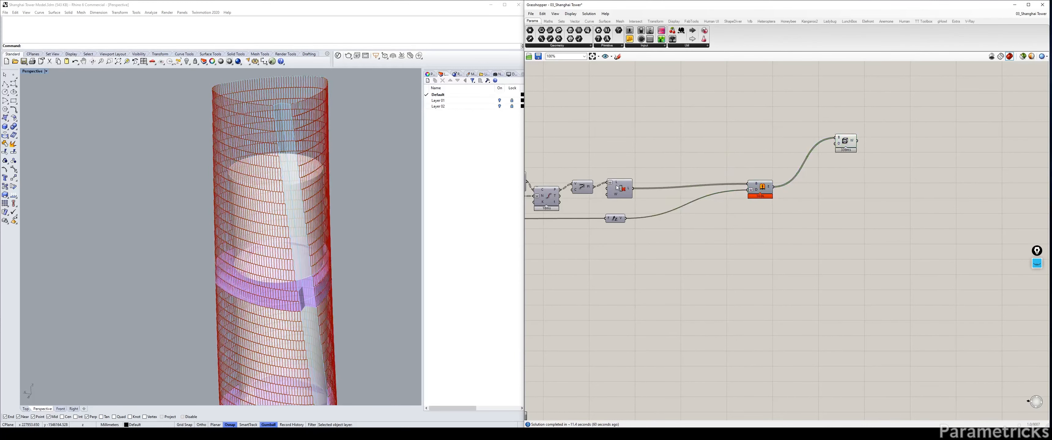
pyautogui.click(621, 188)
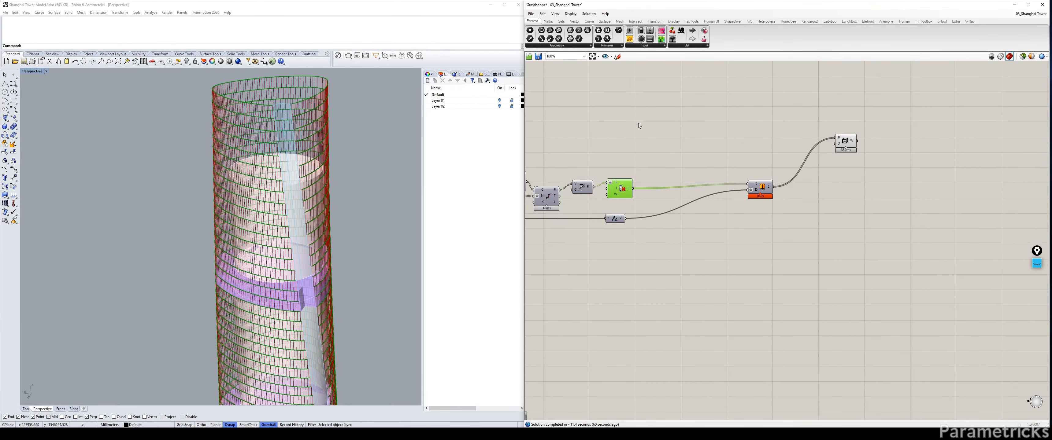
pyautogui.doubleClick(638, 123)
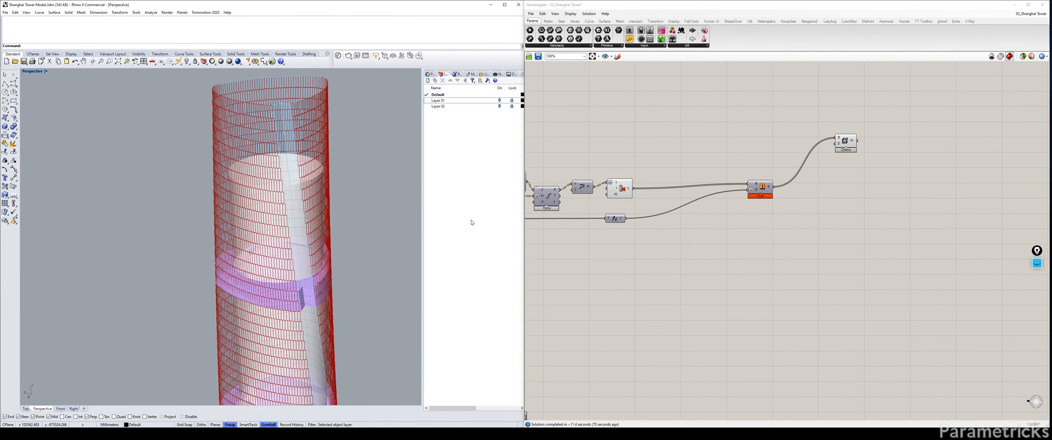
# Add a Series component, feed its count from Crown Floors, and place it above the existing Cull Index component
pyautogui.scroll(-5, 807, 154)
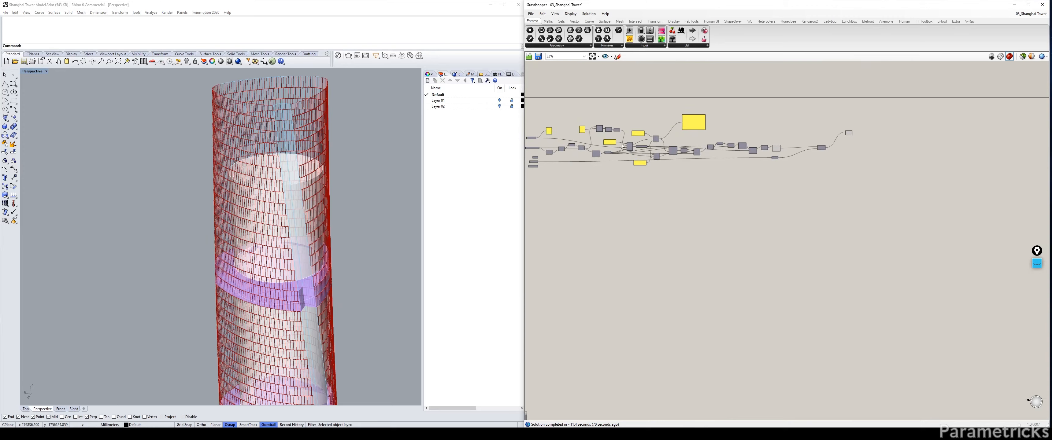
pyautogui.scroll(9, 792, 157)
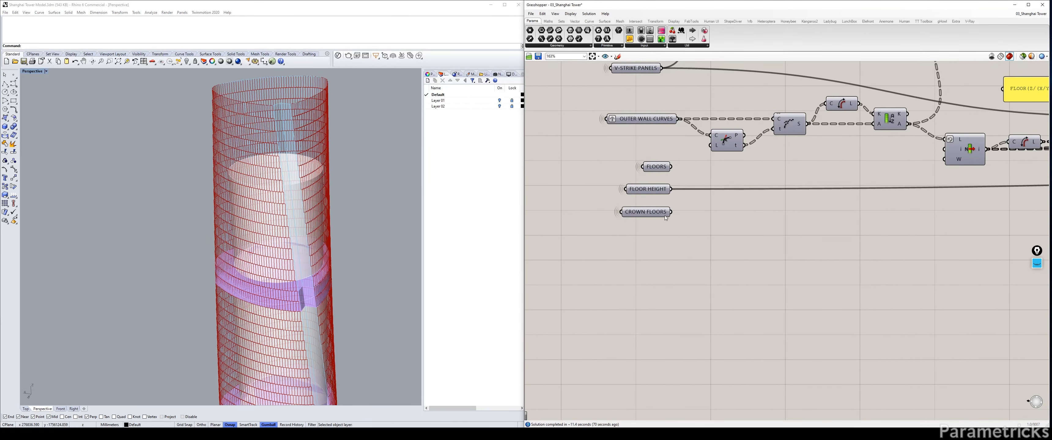
pyautogui.moveTo(768, 219); pyautogui.dragTo(697, 228, button='right')
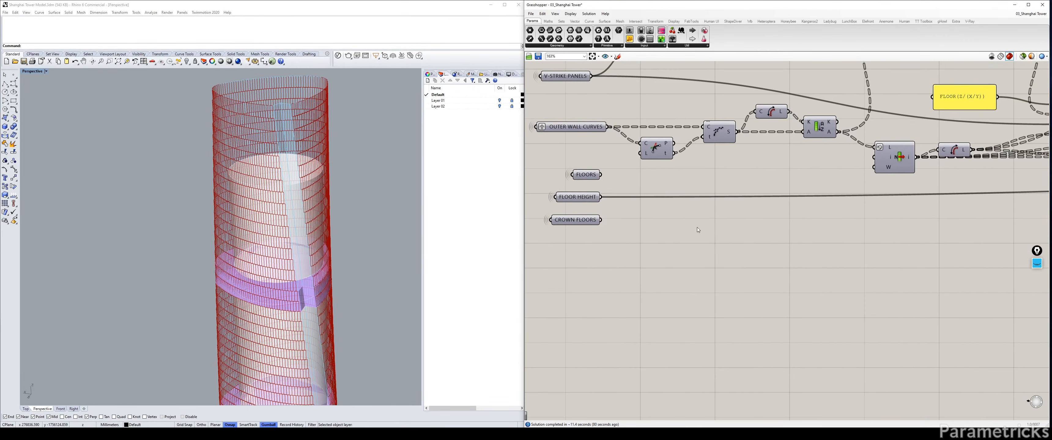
pyautogui.doubleClick(698, 227)
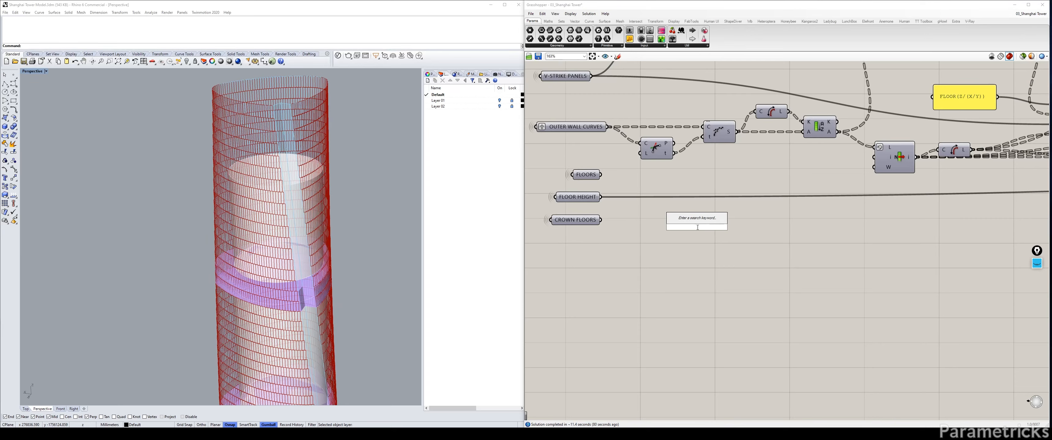
pyautogui.write('series')
pyautogui.press('Return')
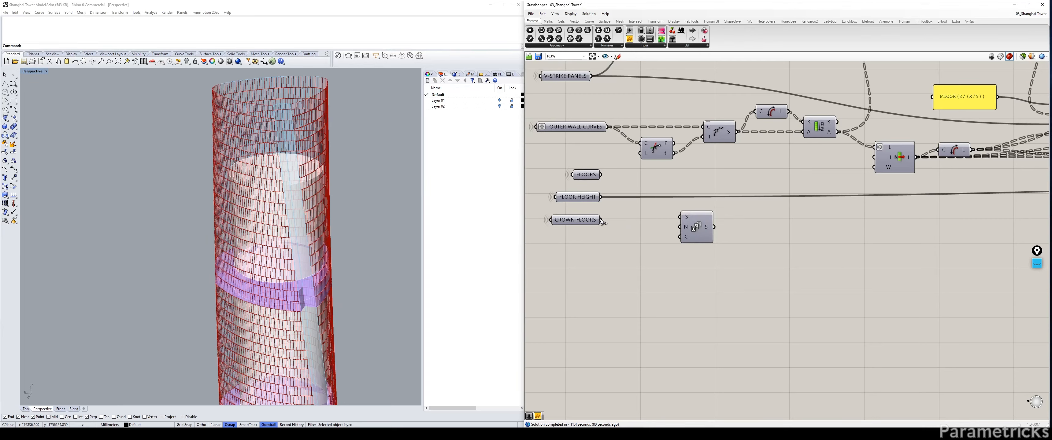
pyautogui.moveTo(600, 221); pyautogui.dragTo(911, 224)
pyautogui.scroll(-10, 796, 233)
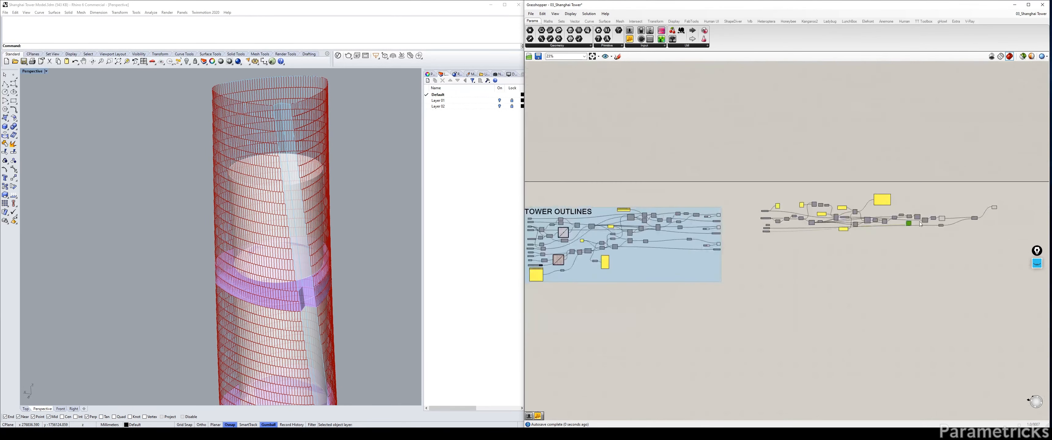
pyautogui.scroll(10, 911, 224)
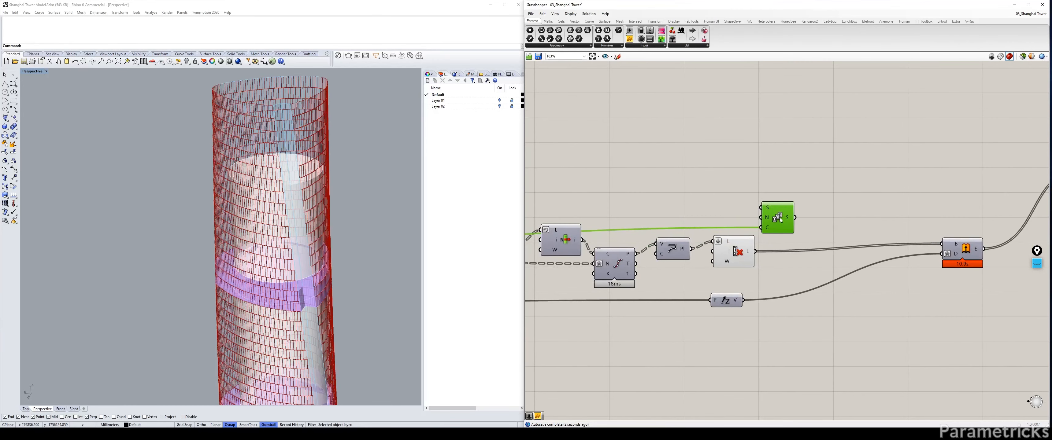
pyautogui.moveTo(781, 220); pyautogui.dragTo(724, 194)
# Duplicate the Cull Index component and feed the copy with the first one's output as list and the Series output as indices
pyautogui.keyDown('alt'); pyautogui.moveTo(746, 253); pyautogui.dragTo(835, 171); pyautogui.keyUp('alt')
pyautogui.click(761, 162)
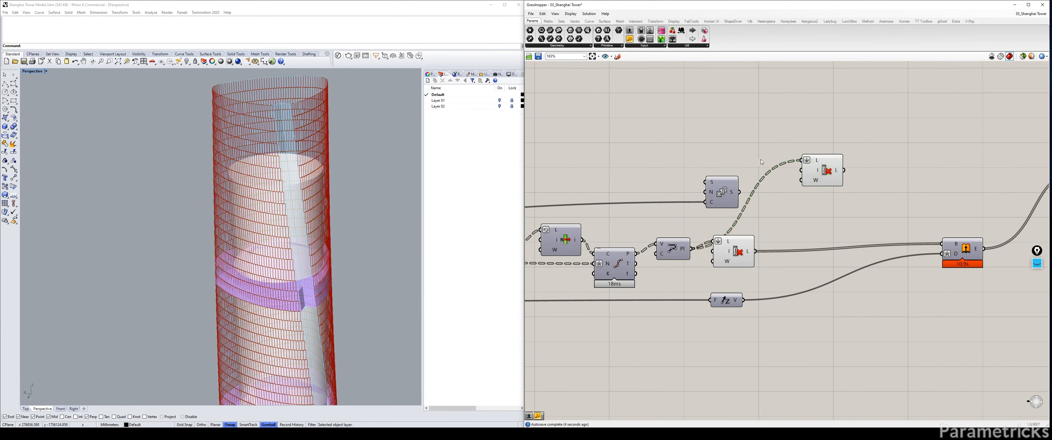
pyautogui.moveTo(761, 162); pyautogui.dragTo(668, 178, button='right')
pyautogui.moveTo(661, 266); pyautogui.dragTo(705, 175)
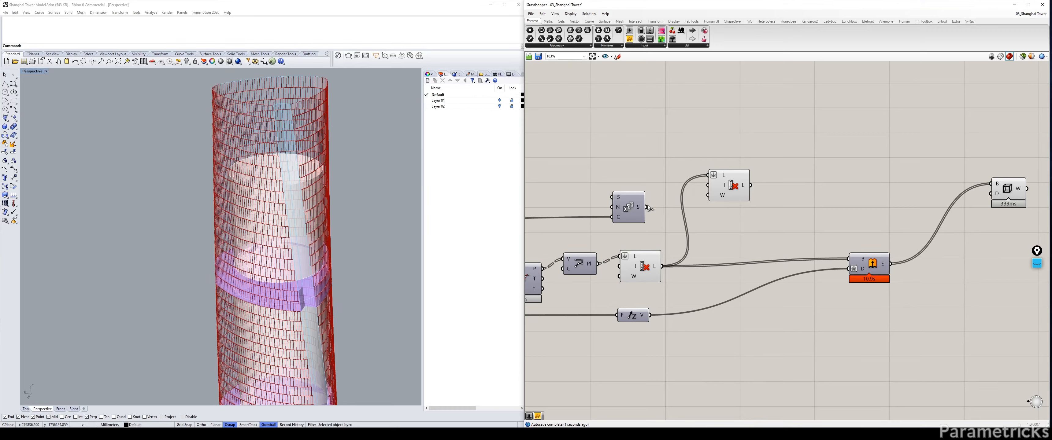
pyautogui.moveTo(646, 207); pyautogui.dragTo(709, 185)
pyautogui.click(724, 178)
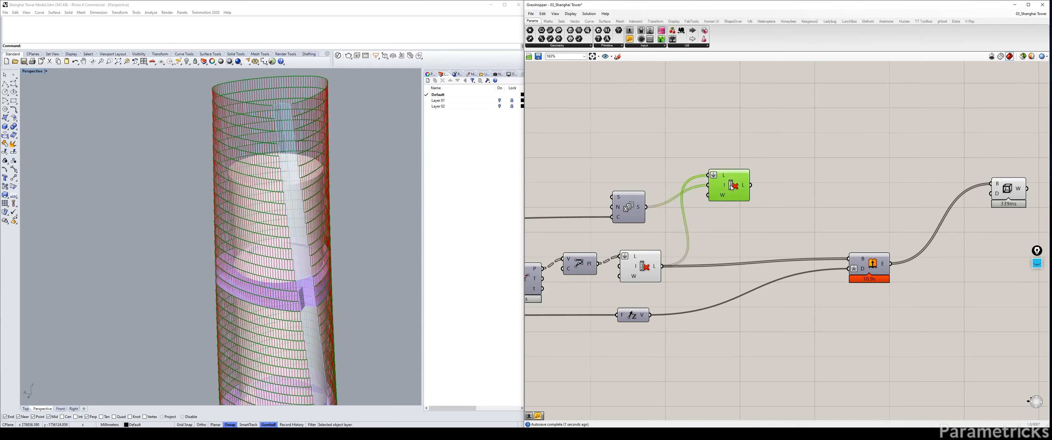
pyautogui.click(651, 258)
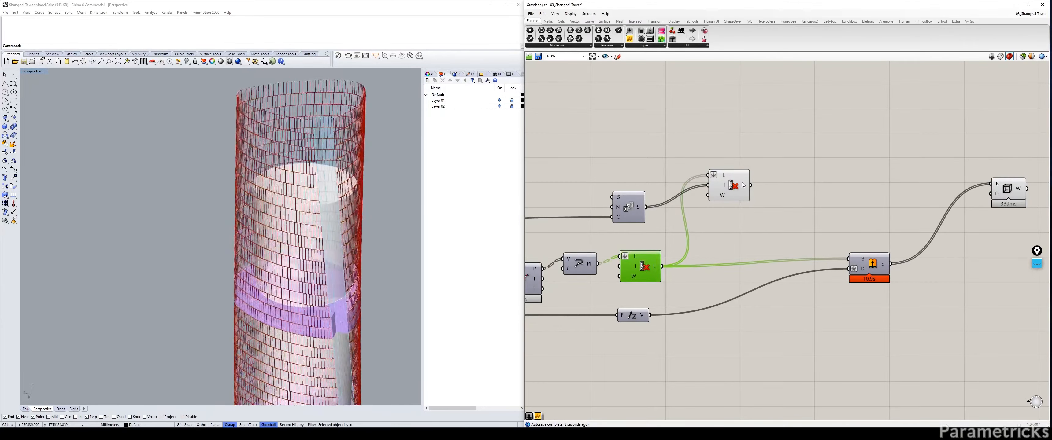
pyautogui.click(729, 181)
pyautogui.click(451, 267)
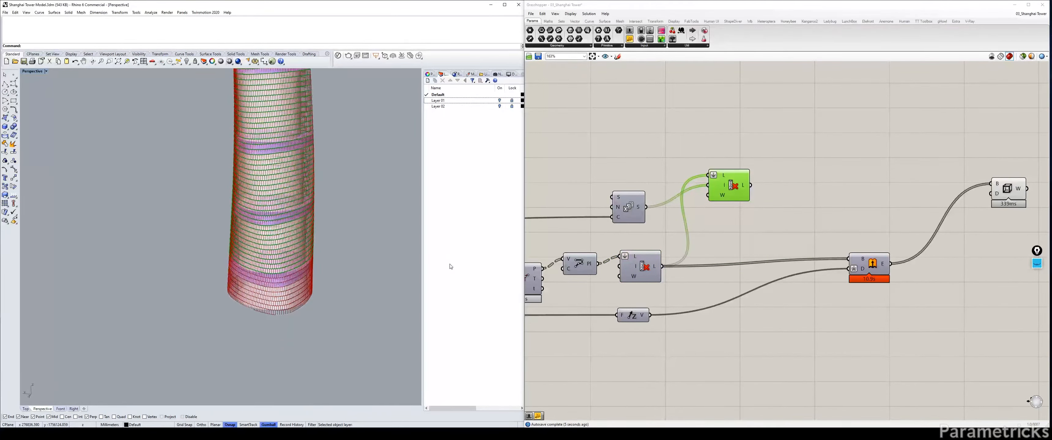
# Set the copied Cull Index's list input and output to Reverse so the culling starts at the tower's top
pyautogui.rightClick(721, 177)
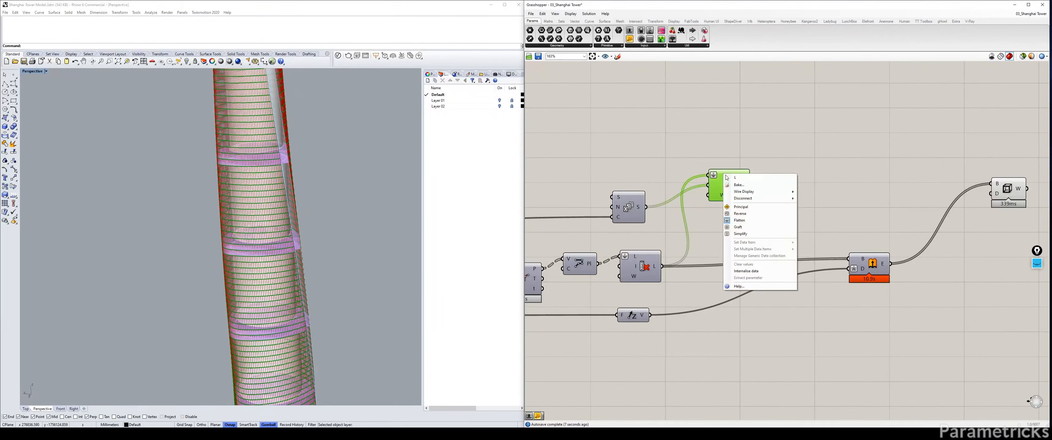
pyautogui.click(739, 212)
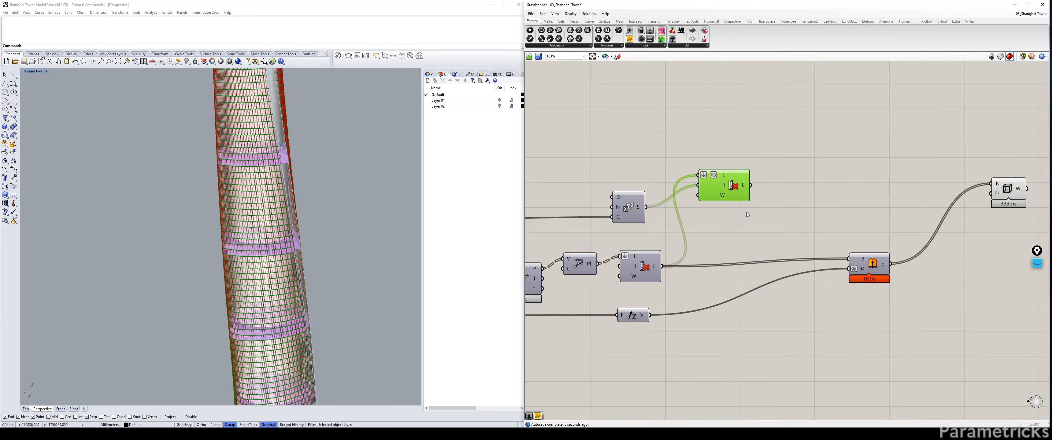
pyautogui.rightClick(743, 187)
pyautogui.click(760, 222)
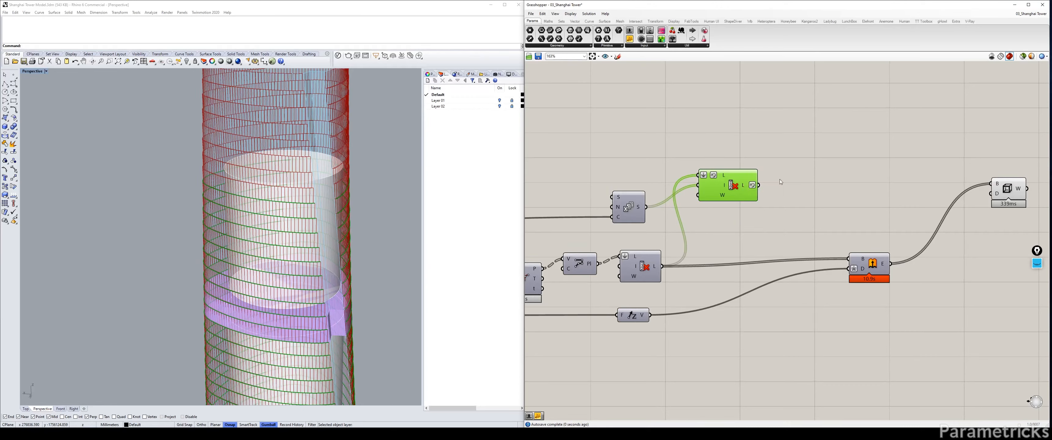
pyautogui.click(786, 178)
pyautogui.click(746, 193)
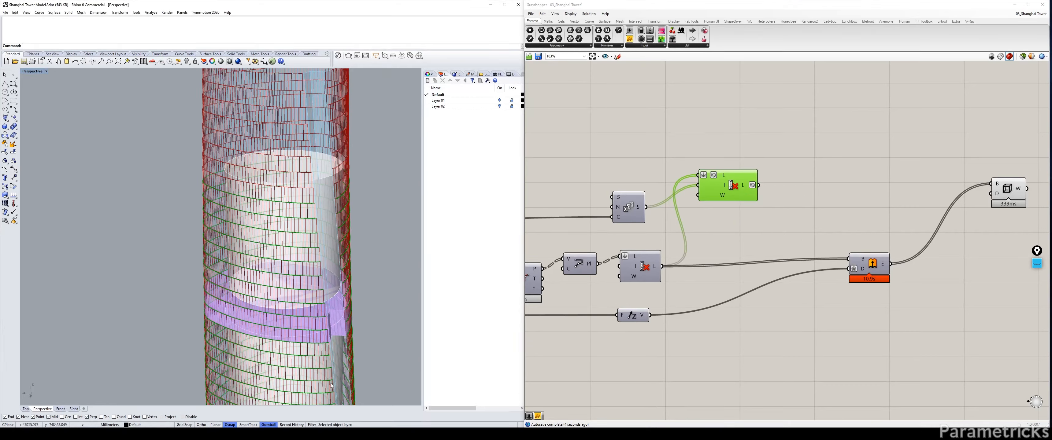
pyautogui.moveTo(305, 173); pyautogui.dragTo(272, 238, button='right')
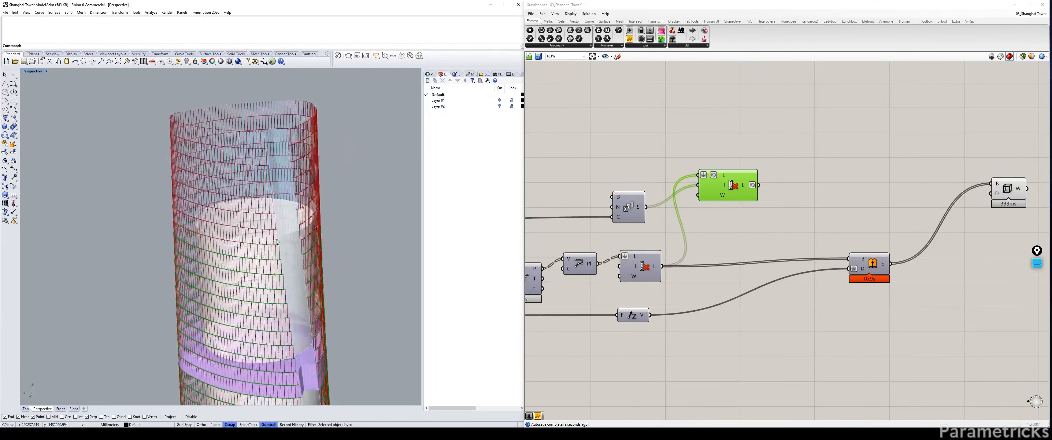
# Set the expression X-1 on the Series component's count input and check the culled outlines around the crown
pyautogui.moveTo(631, 205); pyautogui.dragTo(630, 187)
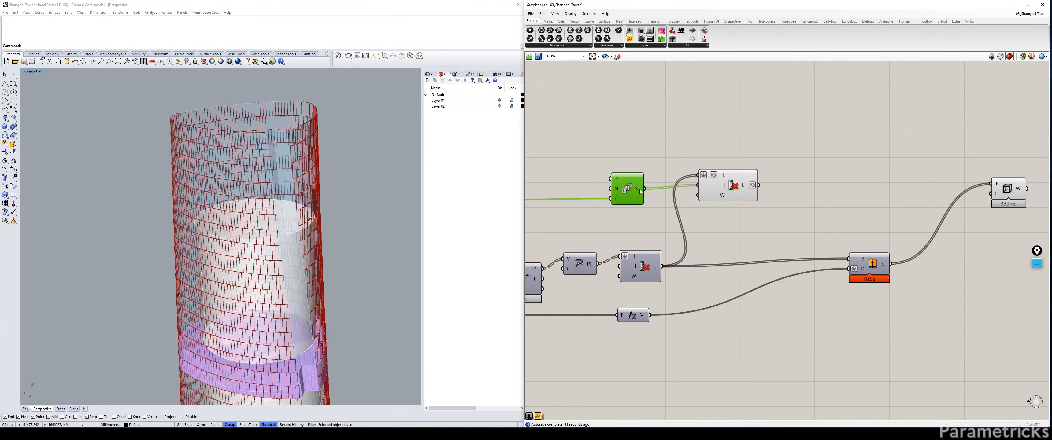
pyautogui.rightClick(613, 201)
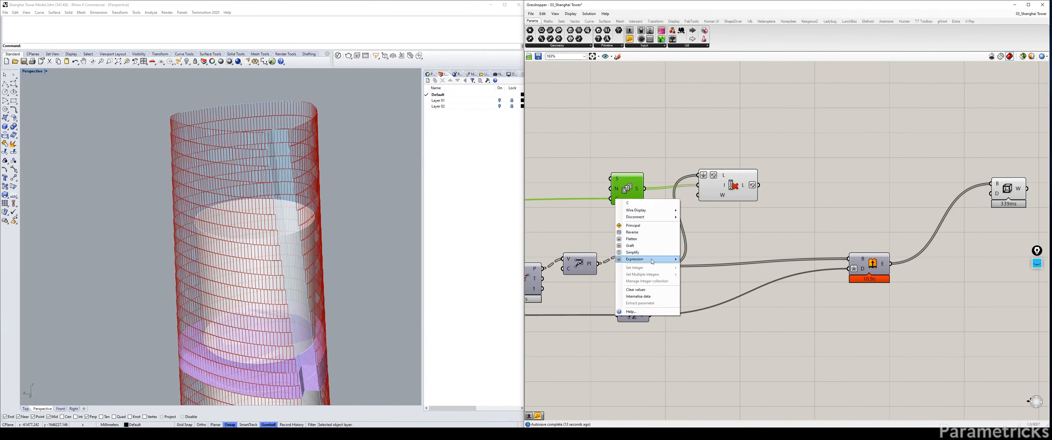
pyautogui.moveTo(649, 259)
pyautogui.click(709, 268)
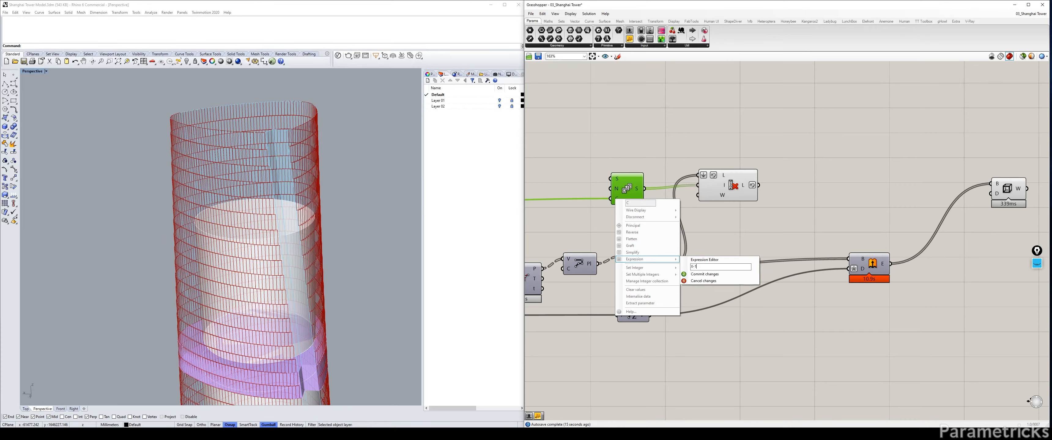
pyautogui.click(713, 275)
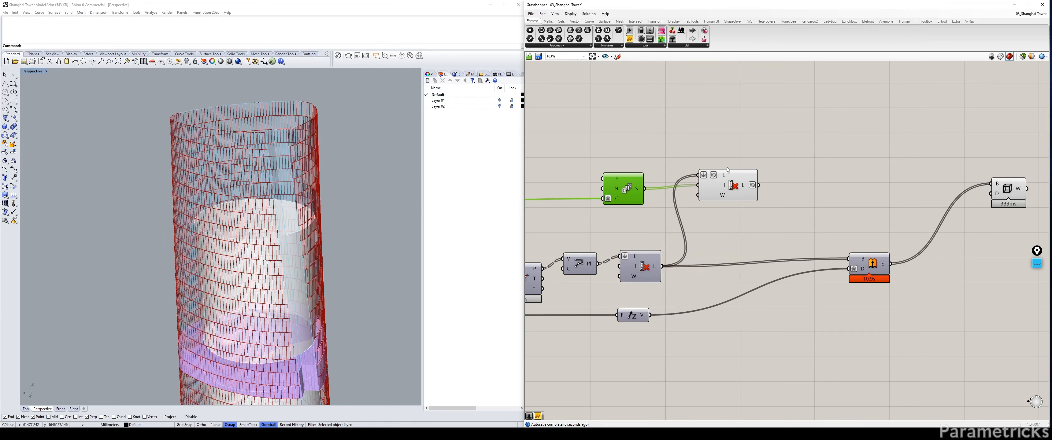
pyautogui.click(726, 185)
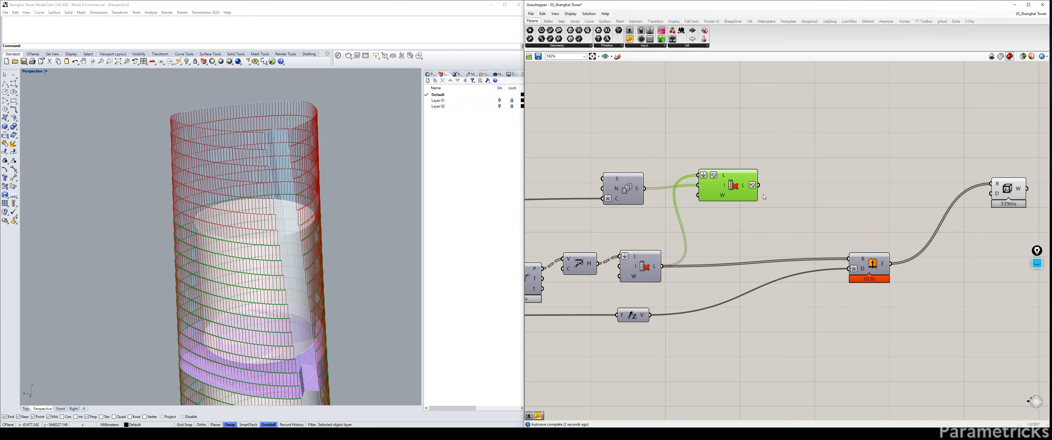
# Connect the second Cull Index's output to the Extrude base, hide its preview, and tidy the Series component beside it
pyautogui.moveTo(764, 186); pyautogui.dragTo(853, 256)
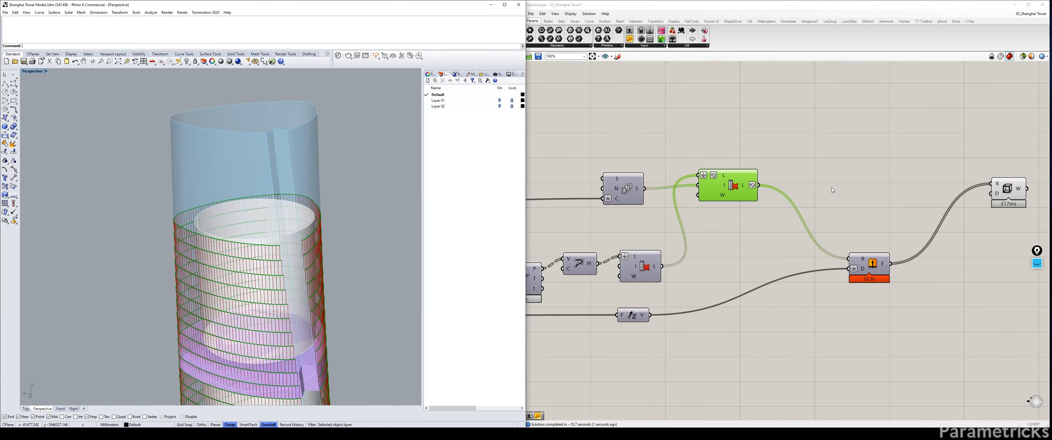
pyautogui.click(832, 188)
pyautogui.click(749, 189)
pyautogui.hotkey('ctrl', 'q')
pyautogui.moveTo(748, 190)
pyautogui.mouseDown()
pyautogui.moveTo(757, 193)
pyautogui.moveTo(748, 193)
pyautogui.mouseUp()
pyautogui.moveTo(628, 192); pyautogui.dragTo(643, 187)
pyautogui.click(489, 230)
pyautogui.click(787, 144)
pyautogui.moveTo(918, 182); pyautogui.dragTo(762, 153, button='right')
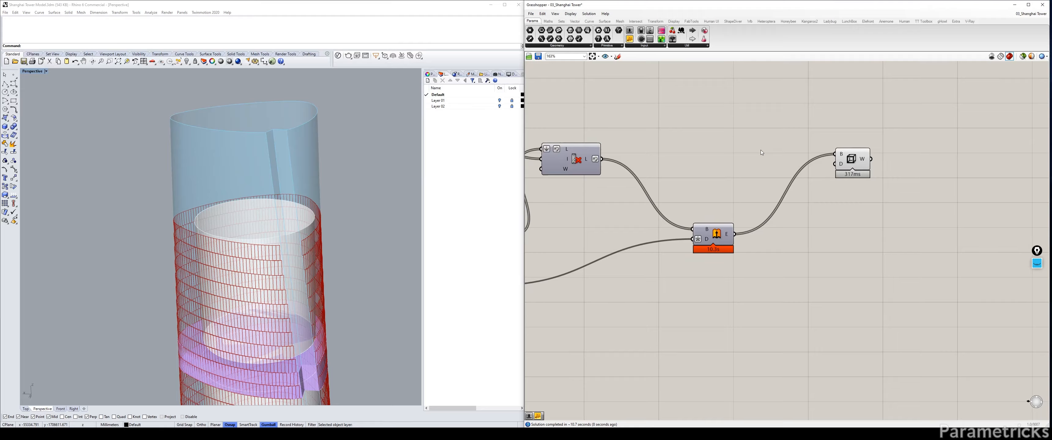
# Move the Brep Wireframe component farther from the extrusion and check the panels around the notch at the tower's base
pyautogui.moveTo(852, 159); pyautogui.dragTo(879, 100)
pyautogui.click(736, 204)
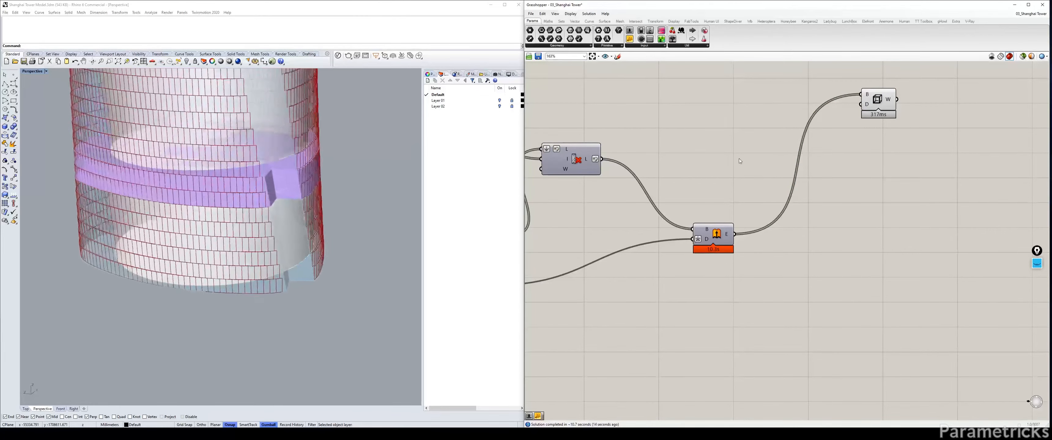
pyautogui.click(709, 235)
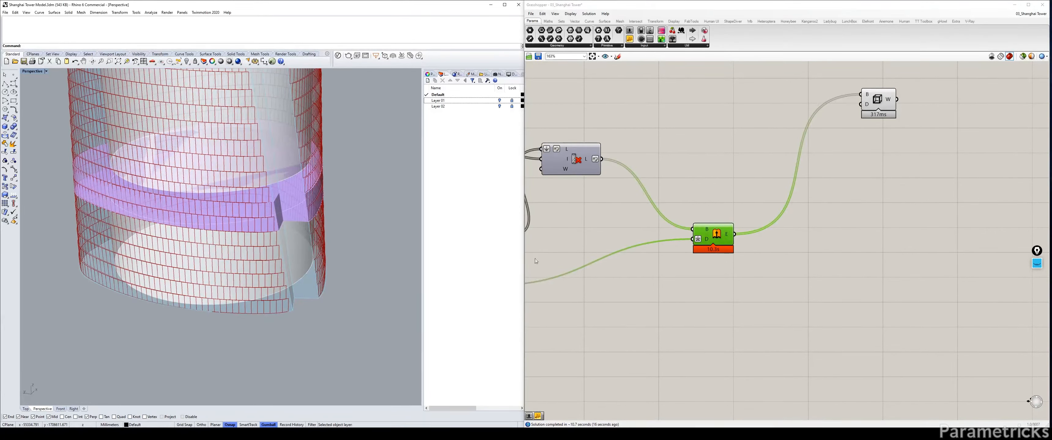
pyautogui.click(641, 291)
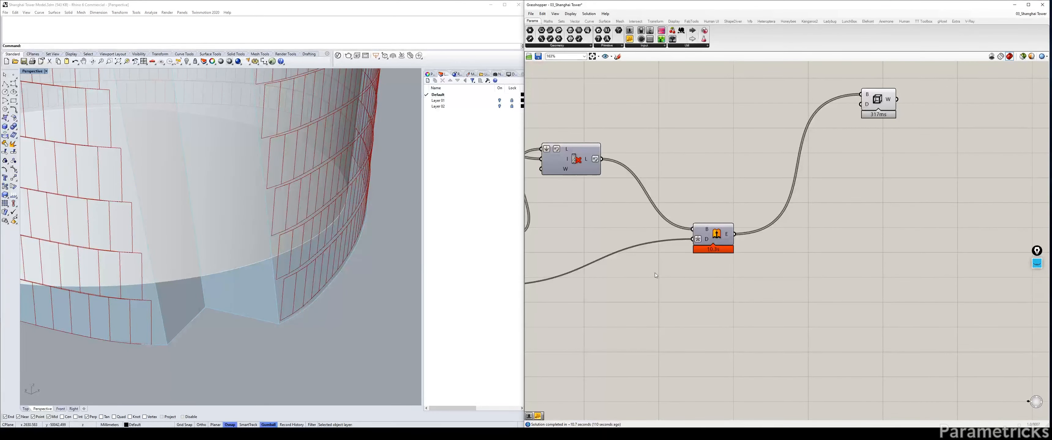
pyautogui.scroll(-2, 655, 272)
pyautogui.moveTo(598, 279); pyautogui.dragTo(739, 239, button='right')
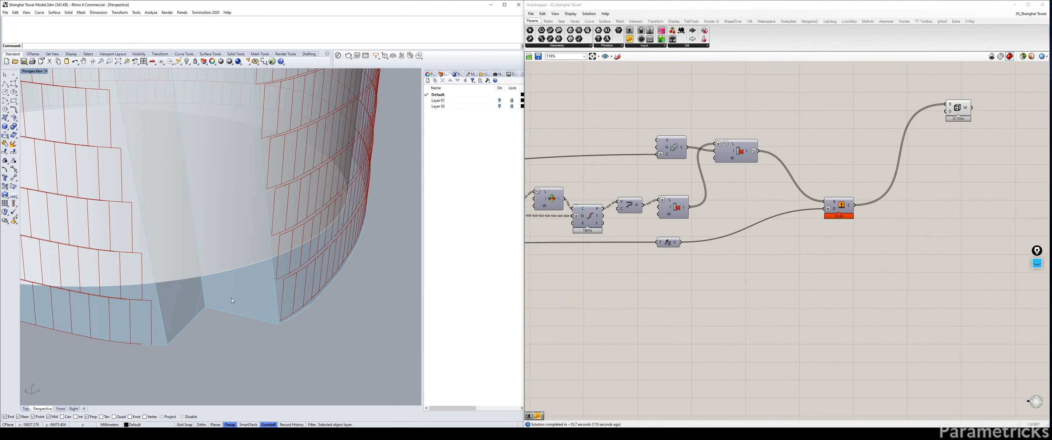
# Add a Custom Preview component fed by the Brep Wireframe output, and hide the Brep Wireframe's own preview
pyautogui.click(963, 106)
pyautogui.moveTo(953, 130); pyautogui.dragTo(782, 176, button='right')
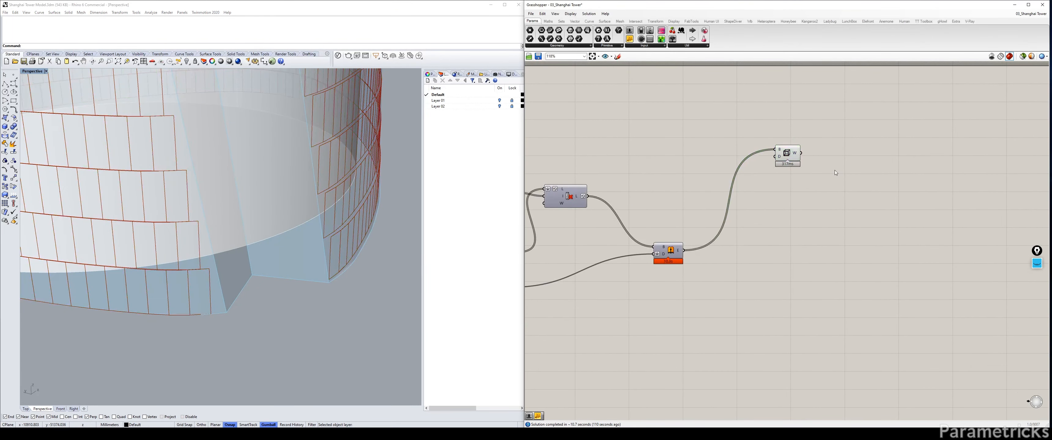
pyautogui.doubleClick(834, 169)
pyautogui.write('PREVI')
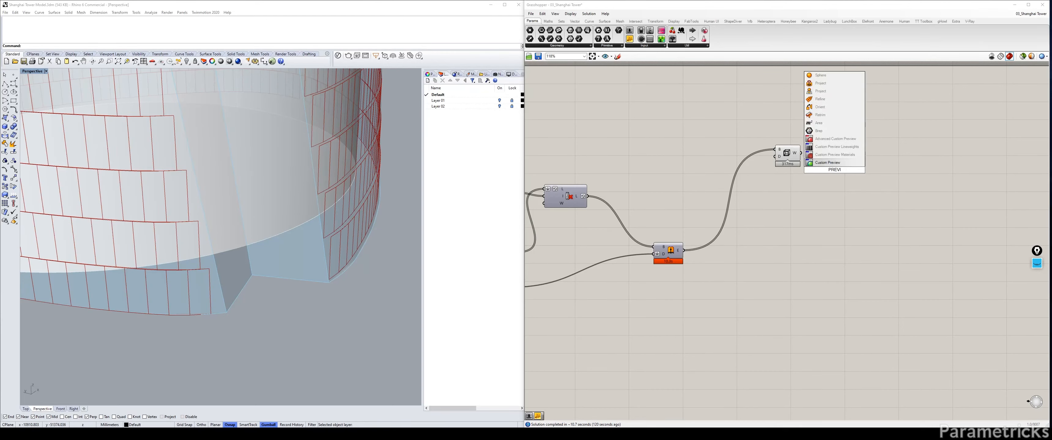
pyautogui.press('Return')
pyautogui.moveTo(801, 153); pyautogui.dragTo(825, 167)
pyautogui.click(786, 153)
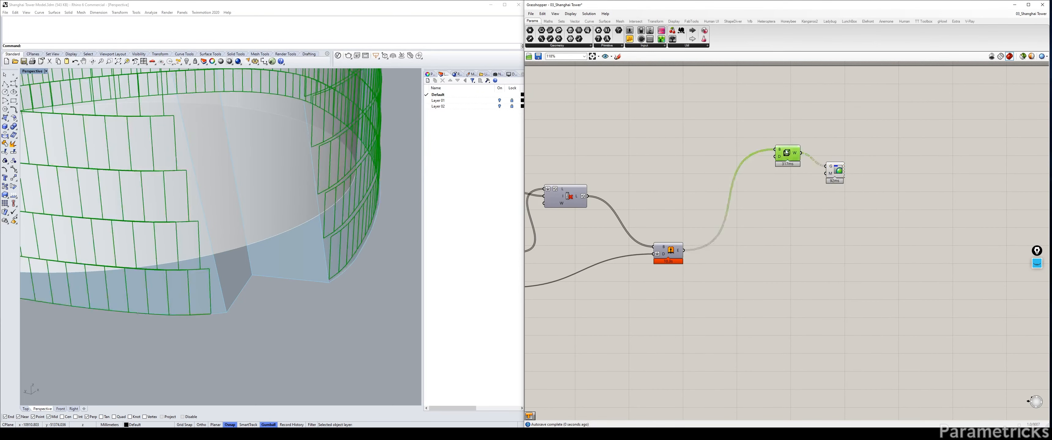
# Add a Colour Swatch and connect it to the Custom Preview's material input to display the panel edges in white
pyautogui.doubleClick(788, 201)
pyautogui.write('SWA')
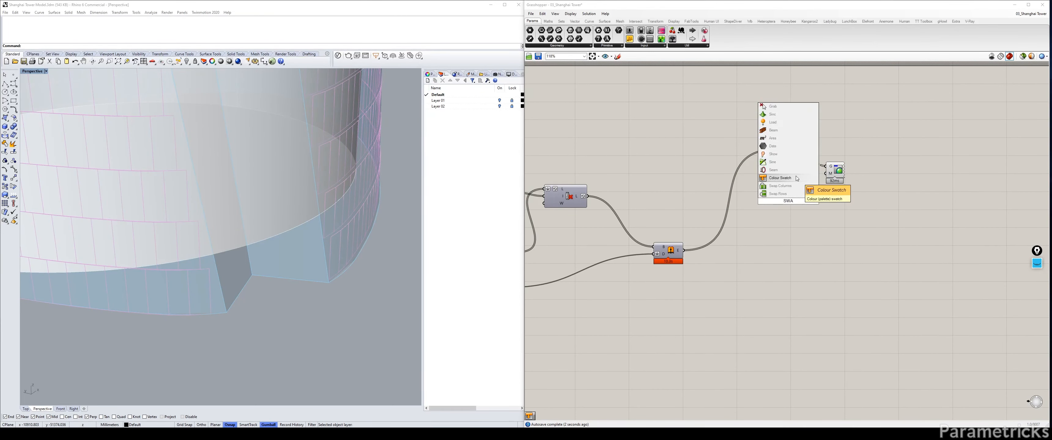
pyautogui.click(796, 179)
pyautogui.moveTo(805, 201); pyautogui.dragTo(871, 143)
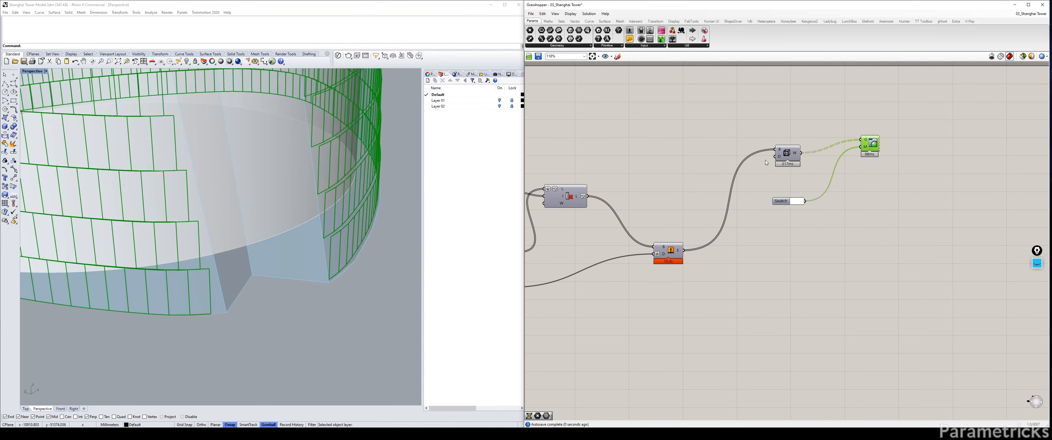
pyautogui.click(815, 185)
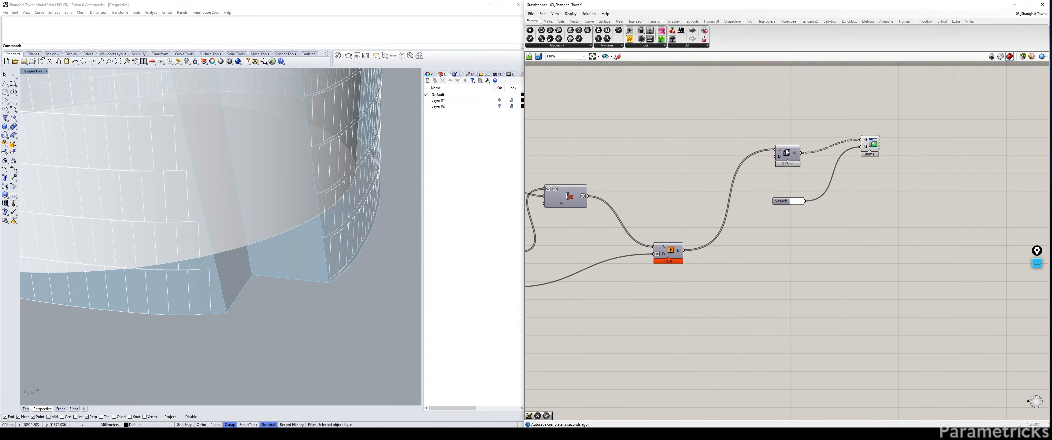
# Arrange the Brep Wireframe component and the Colour Swatch one above the other beside the Custom Preview
pyautogui.moveTo(786, 153); pyautogui.dragTo(793, 136)
pyautogui.moveTo(781, 201); pyautogui.dragTo(796, 164)
pyautogui.click(792, 189)
pyautogui.scroll(-1, 737, 211)
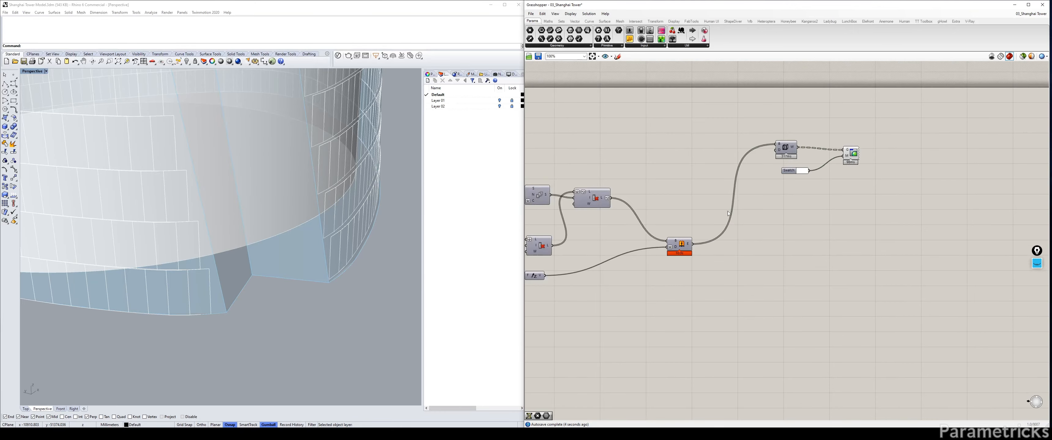
# Move the components downstream of the Sort List farther along the canvas to open up space after it
pyautogui.moveTo(727, 211); pyautogui.dragTo(865, 171, button='right')
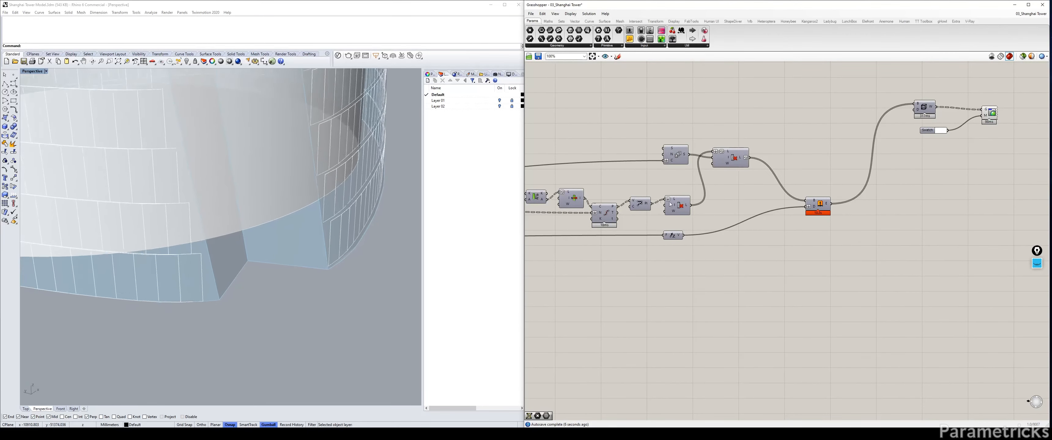
pyautogui.moveTo(642, 217); pyautogui.dragTo(873, 193, button='right')
pyautogui.moveTo(709, 189); pyautogui.dragTo(566, 172, button='right')
pyautogui.moveTo(849, 198); pyautogui.dragTo(777, 227, button='right')
pyautogui.moveTo(876, 240); pyautogui.dragTo(568, 133)
pyautogui.moveTo(592, 185); pyautogui.dragTo(663, 184)
pyautogui.moveTo(670, 184); pyautogui.dragTo(564, 197, button='right')
pyautogui.moveTo(779, 152); pyautogui.dragTo(963, 86)
pyautogui.moveTo(892, 110); pyautogui.dragTo(943, 111)
pyautogui.moveTo(857, 266); pyautogui.dragTo(968, 250, button='right')
pyautogui.moveTo(968, 250); pyautogui.dragTo(652, 116)
# Duplicate the List Item fed by the Sort List below the chain and turn off Reverse on the copy's list input
pyautogui.moveTo(640, 186); pyautogui.dragTo(639, 261)
pyautogui.click(647, 133)
pyautogui.rightClick(639, 262)
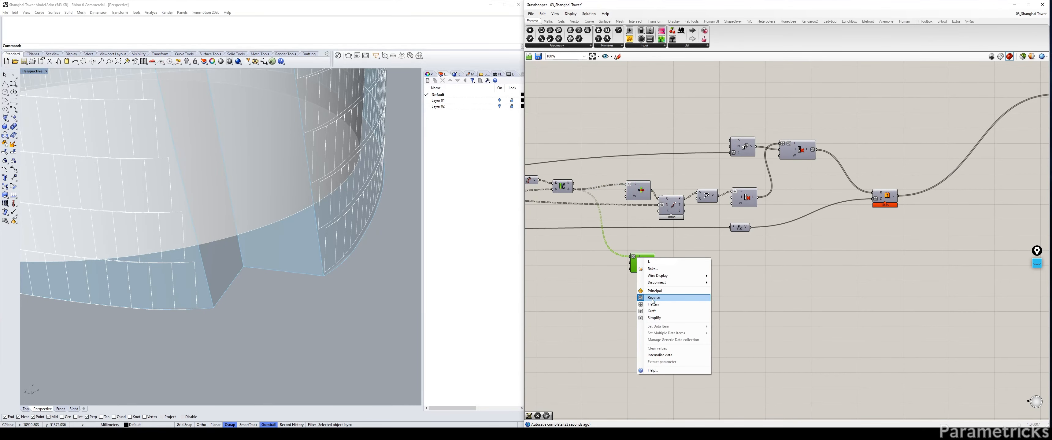
pyautogui.click(661, 299)
# Add a panel containing 0 and connect it to the copied List Item's index input
pyautogui.doubleClick(603, 268)
pyautogui.write('0')
pyautogui.press('BackSpace')
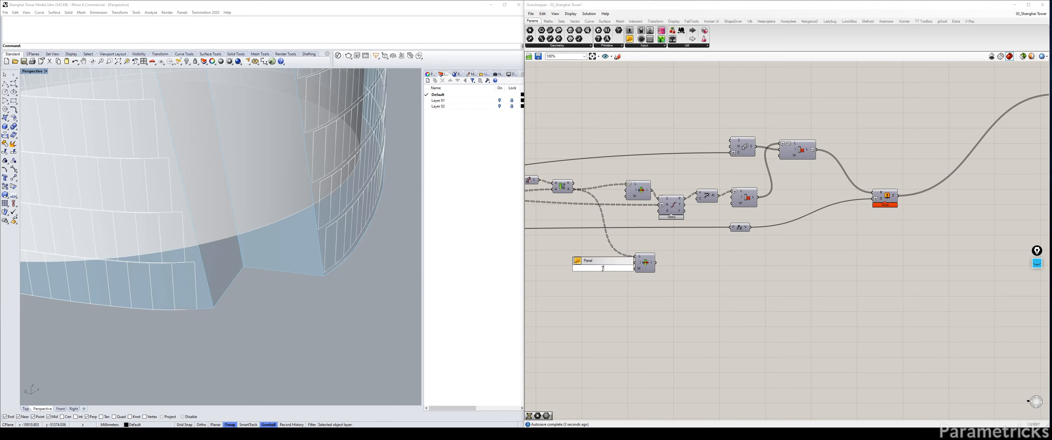
pyautogui.write('"0')
pyautogui.press('Return')
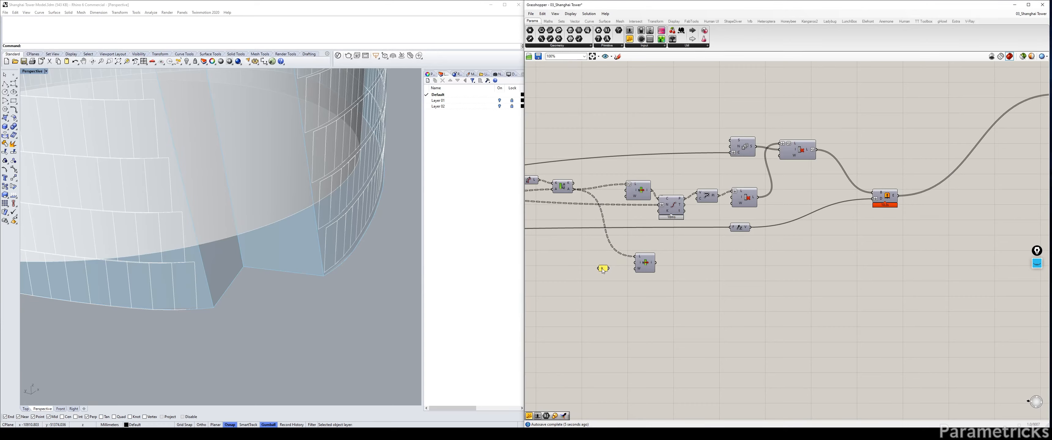
pyautogui.moveTo(608, 271)
pyautogui.mouseDown()
pyautogui.moveTo(619, 285)
pyautogui.moveTo(634, 266)
pyautogui.moveTo(596, 260)
pyautogui.moveTo(607, 264)
pyautogui.mouseUp()
pyautogui.click(611, 281)
pyautogui.click(646, 264)
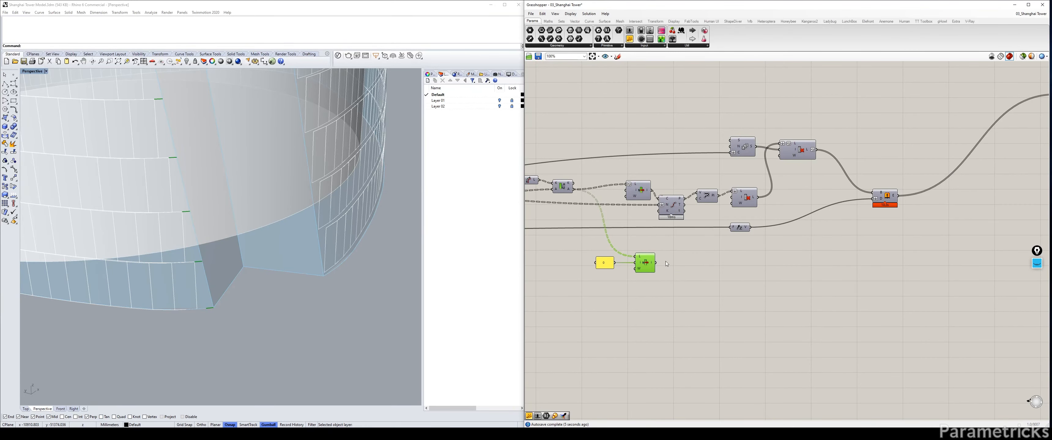
pyautogui.click(698, 251)
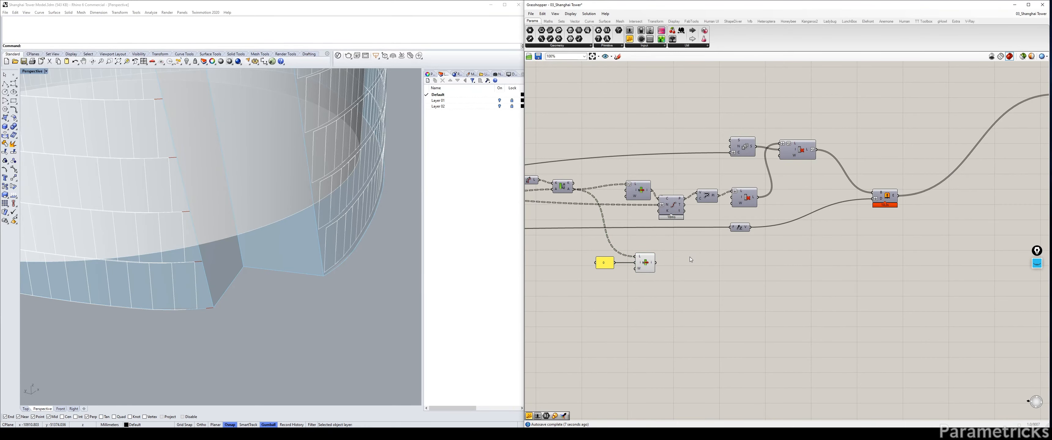
# Move the 0 panel and the copied List Item closer to the component chain above them
pyautogui.moveTo(682, 261); pyautogui.dragTo(702, 234, button='right')
pyautogui.moveTo(665, 259); pyautogui.dragTo(602, 226)
pyautogui.moveTo(668, 236); pyautogui.dragTo(654, 223)
pyautogui.click(691, 229)
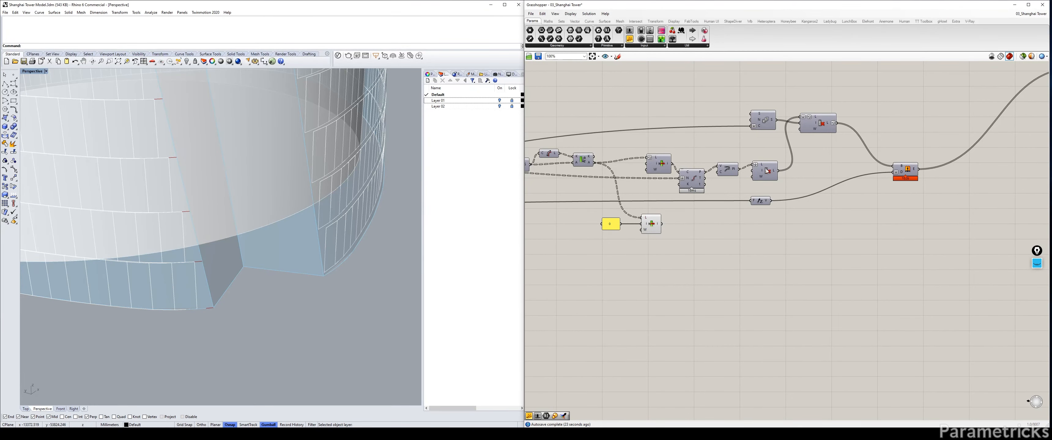
# Duplicate the Cull Index component, feed its list input from the copied List Item, and hide that List Item's preview
pyautogui.moveTo(766, 174)
pyautogui.keyDown('alt'); pyautogui.mouseDown()
pyautogui.moveTo(768, 204)
pyautogui.moveTo(724, 229)
pyautogui.mouseUp(); pyautogui.keyUp('alt')
pyautogui.moveTo(662, 224)
pyautogui.mouseDown()
pyautogui.moveTo(708, 221)
pyautogui.moveTo(708, 230)
pyautogui.mouseUp()
pyautogui.click(651, 225)
pyautogui.hotkey('ctrl', 'q')
pyautogui.click(707, 230)
pyautogui.click(779, 230)
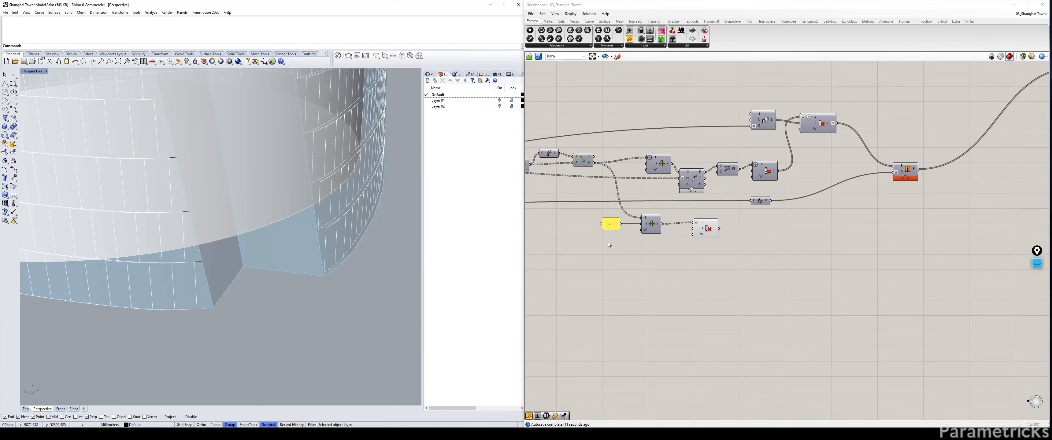
# Shift the 0 panel, copied List Item and Cull Index copy together slightly toward the Sort List
pyautogui.moveTo(719, 259); pyautogui.dragTo(602, 217)
pyautogui.moveTo(702, 227); pyautogui.dragTo(689, 221)
pyautogui.click(726, 235)
# Trace the definition upstream past Extend Curve, checking which List Item outputs the floor curves before they are extended
pyautogui.moveTo(621, 233); pyautogui.dragTo(731, 228, button='right')
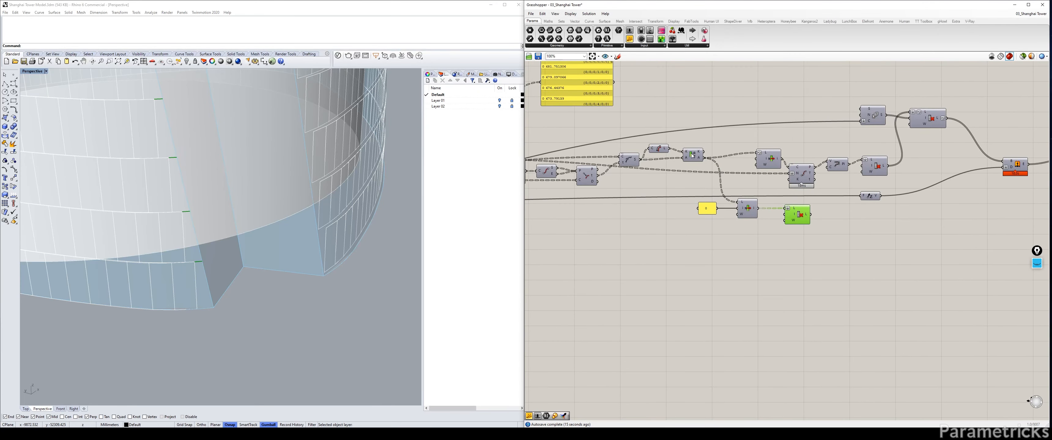
pyautogui.moveTo(878, 169); pyautogui.dragTo(719, 160, button='right')
pyautogui.click(718, 160)
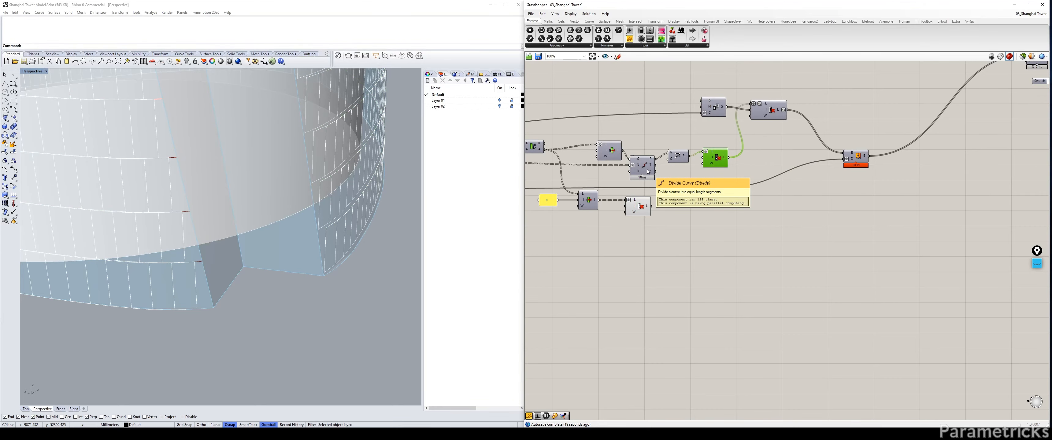
pyautogui.moveTo(648, 171); pyautogui.dragTo(806, 155, button='right')
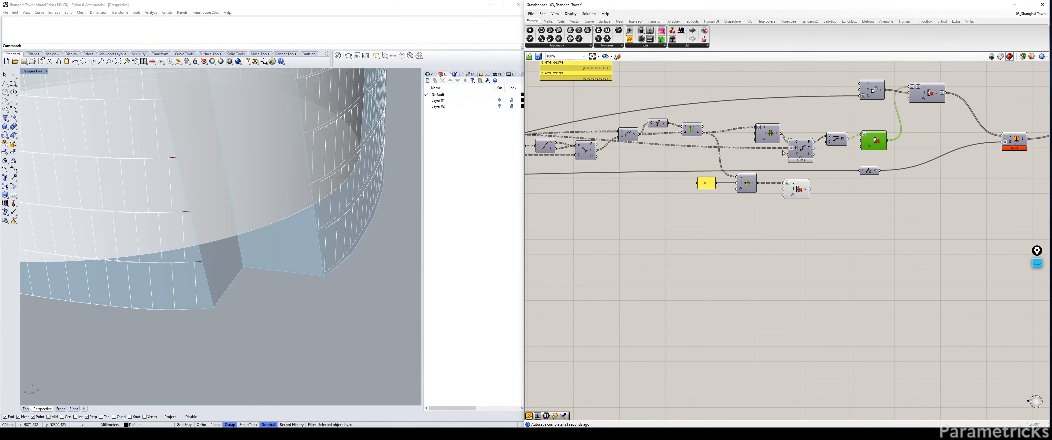
pyautogui.click(763, 135)
pyautogui.moveTo(763, 135); pyautogui.dragTo(762, 135)
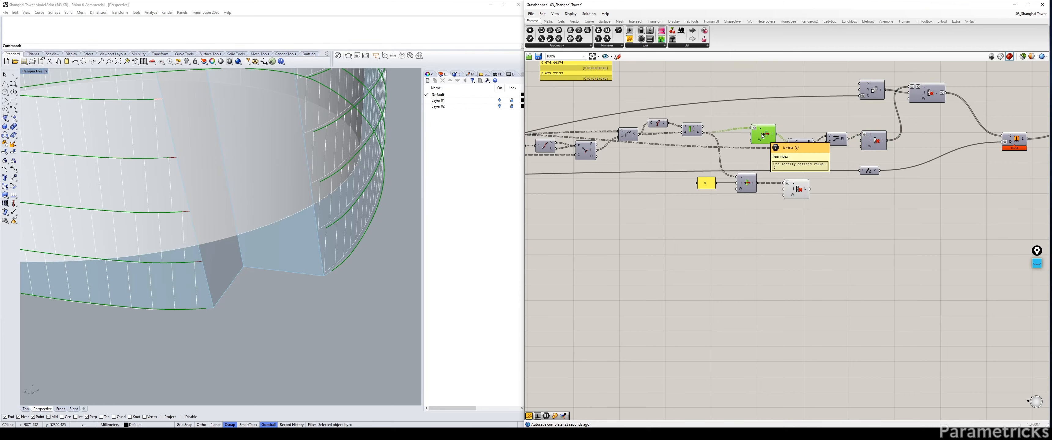
pyautogui.moveTo(666, 152); pyautogui.dragTo(780, 145, button='right')
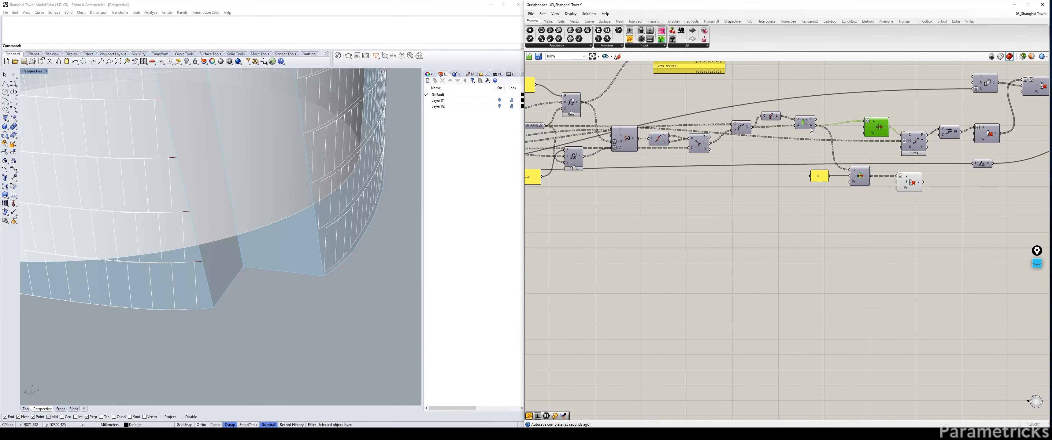
pyautogui.moveTo(690, 148); pyautogui.dragTo(701, 171, button='right')
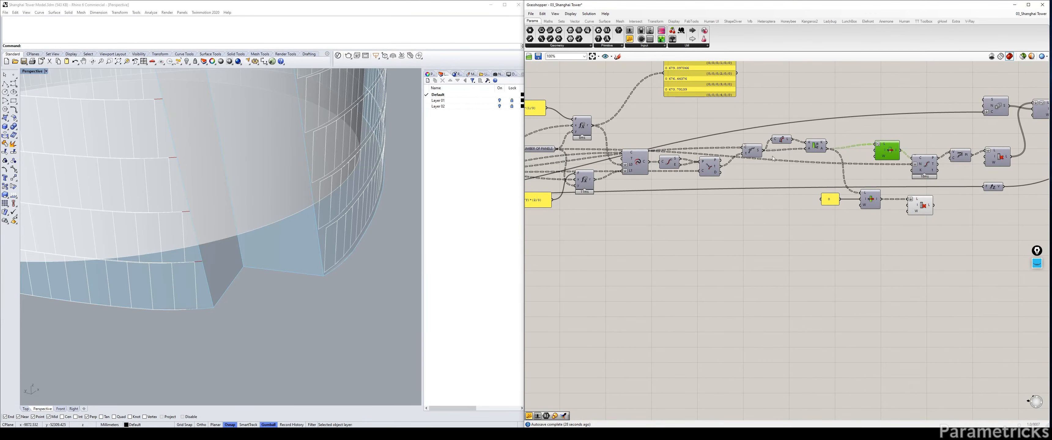
pyautogui.click(884, 153)
pyautogui.moveTo(636, 167); pyautogui.dragTo(743, 157, button='right')
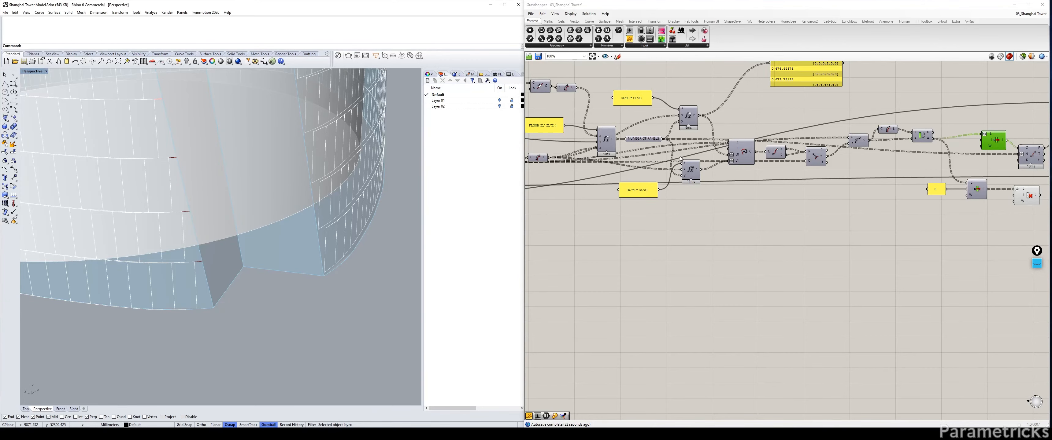
pyautogui.click(745, 154)
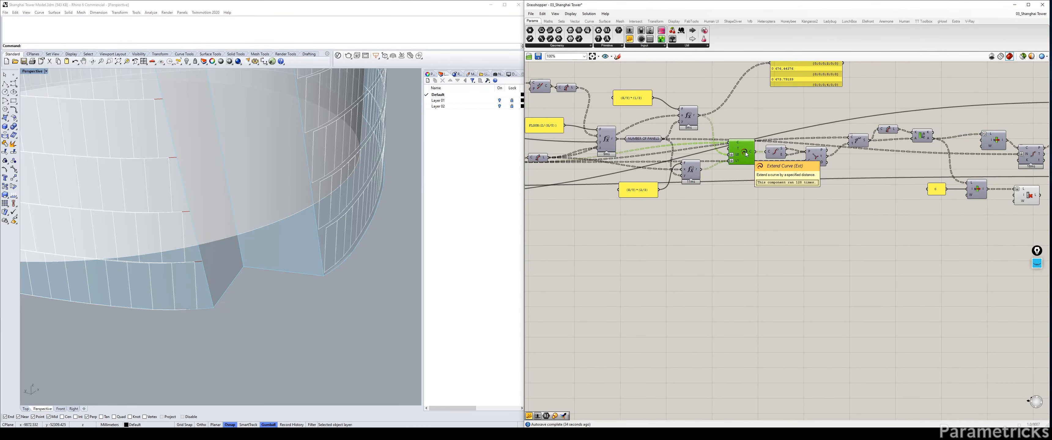
pyautogui.moveTo(617, 146); pyautogui.dragTo(736, 133, button='right')
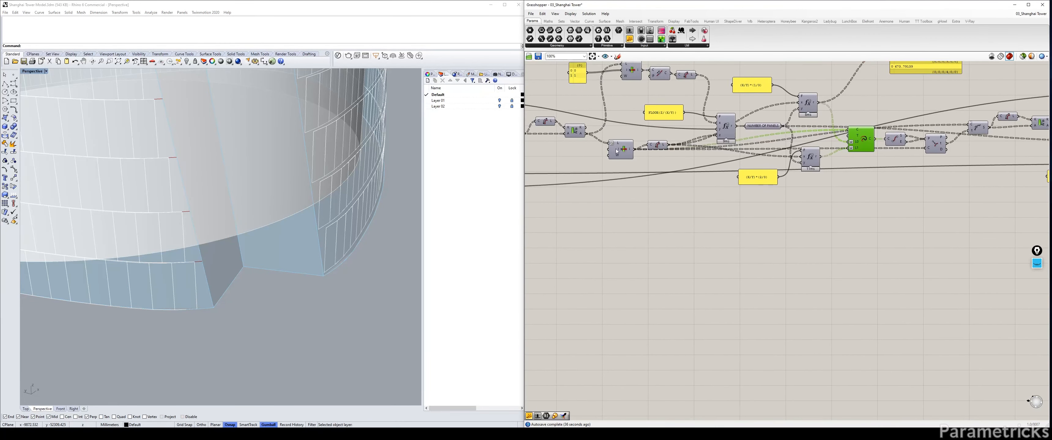
pyautogui.click(625, 150)
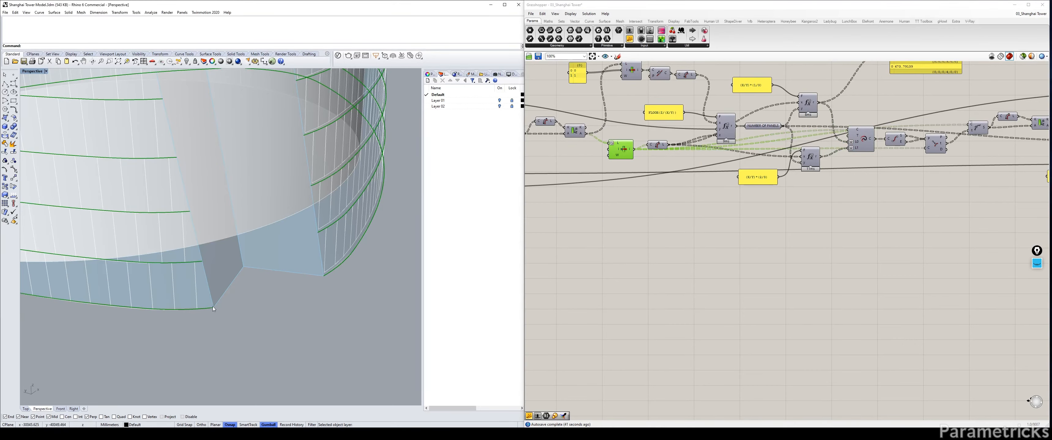
# Add a Curve parameter fed by the List Item upstream of Extend Curve, and hide that List Item's preview
pyautogui.doubleClick(820, 210)
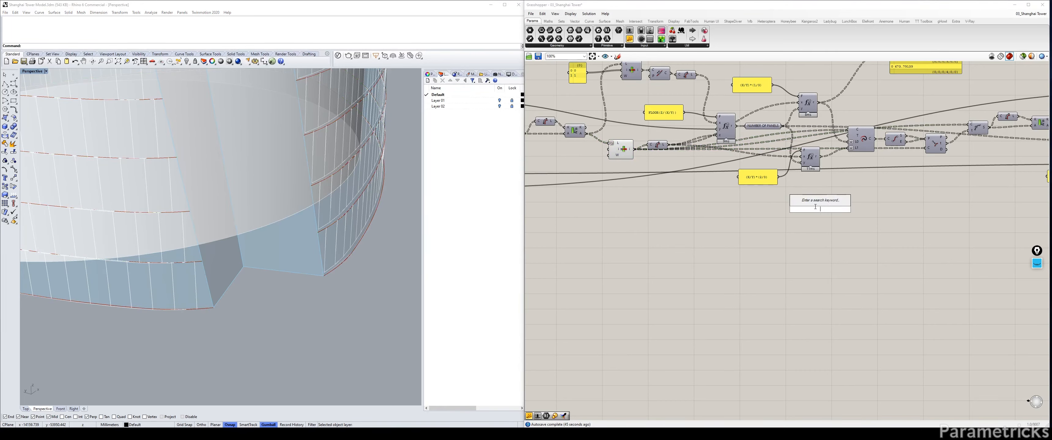
pyautogui.write('CURVE')
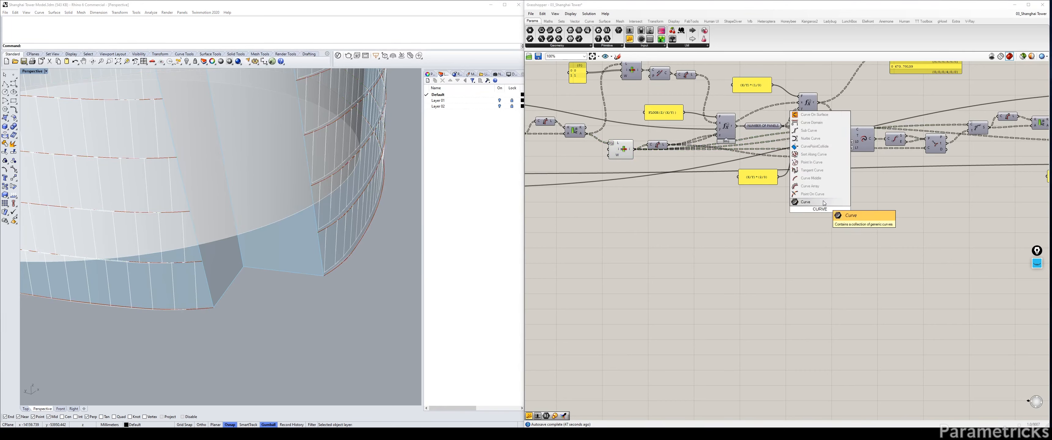
pyautogui.press('Return')
pyautogui.moveTo(656, 155); pyautogui.dragTo(812, 209)
pyautogui.click(622, 149)
pyautogui.hotkey('ctrl', 'q')
# Move the Curve parameter beneath the copied List Item and connect it to a new End Points component
pyautogui.moveTo(864, 164); pyautogui.dragTo(649, 188, button='right')
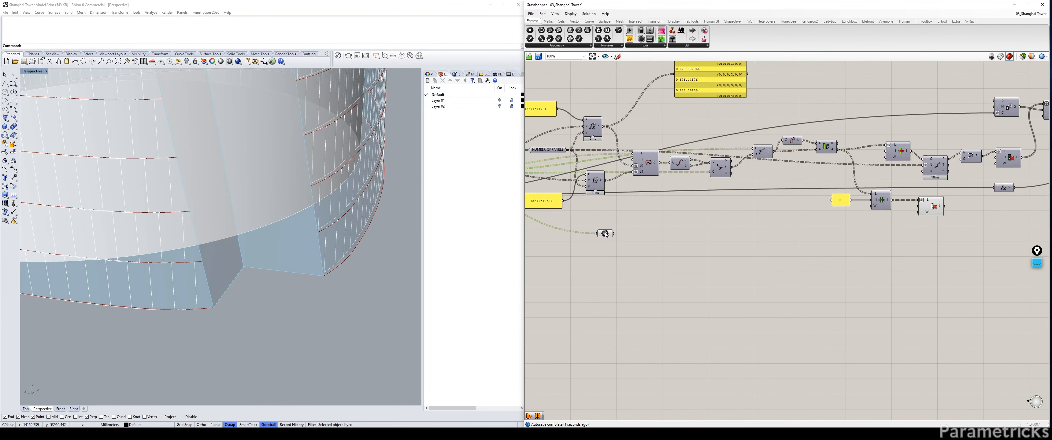
pyautogui.moveTo(606, 234); pyautogui.dragTo(879, 224)
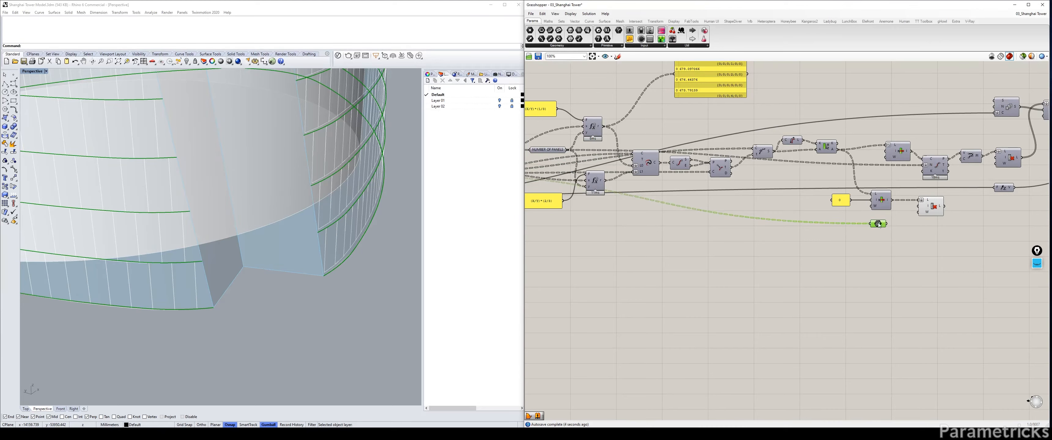
pyautogui.moveTo(878, 224); pyautogui.dragTo(623, 221, button='right')
pyautogui.scroll(1, 623, 221)
pyautogui.doubleClick(671, 226)
pyautogui.write('END')
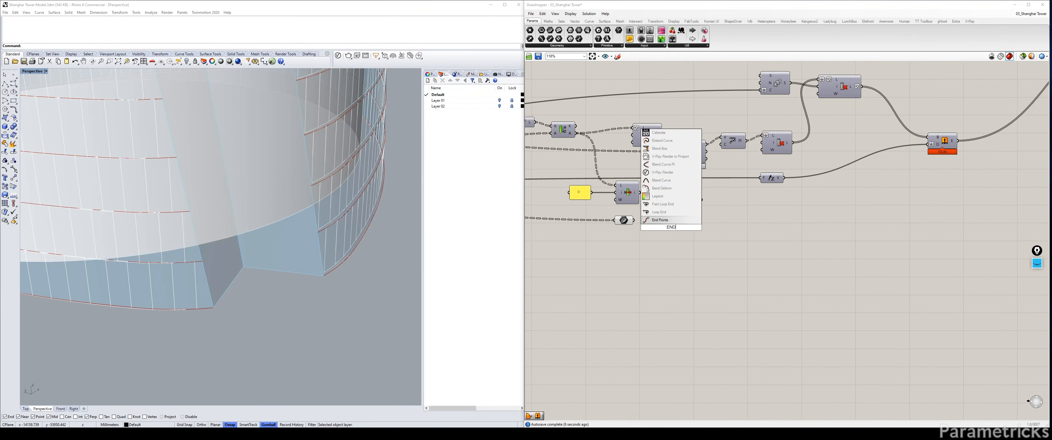
pyautogui.click(669, 222)
pyautogui.moveTo(634, 220)
pyautogui.mouseDown()
pyautogui.moveTo(660, 228)
pyautogui.moveTo(615, 230)
pyautogui.moveTo(652, 227)
pyautogui.mouseUp()
# Add a List Item component and connect the End Points' start output to its list input
pyautogui.doubleClick(690, 232)
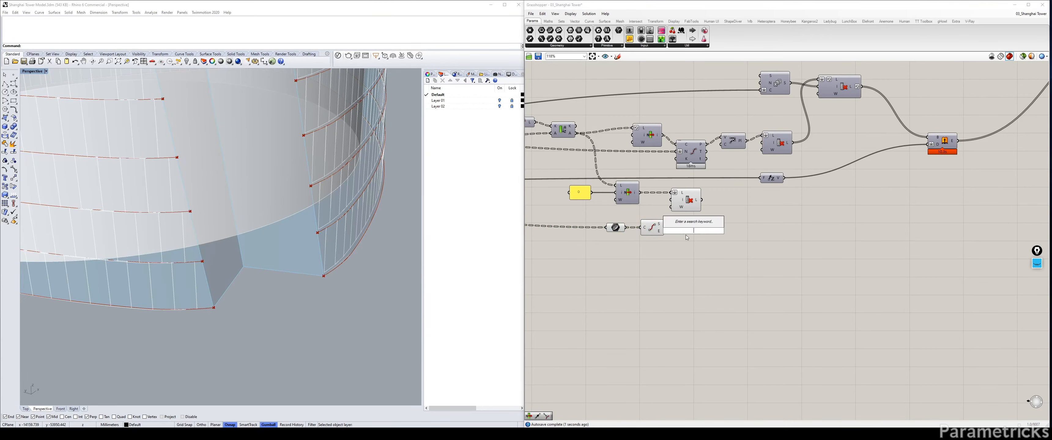
pyautogui.write('ITEM')
pyautogui.press('Return')
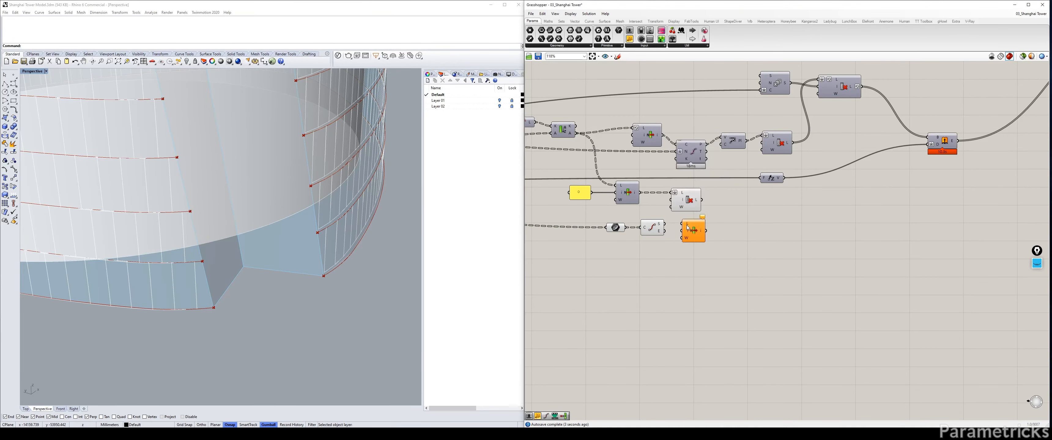
pyautogui.moveTo(665, 224); pyautogui.dragTo(681, 224)
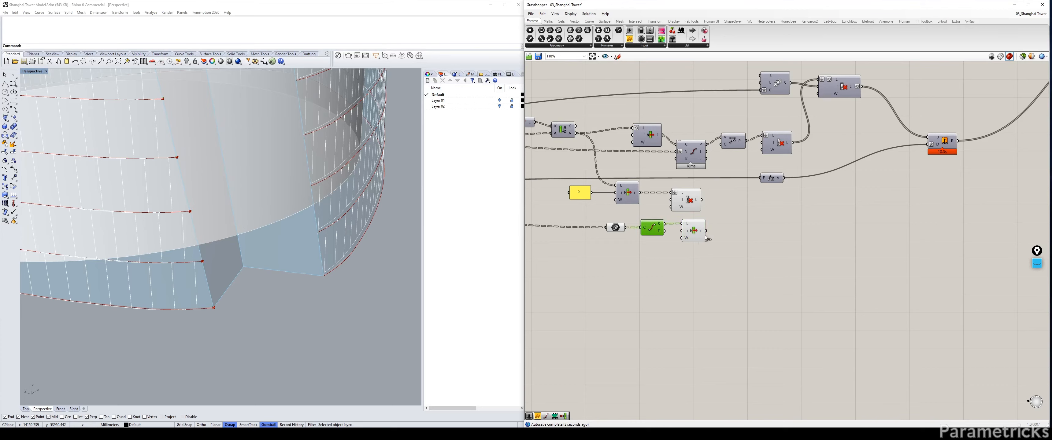
# Hide the previews of the End Points component and the Curve parameter
pyautogui.click(269, 306)
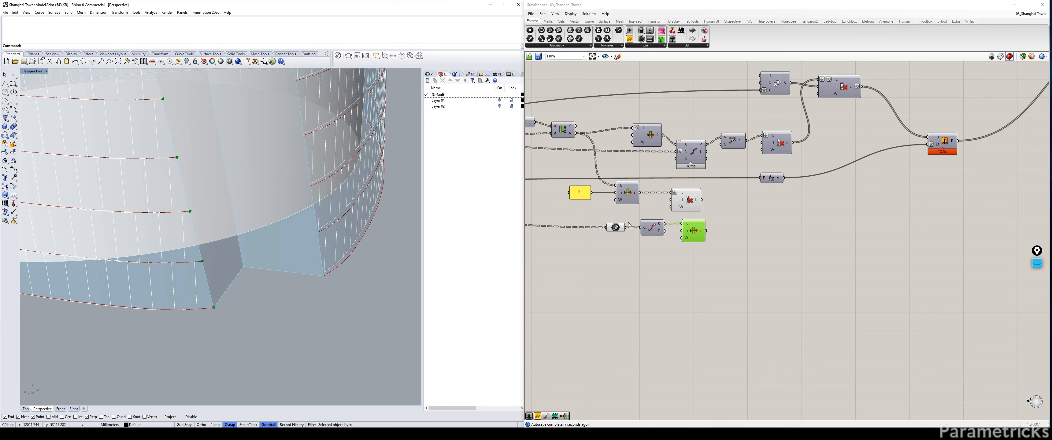
pyautogui.click(617, 228)
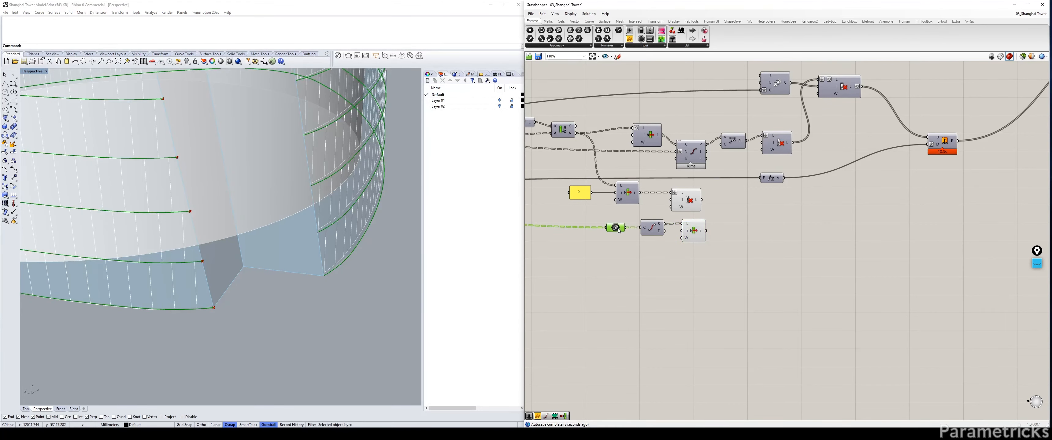
pyautogui.click(699, 233)
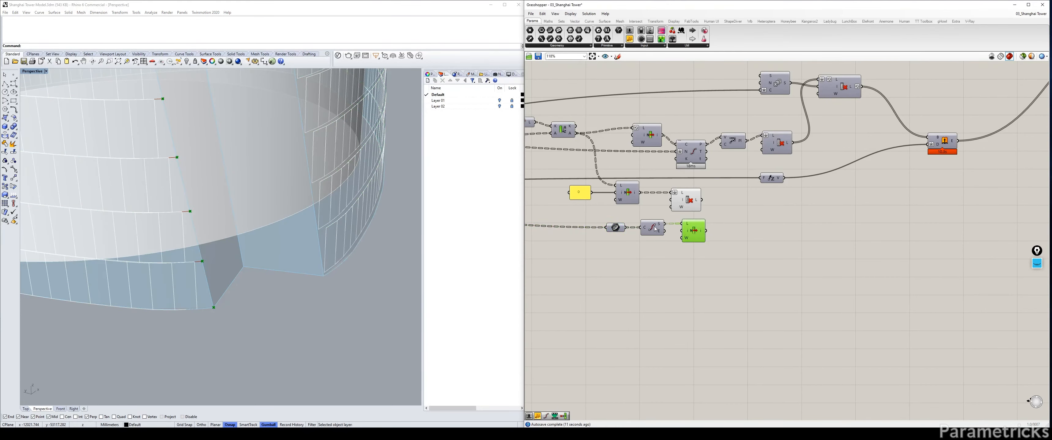
# Align the Cull Index copy with the new List Item, shifting the Curve, End Points and List Item row closer in
pyautogui.moveTo(658, 226)
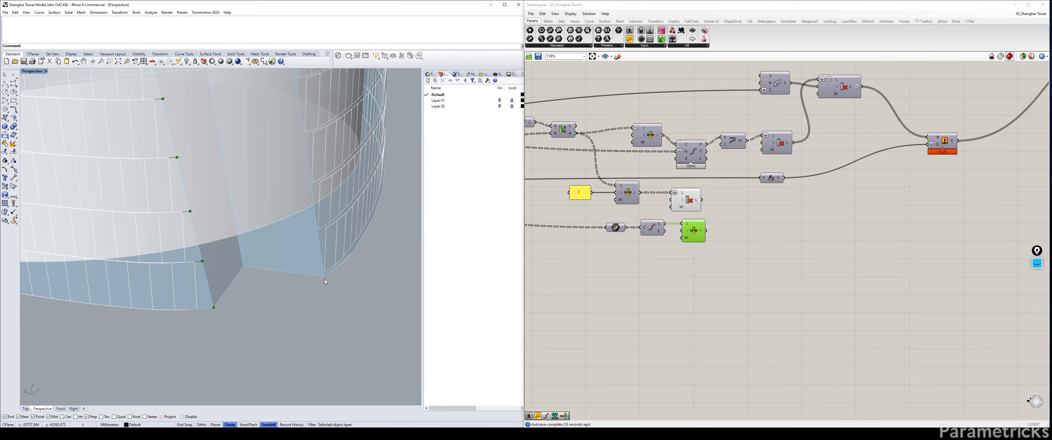
pyautogui.click(689, 201)
pyautogui.moveTo(688, 203); pyautogui.dragTo(690, 203)
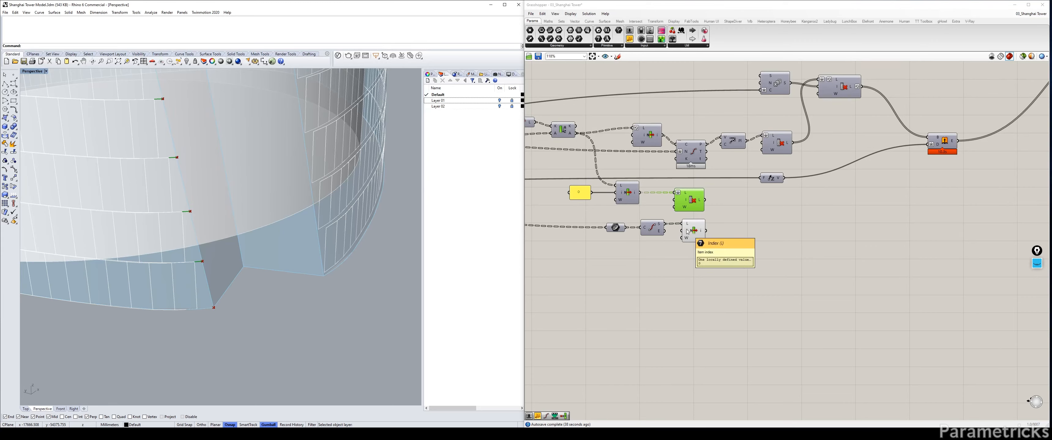
pyautogui.moveTo(709, 268); pyautogui.dragTo(584, 220)
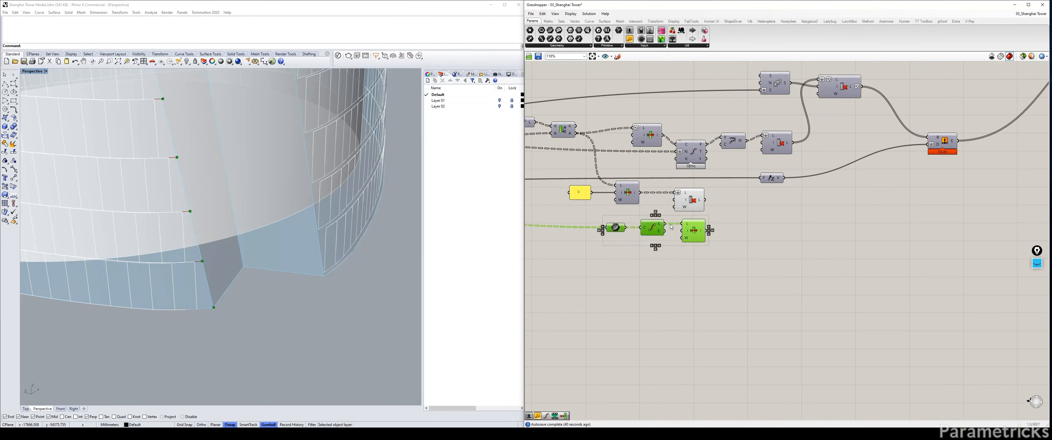
pyautogui.moveTo(694, 230); pyautogui.dragTo(687, 230)
pyautogui.click(738, 237)
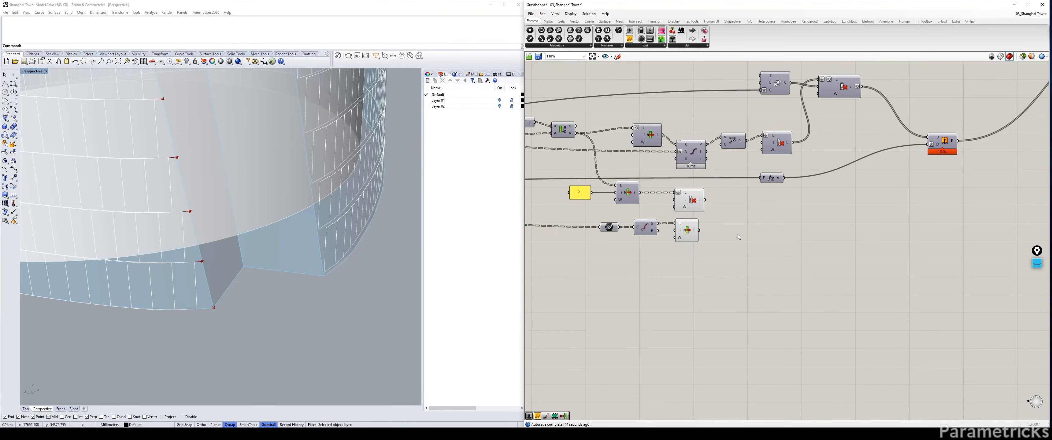
pyautogui.moveTo(686, 232); pyautogui.dragTo(689, 234)
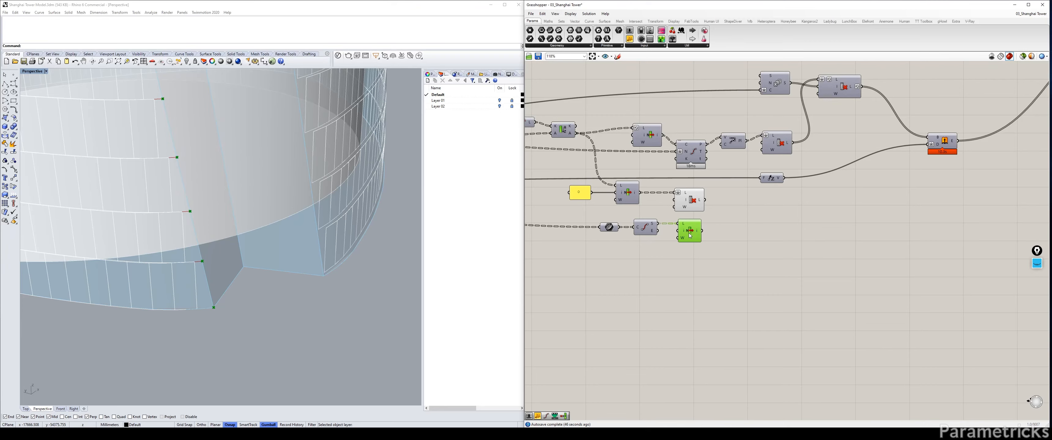
pyautogui.click(768, 248)
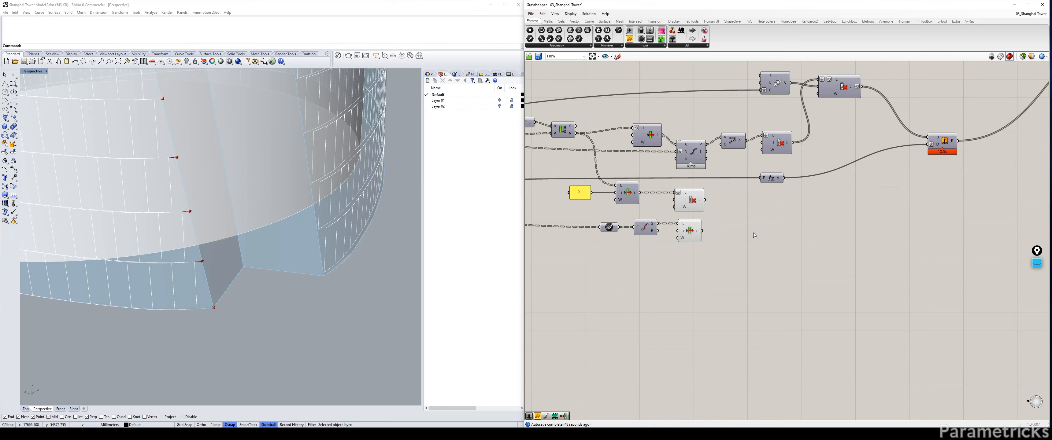
pyautogui.click(692, 230)
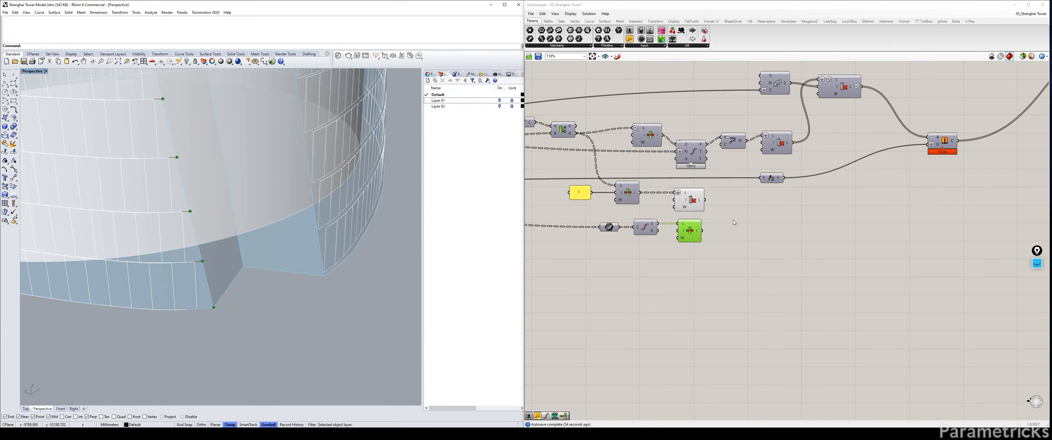
pyautogui.click(762, 221)
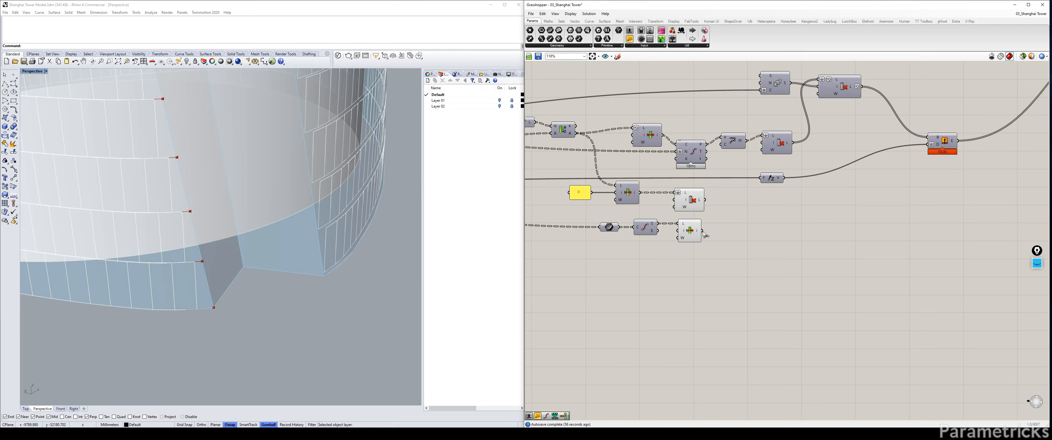
pyautogui.click(689, 230)
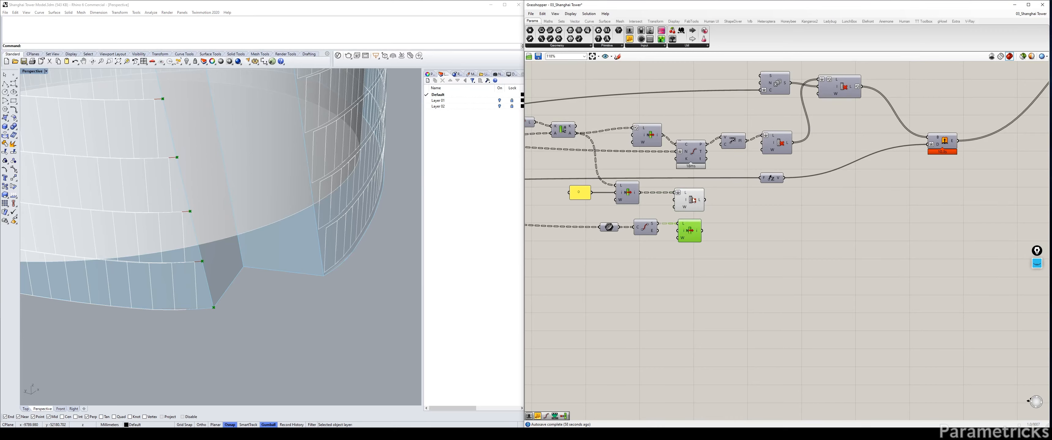
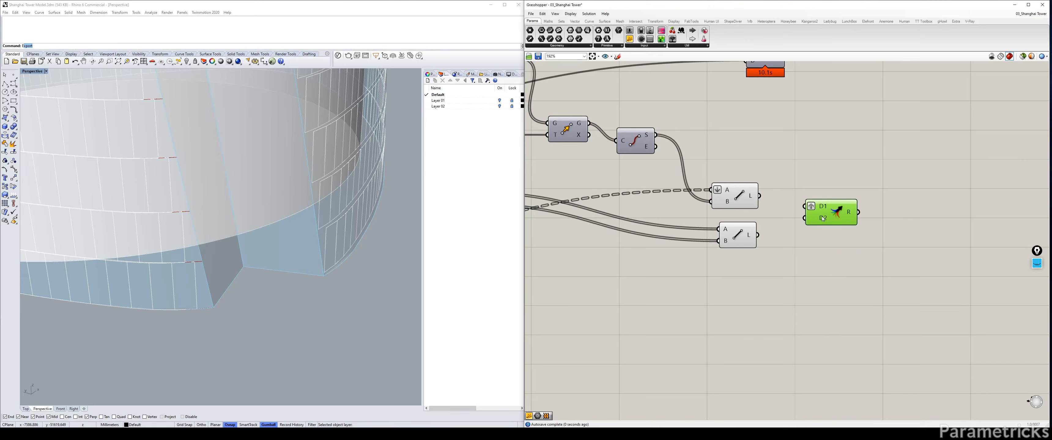
# Graft the second data input, D2, of the new Merge component
pyautogui.rightClick(823, 219)
pyautogui.click(841, 260)
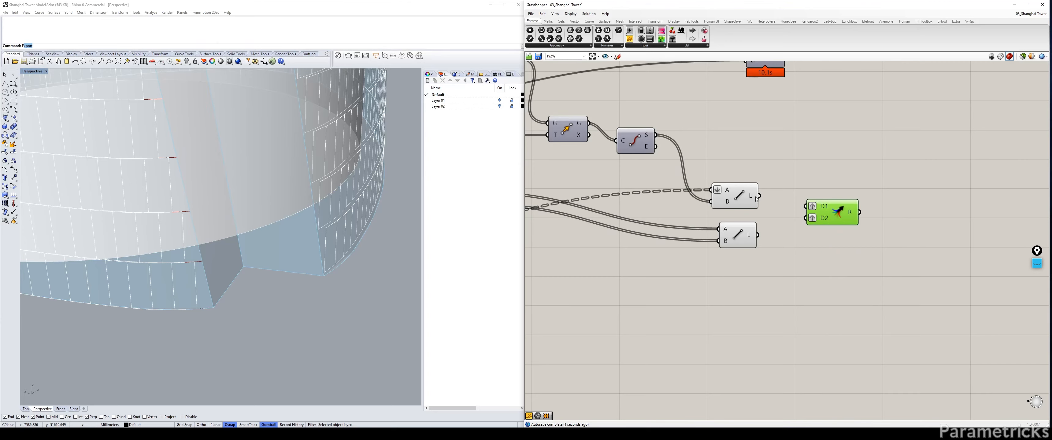
# Examine the lines made by the upper Line component from the tower's base up to the notch at its top
pyautogui.click(743, 199)
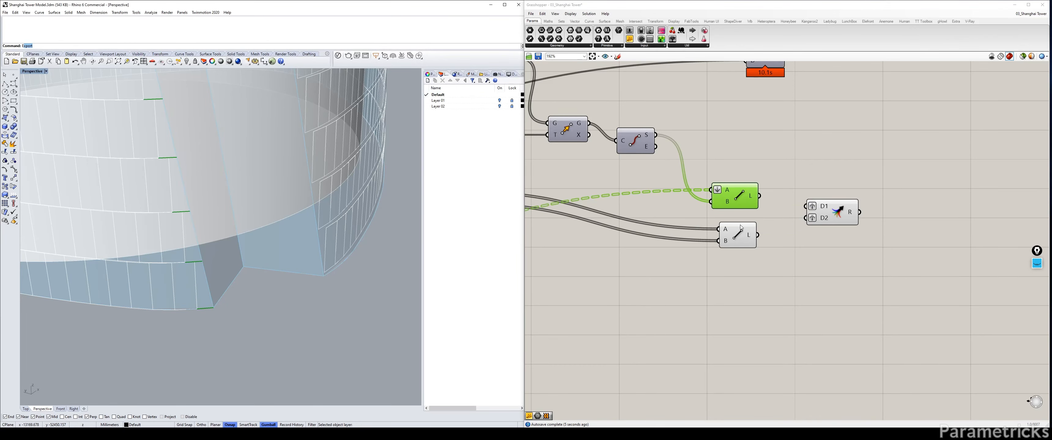
pyautogui.moveTo(749, 236)
pyautogui.moveTo(751, 197)
pyautogui.scroll(-15, 330, 246)
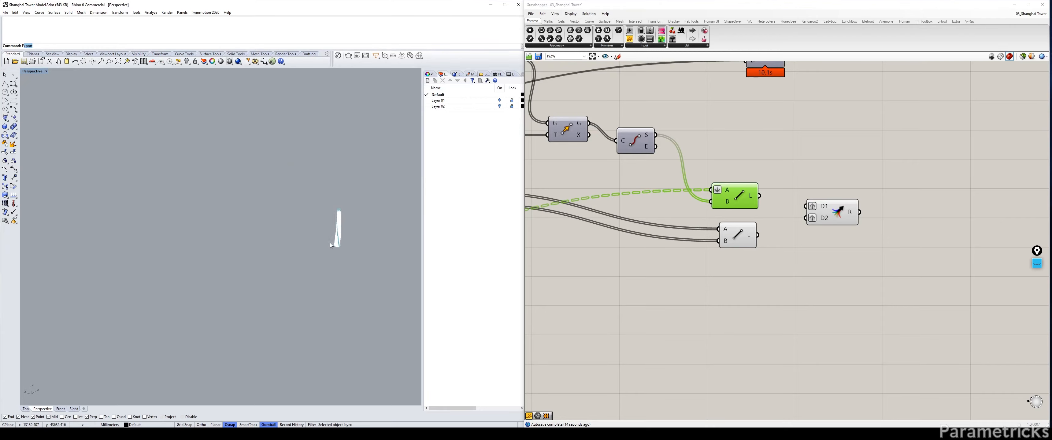
pyautogui.scroll(4, 331, 244)
pyautogui.scroll(10, 331, 245)
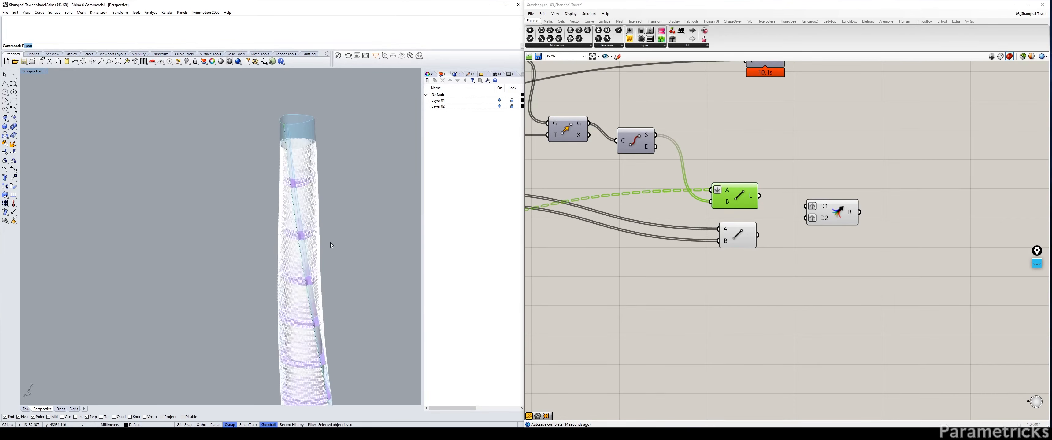
pyautogui.scroll(10, 331, 245)
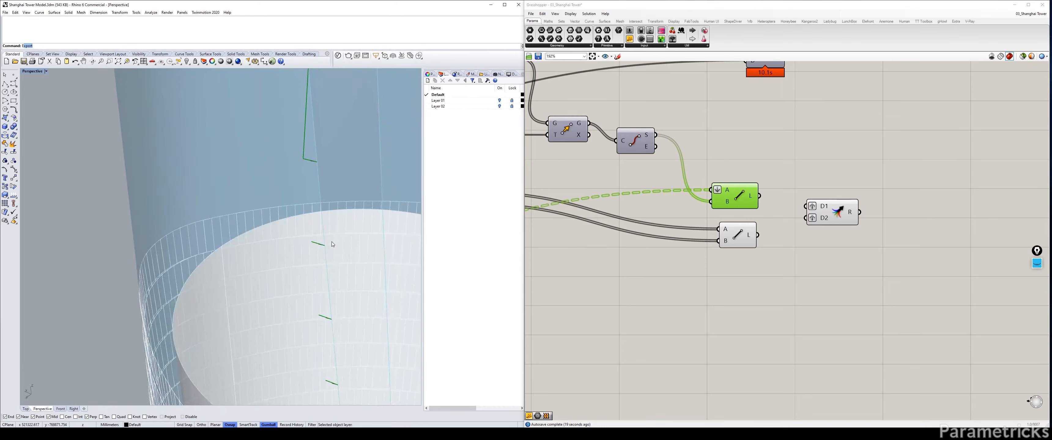
pyautogui.scroll(3, 332, 244)
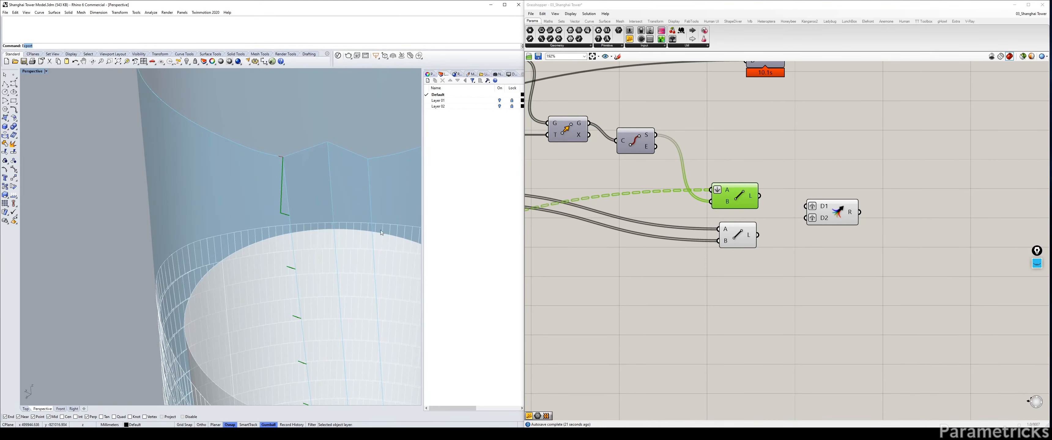
pyautogui.click(780, 140)
pyautogui.click(736, 199)
pyautogui.click(755, 169)
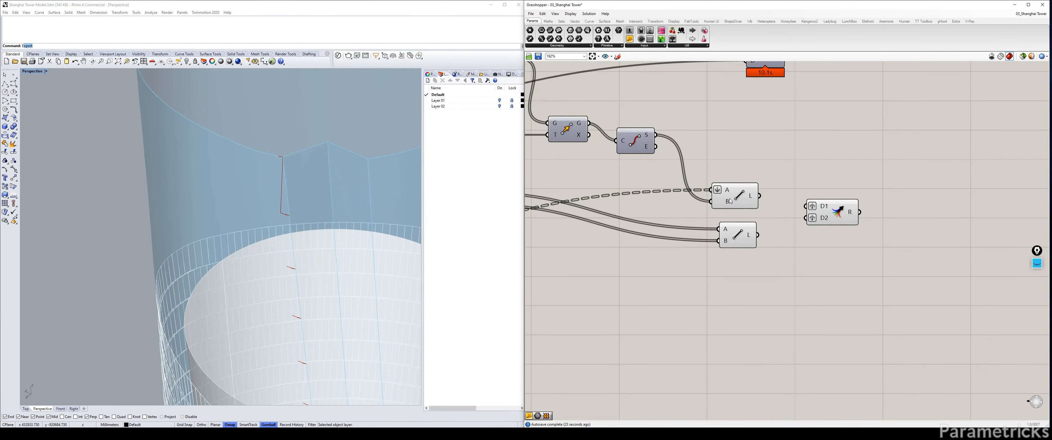
# Move the Curve parameter's End Points component further along its row and place a copy of the Cull Index component below
pyautogui.scroll(-3, 734, 198)
pyautogui.moveTo(734, 199); pyautogui.dragTo(874, 157, button='right')
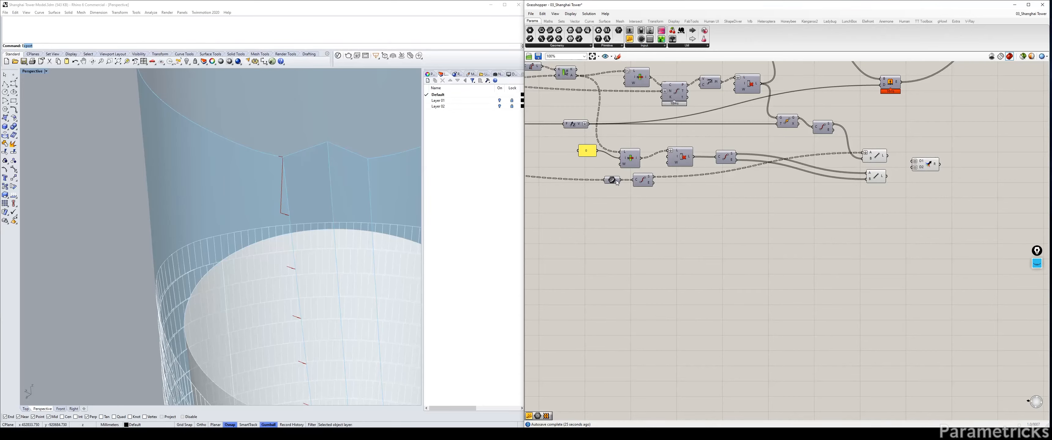
pyautogui.moveTo(612, 184)
pyautogui.moveTo(646, 182); pyautogui.dragTo(716, 183)
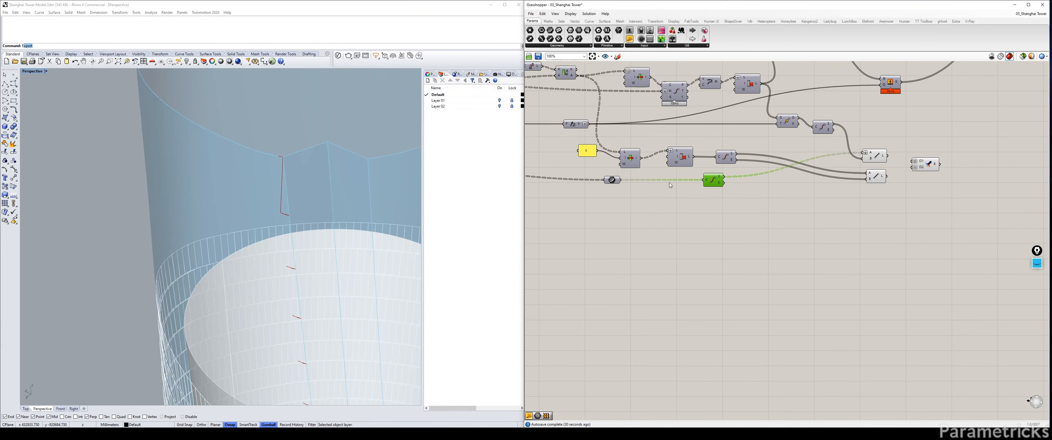
pyautogui.keyDown('alt'); pyautogui.moveTo(681, 162); pyautogui.dragTo(674, 200); pyautogui.keyUp('alt')
# Connect the Curve parameter to the copied Cull Index's list input and space the parameter further away from it
pyautogui.scroll(2, 631, 182)
pyautogui.scroll(1, 630, 183)
pyautogui.click(605, 180)
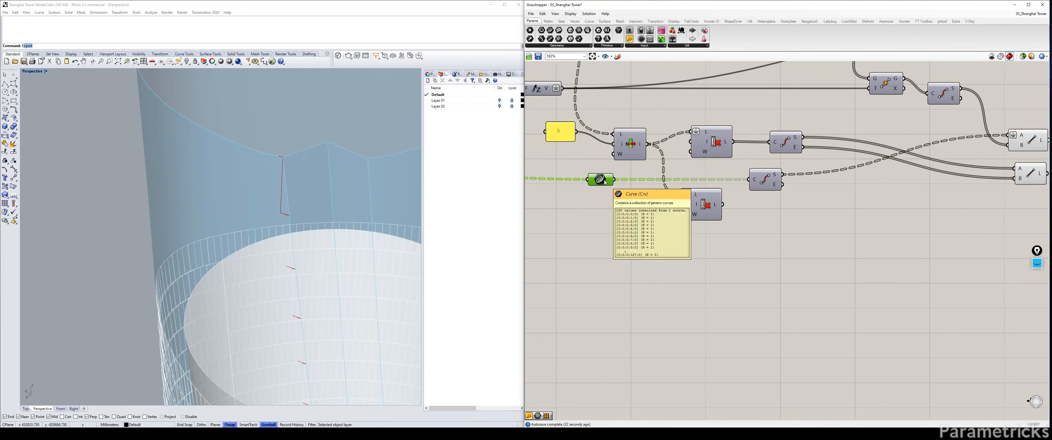
pyautogui.moveTo(613, 179); pyautogui.dragTo(675, 202)
pyautogui.click(601, 180)
pyautogui.click(599, 180)
pyautogui.moveTo(599, 181); pyautogui.dragTo(543, 187)
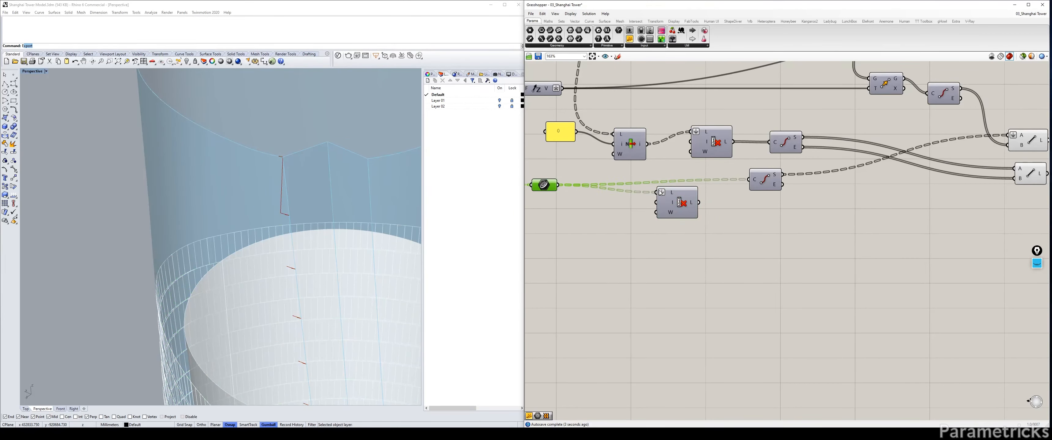
# Try Reverse and Flatten in different combinations on the copied Cull Index's list input and compare the curves on the tower
pyautogui.click(670, 198)
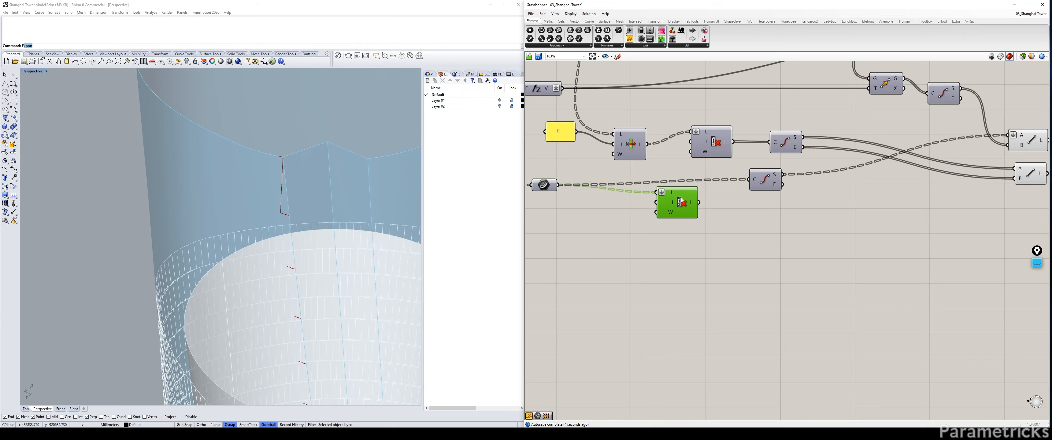
pyautogui.rightClick(663, 195)
pyautogui.click(685, 236)
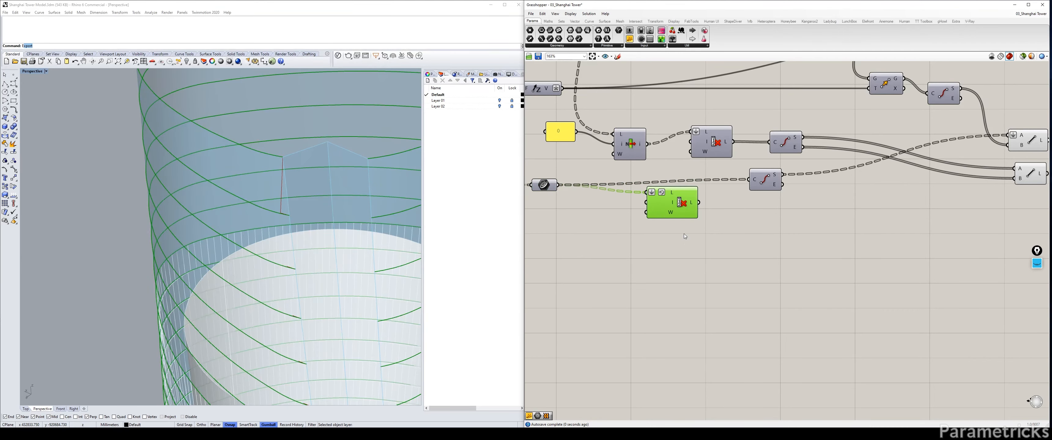
pyautogui.rightClick(669, 197)
pyautogui.click(694, 250)
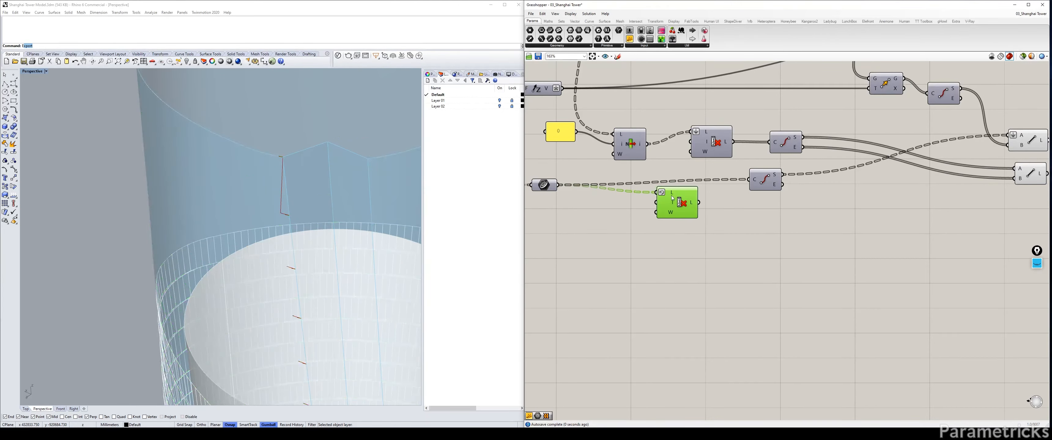
pyautogui.rightClick(670, 194)
pyautogui.click(687, 241)
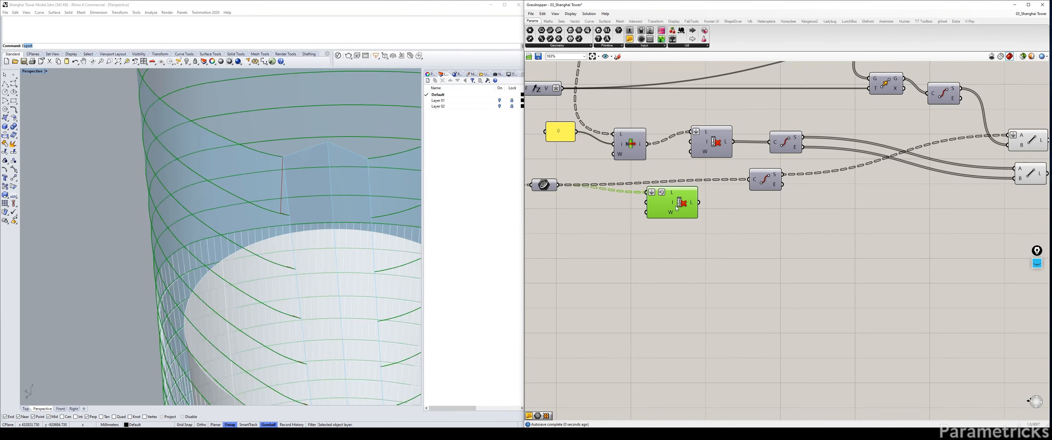
pyautogui.rightClick(661, 193)
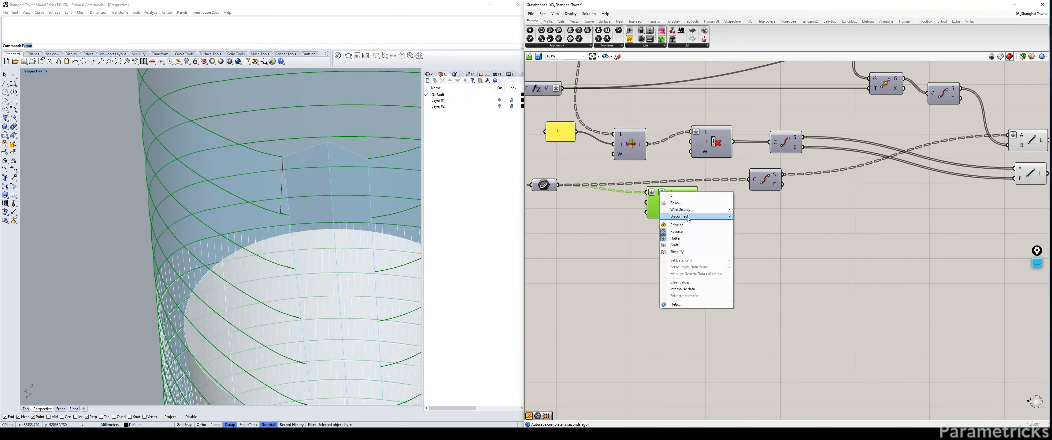
pyautogui.click(682, 238)
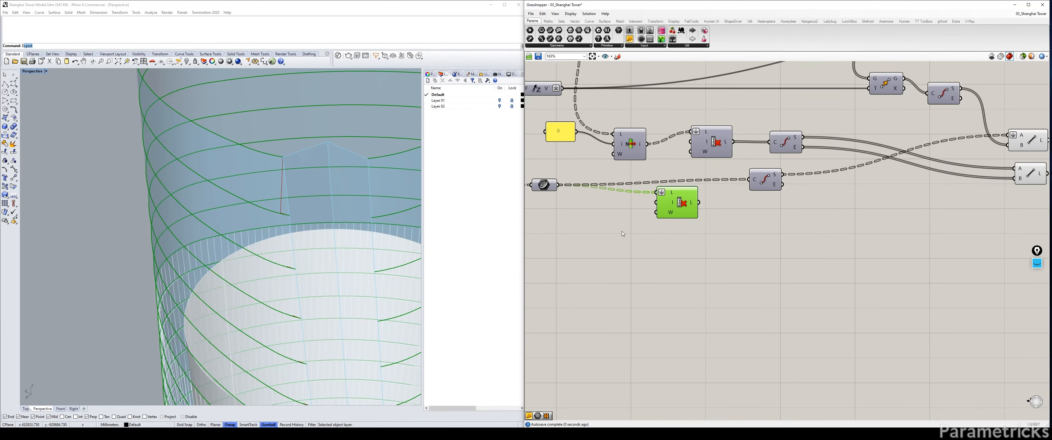
pyautogui.scroll(-10, 388, 221)
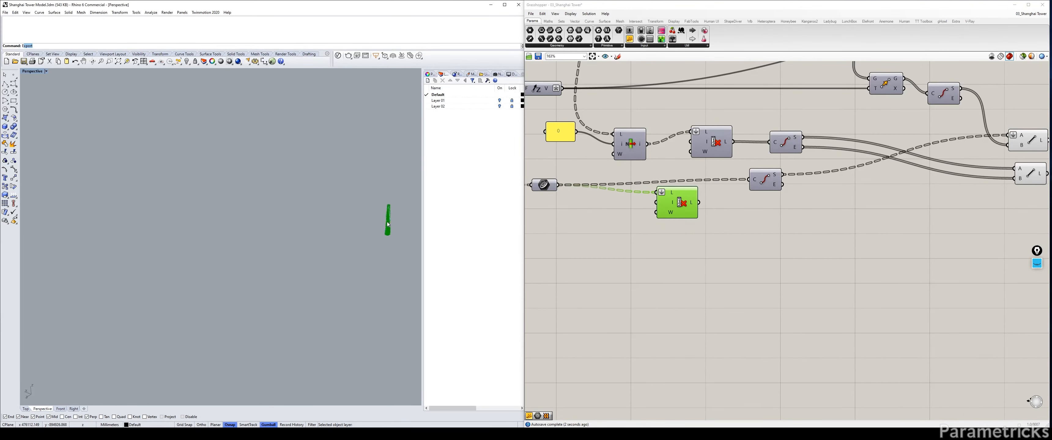
pyautogui.scroll(10, 388, 224)
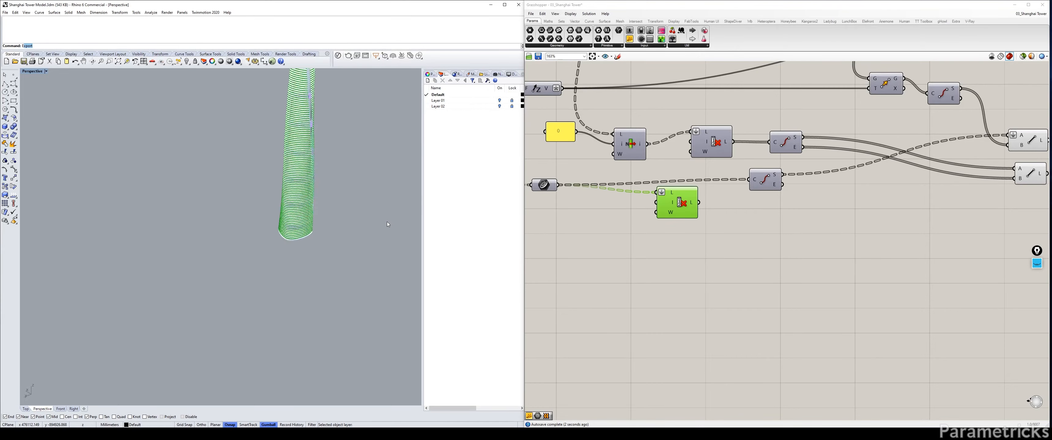
pyautogui.scroll(10, 388, 224)
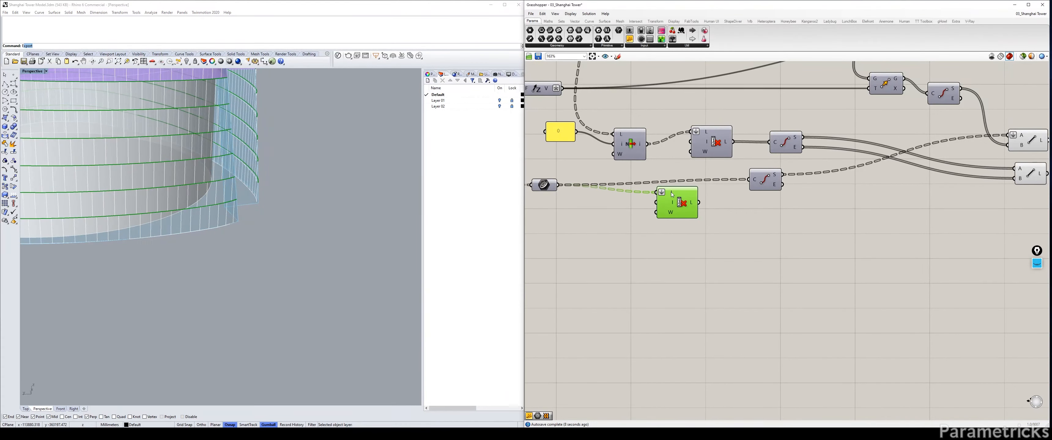
# Reverse the list input of the copied Cull Index component
pyautogui.rightClick(682, 192)
pyautogui.click(691, 234)
pyautogui.moveTo(670, 195)
pyautogui.doubleClick(606, 211)
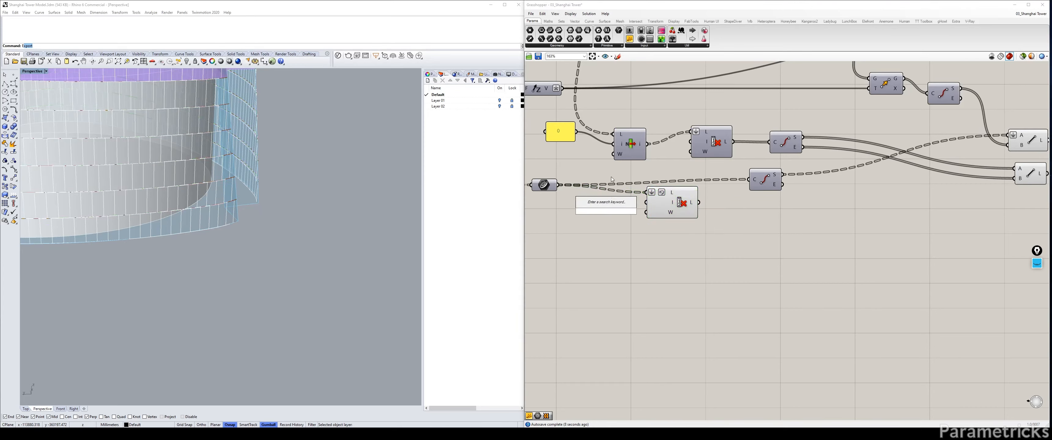
# Flatten the Curve parameter and turn off Flatten on the copied Cull Index's list input
pyautogui.click(545, 185)
pyautogui.rightClick(545, 183)
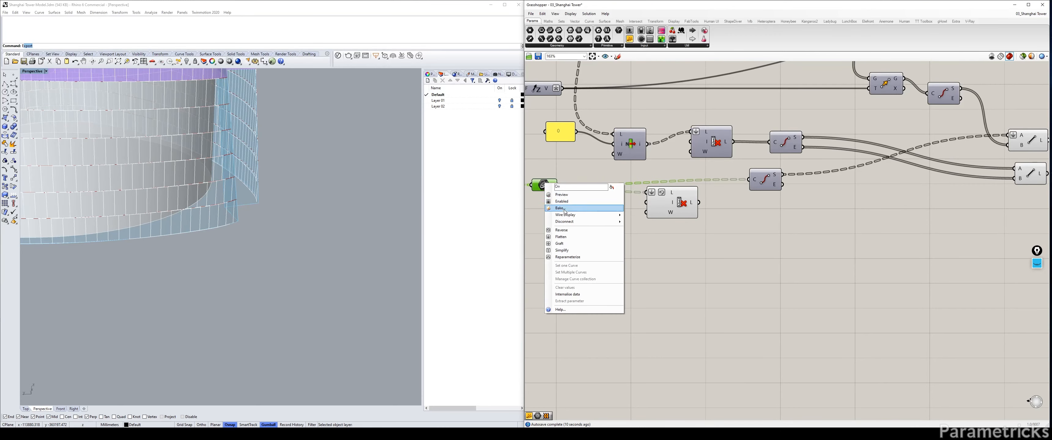
pyautogui.click(567, 240)
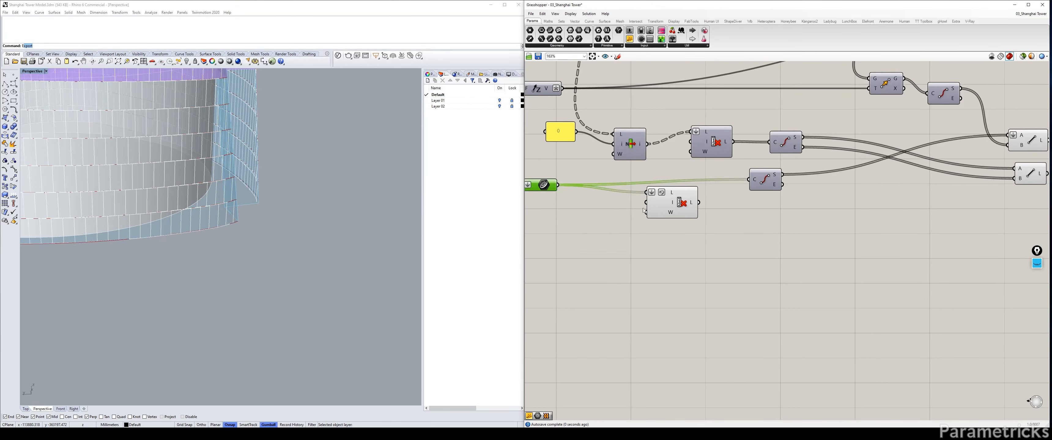
pyautogui.click(681, 201)
pyautogui.rightClick(670, 194)
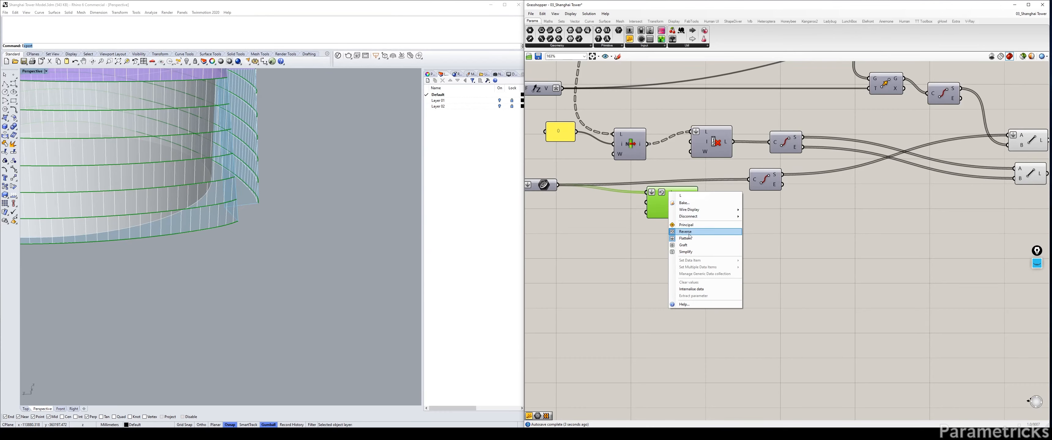
pyautogui.click(690, 239)
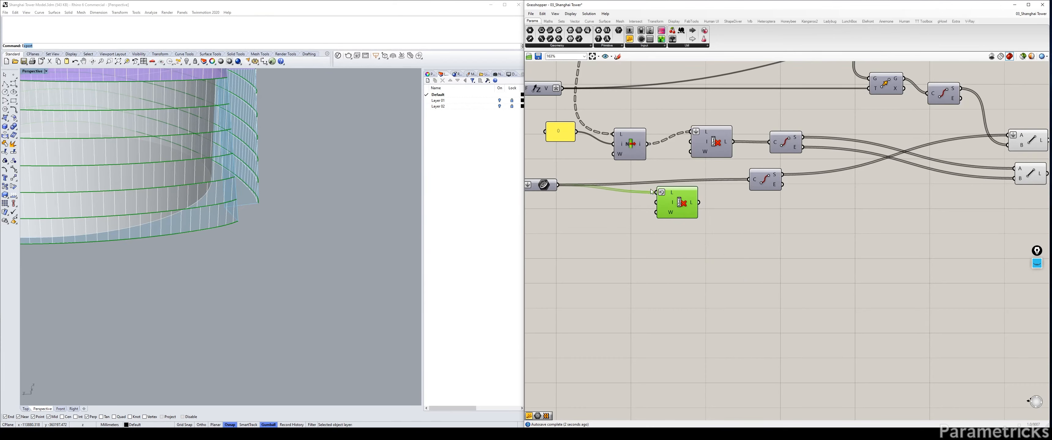
# Move the Curve parameter closer to the copied Cull Index and shift that component slightly lower
pyautogui.moveTo(552, 187); pyautogui.dragTo(594, 187)
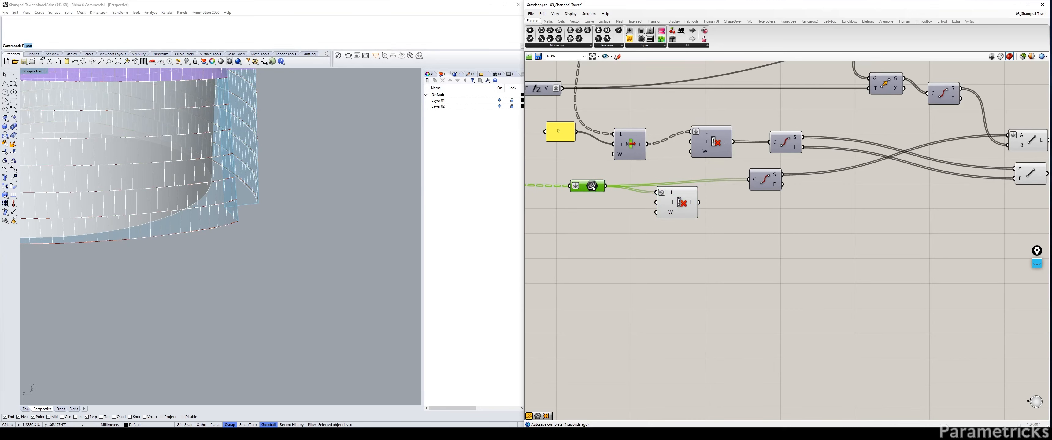
pyautogui.moveTo(679, 197); pyautogui.dragTo(690, 206)
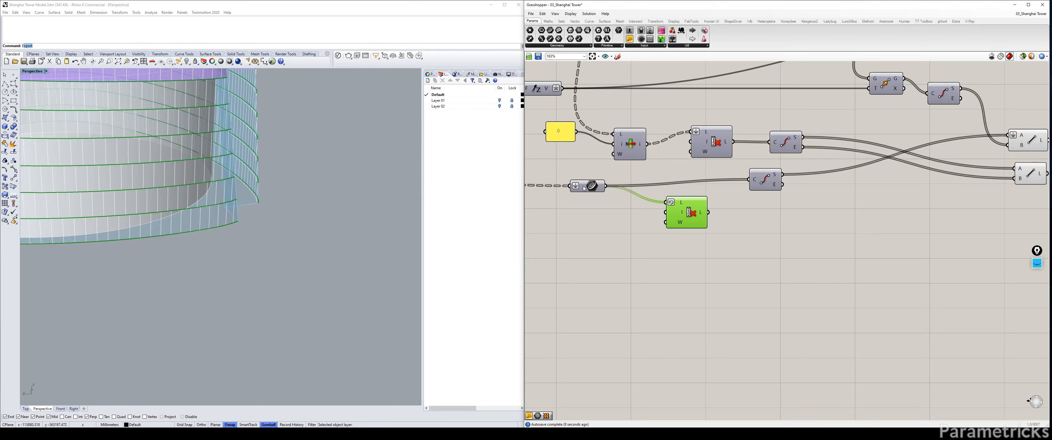
# Inspect the Curve parameter's data and the reversed curves beside the notch from the tower's base up to its top
pyautogui.moveTo(587, 185)
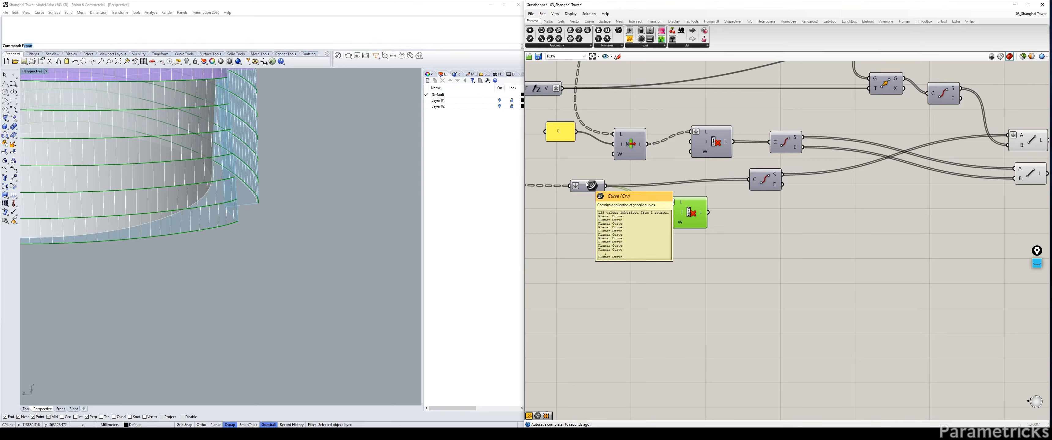
pyautogui.click(285, 268)
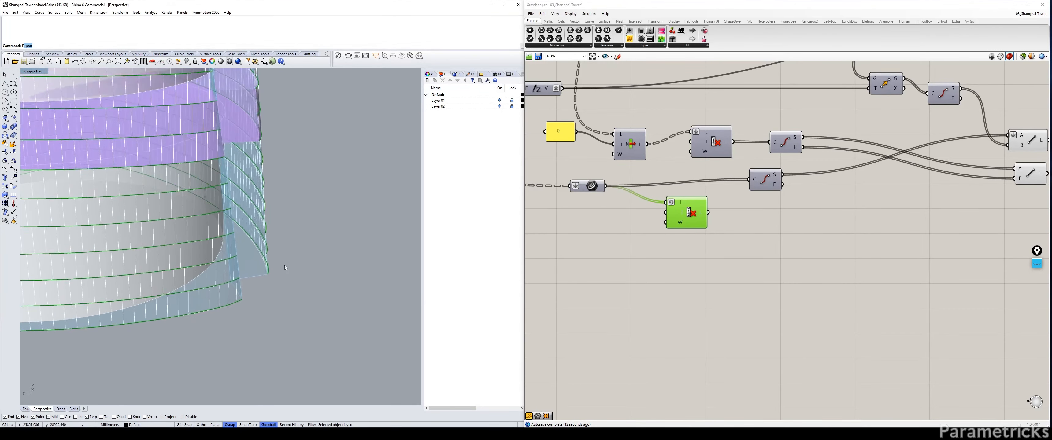
pyautogui.moveTo(285, 268); pyautogui.dragTo(400, 234, button='right')
pyautogui.scroll(-4, 400, 235)
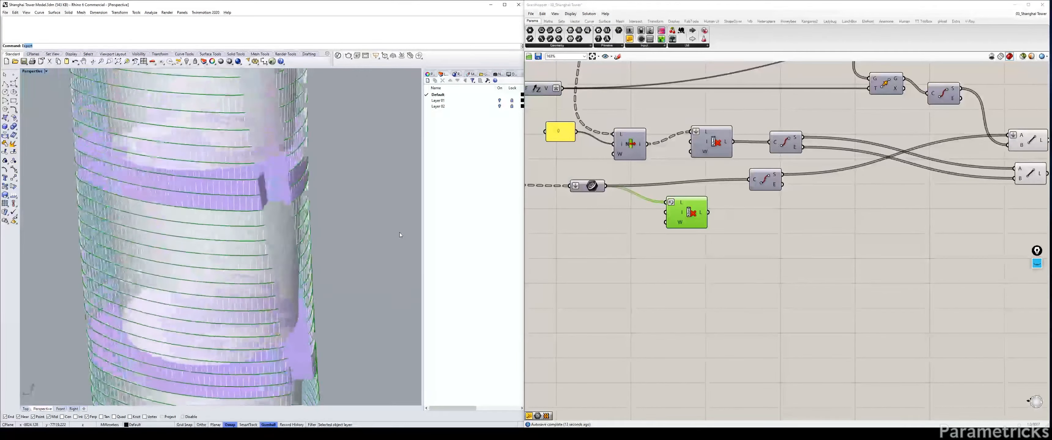
pyautogui.scroll(5, 400, 235)
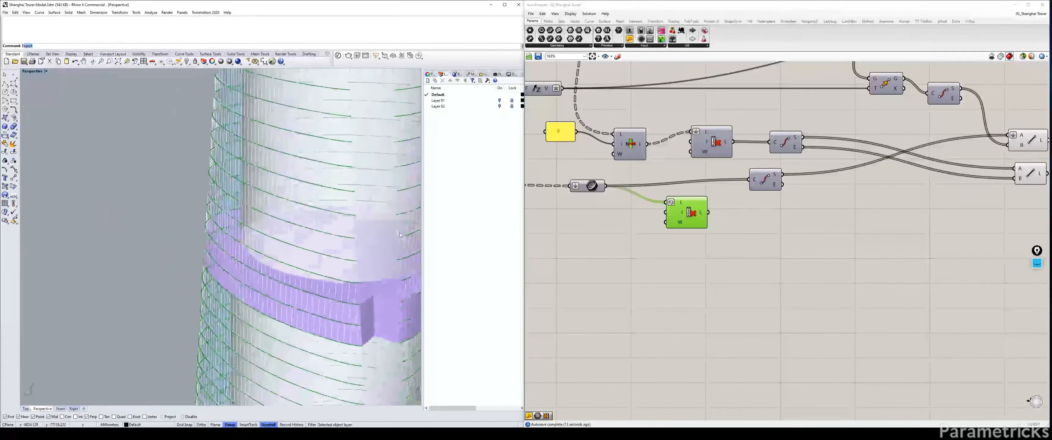
pyautogui.scroll(-8, 400, 235)
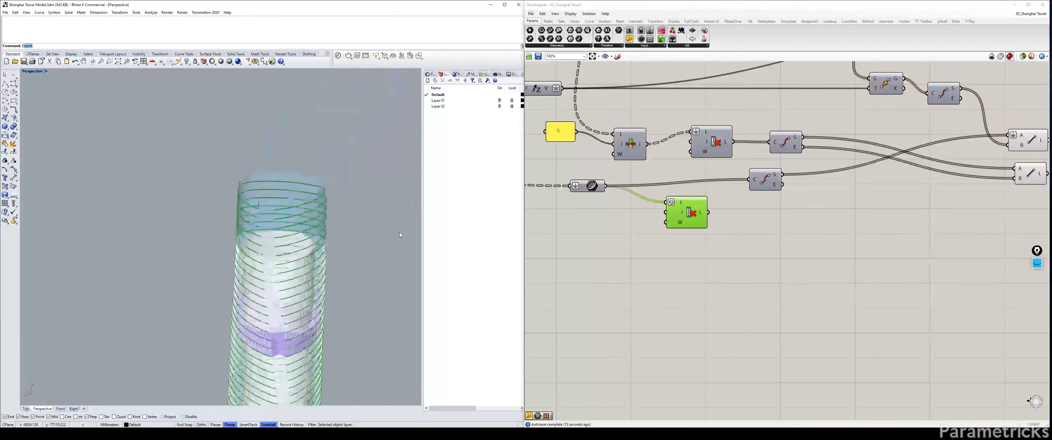
pyautogui.scroll(8, 400, 235)
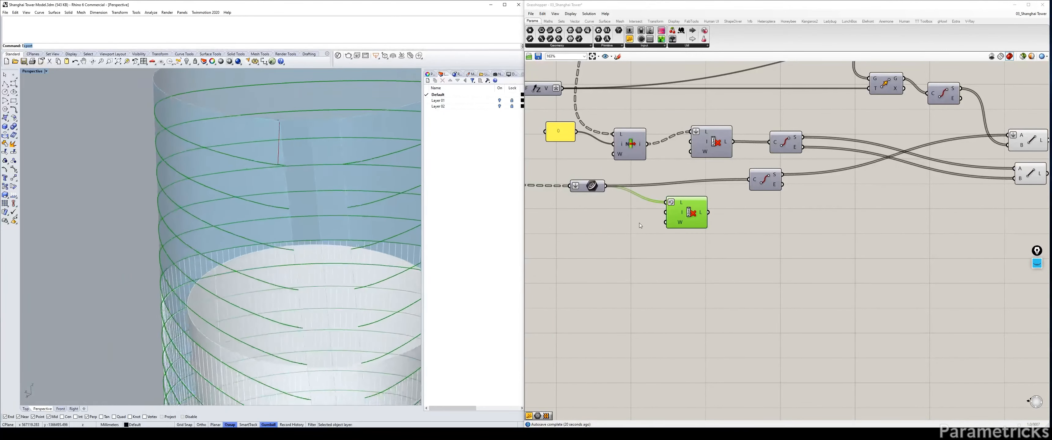
# Reverse the copied Cull Index's output, feed it into the lower End Points component, and place it between Curve and End Points
pyautogui.rightClick(708, 213)
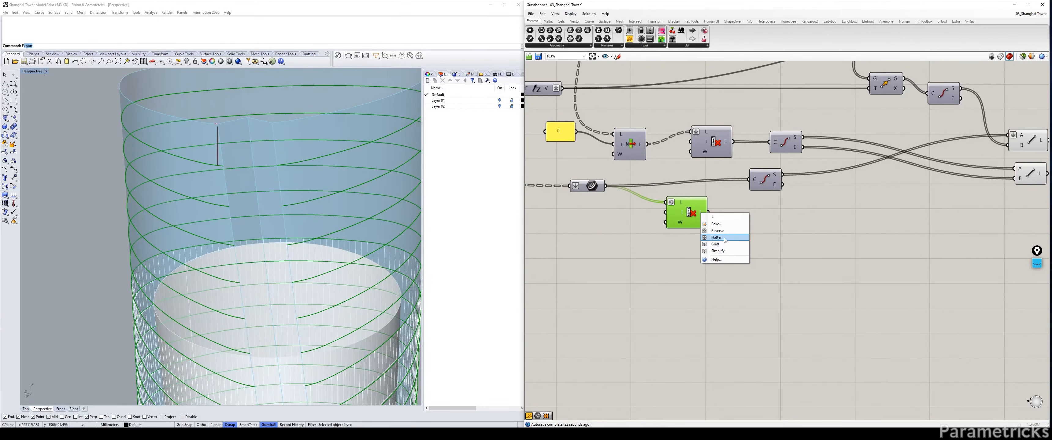
pyautogui.click(722, 229)
pyautogui.moveTo(715, 213); pyautogui.dragTo(749, 180)
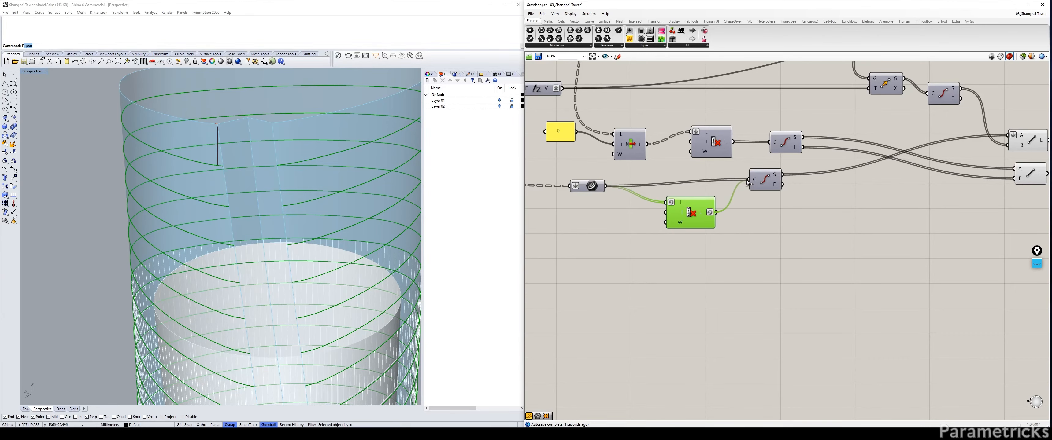
pyautogui.moveTo(694, 223); pyautogui.dragTo(692, 199)
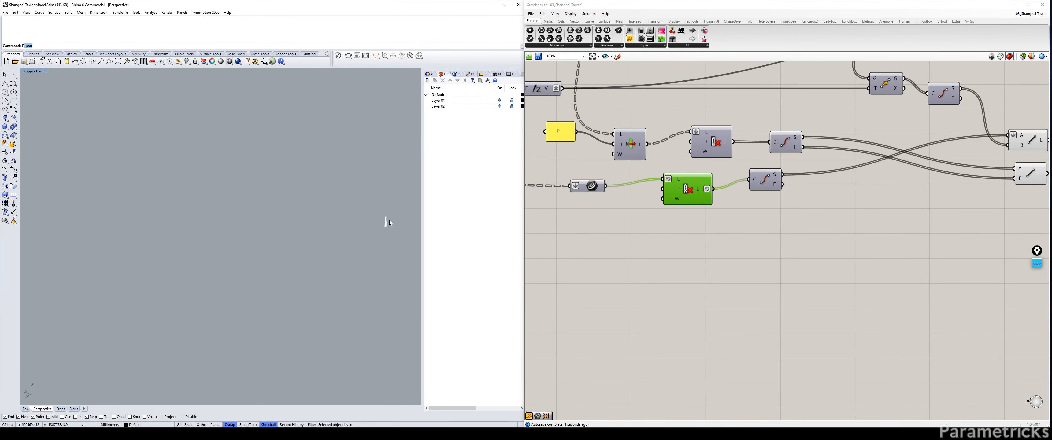
# Examine the short connecting lines between the facade curve ends and the notch edge along the tower
pyautogui.click(765, 180)
pyautogui.middleClick(769, 175)
pyautogui.click(789, 195)
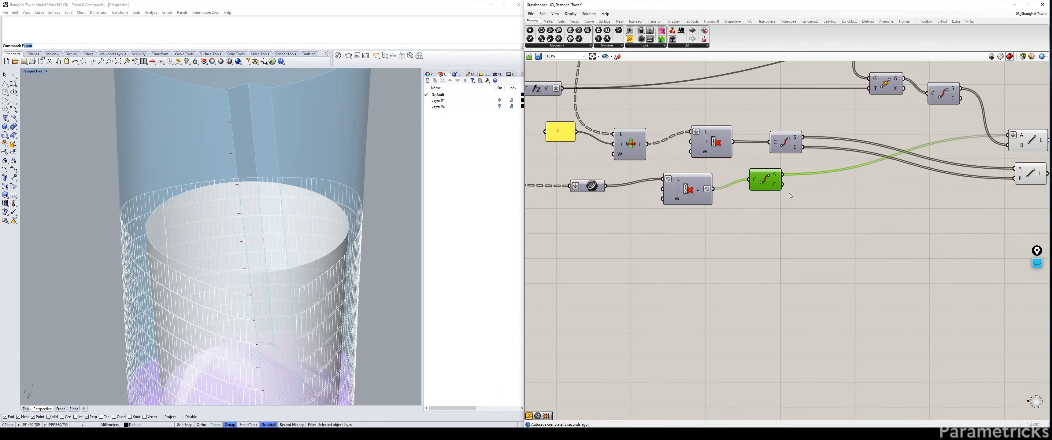
pyautogui.scroll(-2, 789, 192)
pyautogui.moveTo(790, 192); pyautogui.dragTo(628, 187, button='right')
pyautogui.moveTo(351, 218); pyautogui.dragTo(343, 219, button='right')
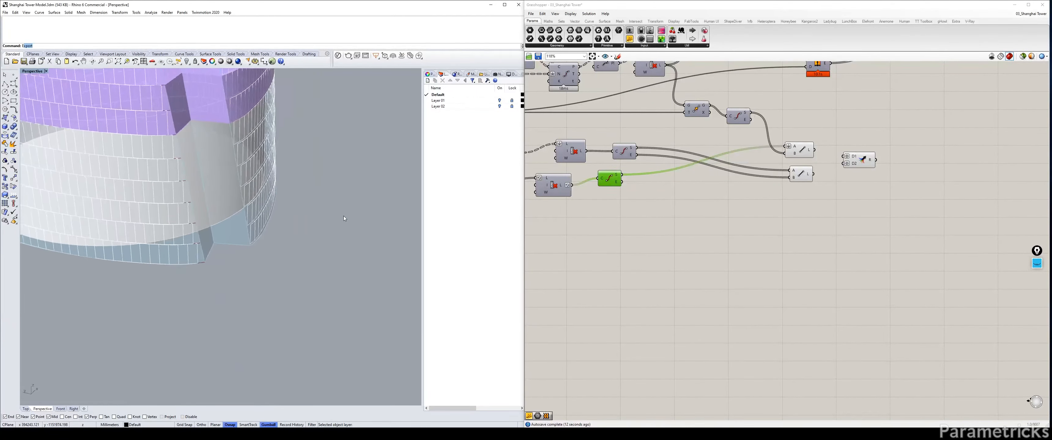
pyautogui.scroll(2, 660, 162)
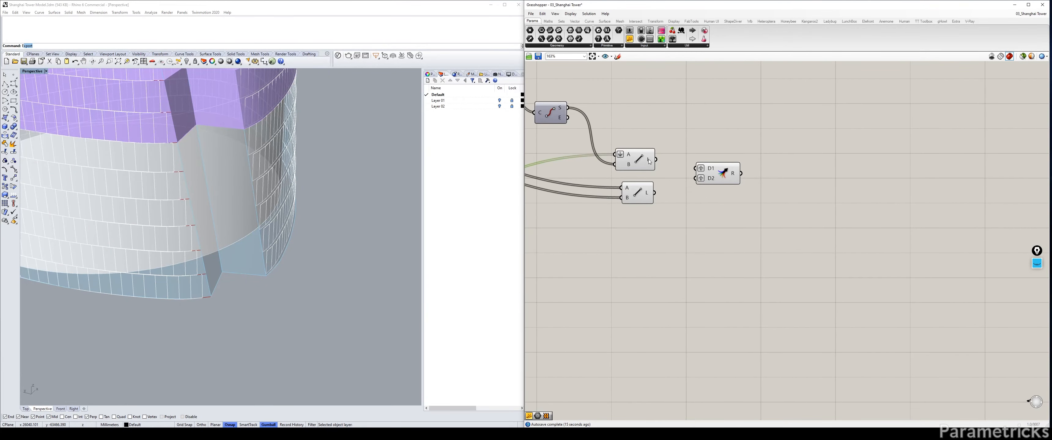
# Wire the Line with unmodified inputs into Merge D1 and the Line with flattened A into D2, and hide both Line previews
pyautogui.moveTo(649, 162)
pyautogui.moveTo(721, 173); pyautogui.dragTo(768, 171)
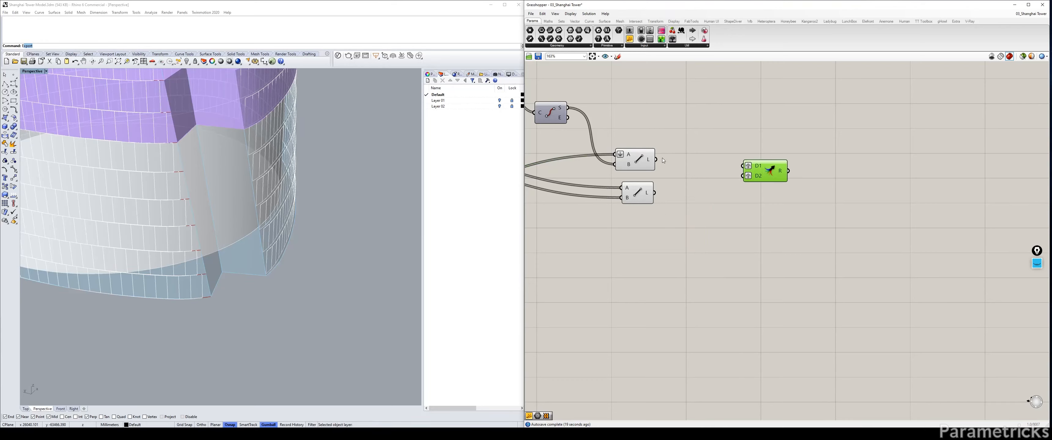
pyautogui.click(651, 165)
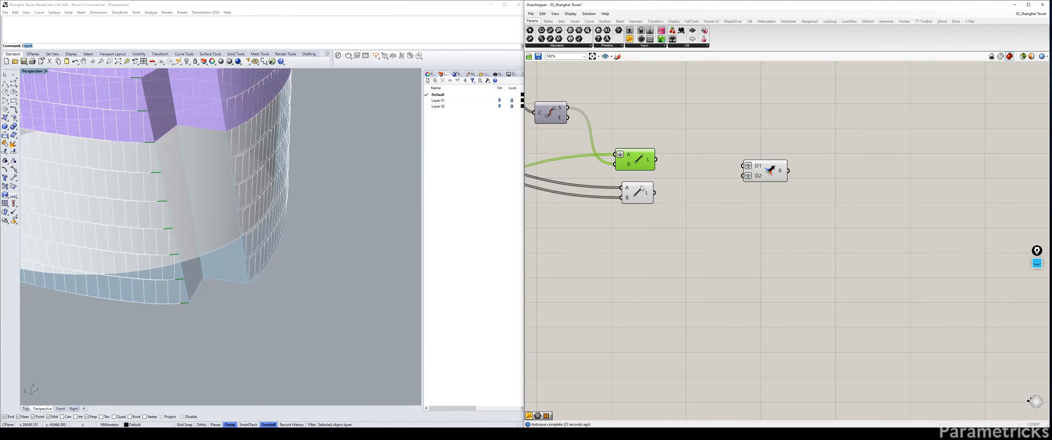
pyautogui.moveTo(641, 163); pyautogui.dragTo(744, 165)
pyautogui.moveTo(657, 204); pyautogui.dragTo(735, 173)
pyautogui.click(632, 157)
pyautogui.click(634, 210)
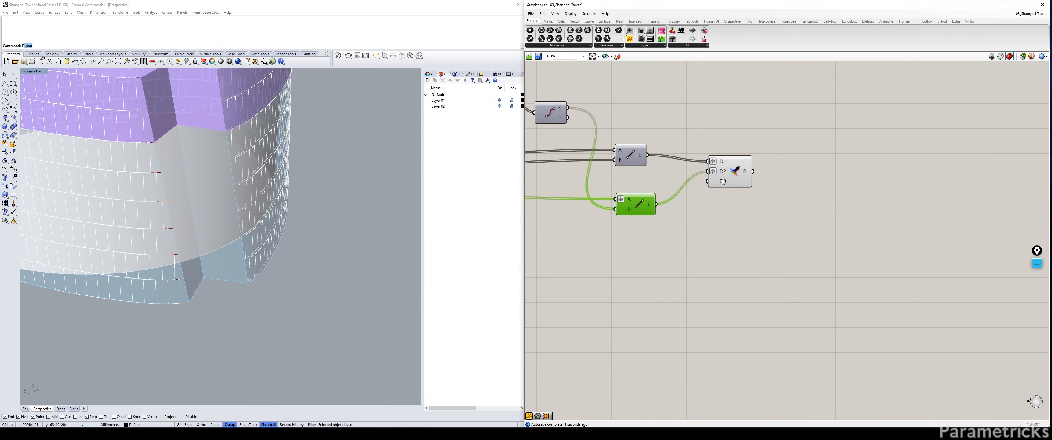
# Add a Loft component and connect the Merge result to its curves input to surface the gaps beside the notch
pyautogui.scroll(4, 718, 175)
pyautogui.doubleClick(831, 191)
pyautogui.write('loft')
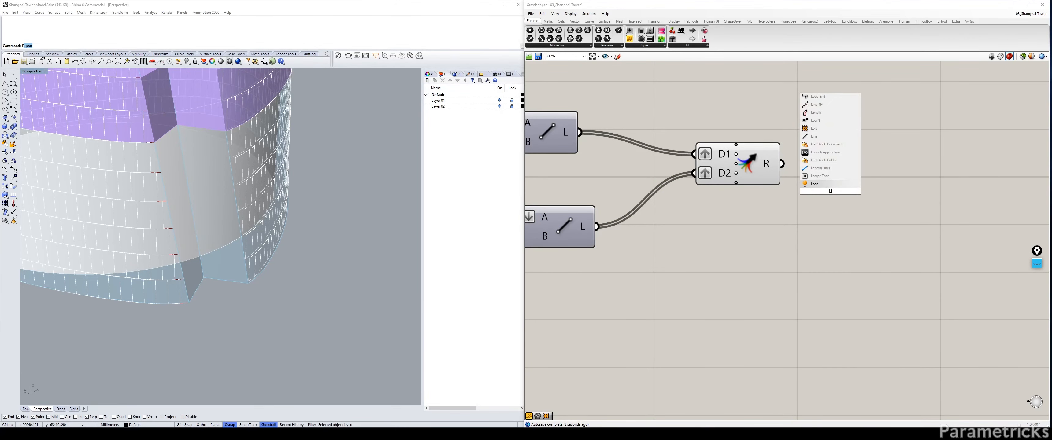
pyautogui.press('Return')
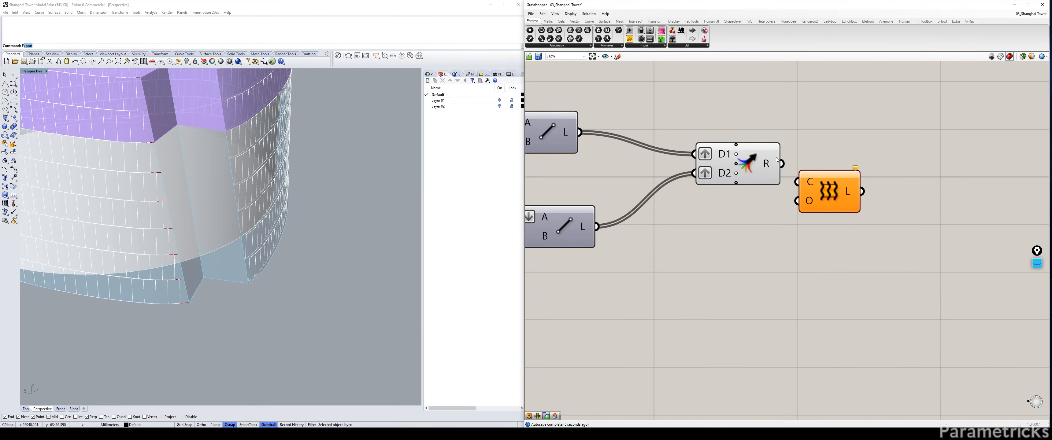
pyautogui.moveTo(782, 164); pyautogui.dragTo(897, 174)
pyautogui.click(742, 206)
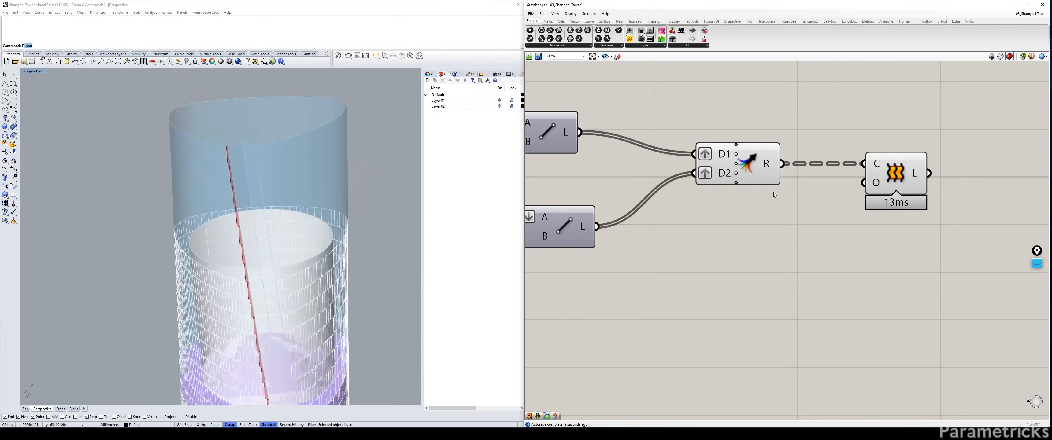
pyautogui.click(241, 188)
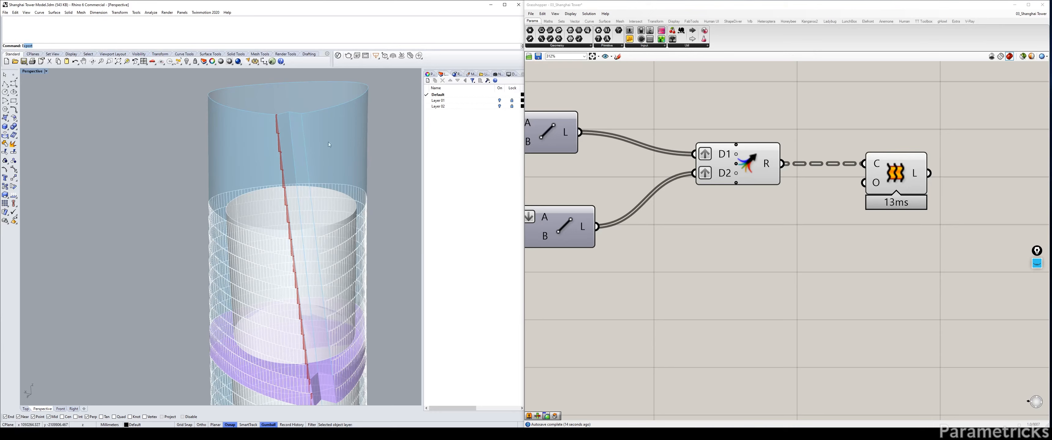
pyautogui.click(1037, 263)
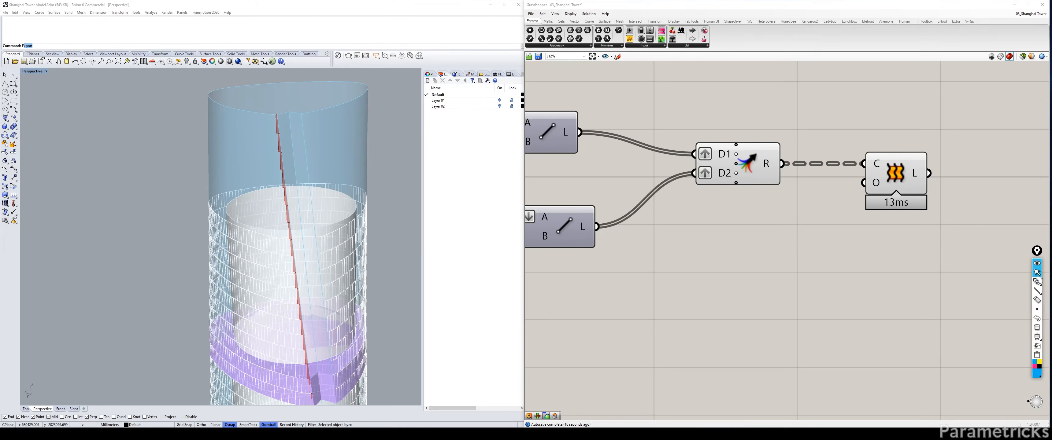
pyautogui.moveTo(288, 233); pyautogui.dragTo(265, 231)
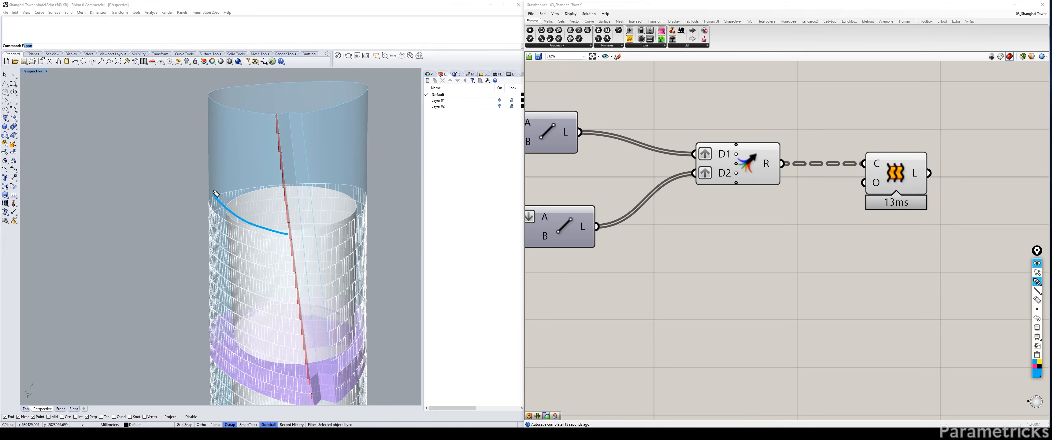
pyautogui.moveTo(214, 192)
pyautogui.mouseDown()
pyautogui.moveTo(273, 157)
pyautogui.moveTo(360, 155)
pyautogui.mouseUp()
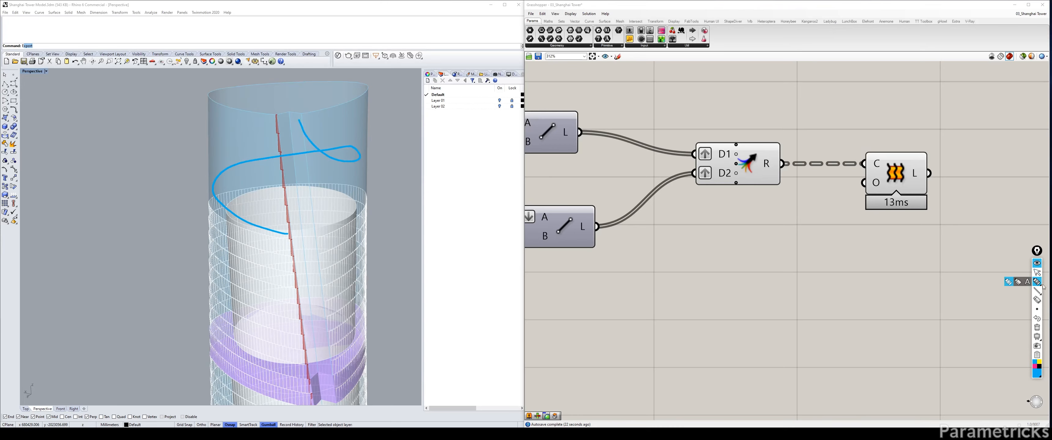
pyautogui.click(1037, 327)
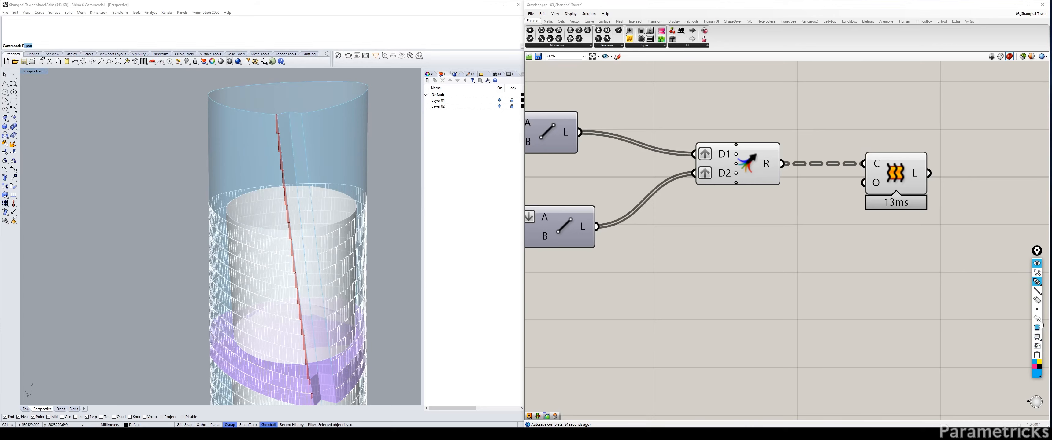
pyautogui.click(1037, 263)
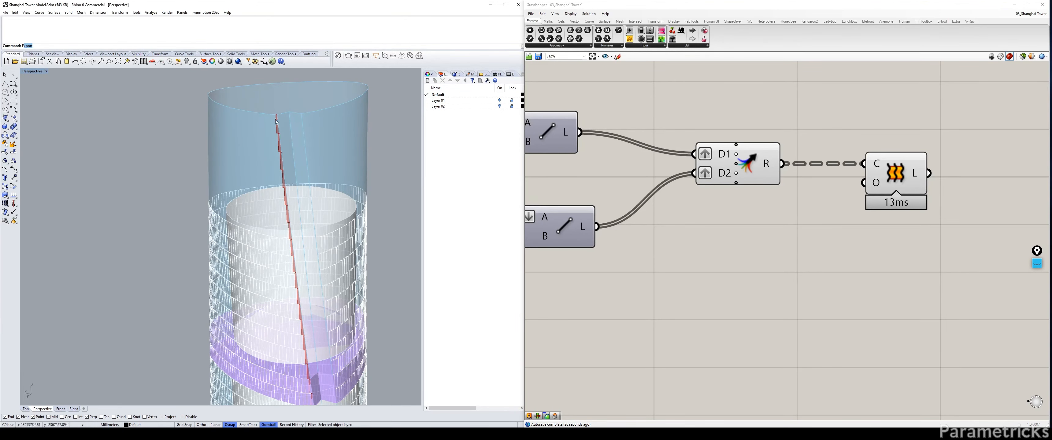
# Place a copy of the upper Cull Index beside the Loft and connect the Loft output to its list input
pyautogui.click(751, 151)
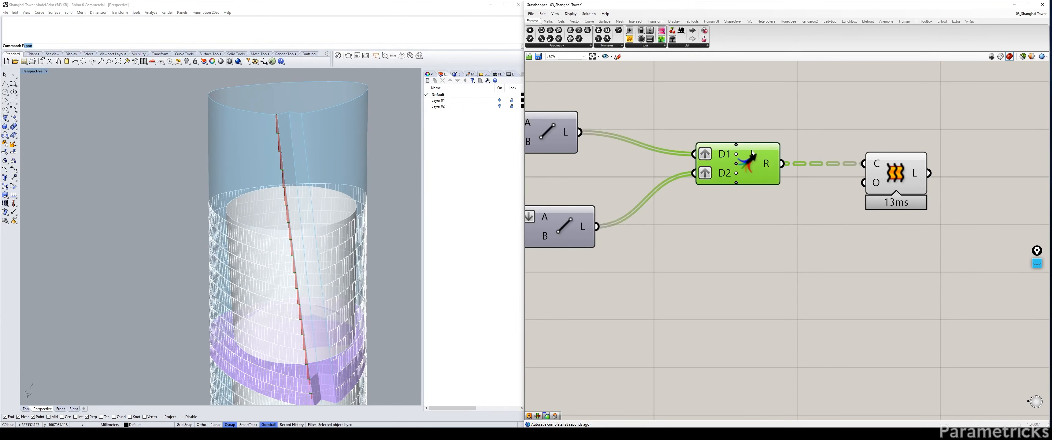
pyautogui.scroll(-5, 775, 177)
pyautogui.moveTo(759, 117); pyautogui.dragTo(689, 161, button='right')
pyautogui.moveTo(807, 141); pyautogui.dragTo(945, 177, button='right')
pyautogui.moveTo(715, 72); pyautogui.dragTo(612, 133)
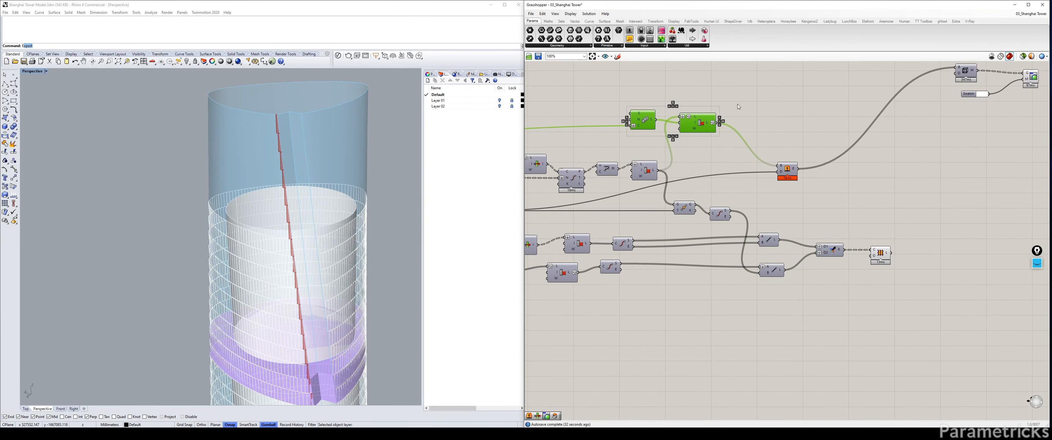
pyautogui.moveTo(750, 105); pyautogui.dragTo(674, 98, button='right')
pyautogui.click(673, 99)
pyautogui.keyDown('alt'); pyautogui.moveTo(609, 124); pyautogui.dragTo(847, 227); pyautogui.keyUp('alt')
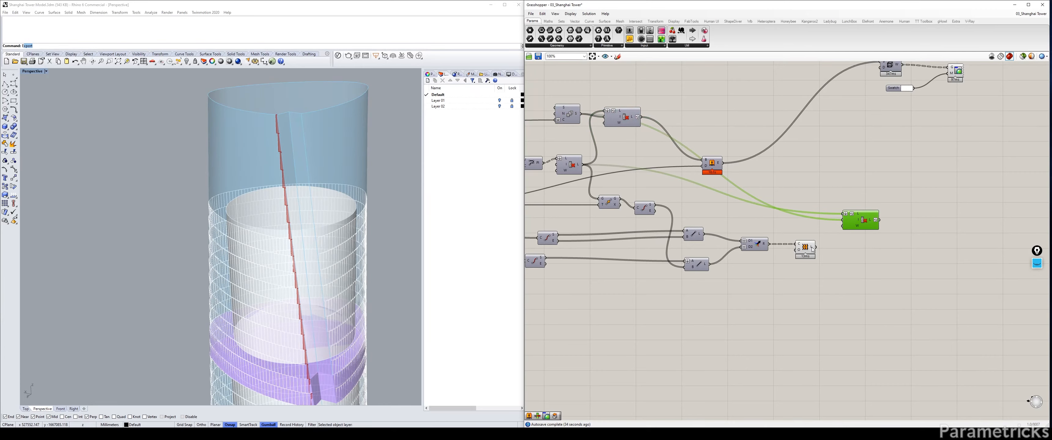
pyautogui.scroll(2, 812, 249)
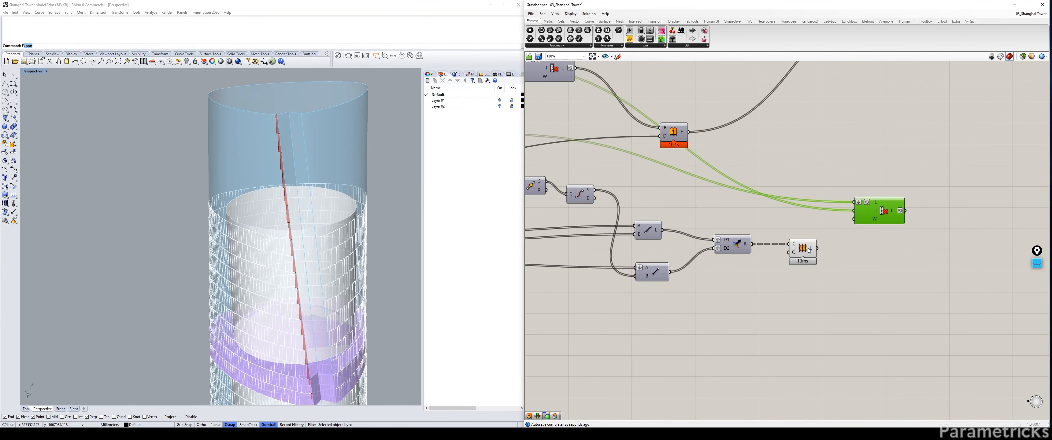
pyautogui.moveTo(809, 251); pyautogui.dragTo(854, 211)
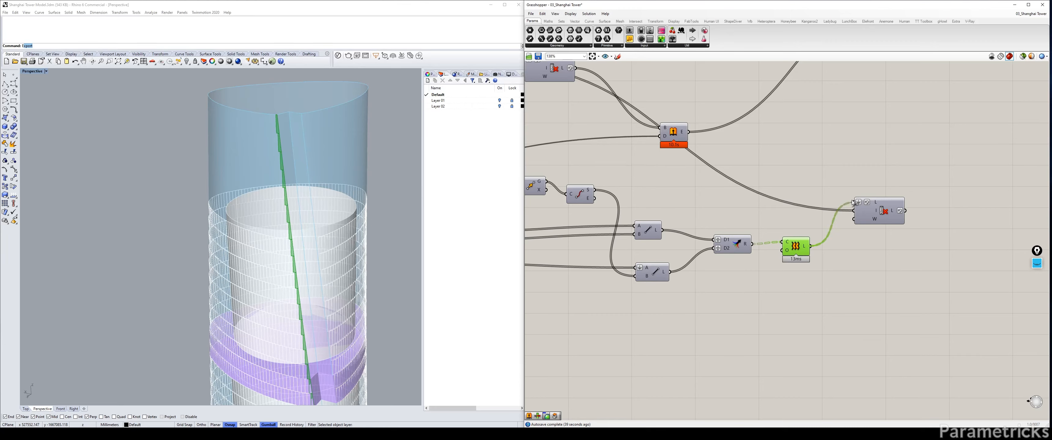
# Turn on the preview of the new Cull Index copy and turn off the Loft's preview
pyautogui.click(883, 211)
pyautogui.hotkey('ctrl', 'q')
pyautogui.click(796, 246)
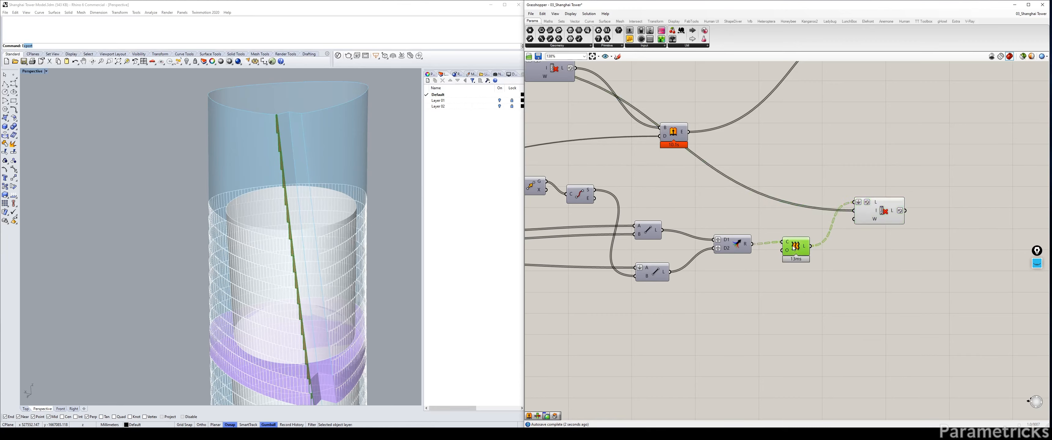
pyautogui.hotkey('ctrl', 'q')
pyautogui.click(827, 176)
pyautogui.click(876, 207)
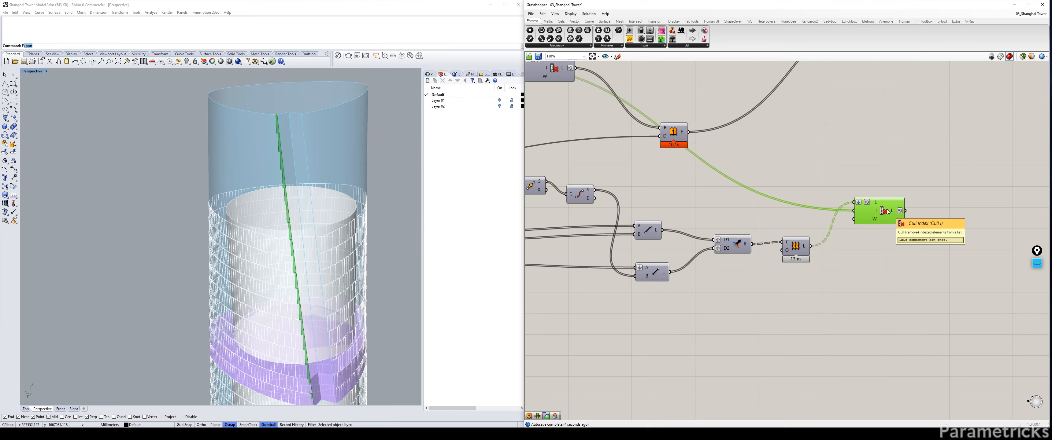
# Flatten the Loft's output and turn off Flatten on the new Cull Index copy's list input
pyautogui.moveTo(801, 251); pyautogui.dragTo(793, 246)
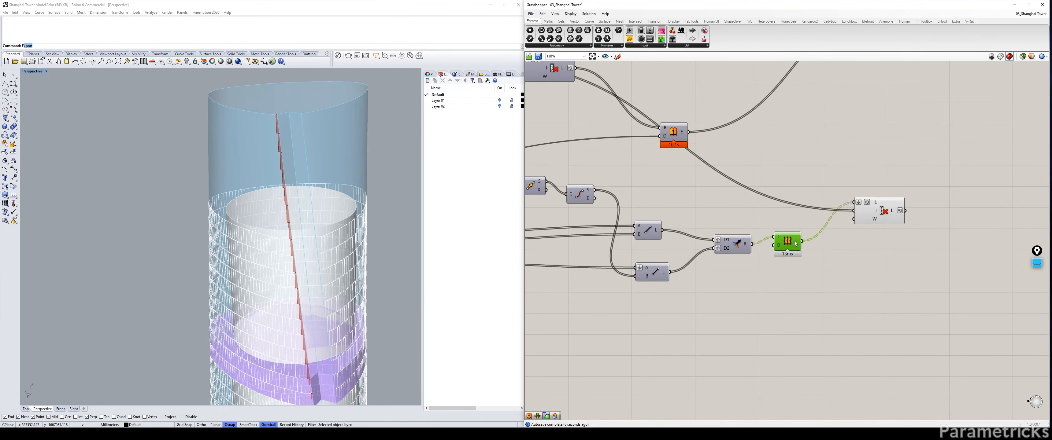
pyautogui.rightClick(797, 241)
pyautogui.click(824, 275)
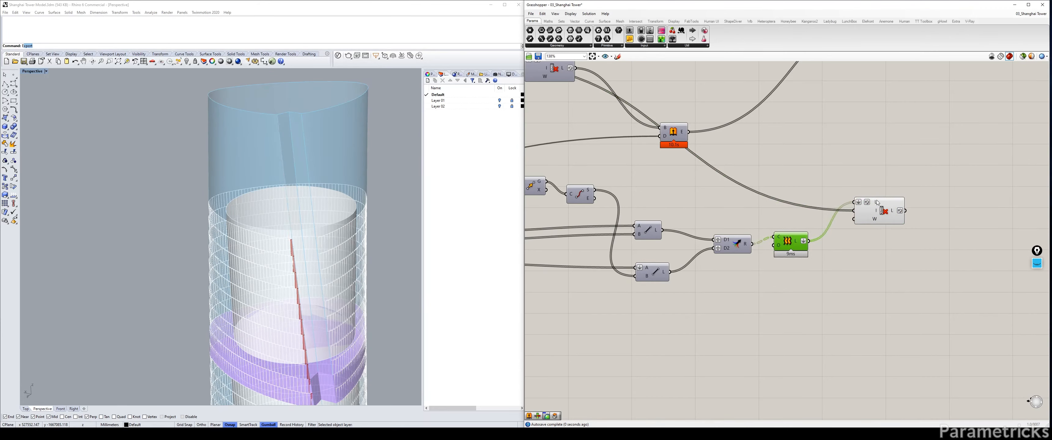
pyautogui.rightClick(877, 202)
pyautogui.click(893, 247)
# Flatten the output of the Cull Index that culls the polylines, and turn off Flatten on the upper Cull Index's list input
pyautogui.moveTo(604, 103); pyautogui.dragTo(780, 181, button='right')
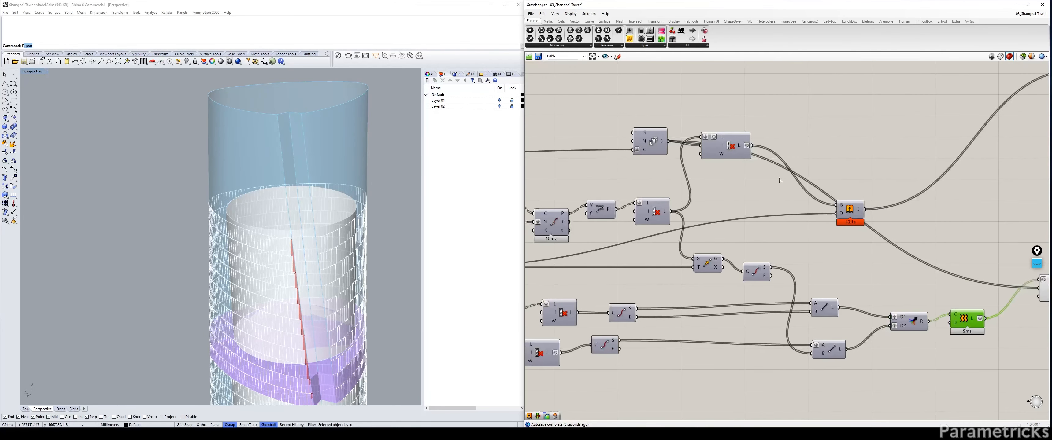
pyautogui.moveTo(653, 143); pyautogui.dragTo(638, 135)
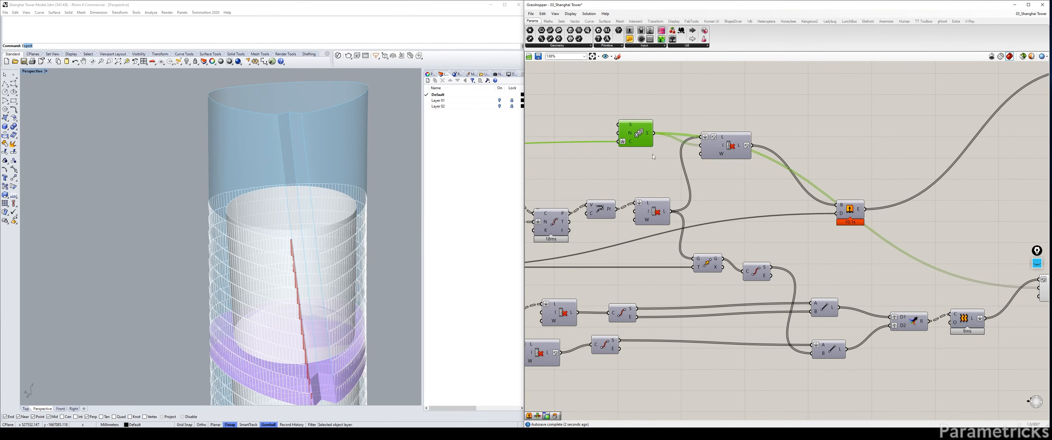
pyautogui.moveTo(665, 213)
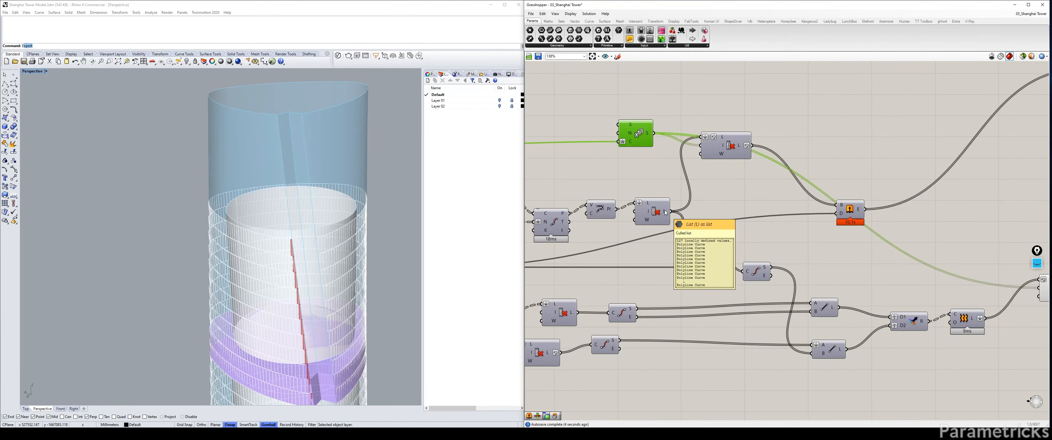
pyautogui.click(663, 213)
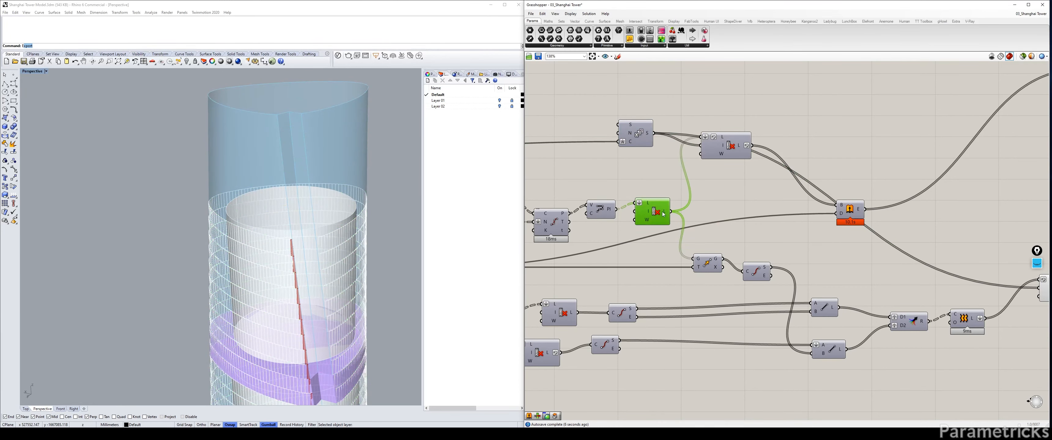
pyautogui.rightClick(663, 212)
pyautogui.click(656, 242)
pyautogui.rightClick(664, 211)
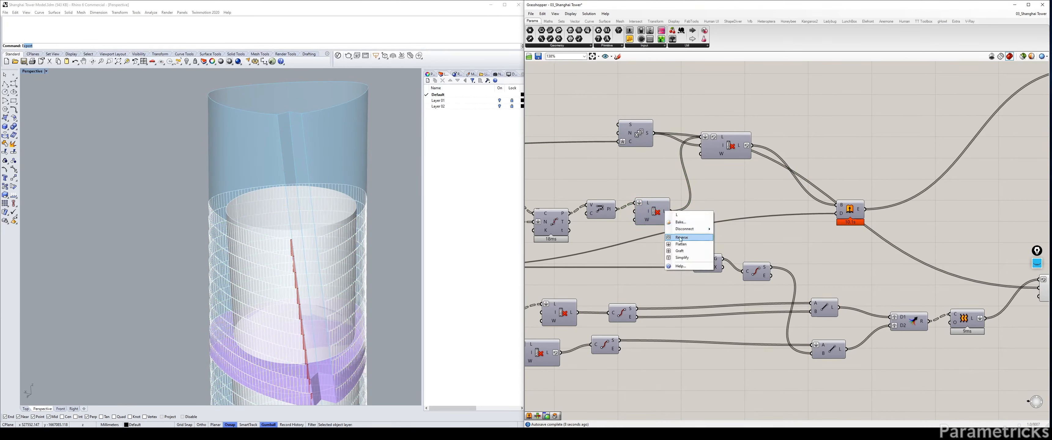
pyautogui.click(680, 238)
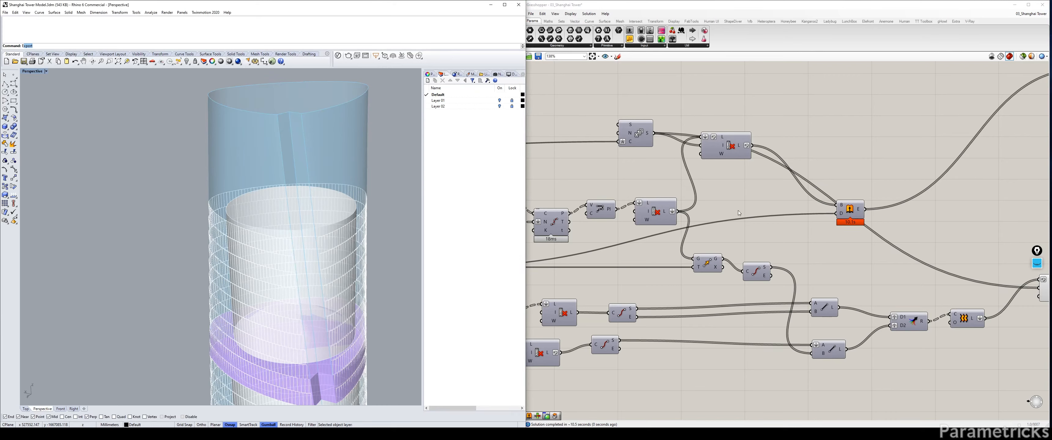
pyautogui.moveTo(728, 153); pyautogui.dragTo(727, 171)
pyautogui.rightClick(715, 161)
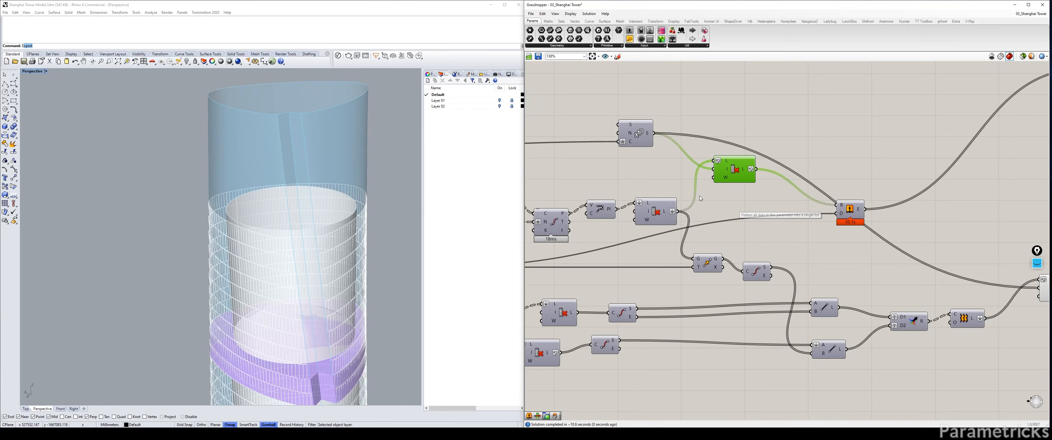
# Examine the new Cull Index, the Loft output and the Move component's geometry to trace the surfaces beside the notch
pyautogui.moveTo(971, 219); pyautogui.dragTo(699, 161, button='right')
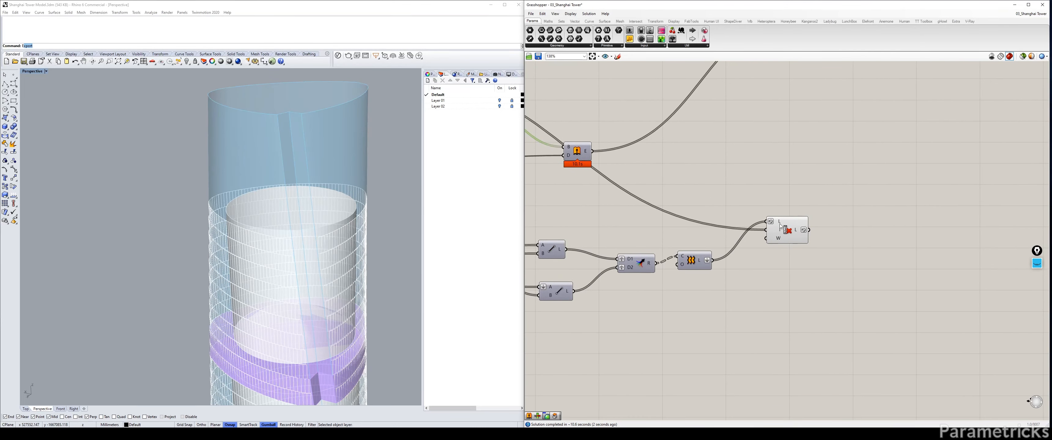
pyautogui.click(786, 231)
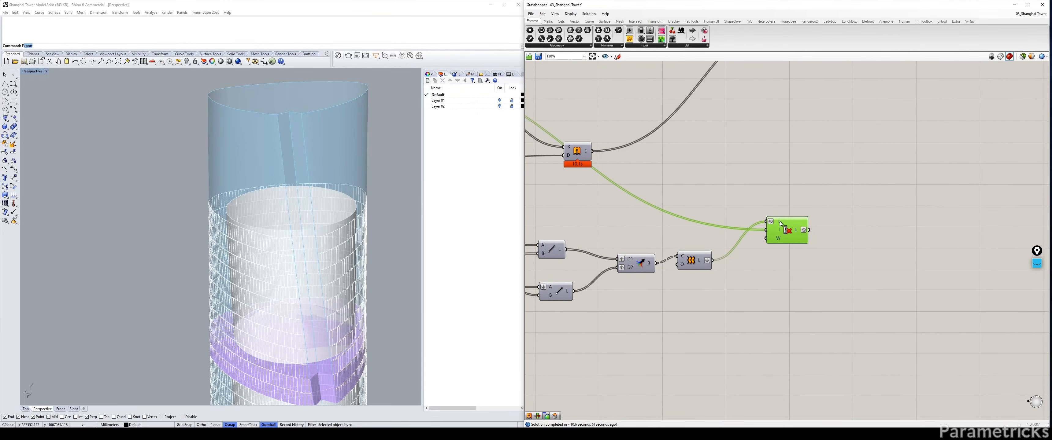
pyautogui.click(697, 261)
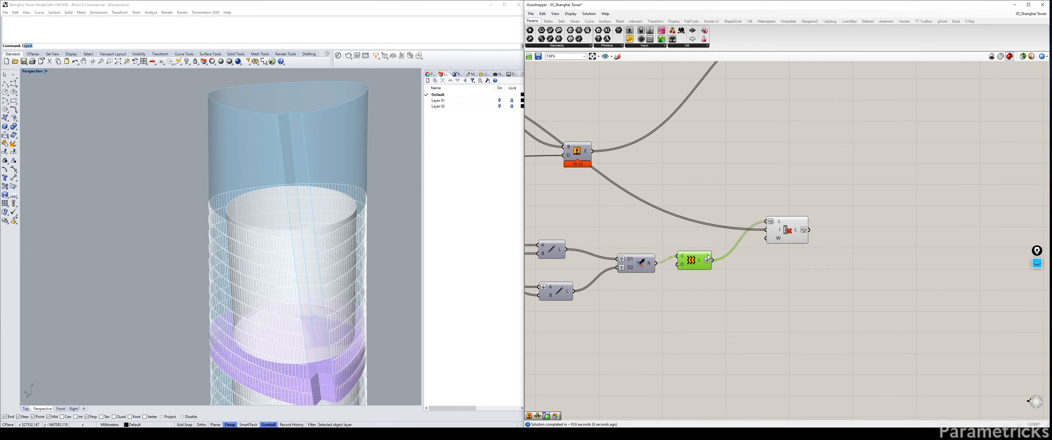
pyautogui.click(770, 273)
pyautogui.scroll(-3, 762, 191)
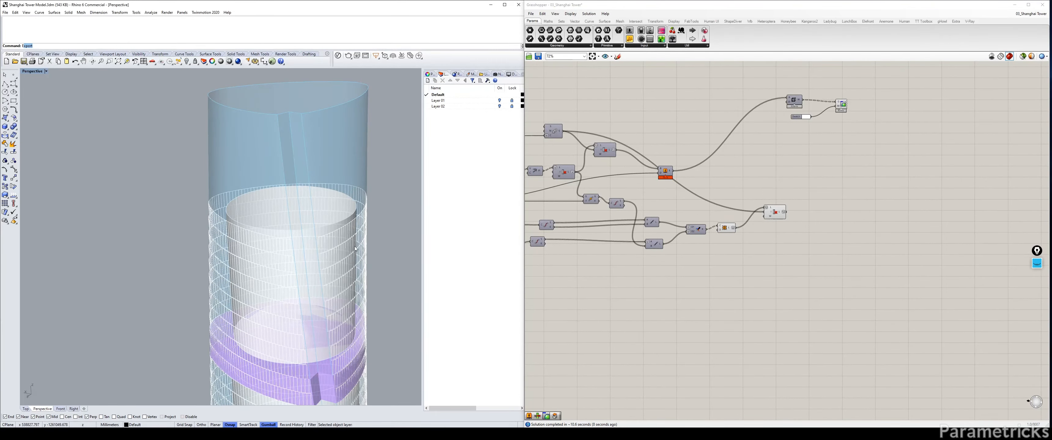
pyautogui.scroll(-7, 355, 246)
pyautogui.moveTo(355, 246); pyautogui.dragTo(358, 245, button='right')
pyautogui.moveTo(567, 179); pyautogui.dragTo(691, 166, button='right')
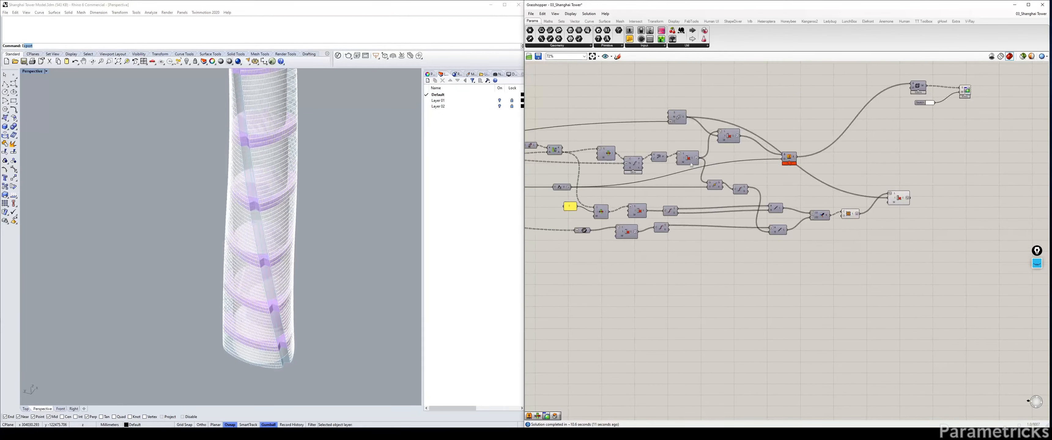
pyautogui.scroll(3, 720, 179)
pyautogui.click(710, 189)
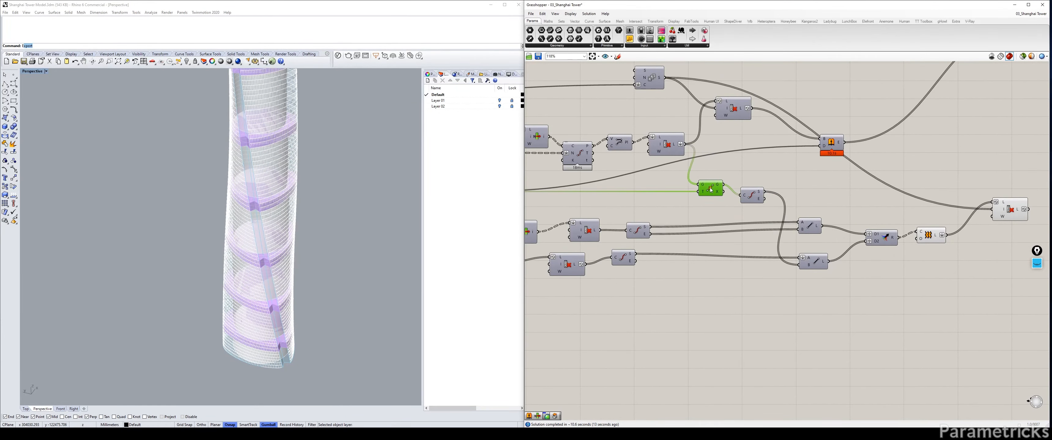
pyautogui.hotkey('ctrl', 'q')
pyautogui.hotkey('ctrl', 'q')
pyautogui.moveTo(848, 205); pyautogui.dragTo(637, 211, button='right')
pyautogui.scroll(2, 717, 248)
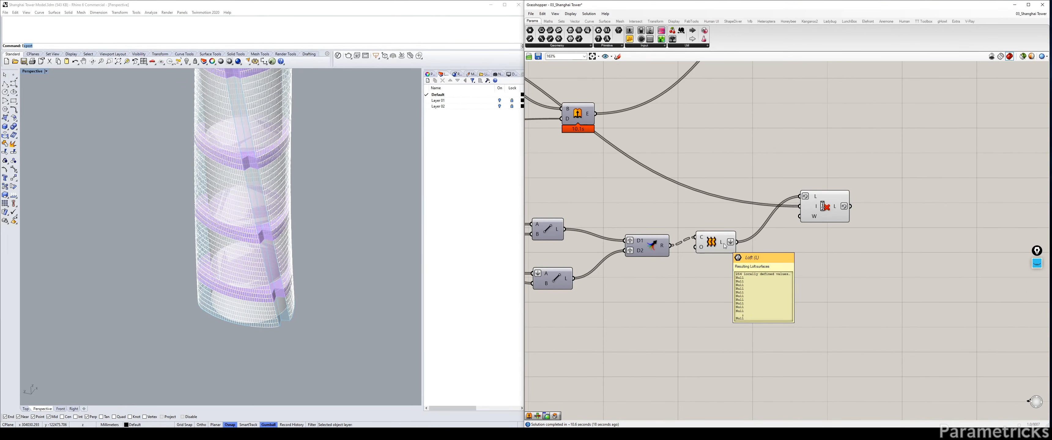
# Check the segments from both Line components and the Merge against the notch edge in the viewport
pyautogui.click(543, 233)
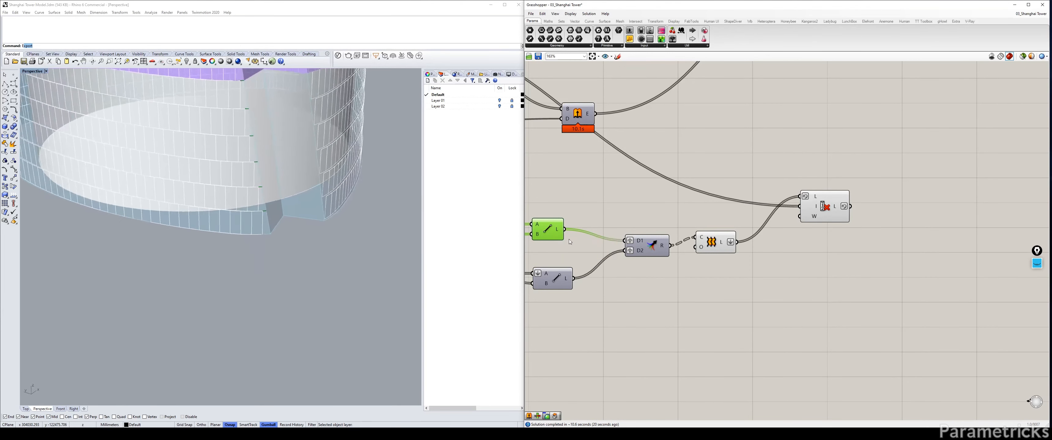
pyautogui.click(554, 280)
pyautogui.hotkey('ctrl', 'q')
pyautogui.hotkey('ctrl', 'q')
pyautogui.click(569, 256)
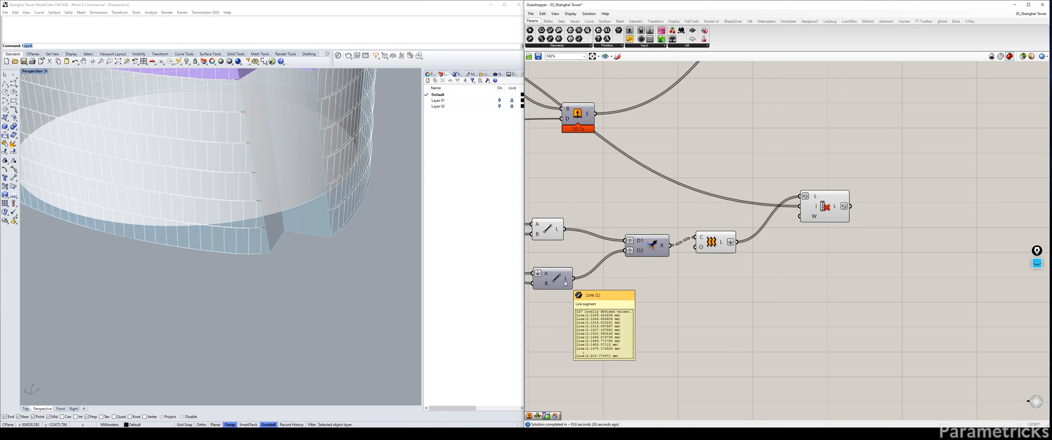
pyautogui.click(547, 230)
pyautogui.click(652, 245)
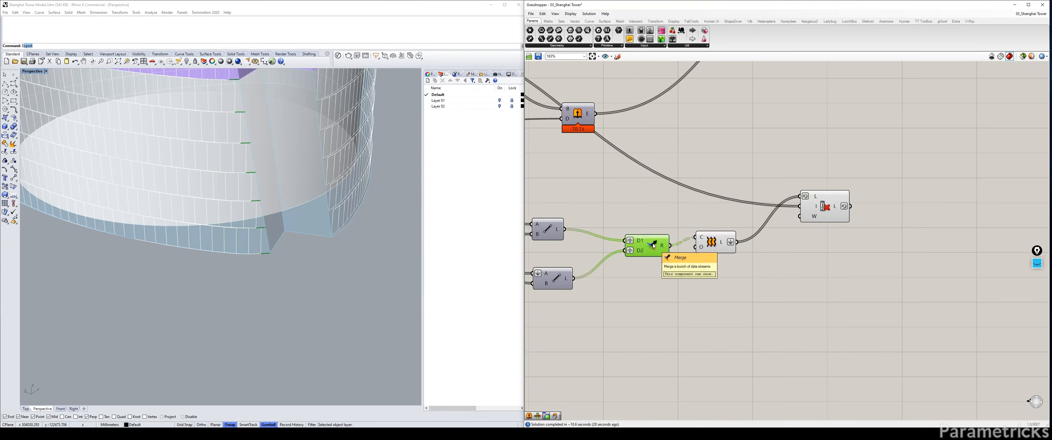
# Add a separate test Loft component and connect the Merge result to its curves input
pyautogui.moveTo(721, 244)
pyautogui.mouseDown()
pyautogui.moveTo(746, 292)
pyautogui.moveTo(731, 244)
pyautogui.mouseUp()
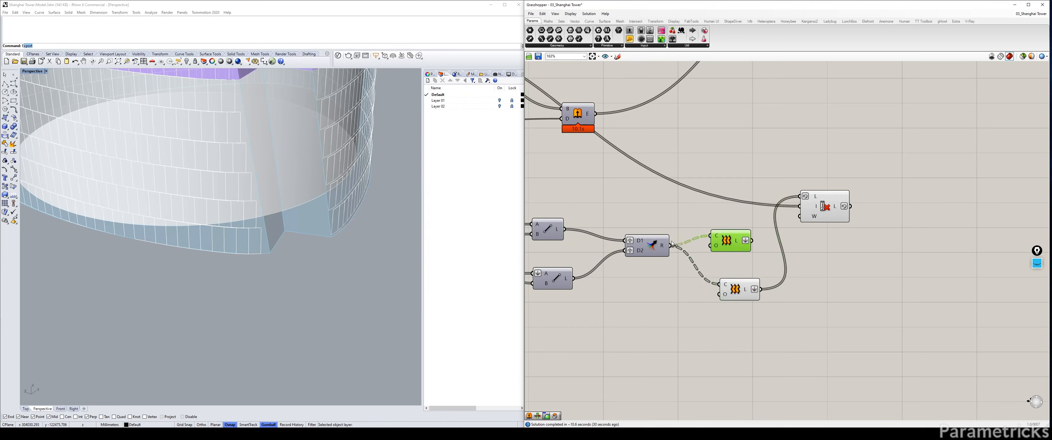
pyautogui.press('Delete')
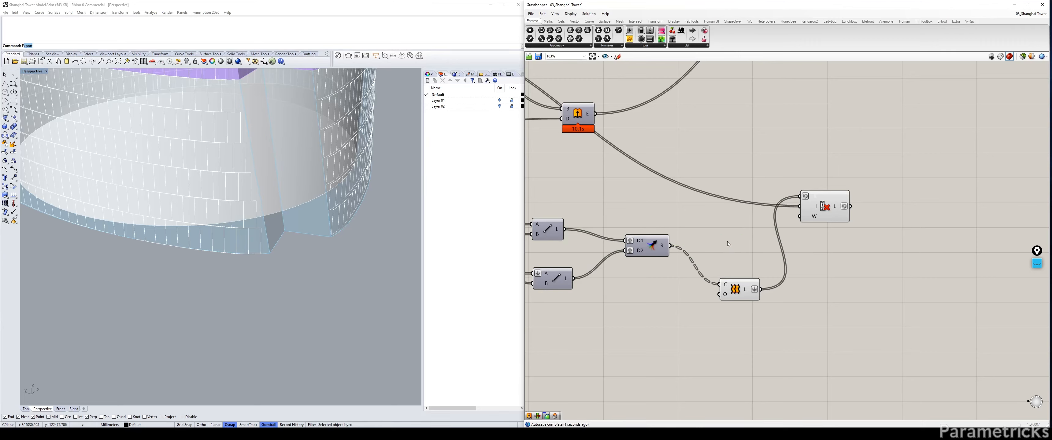
pyautogui.doubleClick(727, 242)
pyautogui.write('LOF')
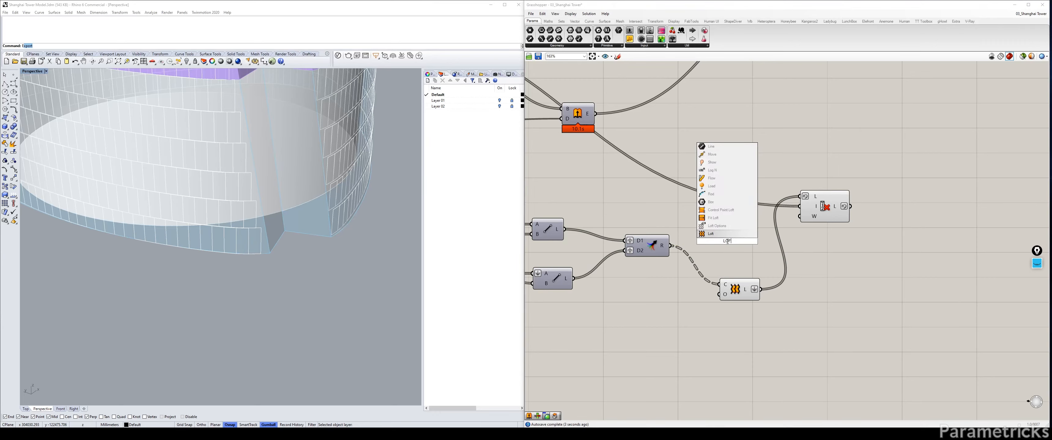
pyautogui.click(710, 226)
pyautogui.moveTo(672, 246); pyautogui.dragTo(722, 236)
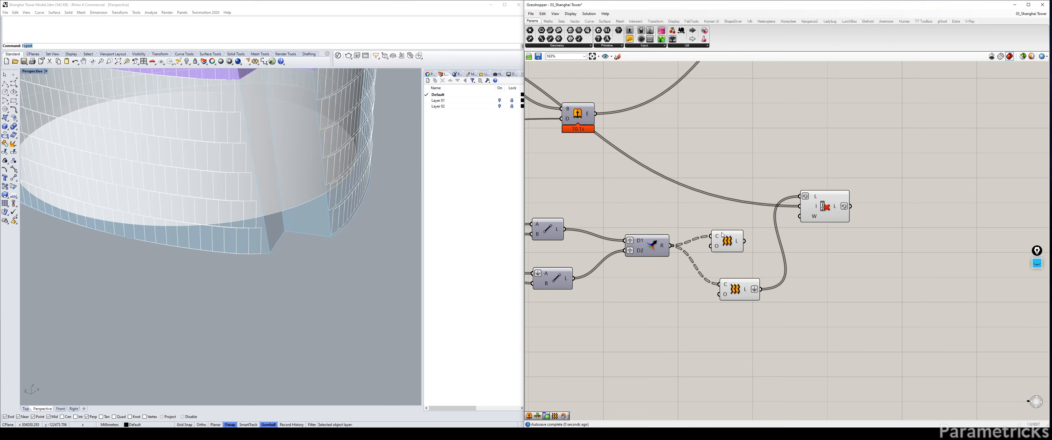
pyautogui.click(722, 235)
# Apply Simplify to both grafted inputs, D1 and D2, of the Merge component
pyautogui.moveTo(663, 248)
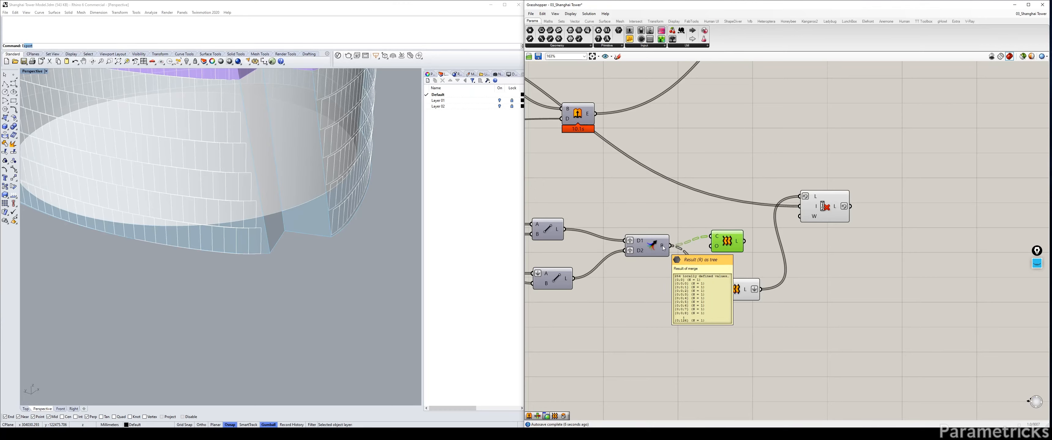
pyautogui.rightClick(637, 240)
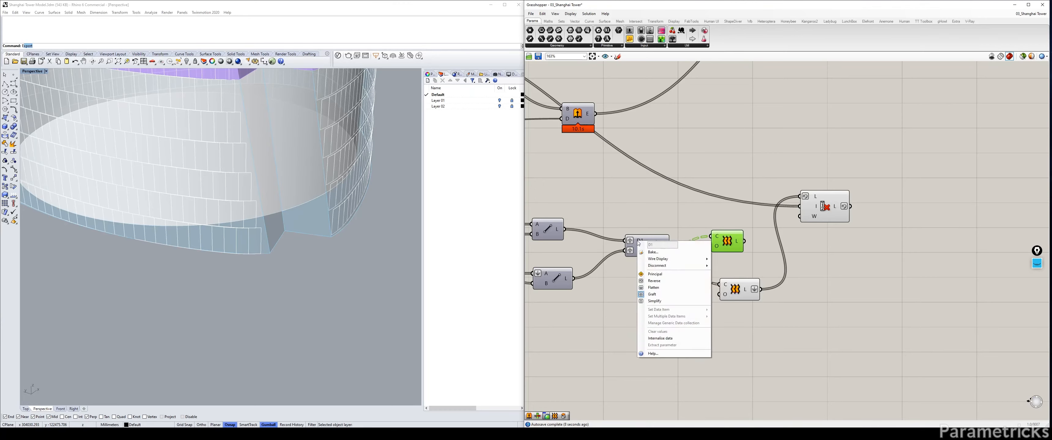
pyautogui.click(654, 303)
pyautogui.rightClick(642, 250)
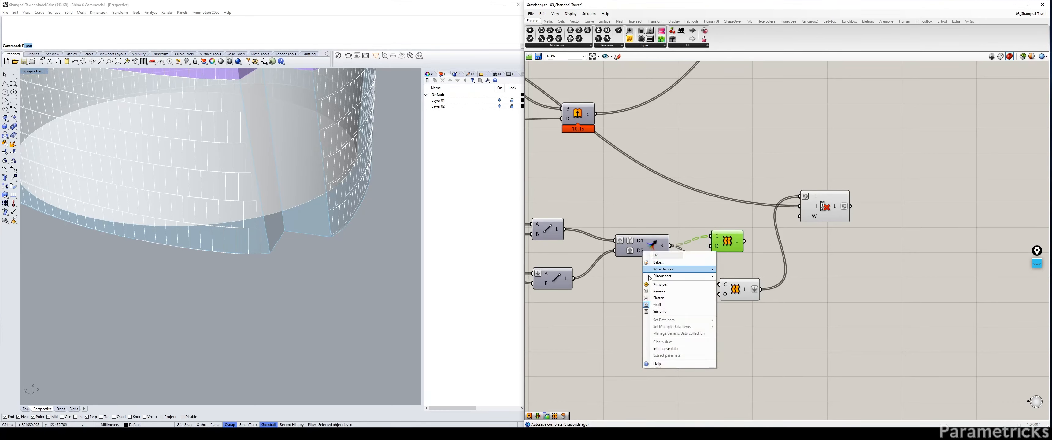
pyautogui.click(654, 313)
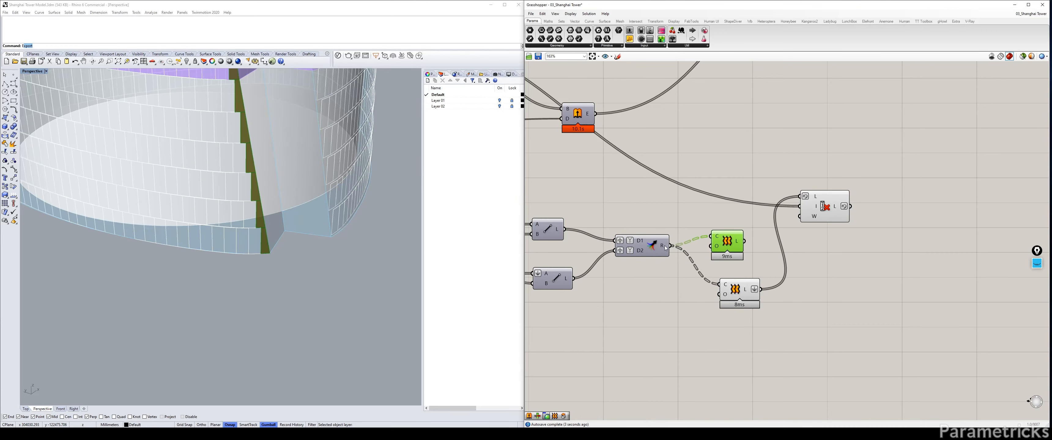
# Delete the test Loft and move the original Loft back beside the Merge component
pyautogui.moveTo(665, 248)
pyautogui.press('Delete')
pyautogui.moveTo(735, 290); pyautogui.dragTo(723, 240)
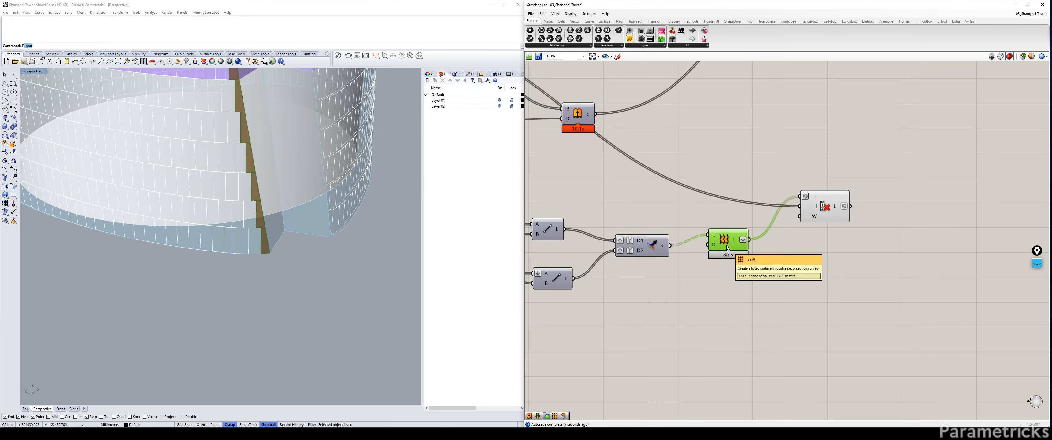
pyautogui.click(695, 258)
pyautogui.moveTo(304, 137); pyautogui.dragTo(310, 228, button='right')
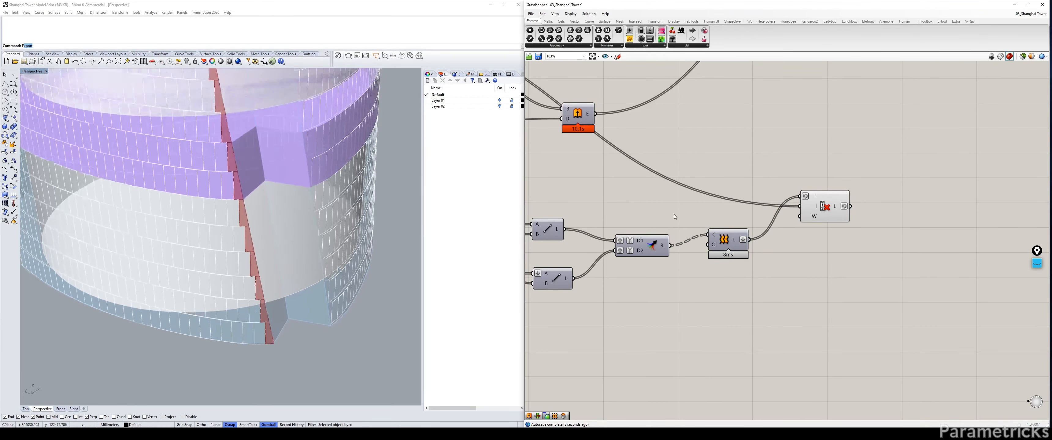
# Zoom to the new Cull Index's geometry and examine the gap surfaces along the notch down to the tower's base
pyautogui.click(829, 208)
pyautogui.middleClick(829, 209)
pyautogui.click(844, 227)
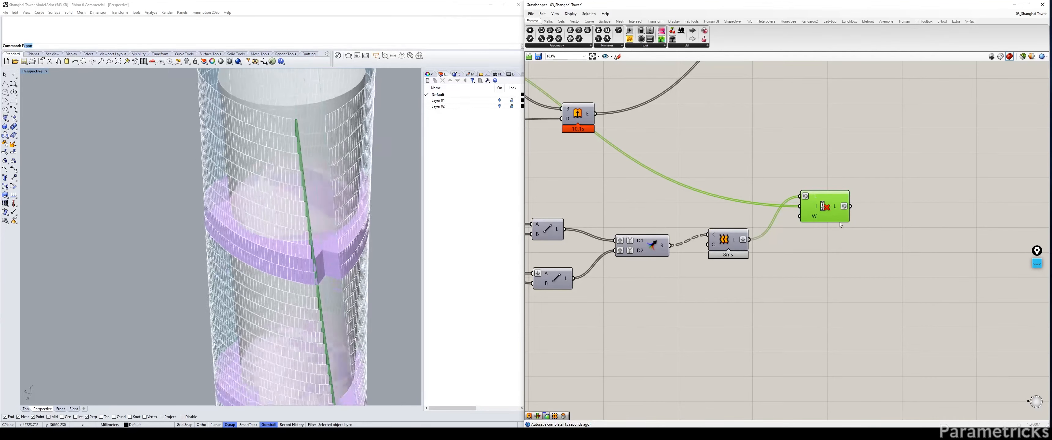
pyautogui.scroll(-5, 831, 250)
pyautogui.scroll(3, 643, 194)
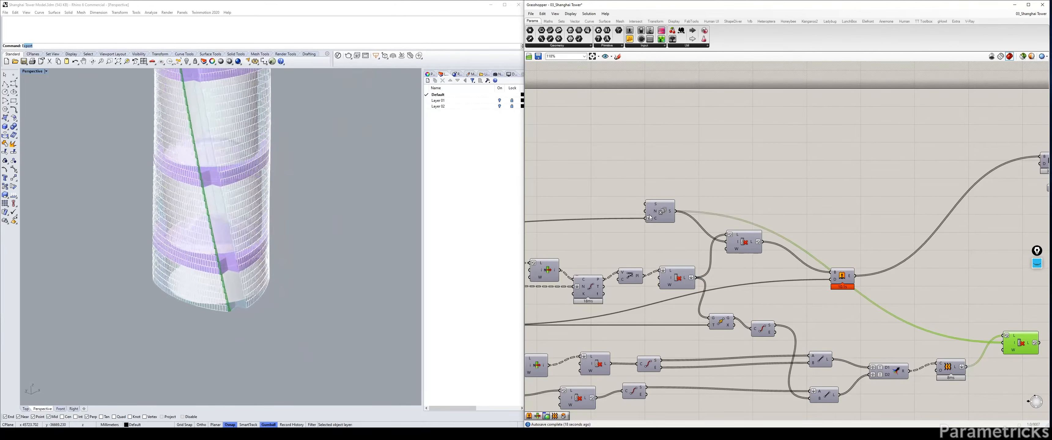
pyautogui.scroll(-3, 771, 170)
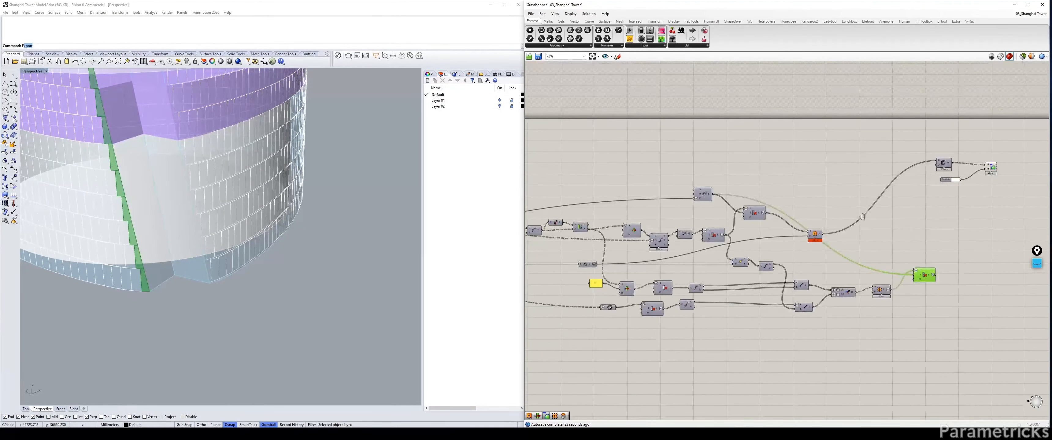
pyautogui.moveTo(912, 268); pyautogui.dragTo(869, 207, button='right')
pyautogui.scroll(2, 842, 225)
pyautogui.moveTo(884, 219); pyautogui.dragTo(902, 206)
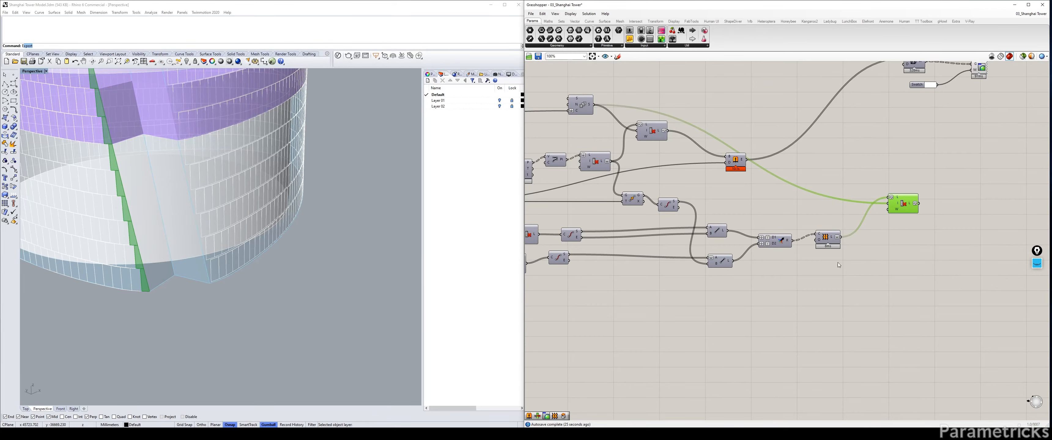
# Duplicate the index panel and its List Item component below the lower Cull Index
pyautogui.moveTo(839, 264); pyautogui.dragTo(776, 238)
pyautogui.moveTo(765, 240); pyautogui.dragTo(861, 226, button='right')
pyautogui.moveTo(625, 244); pyautogui.dragTo(713, 228, button='right')
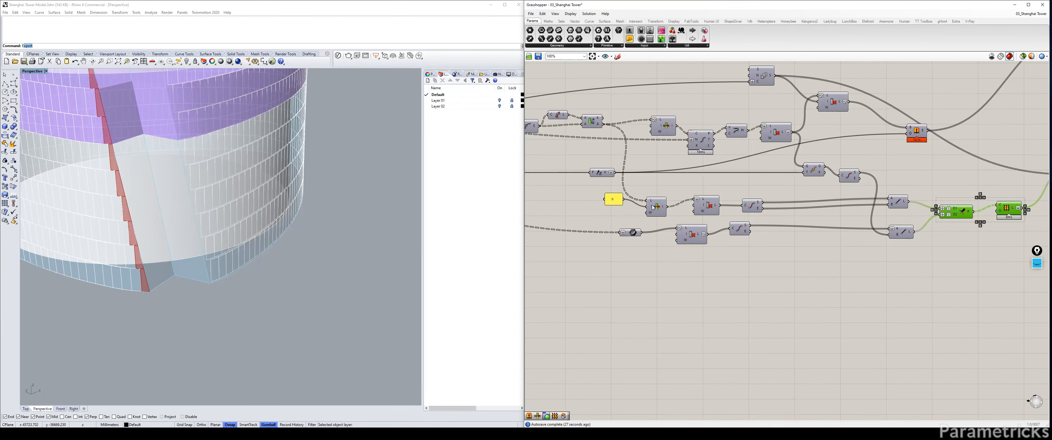
pyautogui.click(613, 200)
pyautogui.keyDown('shift'); pyautogui.click(656, 210); pyautogui.keyUp('shift')
pyautogui.keyDown('alt'); pyautogui.moveTo(657, 210); pyautogui.dragTo(659, 275); pyautogui.keyUp('alt')
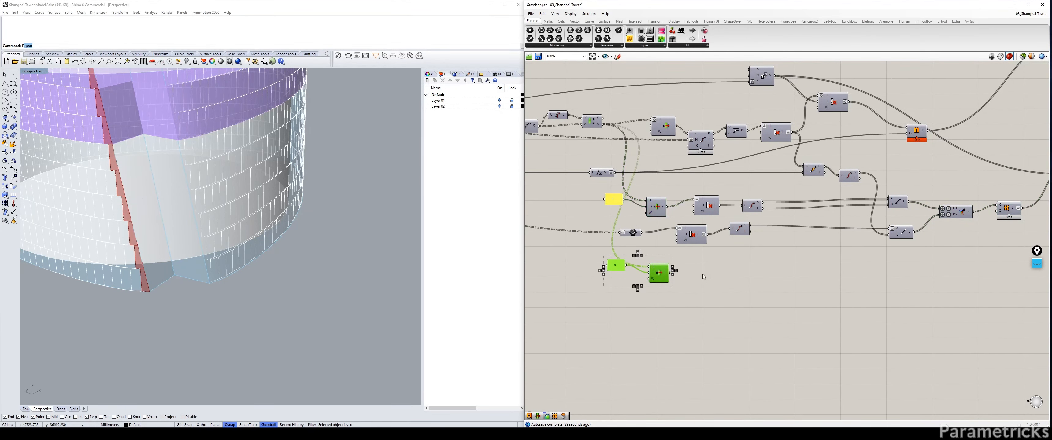
# Set the copied panel to 1 as the index for the duplicated List Item
pyautogui.scroll(3, 619, 270)
pyautogui.doubleClick(616, 268)
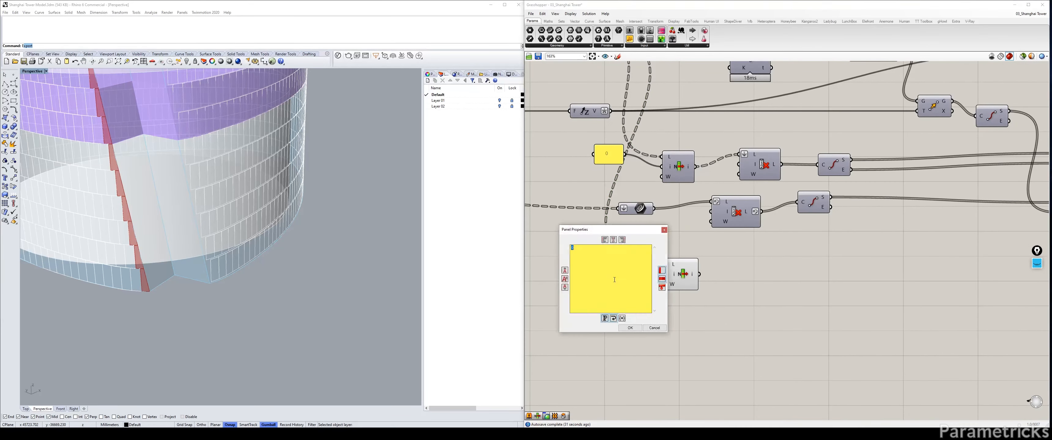
pyautogui.write('1')
pyautogui.click(630, 328)
pyautogui.click(686, 281)
pyautogui.click(759, 244)
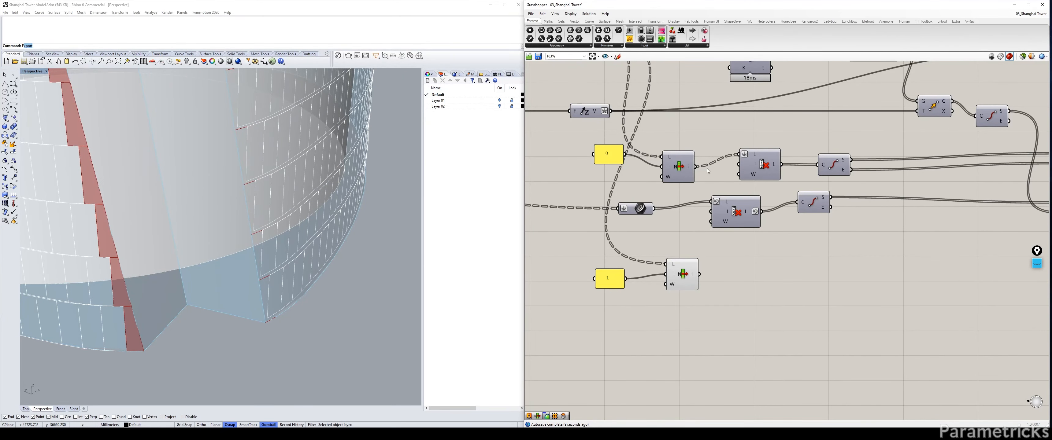
# Duplicate the Cull Index, feed it the index-1 List Item's output, and show its preview instead of the List Item's
pyautogui.keyDown('alt'); pyautogui.moveTo(756, 174); pyautogui.dragTo(775, 304); pyautogui.keyUp('alt')
pyautogui.moveTo(699, 274); pyautogui.dragTo(758, 284)
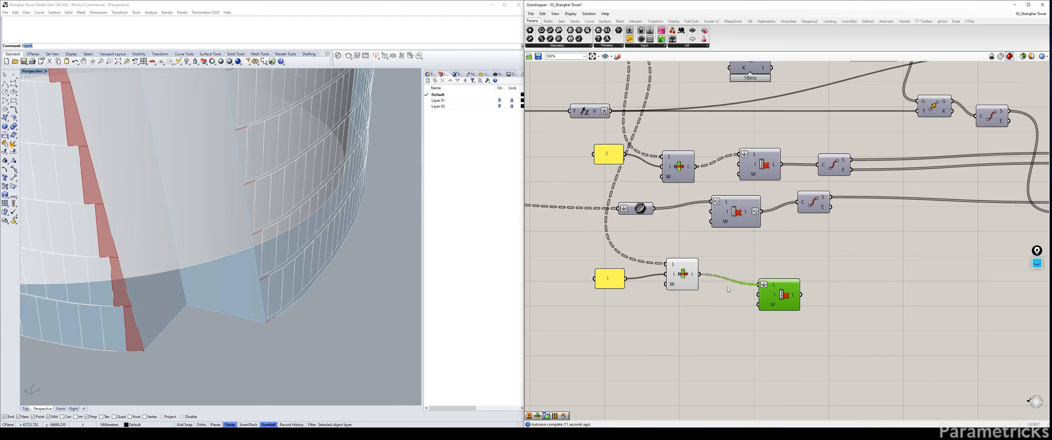
pyautogui.click(688, 279)
pyautogui.hotkey('ctrl', 'q')
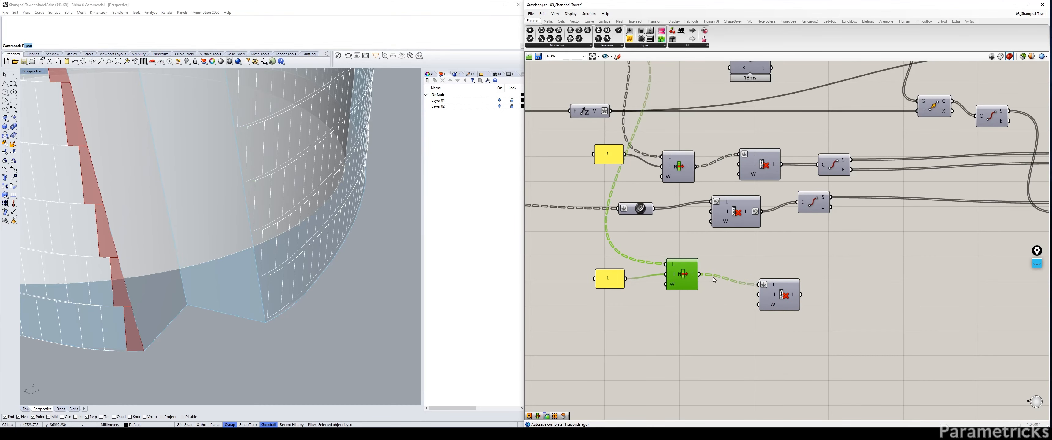
pyautogui.click(780, 291)
pyautogui.hotkey('ctrl', 'q')
pyautogui.click(805, 255)
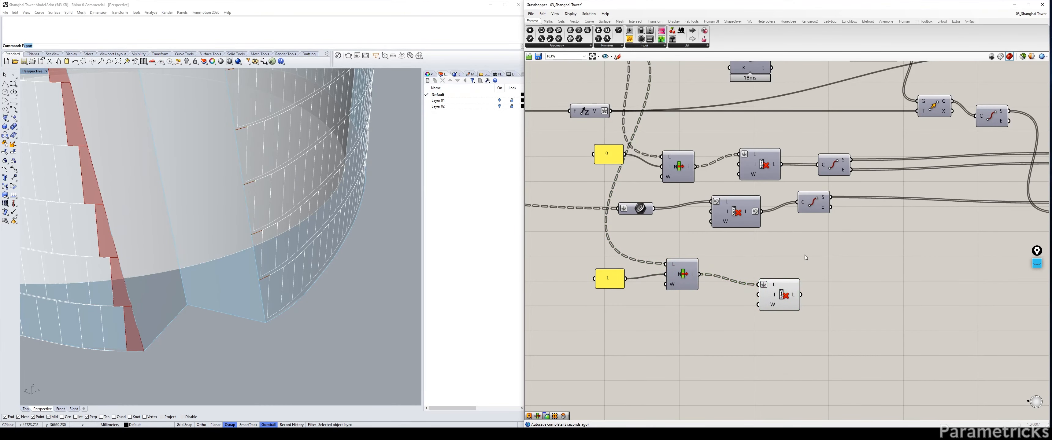
pyautogui.moveTo(805, 255); pyautogui.dragTo(743, 246, button='right')
pyautogui.moveTo(721, 284); pyautogui.dragTo(688, 274)
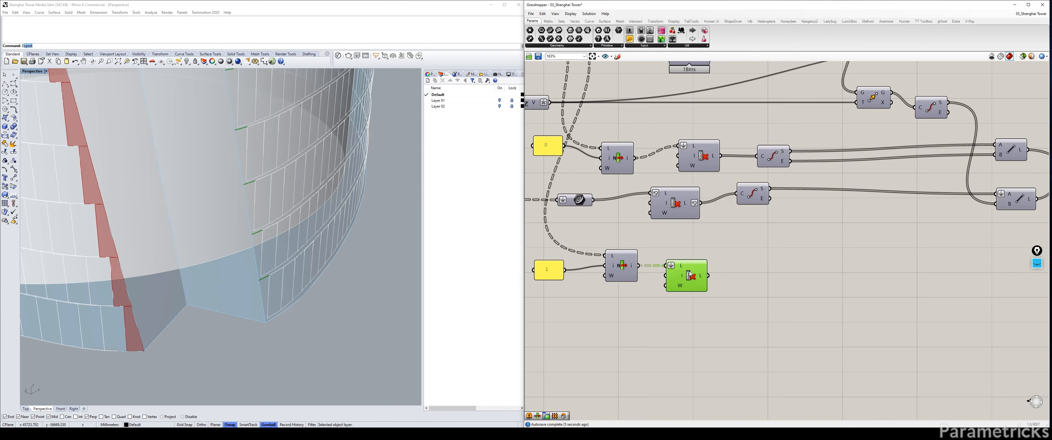
pyautogui.click(756, 258)
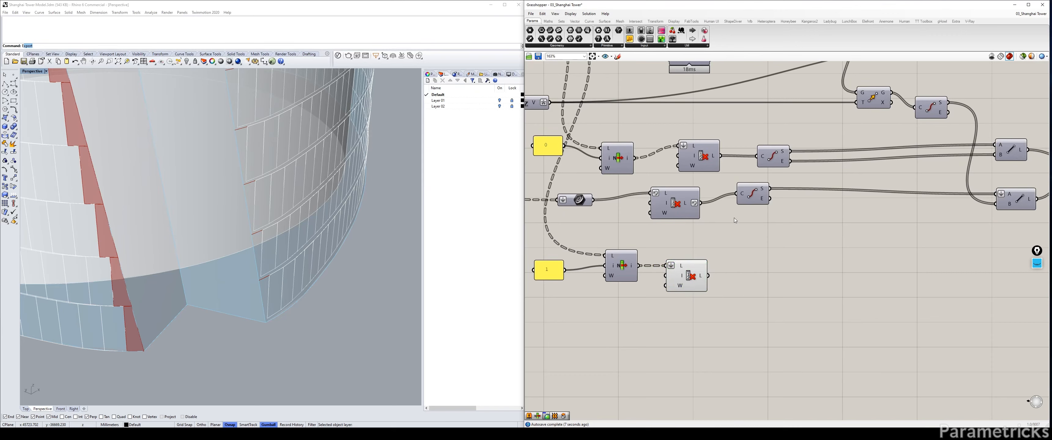
# Examine the Curve parameter's geometry and the middle End Points component's points along the notch
pyautogui.click(579, 200)
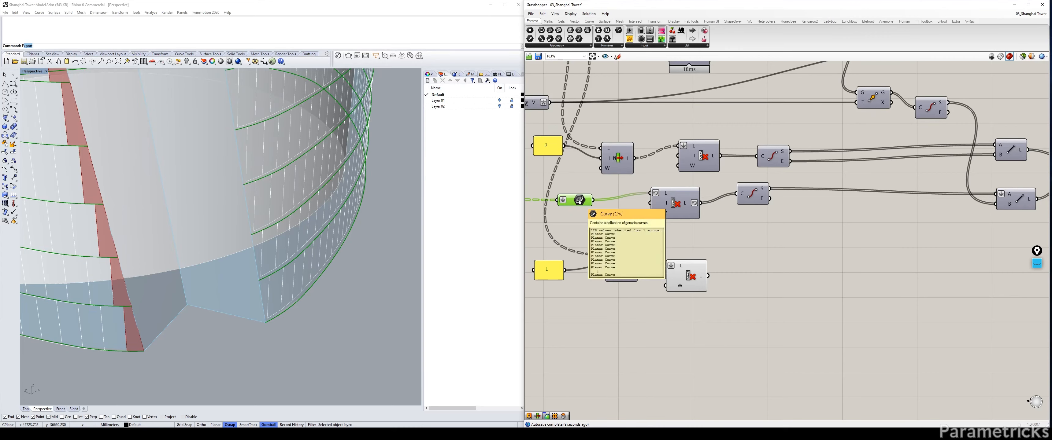
pyautogui.hotkey('ctrl', 'q')
pyautogui.click(750, 201)
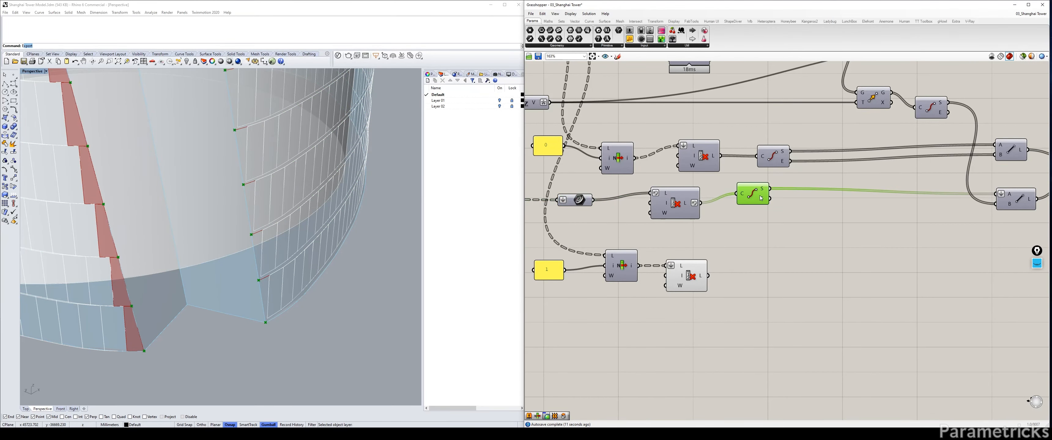
pyautogui.hotkey('ctrl', 'q')
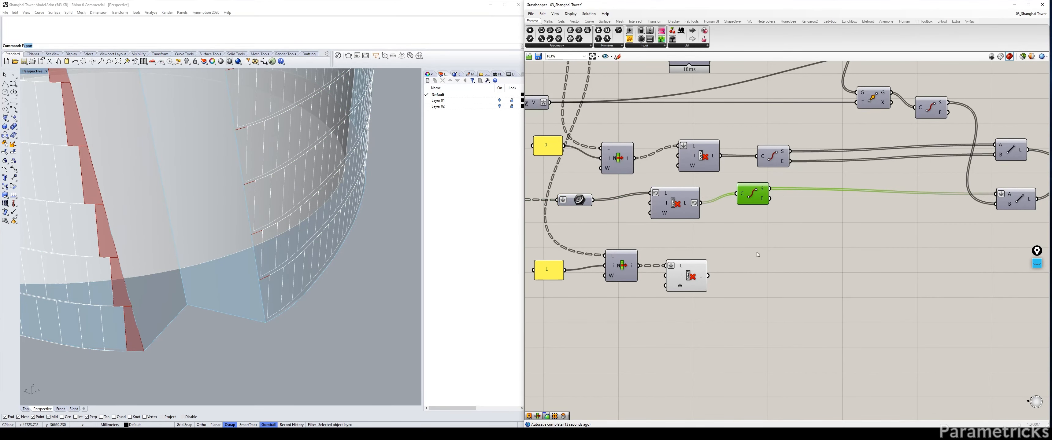
# Duplicate End Points and Line after the new Cull Index, wiring the culled curves' start and end points into the Line
pyautogui.moveTo(866, 220); pyautogui.dragTo(780, 208, button='right')
pyautogui.keyDown('alt'); pyautogui.moveTo(924, 138); pyautogui.dragTo(880, 242); pyautogui.keyUp('alt')
pyautogui.keyDown('alt'); pyautogui.moveTo(687, 145); pyautogui.dragTo(681, 279); pyautogui.keyUp('alt')
pyautogui.moveTo(621, 264); pyautogui.dragTo(865, 237)
pyautogui.moveTo(698, 284); pyautogui.dragTo(865, 247)
pyautogui.moveTo(881, 242); pyautogui.dragTo(918, 279)
pyautogui.click(602, 266)
pyautogui.moveTo(680, 280); pyautogui.dragTo(685, 265)
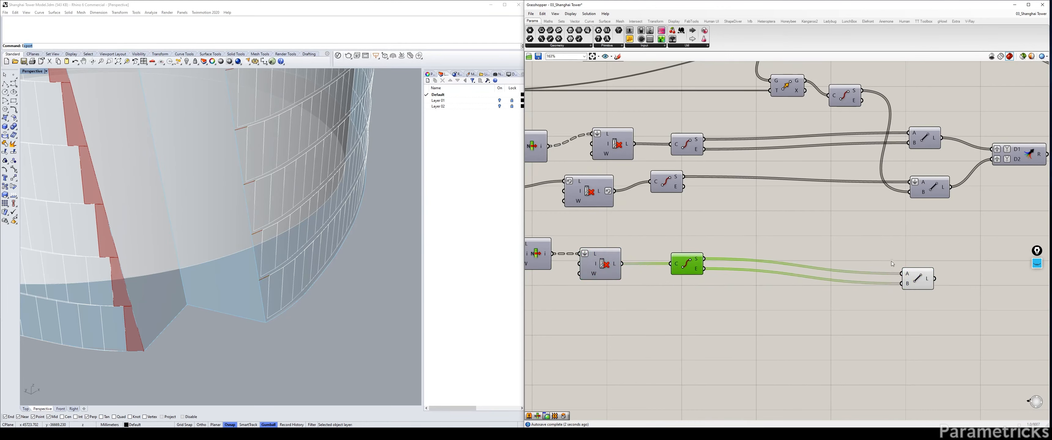
pyautogui.moveTo(921, 279); pyautogui.dragTo(920, 269)
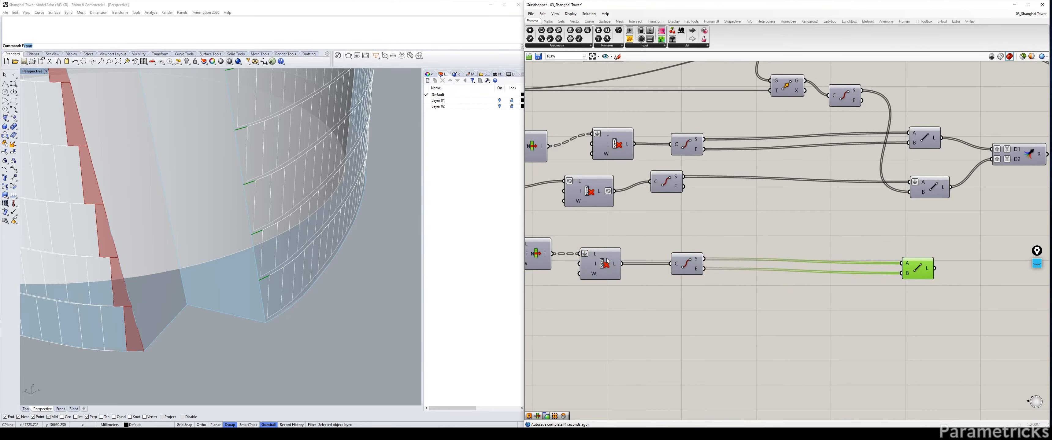
# Duplicate the second Line component, keeping its input wires, and place the copy below the new Line
pyautogui.click(614, 265)
pyautogui.scroll(-3, 776, 220)
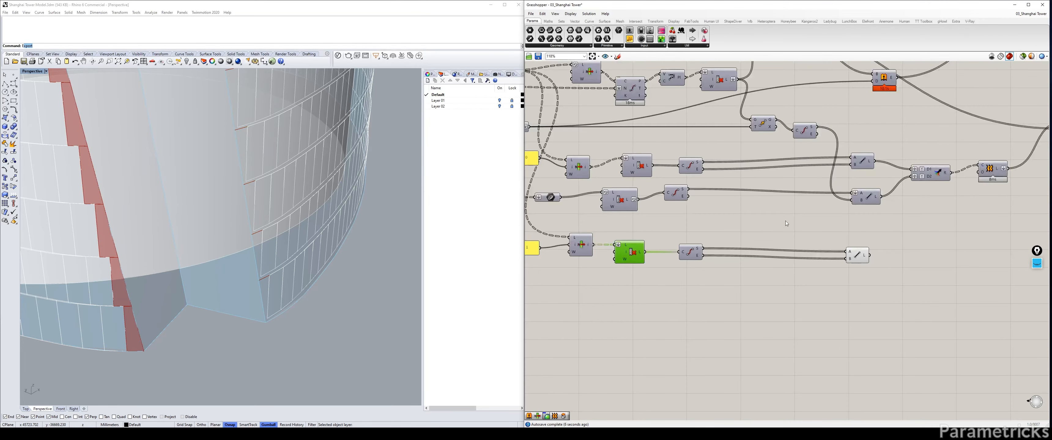
pyautogui.moveTo(768, 217); pyautogui.dragTo(818, 205, button='right')
pyautogui.keyDown('alt'); pyautogui.moveTo(870, 182); pyautogui.dragTo(883, 273); pyautogui.keyUp('alt')
# Add a Data parameter and connect the end-point output of the upper End Points component to it
pyautogui.click(814, 204)
pyautogui.doubleClick(813, 205)
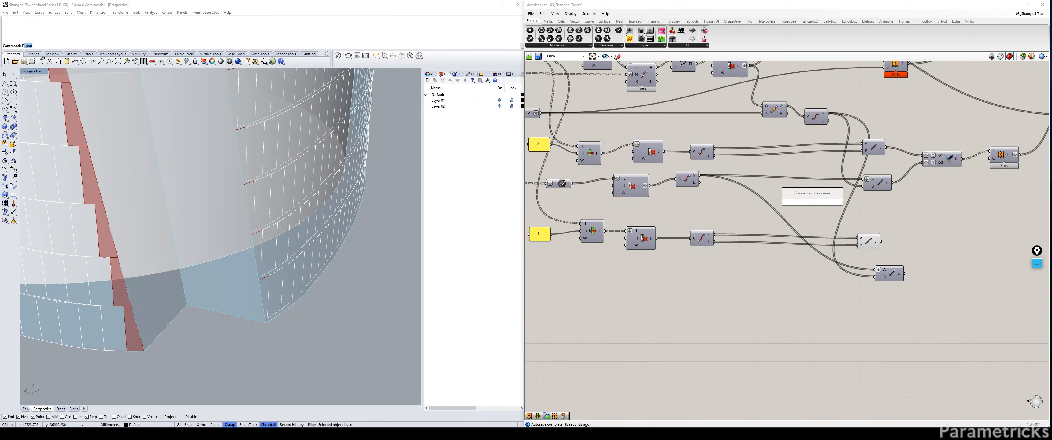
pyautogui.write('data')
pyautogui.click(815, 195)
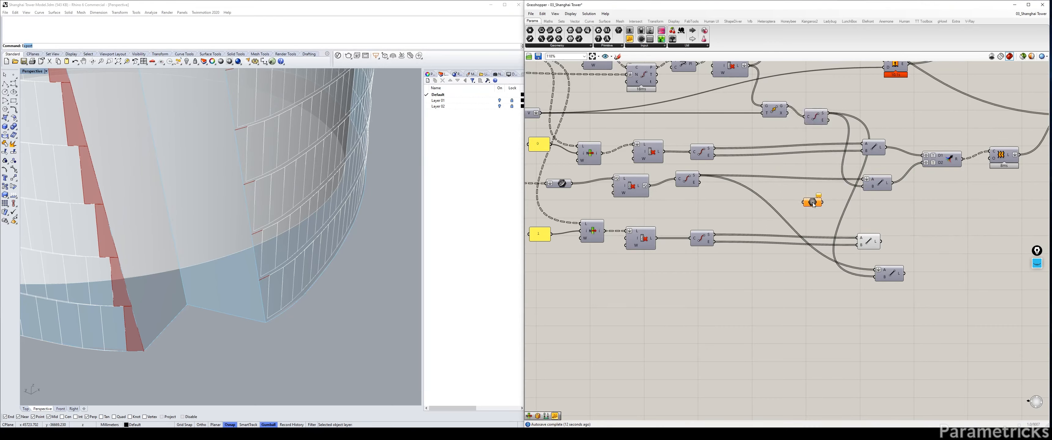
pyautogui.moveTo(828, 120); pyautogui.dragTo(814, 204)
# Compare the Data parameter's points with the middle End Points component's points on both sides of the notch at the base
pyautogui.moveTo(814, 204)
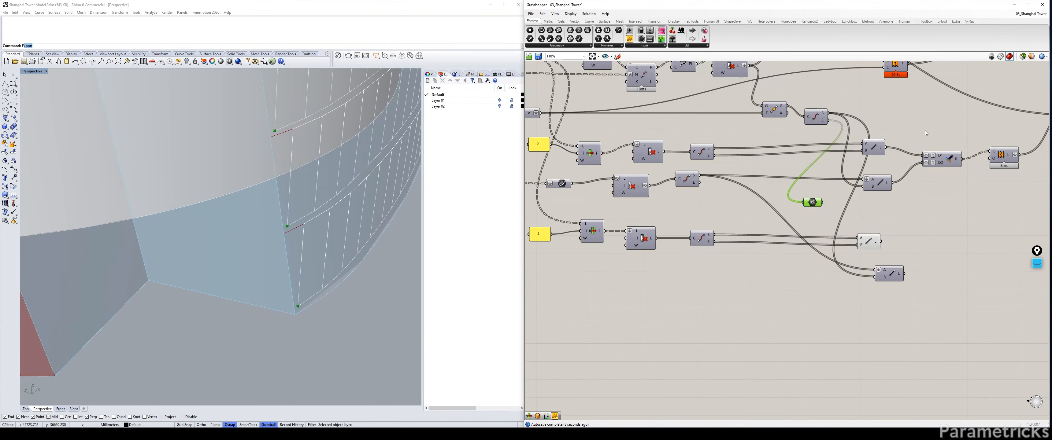
pyautogui.click(691, 180)
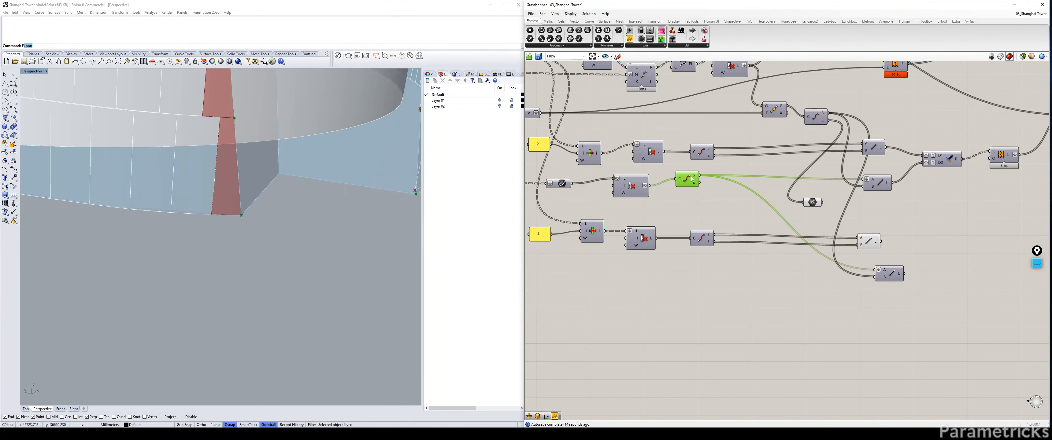
pyautogui.moveTo(694, 177)
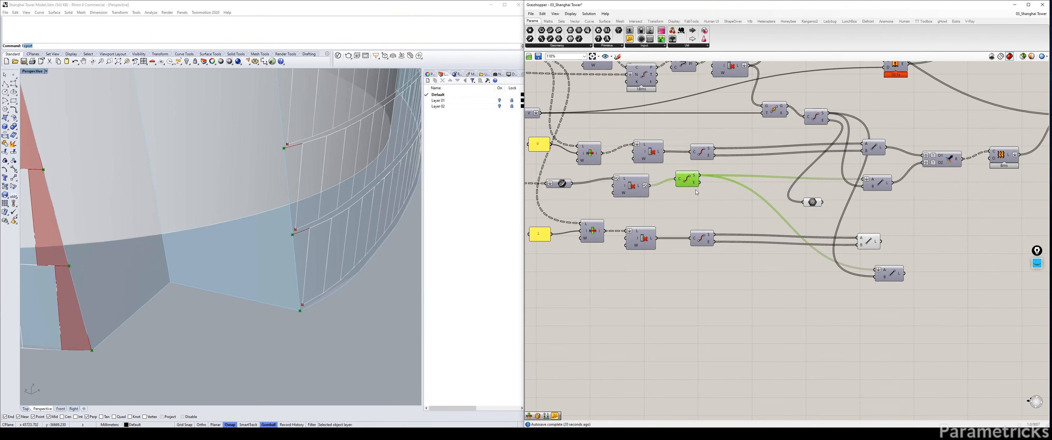
pyautogui.click(343, 180)
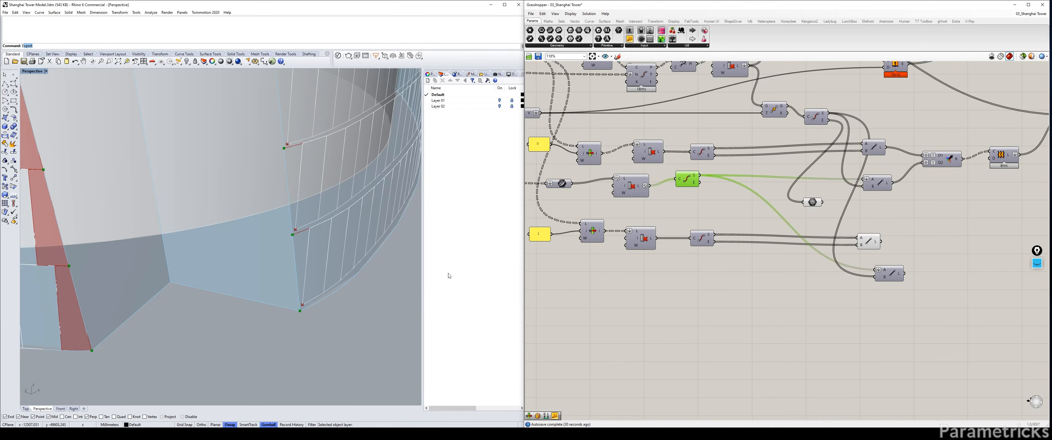
pyautogui.scroll(-3, 764, 171)
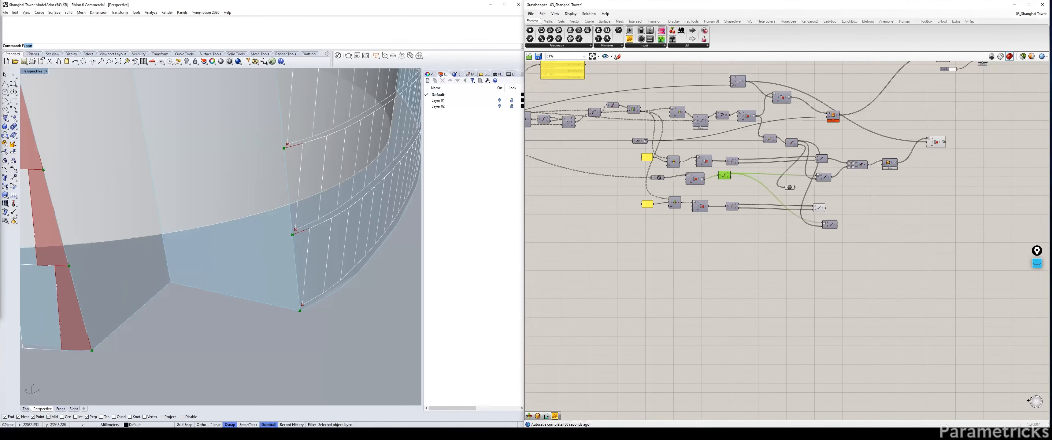
pyautogui.click(632, 303)
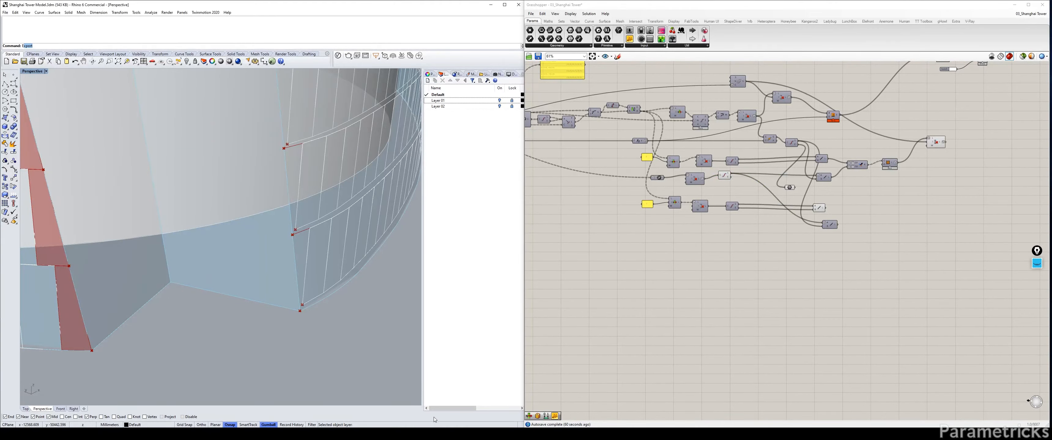
# Switch to the browser's Shanghai Tower images and circle the notch area of the night facade photo in pink
pyautogui.hotkey('alt', 'Tab')
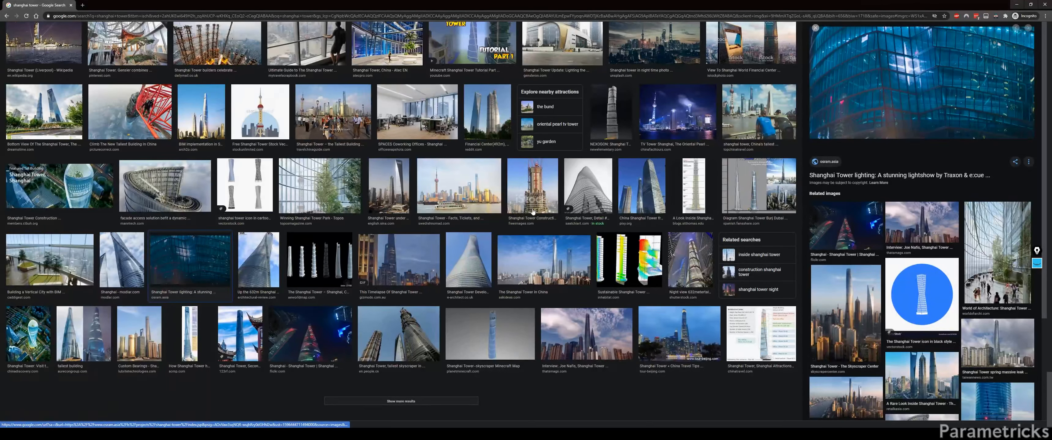
pyautogui.scroll(-1, 499, 216)
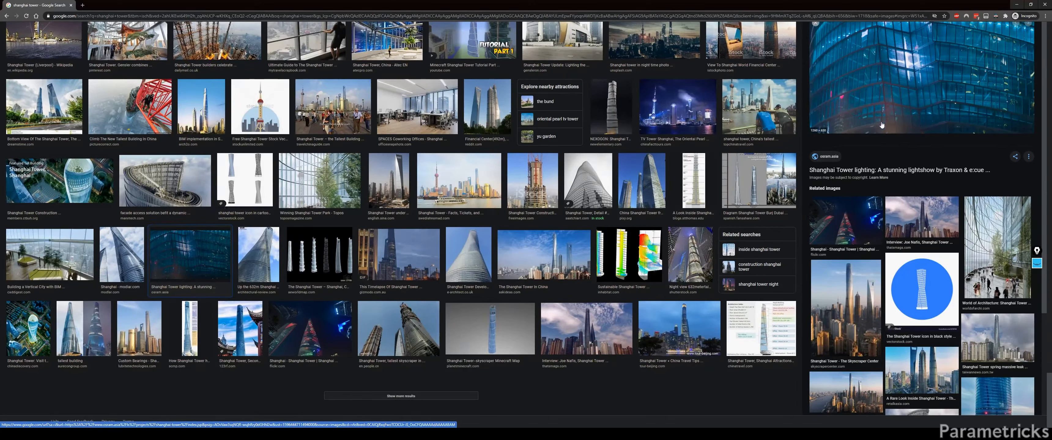
pyautogui.click(1037, 264)
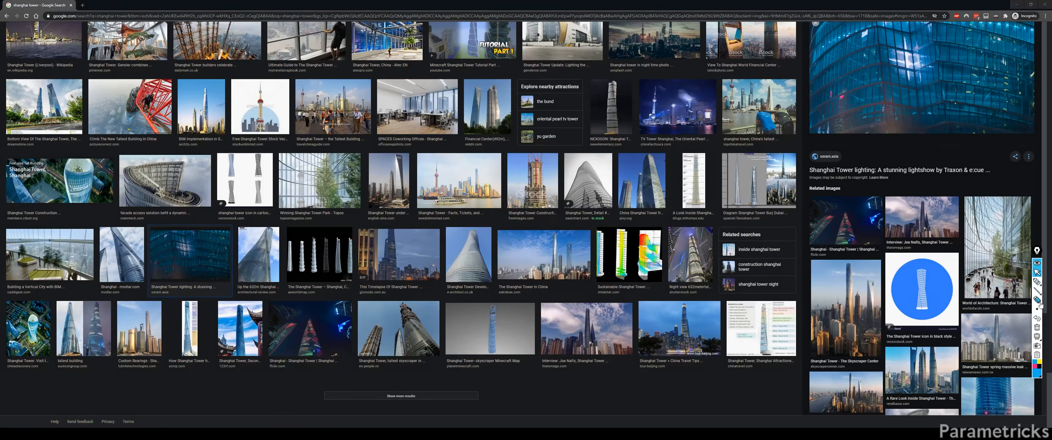
pyautogui.click(1035, 367)
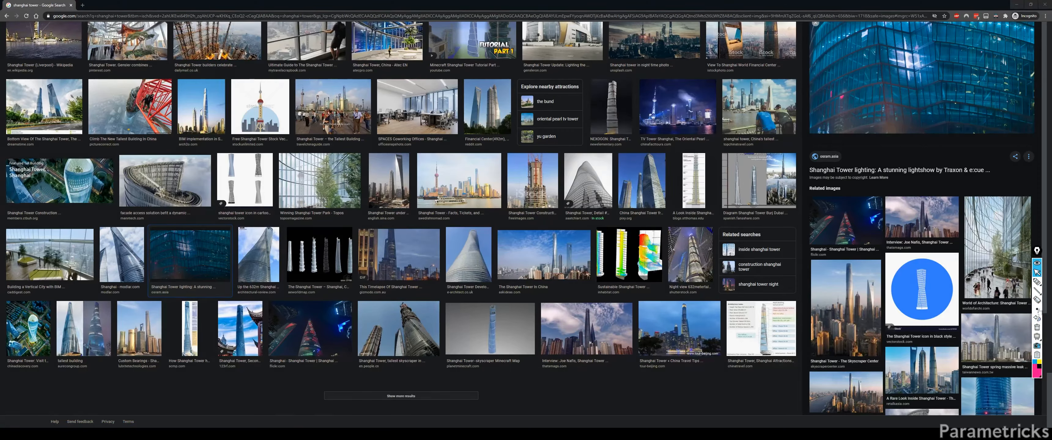
pyautogui.click(1038, 283)
pyautogui.moveTo(933, 42)
pyautogui.mouseDown()
pyautogui.moveTo(940, 141)
pyautogui.moveTo(931, 32)
pyautogui.mouseUp()
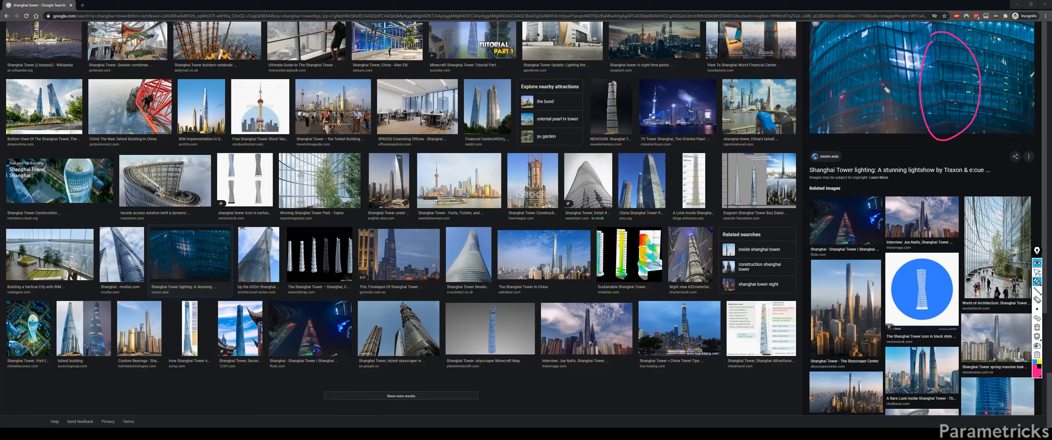
# Outline one small facade panel beside the circled area and another inside it on the photo
pyautogui.moveTo(886, 89); pyautogui.dragTo(889, 106)
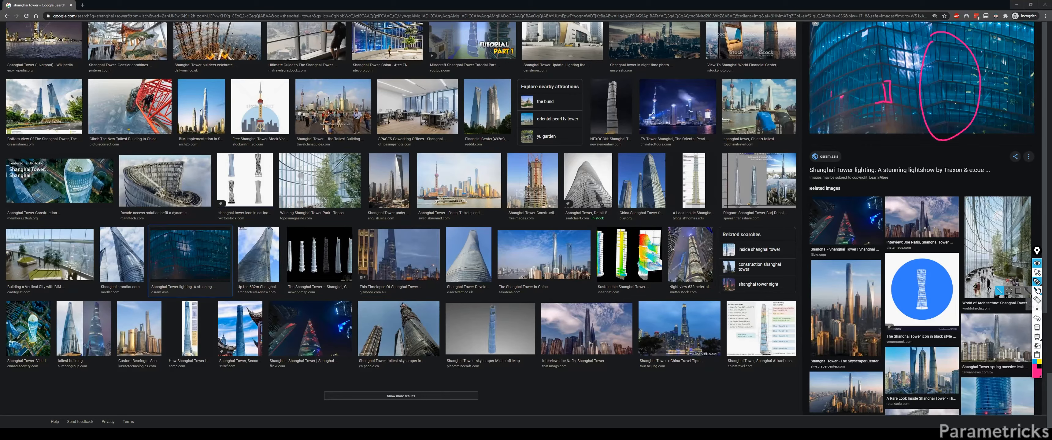
pyautogui.moveTo(1039, 309)
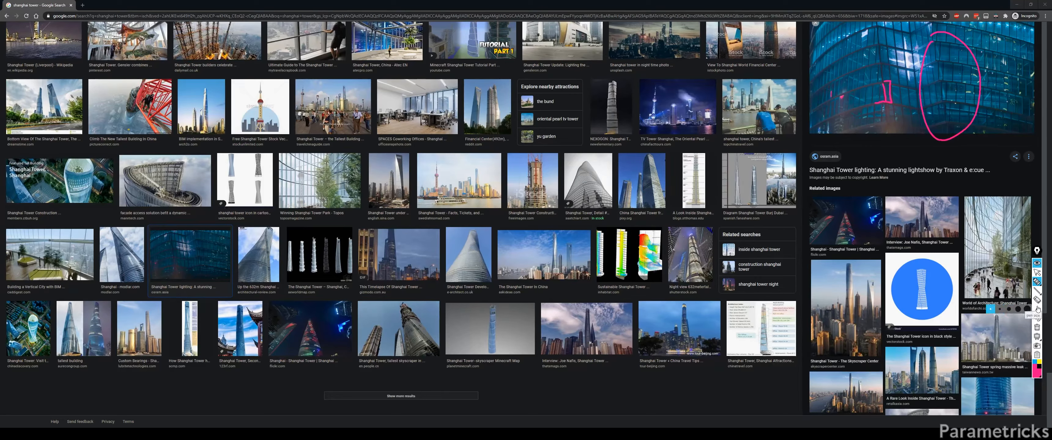
pyautogui.moveTo(937, 87)
pyautogui.mouseDown()
pyautogui.moveTo(939, 105)
pyautogui.moveTo(939, 82)
pyautogui.mouseUp()
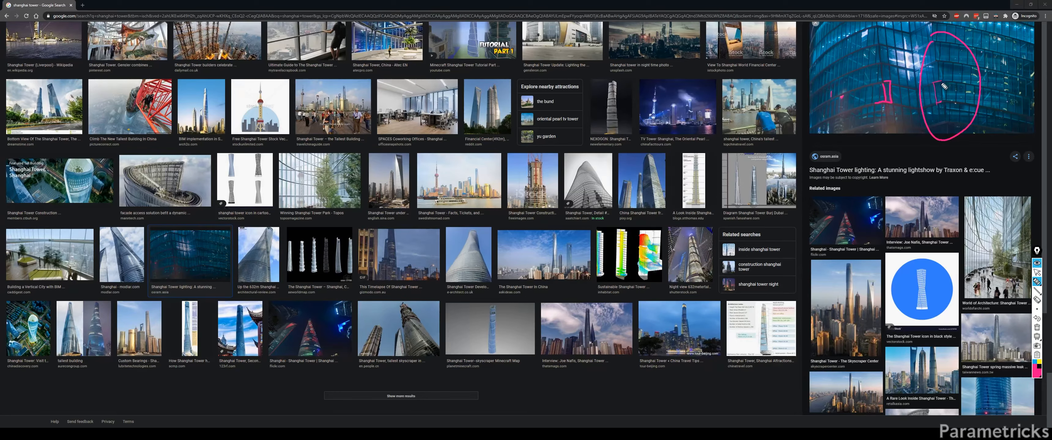
pyautogui.moveTo(942, 88); pyautogui.dragTo(942, 102)
# Clear the annotations from the photo and switch back to Rhino and Grasshopper
pyautogui.click(1037, 328)
pyautogui.click(1037, 264)
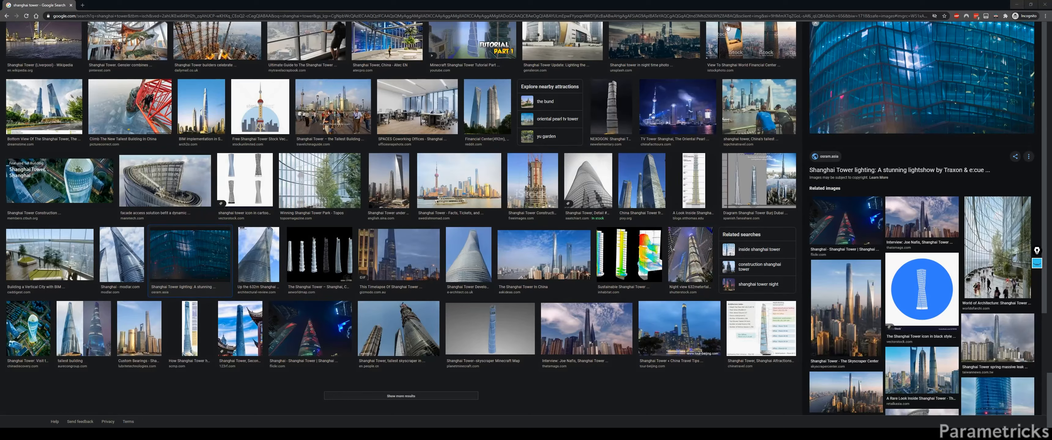
pyautogui.click(1016, 4)
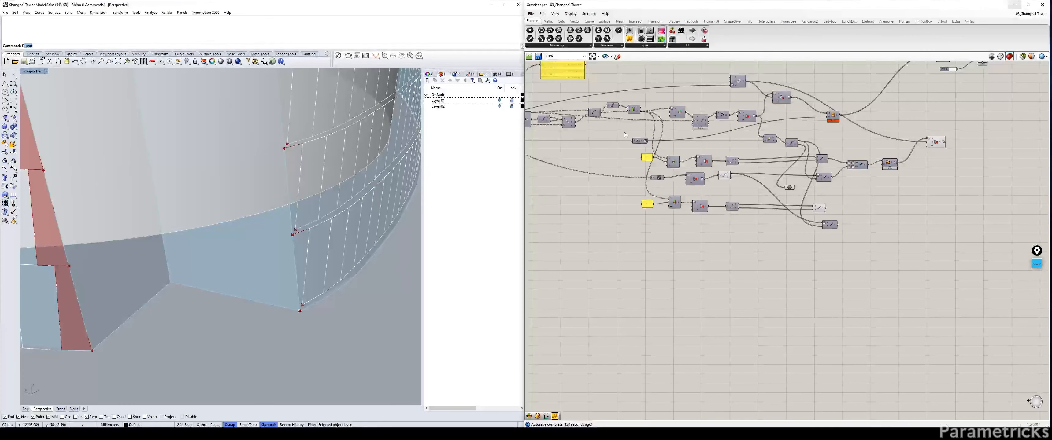
pyautogui.click(722, 270)
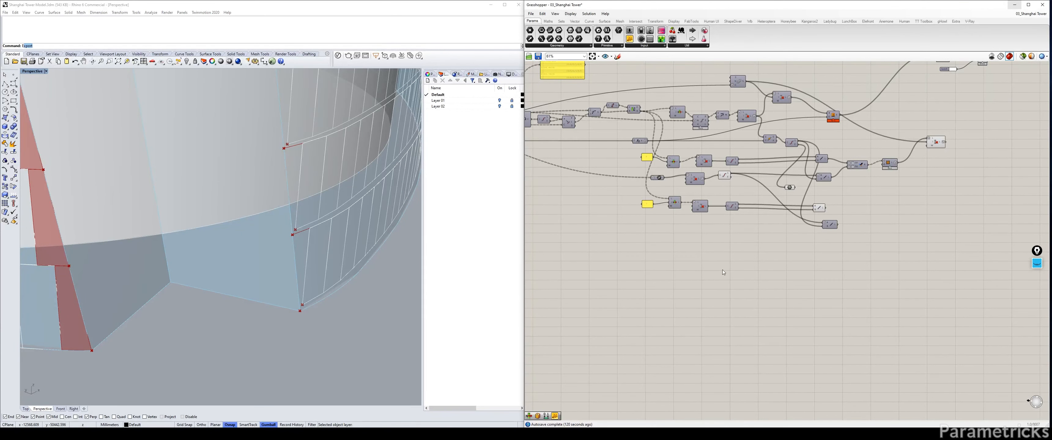
# Draw four pink straight annotation lines running up the notch's side surface in the Rhino viewport, starting at its inner corner
pyautogui.click(1037, 263)
pyautogui.moveTo(1037, 282)
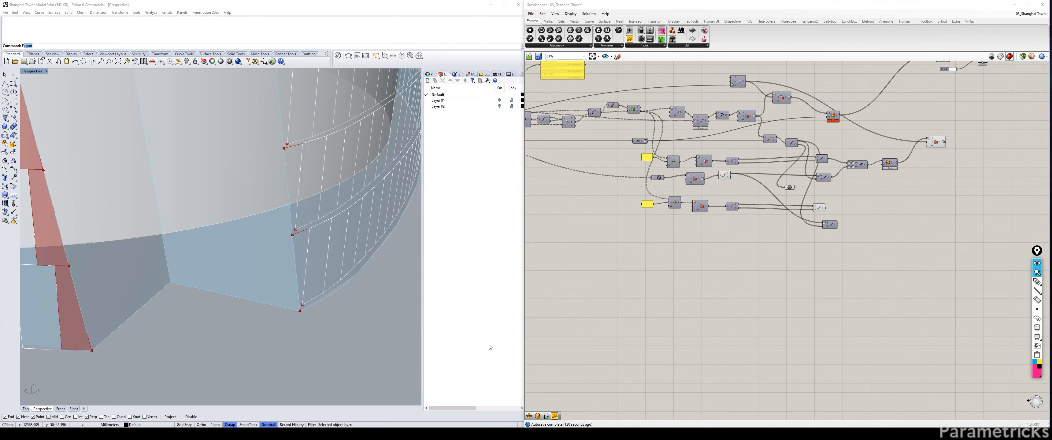
pyautogui.click(1038, 292)
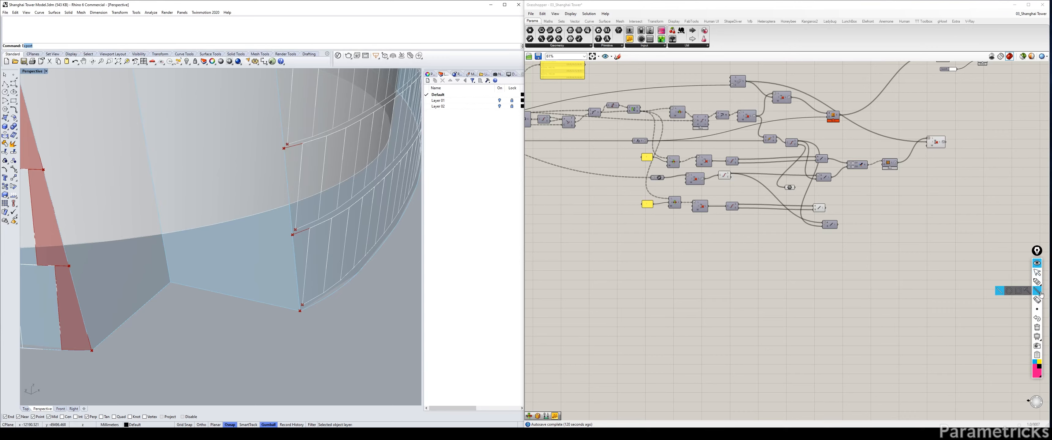
pyautogui.moveTo(170, 283); pyautogui.dragTo(141, 125)
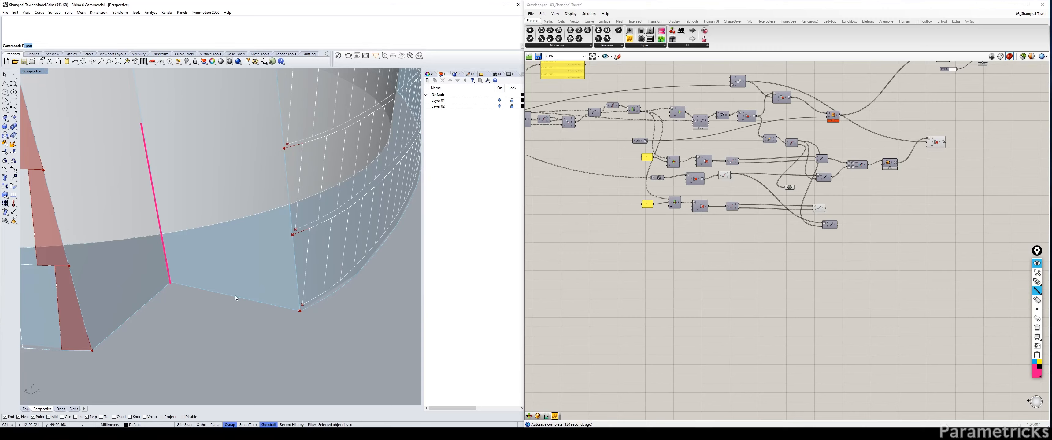
pyautogui.moveTo(235, 296); pyautogui.dragTo(212, 120)
pyautogui.moveTo(196, 287); pyautogui.dragTo(175, 123)
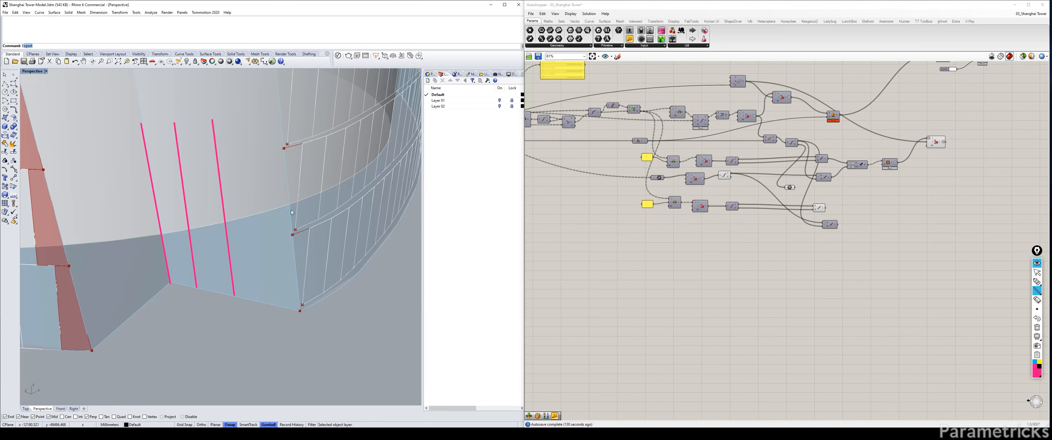
pyautogui.moveTo(264, 302); pyautogui.dragTo(246, 118)
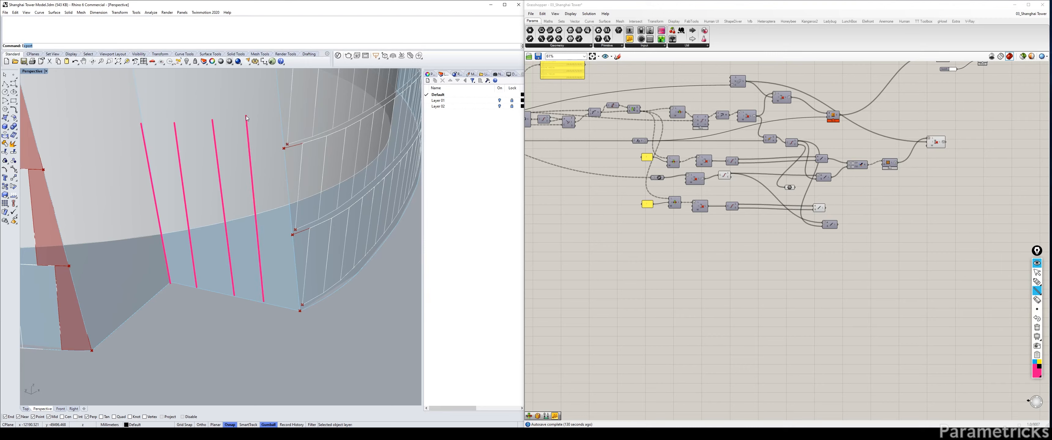
# Draw two horizontal pink annotation lines from the notch's outer floor corners across the vertical lines on its side surface
pyautogui.click(1037, 282)
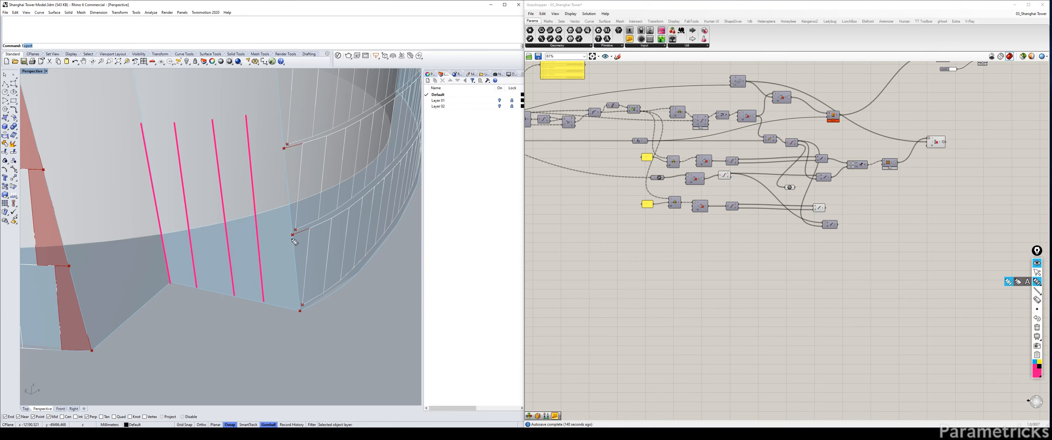
pyautogui.moveTo(294, 234); pyautogui.dragTo(158, 230)
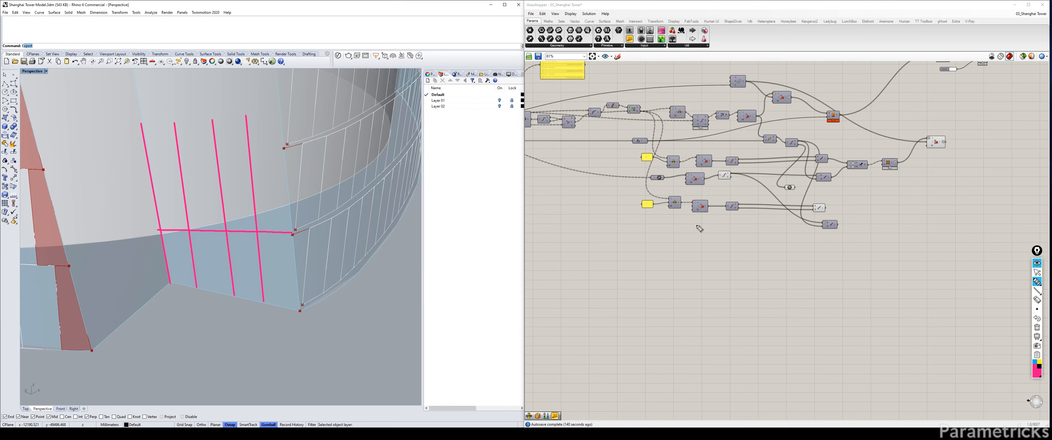
pyautogui.moveTo(284, 147); pyautogui.dragTo(145, 146)
pyautogui.click(1036, 363)
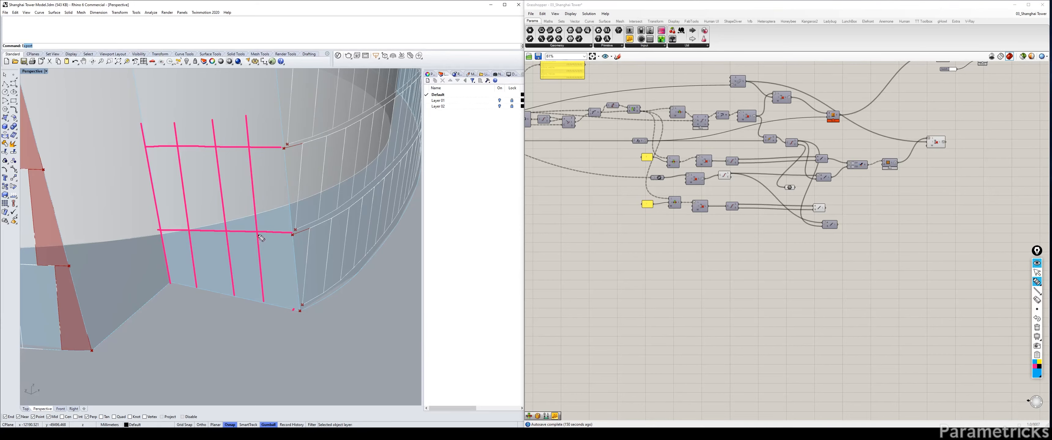
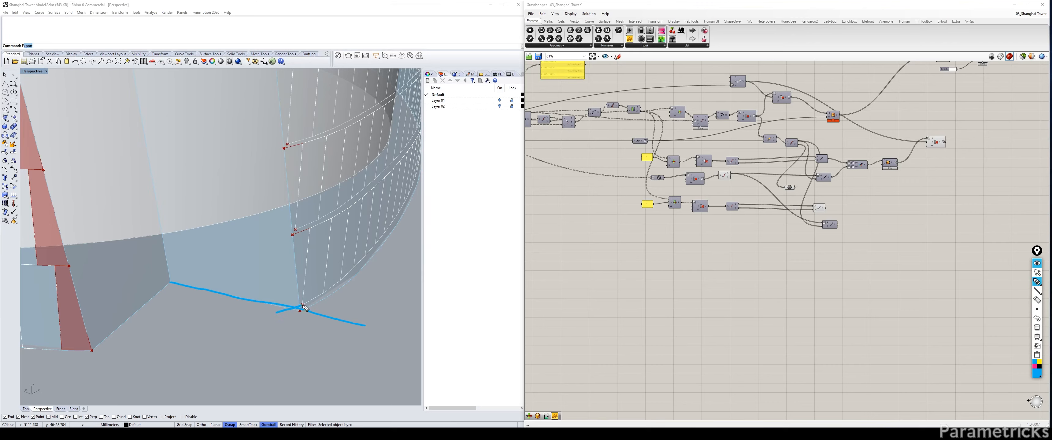
# Clear the blue annotation, mark the notch's outer base corner in another colour, then erase the marks and collapse the annotation tools
pyautogui.click(1036, 330)
pyautogui.click(1034, 366)
pyautogui.moveTo(279, 312); pyautogui.dragTo(338, 283)
pyautogui.moveTo(296, 305); pyautogui.dragTo(292, 310)
pyautogui.click(1038, 328)
pyautogui.click(1038, 272)
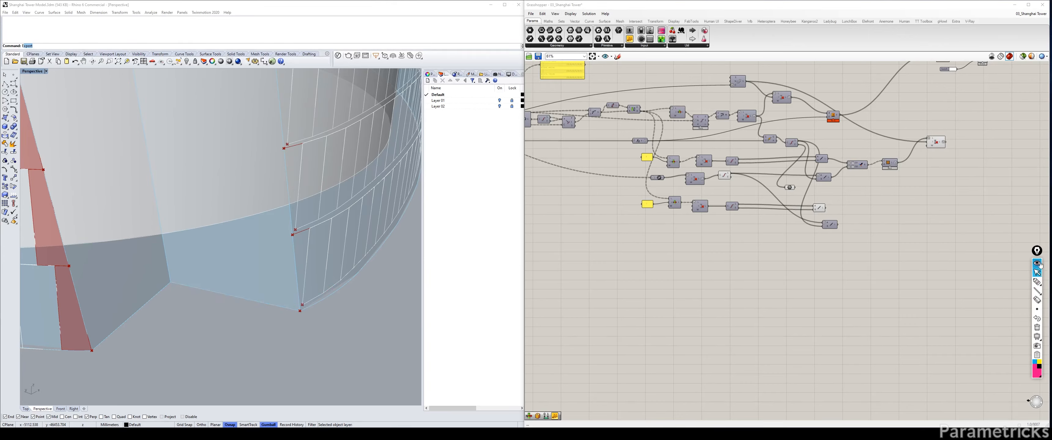
pyautogui.click(1038, 263)
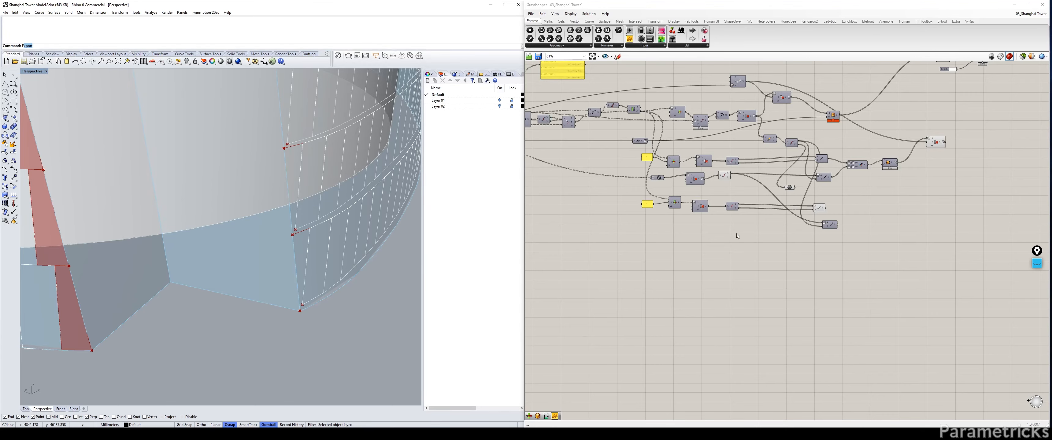
# Turn off the viewport preview of the End Points component in the middle row of the definition
pyautogui.scroll(3, 807, 205)
pyautogui.click(727, 177)
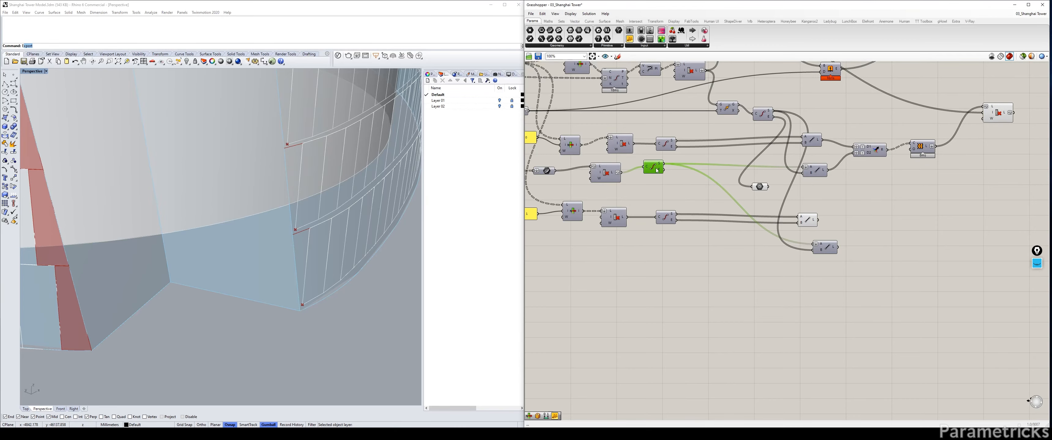
pyautogui.hotkey('ctrl', 'q')
pyautogui.moveTo(738, 180); pyautogui.dragTo(678, 180, button='right')
# Move the Geometry parameter to free canvas space and align the two lower Line components beneath each other
pyautogui.scroll(2, 693, 189)
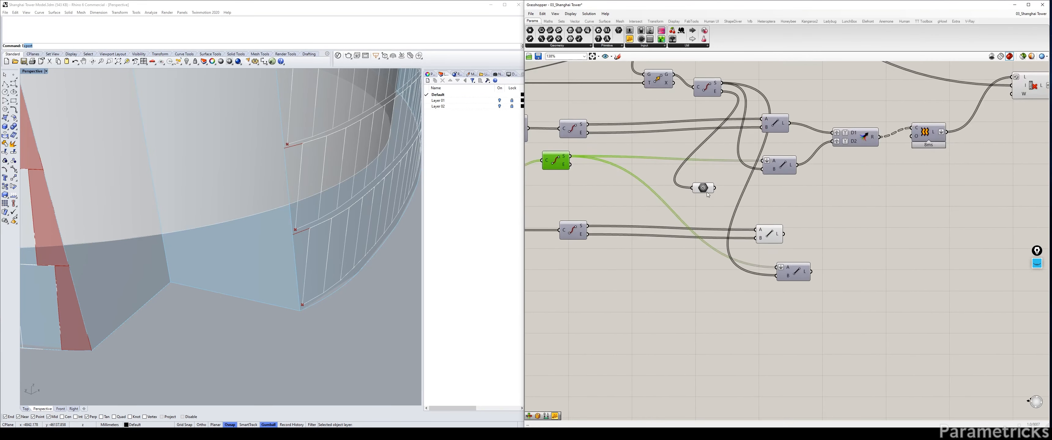
pyautogui.click(706, 189)
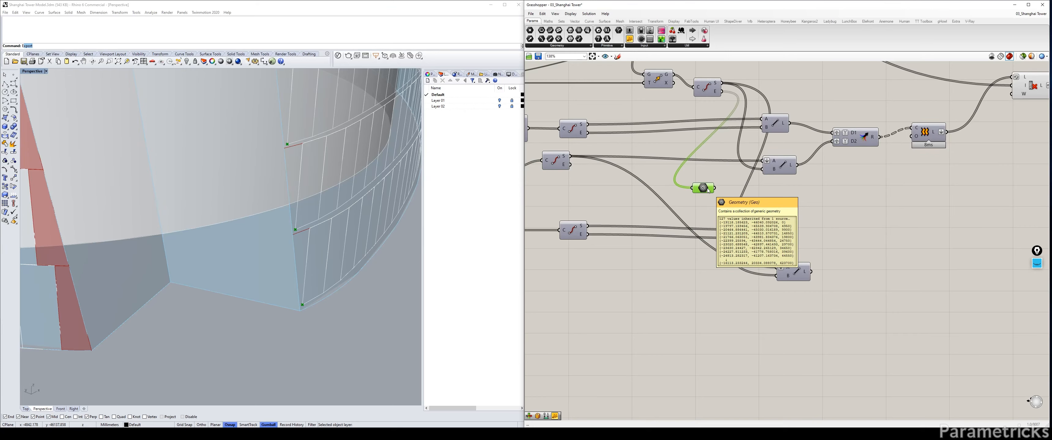
pyautogui.moveTo(707, 190); pyautogui.dragTo(969, 340)
pyautogui.moveTo(769, 236); pyautogui.dragTo(763, 220)
pyautogui.moveTo(793, 277); pyautogui.dragTo(764, 261)
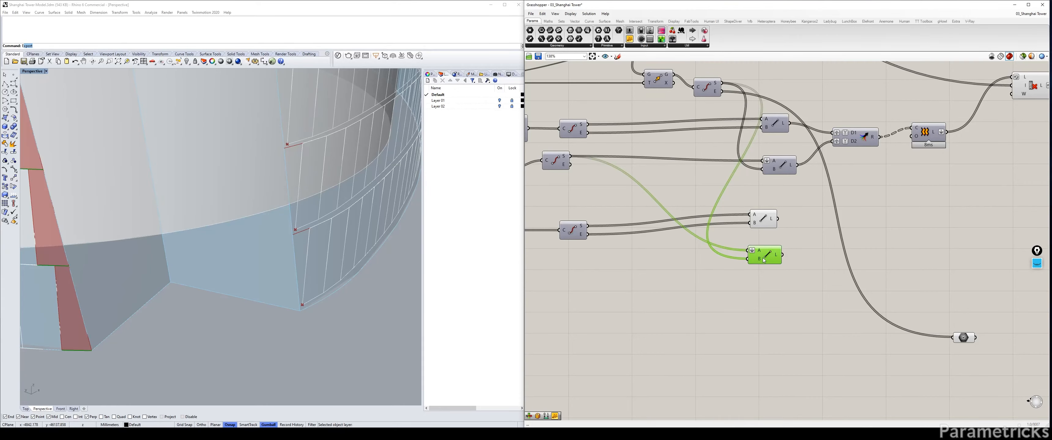
pyautogui.click(750, 290)
# Add a Curve parameter fed with each floor's notch polyline and place it below the lowest row of components
pyautogui.moveTo(672, 265); pyautogui.dragTo(740, 260, button='right')
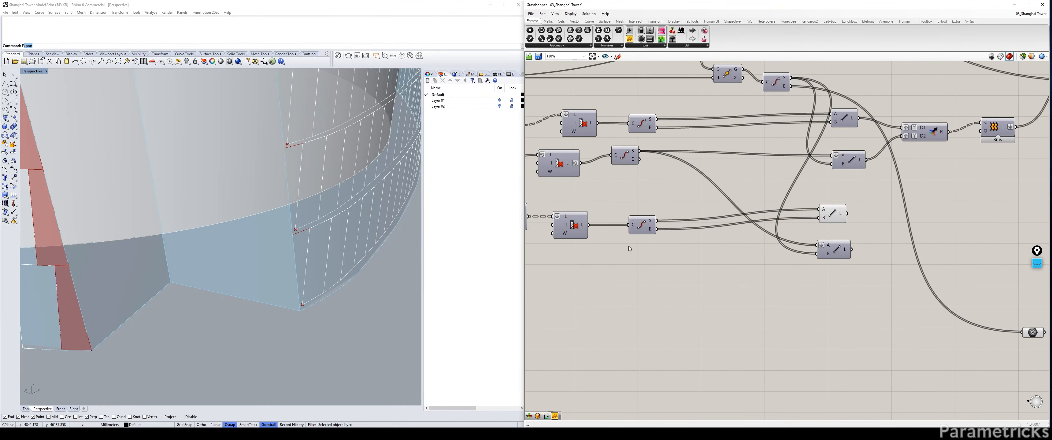
pyautogui.scroll(-4, 629, 246)
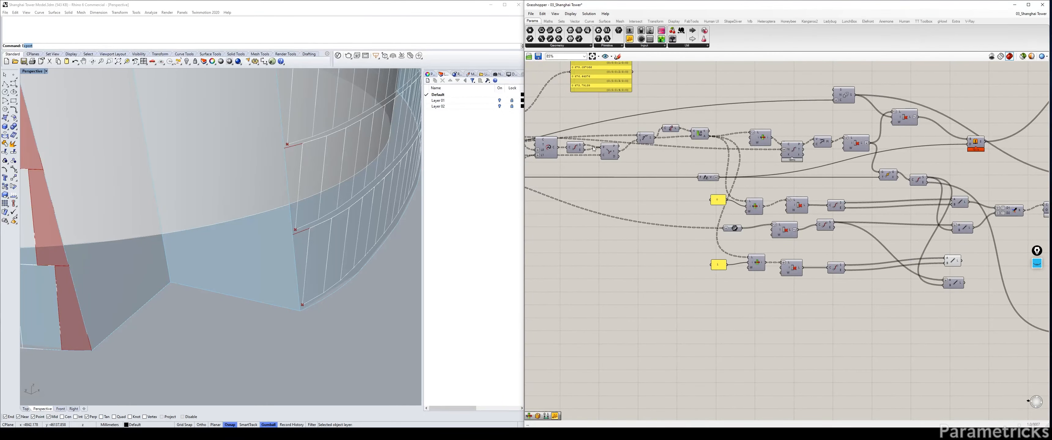
pyautogui.moveTo(594, 149); pyautogui.dragTo(711, 153, button='right')
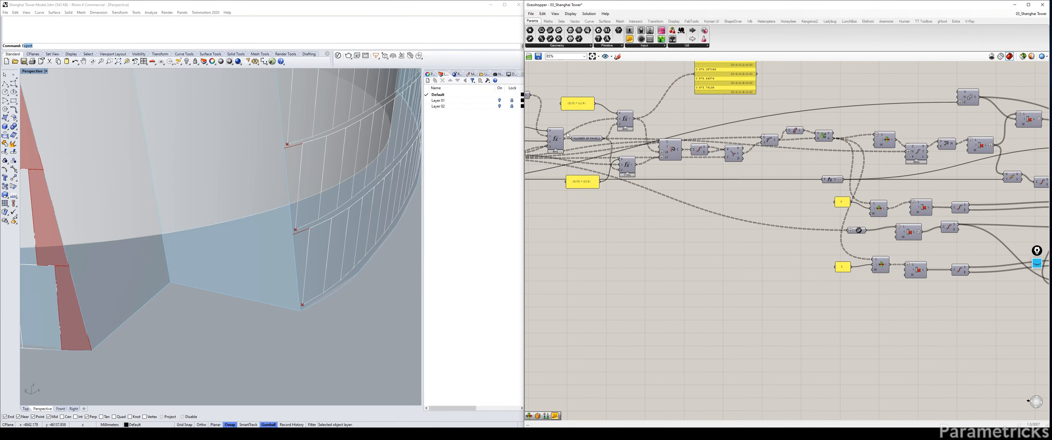
pyautogui.moveTo(567, 135); pyautogui.dragTo(675, 157, button='right')
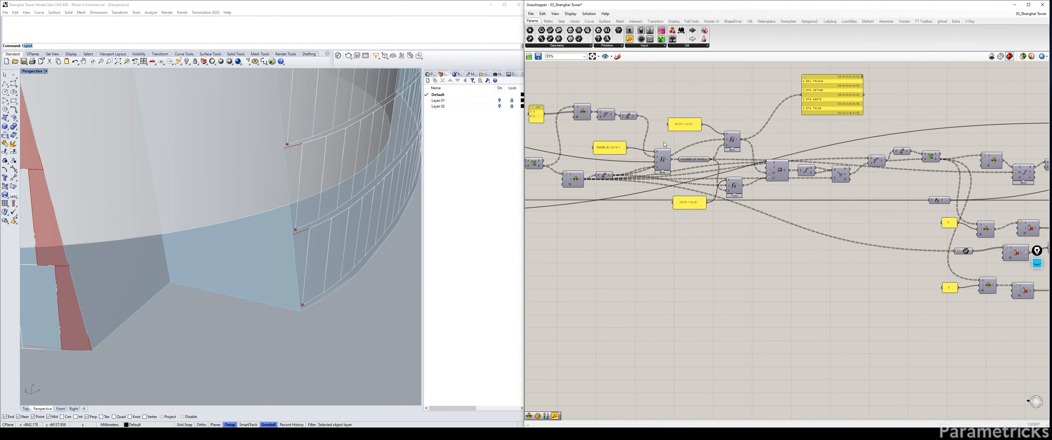
pyautogui.click(605, 115)
pyautogui.doubleClick(654, 255)
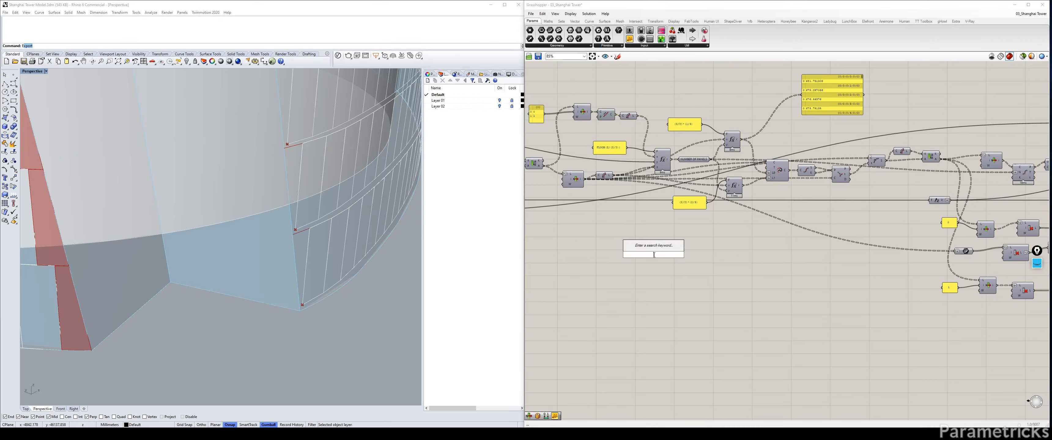
pyautogui.write('curve')
pyautogui.click(654, 241)
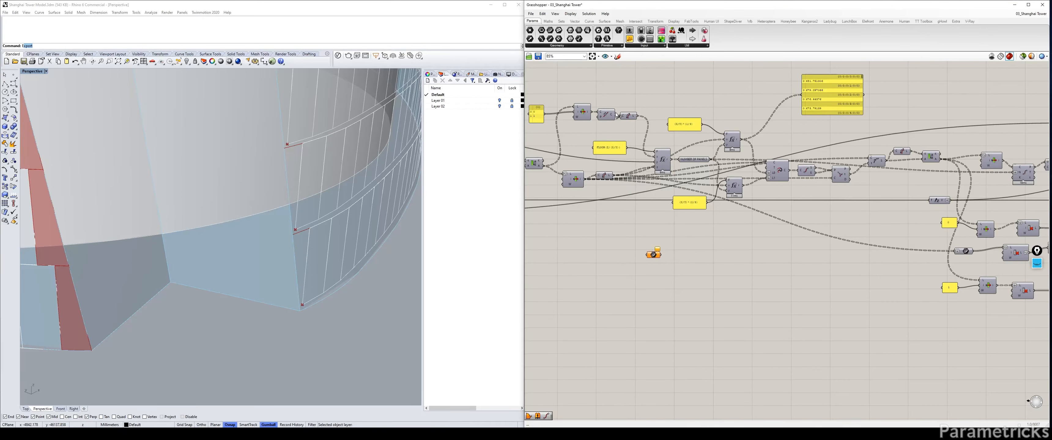
pyautogui.moveTo(636, 116); pyautogui.dragTo(993, 308)
pyautogui.moveTo(992, 308); pyautogui.dragTo(597, 296, button='right')
# Flatten the new Curve parameter that holds the notch polylines and check its data
pyautogui.scroll(5, 596, 297)
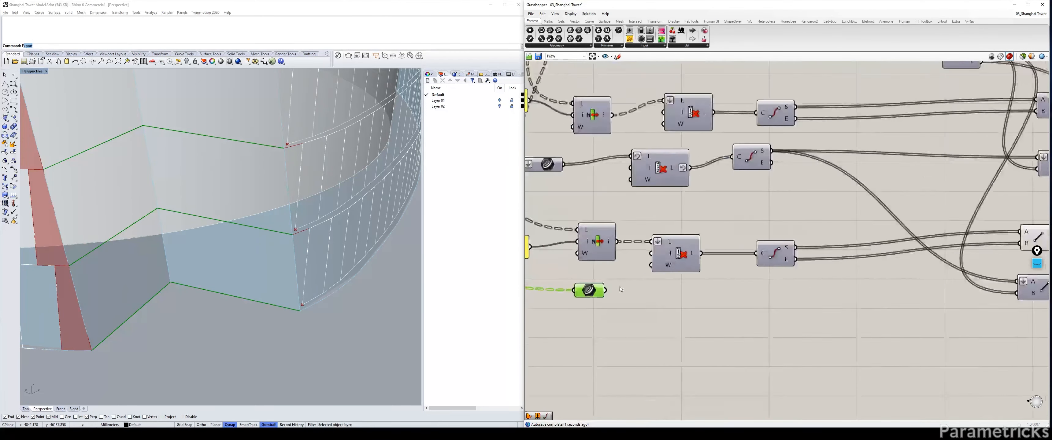
pyautogui.moveTo(596, 297); pyautogui.dragTo(674, 293)
pyautogui.rightClick(598, 297)
pyautogui.click(613, 347)
pyautogui.moveTo(686, 296); pyautogui.dragTo(680, 268, button='right')
pyautogui.click(577, 260)
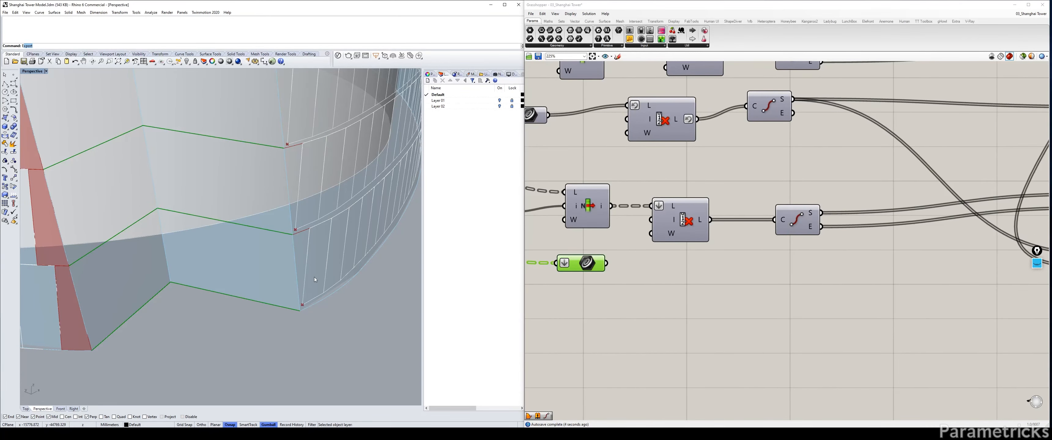
pyautogui.moveTo(580, 266)
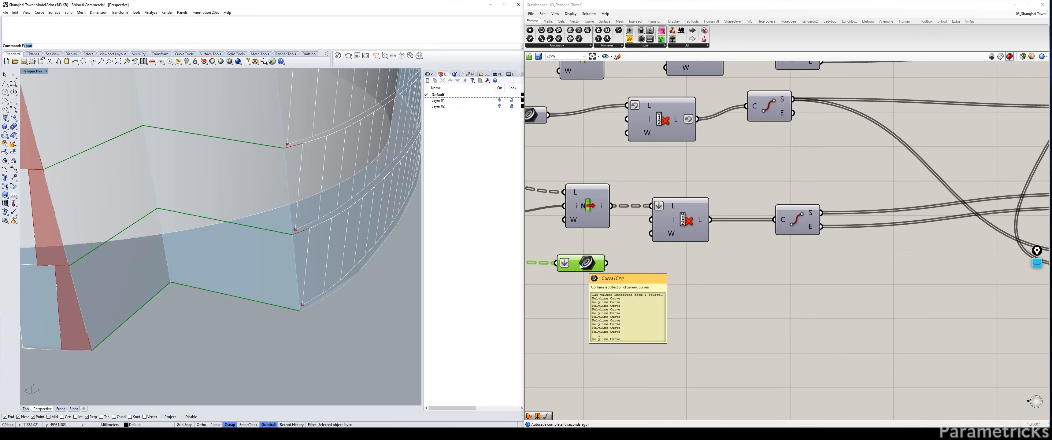
pyautogui.click(674, 266)
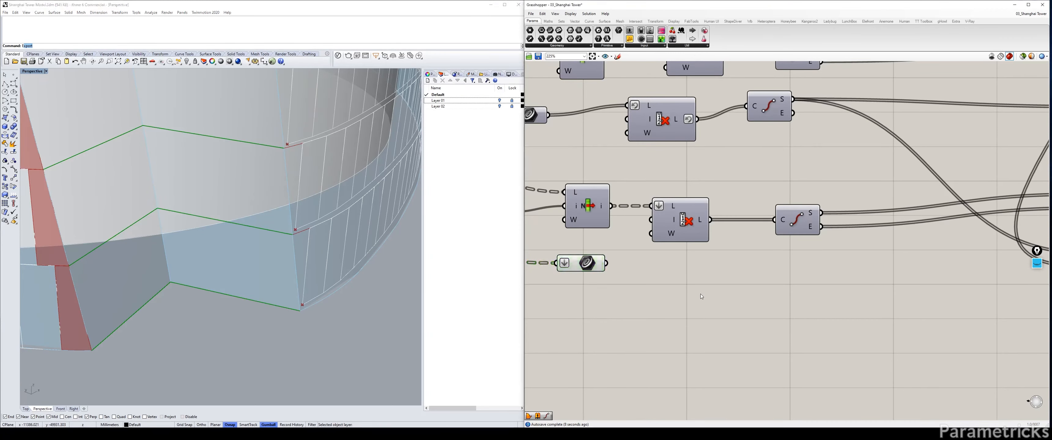
# Duplicate the lower Cull Index component, feed its list from the new Curve parameter, and hide the parameter's preview
pyautogui.keyDown('alt'); pyautogui.moveTo(691, 214); pyautogui.dragTo(692, 300); pyautogui.keyUp('alt')
pyautogui.moveTo(607, 263); pyautogui.dragTo(654, 291)
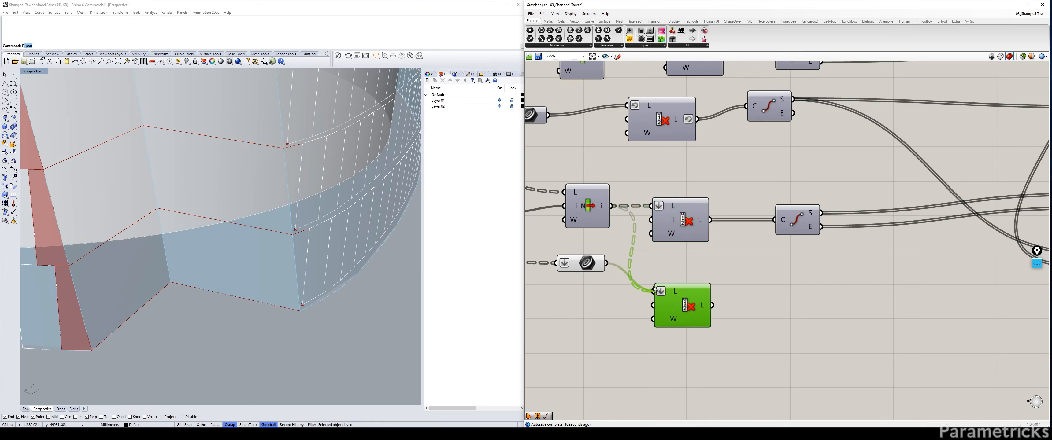
pyautogui.click(591, 267)
pyautogui.hotkey('ctrl', 'q')
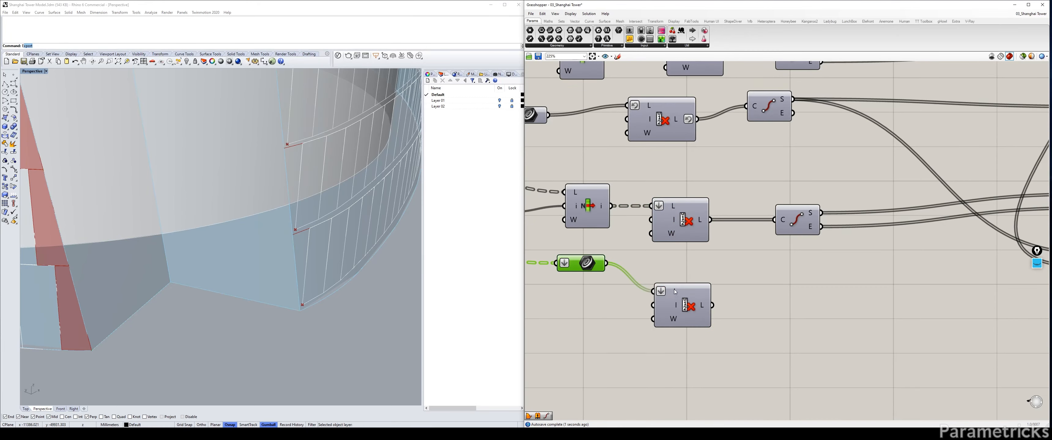
# Reverse both the list input and the list output of the copied Cull Index component instead of flattening its input
pyautogui.rightClick(675, 296)
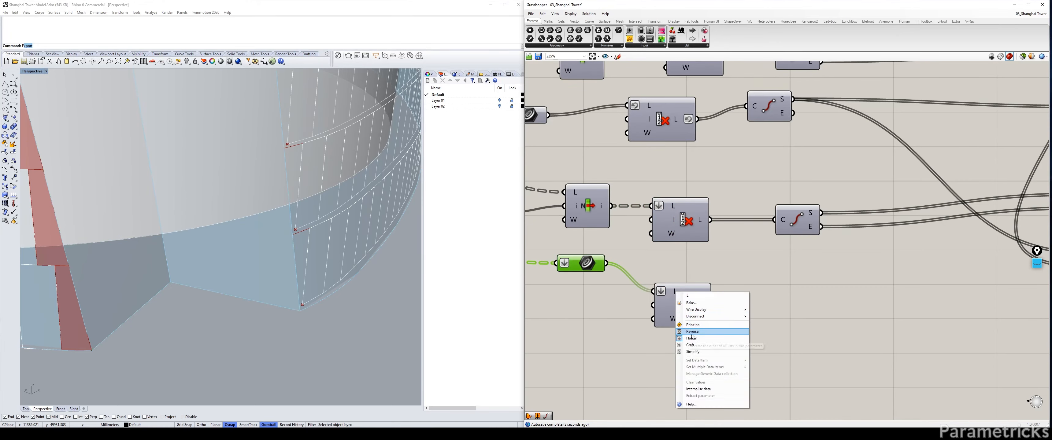
pyautogui.click(691, 338)
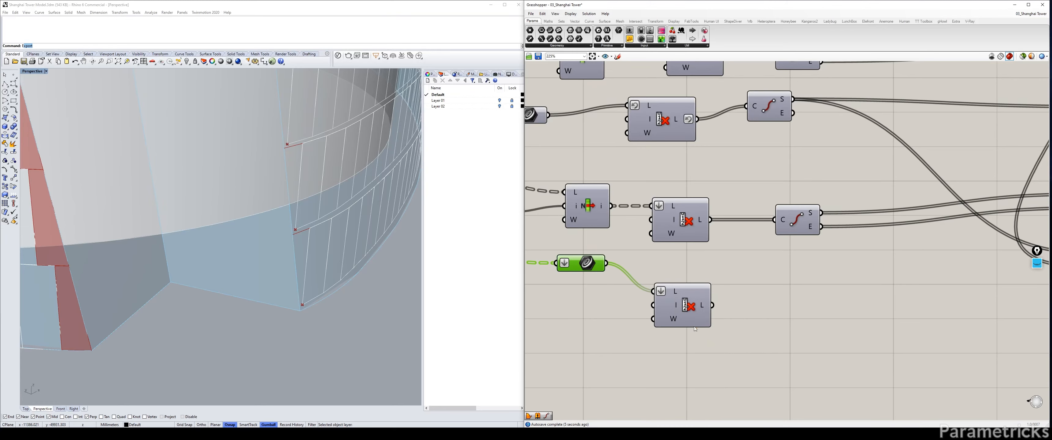
pyautogui.rightClick(679, 296)
pyautogui.click(692, 331)
pyautogui.click(694, 318)
pyautogui.rightClick(710, 312)
pyautogui.click(719, 325)
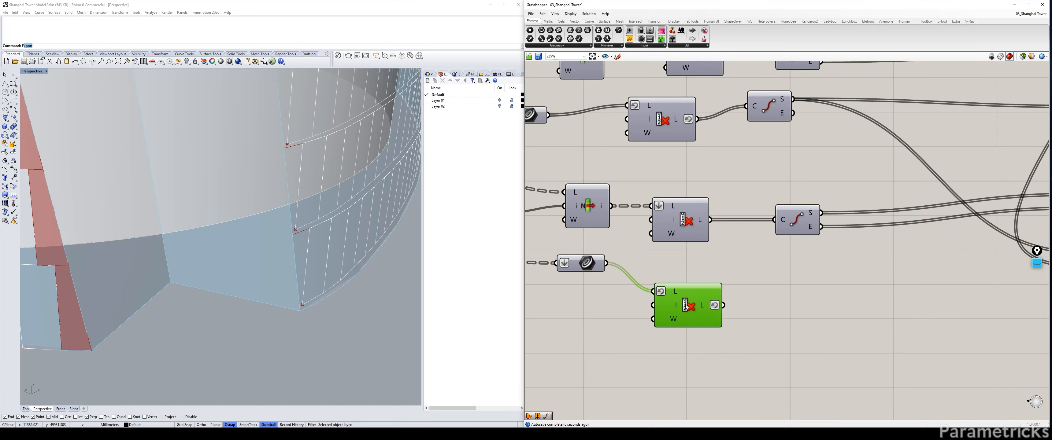
# Move the copied Cull Index component up beside the Curve parameter that feeds it and deselect it
pyautogui.scroll(-20, 341, 252)
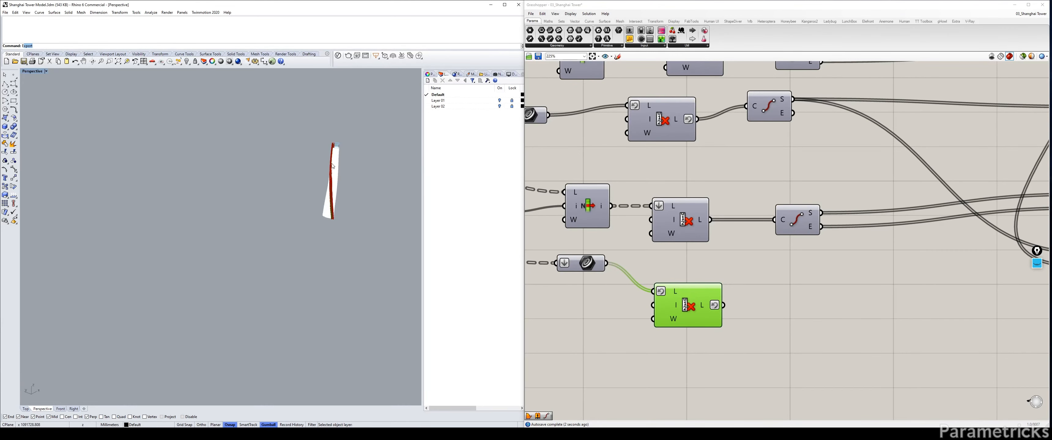
pyautogui.scroll(12, 316, 141)
pyautogui.scroll(-10, 322, 186)
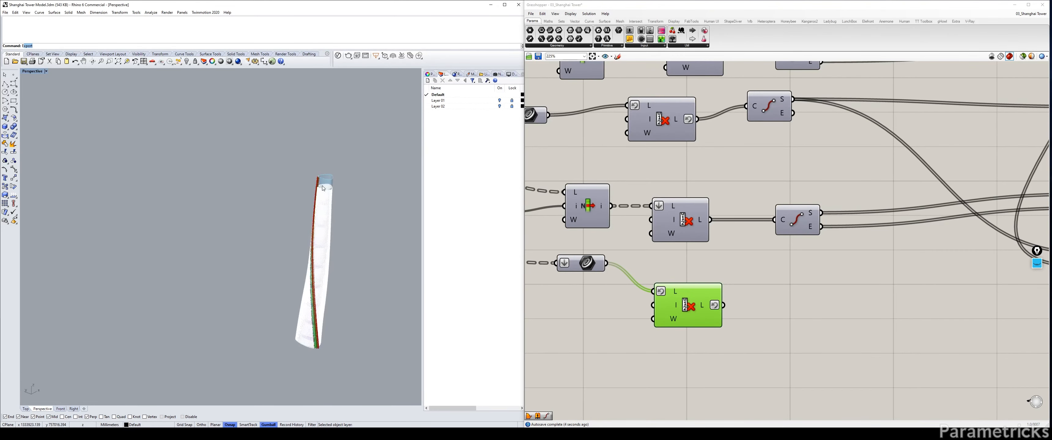
pyautogui.scroll(8, 322, 186)
pyautogui.scroll(10, 322, 188)
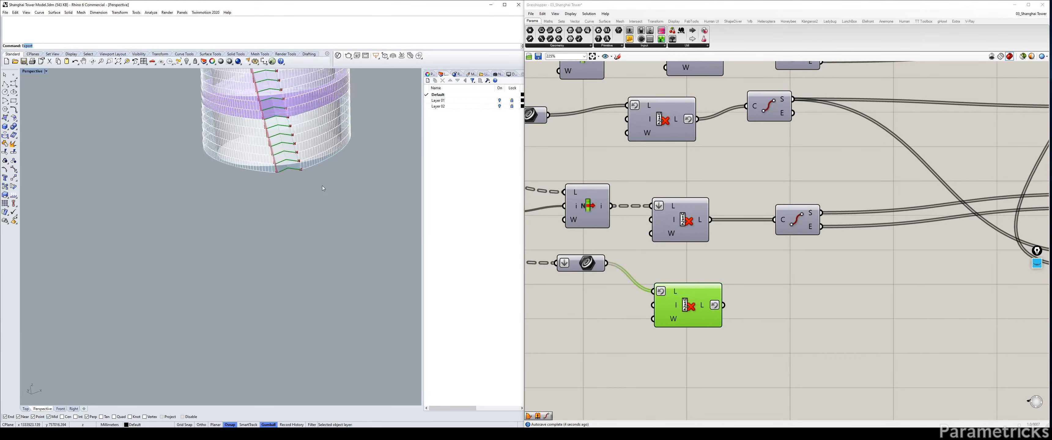
pyautogui.moveTo(322, 186); pyautogui.dragTo(316, 208, button='right')
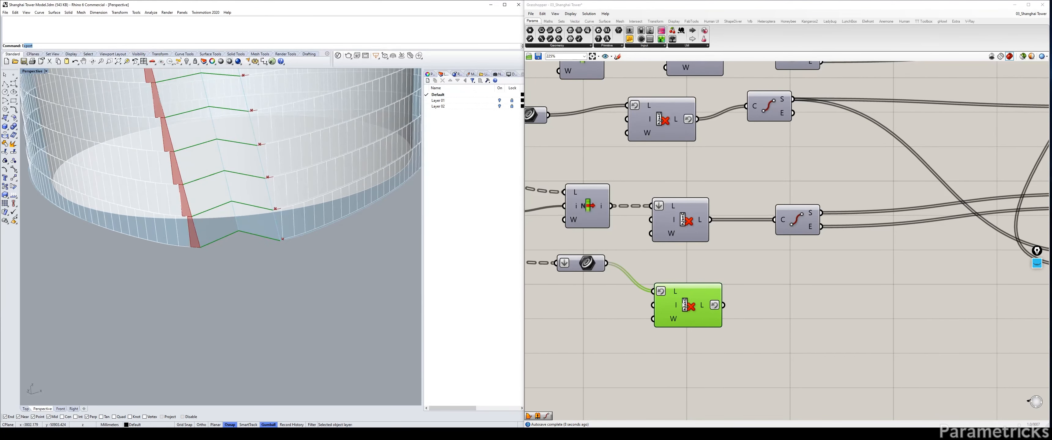
pyautogui.moveTo(684, 306); pyautogui.dragTo(675, 282)
pyautogui.click(747, 282)
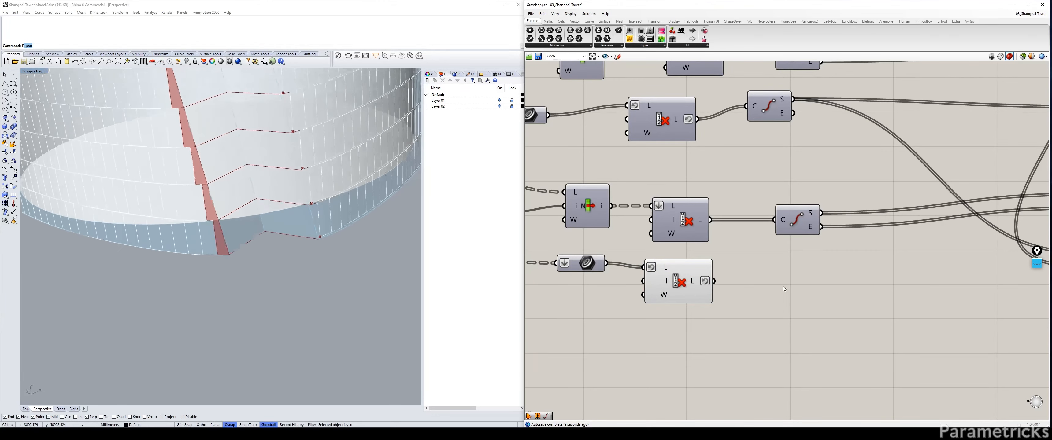
# Shift the components downstream of Sort List away from it to free up canvas space, and move the Unit Z component clear of them
pyautogui.scroll(-4, 745, 219)
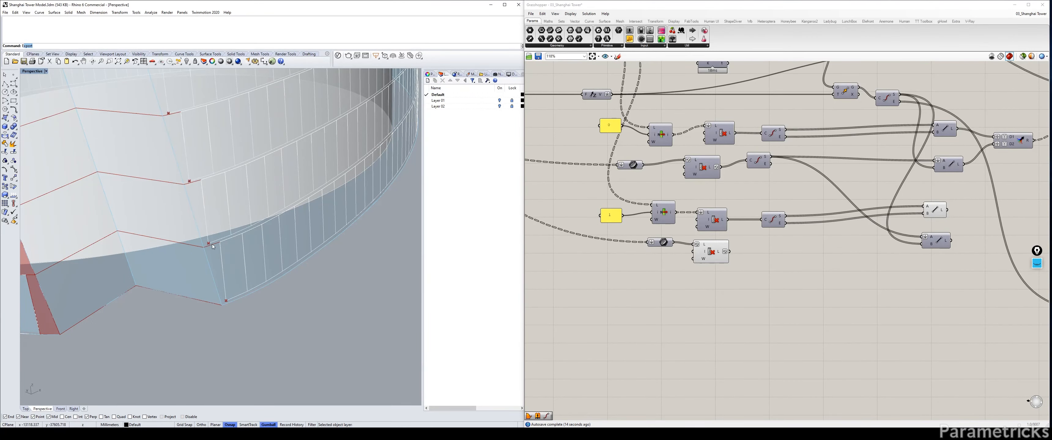
pyautogui.moveTo(632, 115); pyautogui.dragTo(680, 177, button='right')
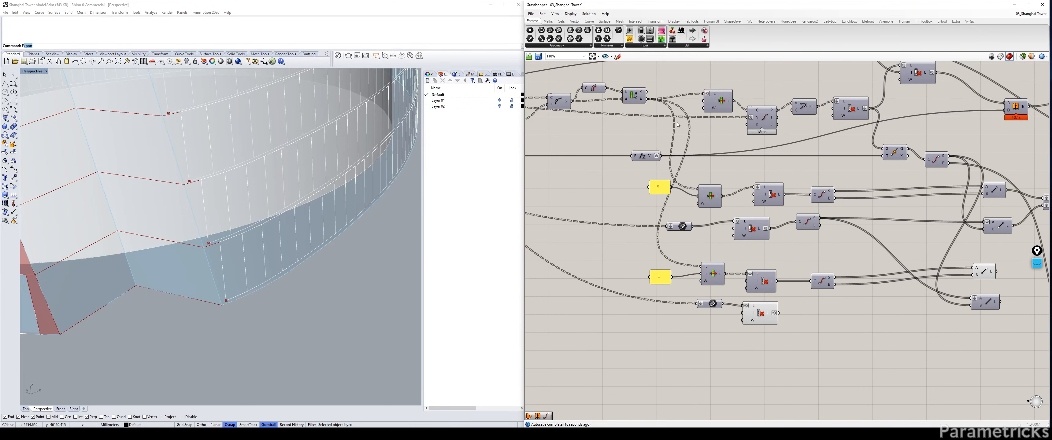
pyautogui.click(635, 100)
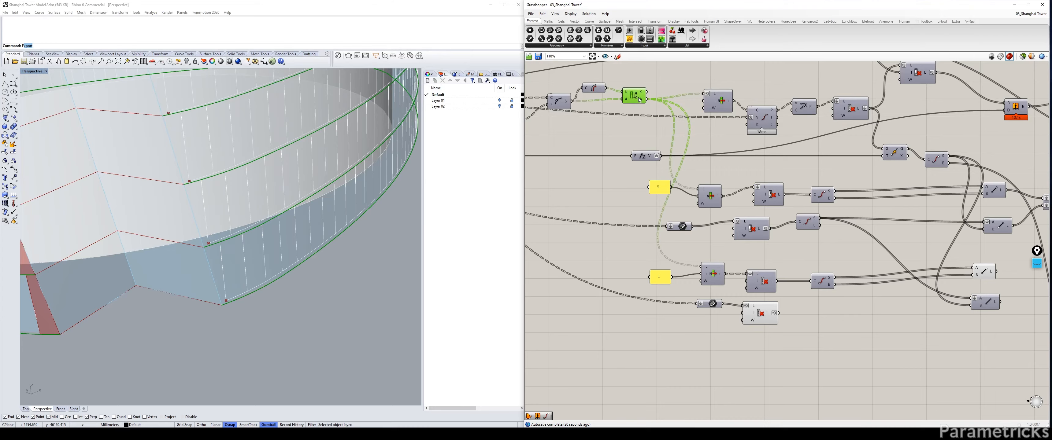
pyautogui.scroll(-3, 758, 139)
pyautogui.scroll(-3, 759, 142)
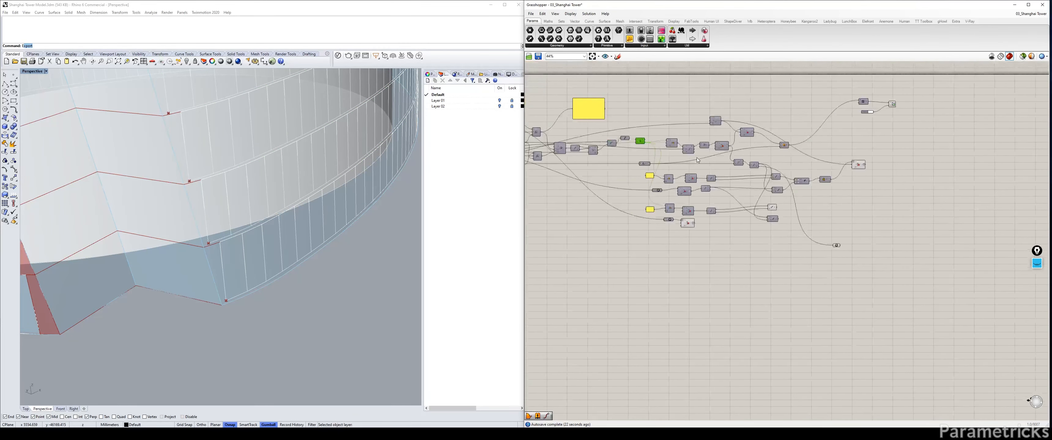
pyautogui.moveTo(926, 281); pyautogui.dragTo(657, 89)
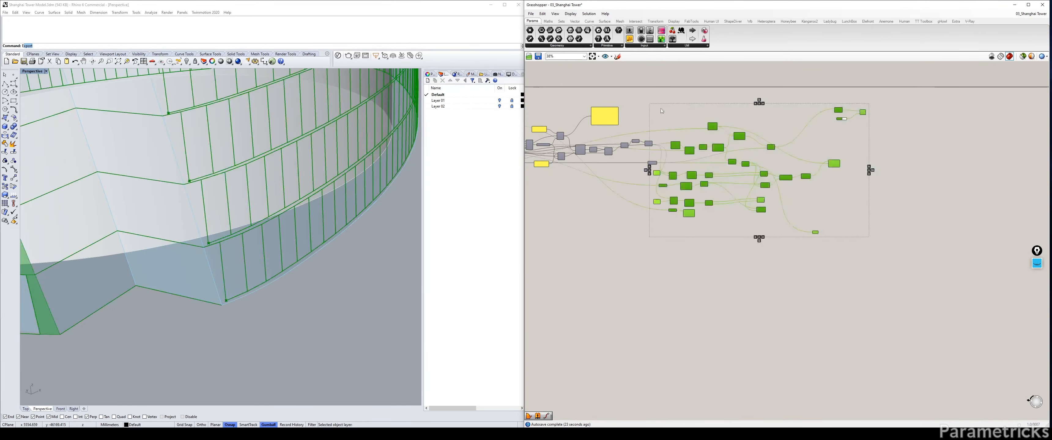
pyautogui.scroll(3, 657, 159)
pyautogui.moveTo(713, 130); pyautogui.dragTo(725, 130)
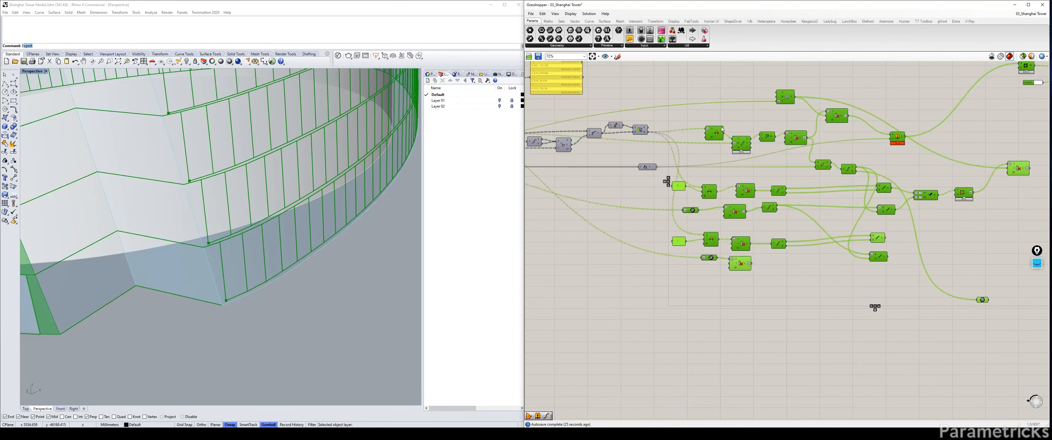
pyautogui.click(641, 144)
pyautogui.moveTo(647, 168); pyautogui.dragTo(614, 164)
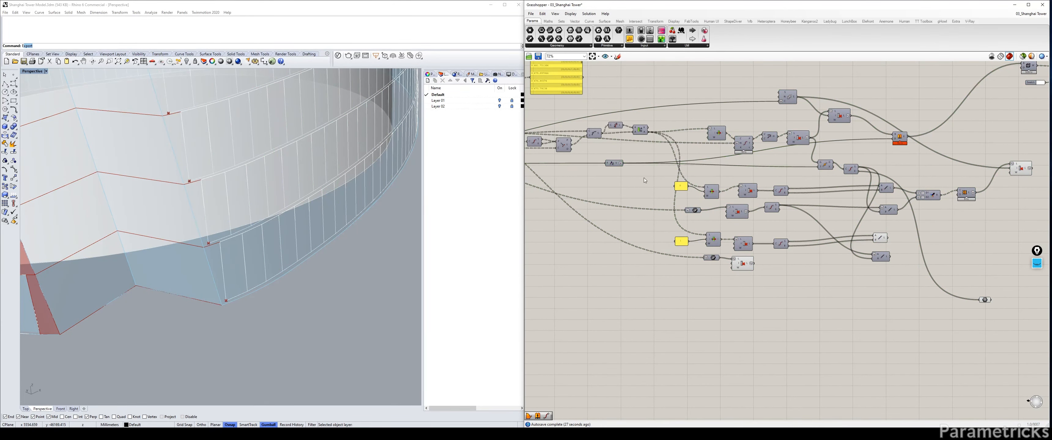
# Add a Curve parameter beside Sort List and transfer the wires leaving Sort List's A output to it
pyautogui.doubleClick(643, 177)
pyautogui.write('CRV')
pyautogui.click(629, 162)
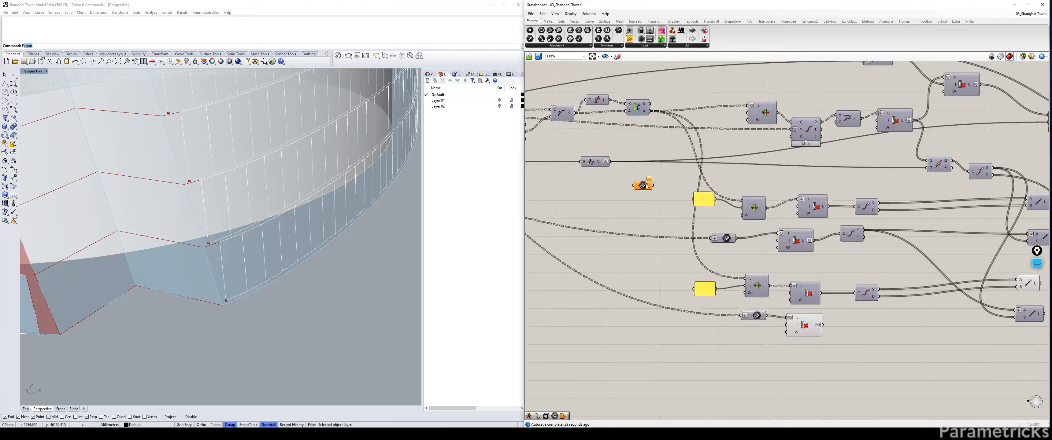
pyautogui.moveTo(639, 181); pyautogui.dragTo(647, 138)
pyautogui.scroll(4, 648, 128)
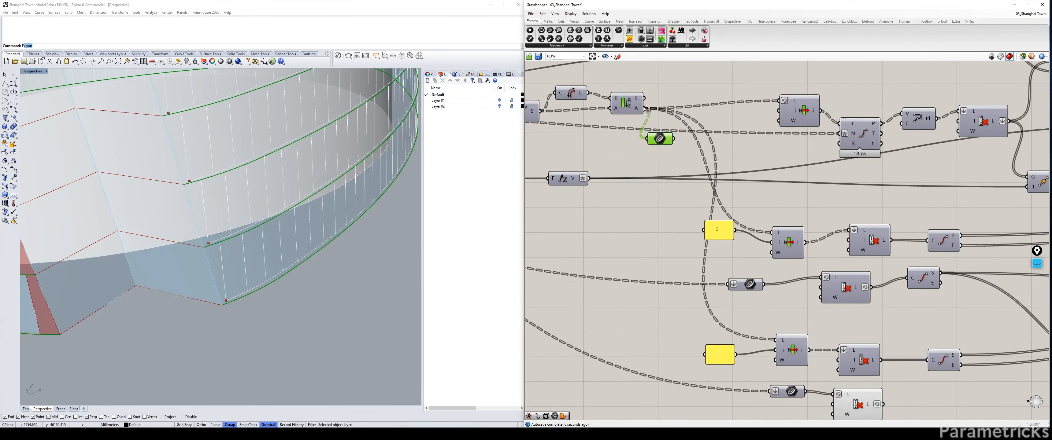
pyautogui.keyDown('ctrl'); pyautogui.keyDown('shift'); pyautogui.moveTo(645, 108); pyautogui.dragTo(674, 139); pyautogui.keyUp('shift'); pyautogui.keyUp('ctrl')
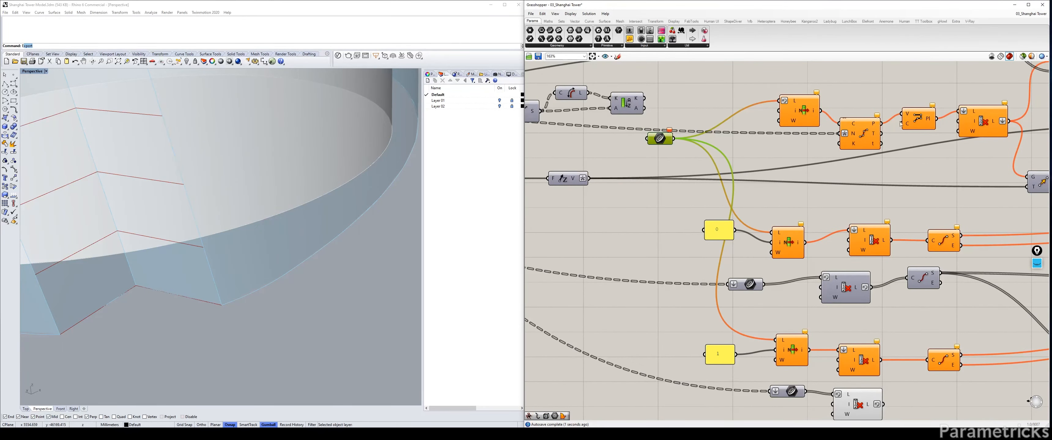
# Feed the new Curve parameter from Sort List's A output, align it with that component and hide its preview
pyautogui.moveTo(900, 121); pyautogui.dragTo(866, 124, button='right')
pyautogui.click(661, 106)
pyautogui.moveTo(610, 111); pyautogui.dragTo(613, 145)
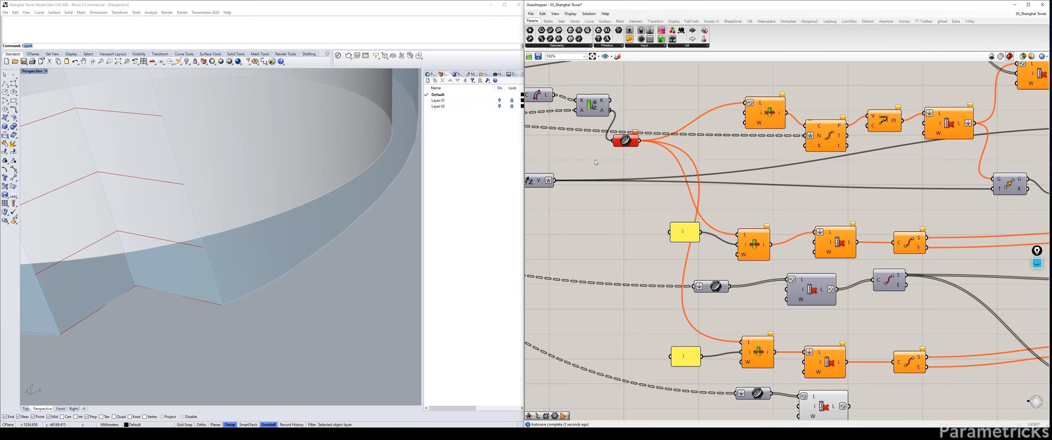
pyautogui.click(209, 301)
pyautogui.moveTo(636, 147); pyautogui.dragTo(655, 116)
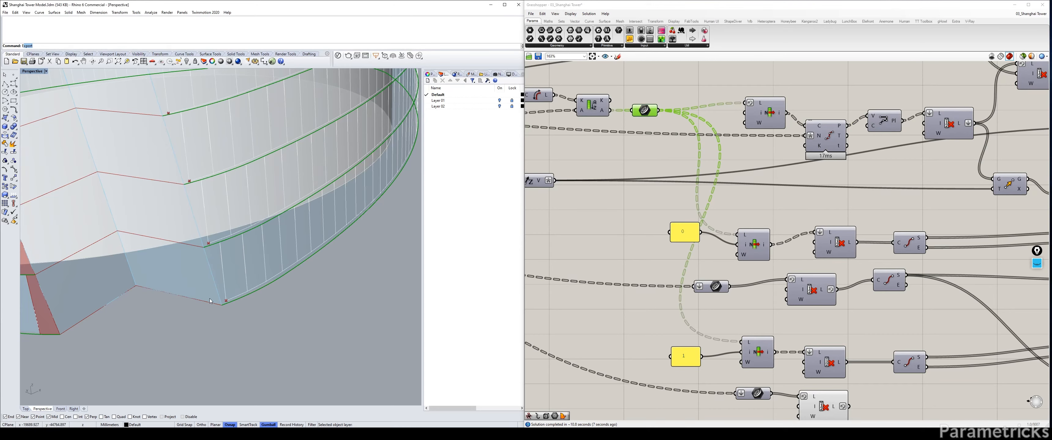
pyautogui.click(643, 112)
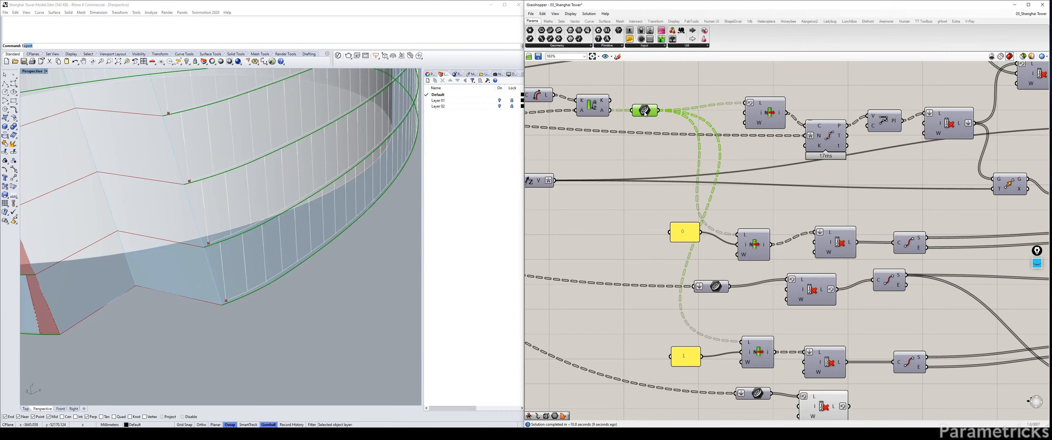
pyautogui.hotkey('ctrl', 'q')
# Add a Move component beside the lower Line component that joins the curve start and end points, and feed its geometry from that line
pyautogui.scroll(-4, 681, 169)
pyautogui.moveTo(748, 264); pyautogui.dragTo(624, 215, button='right')
pyautogui.scroll(5, 631, 232)
pyautogui.click(642, 269)
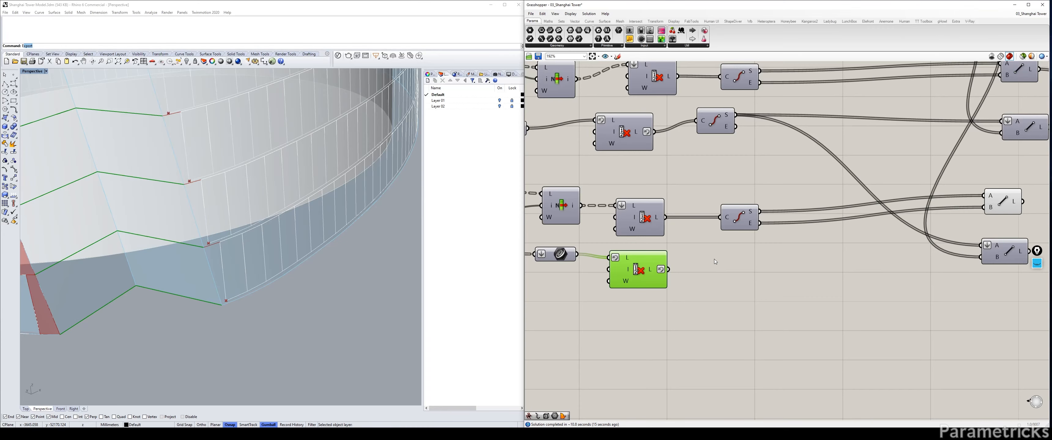
pyautogui.click(695, 254)
pyautogui.moveTo(871, 207); pyautogui.dragTo(750, 209, button='right')
pyautogui.click(879, 203)
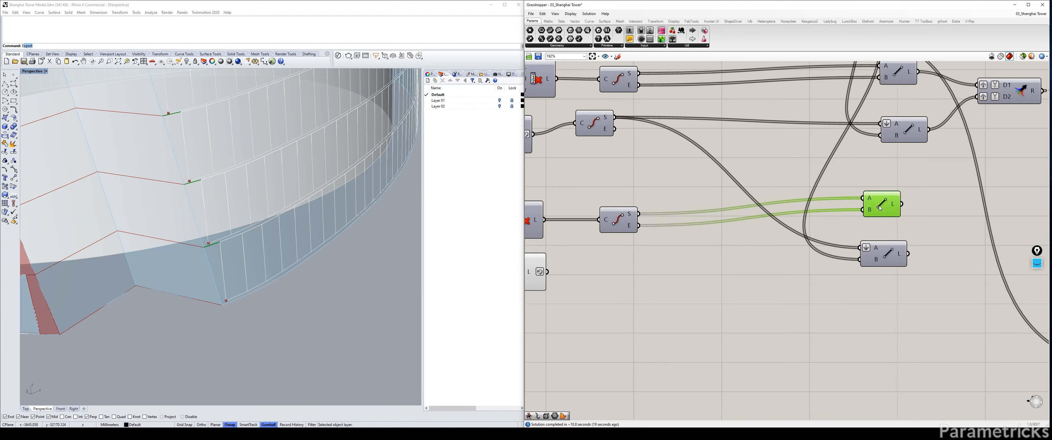
pyautogui.moveTo(846, 211); pyautogui.dragTo(743, 209, button='right')
pyautogui.doubleClick(696, 299)
pyautogui.write('move')
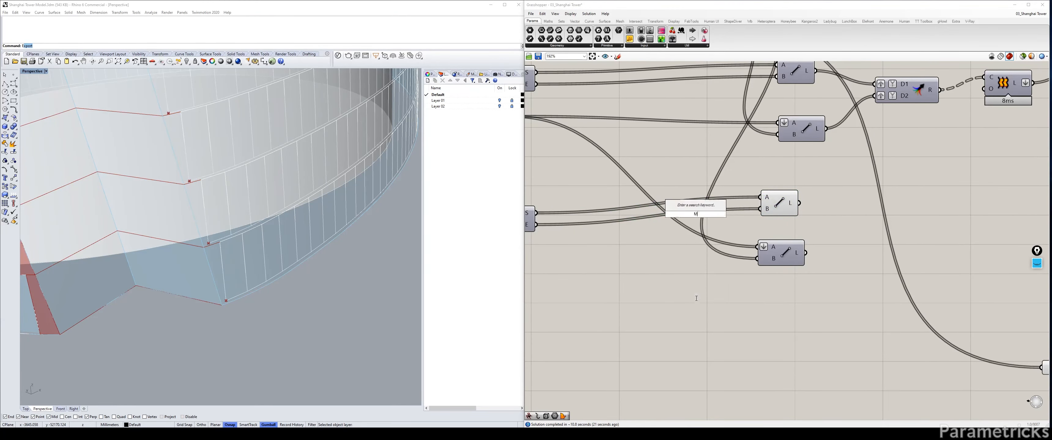
pyautogui.press('Return')
pyautogui.moveTo(696, 300); pyautogui.dragTo(838, 197)
# Move the Unit Z component aside and connect its vector output to the new Move component's translation input
pyautogui.moveTo(788, 220); pyautogui.dragTo(734, 261, button='right')
pyautogui.scroll(-3, 726, 208)
pyautogui.moveTo(704, 167); pyautogui.dragTo(894, 169, button='right')
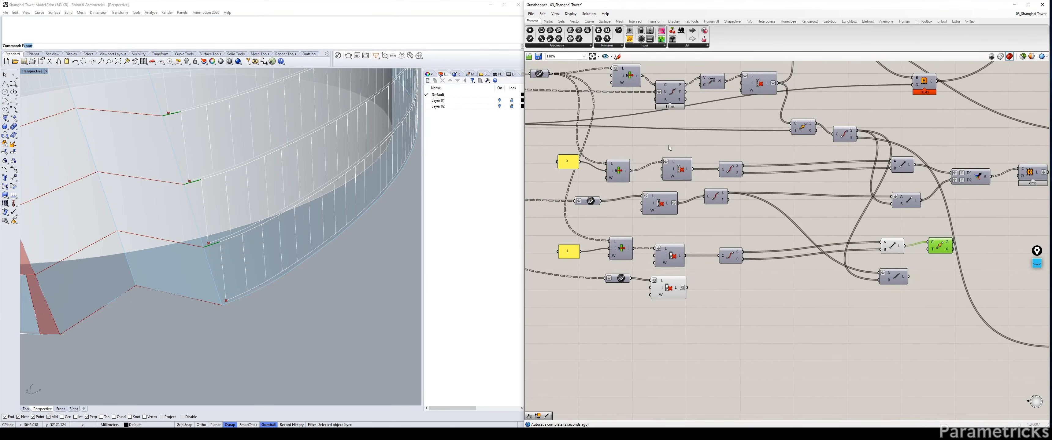
pyautogui.moveTo(670, 148); pyautogui.dragTo(834, 161, button='right')
pyautogui.moveTo(624, 137); pyautogui.dragTo(766, 141)
pyautogui.moveTo(789, 148); pyautogui.dragTo(679, 151, button='right')
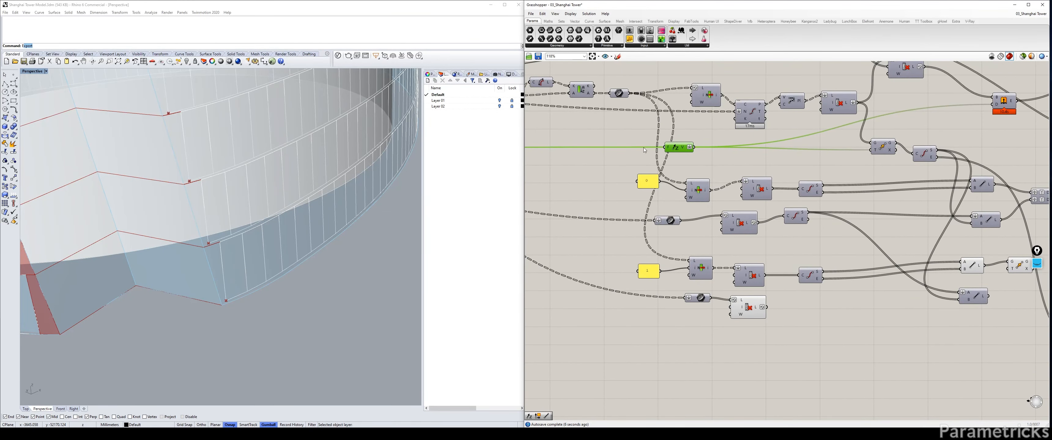
pyautogui.moveTo(691, 148); pyautogui.dragTo(1006, 269)
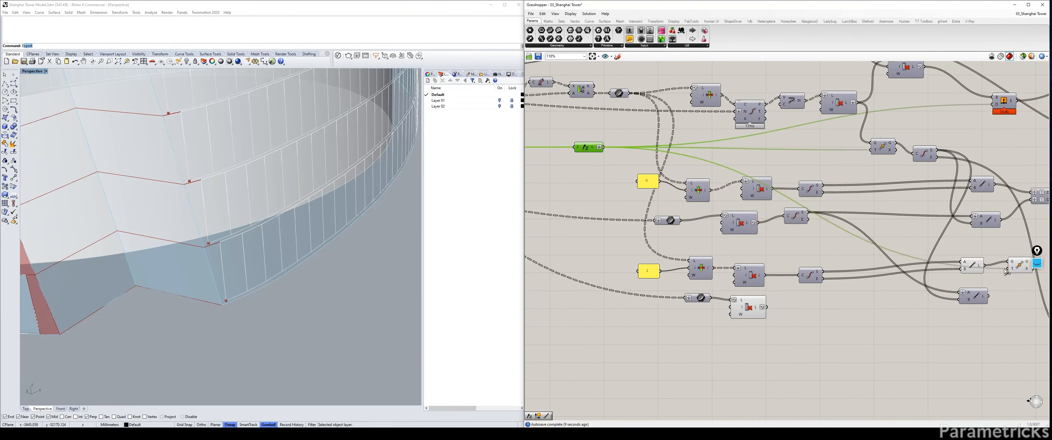
pyautogui.moveTo(1003, 268); pyautogui.dragTo(925, 254, button='right')
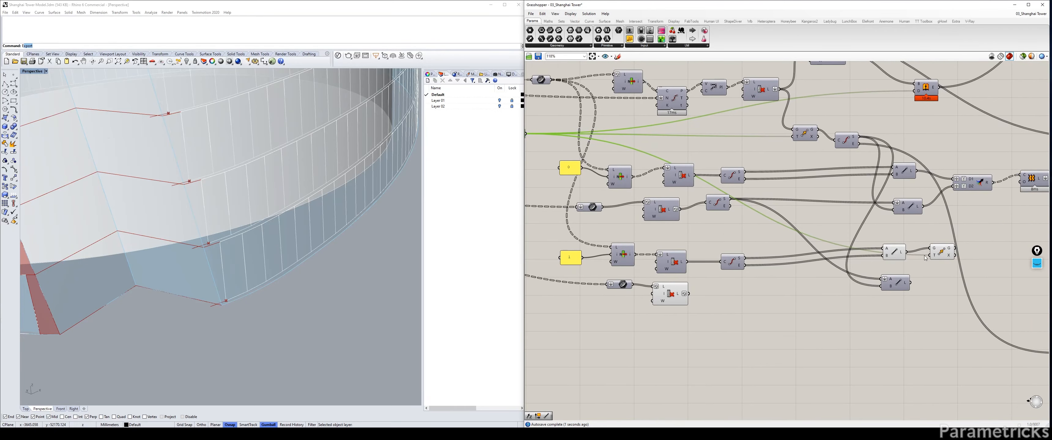
# Examine the moved lines beside the notch at several heights of the tower, from the upper floors down to the base
pyautogui.moveTo(329, 280); pyautogui.dragTo(335, 281, button='right')
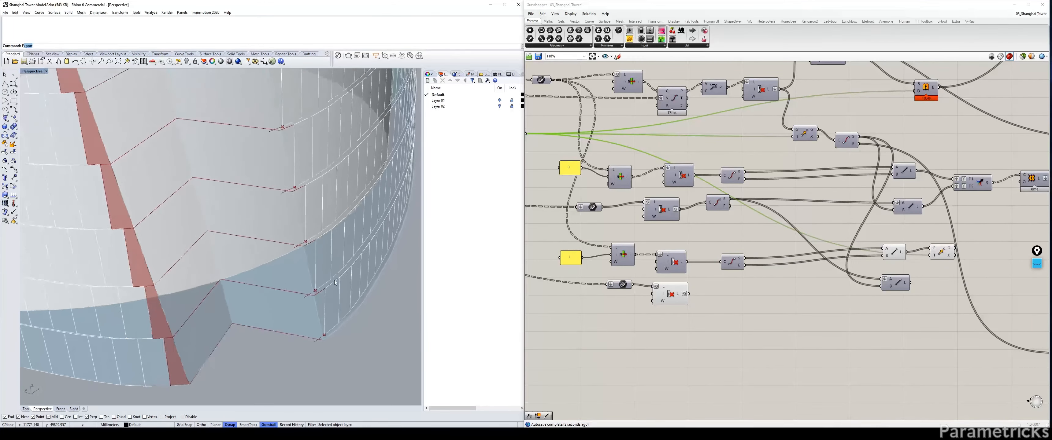
pyautogui.scroll(5, 334, 282)
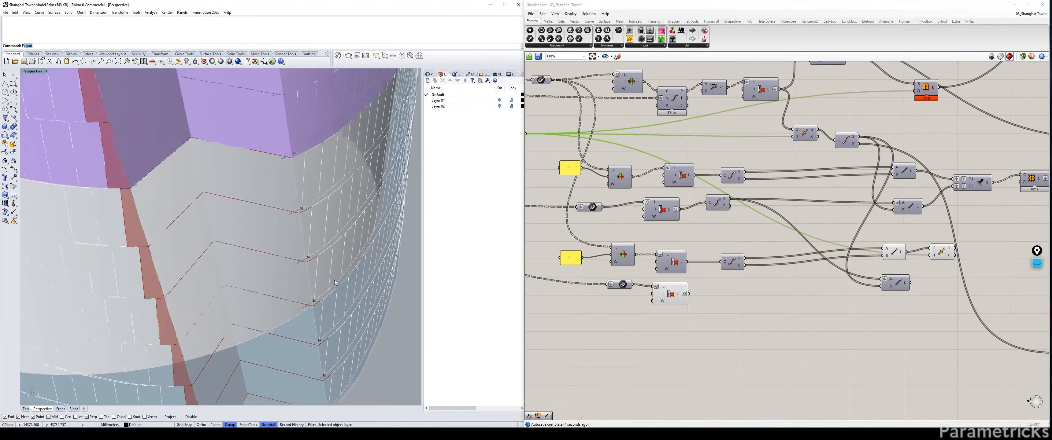
pyautogui.scroll(-10, 335, 282)
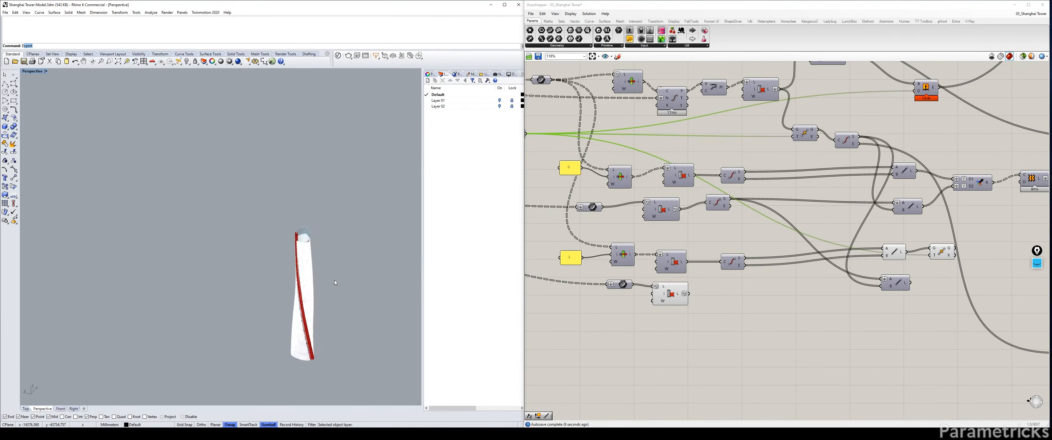
pyautogui.scroll(10, 335, 282)
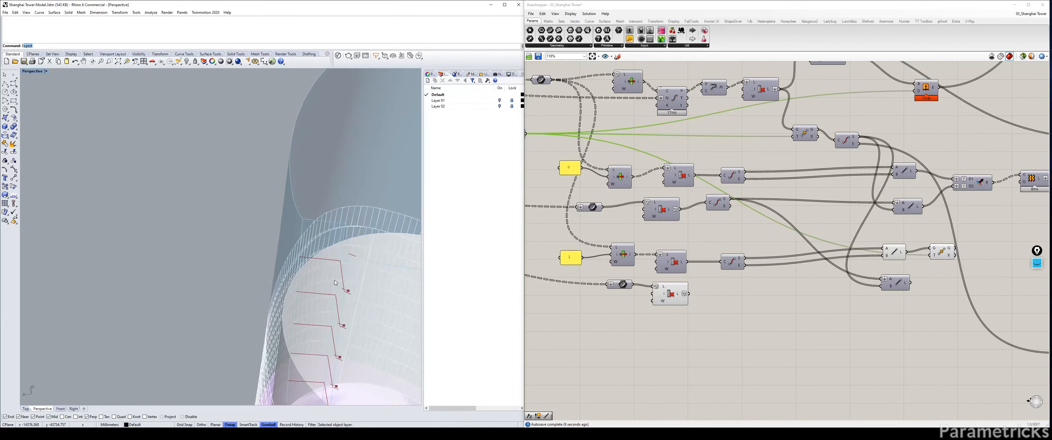
pyautogui.moveTo(334, 281); pyautogui.dragTo(337, 281, button='right')
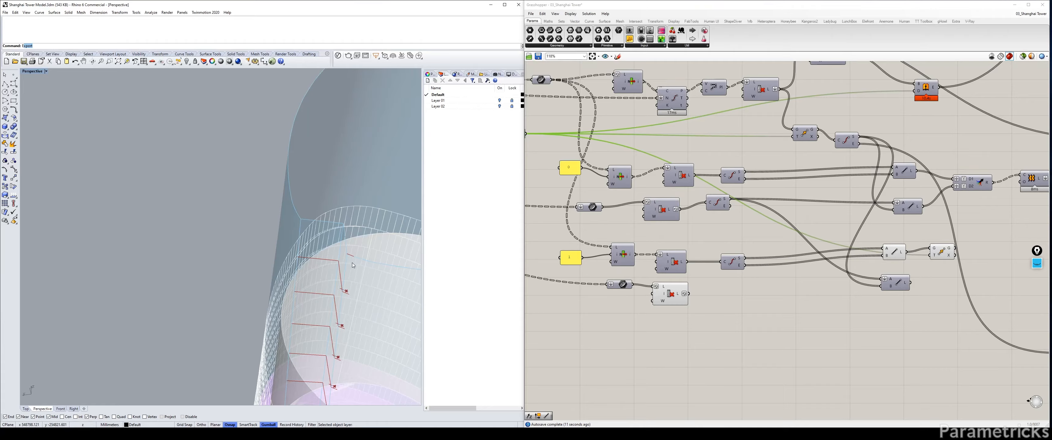
pyautogui.moveTo(345, 287); pyautogui.dragTo(345, 285, button='right')
pyautogui.scroll(6, 346, 285)
pyautogui.scroll(-5, 346, 285)
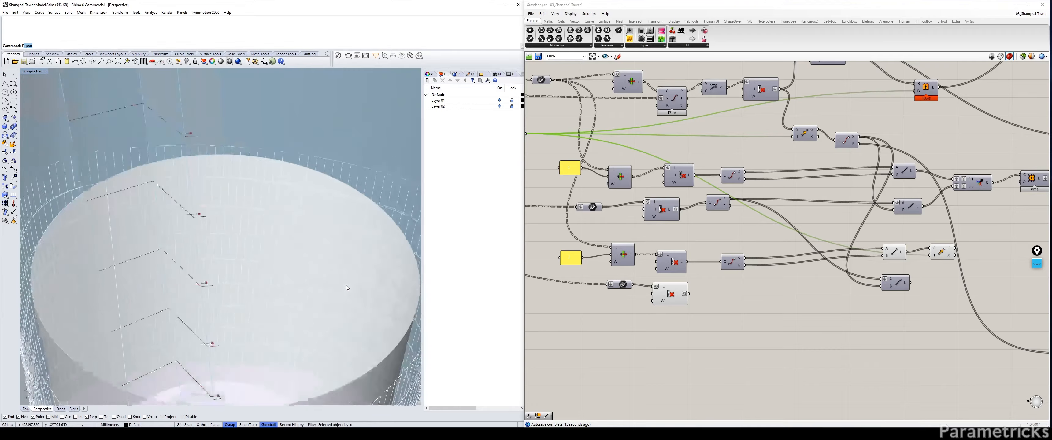
pyautogui.scroll(-8, 346, 285)
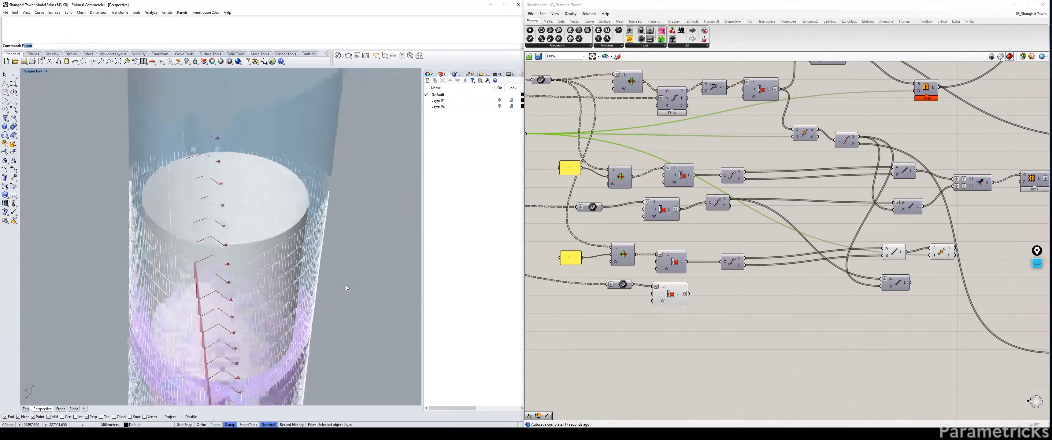
pyautogui.scroll(8, 346, 285)
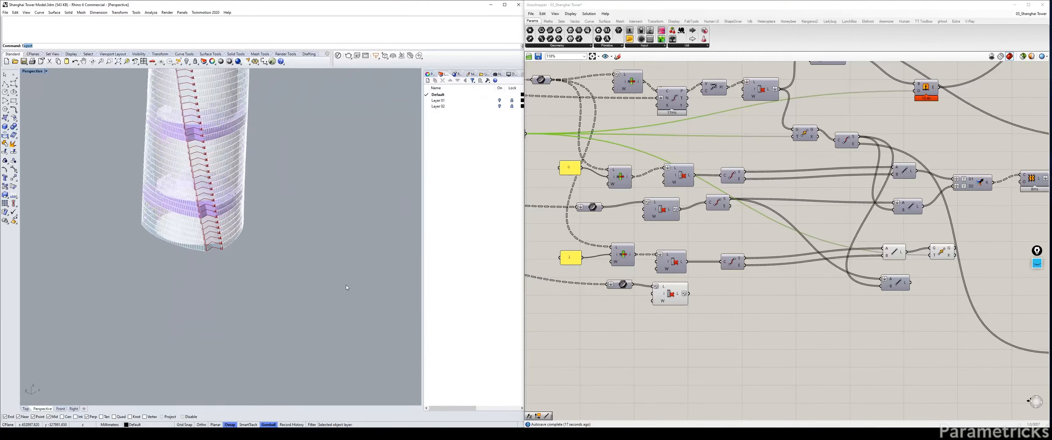
pyautogui.scroll(4, 346, 285)
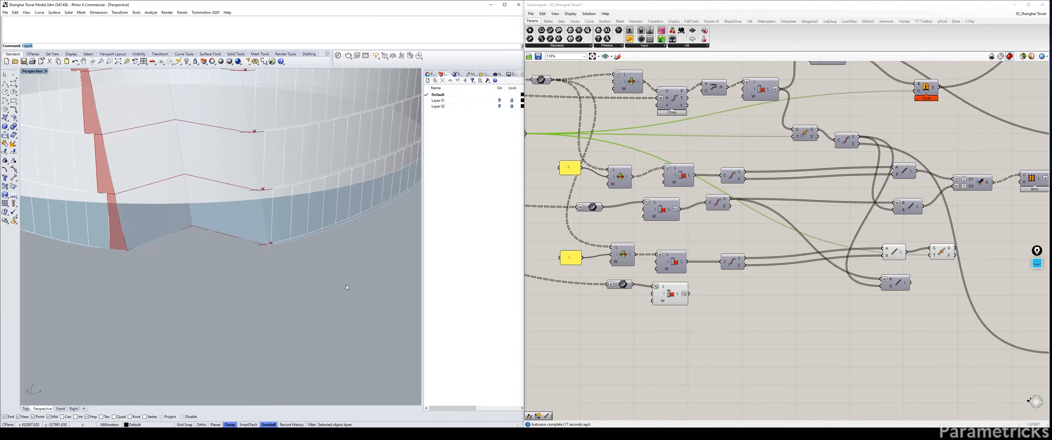
# Reposition the lowest Line component and the new Move component with more space between them, and show that line's preview
pyautogui.moveTo(881, 279); pyautogui.dragTo(694, 268, button='right')
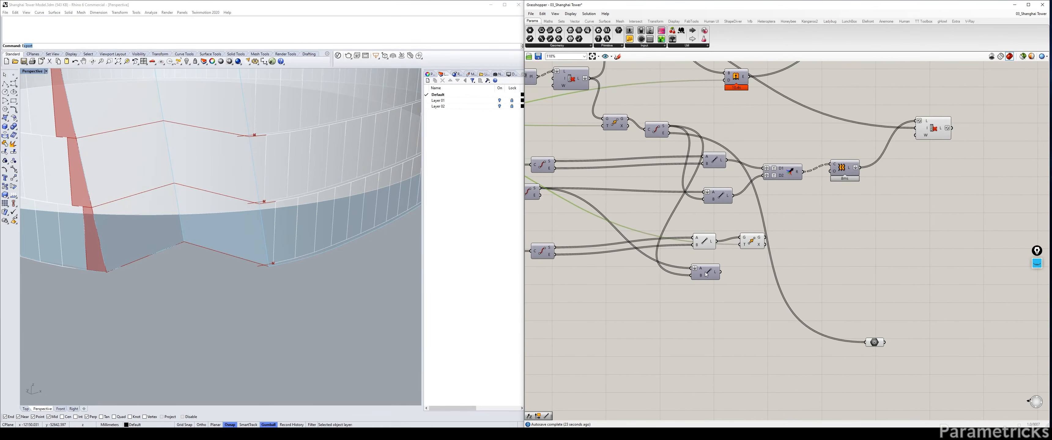
pyautogui.scroll(3, 705, 273)
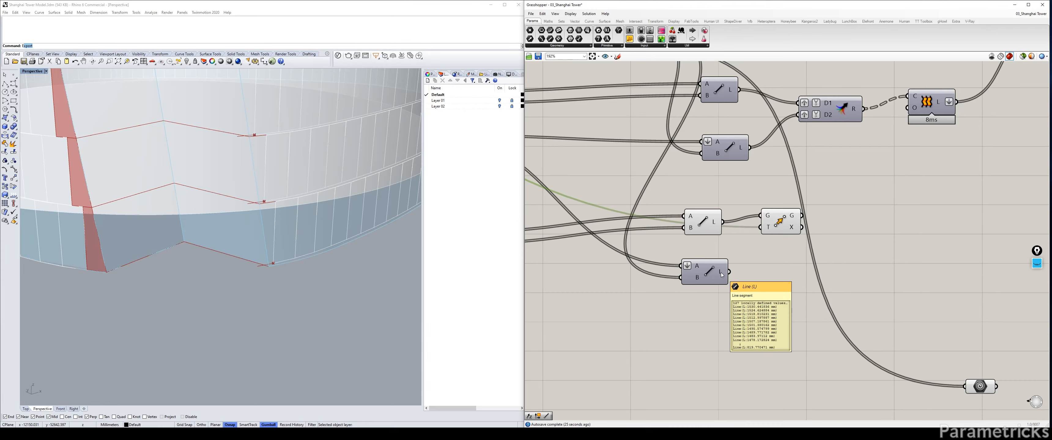
pyautogui.click(702, 272)
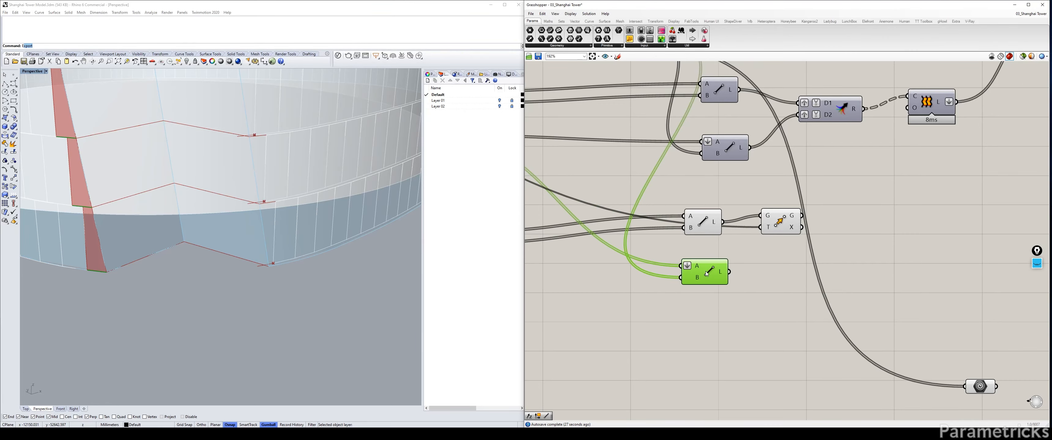
pyautogui.scroll(-2, 704, 274)
pyautogui.moveTo(702, 270); pyautogui.dragTo(688, 290)
pyautogui.click(768, 237)
pyautogui.scroll(2, 768, 237)
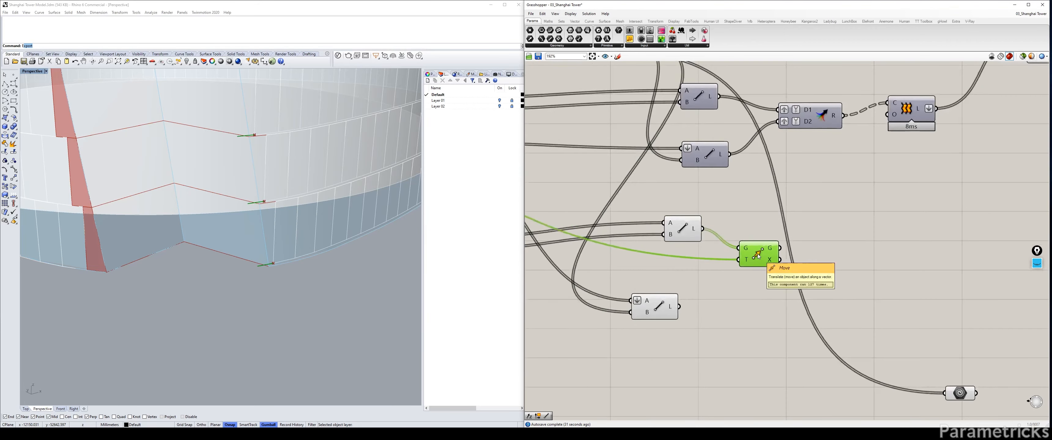
# Compare the Move component's translated lines with the original lines, and hide the preview of the Line component feeding it
pyautogui.moveTo(771, 251)
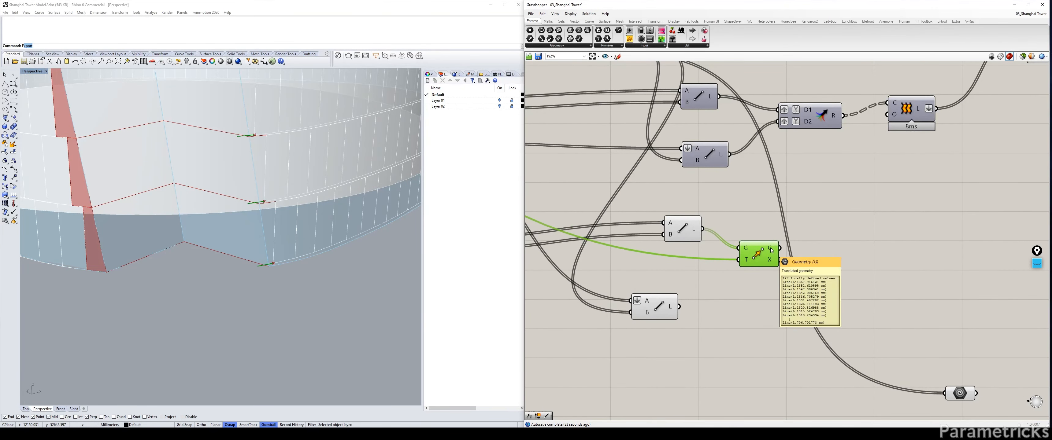
pyautogui.click(682, 233)
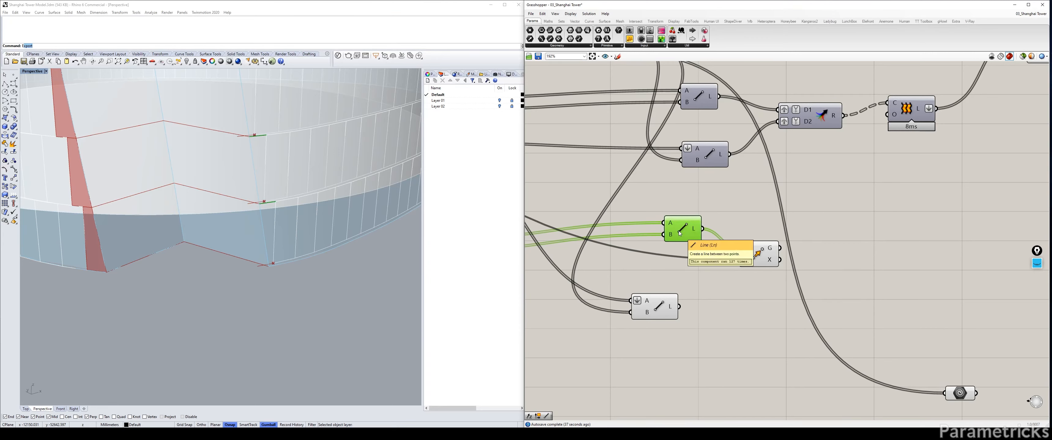
pyautogui.click(766, 257)
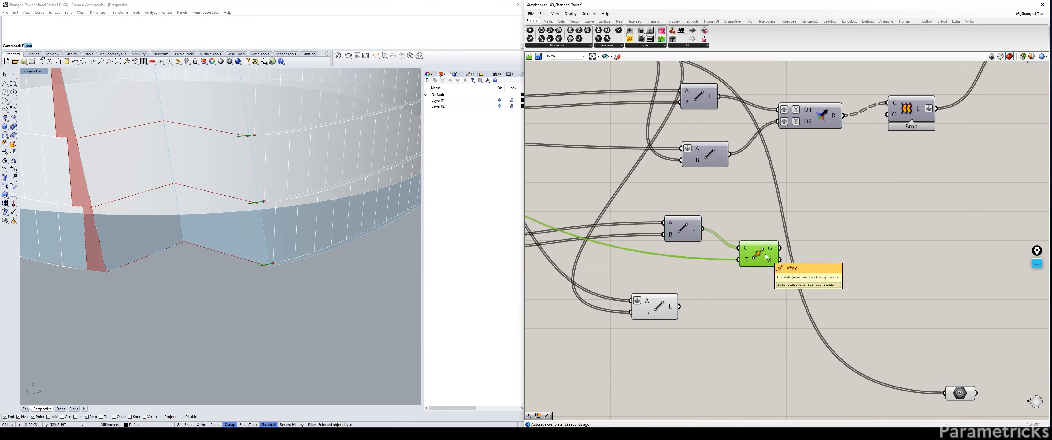
pyautogui.click(682, 231)
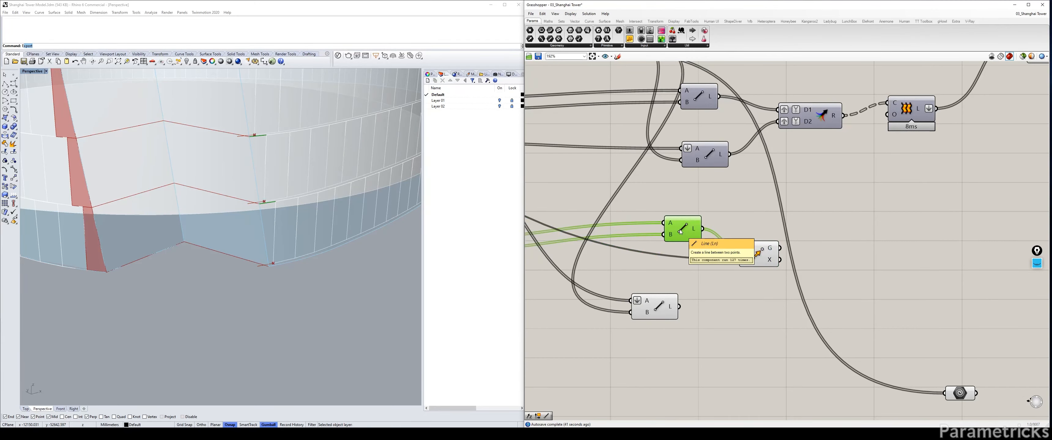
# Toggle the viewport preview of the Line component that feeds the lower Move component
pyautogui.hotkey('ctrl', 'q')
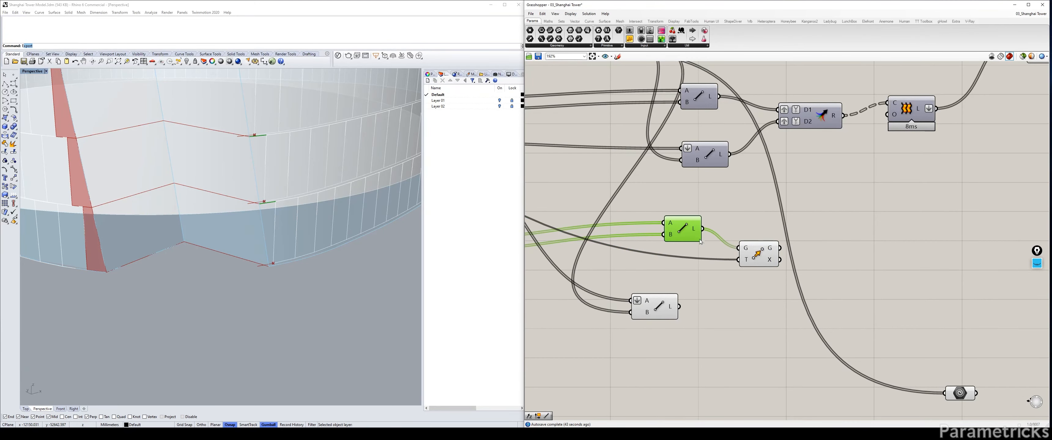
pyautogui.click(734, 311)
pyautogui.scroll(-3, 773, 267)
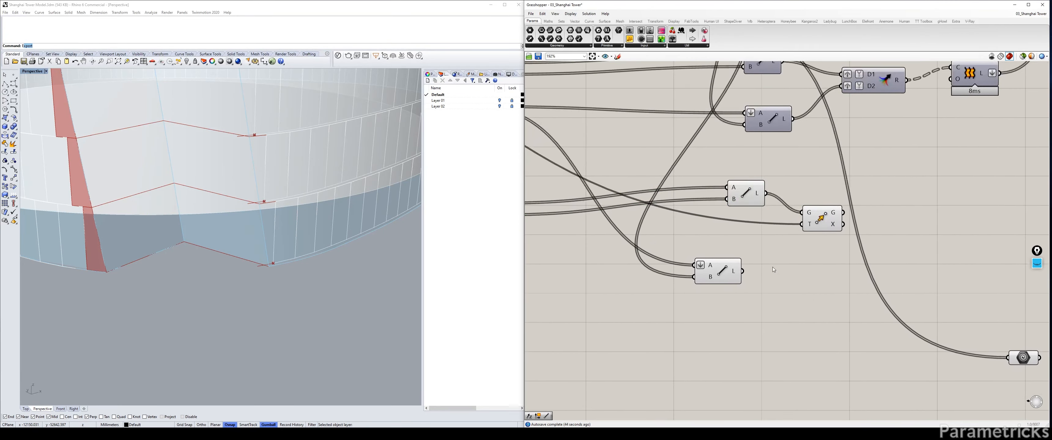
pyautogui.doubleClick(691, 307)
pyautogui.write('ITEM')
pyautogui.click(690, 300)
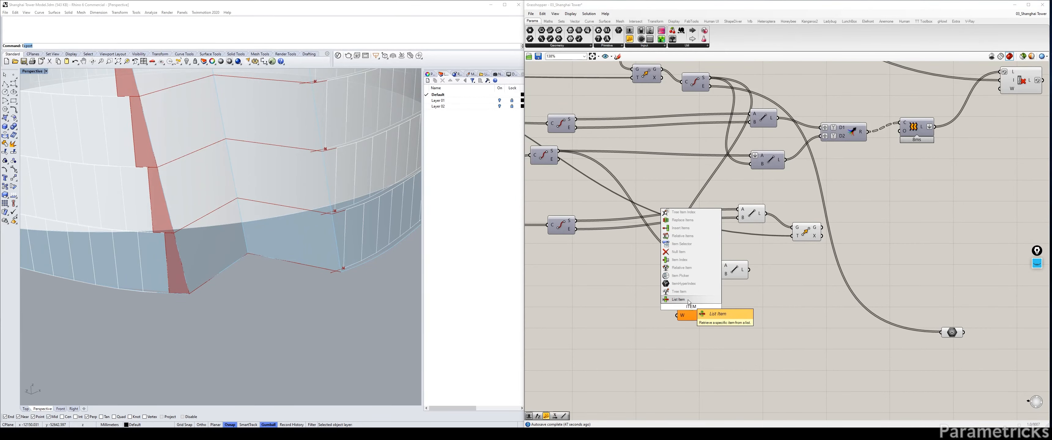
pyautogui.moveTo(690, 303); pyautogui.dragTo(878, 223)
pyautogui.scroll(2, 821, 229)
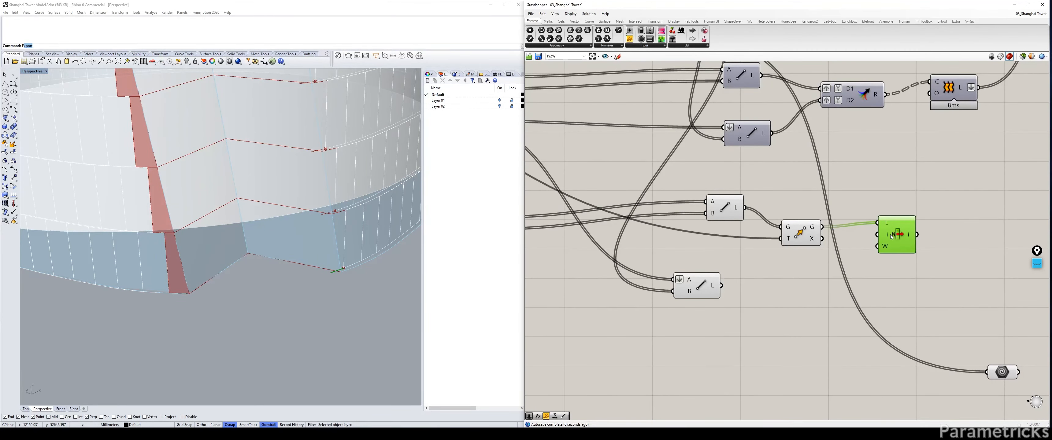
pyautogui.scroll(-3, 671, 288)
pyautogui.moveTo(591, 246); pyautogui.dragTo(891, 214)
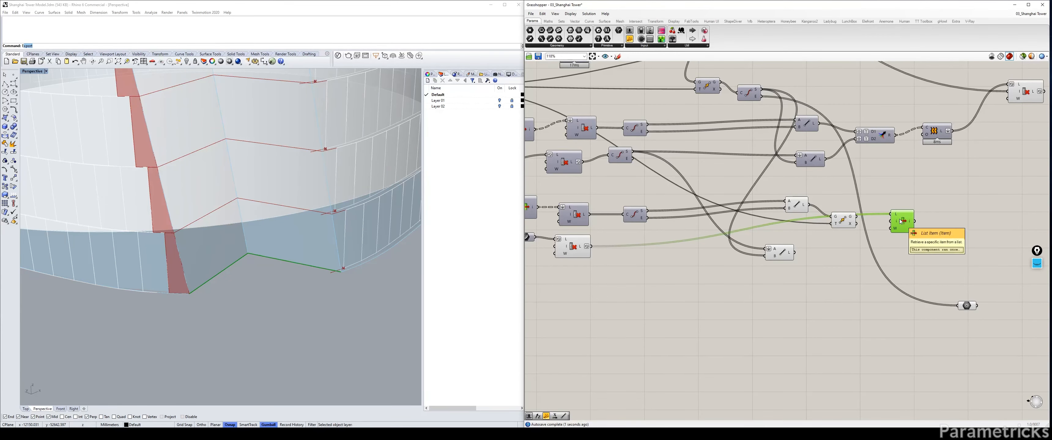
pyautogui.moveTo(899, 221); pyautogui.dragTo(792, 236, button='right')
pyautogui.press('Delete')
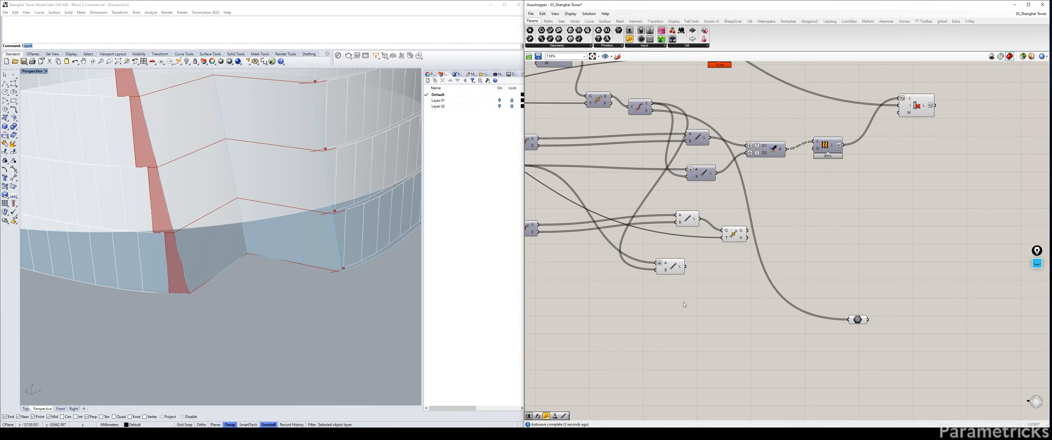
pyautogui.doubleClick(683, 302)
pyautogui.write('CURVE')
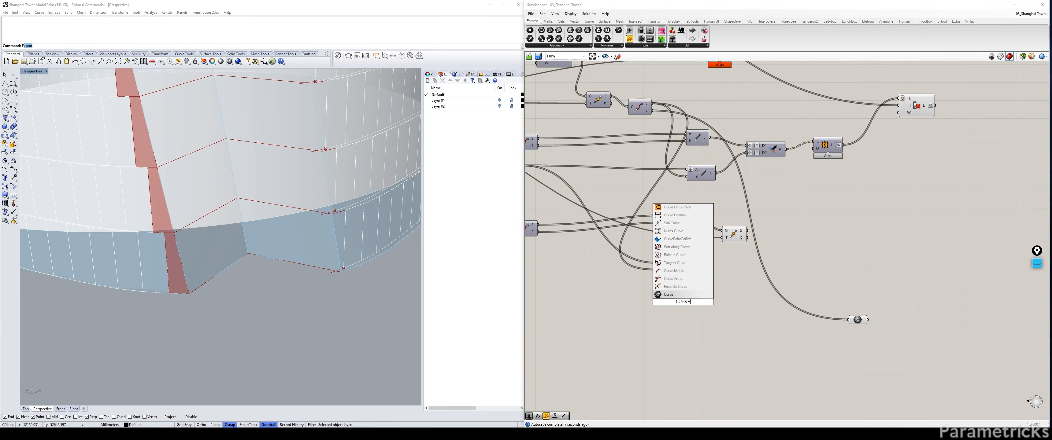
pyautogui.write(' CURVE')
pyautogui.press('Up')
pyautogui.press('Up')
pyautogui.press('Up')
pyautogui.press('Up')
pyautogui.press('Up')
pyautogui.press('Up')
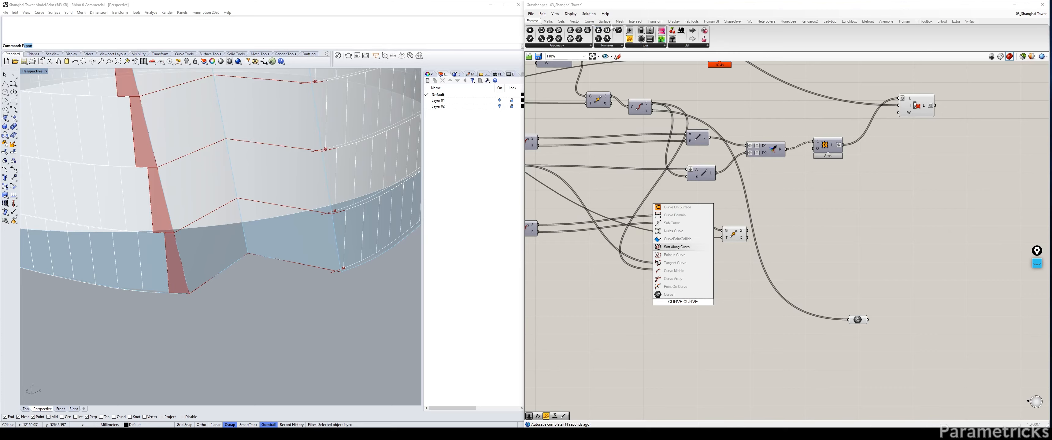
# Add a Curve | Curve intersection component and connect the lower Move component's geometry output to its A input
pyautogui.click(635, 21)
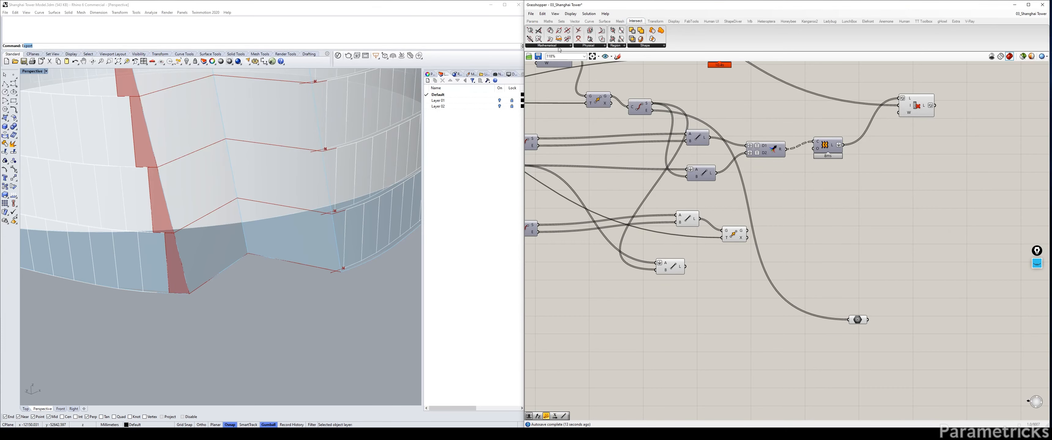
pyautogui.click(590, 45)
pyautogui.click(595, 57)
pyautogui.click(799, 237)
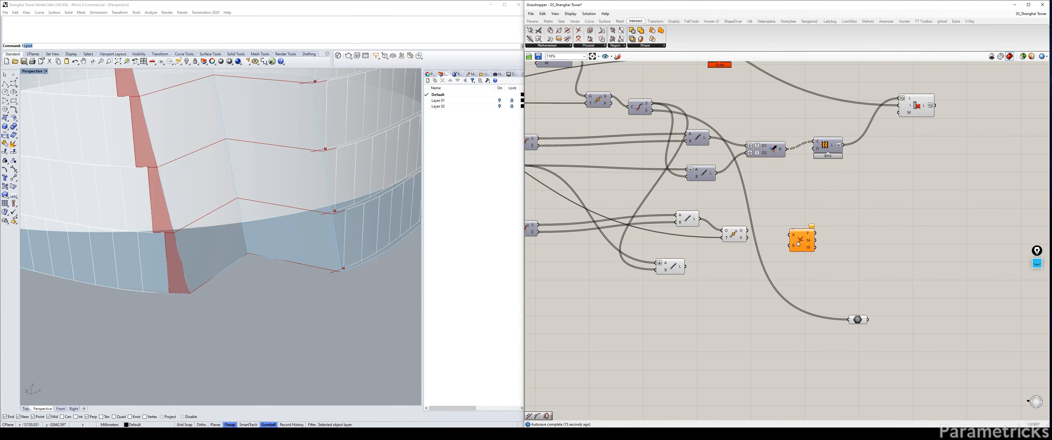
pyautogui.scroll(2, 734, 234)
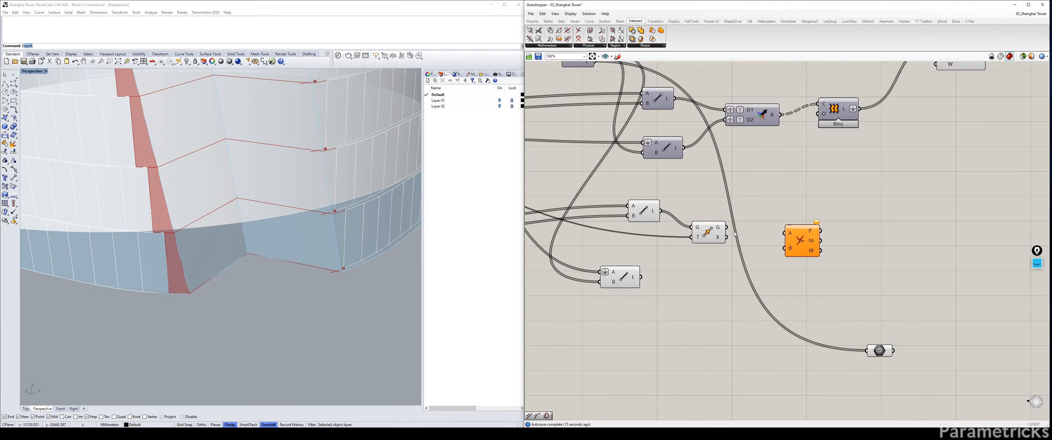
pyautogui.click(712, 233)
pyautogui.moveTo(727, 227); pyautogui.dragTo(784, 233)
# Set the bottom Line component aside beyond the intersection and wire the lowest Cull Index output into the intersection's B input
pyautogui.click(621, 279)
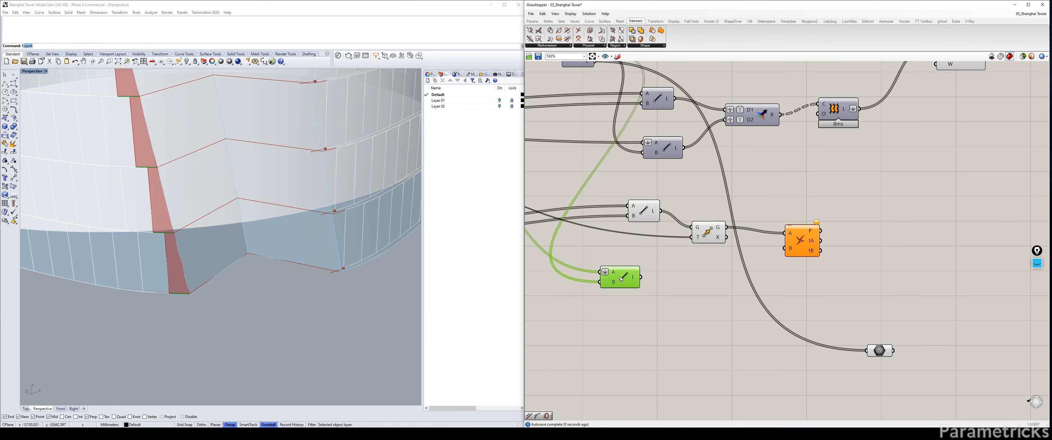
pyautogui.moveTo(621, 279); pyautogui.dragTo(919, 192)
pyautogui.scroll(-3, 712, 240)
pyautogui.moveTo(693, 246); pyautogui.dragTo(838, 222, button='right')
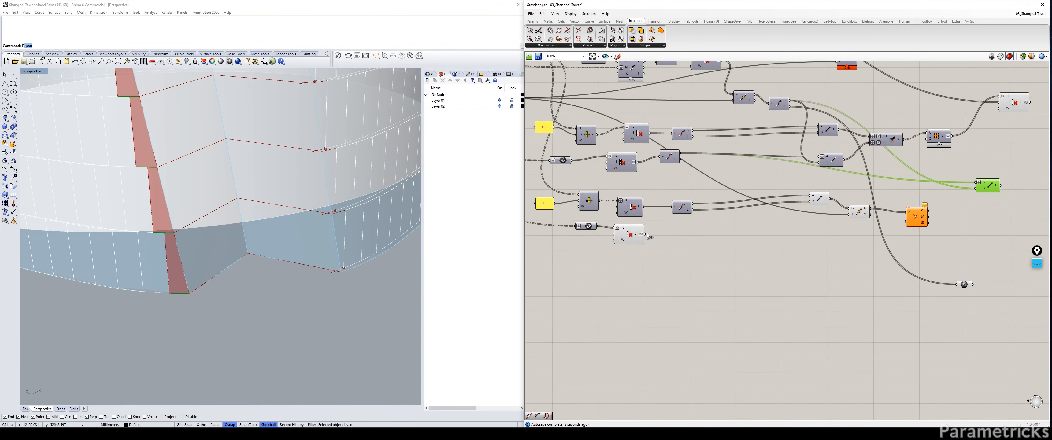
pyautogui.moveTo(646, 234); pyautogui.dragTo(892, 229)
pyautogui.scroll(3, 908, 221)
pyautogui.moveTo(946, 214); pyautogui.dragTo(733, 236, button='right')
pyautogui.scroll(2, 836, 226)
pyautogui.click(837, 225)
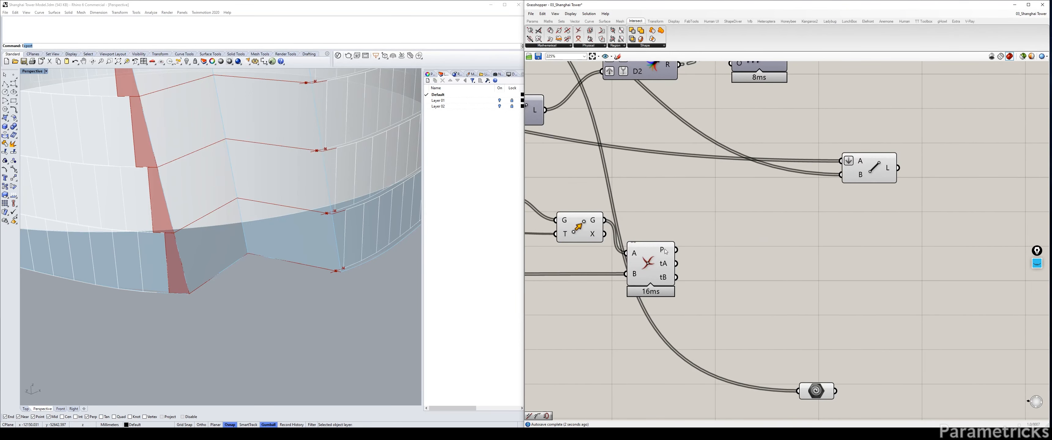
# Space the Move and Curve | Curve components apart and inspect the intersection points and the tA output
pyautogui.moveTo(656, 255); pyautogui.dragTo(662, 253)
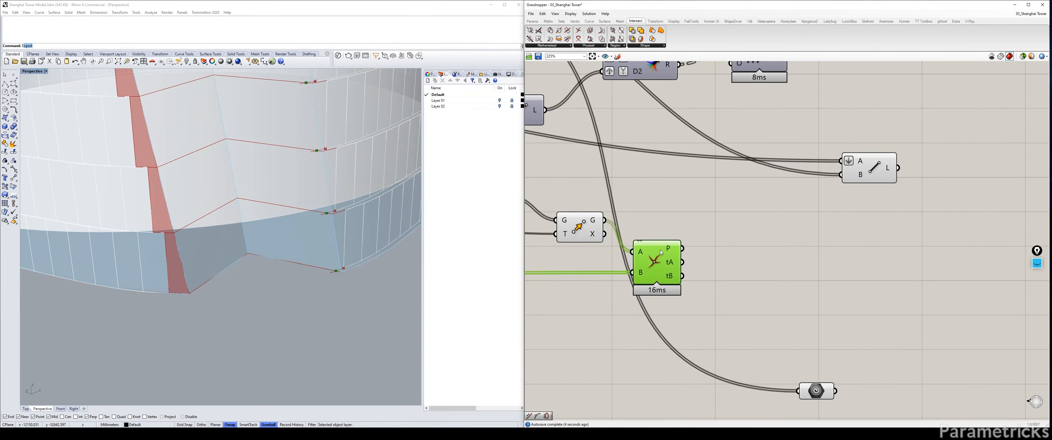
pyautogui.click(719, 252)
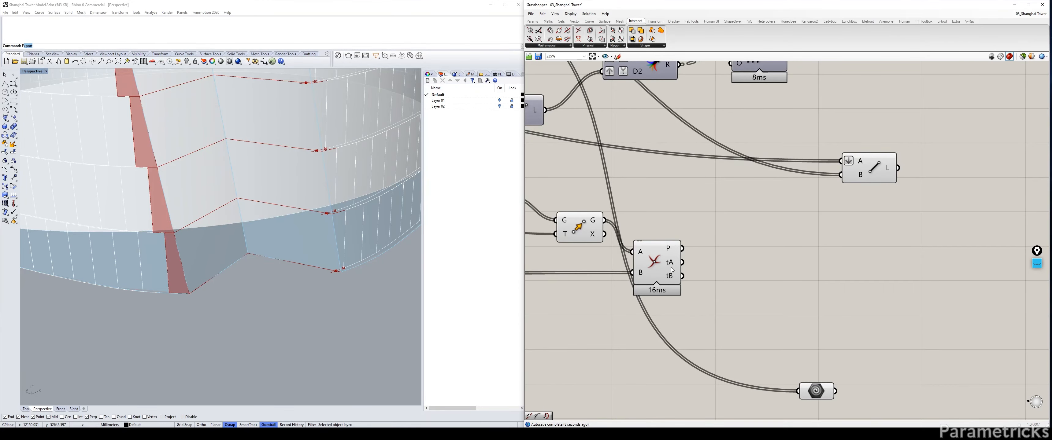
pyautogui.moveTo(326, 278); pyautogui.dragTo(271, 284, button='right')
pyautogui.scroll(3, 270, 285)
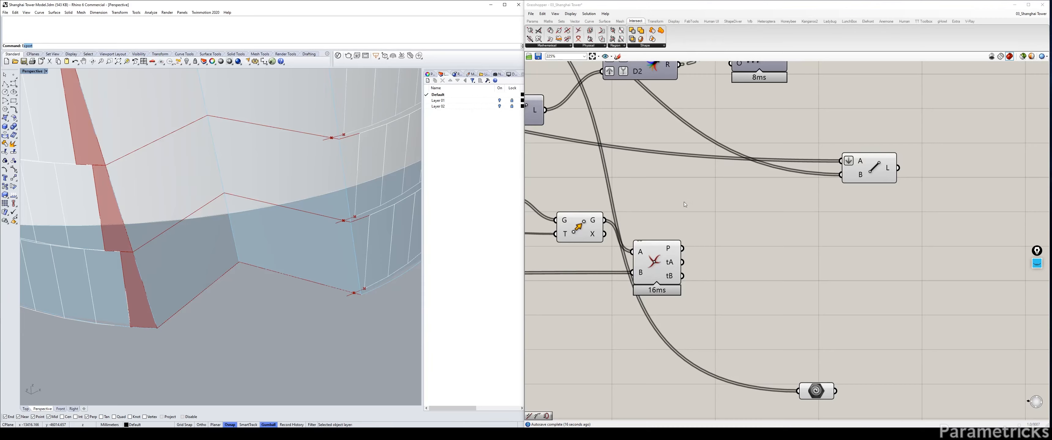
pyautogui.moveTo(599, 229); pyautogui.dragTo(582, 220)
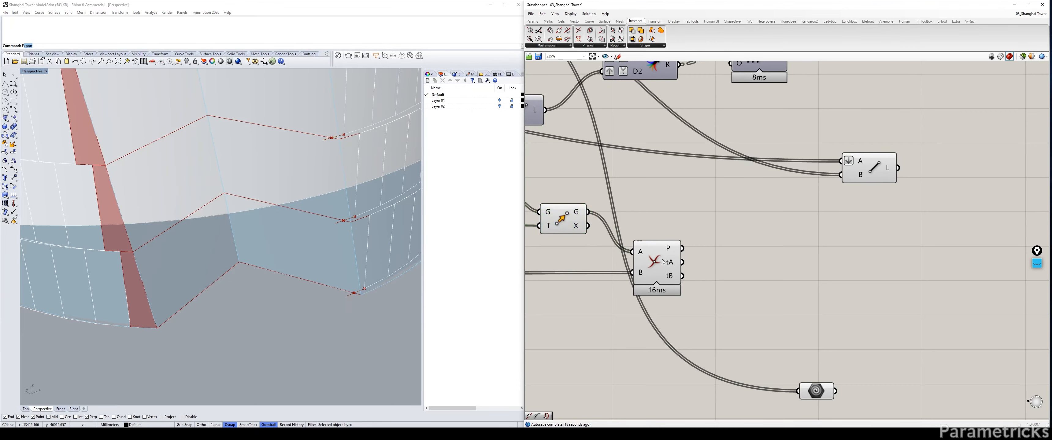
pyautogui.moveTo(635, 253); pyautogui.dragTo(641, 258)
pyautogui.moveTo(678, 269)
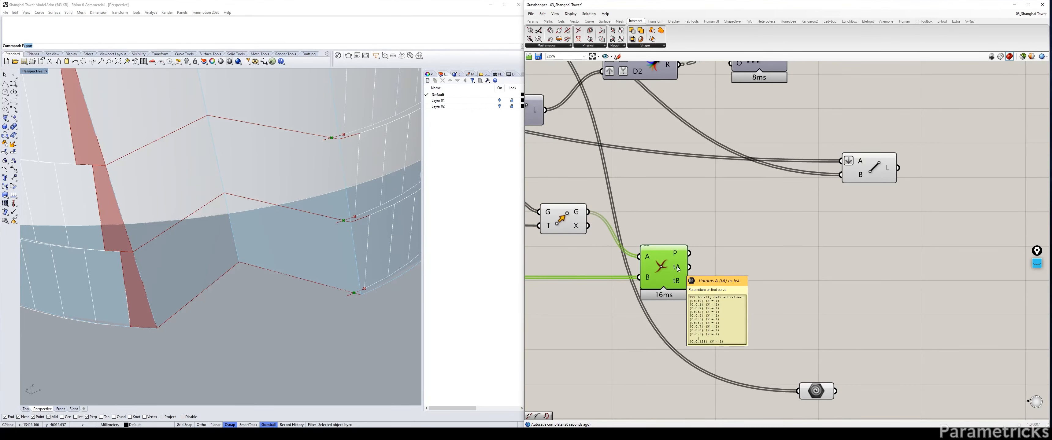
pyautogui.click(552, 223)
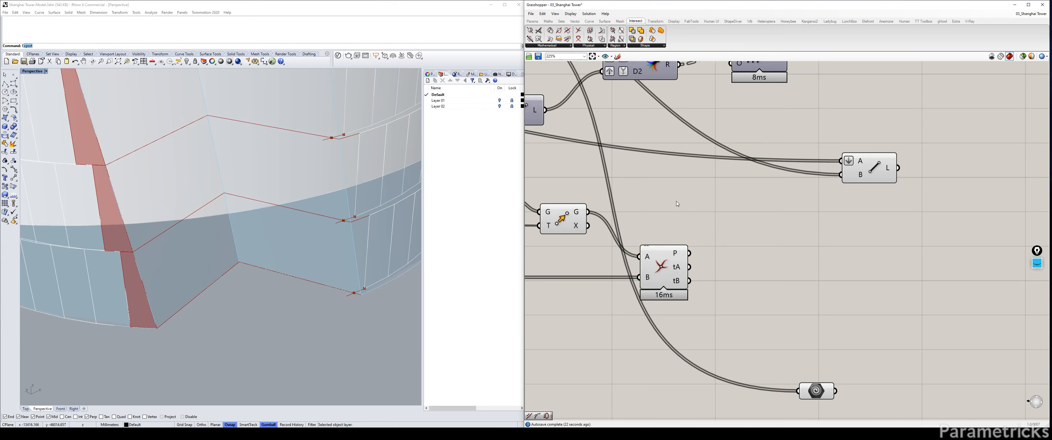
# Add a Shatter component fed by the moved lines and the tA parameters, and hide the Move and intersection previews
pyautogui.doubleClick(714, 202)
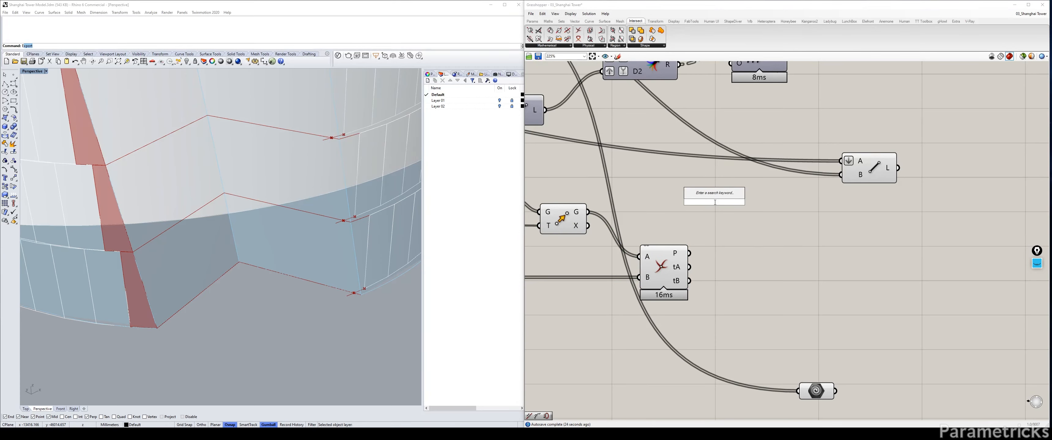
pyautogui.write('SHATER')
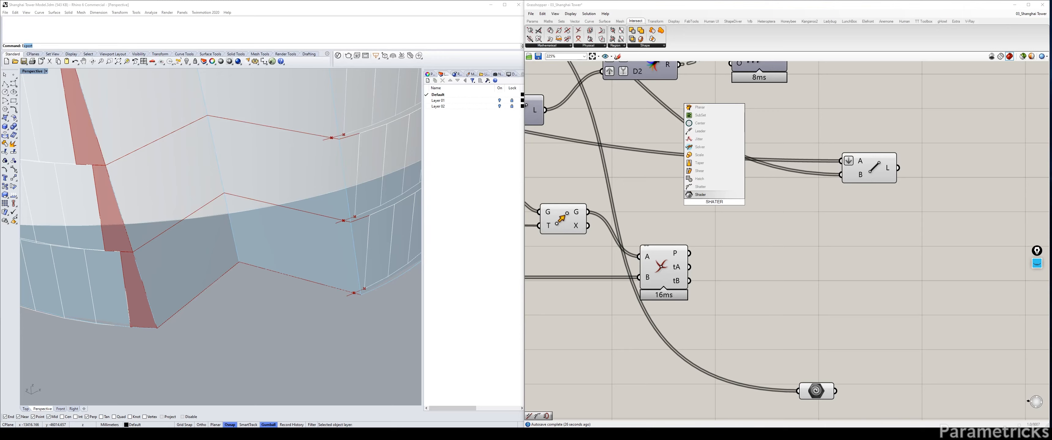
pyautogui.press('Up')
pyautogui.press('Return')
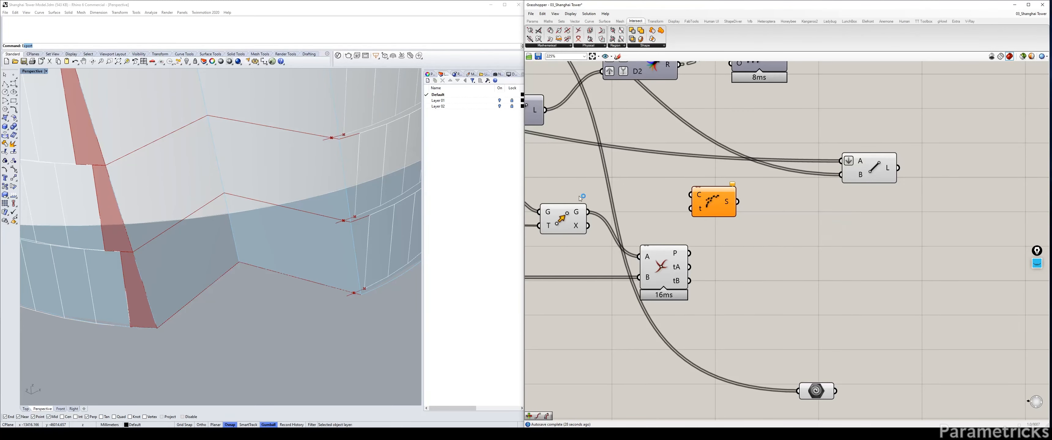
pyautogui.moveTo(588, 212)
pyautogui.mouseDown()
pyautogui.moveTo(692, 195)
pyautogui.moveTo(762, 221)
pyautogui.mouseUp()
pyautogui.moveTo(690, 267); pyautogui.dragTo(741, 226)
pyautogui.click(572, 227)
pyautogui.click(663, 267)
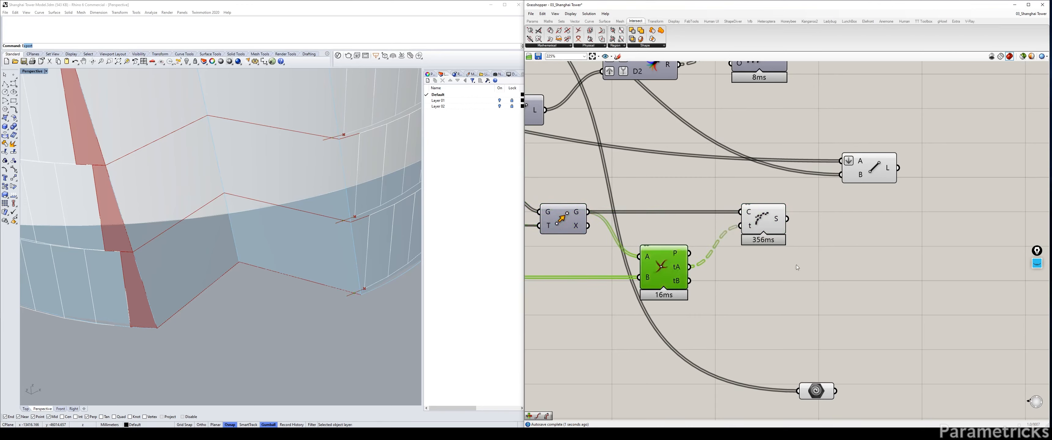
# Add a List Item component and connect the Shatter segments to its list input
pyautogui.doubleClick(852, 270)
pyautogui.write('ITREWM')
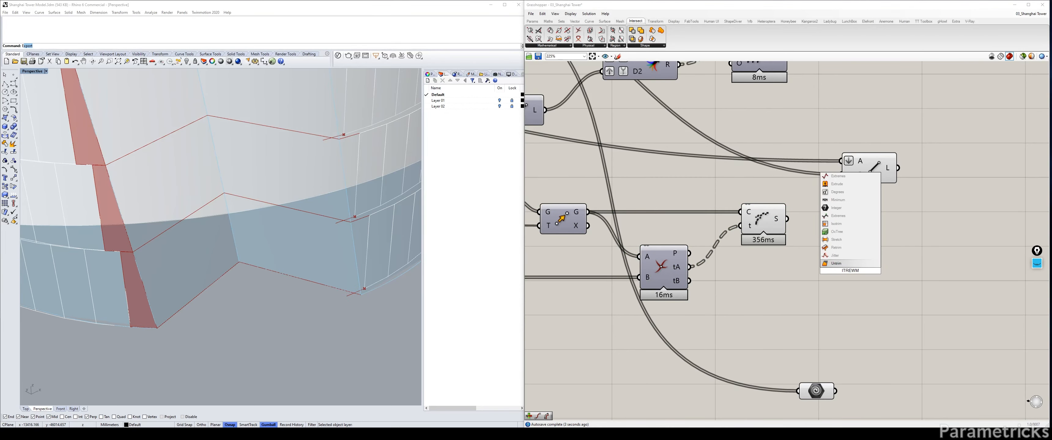
pyautogui.press('BackSpace')
pyautogui.press('BackSpace')
pyautogui.press('BackSpace')
pyautogui.press('BackSpace')
pyautogui.write('EM')
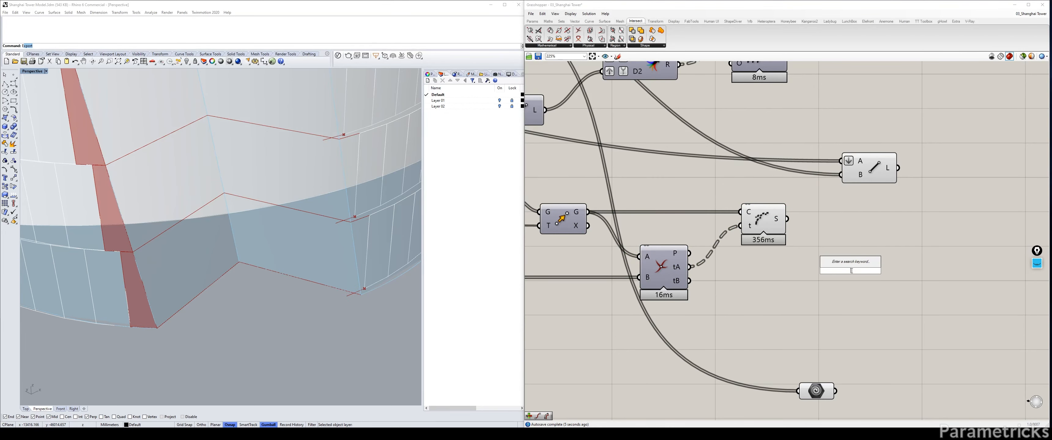
pyautogui.press('Return')
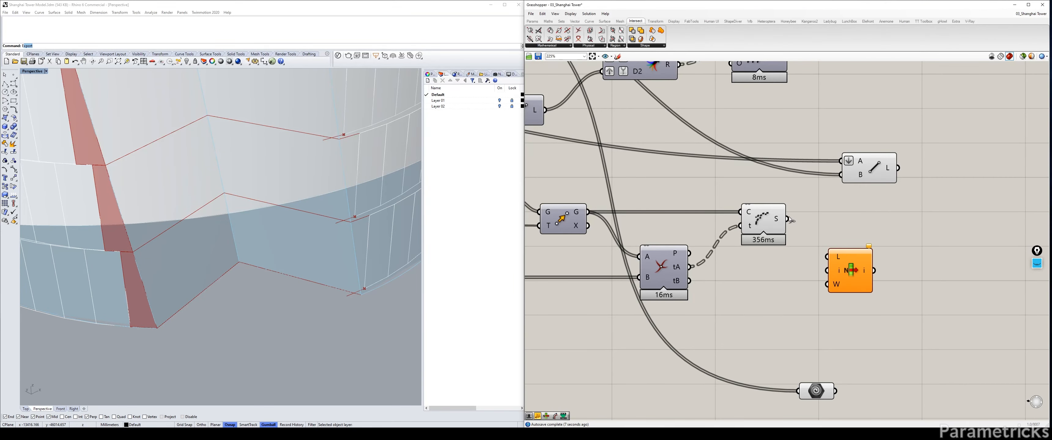
pyautogui.moveTo(820, 222); pyautogui.dragTo(773, 221)
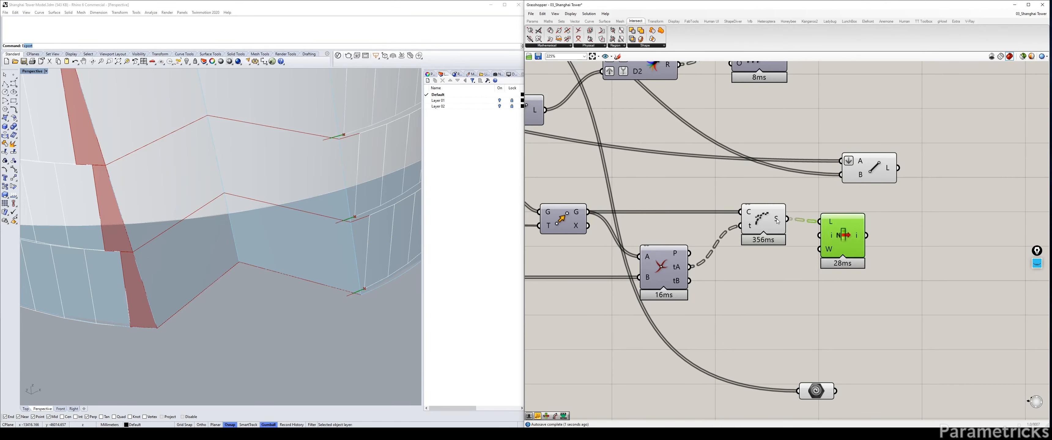
pyautogui.moveTo(777, 221)
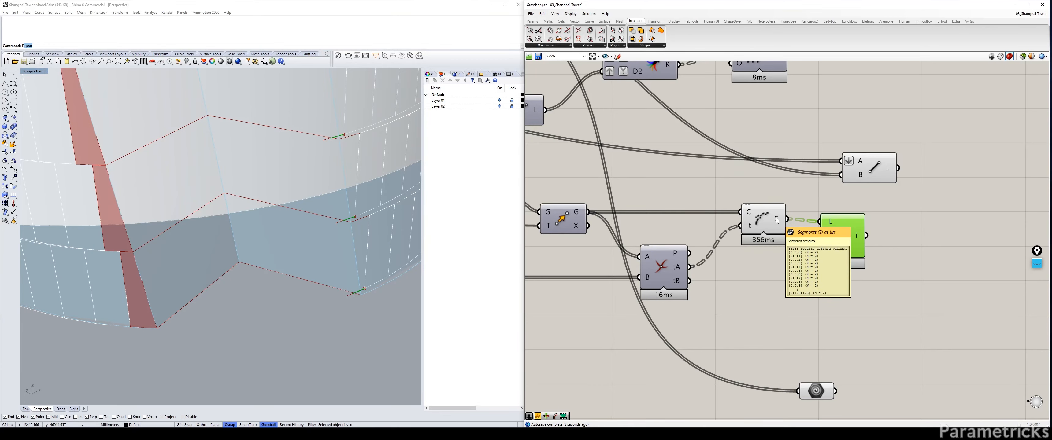
pyautogui.moveTo(736, 207); pyautogui.dragTo(635, 222, button='right')
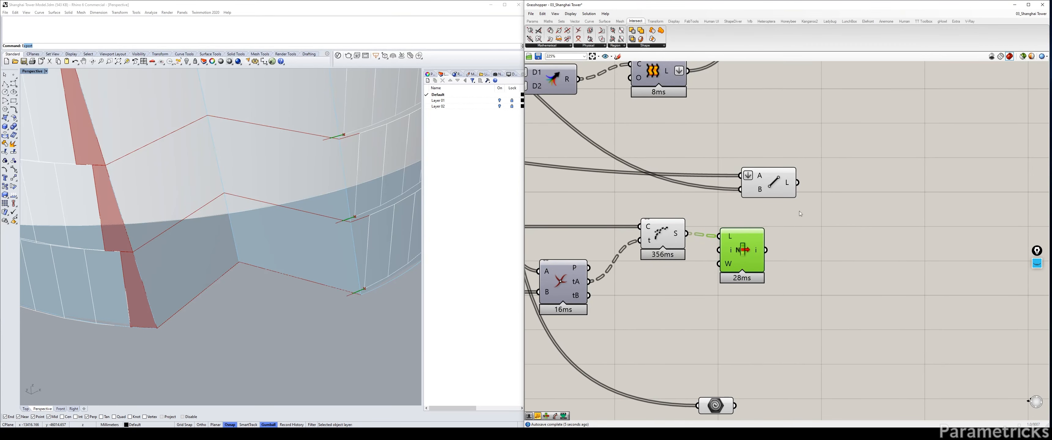
pyautogui.click(506, 246)
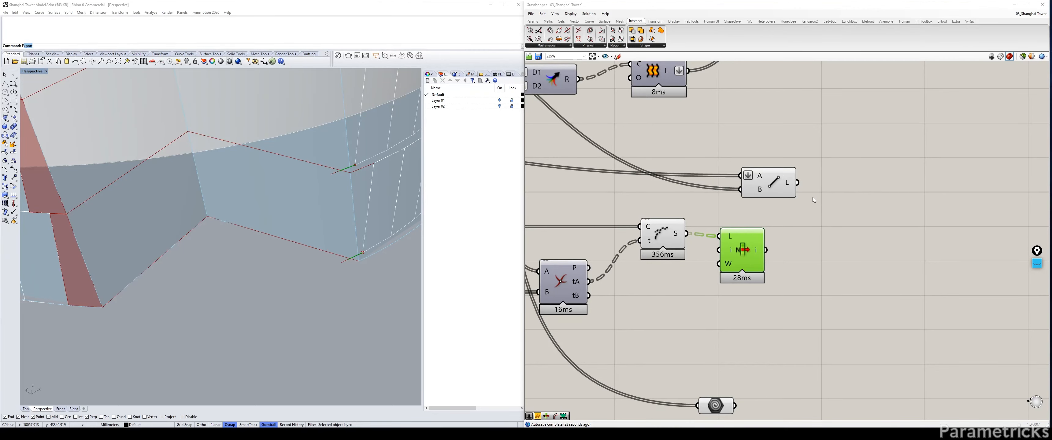
# Shift the unconnected Line component further along the canvas and bring the End Points parameter up above the Shatter component
pyautogui.click(769, 152)
pyautogui.moveTo(774, 180); pyautogui.dragTo(885, 163)
pyautogui.click(818, 200)
pyautogui.scroll(-2, 819, 209)
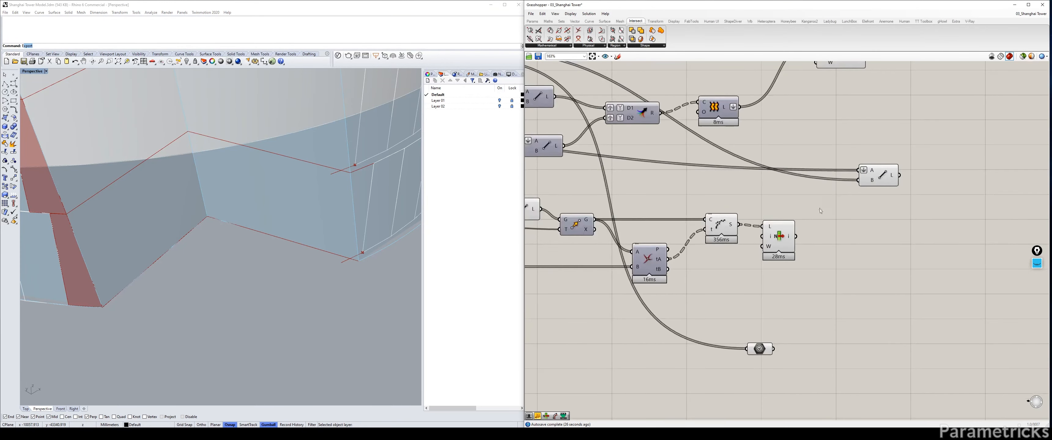
pyautogui.doubleClick(595, 346)
pyautogui.moveTo(759, 350); pyautogui.dragTo(673, 195)
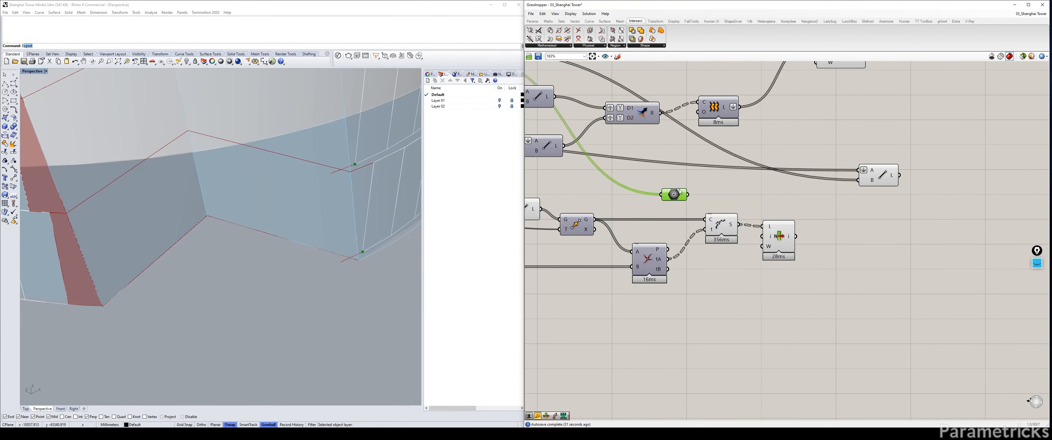
# Inspect the Move and Line components feeding the intersection branch by viewing each one's geometry in the model
pyautogui.moveTo(674, 194); pyautogui.dragTo(788, 232, button='right')
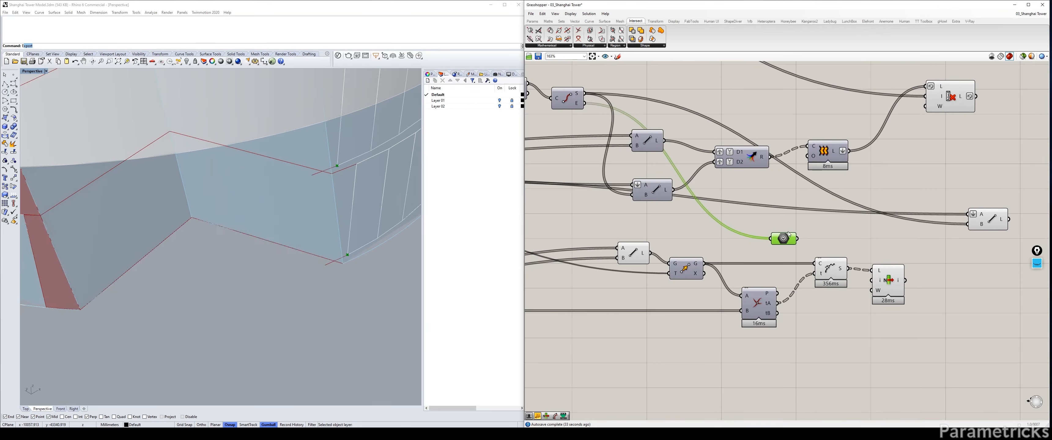
pyautogui.moveTo(582, 97); pyautogui.dragTo(760, 96, button='right')
pyautogui.click(690, 94)
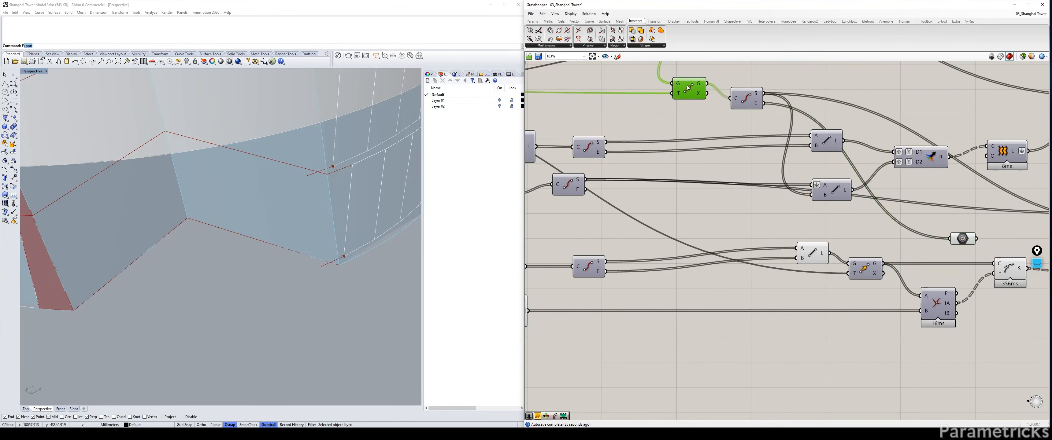
pyautogui.moveTo(915, 234); pyautogui.dragTo(638, 211, button='right')
pyautogui.moveTo(538, 236); pyautogui.dragTo(634, 224, button='right')
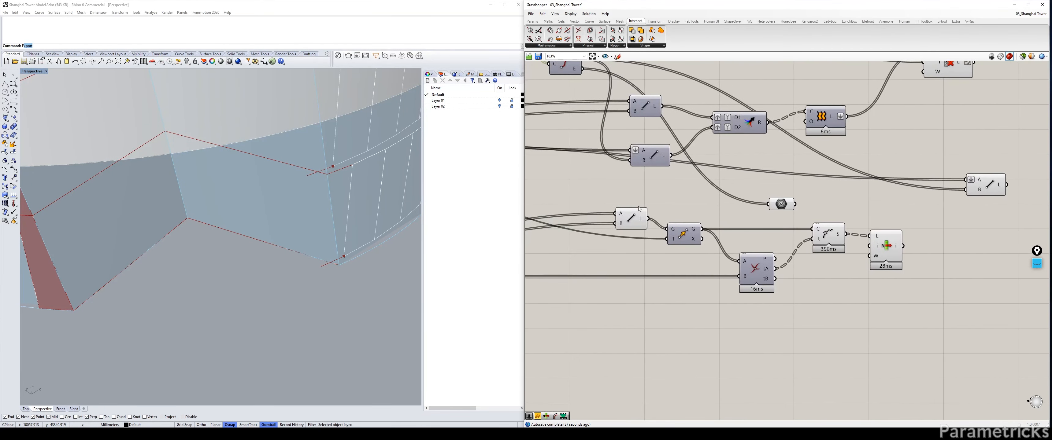
pyautogui.click(634, 223)
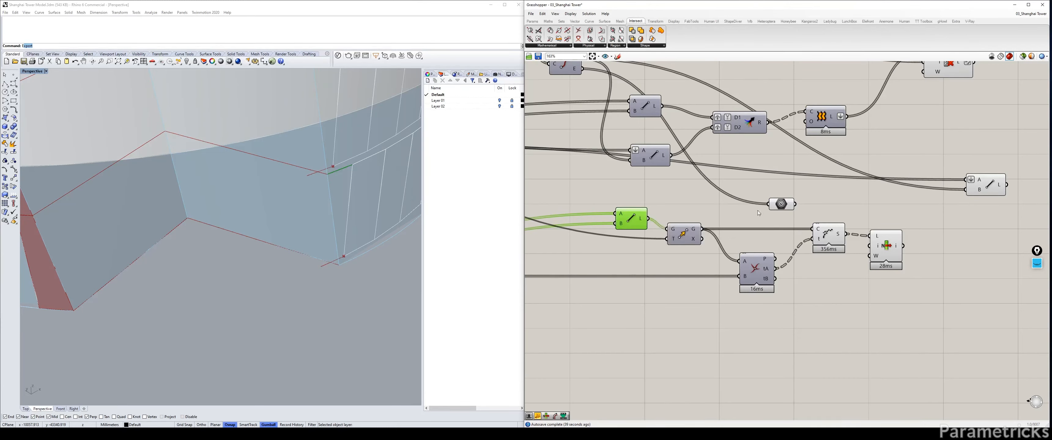
pyautogui.moveTo(760, 204); pyautogui.dragTo(804, 207, button='right')
pyautogui.scroll(-3, 804, 207)
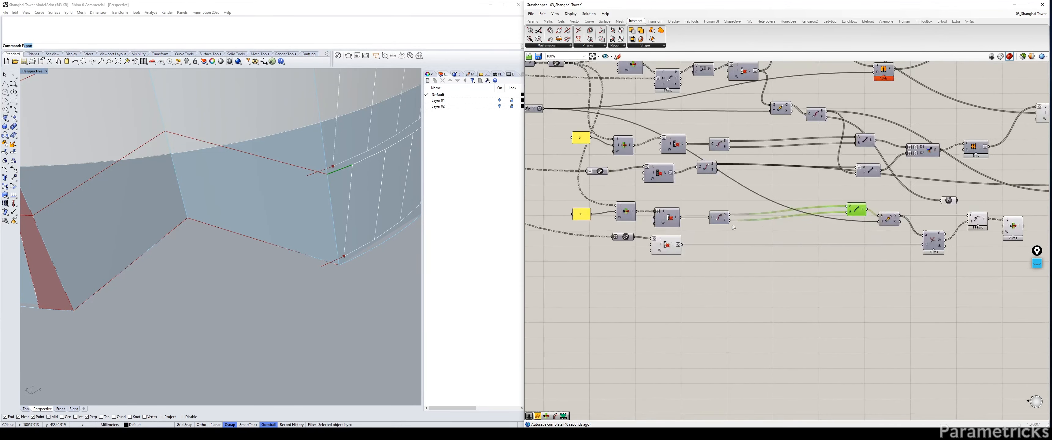
# Hide the previews of the floor-curve Cull Index and the Shatter component, and check the floor curves in the model
pyautogui.click(667, 246)
pyautogui.moveTo(933, 216); pyautogui.dragTo(741, 221, button='right')
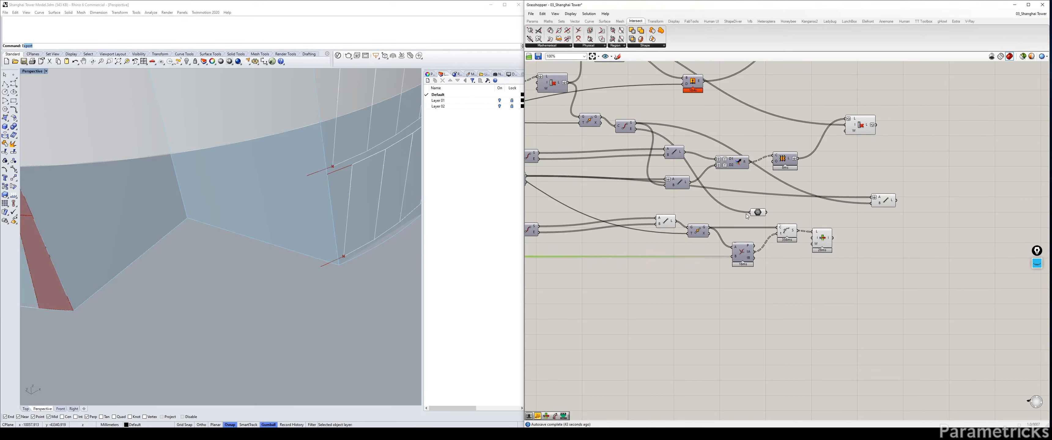
pyautogui.moveTo(806, 211); pyautogui.dragTo(704, 204, button='right')
pyautogui.click(686, 226)
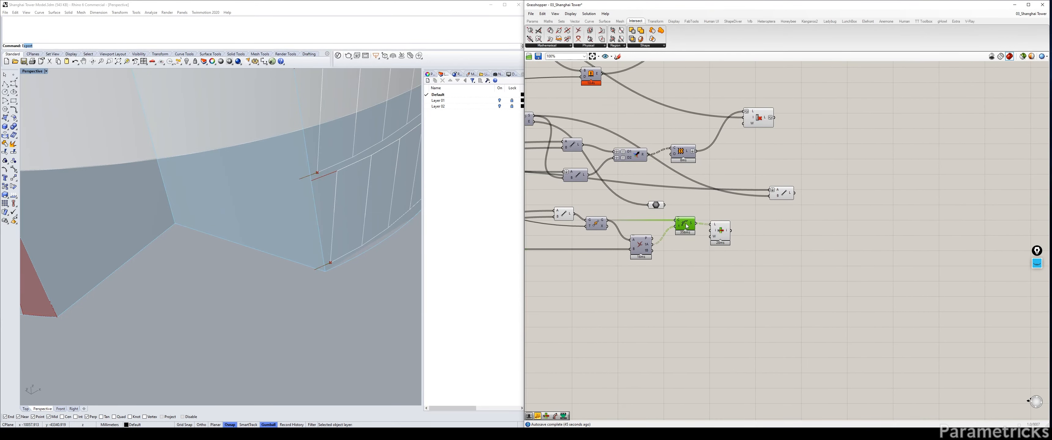
pyautogui.moveTo(262, 228); pyautogui.dragTo(277, 229, button='right')
pyautogui.moveTo(539, 228); pyautogui.dragTo(858, 220, button='right')
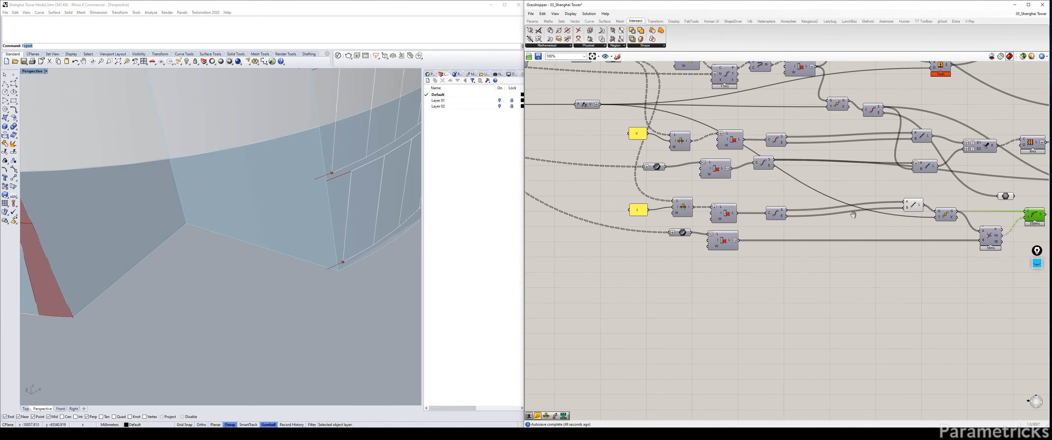
pyautogui.click(722, 240)
pyautogui.moveTo(975, 215); pyautogui.dragTo(682, 222, button='right')
pyautogui.scroll(2, 682, 222)
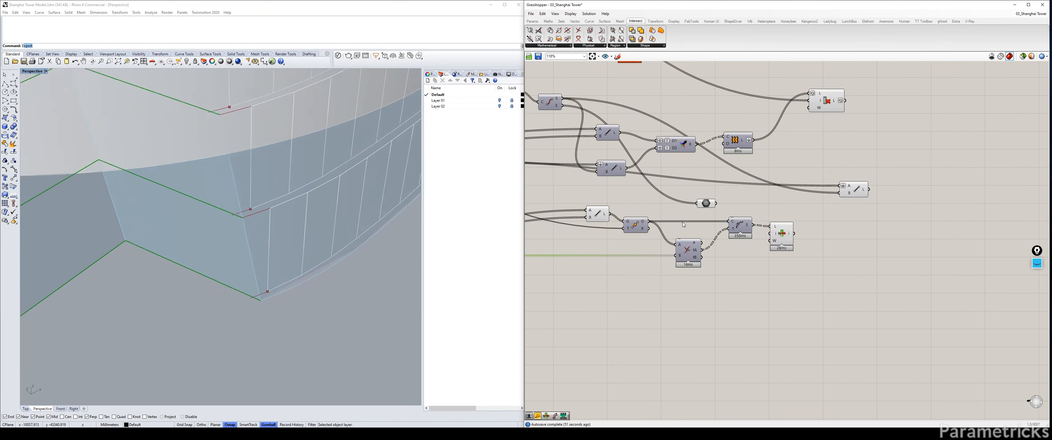
# Turn the Shatter and Curve | Curve previews back on and compare them with the segments picked by List Item
pyautogui.click(752, 197)
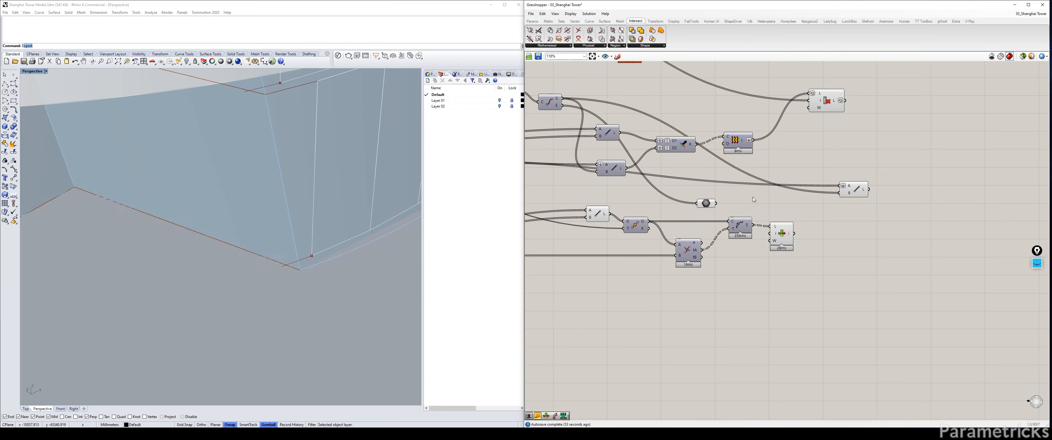
pyautogui.moveTo(784, 228); pyautogui.dragTo(706, 239, button='right')
pyautogui.moveTo(325, 275); pyautogui.dragTo(349, 273, button='right')
pyautogui.click(706, 245)
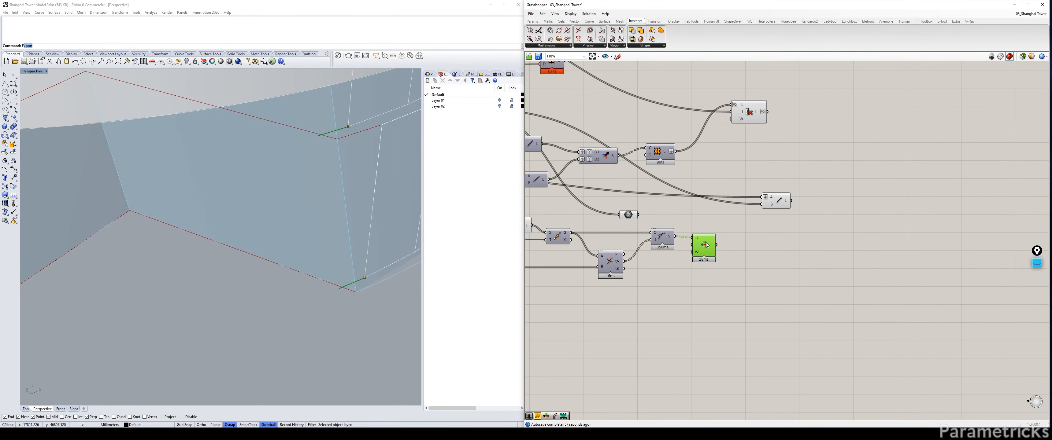
pyautogui.click(662, 241)
pyautogui.hotkey('ctrl', 'q')
pyautogui.click(729, 245)
pyautogui.press('space')
pyautogui.click(767, 266)
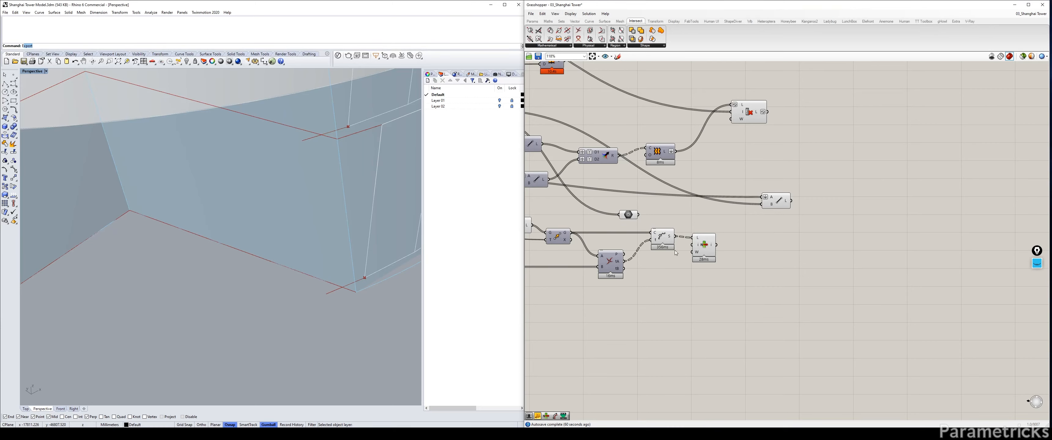
pyautogui.click(615, 260)
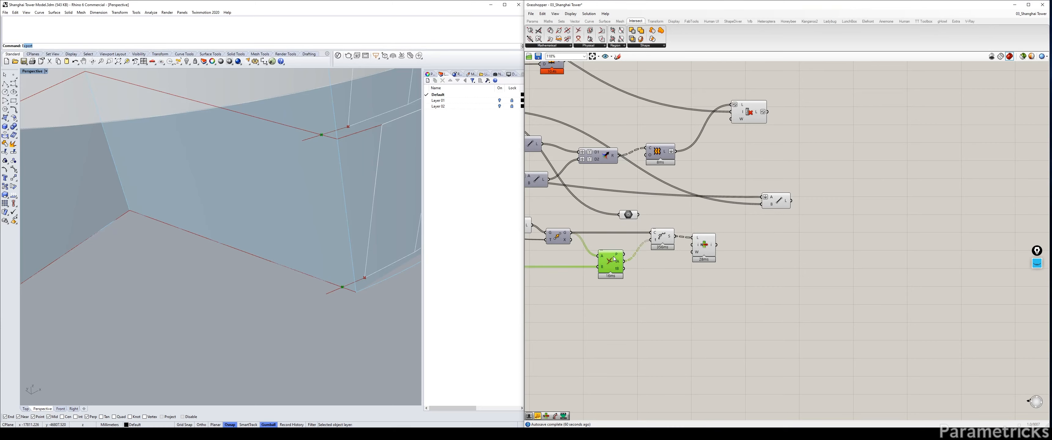
pyautogui.click(711, 244)
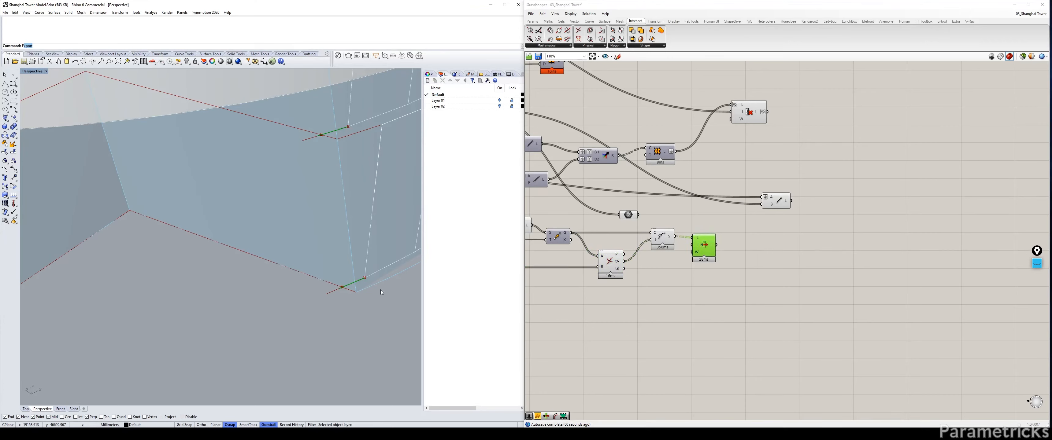
# Feed the List Item output into a second List Item with a flattened list input and zoom the model to its result
pyautogui.middleClick(701, 246)
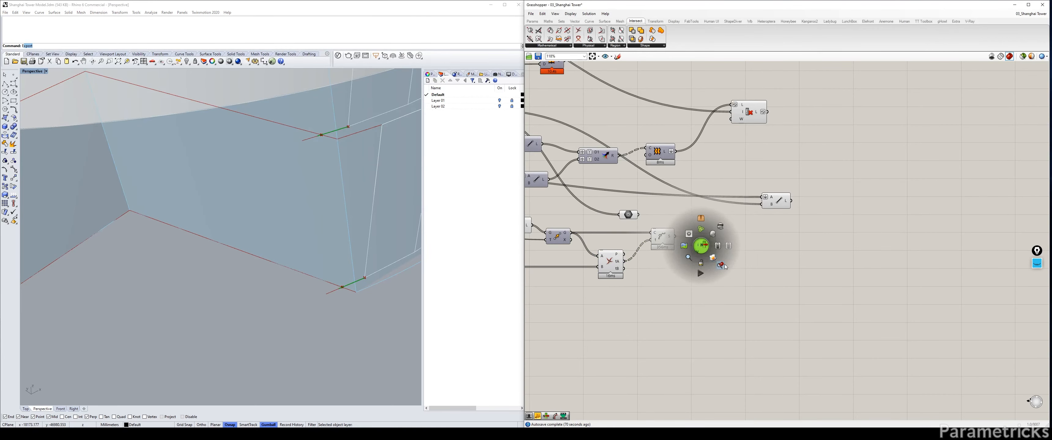
pyautogui.click(713, 252)
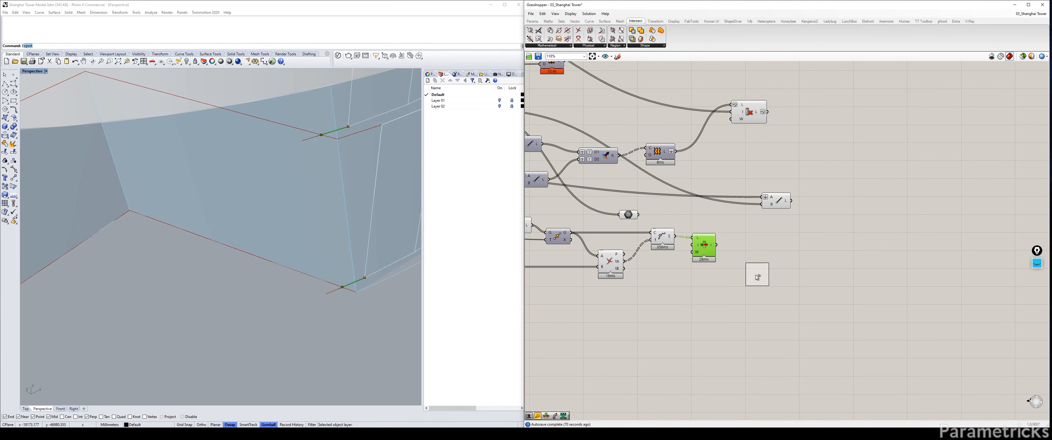
pyautogui.keyDown('alt'); pyautogui.moveTo(756, 276); pyautogui.dragTo(755, 276); pyautogui.keyUp('alt')
pyautogui.moveTo(717, 244); pyautogui.dragTo(747, 267)
pyautogui.rightClick(753, 270)
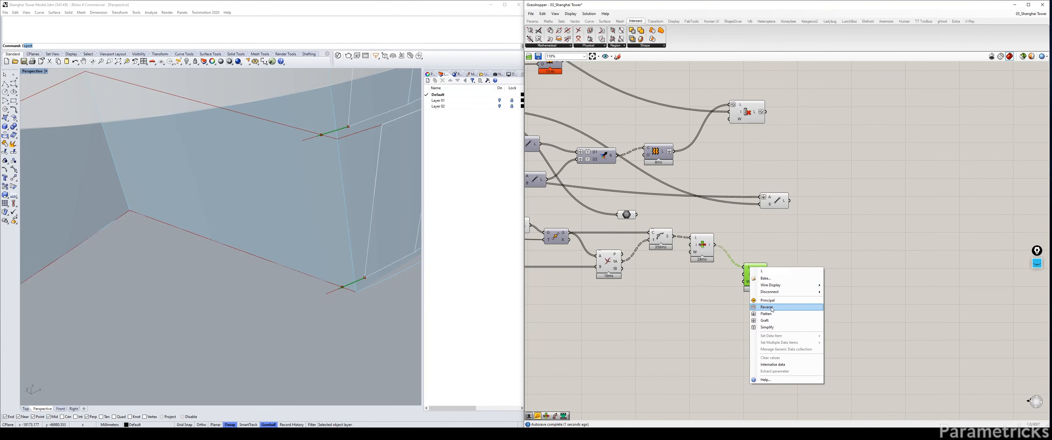
pyautogui.click(760, 314)
pyautogui.middleClick(757, 279)
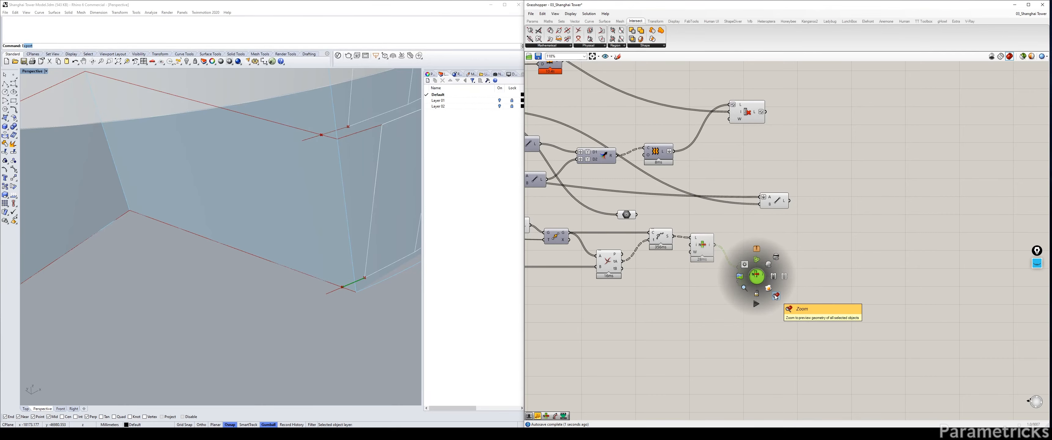
pyautogui.click(774, 294)
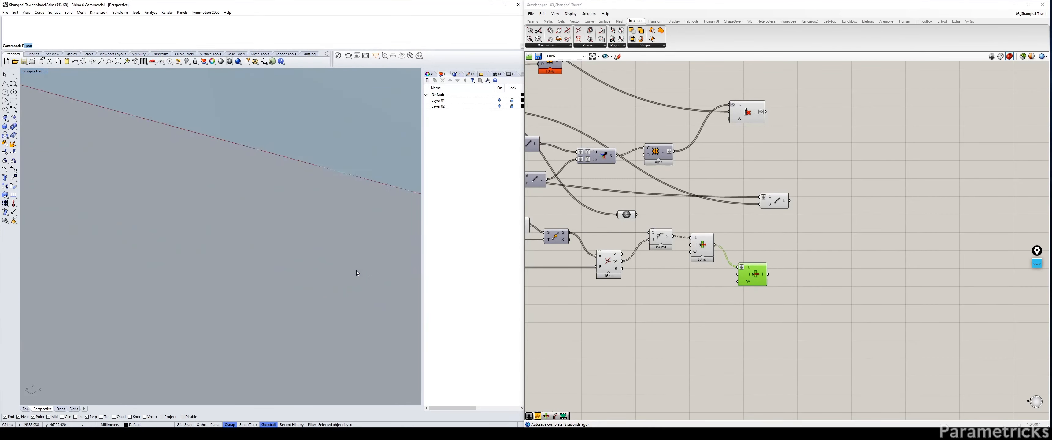
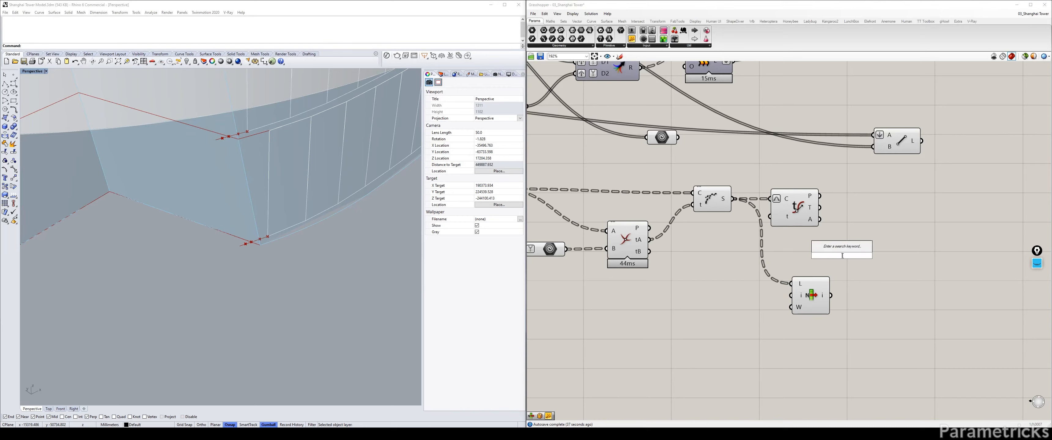
# Add a Closest Point component and place it beside the End Points parameter
pyautogui.write('poi')
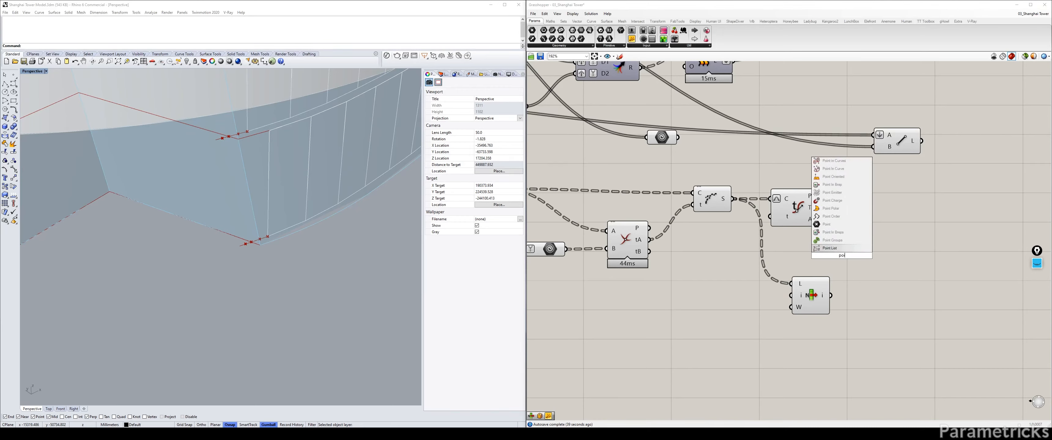
pyautogui.write('nt c')
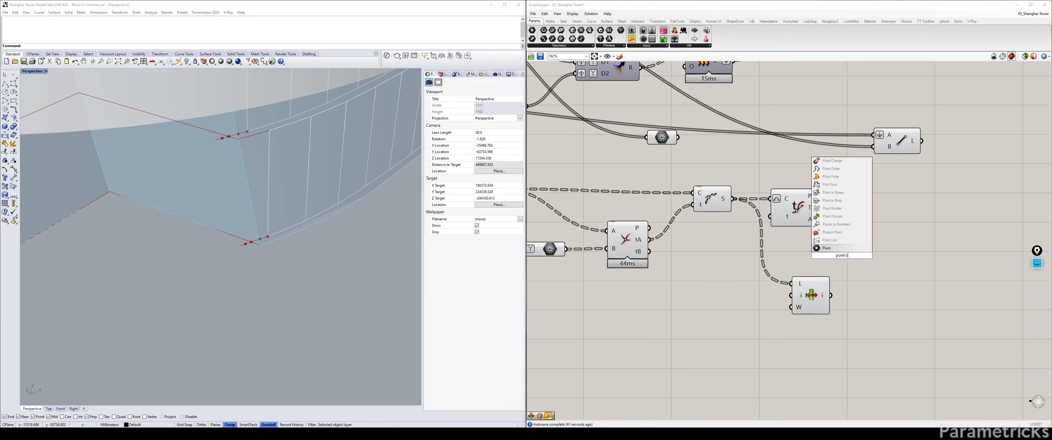
pyautogui.write('los')
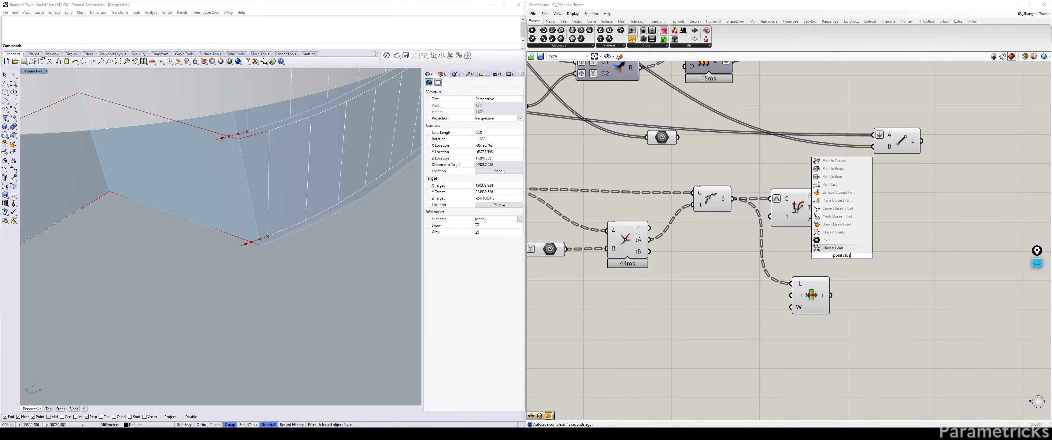
pyautogui.press('Return')
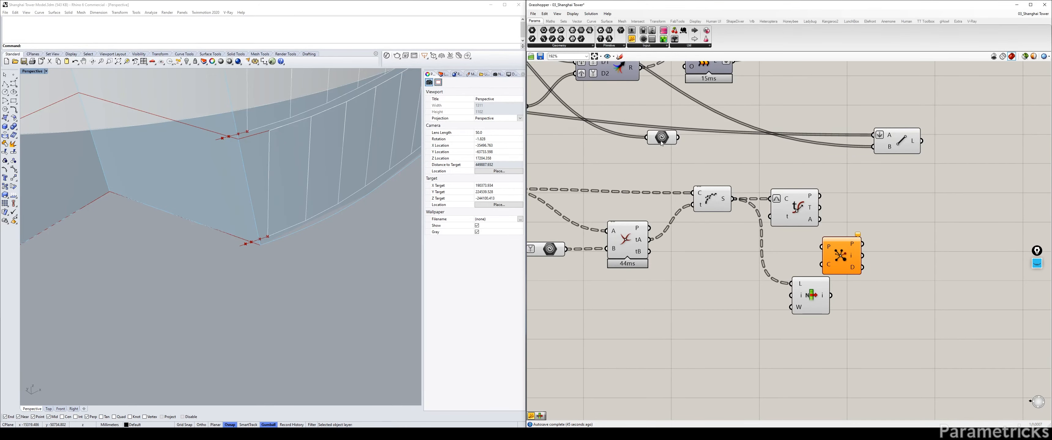
pyautogui.scroll(-3, 661, 141)
pyautogui.click(665, 141)
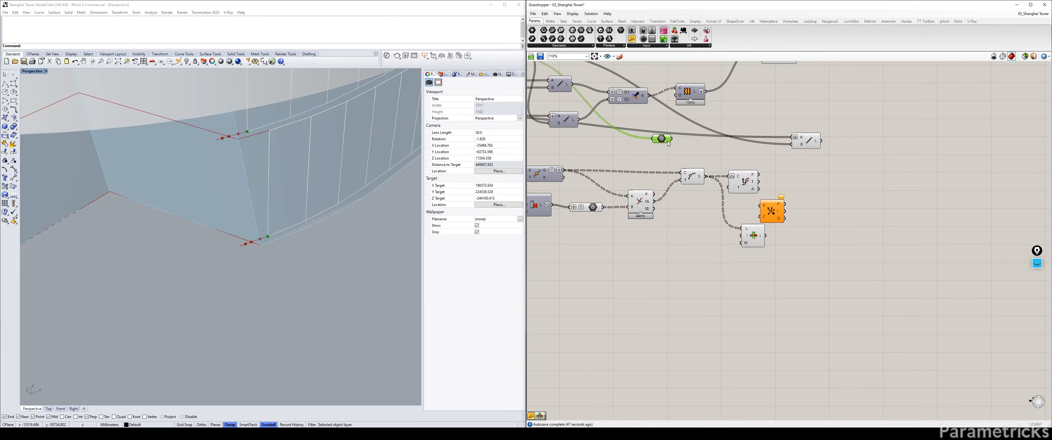
pyautogui.scroll(2, 770, 204)
pyautogui.moveTo(766, 217); pyautogui.dragTo(652, 128)
pyautogui.scroll(-2, 652, 127)
pyautogui.moveTo(651, 127); pyautogui.dragTo(786, 203, button='right')
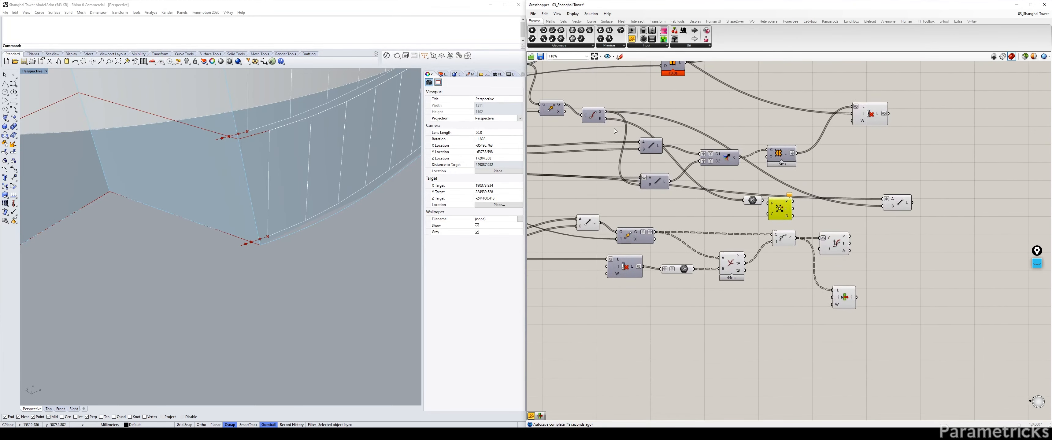
# Space the End Points parameter away from Closest Point and connect it to the component's P input
pyautogui.click(599, 112)
pyautogui.scroll(3, 703, 182)
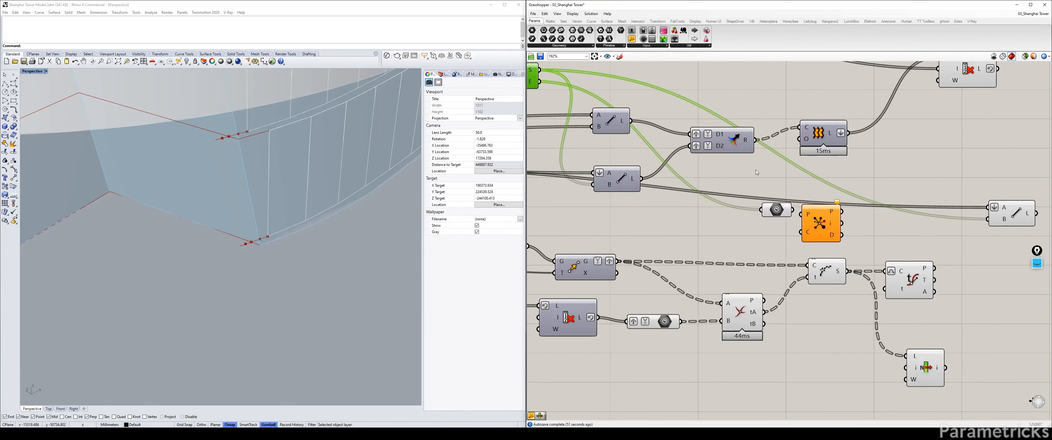
pyautogui.moveTo(769, 208); pyautogui.dragTo(709, 220)
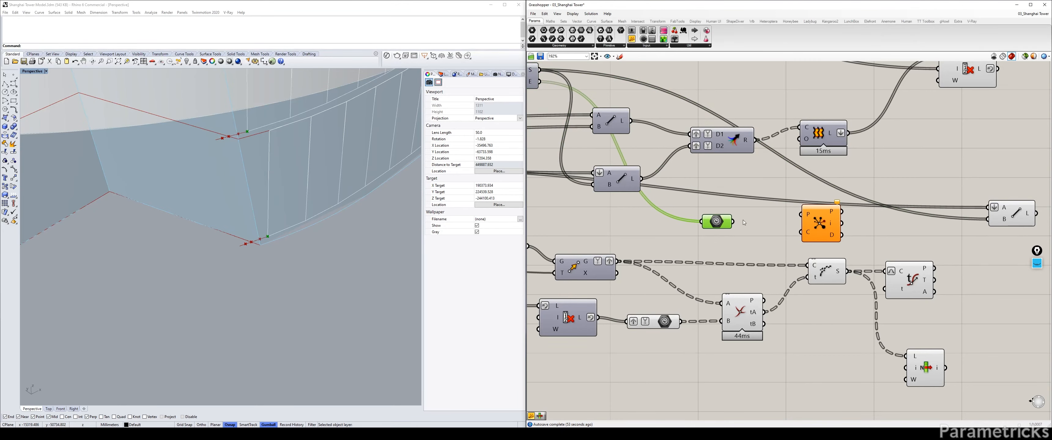
pyautogui.scroll(2, 740, 226)
pyautogui.moveTo(740, 226); pyautogui.dragTo(659, 208, button='right')
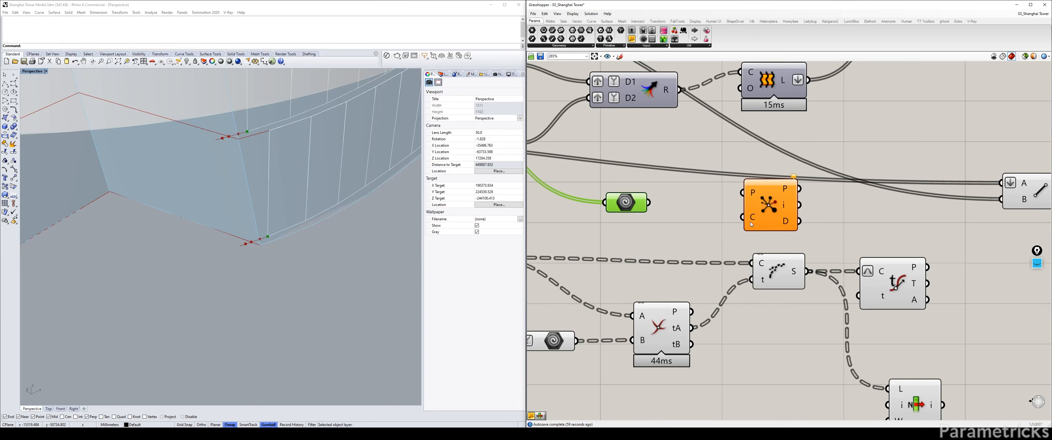
pyautogui.moveTo(656, 203); pyautogui.dragTo(767, 201)
pyautogui.moveTo(624, 199); pyautogui.dragTo(664, 194)
pyautogui.moveTo(697, 226); pyautogui.dragTo(679, 219, button='right')
pyautogui.scroll(-3, 722, 199)
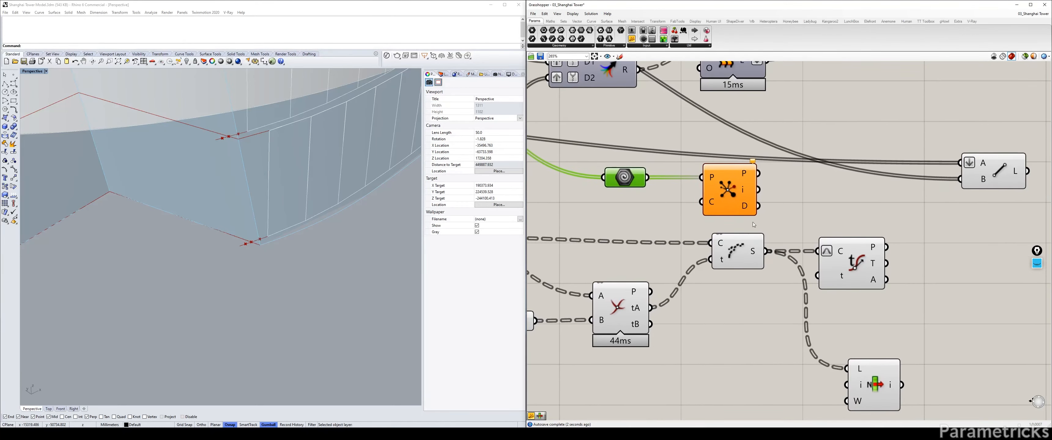
# Connect the Curve | Curve intersection points to Closest Point's C input and check those points in the model
pyautogui.moveTo(684, 269)
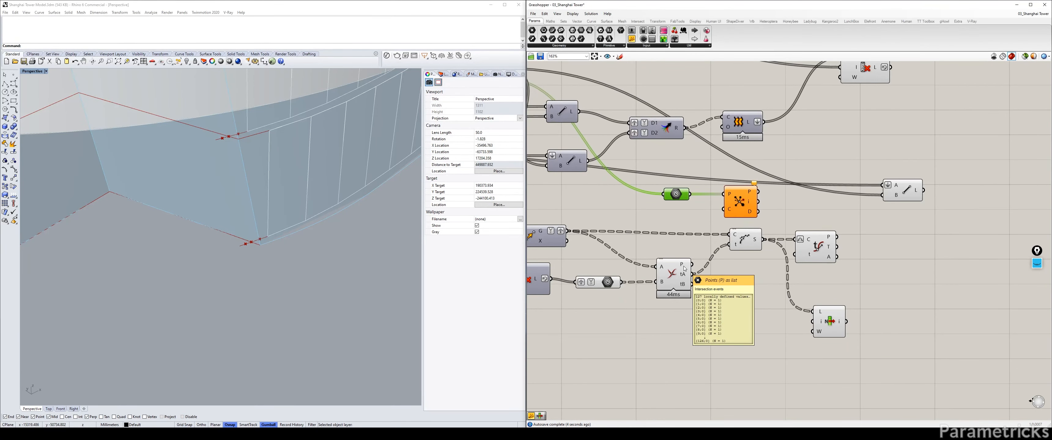
pyautogui.moveTo(691, 265); pyautogui.dragTo(723, 209)
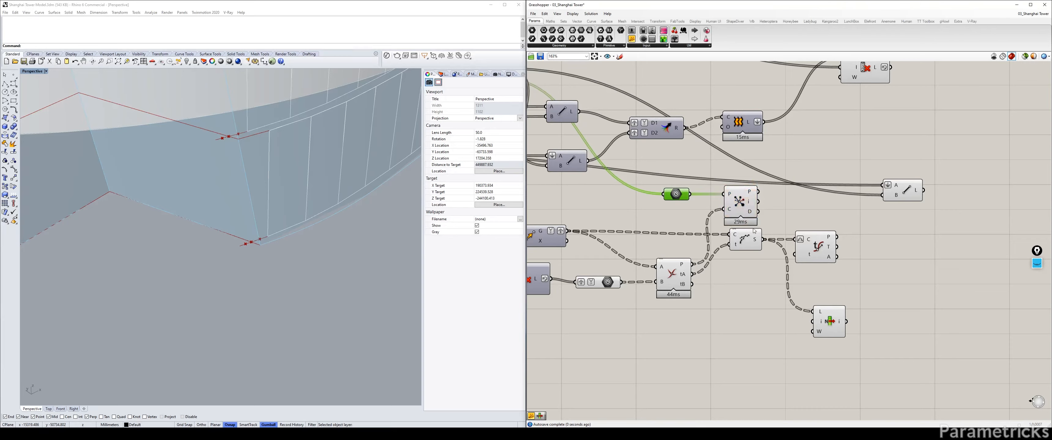
pyautogui.moveTo(883, 349); pyautogui.dragTo(826, 322, button='right')
pyautogui.moveTo(826, 322); pyautogui.dragTo(666, 190)
pyautogui.moveTo(762, 220)
pyautogui.mouseDown()
pyautogui.moveTo(780, 231)
pyautogui.moveTo(754, 225)
pyautogui.mouseUp()
pyautogui.click(738, 189)
pyautogui.scroll(2, 731, 187)
pyautogui.moveTo(730, 188)
pyautogui.mouseDown(button='right')
pyautogui.moveTo(678, 191)
pyautogui.moveTo(728, 179)
pyautogui.mouseUp(button='right')
pyautogui.click(704, 239)
pyautogui.click(600, 264)
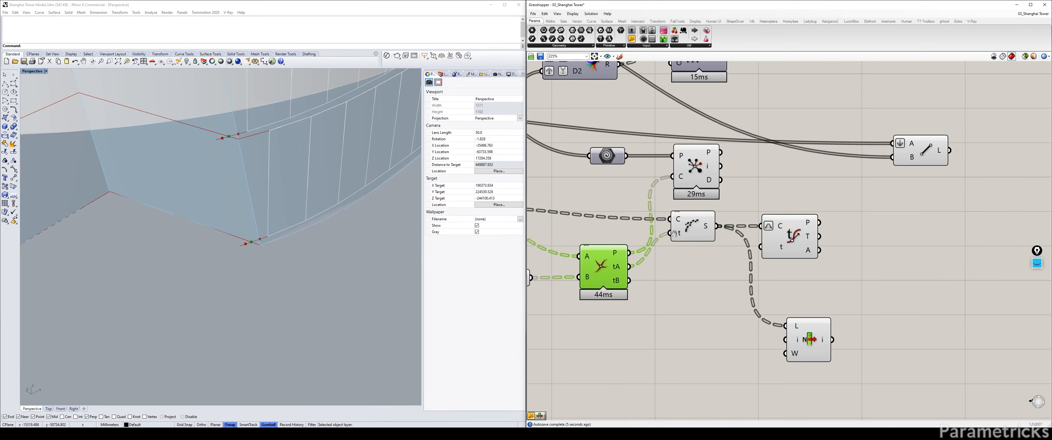
# Move Closest Point beyond Evaluate Curve and simplify Evaluate Curve's point output
pyautogui.moveTo(674, 233); pyautogui.dragTo(563, 239, button='right')
pyautogui.moveTo(560, 184); pyautogui.dragTo(760, 201)
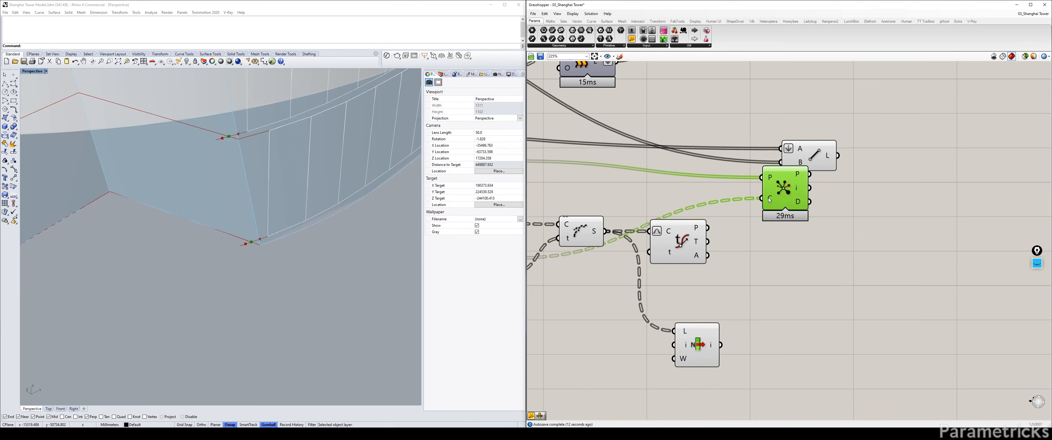
pyautogui.moveTo(770, 199)
pyautogui.moveTo(696, 229)
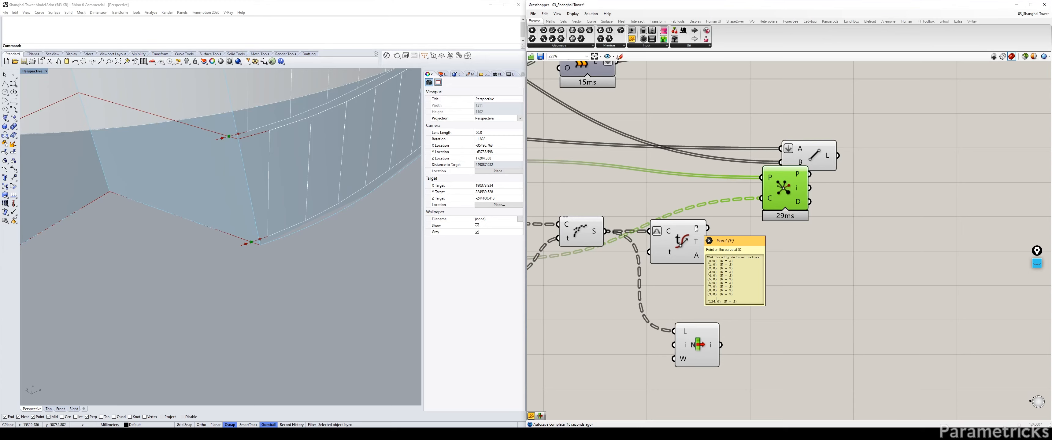
pyautogui.rightClick(696, 229)
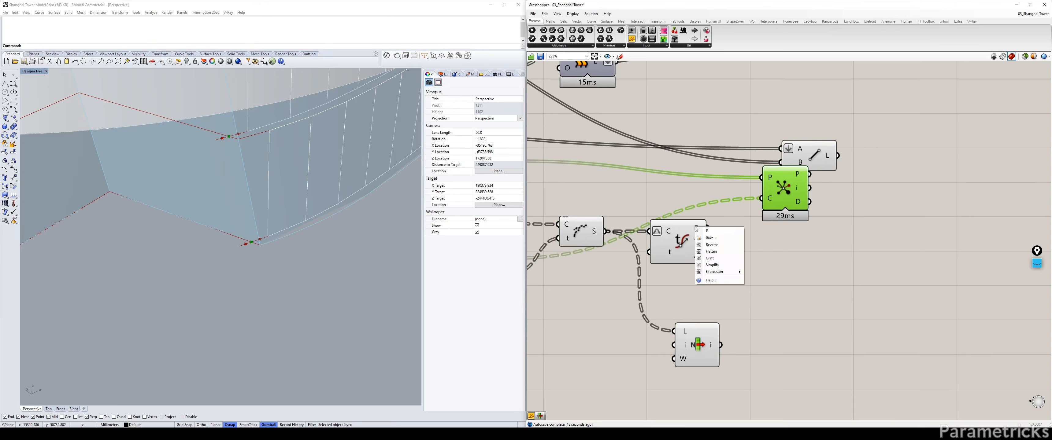
pyautogui.click(719, 265)
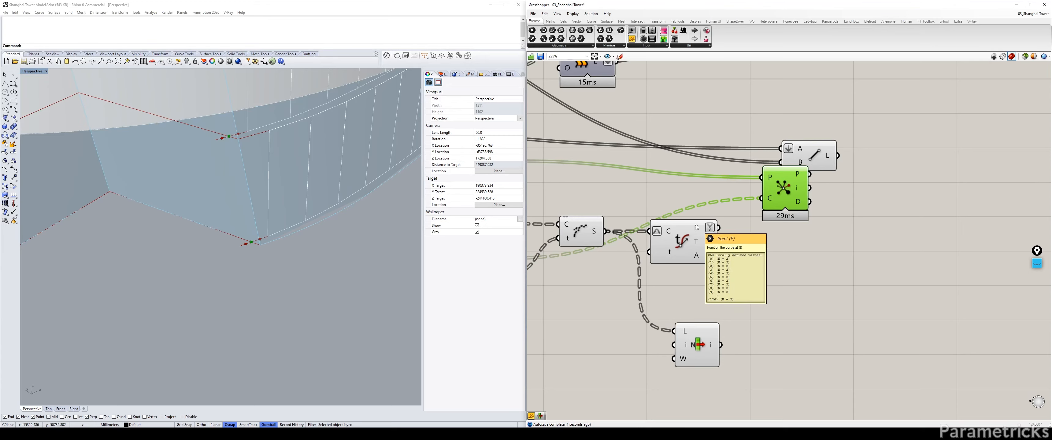
# Graft the End Points parameter that feeds Closest Point's P input
pyautogui.scroll(-2, 697, 227)
pyautogui.moveTo(696, 227); pyautogui.dragTo(836, 214, button='right')
pyautogui.click(694, 165)
pyautogui.rightClick(694, 165)
pyautogui.click(715, 226)
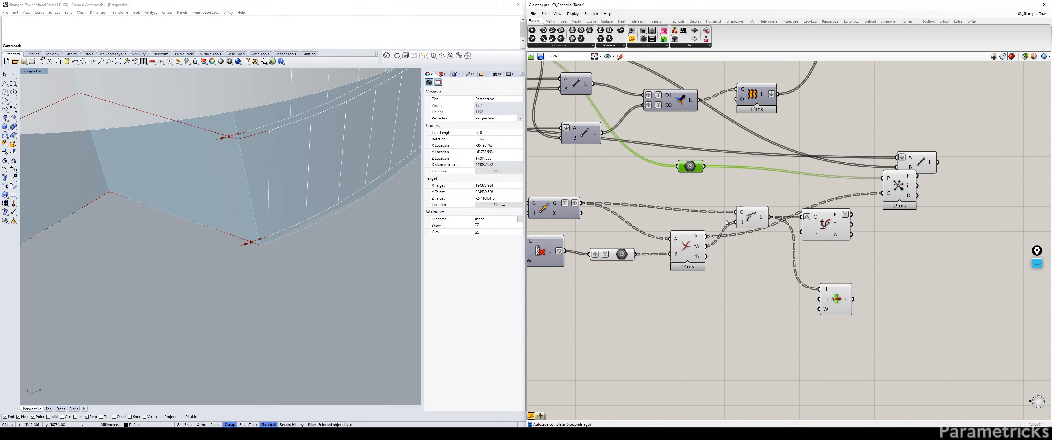
# Replace Closest Point's C input with Evaluate Curve's point output and move the nearby Line component clear of it
pyautogui.moveTo(878, 193); pyautogui.dragTo(812, 176, button='right')
pyautogui.scroll(2, 642, 192)
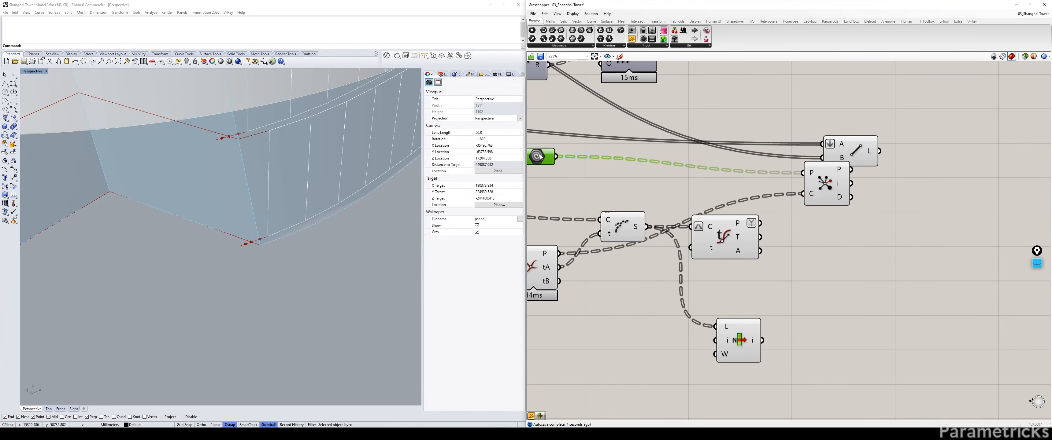
pyautogui.moveTo(762, 229); pyautogui.dragTo(634, 250, button='right')
pyautogui.moveTo(633, 244); pyautogui.dragTo(671, 215)
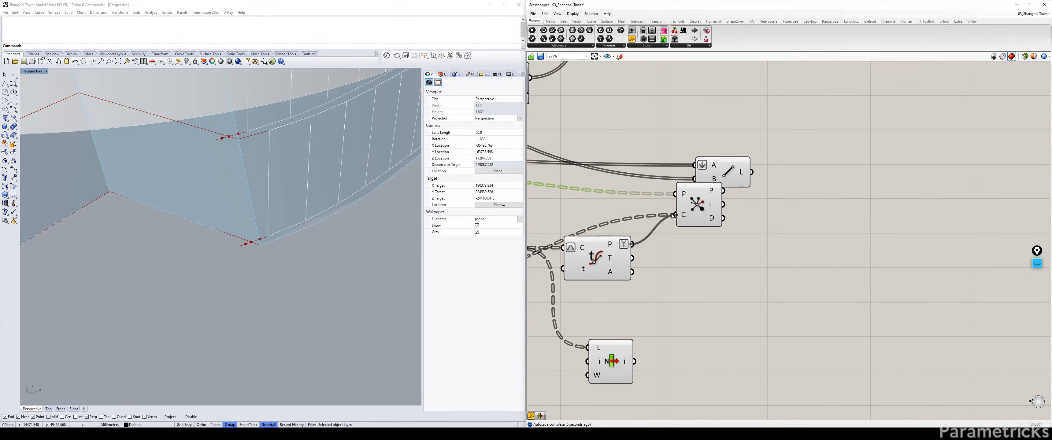
pyautogui.moveTo(729, 176); pyautogui.dragTo(706, 143)
# Add a List Item component beside Closest Point
pyautogui.doubleClick(789, 180)
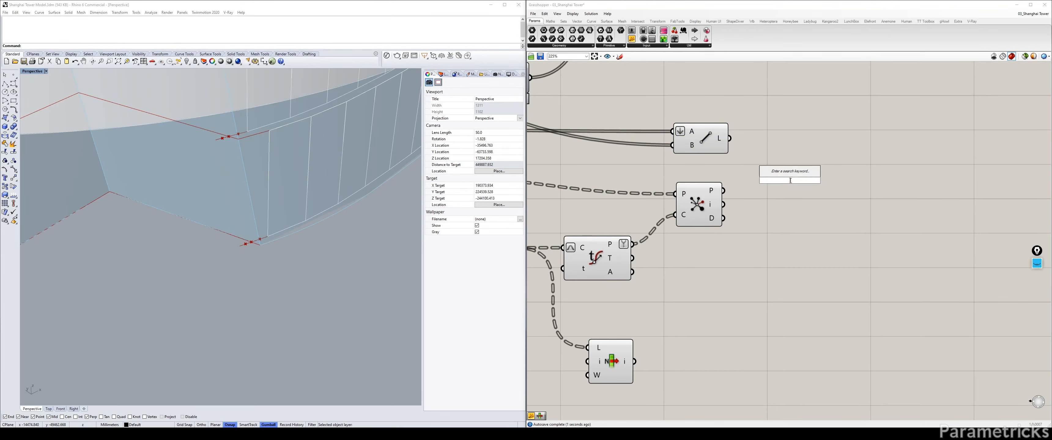
pyautogui.write('list')
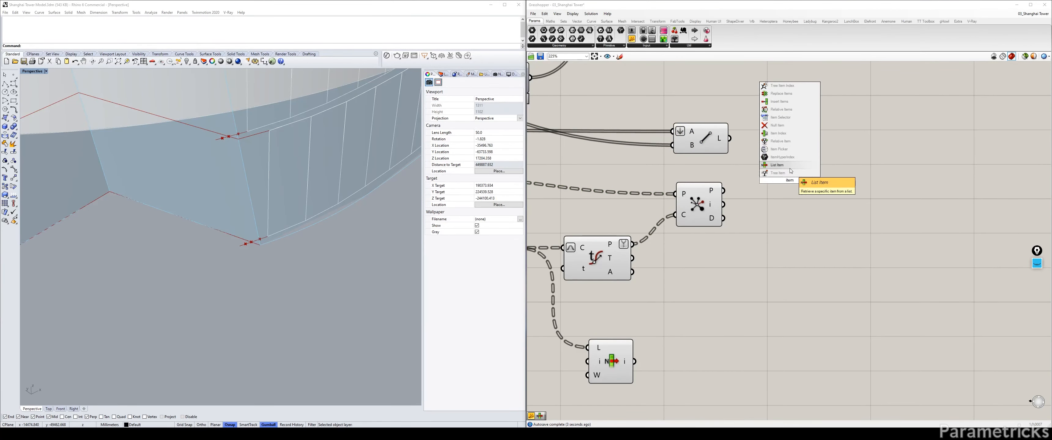
pyautogui.click(792, 173)
# Examine Closest Point's index output in a temporary panel and delete the panel
pyautogui.doubleClick(760, 224)
pyautogui.write('//')
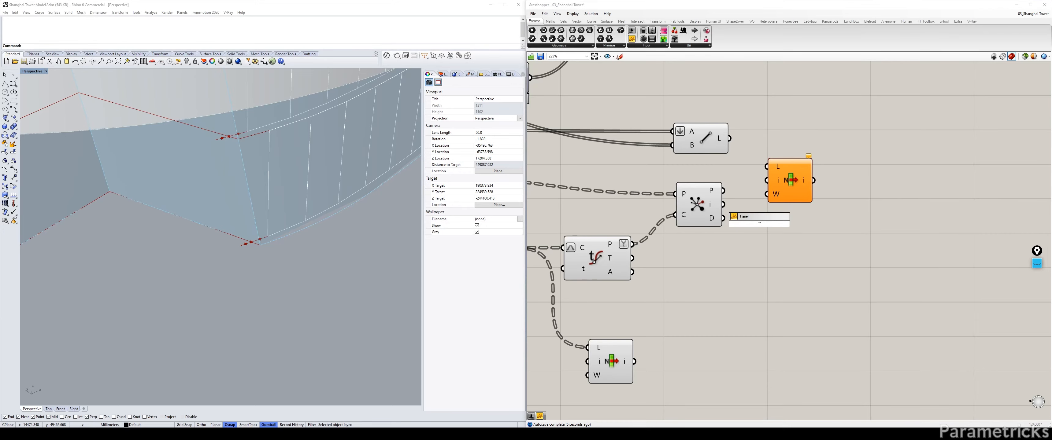
pyautogui.press('Return')
pyautogui.moveTo(760, 223); pyautogui.dragTo(855, 232)
pyautogui.moveTo(715, 200); pyautogui.dragTo(686, 192, button='right')
pyautogui.scroll(2, 674, 194)
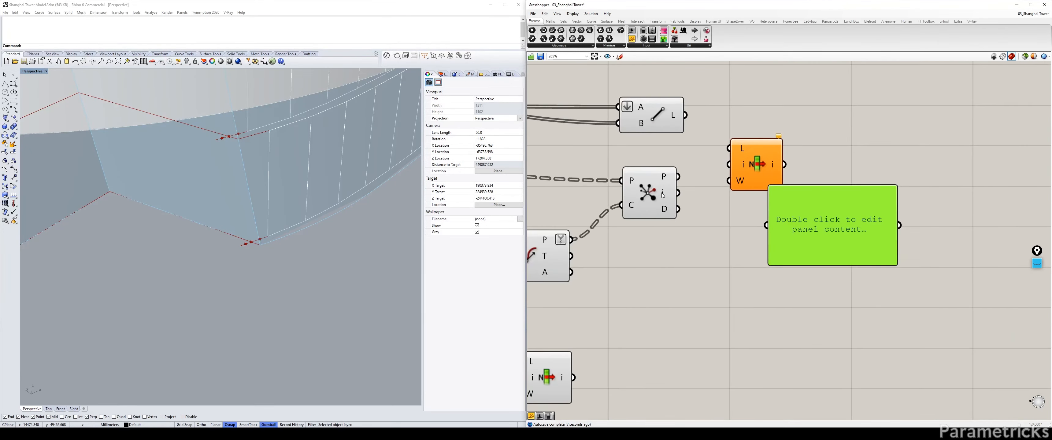
pyautogui.moveTo(665, 195)
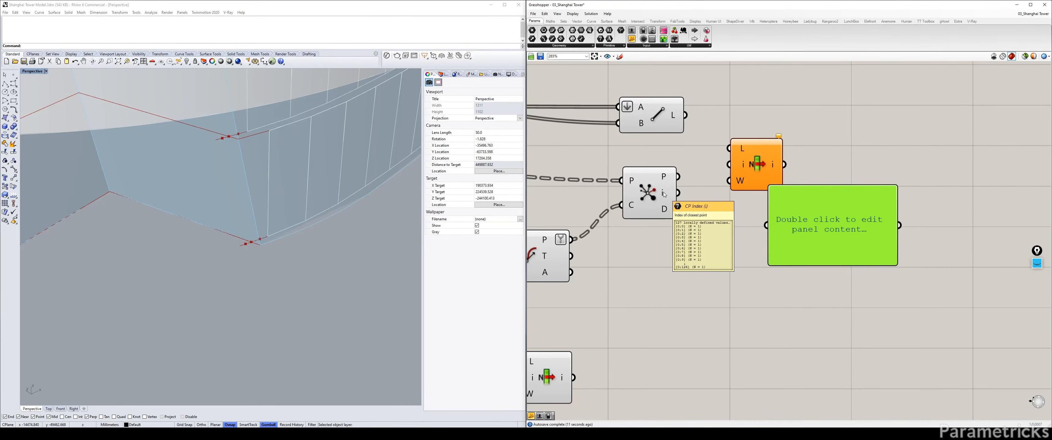
pyautogui.moveTo(678, 193); pyautogui.dragTo(766, 225)
pyautogui.moveTo(852, 240); pyautogui.dragTo(766, 182, button='right')
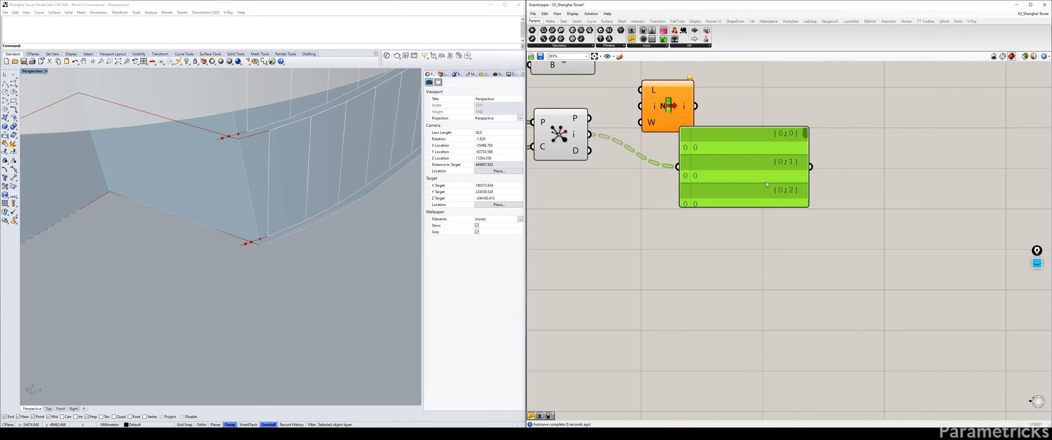
pyautogui.scroll(-4, 766, 182)
pyautogui.moveTo(791, 203); pyautogui.dragTo(796, 289)
pyautogui.moveTo(795, 150); pyautogui.dragTo(797, 176)
pyautogui.press('Delete')
# Move the List Item holding the shattered segments beside Closest Point and connect the closest-point index to its i input
pyautogui.moveTo(692, 211); pyautogui.dragTo(758, 247, button='right')
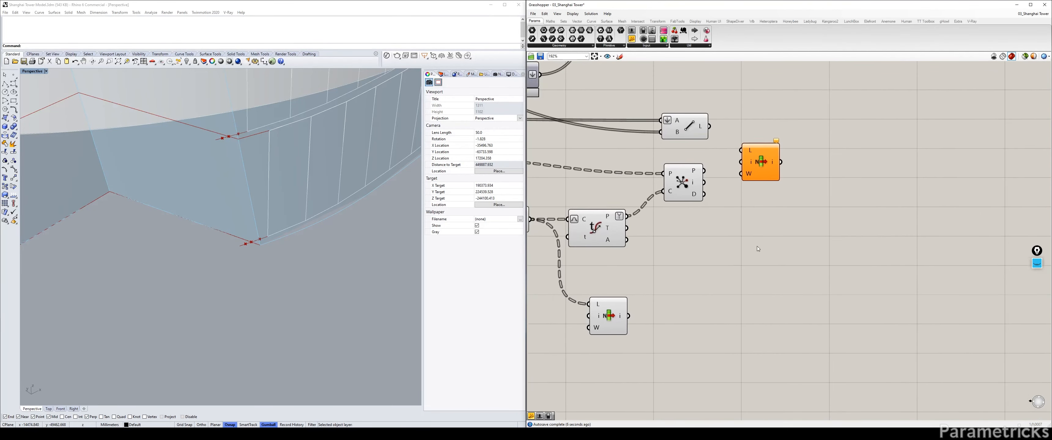
pyautogui.moveTo(609, 313); pyautogui.dragTo(718, 244)
pyautogui.moveTo(754, 176); pyautogui.dragTo(772, 170)
pyautogui.moveTo(704, 183); pyautogui.dragTo(745, 211)
pyautogui.moveTo(678, 196); pyautogui.dragTo(675, 192)
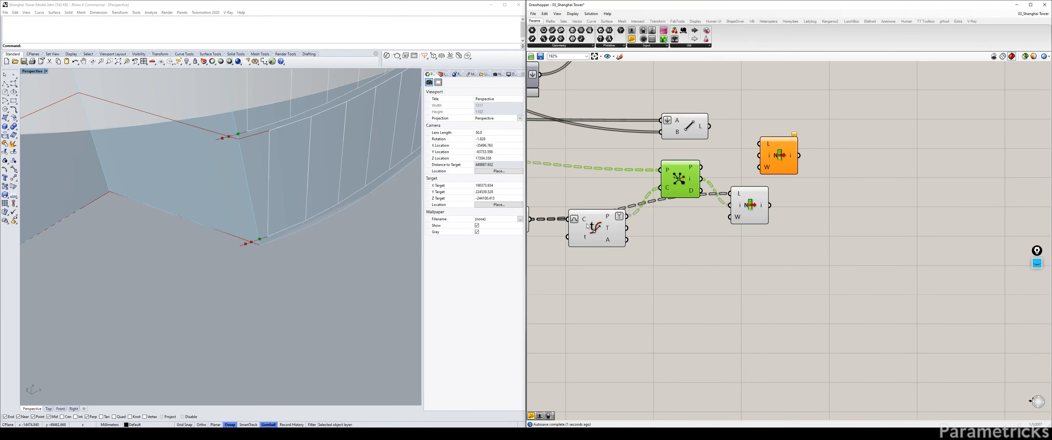
# Reposition Evaluate Curve and Closest Point so they line up between Shatter and List Item
pyautogui.moveTo(588, 226); pyautogui.dragTo(684, 219, button='right')
pyautogui.moveTo(685, 220); pyautogui.dragTo(669, 244)
pyautogui.moveTo(770, 180); pyautogui.dragTo(742, 214)
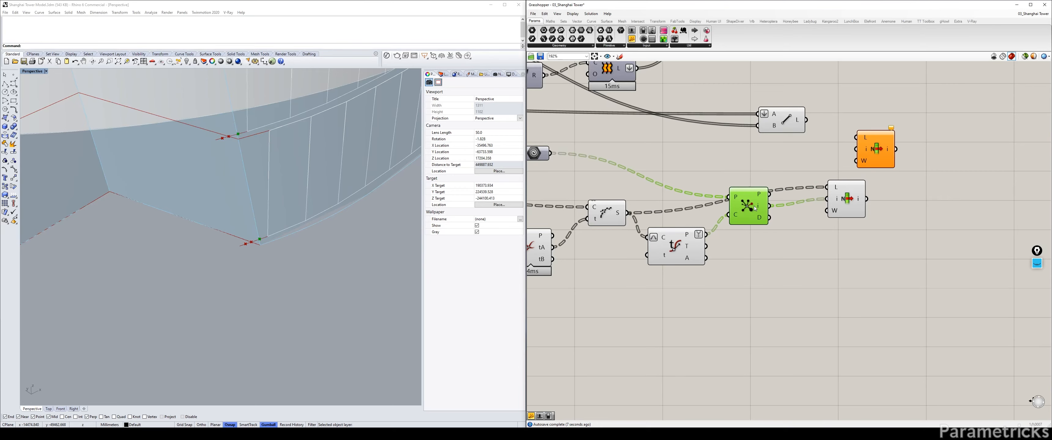
pyautogui.moveTo(755, 210); pyautogui.dragTo(758, 203)
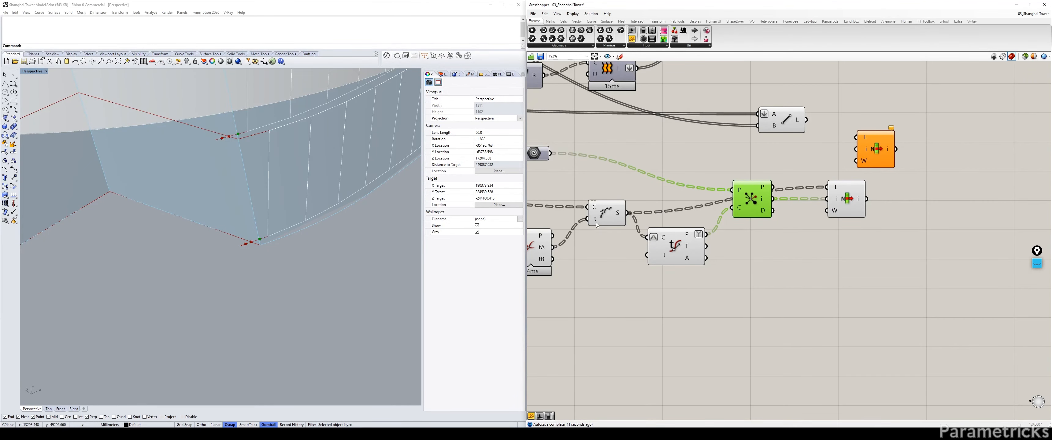
# Turn off the preview of the Curve | Curve intersection, Shatter, Evaluate Curve and the curve parameter feeding the intersection
pyautogui.moveTo(691, 288); pyautogui.dragTo(769, 254, button='right')
pyautogui.moveTo(784, 284); pyautogui.dragTo(627, 171)
pyautogui.middleClick(626, 167)
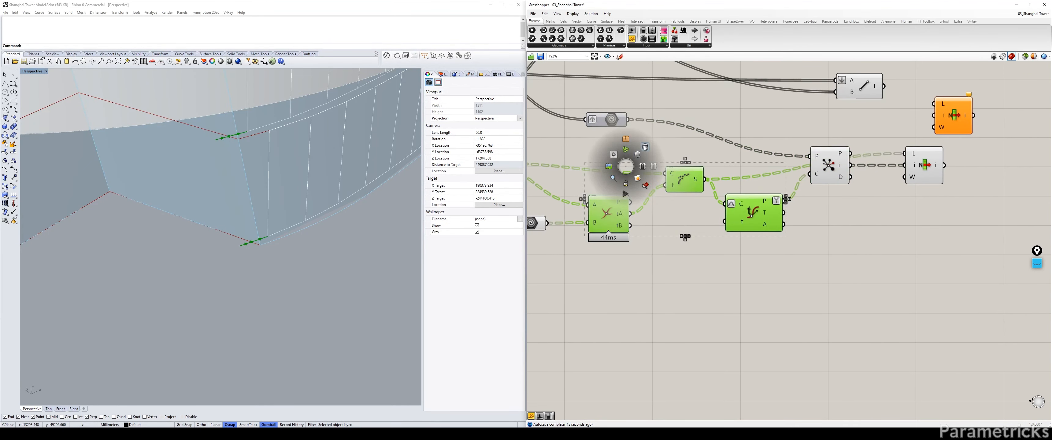
pyautogui.click(637, 154)
pyautogui.moveTo(552, 214); pyautogui.dragTo(643, 237, button='right')
pyautogui.click(625, 243)
pyautogui.middleClick(625, 243)
pyautogui.click(637, 230)
pyautogui.moveTo(903, 245); pyautogui.dragTo(700, 270, button='right')
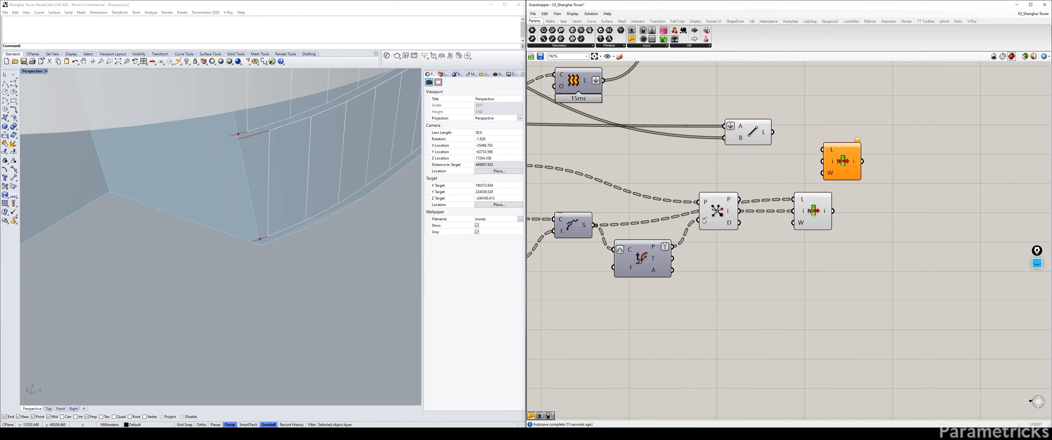
# Turn off the preview of Closest Point and the End Points parameter
pyautogui.click(724, 208)
pyautogui.hotkey('ctrl', 'q')
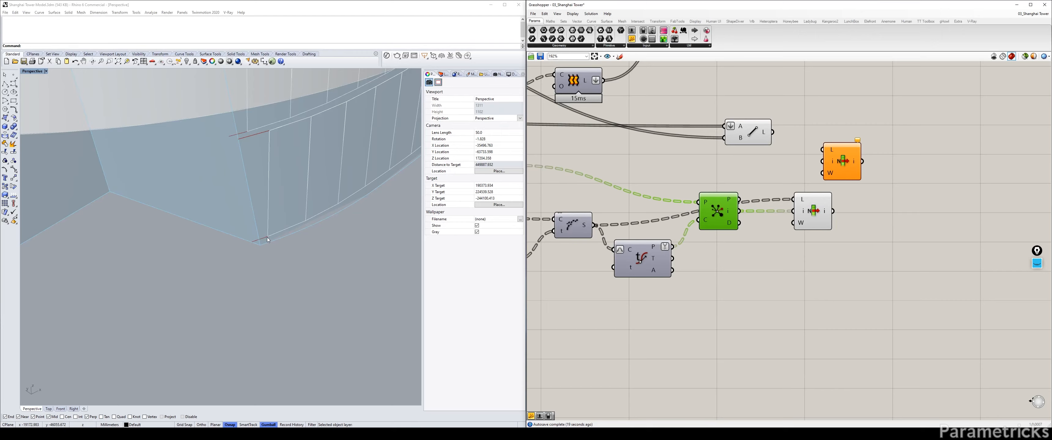
pyautogui.moveTo(642, 211); pyautogui.dragTo(738, 216, button='right')
pyautogui.click(623, 187)
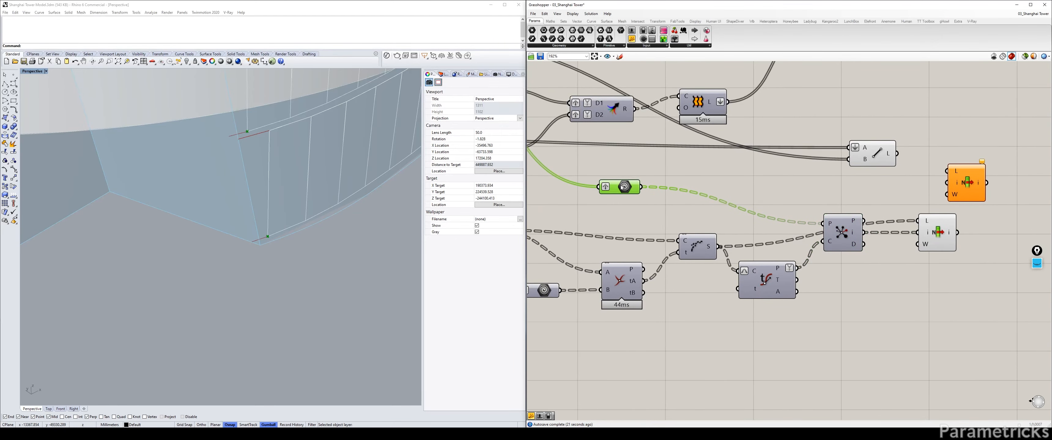
pyautogui.hotkey('ctrl', 'q')
# Select the List Item fed by Closest Point and check its chosen segments in the model
pyautogui.scroll(-3, 753, 199)
pyautogui.moveTo(854, 200); pyautogui.dragTo(676, 189, button='right')
pyautogui.scroll(2, 677, 189)
pyautogui.click(684, 214)
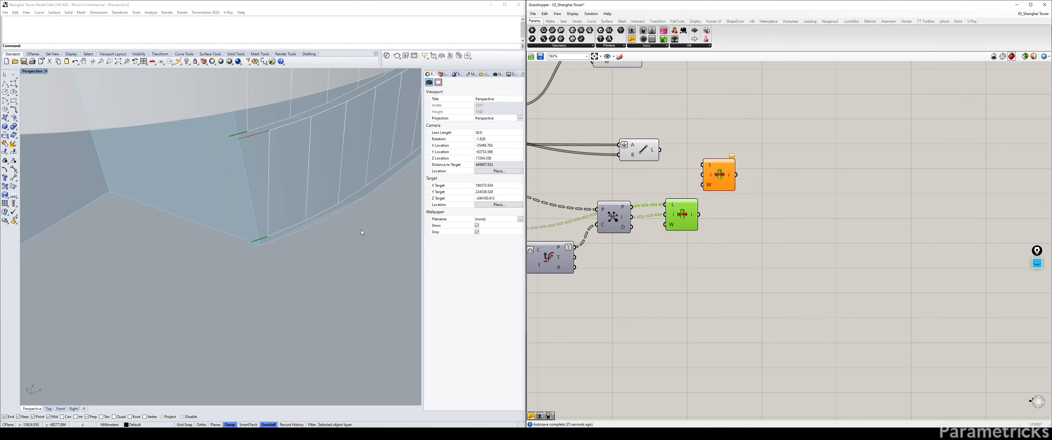
pyautogui.scroll(-2, 691, 218)
# Move the Line component that feeds Move into line with its neighbouring components
pyautogui.moveTo(680, 238); pyautogui.dragTo(806, 211, button='right')
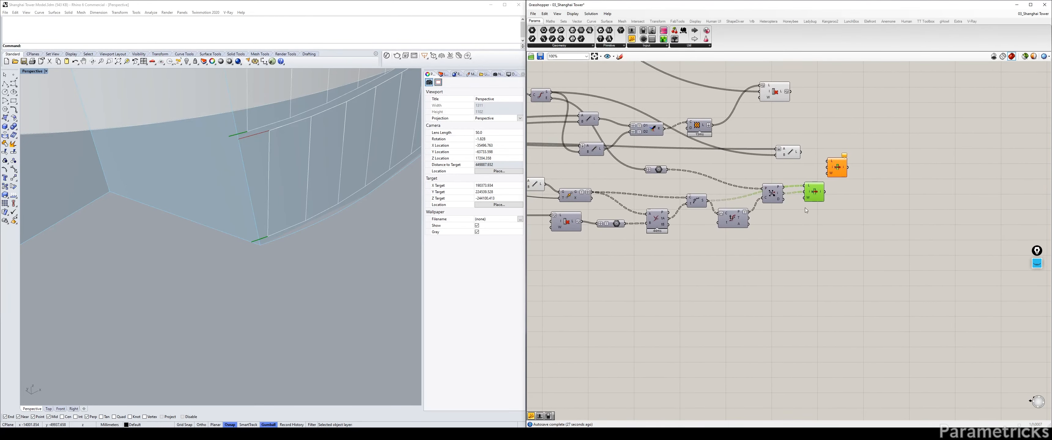
pyautogui.moveTo(575, 207); pyautogui.dragTo(669, 196, button='right')
pyautogui.scroll(1, 670, 197)
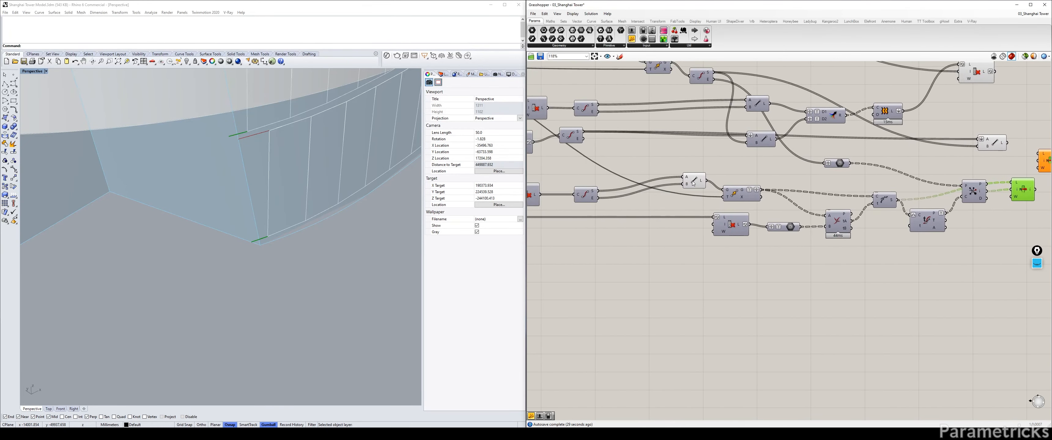
pyautogui.click(670, 190)
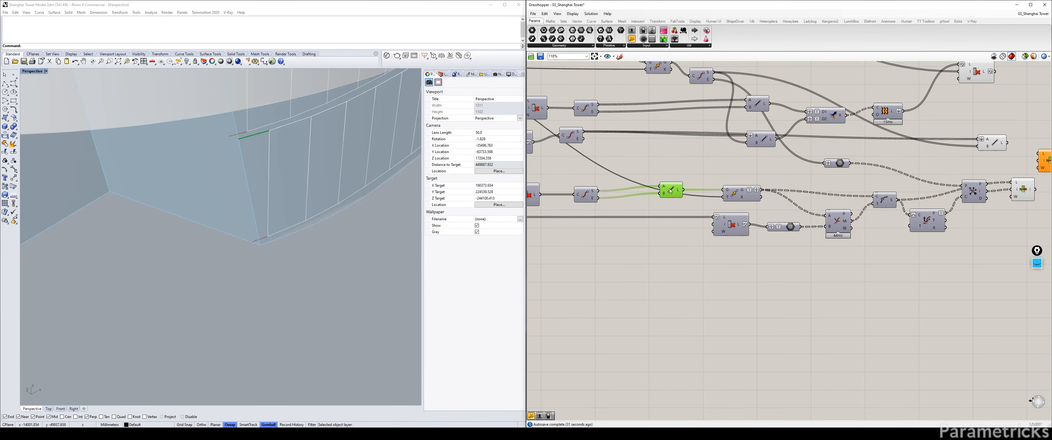
pyautogui.scroll(-1, 670, 191)
pyautogui.moveTo(670, 191)
pyautogui.mouseDown()
pyautogui.moveTo(671, 173)
pyautogui.moveTo(668, 195)
pyautogui.mouseUp()
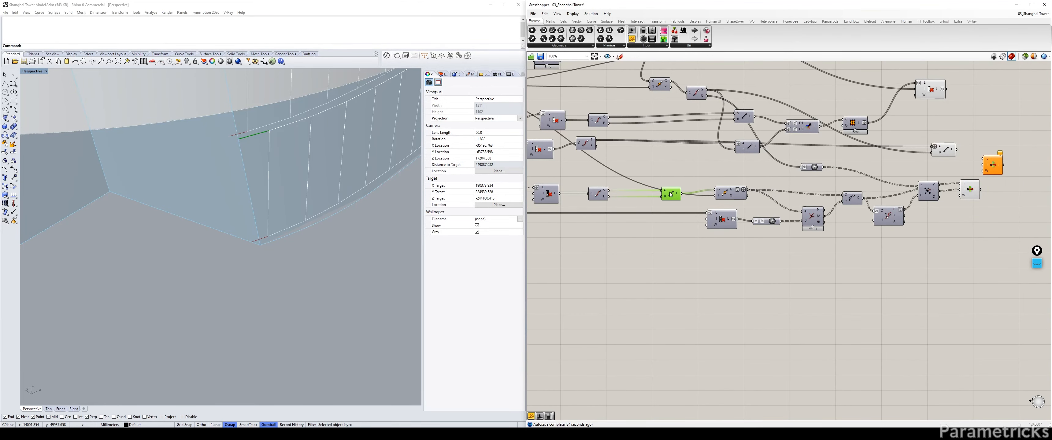
# Check the selected List Item segments in the model and move the unconnected List Item farther away
pyautogui.moveTo(720, 188); pyautogui.dragTo(564, 203, button='right')
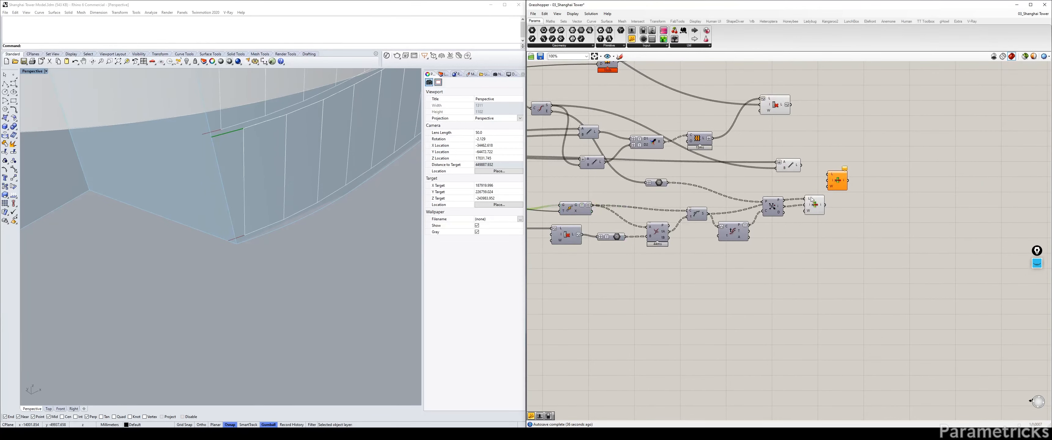
pyautogui.click(817, 208)
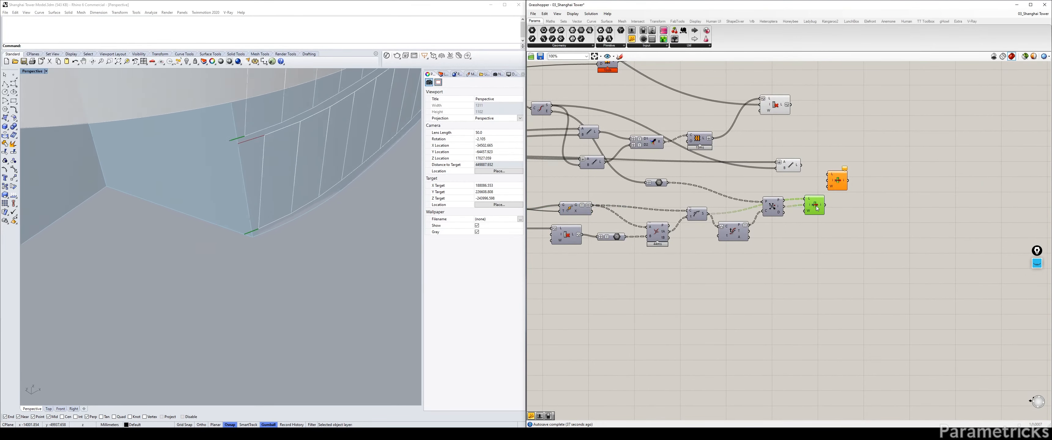
pyautogui.moveTo(838, 184); pyautogui.dragTo(909, 171)
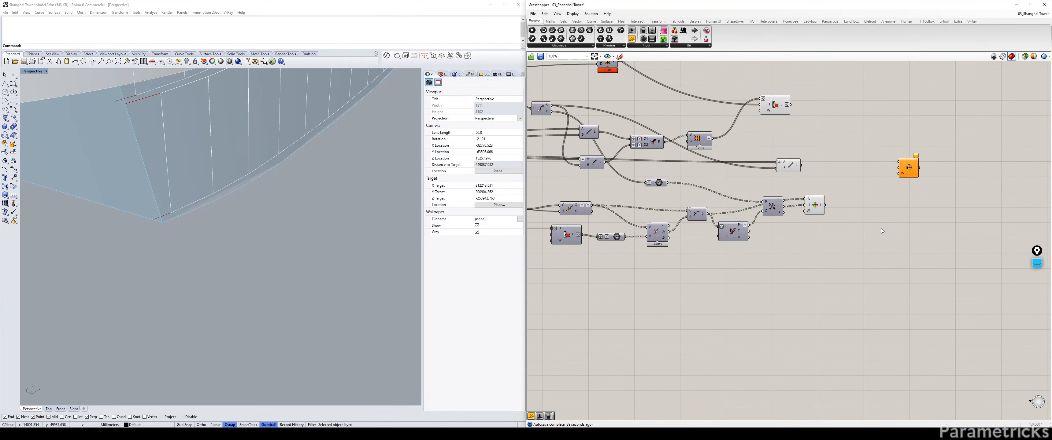
# Examine the connected List Item's output in a temporary panel and delete the panel
pyautogui.doubleClick(882, 228)
pyautogui.write('"')
pyautogui.press('Return')
pyautogui.scroll(2, 875, 221)
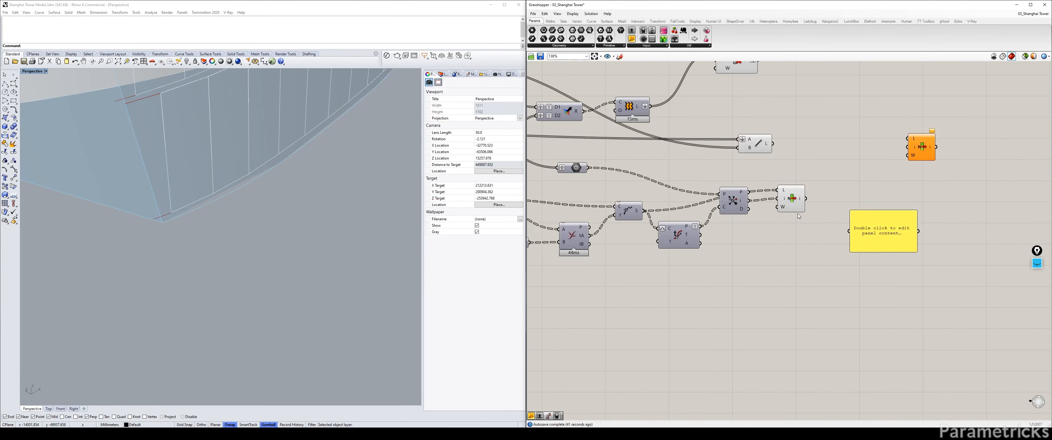
pyautogui.moveTo(805, 199); pyautogui.dragTo(884, 289)
pyautogui.click(903, 224)
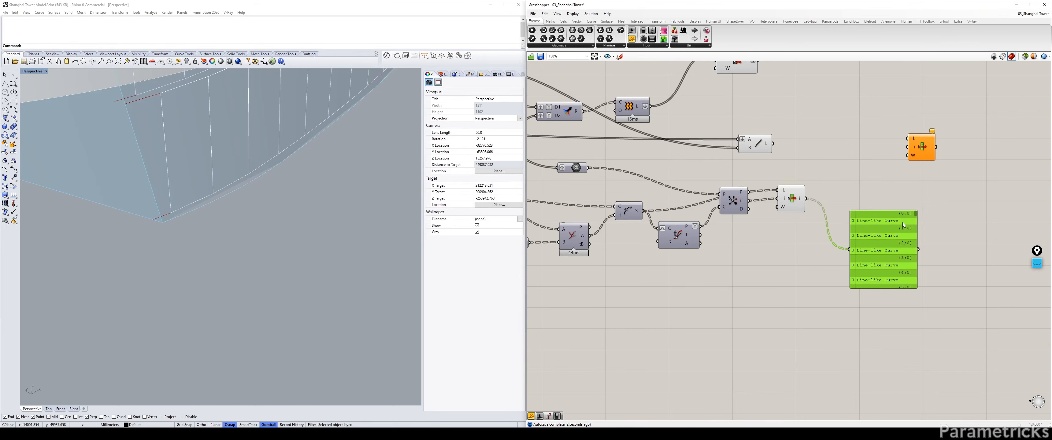
pyautogui.press('Delete')
# Check the moved lines in the model and shift the Line component feeding Move slightly upward
pyautogui.moveTo(638, 229); pyautogui.dragTo(791, 224, button='right')
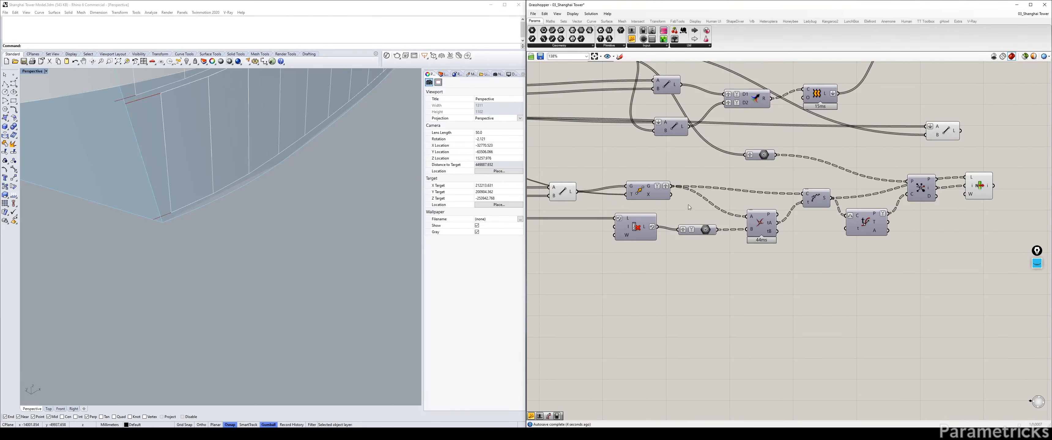
pyautogui.moveTo(642, 218); pyautogui.dragTo(660, 239, button='right')
pyautogui.click(659, 212)
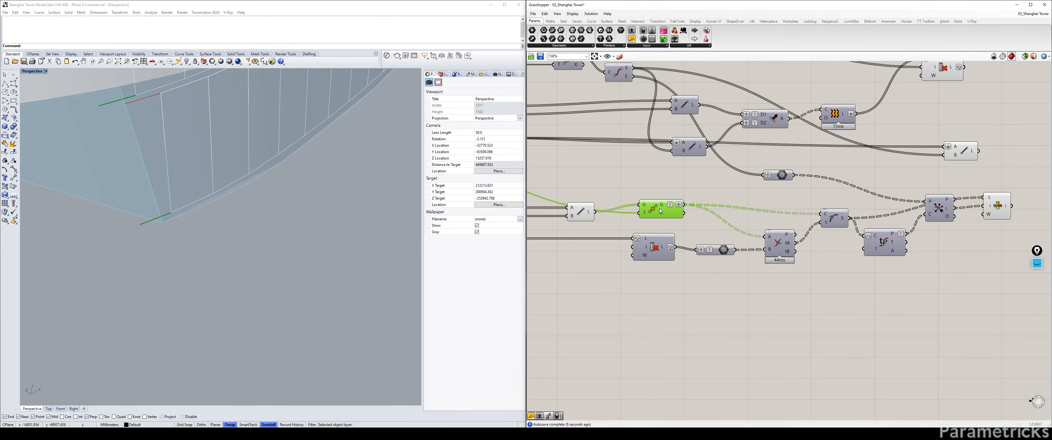
pyautogui.click(581, 208)
pyautogui.click(596, 179)
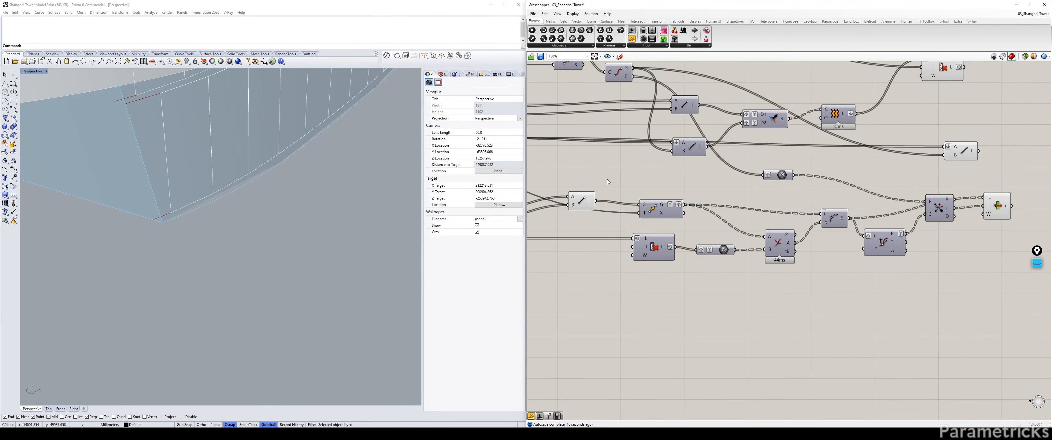
# Select the Line component above Closest Point and check its lines in the model
pyautogui.scroll(-2, 637, 180)
pyautogui.moveTo(677, 182); pyautogui.dragTo(590, 186, button='right')
pyautogui.click(784, 171)
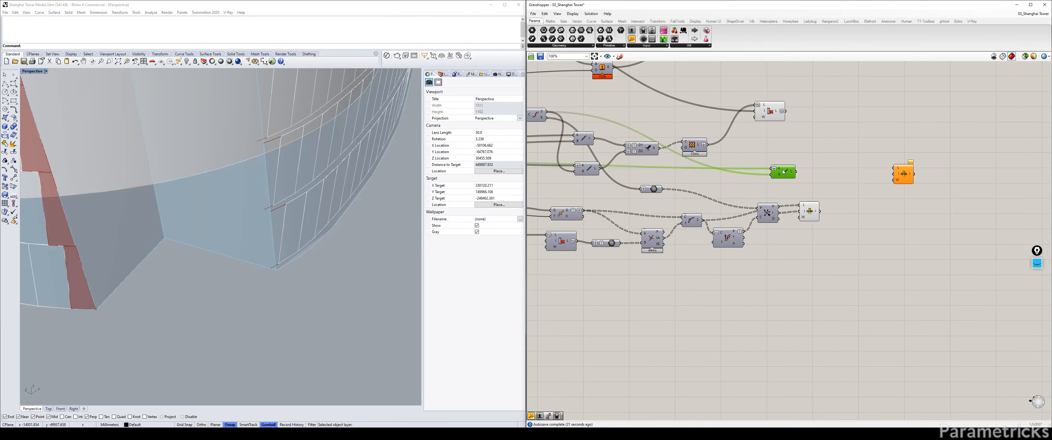
# Delete the Line component above Closest Point and check the connected List Item and the lower Line component in the model
pyautogui.moveTo(784, 172)
pyautogui.mouseDown()
pyautogui.moveTo(698, 171)
pyautogui.moveTo(789, 169)
pyautogui.mouseUp()
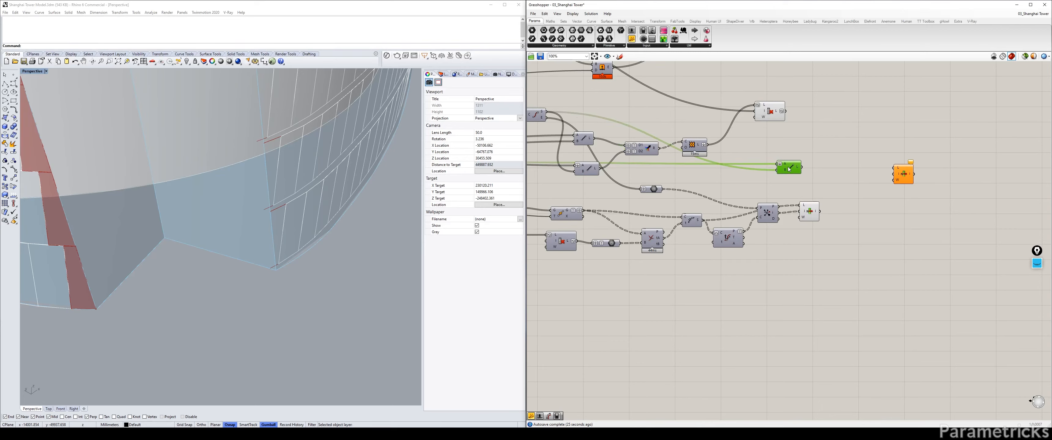
pyautogui.press('Delete')
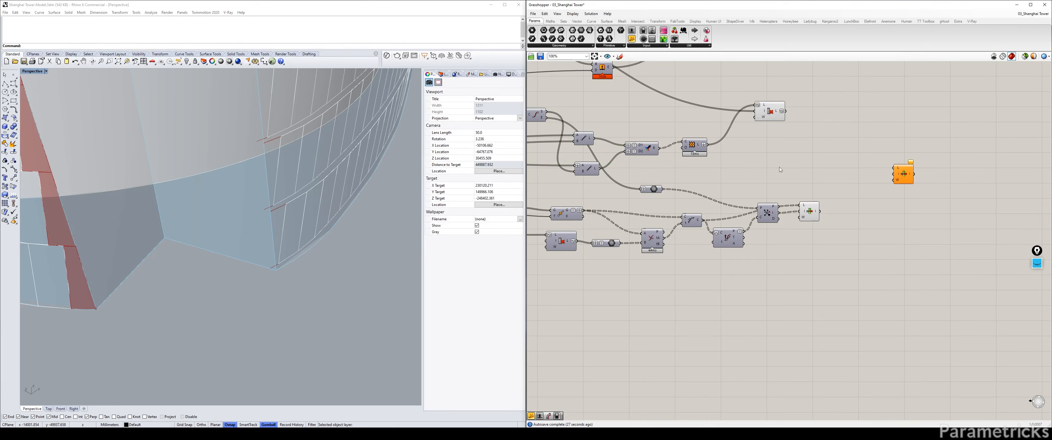
pyautogui.moveTo(719, 186); pyautogui.dragTo(767, 148, button='right')
pyautogui.click(858, 173)
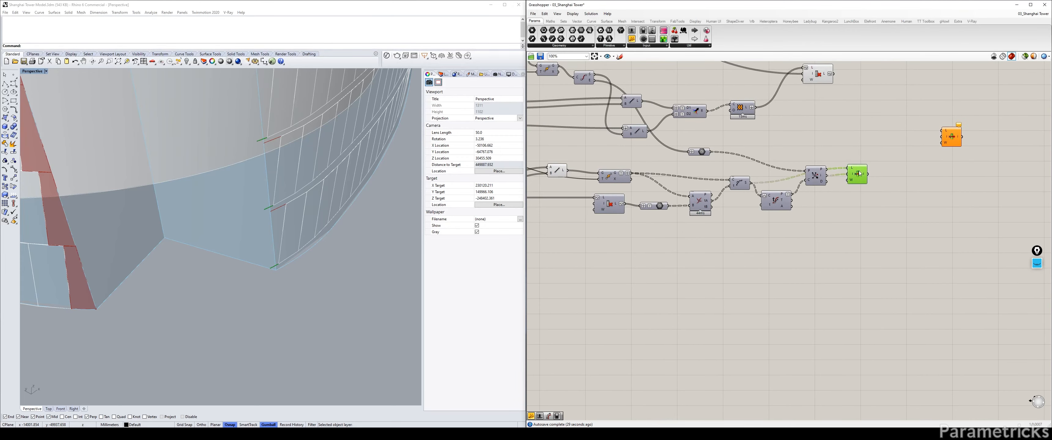
pyautogui.click(556, 171)
pyautogui.moveTo(563, 172)
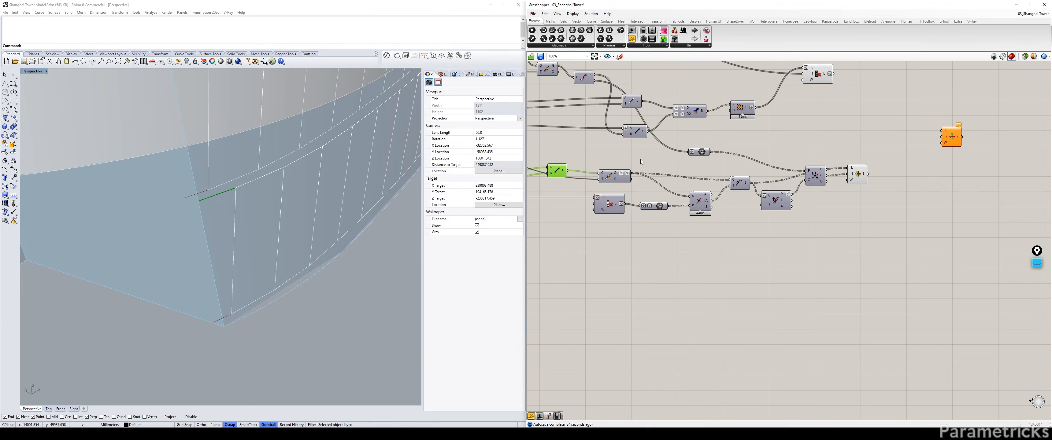
pyautogui.doubleClick(852, 234)
pyautogui.write('mergher')
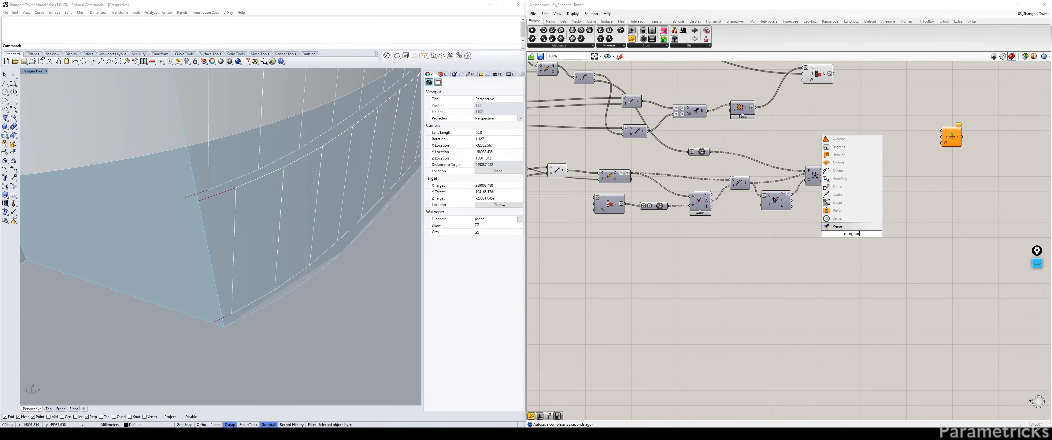
pyautogui.press('Escape')
# Duplicate the existing Merge component and place the copy beyond the connected List Item
pyautogui.moveTo(828, 118); pyautogui.dragTo(803, 170, button='right')
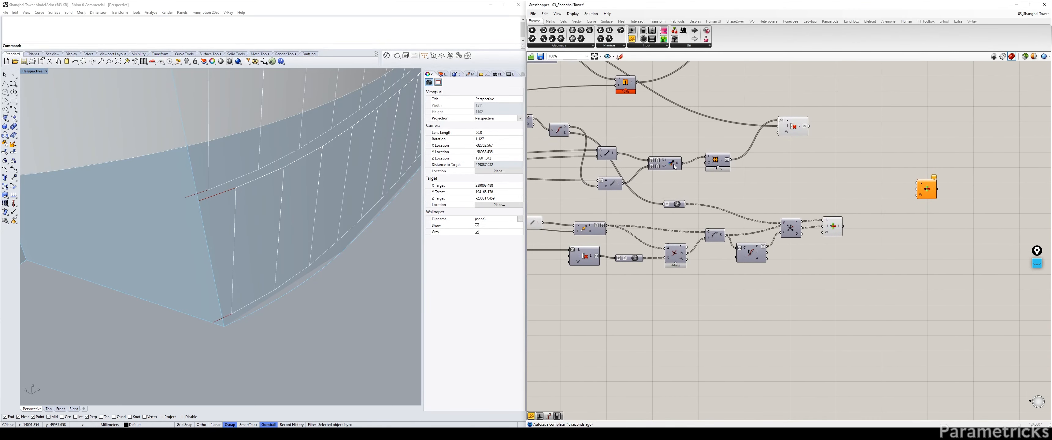
pyautogui.keyDown('alt'); pyautogui.moveTo(671, 164); pyautogui.dragTo(897, 215); pyautogui.keyUp('alt')
pyautogui.scroll(3, 898, 215)
pyautogui.moveTo(816, 196); pyautogui.dragTo(831, 188, button='right')
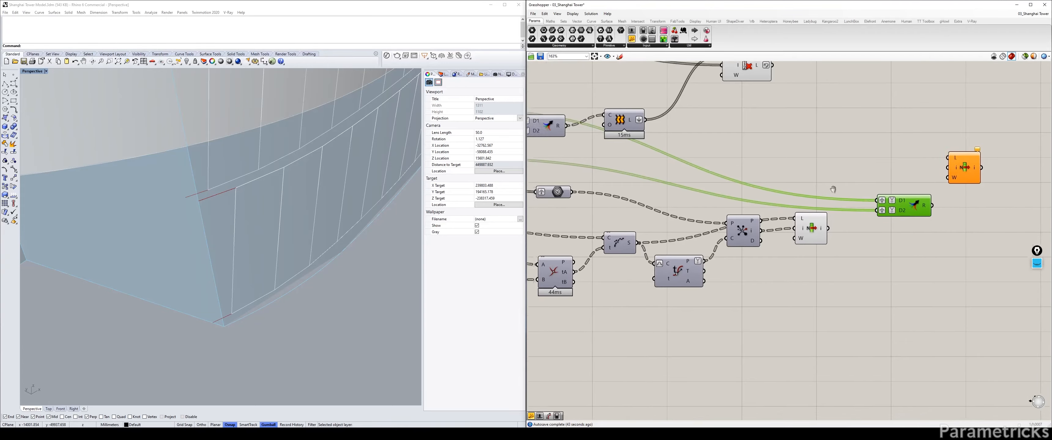
# Connect the lower Line output to D1 and the List Item output to D2 of the copied Merge, hiding both source previews
pyautogui.scroll(-2, 831, 188)
pyautogui.moveTo(673, 190); pyautogui.dragTo(801, 155, button='right')
pyautogui.moveTo(601, 190); pyautogui.dragTo(587, 212, button='right')
pyautogui.moveTo(587, 201); pyautogui.dragTo(979, 192)
pyautogui.click(577, 204)
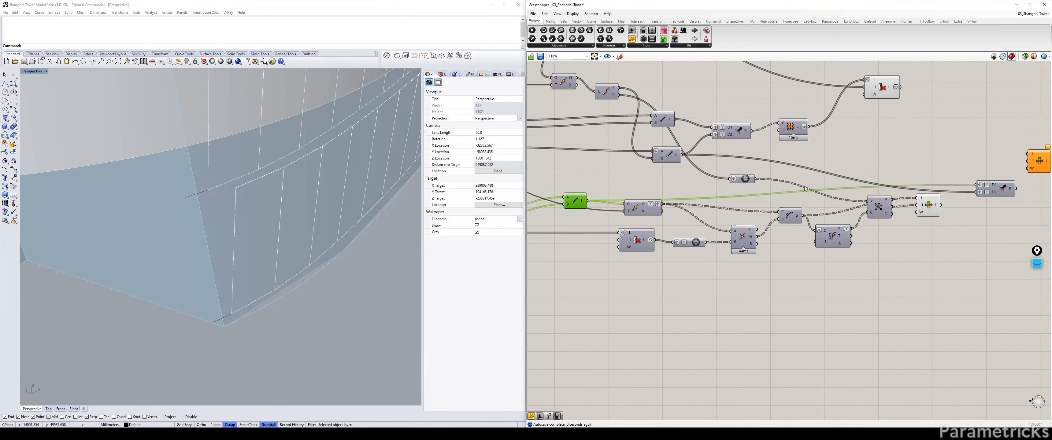
pyautogui.moveTo(925, 190); pyautogui.dragTo(737, 216, button='right')
pyautogui.scroll(2, 737, 216)
pyautogui.moveTo(759, 238); pyautogui.dragTo(807, 220)
pyautogui.click(748, 239)
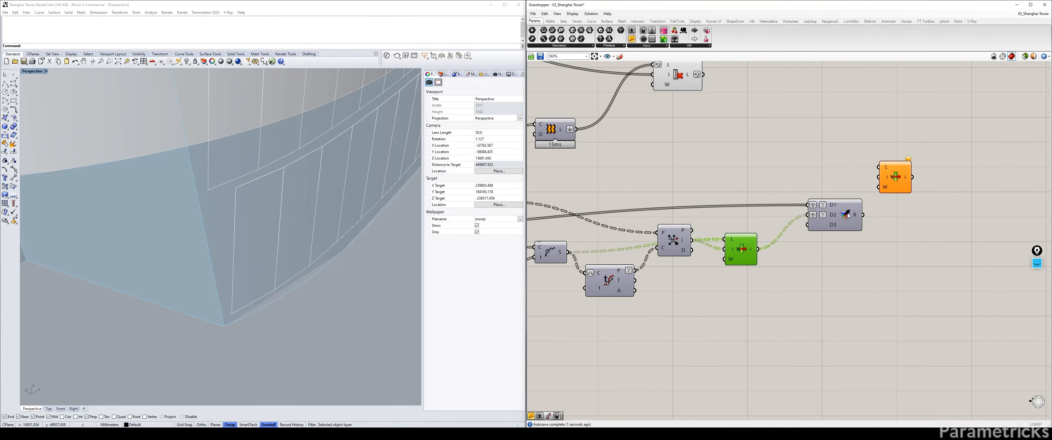
# Remove the unused D3 input from the copied Merge and delete the unconnected List Item
pyautogui.click(849, 214)
pyautogui.scroll(2, 834, 235)
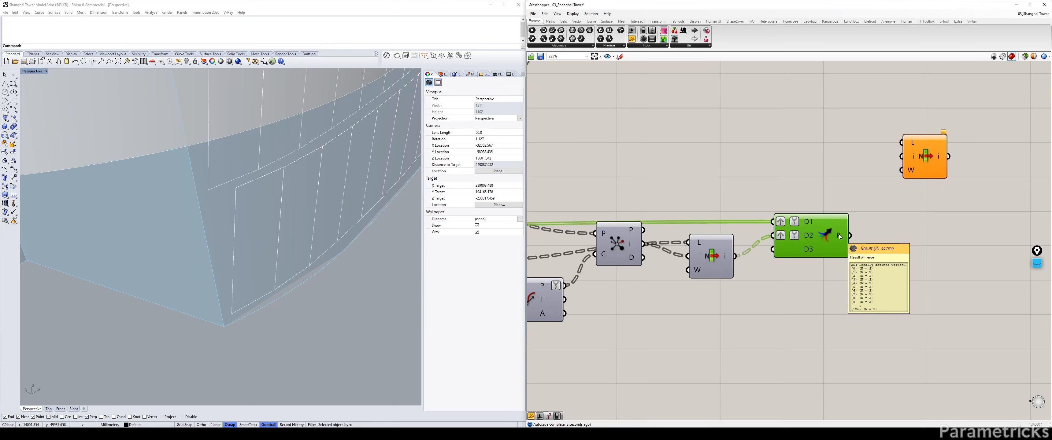
pyautogui.moveTo(838, 235); pyautogui.dragTo(650, 235, button='right')
pyautogui.scroll(3, 648, 245)
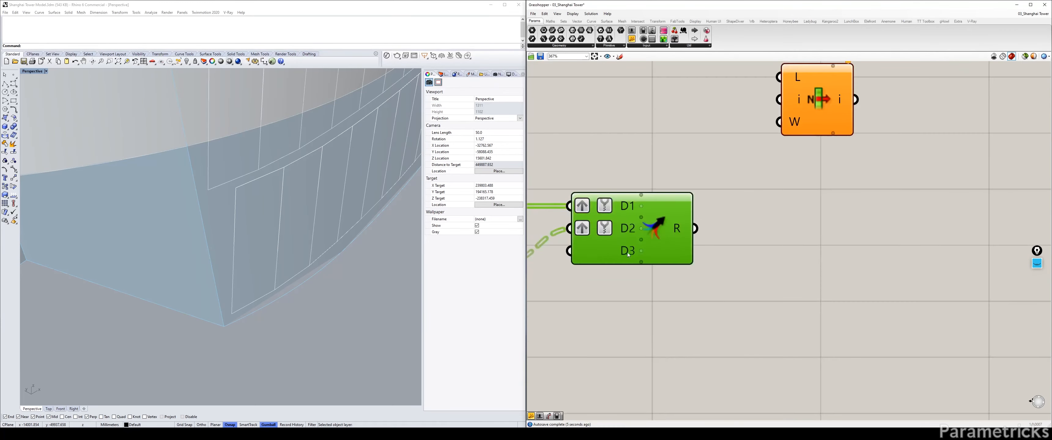
pyautogui.click(642, 252)
pyautogui.scroll(-3, 647, 246)
pyautogui.click(746, 160)
pyautogui.press('Delete')
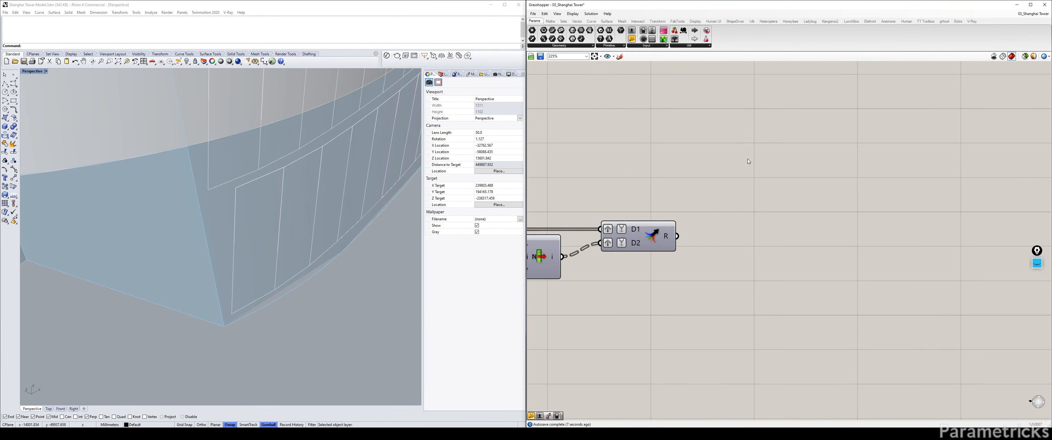
# Duplicate the Loft component beyond the copied Merge and loft the merged lines, shifting the Cull Index component aside
pyautogui.scroll(-4, 741, 151)
pyautogui.moveTo(646, 97); pyautogui.dragTo(658, 164, button='right')
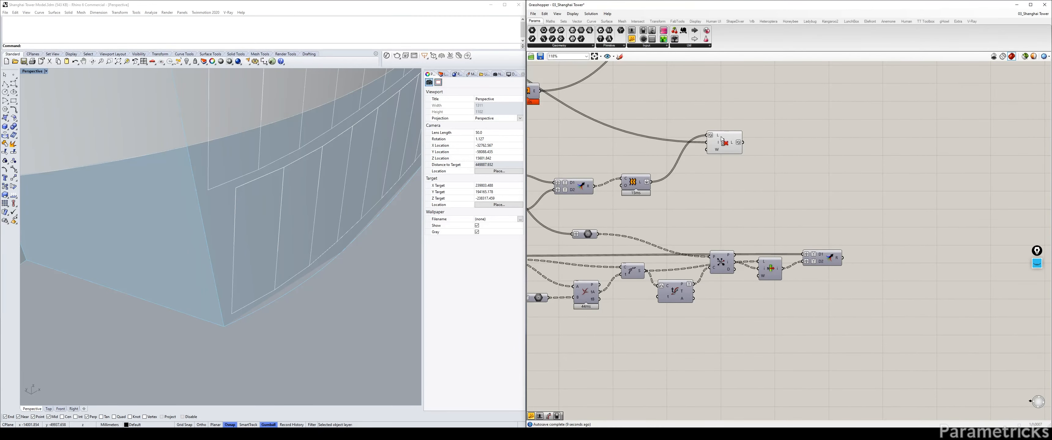
pyautogui.moveTo(722, 140); pyautogui.dragTo(754, 128)
pyautogui.keyDown('alt'); pyautogui.moveTo(642, 186); pyautogui.dragTo(922, 247); pyautogui.keyUp('alt')
pyautogui.moveTo(843, 258); pyautogui.dragTo(877, 262)
pyautogui.click(876, 214)
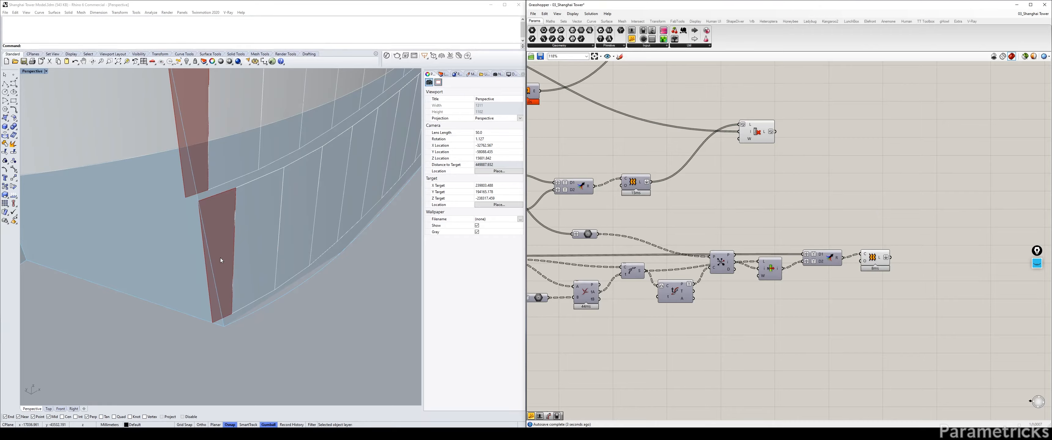
# Examine the lofted closing panels along both edges of the tower's notch, from the base to the top
pyautogui.scroll(-12, 234, 321)
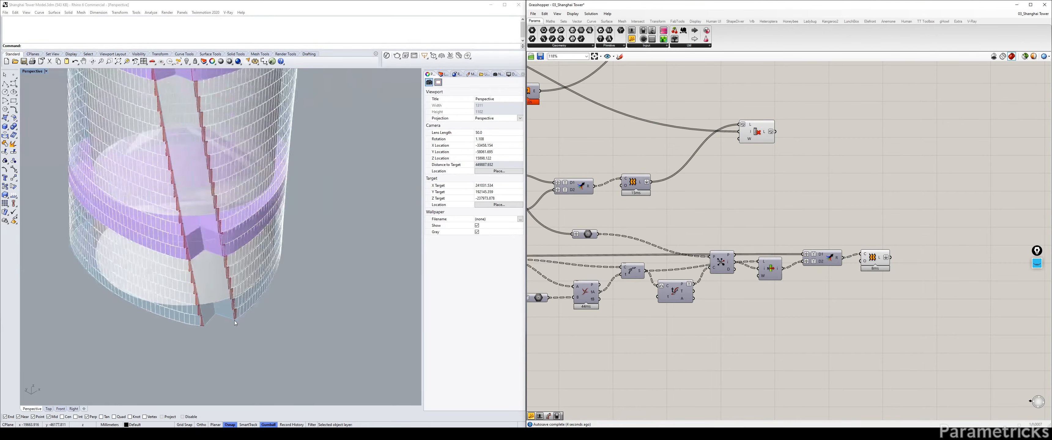
pyautogui.scroll(15, 236, 321)
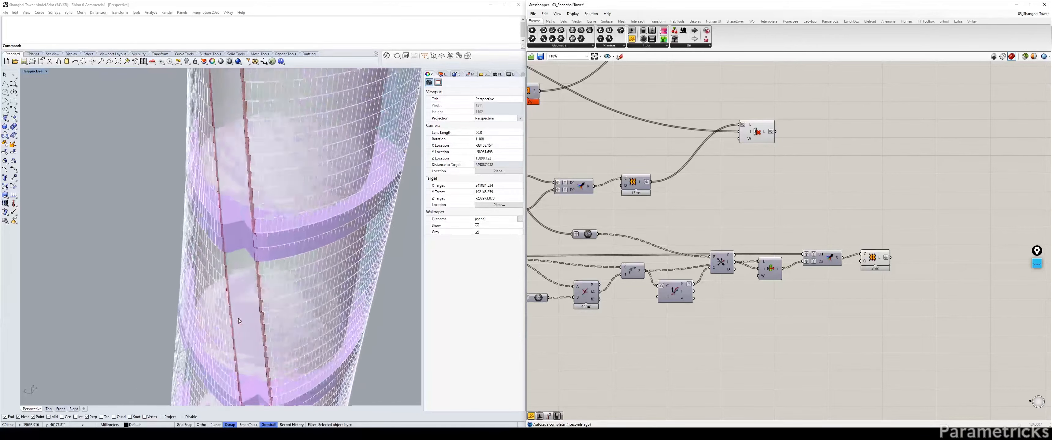
pyautogui.scroll(-3, 238, 319)
pyautogui.moveTo(239, 319); pyautogui.dragTo(294, 157, button='right')
pyautogui.scroll(-5, 277, 167)
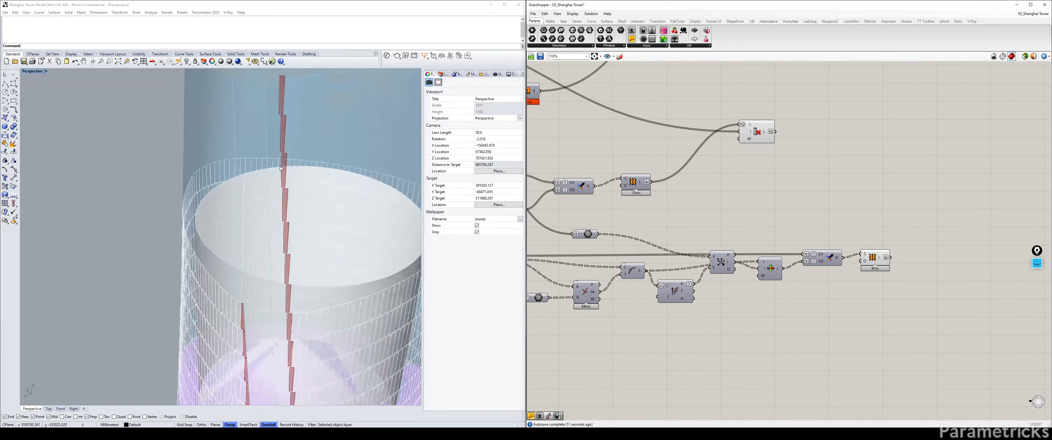
pyautogui.scroll(3, 295, 180)
pyautogui.moveTo(295, 189); pyautogui.dragTo(297, 183, button='right')
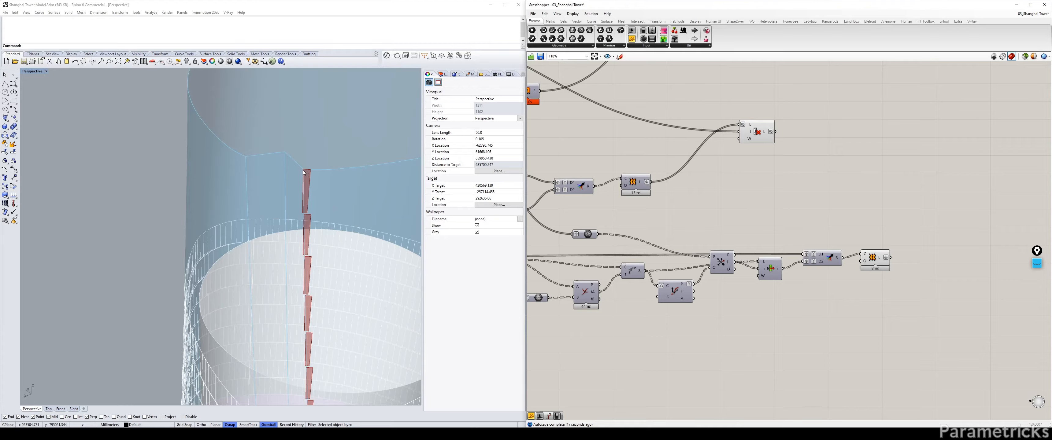
pyautogui.moveTo(303, 170); pyautogui.dragTo(303, 163, button='right')
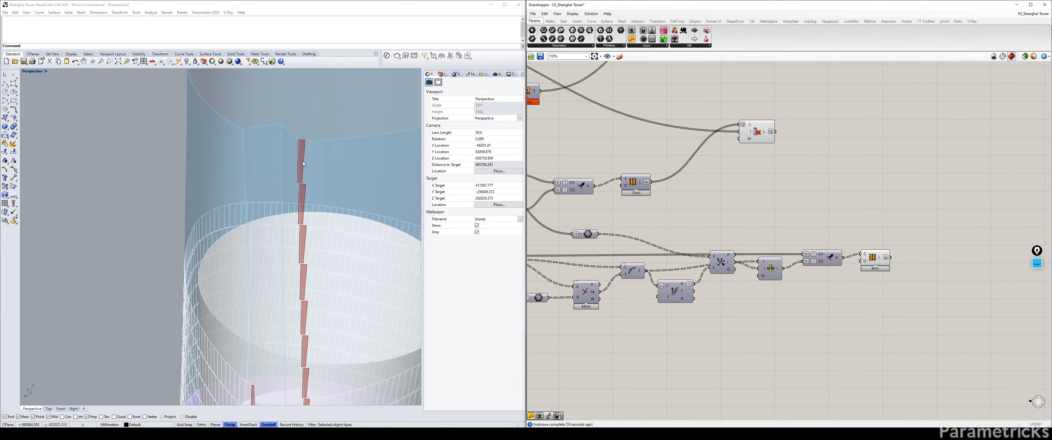
pyautogui.scroll(-4, 303, 161)
pyautogui.scroll(-5, 303, 161)
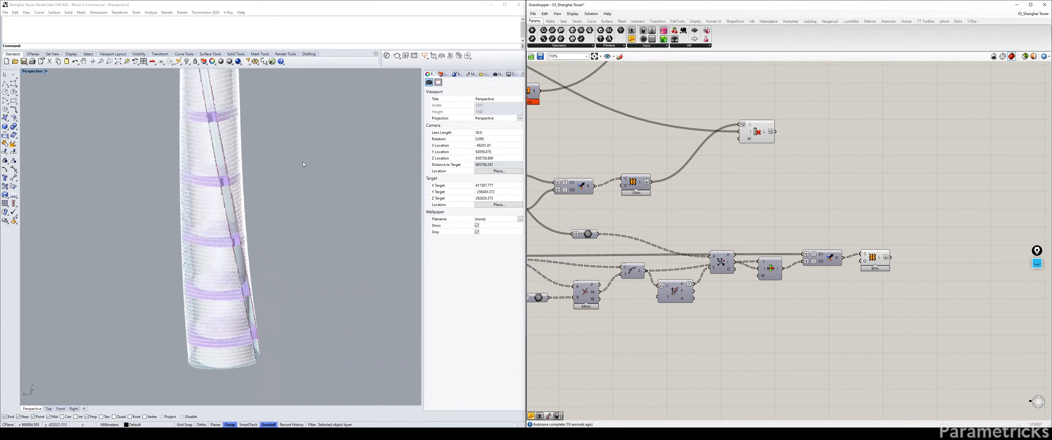
pyautogui.scroll(8, 303, 162)
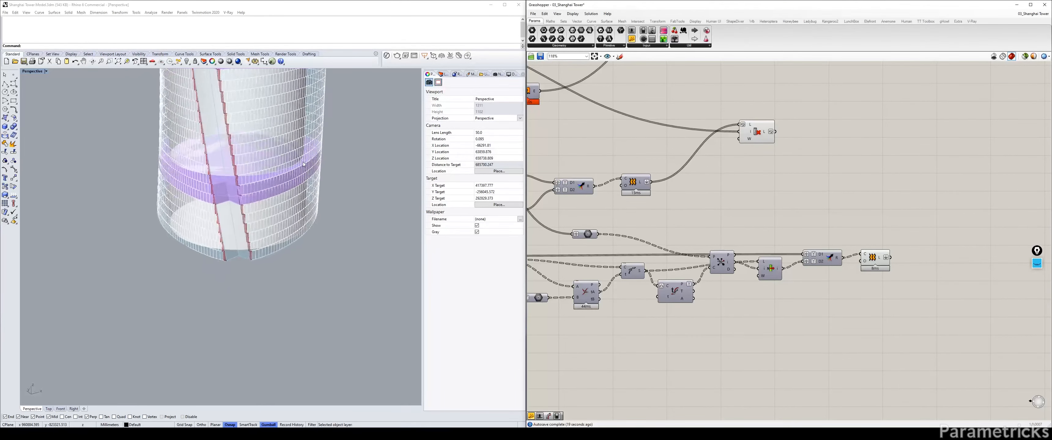
pyautogui.scroll(8, 304, 164)
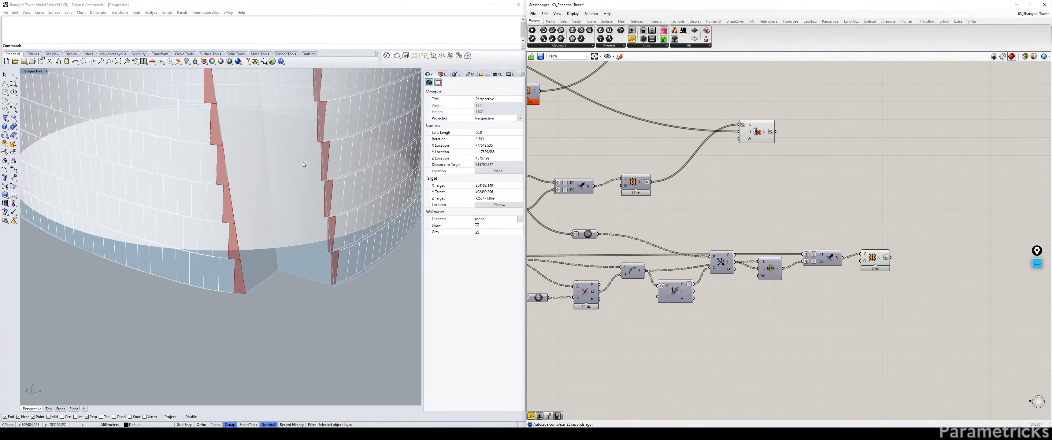
pyautogui.keyDown('shift'); pyautogui.moveTo(303, 162); pyautogui.dragTo(304, 172, button='right'); pyautogui.keyUp('shift')
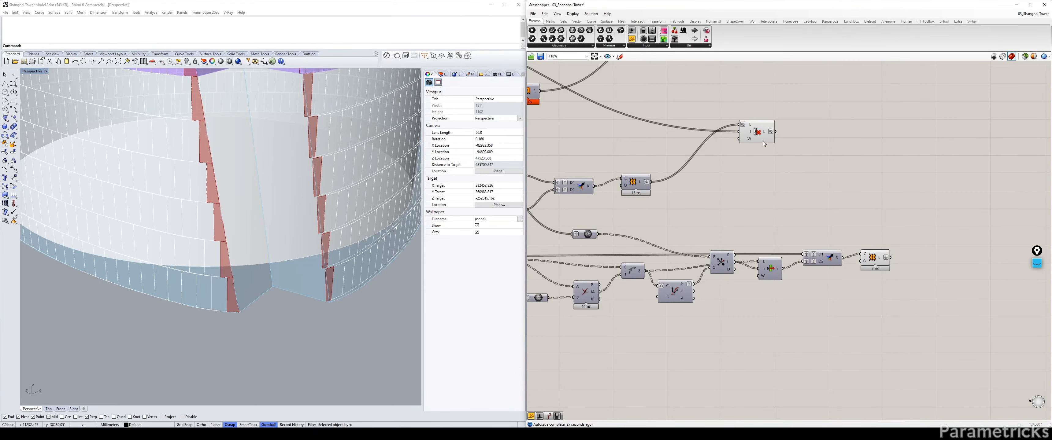
# Move the Cull Index component farther along its row and review it with the new Loft and the wireframe preview group
pyautogui.moveTo(764, 142); pyautogui.dragTo(859, 131)
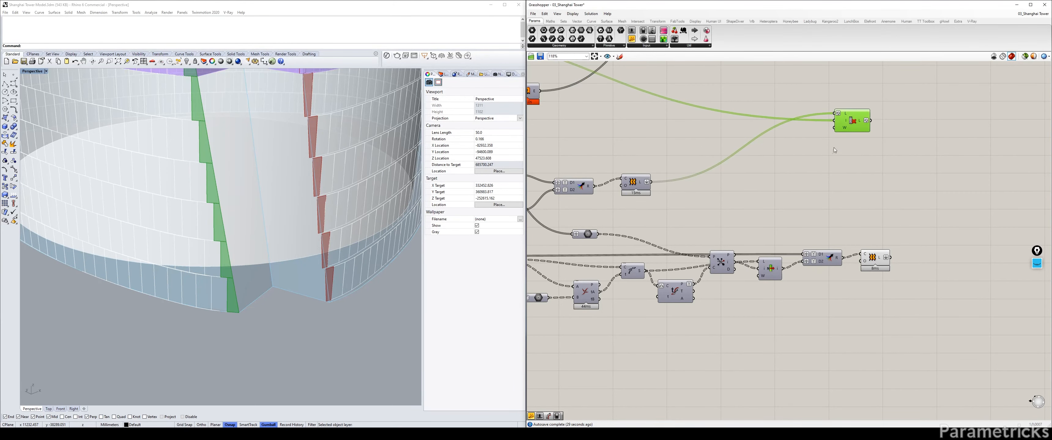
pyautogui.moveTo(834, 150); pyautogui.dragTo(866, 220, button='right')
pyautogui.moveTo(729, 188); pyautogui.dragTo(560, 174, button='right')
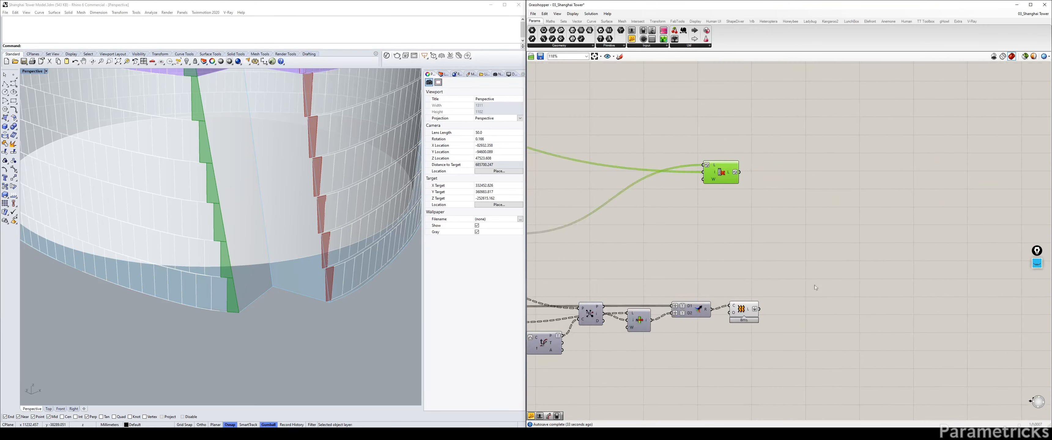
pyautogui.click(754, 313)
pyautogui.click(750, 241)
pyautogui.scroll(-3, 751, 241)
pyautogui.scroll(3, 711, 144)
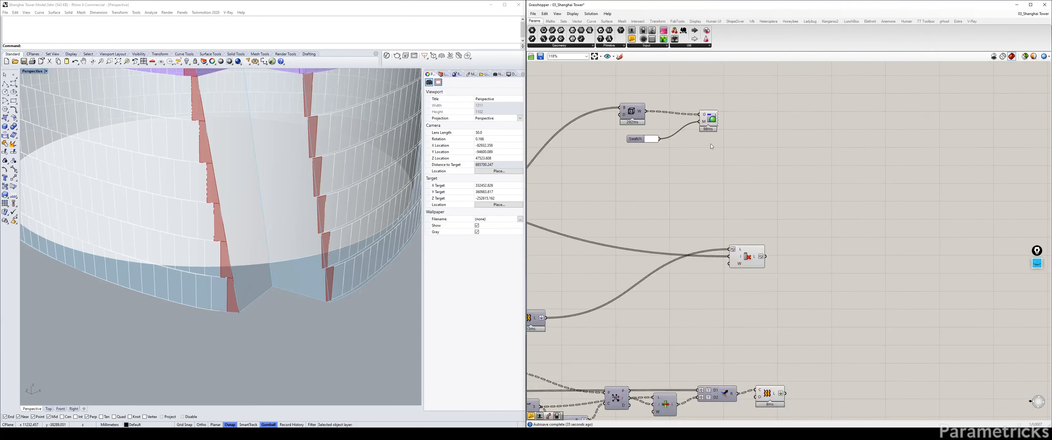
# Show the previews of the Brep Wireframe and the component feeding it, and hide the Custom Preview
pyautogui.click(634, 116)
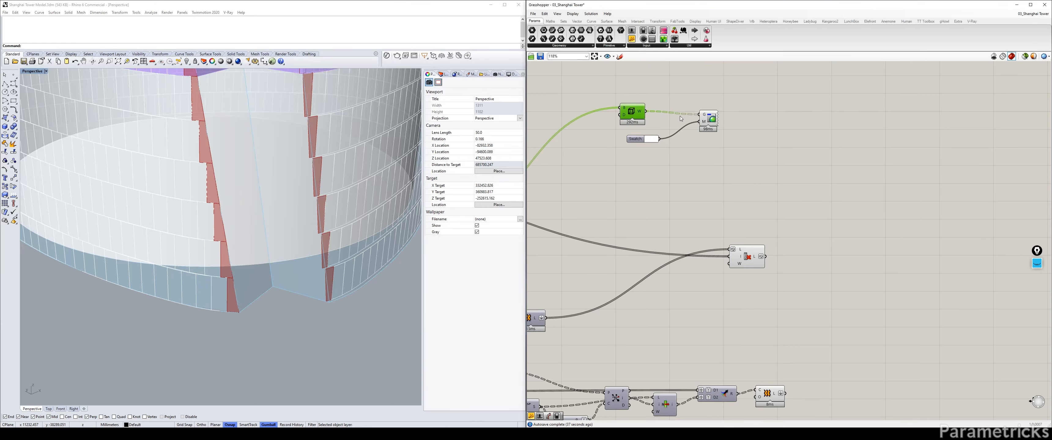
pyautogui.click(694, 173)
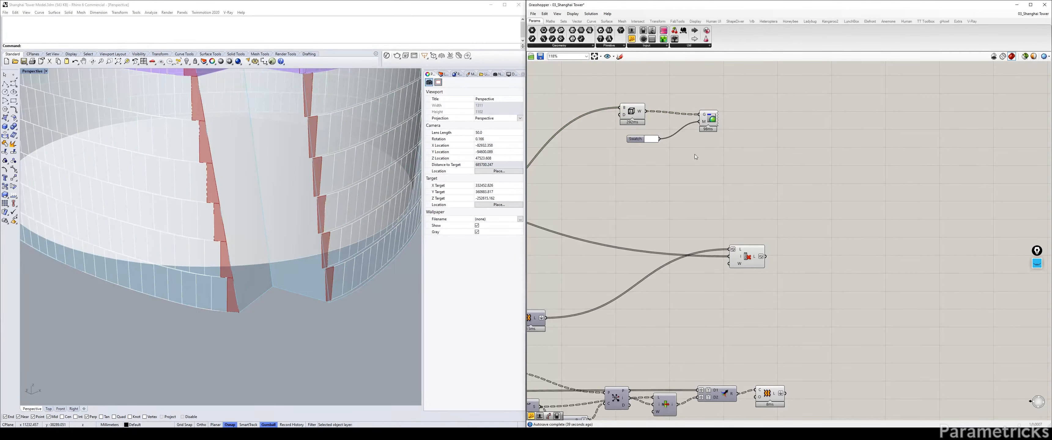
pyautogui.click(709, 117)
pyautogui.click(738, 164)
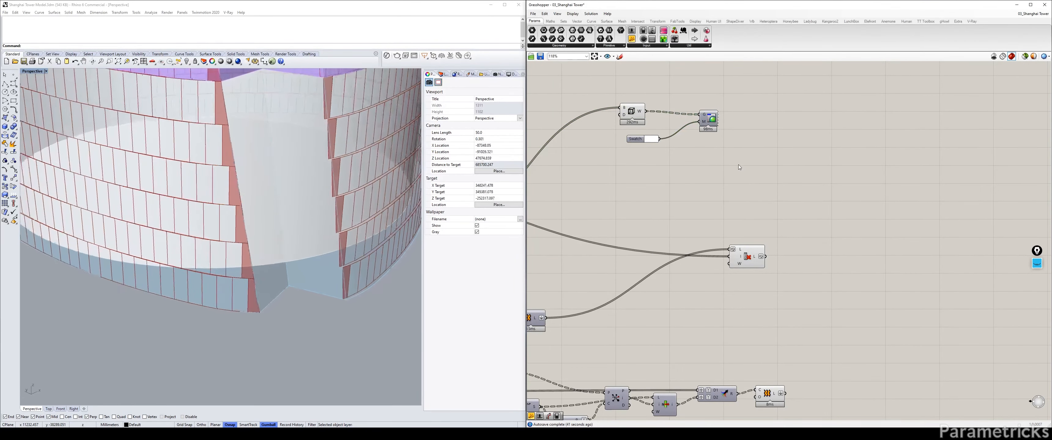
pyautogui.moveTo(737, 164); pyautogui.dragTo(929, 158, button='right')
pyautogui.click(613, 222)
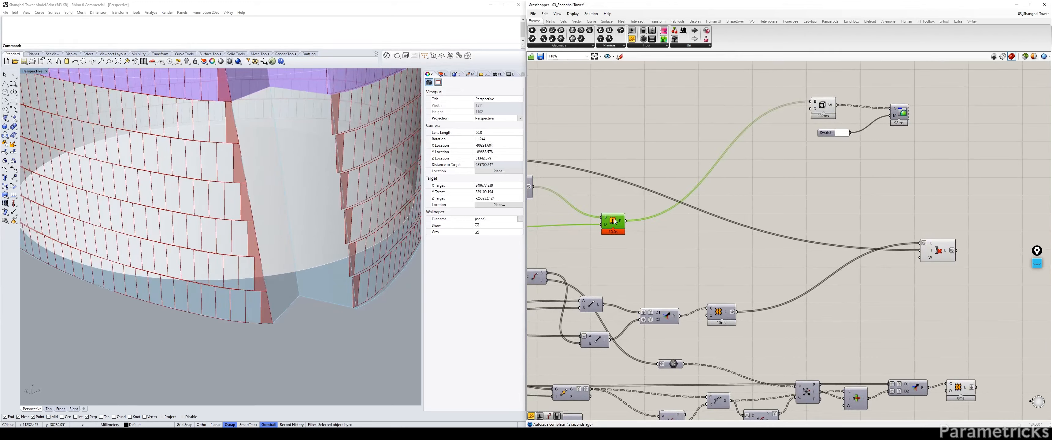
pyautogui.click(704, 256)
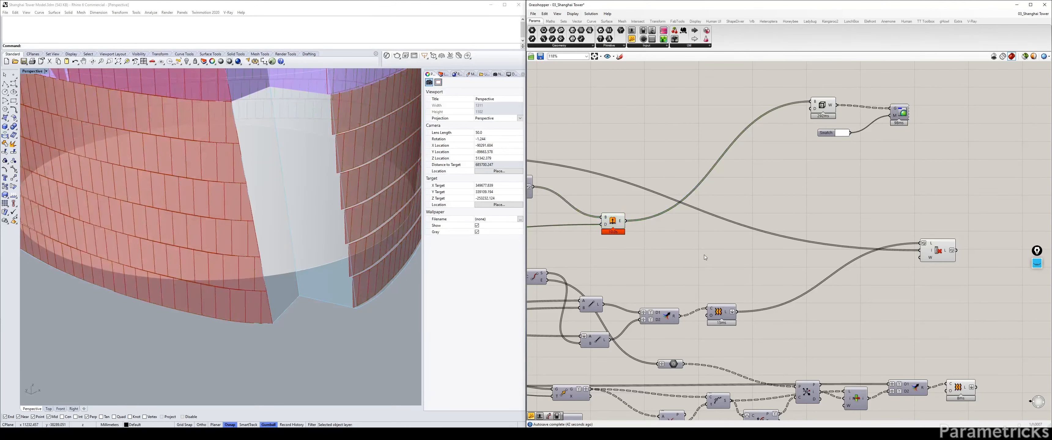
# Hide the previews of the component feeding the Brep Wireframe and of the Brep Wireframe itself
pyautogui.click(620, 223)
pyautogui.hotkey('ctrl', 'q')
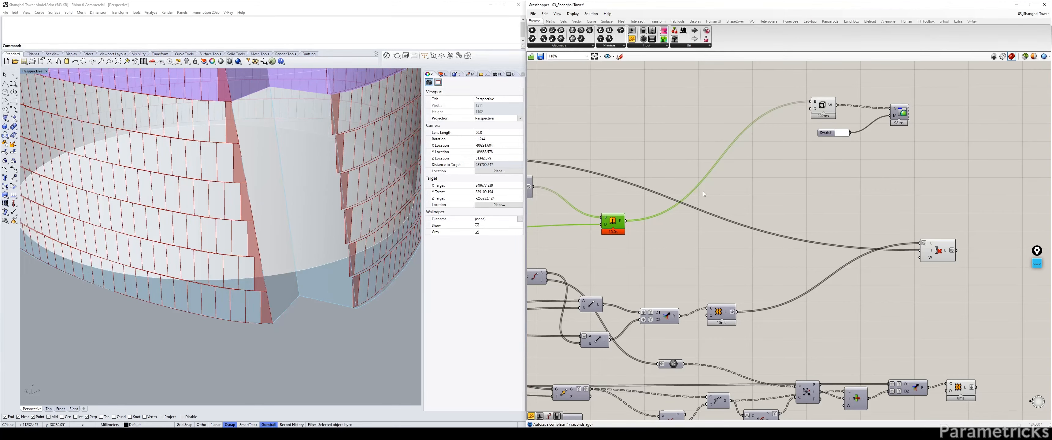
pyautogui.moveTo(768, 176); pyautogui.dragTo(647, 196, button='right')
pyautogui.click(703, 126)
pyautogui.hotkey('ctrl', 'q')
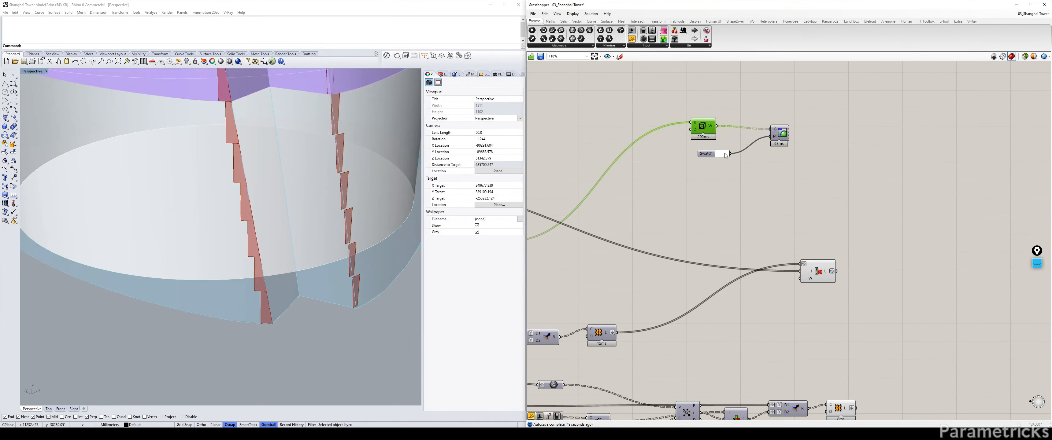
# Move the Brep Wireframe, Swatch and Custom Preview group closer to the facade components and turn the Custom Preview on
pyautogui.click(765, 180)
pyautogui.scroll(-3, 771, 188)
pyautogui.moveTo(790, 143); pyautogui.dragTo(805, 252)
pyautogui.click(807, 199)
pyautogui.click(880, 213)
pyautogui.click(844, 265)
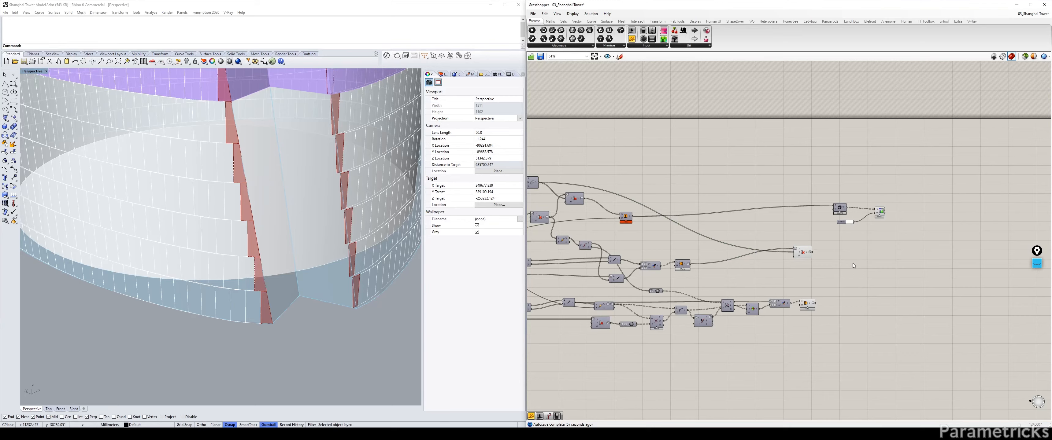
# Save the Grasshopper definition and look over the facade component rows
pyautogui.hotkey('ctrl', 's')
pyautogui.scroll(-3, 840, 180)
pyautogui.scroll(3, 840, 180)
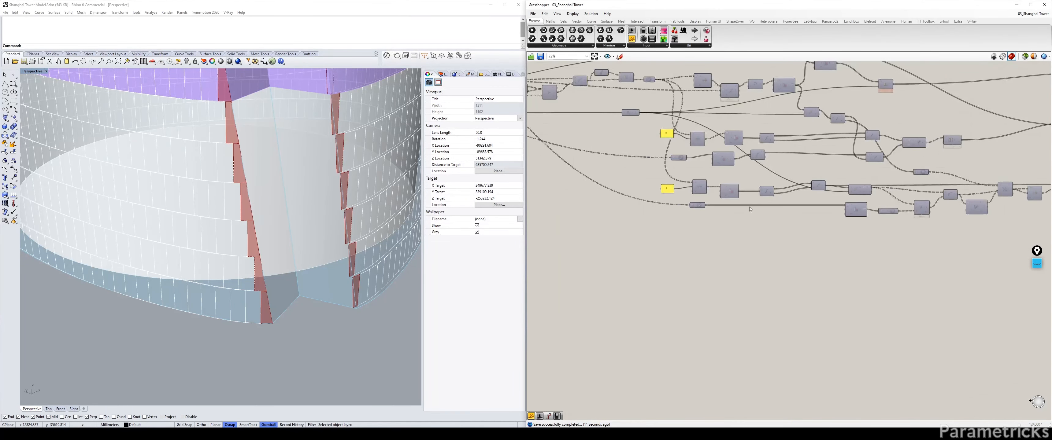
# Reposition the lower row's Line and Move components slightly to tidy the layout around the neighbouring wires
pyautogui.scroll(3, 624, 212)
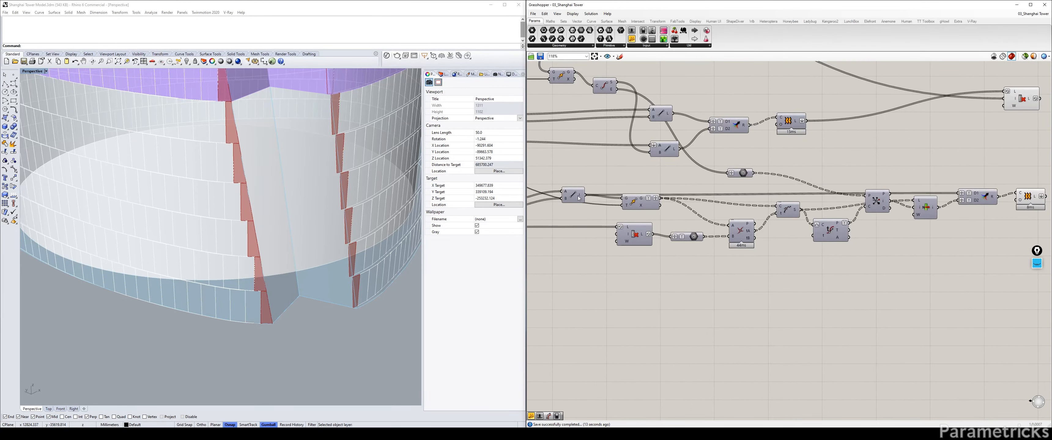
pyautogui.moveTo(573, 193); pyautogui.dragTo(562, 209)
pyautogui.moveTo(641, 200); pyautogui.dragTo(635, 194)
pyautogui.moveTo(659, 212); pyautogui.dragTo(750, 211, button='right')
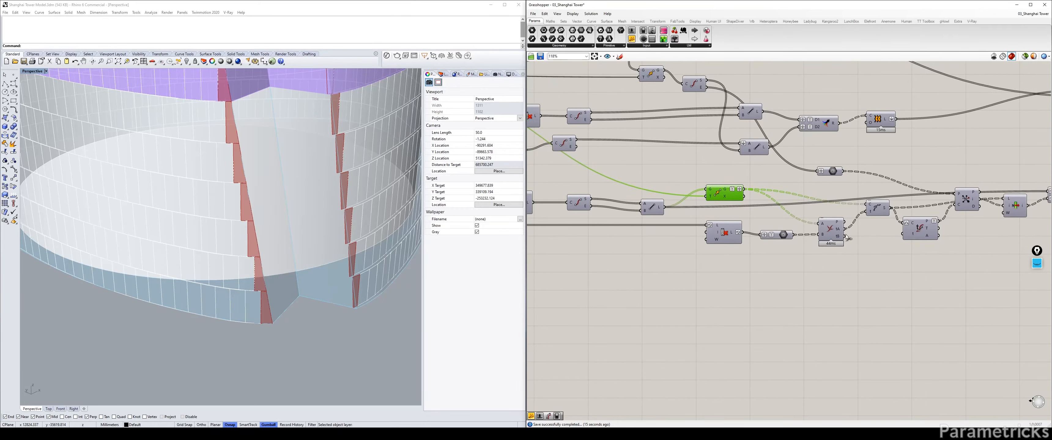
pyautogui.scroll(3, 848, 239)
pyautogui.click(818, 229)
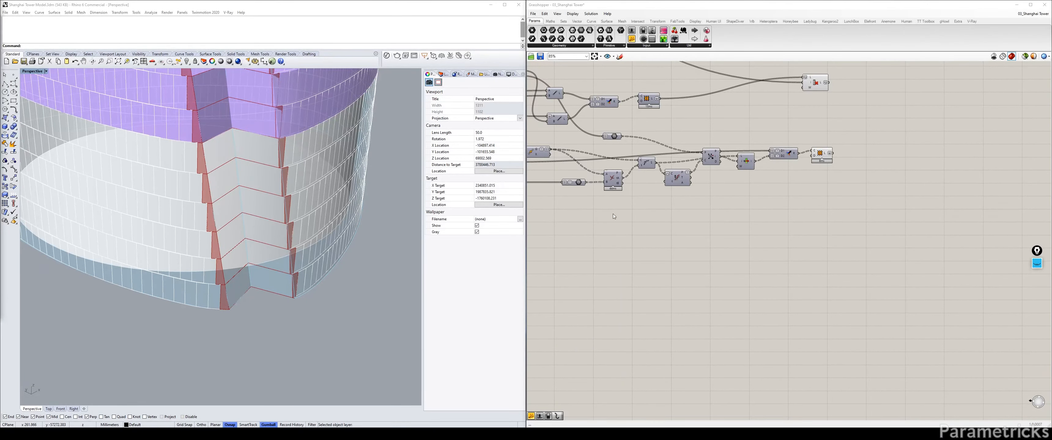
# Locate the Join Curves component near the start of the definition and hide its preview of the V-shaped notch curves
pyautogui.moveTo(629, 211); pyautogui.dragTo(782, 221, button='right')
pyautogui.moveTo(640, 221); pyautogui.dragTo(753, 228, button='right')
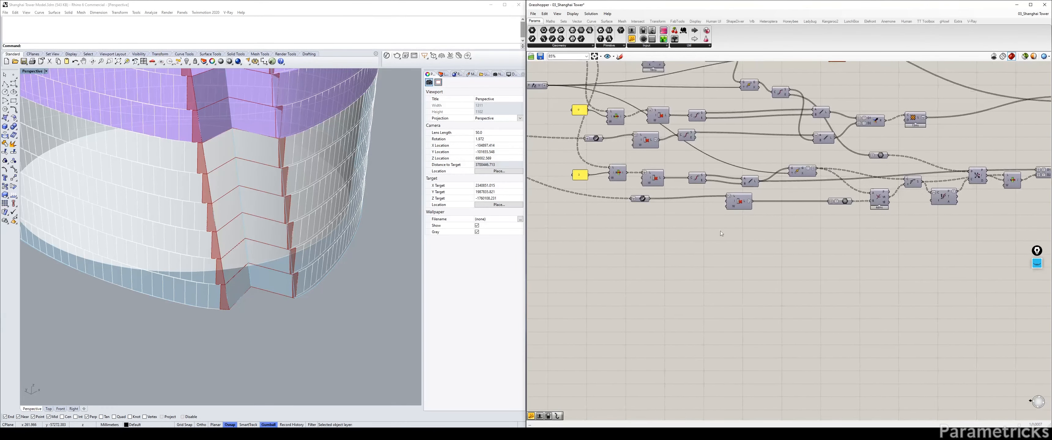
pyautogui.scroll(-4, 644, 229)
pyautogui.moveTo(573, 167); pyautogui.dragTo(851, 220, button='right')
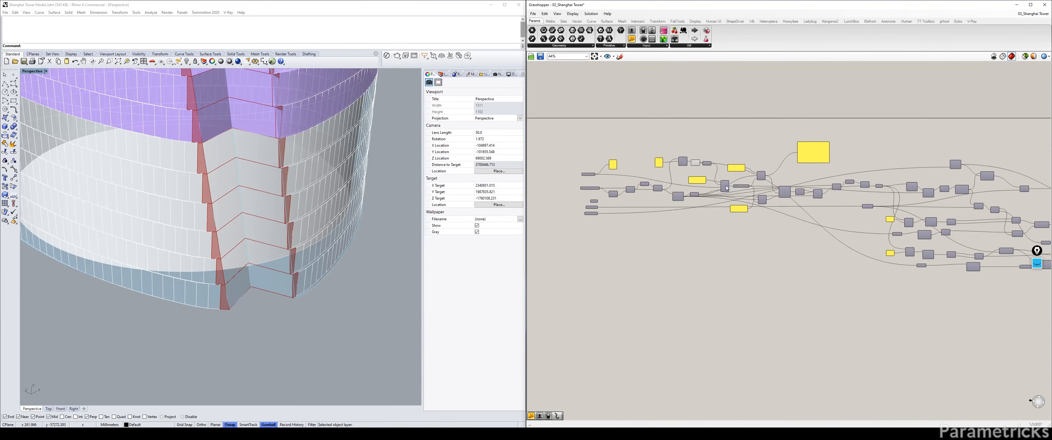
pyautogui.scroll(3, 658, 155)
pyautogui.scroll(2, 695, 166)
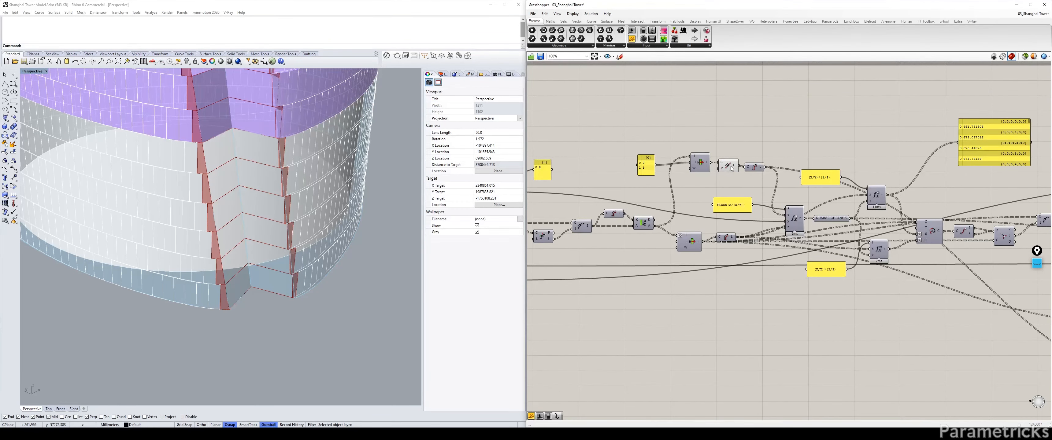
pyautogui.click(731, 167)
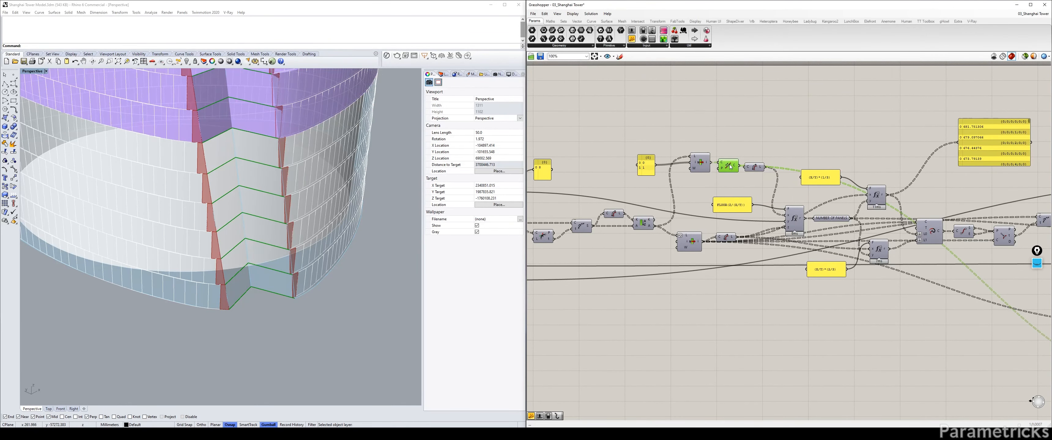
pyautogui.hotkey('ctrl', 'q')
pyautogui.hotkey('ctrl', 'q')
pyautogui.hotkey('ctrl', 'q')
pyautogui.hotkey('ctrl', 'q')
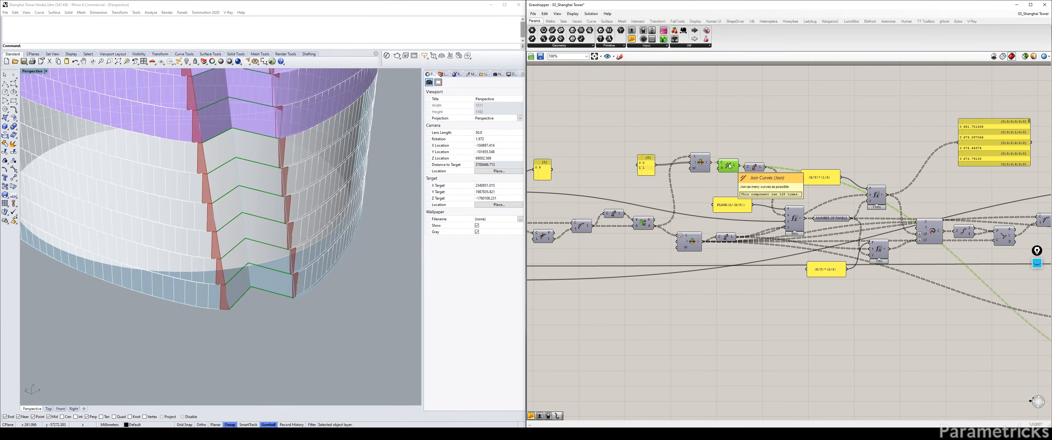
pyautogui.moveTo(729, 166); pyautogui.dragTo(793, 160, button='right')
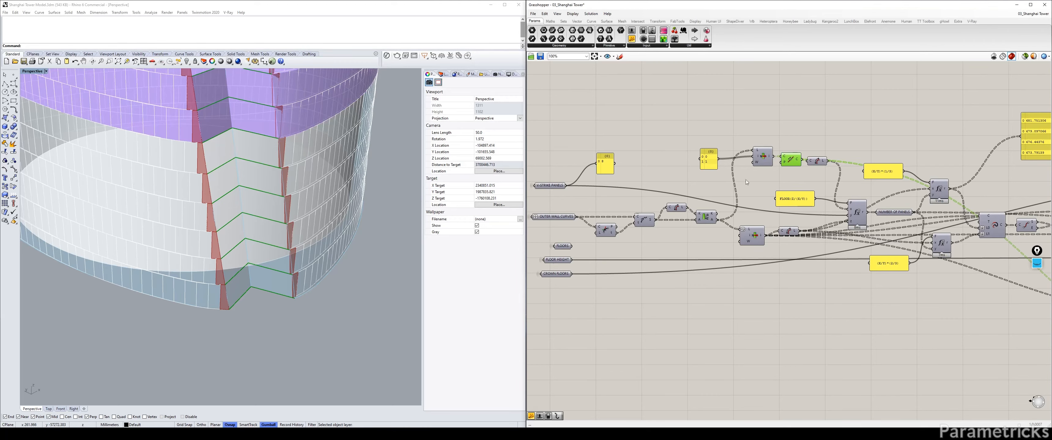
pyautogui.moveTo(786, 152); pyautogui.dragTo(677, 150, button='right')
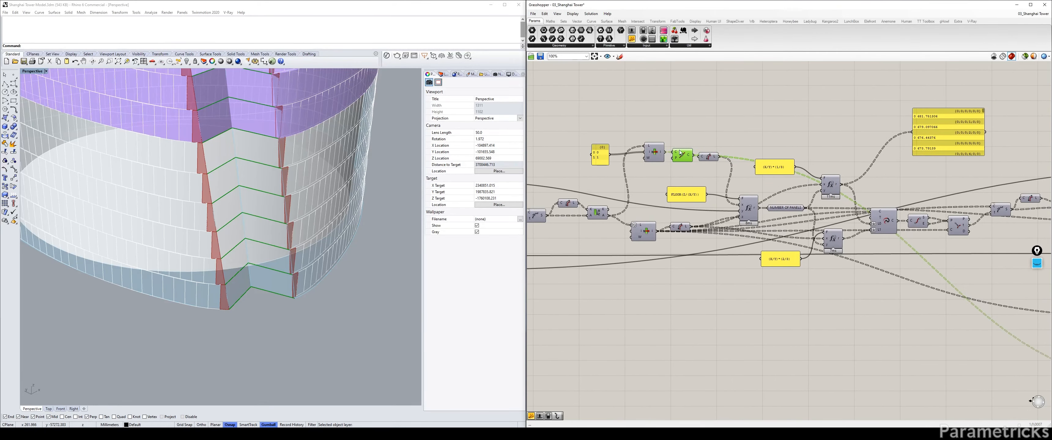
pyautogui.hotkey('ctrl', 'q')
# Name the flattened Curve parameter in the lowest row V STRIKE CURVES and set it to always draw its name
pyautogui.scroll(-4, 721, 172)
pyautogui.moveTo(979, 279); pyautogui.dragTo(802, 208, button='right')
pyautogui.scroll(5, 803, 208)
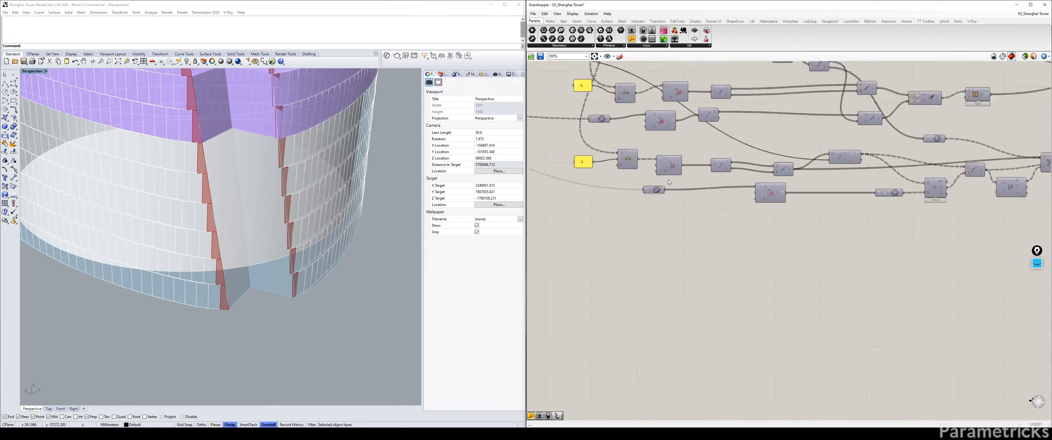
pyautogui.rightClick(645, 194)
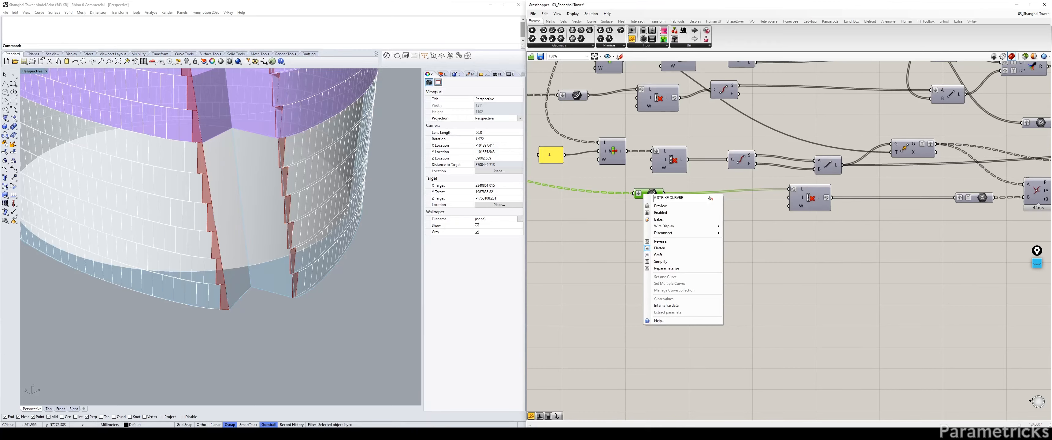
pyautogui.click(711, 200)
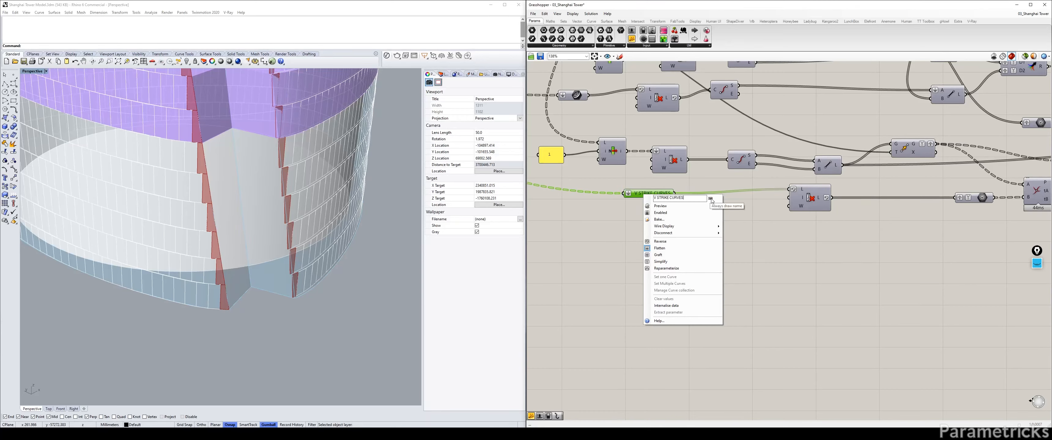
pyautogui.click(759, 222)
# Move the Cull Index component away from the V STRIKE CURVES parameter to make room between them
pyautogui.moveTo(746, 215); pyautogui.dragTo(632, 222, button='right')
pyautogui.moveTo(692, 205); pyautogui.dragTo(666, 210)
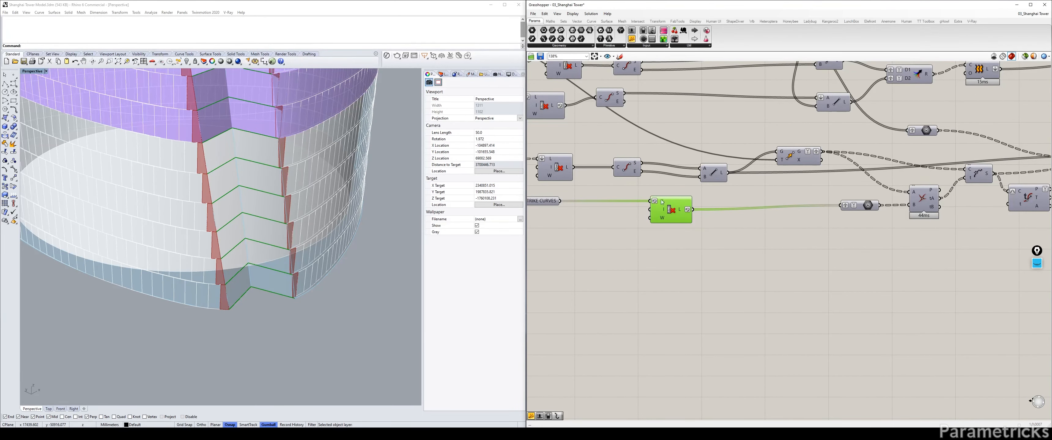
pyautogui.moveTo(670, 209); pyautogui.dragTo(704, 208)
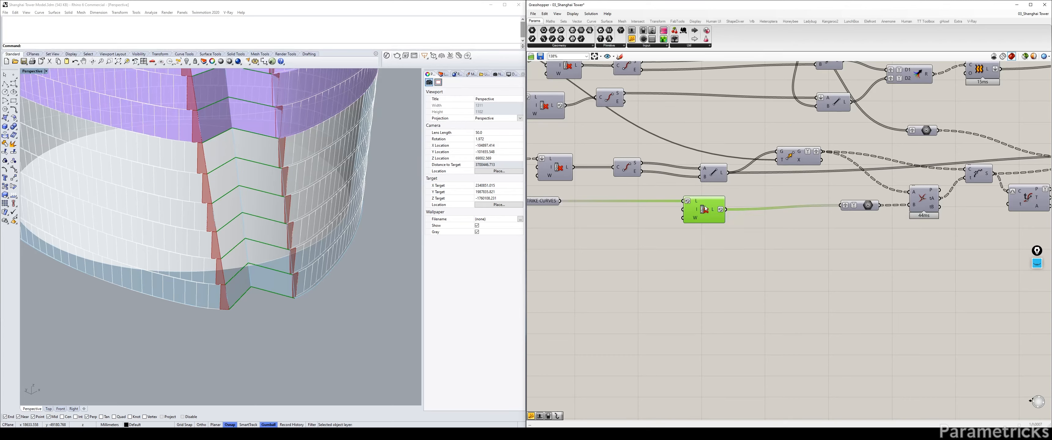
pyautogui.moveTo(703, 209); pyautogui.dragTo(734, 208)
pyautogui.click(552, 203)
pyautogui.click(629, 223)
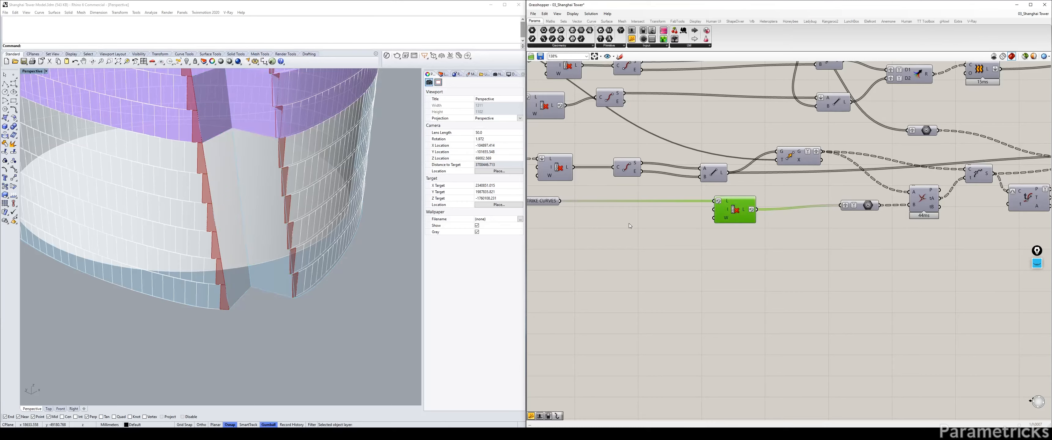
# Add a Divide Curve component fed by V STRIKE CURVES and place it below the Cull Index component
pyautogui.doubleClick(619, 225)
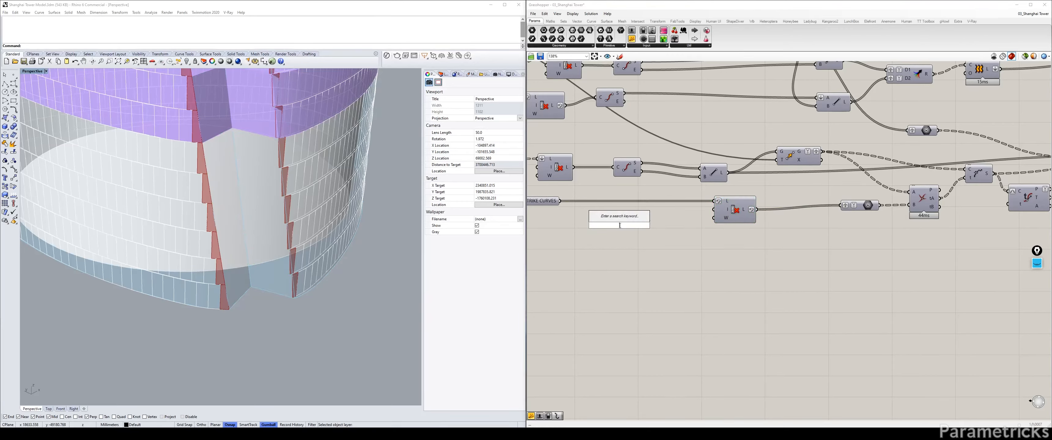
pyautogui.write('div')
pyautogui.press('Return')
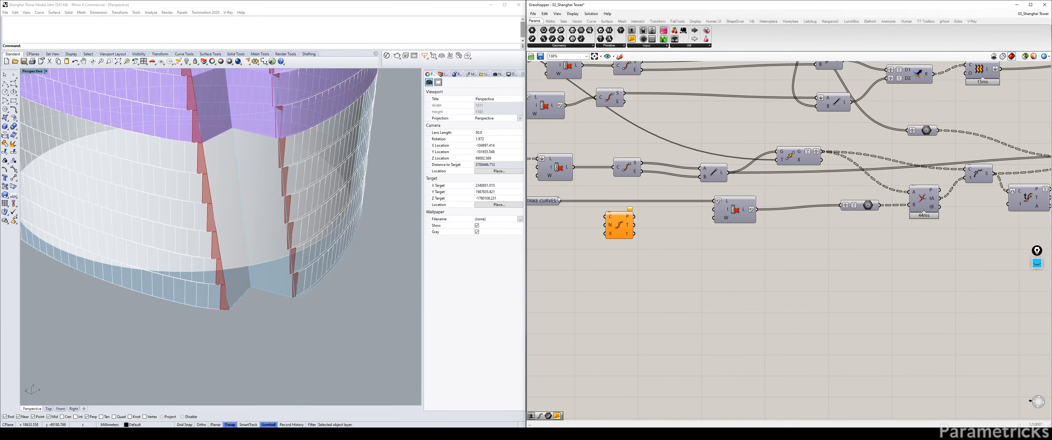
pyautogui.moveTo(559, 201); pyautogui.dragTo(605, 217)
pyautogui.moveTo(619, 225); pyautogui.dragTo(732, 254)
pyautogui.moveTo(729, 219); pyautogui.dragTo(683, 215)
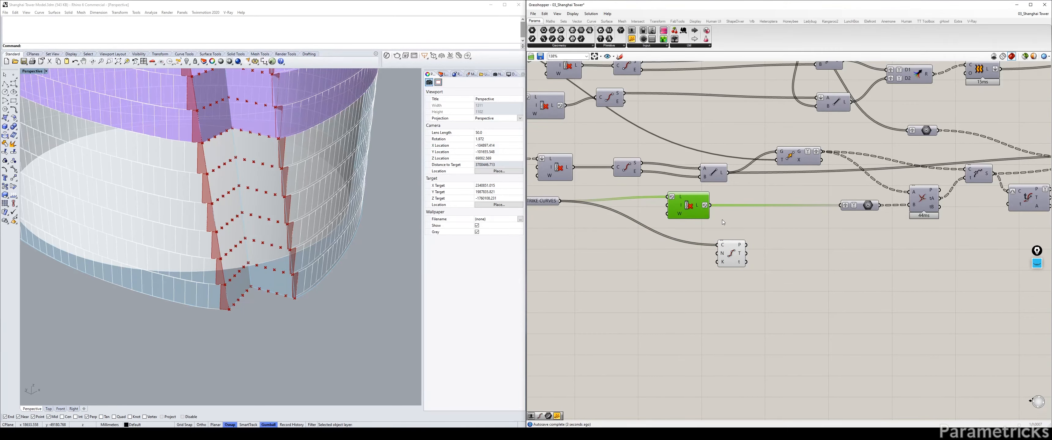
# Add a Number parameter near the definition's inputs and feed it from the strike panels parameter
pyautogui.moveTo(722, 219); pyautogui.dragTo(759, 218, button='right')
pyautogui.scroll(-4, 758, 218)
pyautogui.moveTo(681, 217); pyautogui.dragTo(827, 244, button='right')
pyautogui.moveTo(603, 204); pyautogui.dragTo(824, 246, button='right')
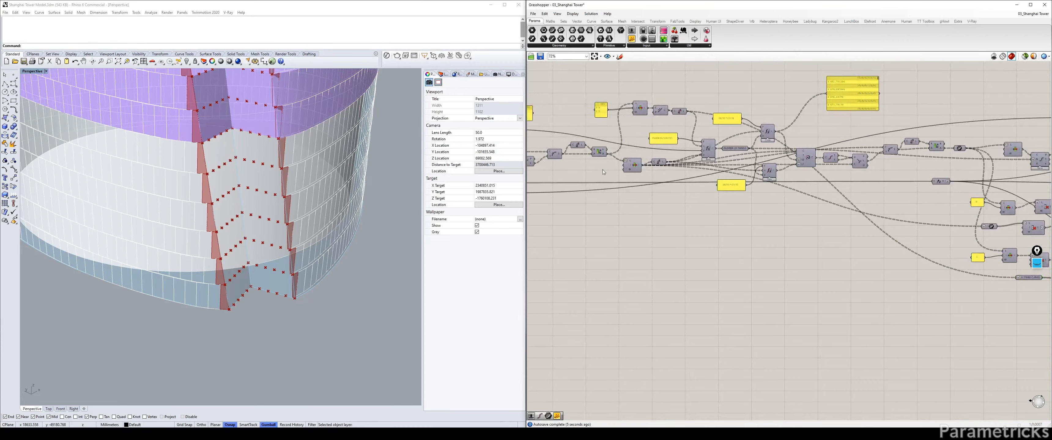
pyautogui.moveTo(603, 169); pyautogui.dragTo(745, 208, button='right')
pyautogui.scroll(3, 605, 177)
pyautogui.doubleClick(605, 176)
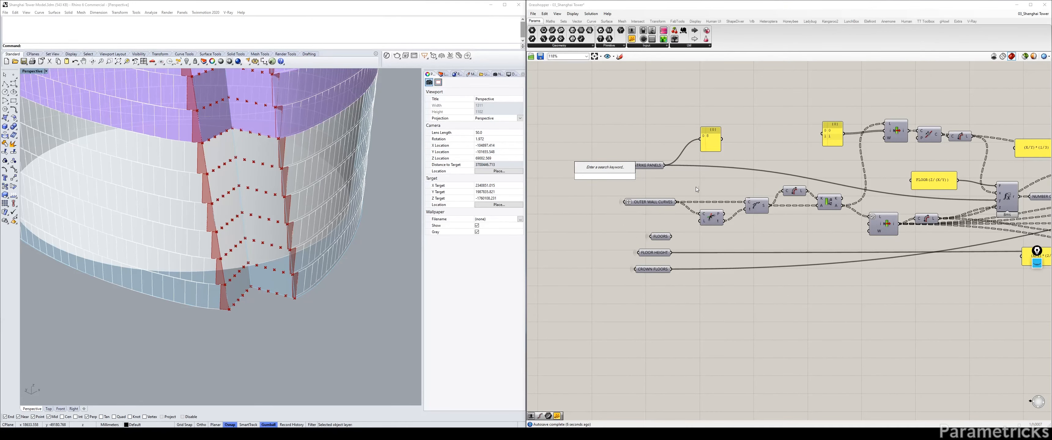
pyautogui.moveTo(656, 177); pyautogui.dragTo(571, 177, button='right')
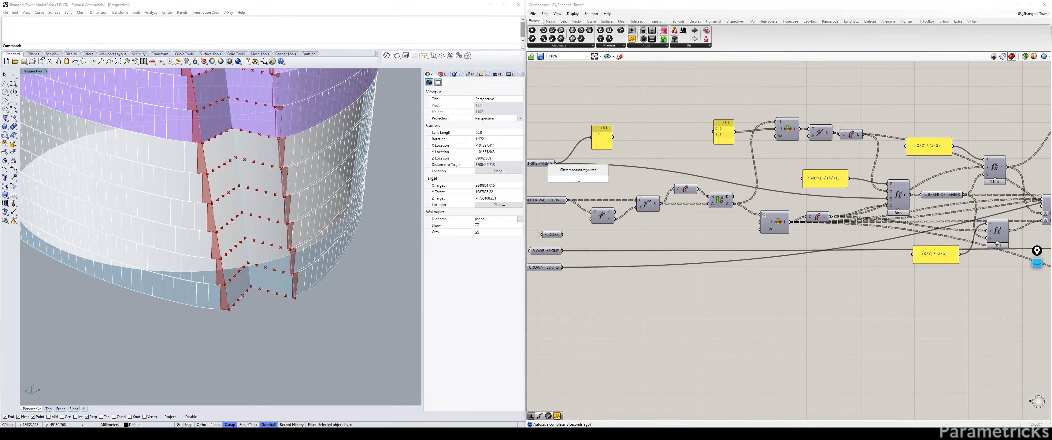
pyautogui.write('num')
pyautogui.click(567, 175)
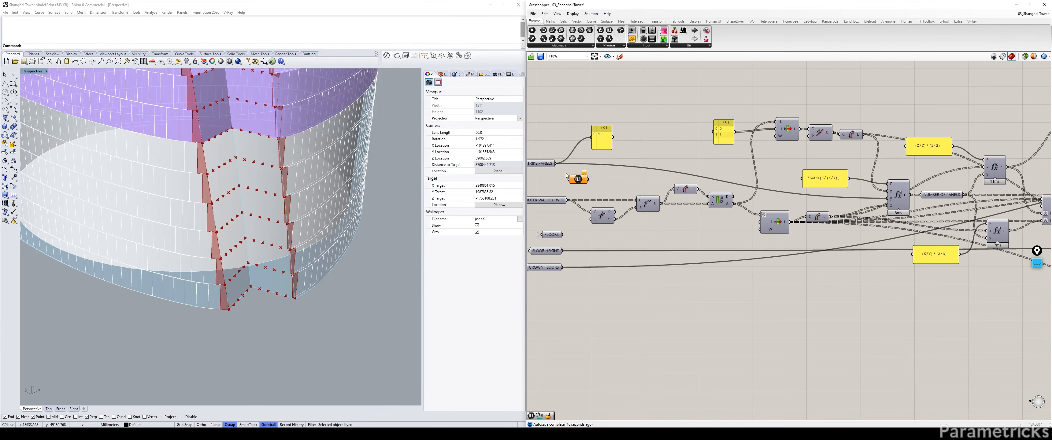
pyautogui.moveTo(556, 164); pyautogui.dragTo(791, 289)
# Place the Number parameter below V STRIKE CURVES and connect it to the Divide Curve's count input
pyautogui.scroll(-4, 791, 288)
pyautogui.moveTo(790, 288); pyautogui.dragTo(645, 202, button='right')
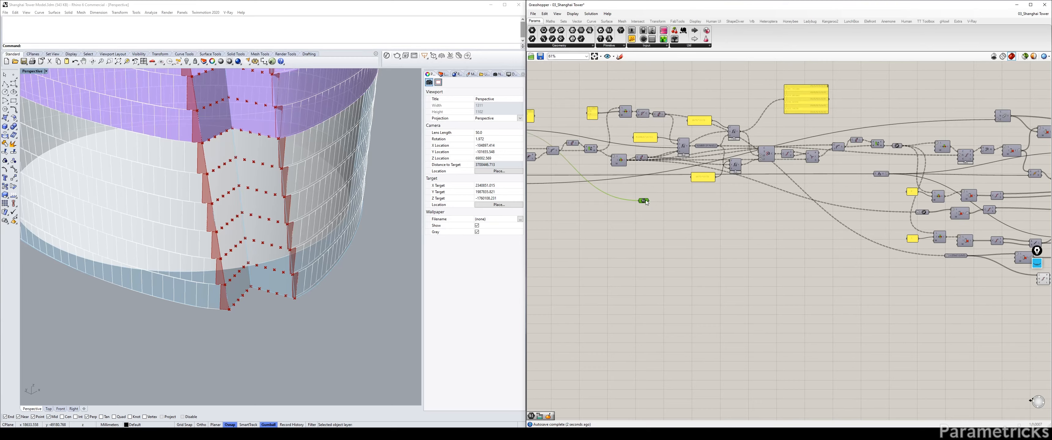
pyautogui.scroll(5, 647, 202)
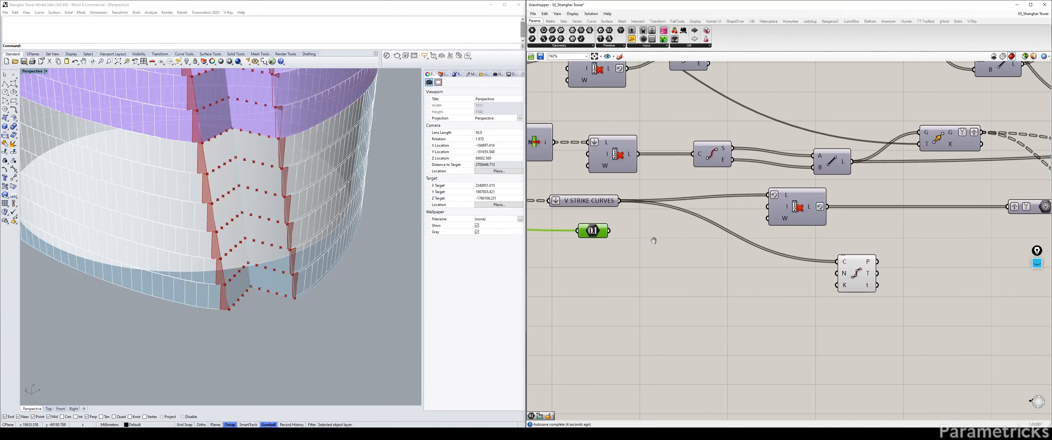
pyautogui.moveTo(853, 273); pyautogui.dragTo(795, 253)
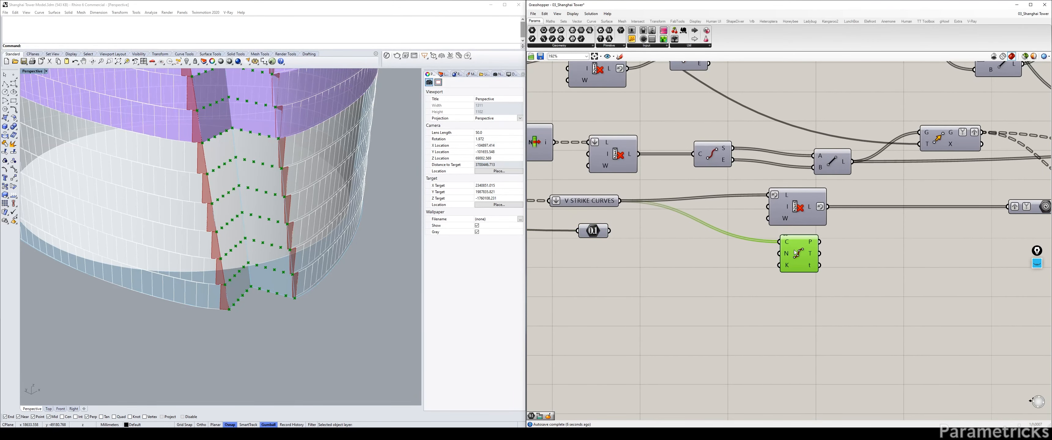
pyautogui.moveTo(624, 235); pyautogui.dragTo(779, 253)
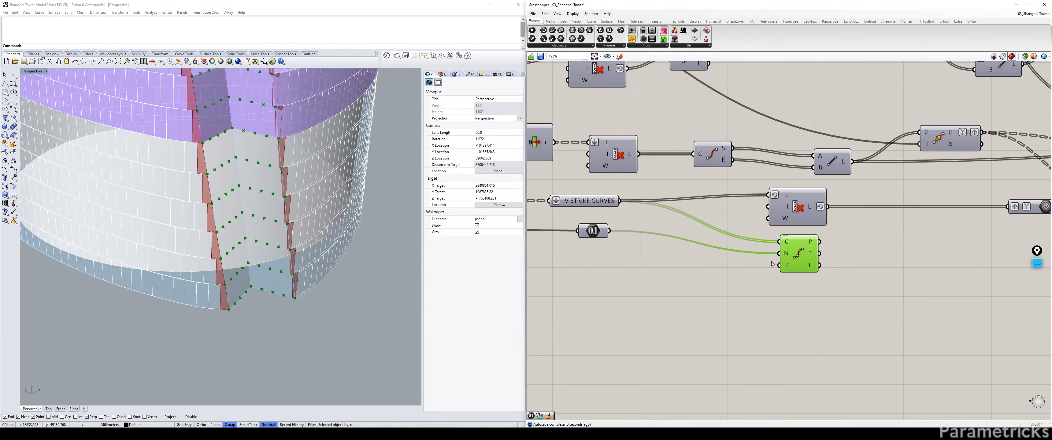
pyautogui.click(682, 257)
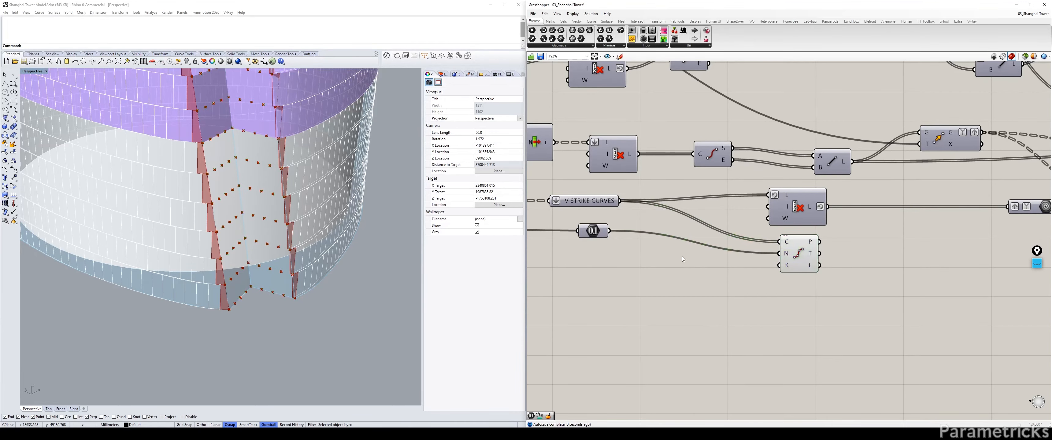
# Preview V STRIKE CURVES, then select the Cull Index component and inspect its curves and division points along the tower notch
pyautogui.click(600, 201)
pyautogui.hotkey('ctrl', 'q')
pyautogui.click(658, 256)
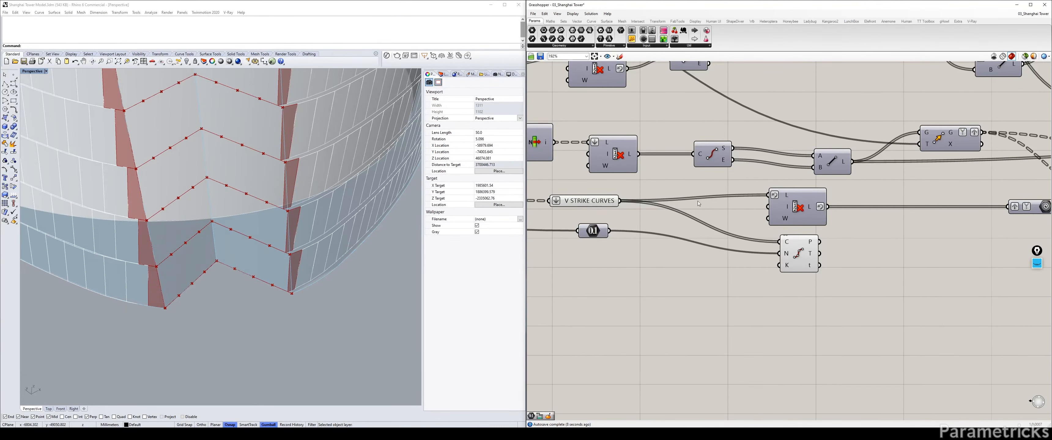
pyautogui.click(795, 207)
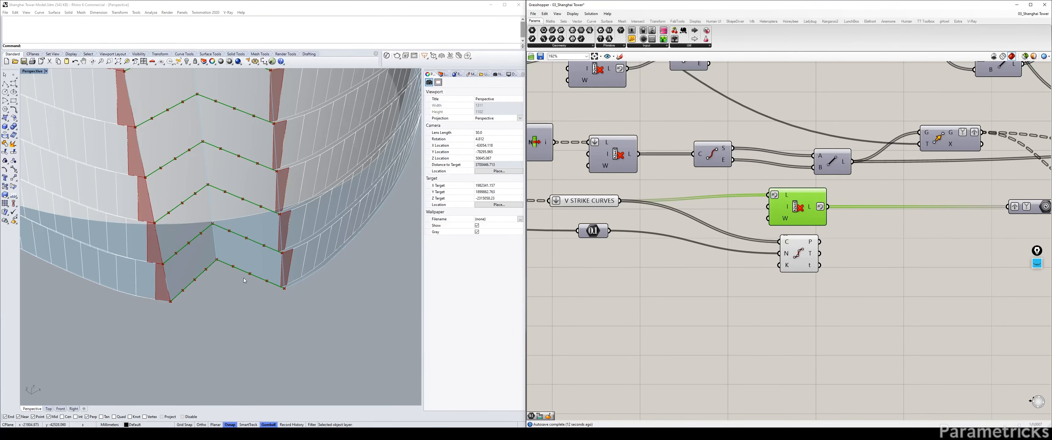
pyautogui.scroll(-20, 282, 296)
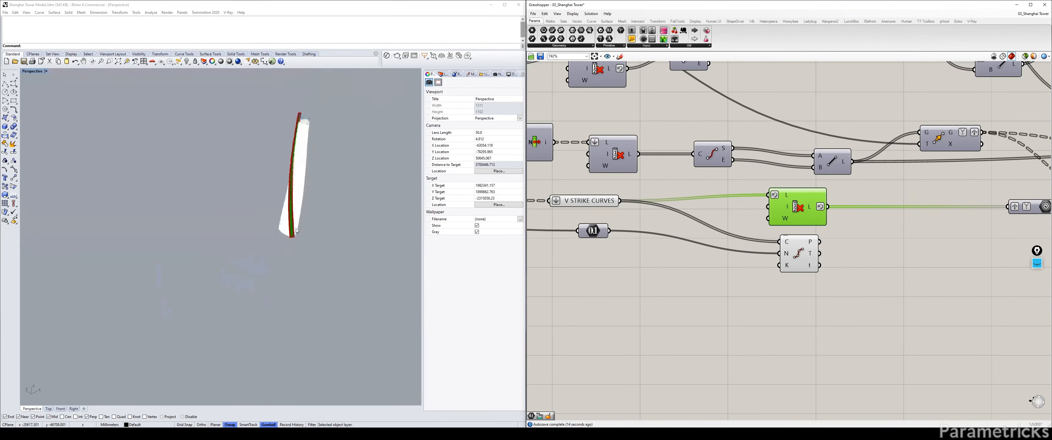
pyautogui.moveTo(282, 297); pyautogui.dragTo(294, 239, button='right')
pyautogui.scroll(15, 294, 240)
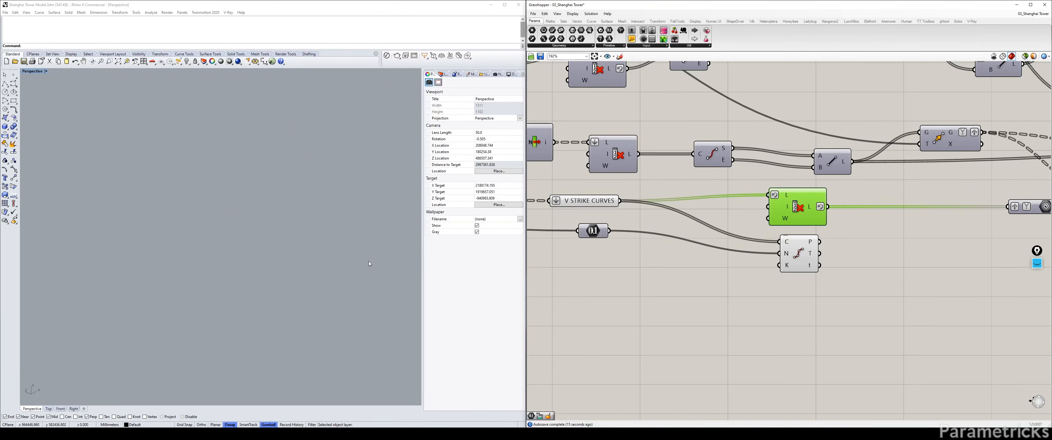
pyautogui.scroll(-5, 368, 261)
pyautogui.scroll(10, 369, 261)
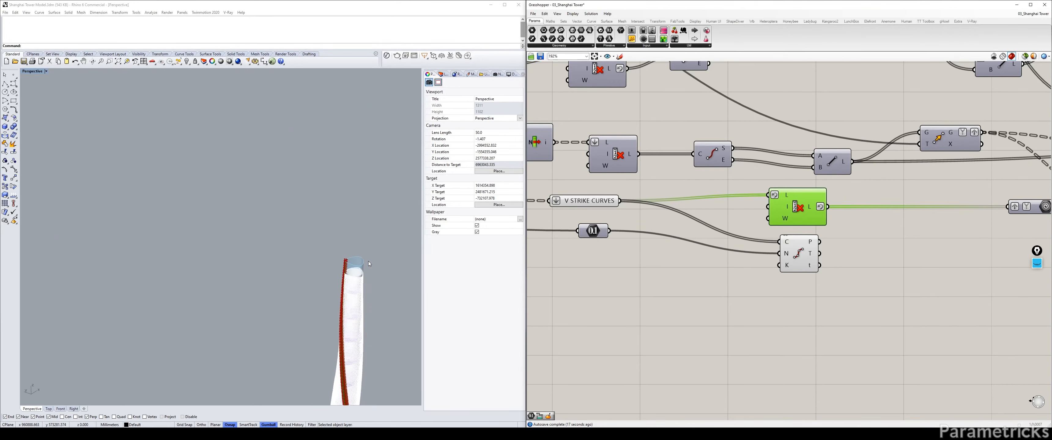
pyautogui.moveTo(341, 252); pyautogui.dragTo(290, 163, button='right')
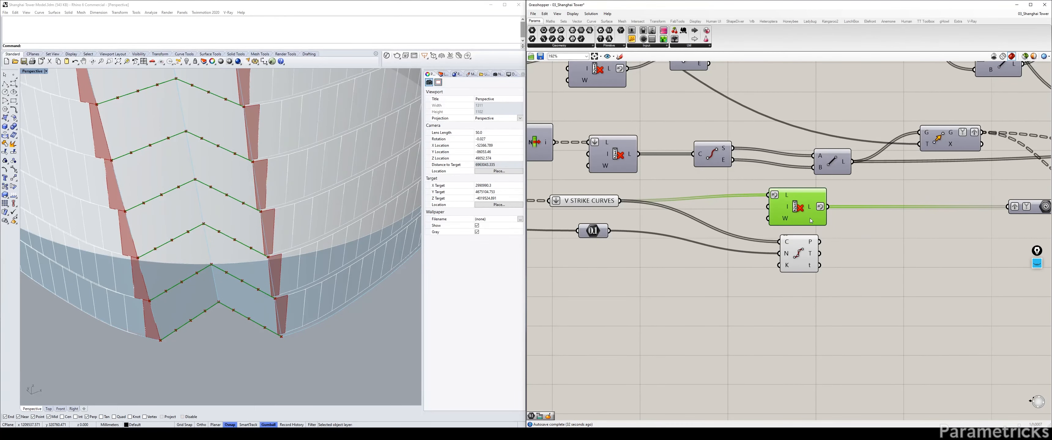
# Feed Divide Curve from the Cull Index output instead of directly from V STRIKE CURVES, and hide the V STRIKE CURVES preview
pyautogui.moveTo(828, 207); pyautogui.dragTo(888, 235)
pyautogui.moveTo(783, 211); pyautogui.dragTo(691, 211)
pyautogui.click(607, 204)
pyautogui.hotkey('ctrl', 'q')
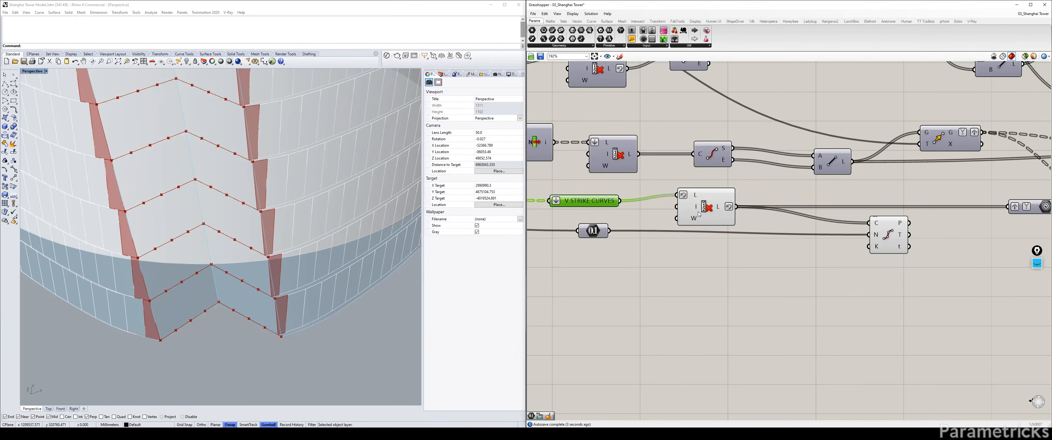
# Duplicate the Cull Index component fed by V STRIKE CURVES and turn off Reverse on the copy's list input and output
pyautogui.moveTo(596, 232); pyautogui.dragTo(582, 247)
pyautogui.moveTo(596, 201); pyautogui.dragTo(597, 198)
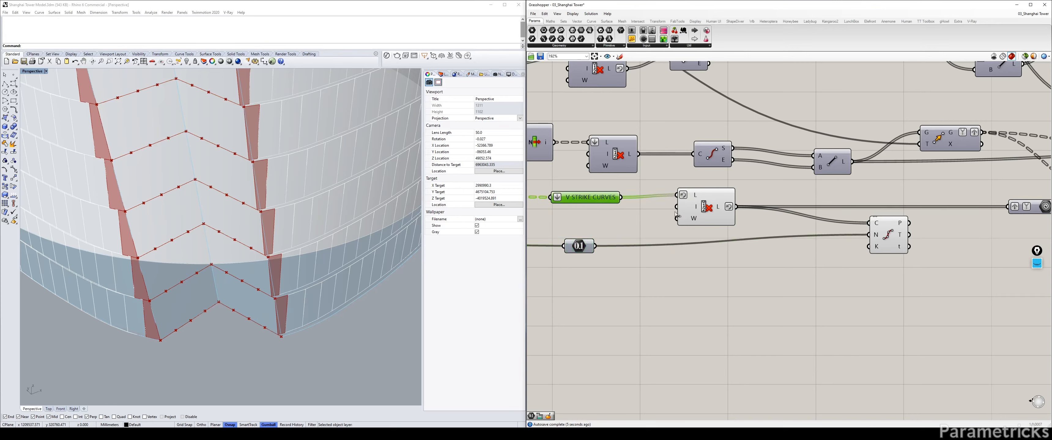
pyautogui.keyDown('alt'); pyautogui.moveTo(704, 212); pyautogui.dragTo(705, 251); pyautogui.keyUp('alt')
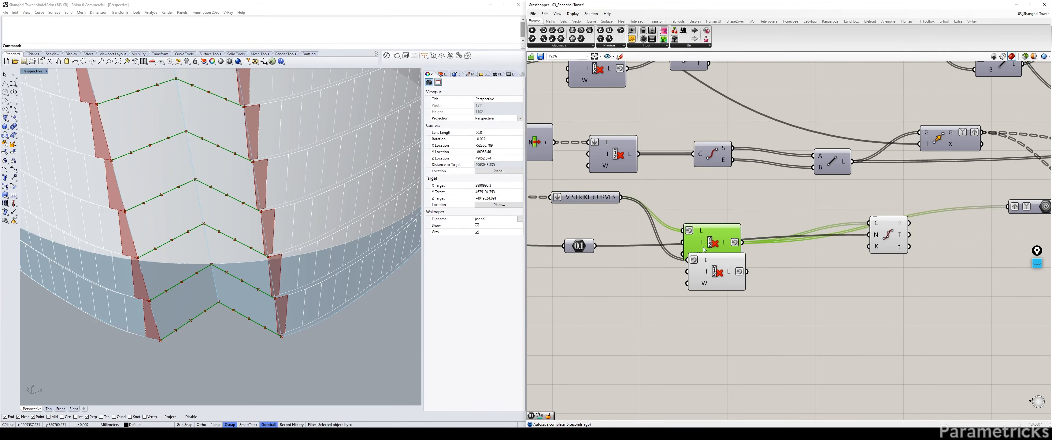
pyautogui.moveTo(703, 288); pyautogui.dragTo(699, 218)
pyautogui.rightClick(700, 193)
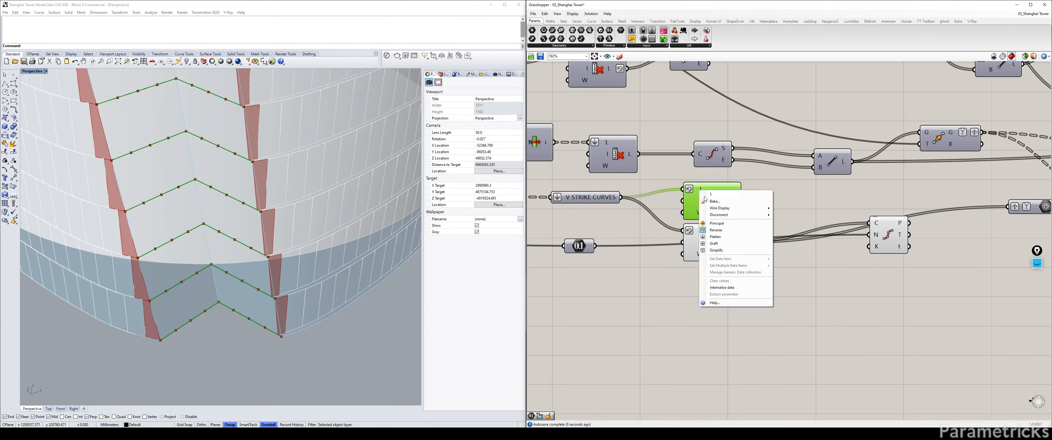
pyautogui.click(711, 234)
pyautogui.rightClick(724, 201)
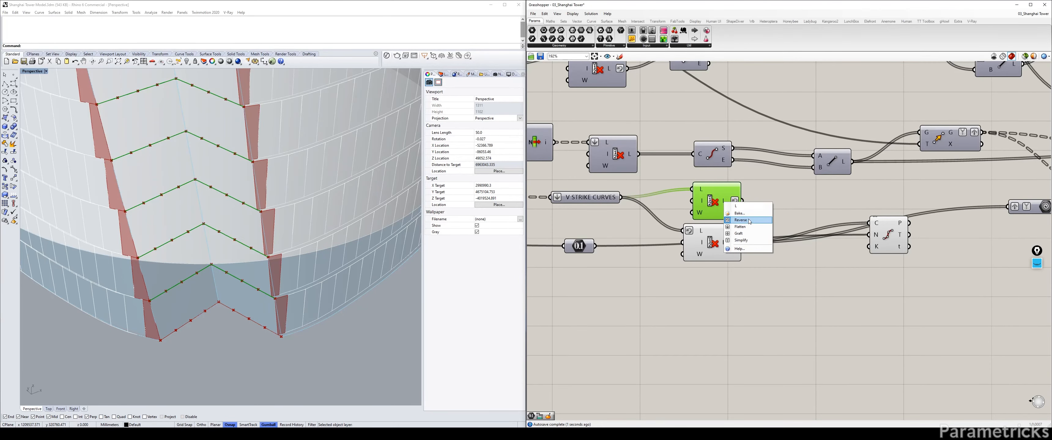
pyautogui.click(740, 220)
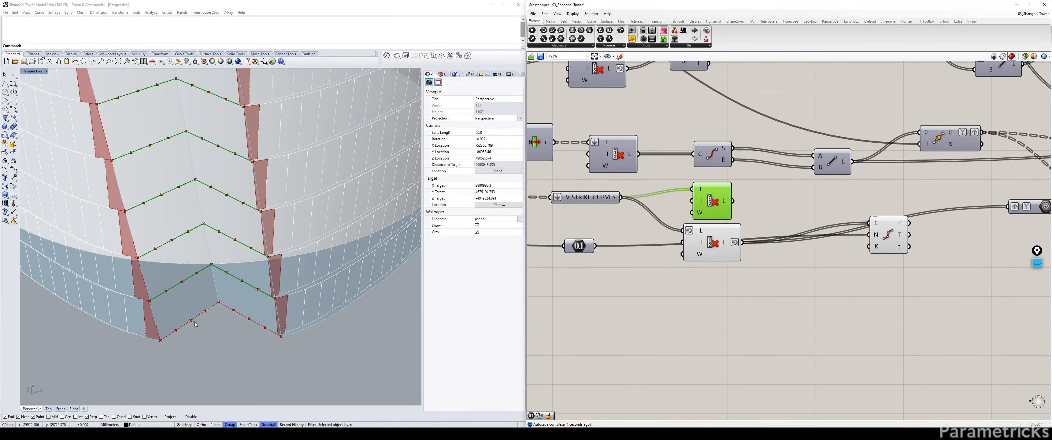
# Duplicate the Divide Curve component and feed the copy's curve input from the non-reversed Cull Index
pyautogui.moveTo(748, 224); pyautogui.dragTo(641, 224, button='right')
pyautogui.moveTo(763, 235); pyautogui.dragTo(754, 263)
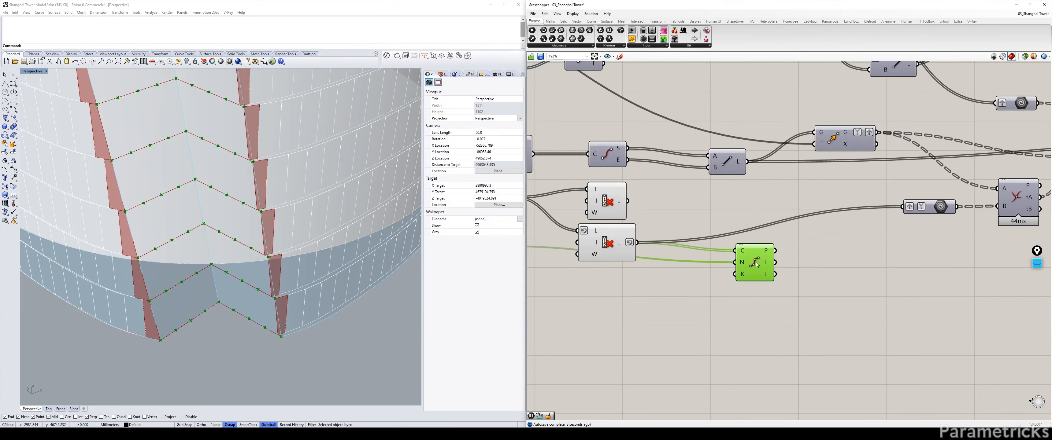
pyautogui.keyDown('alt'); pyautogui.moveTo(757, 212); pyautogui.dragTo(742, 210); pyautogui.keyUp('alt')
pyautogui.hotkey('ctrl', 'z')
pyautogui.keyDown('alt'); pyautogui.moveTo(755, 264); pyautogui.dragTo(737, 202); pyautogui.keyUp('alt')
pyautogui.moveTo(649, 200); pyautogui.dragTo(717, 189)
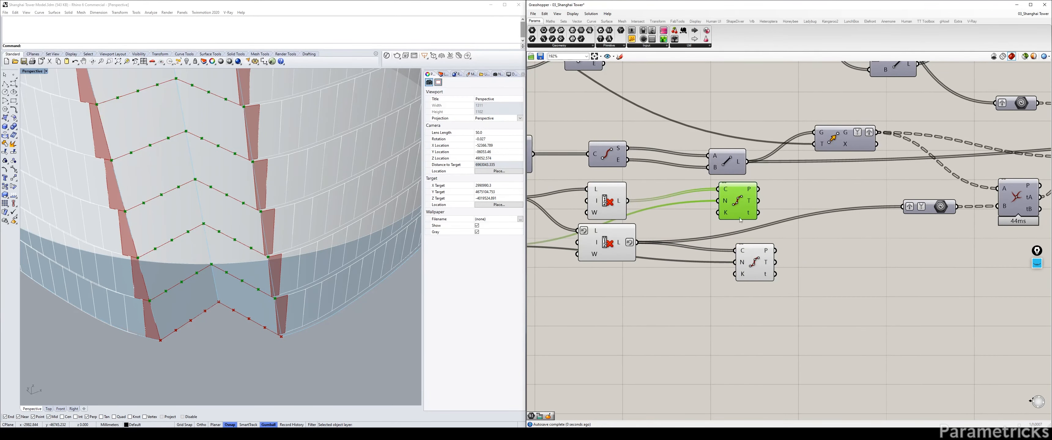
# Rearrange the two Cull Index and Divide Curve pairs so the reversed branch sits above the non-reversed one
pyautogui.moveTo(771, 241); pyautogui.dragTo(750, 242, button='right')
pyautogui.click(782, 242)
pyautogui.moveTo(727, 205); pyautogui.dragTo(737, 223)
pyautogui.moveTo(591, 254); pyautogui.dragTo(585, 277)
pyautogui.moveTo(588, 212)
pyautogui.mouseDown()
pyautogui.moveTo(594, 282)
pyautogui.moveTo(576, 207)
pyautogui.mouseUp()
pyautogui.moveTo(737, 217); pyautogui.dragTo(746, 299)
pyautogui.moveTo(600, 270); pyautogui.dragTo(601, 245)
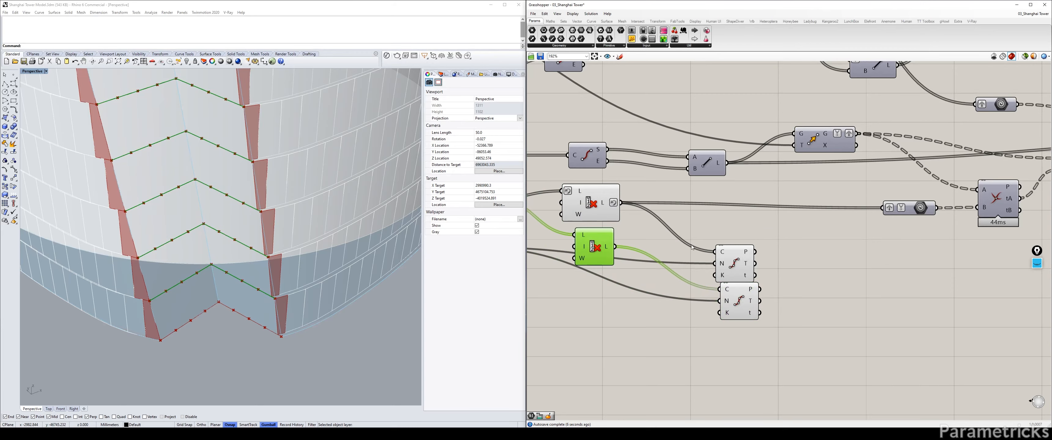
pyautogui.moveTo(735, 262); pyautogui.dragTo(729, 228)
pyautogui.moveTo(753, 296); pyautogui.dragTo(778, 264, button='right')
pyautogui.moveTo(778, 264); pyautogui.dragTo(769, 242)
pyautogui.click(613, 182)
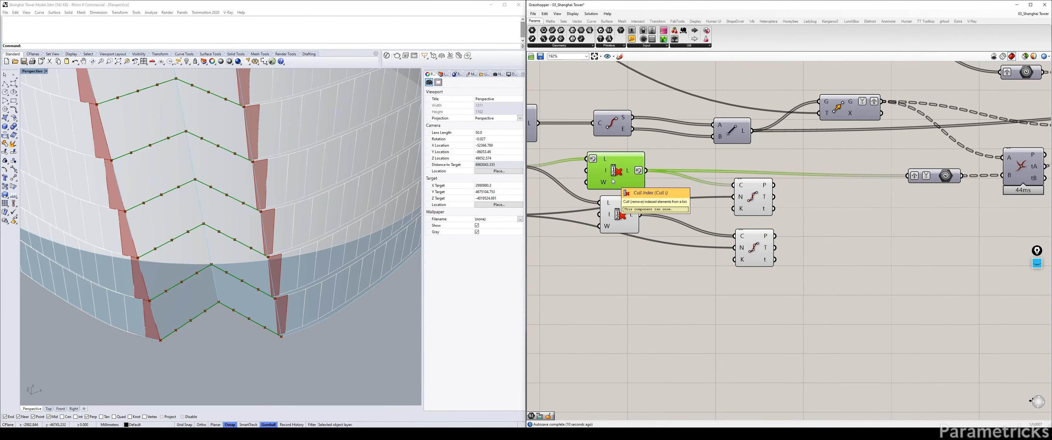
pyautogui.click(624, 221)
# Add a PolyLine component beside the Divide Curves and feed its vertices from the upper Divide Curve's points
pyautogui.moveTo(677, 238); pyautogui.dragTo(589, 243, button='right')
pyautogui.doubleClick(663, 291)
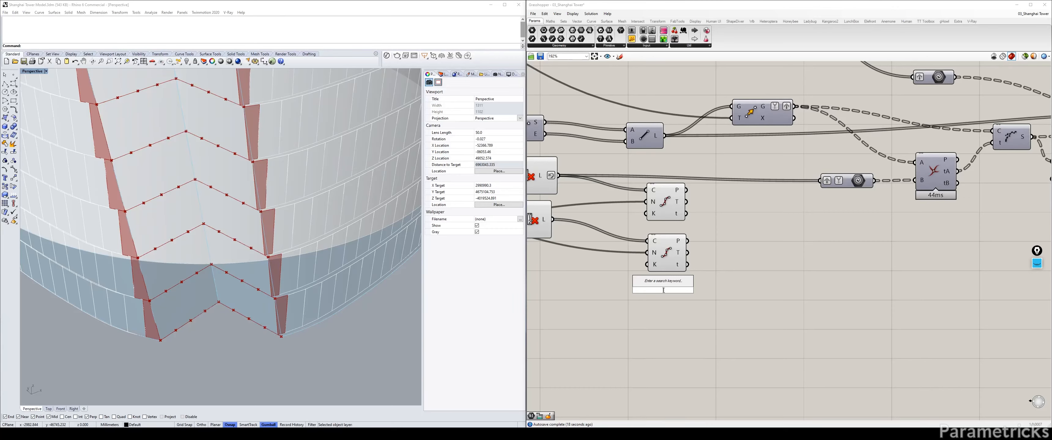
pyautogui.write('POLY')
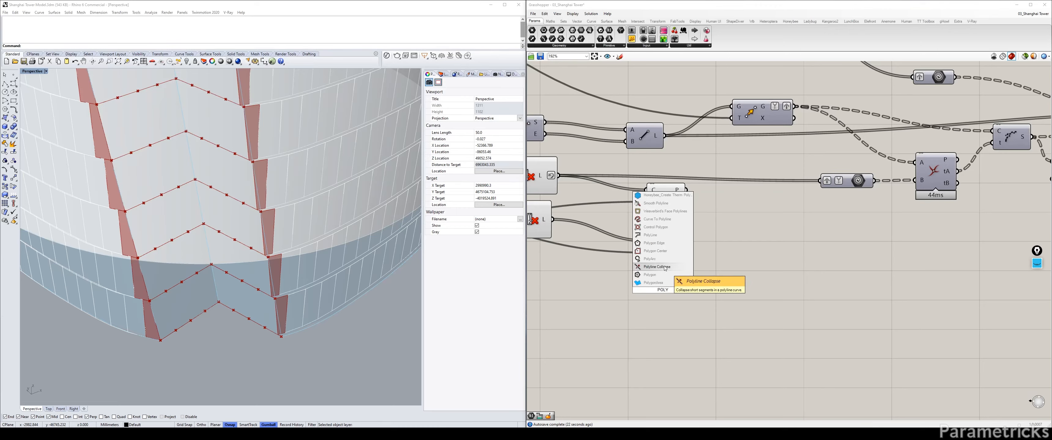
pyautogui.click(657, 236)
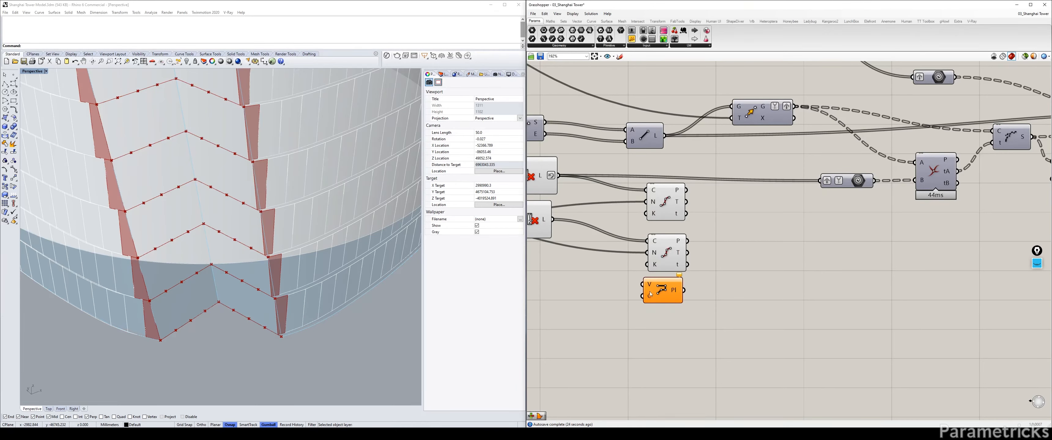
pyautogui.moveTo(650, 295); pyautogui.dragTo(724, 241)
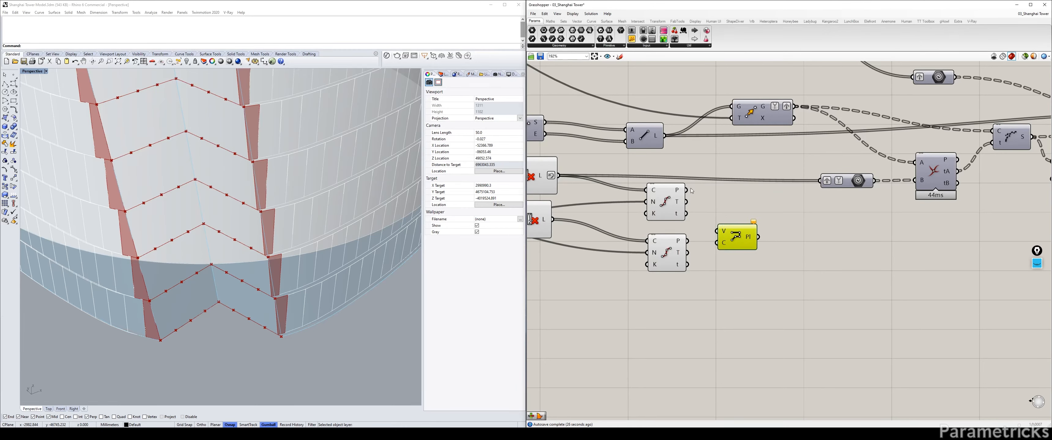
pyautogui.moveTo(673, 201); pyautogui.dragTo(662, 203)
pyautogui.moveTo(671, 250); pyautogui.dragTo(665, 251)
pyautogui.moveTo(664, 205); pyautogui.dragTo(716, 217)
pyautogui.moveTo(664, 195)
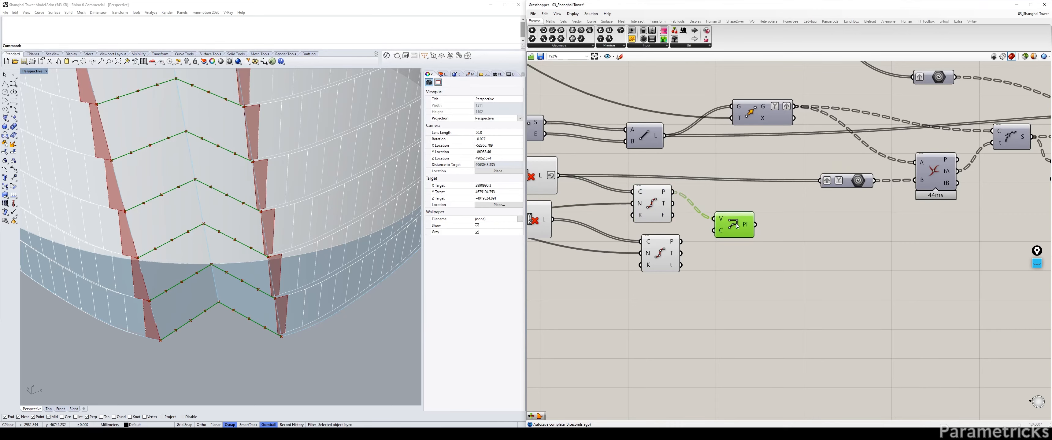
# Hide the previews of both Divide Curve components and both Cull Index components
pyautogui.doubleClick(801, 233)
pyautogui.moveTo(677, 312); pyautogui.dragTo(633, 195)
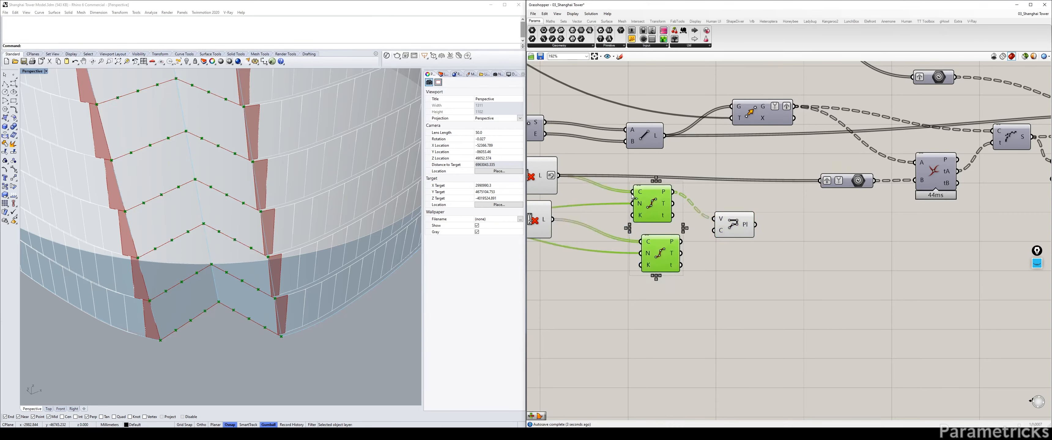
pyautogui.hotkey('ctrl', 'q')
pyautogui.click(649, 227)
pyautogui.click(744, 219)
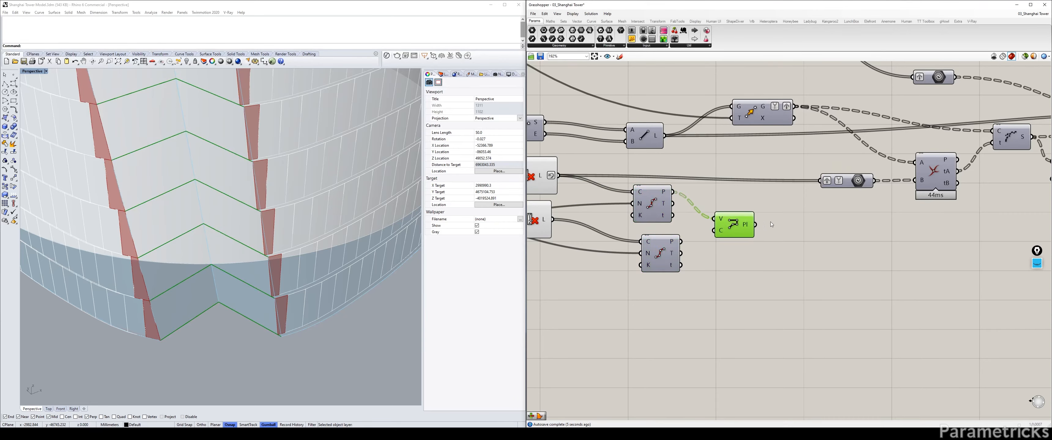
pyautogui.moveTo(676, 217); pyautogui.dragTo(762, 214, button='right')
pyautogui.click(615, 175)
pyautogui.hotkey('ctrl', 'q')
pyautogui.click(617, 218)
pyautogui.hotkey('ctrl', 'q')
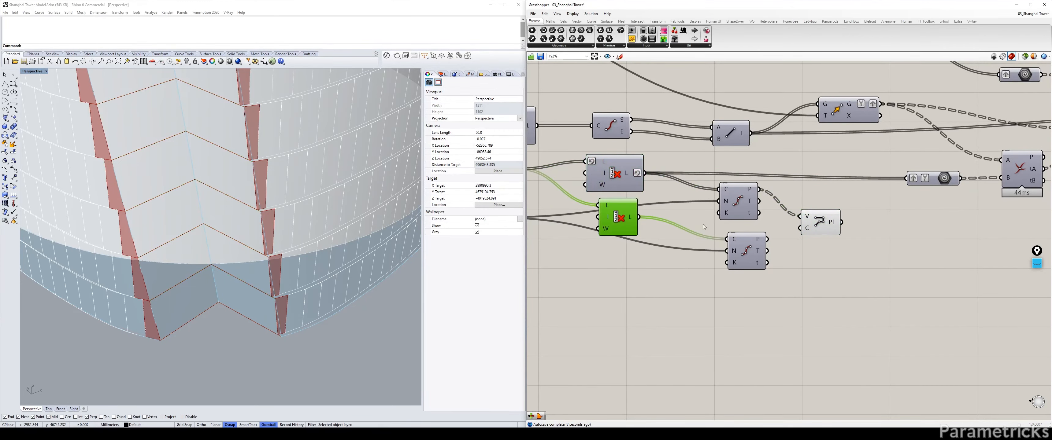
# Add an Explode component and connect the PolyLine output to its curve input
pyautogui.moveTo(703, 224); pyautogui.dragTo(771, 218, button='right')
pyautogui.scroll(-3, 772, 219)
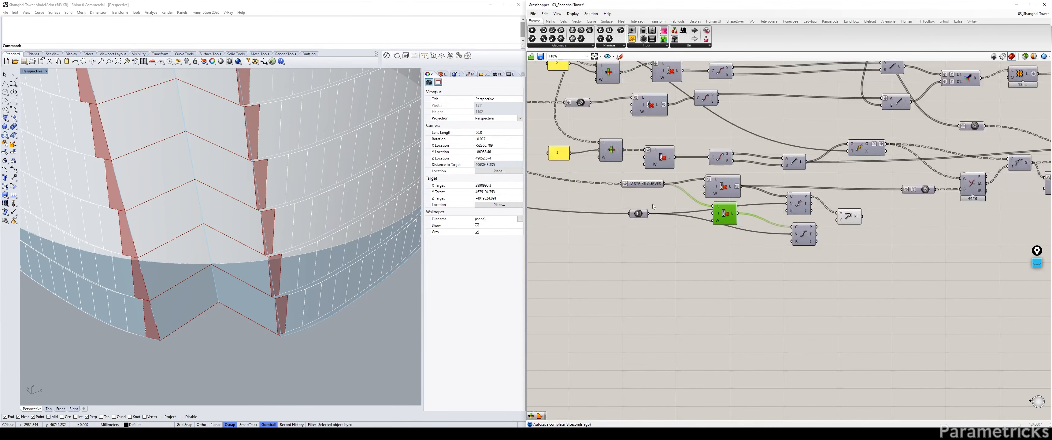
pyautogui.click(846, 215)
pyautogui.hotkey('ctrl', 'q')
pyautogui.hotkey('ctrl', 'q')
pyautogui.moveTo(914, 223); pyautogui.dragTo(734, 231, button='right')
pyautogui.scroll(4, 734, 231)
pyautogui.doubleClick(734, 231)
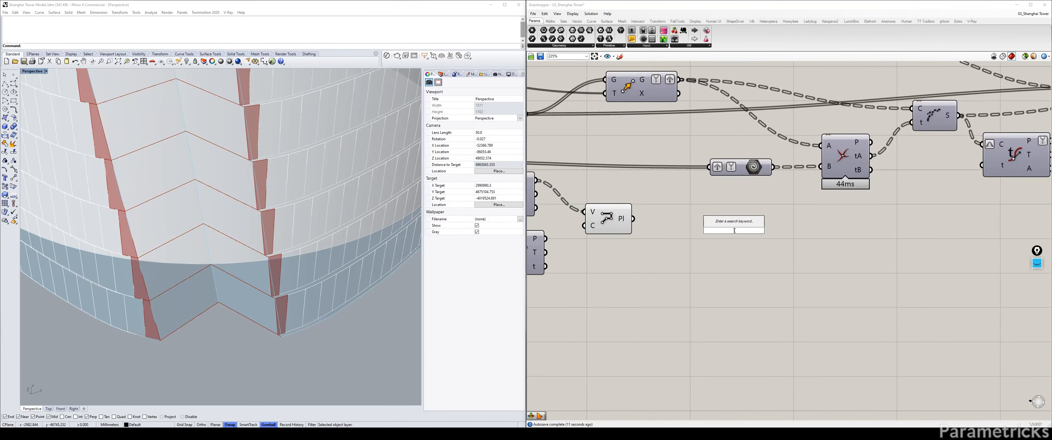
pyautogui.write('explode')
pyautogui.press('Return')
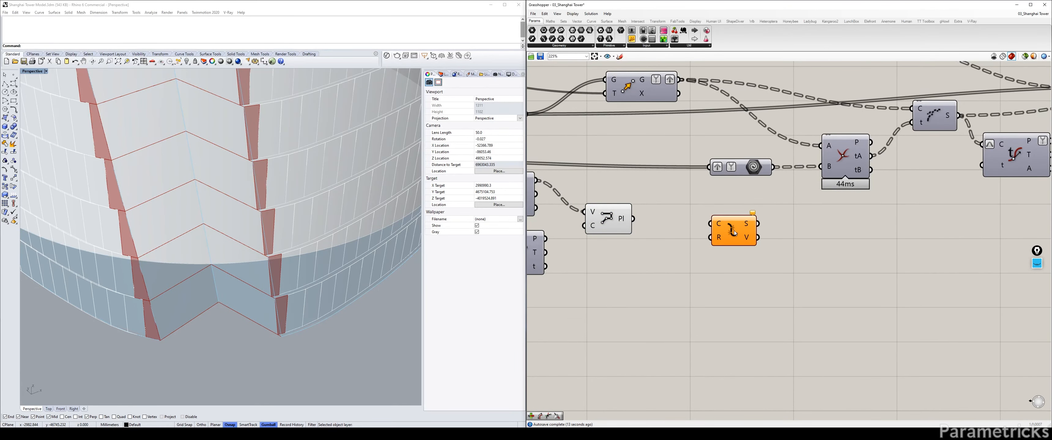
pyautogui.moveTo(634, 218); pyautogui.dragTo(697, 216)
pyautogui.moveTo(748, 226)
# Duplicate the PolyLine and Explode pair and feed the copied PolyLine from the lower Divide Curve's points
pyautogui.moveTo(645, 267); pyautogui.dragTo(722, 250, button='right')
pyautogui.click(688, 209)
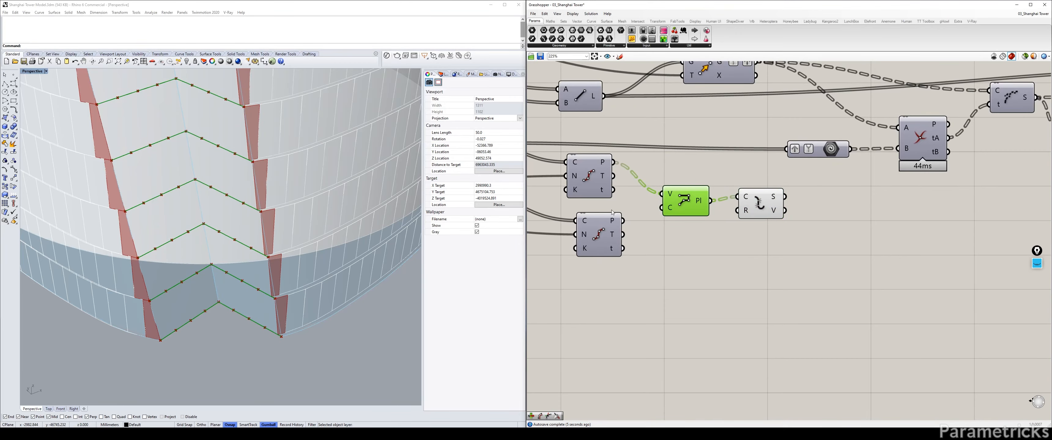
pyautogui.moveTo(612, 213); pyautogui.dragTo(657, 217, button='right')
pyautogui.moveTo(729, 206); pyautogui.dragTo(720, 185)
pyautogui.moveTo(800, 216); pyautogui.dragTo(738, 249)
pyautogui.moveTo(668, 225); pyautogui.dragTo(703, 233)
pyautogui.moveTo(779, 241); pyautogui.dragTo(652, 246, button='right')
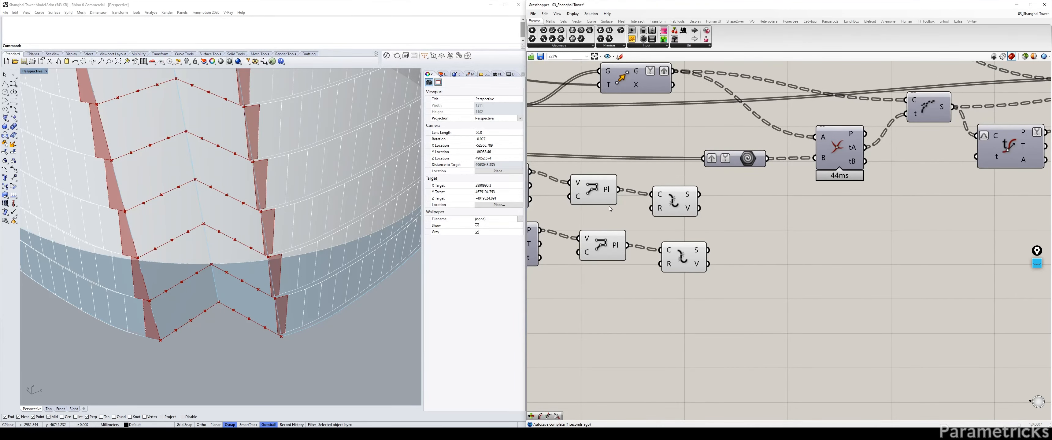
# Hide the previews of both PolyLine components, leaving the Explode components visible
pyautogui.click(590, 199)
pyautogui.hotkey('ctrl', 'q')
pyautogui.click(610, 236)
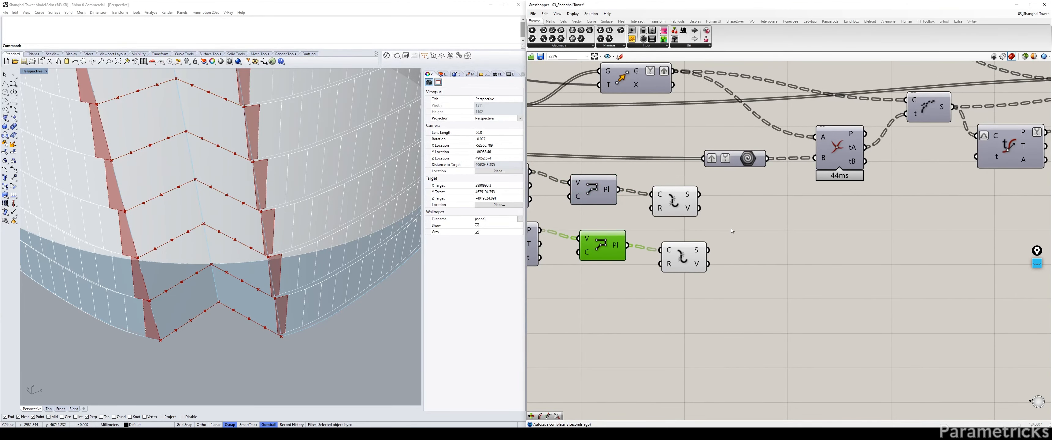
pyautogui.scroll(-3, 722, 223)
pyautogui.moveTo(699, 262); pyautogui.dragTo(643, 210)
pyautogui.click(721, 240)
pyautogui.scroll(3, 796, 176)
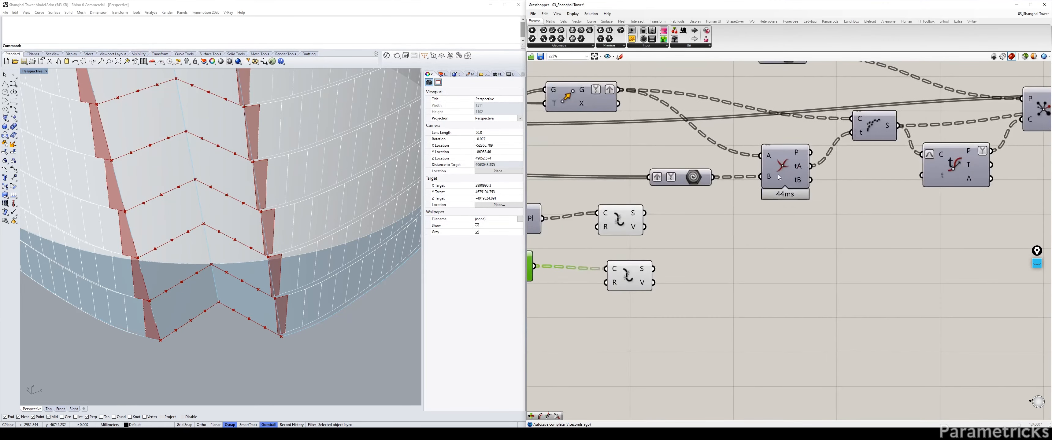
# Mark one panel outline between the two lowest strike rows with temporary pen strokes, and clear the marks
pyautogui.click(793, 175)
pyautogui.moveTo(621, 227); pyautogui.dragTo(654, 215, button='right')
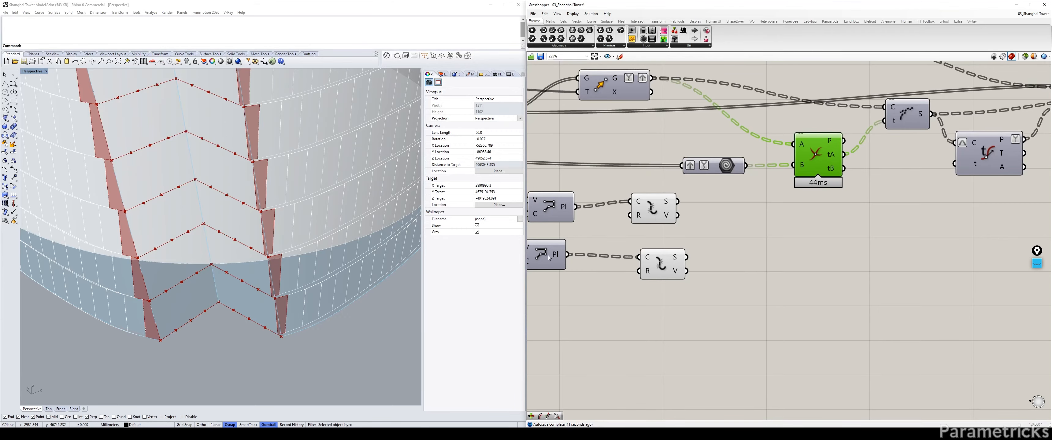
pyautogui.moveTo(313, 308); pyautogui.dragTo(346, 299, button='right')
pyautogui.scroll(3, 319, 315)
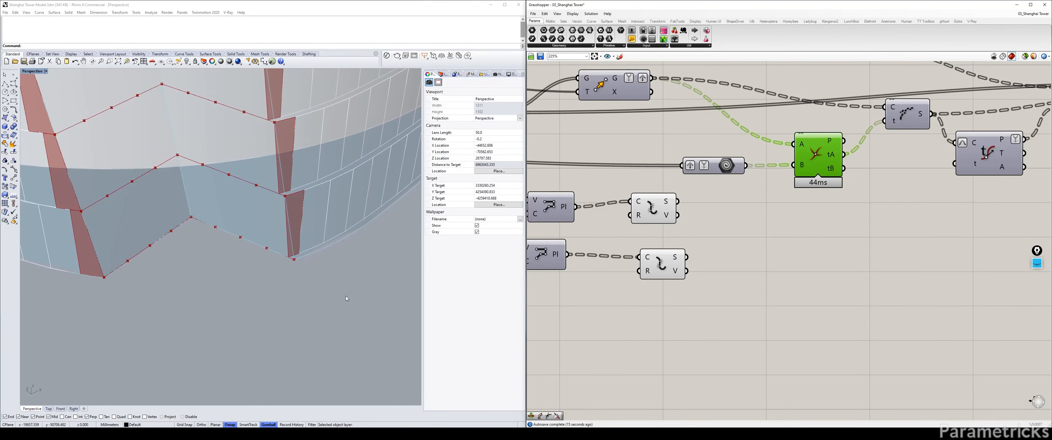
pyautogui.click(1036, 262)
pyautogui.click(1036, 283)
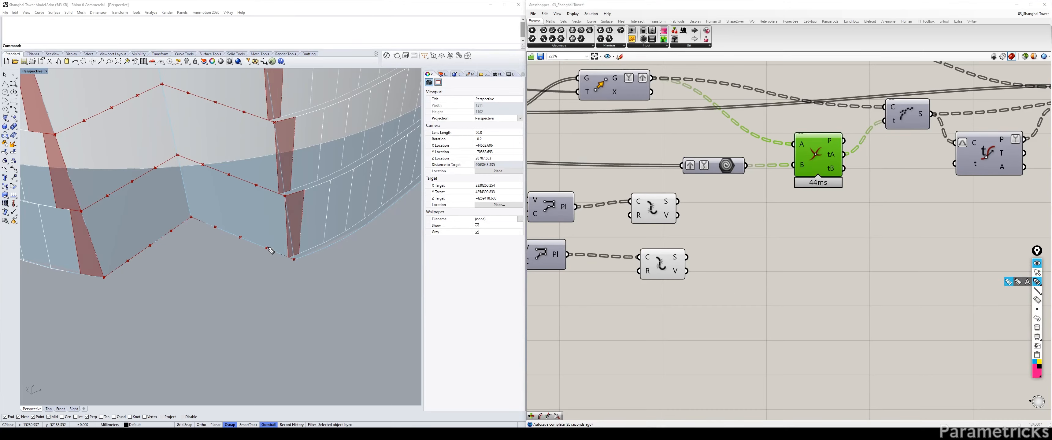
pyautogui.moveTo(266, 247); pyautogui.dragTo(295, 259)
pyautogui.click(1034, 363)
pyautogui.moveTo(264, 252); pyautogui.dragTo(290, 259)
pyautogui.moveTo(267, 248)
pyautogui.mouseDown()
pyautogui.moveTo(257, 188)
pyautogui.moveTo(284, 196)
pyautogui.moveTo(287, 261)
pyautogui.mouseUp()
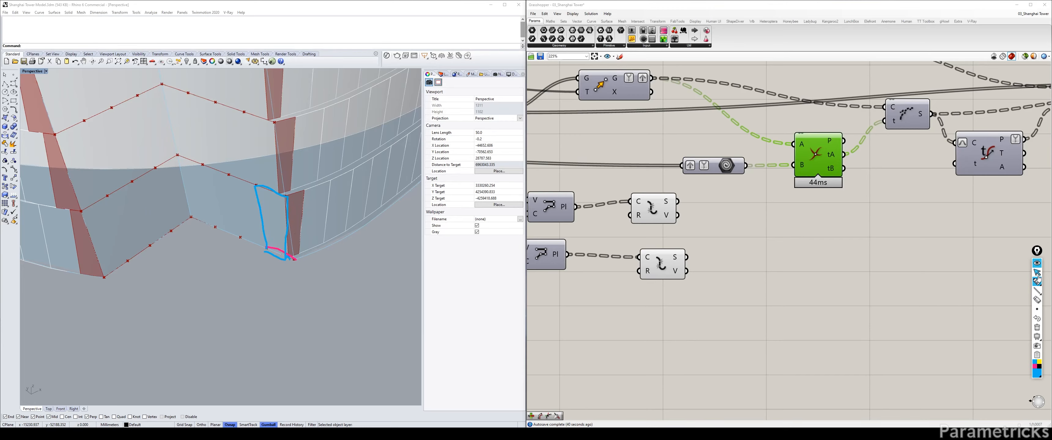
pyautogui.click(1037, 329)
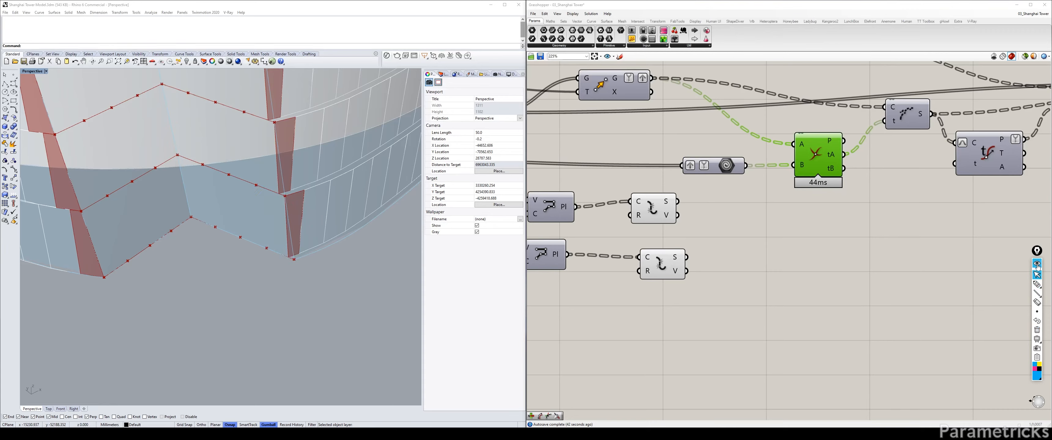
# Toggle the Explode previews to compare their strike rows, leaving only the upper Explode component's preview on
pyautogui.click(740, 265)
pyautogui.click(662, 217)
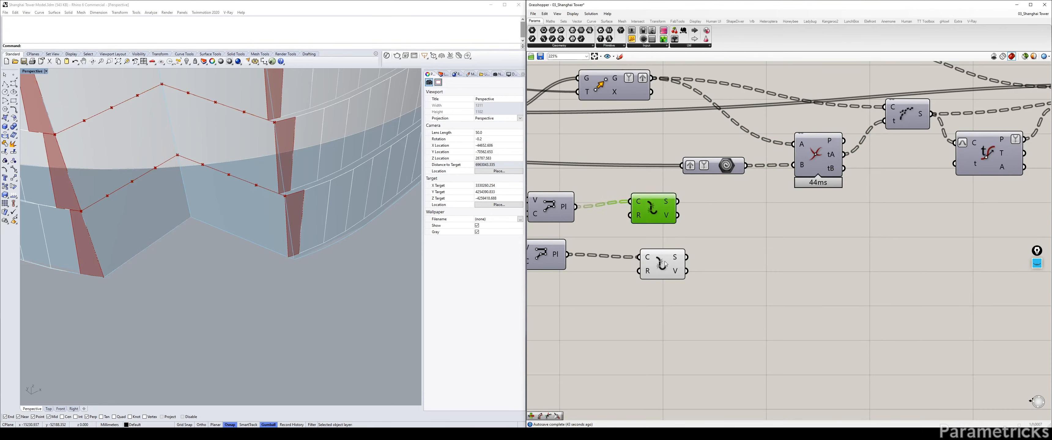
pyautogui.click(733, 231)
pyautogui.click(665, 269)
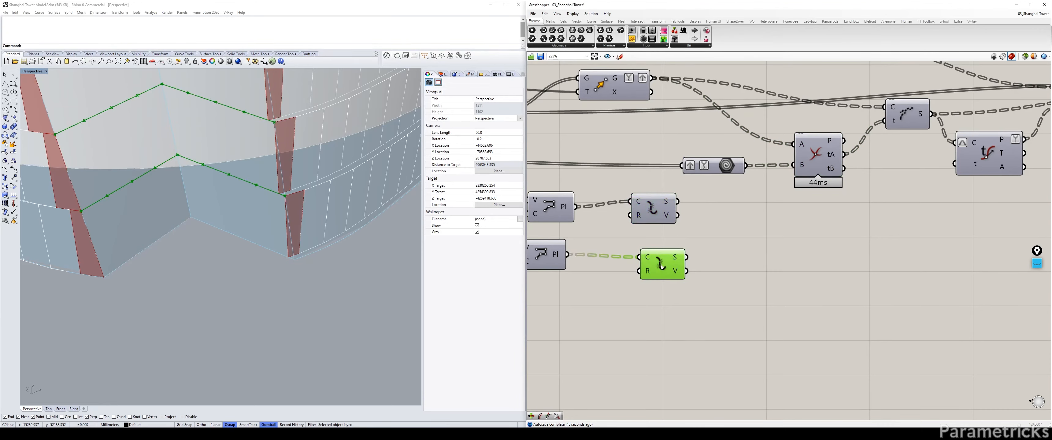
pyautogui.click(660, 212)
pyautogui.click(752, 214)
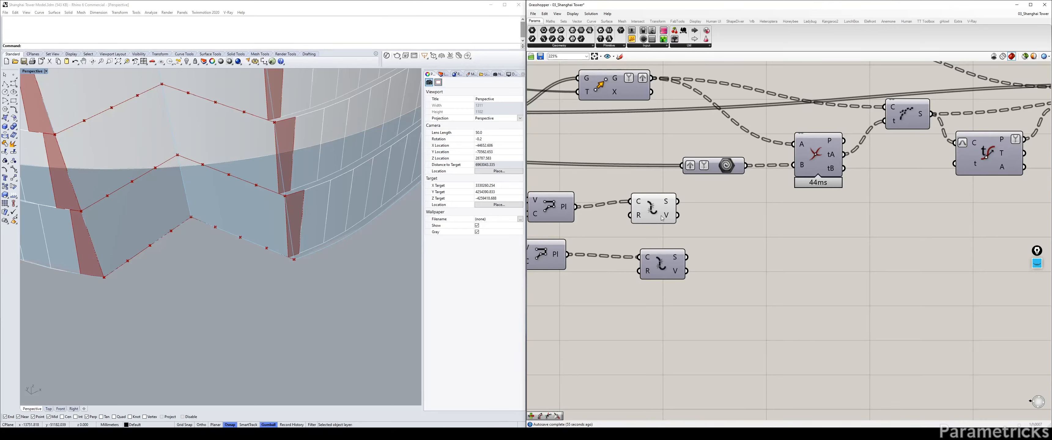
# Move the lower Explode component into line beneath the upper Explode component
pyautogui.moveTo(797, 223); pyautogui.dragTo(686, 227, button='right')
pyautogui.click(724, 160)
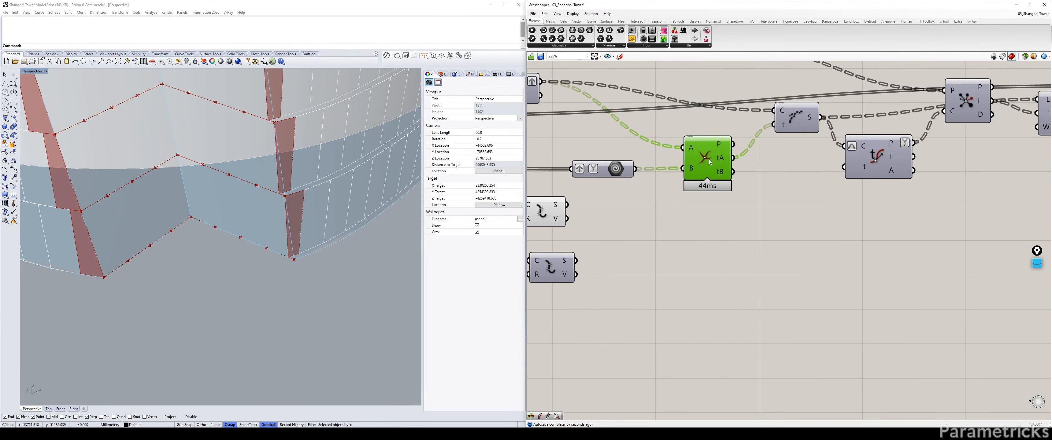
pyautogui.click(692, 213)
pyautogui.moveTo(609, 221); pyautogui.dragTo(704, 222, button='right')
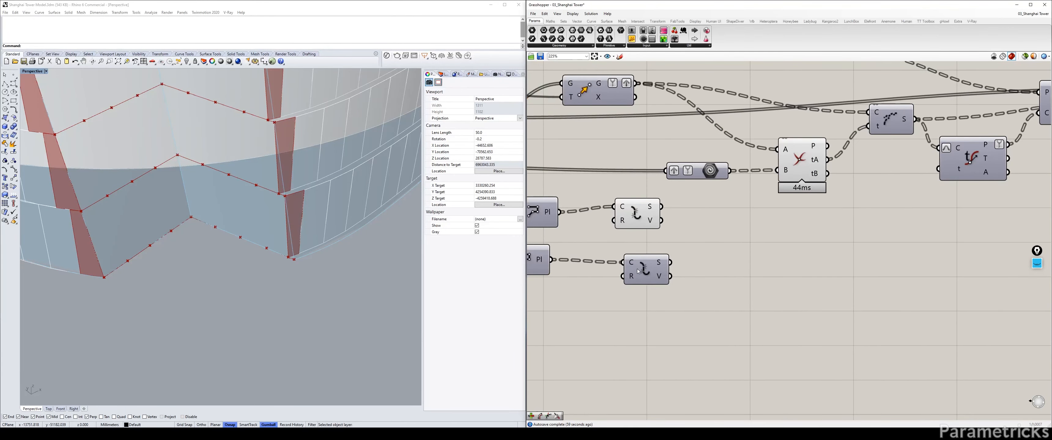
pyautogui.click(633, 266)
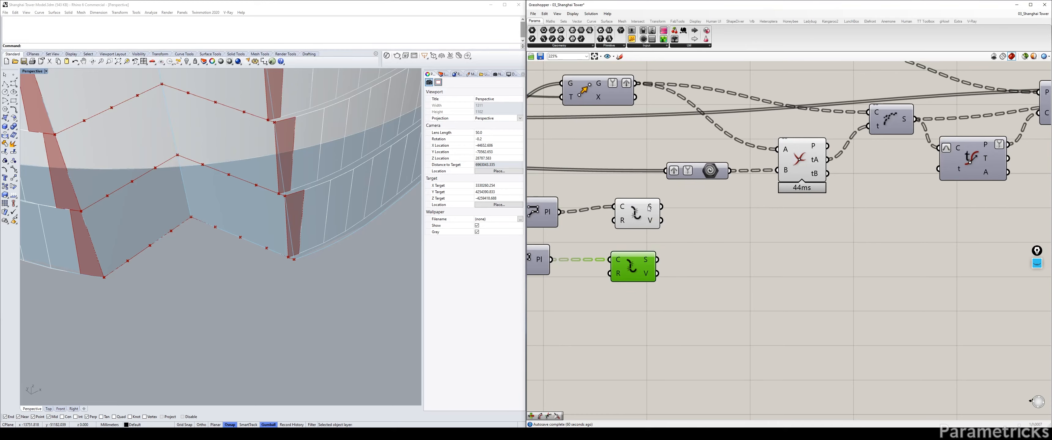
# Duplicate the Evaluate Curve component below the Curve | Curve intersection and feed its curve input with the upper Explode component's segments
pyautogui.moveTo(768, 224); pyautogui.dragTo(694, 230, button='right')
pyautogui.doubleClick(694, 229)
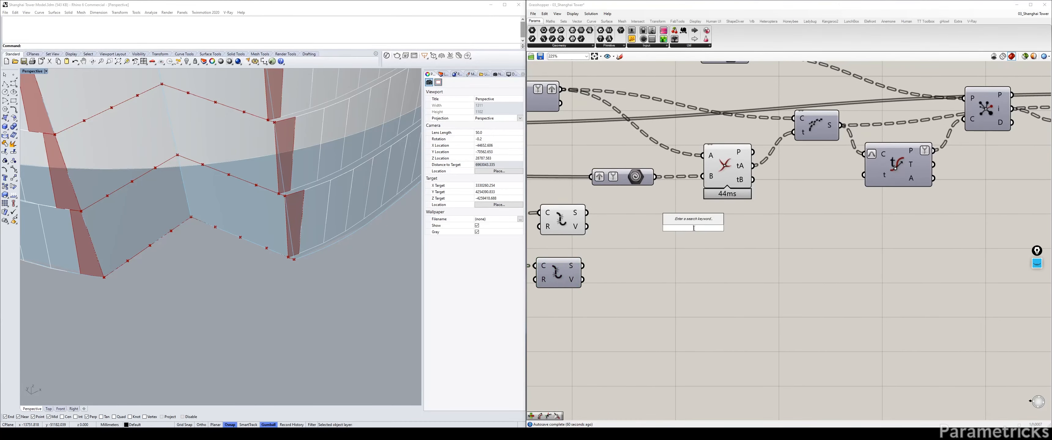
pyautogui.keyDown('alt'); pyautogui.moveTo(919, 177); pyautogui.dragTo(734, 259); pyautogui.keyUp('alt')
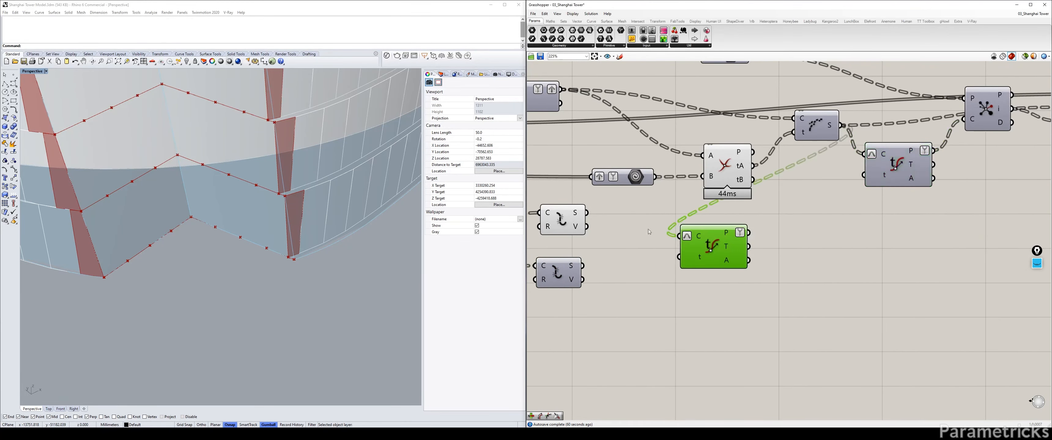
pyautogui.moveTo(588, 213); pyautogui.dragTo(679, 235)
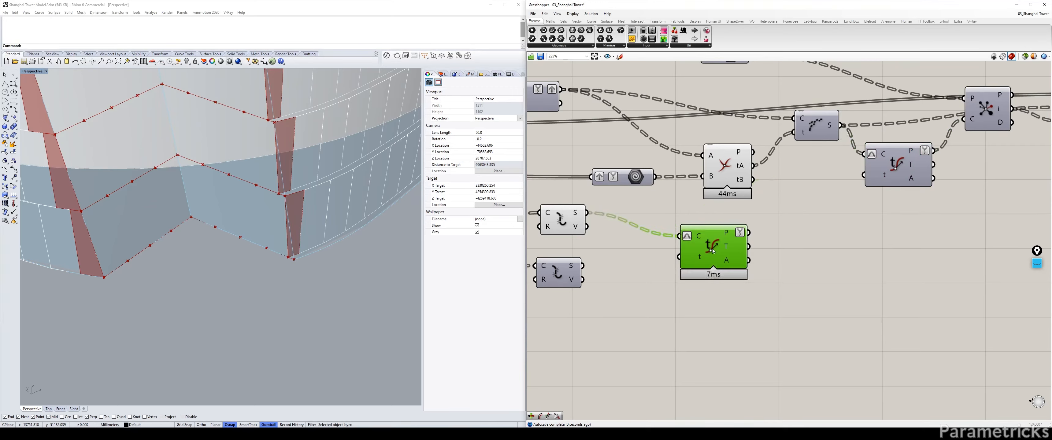
pyautogui.click(810, 258)
pyautogui.click(719, 259)
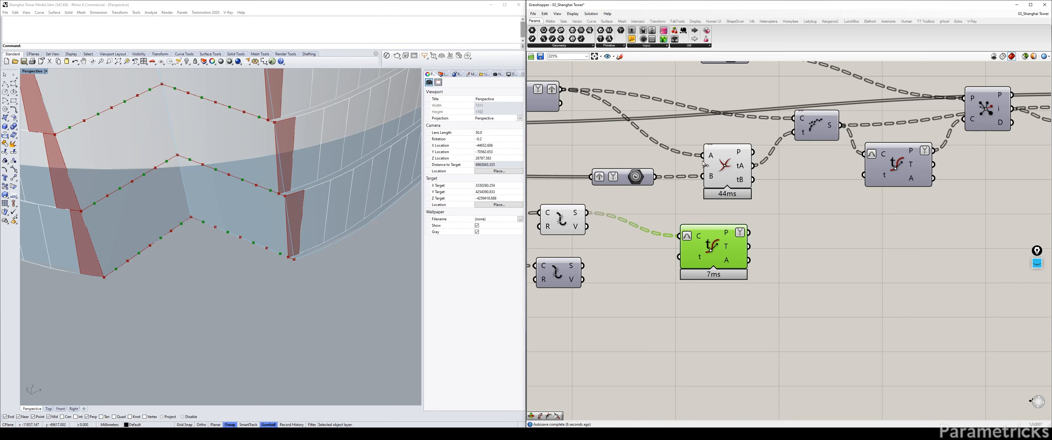
pyautogui.click(722, 168)
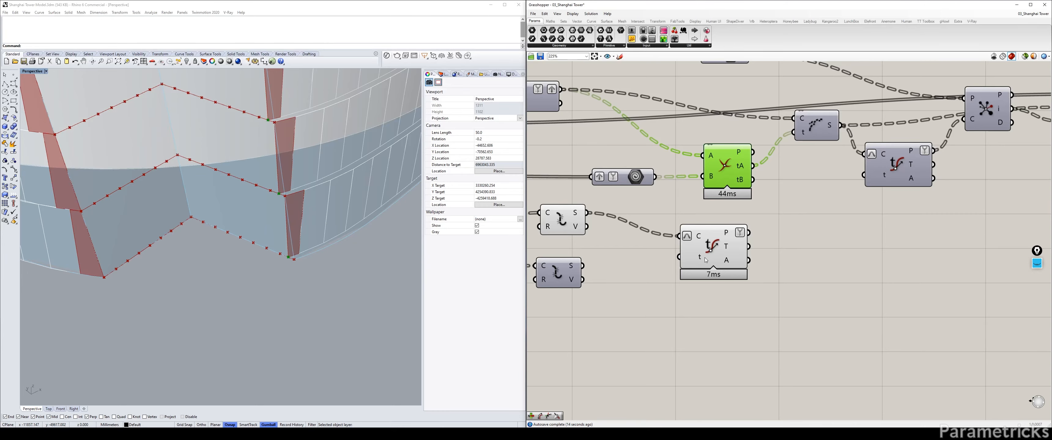
# Duplicate the Closest Point component beside the new Evaluate Curve, and hide the previews of the intersection and Evaluate Curve components
pyautogui.doubleClick(730, 319)
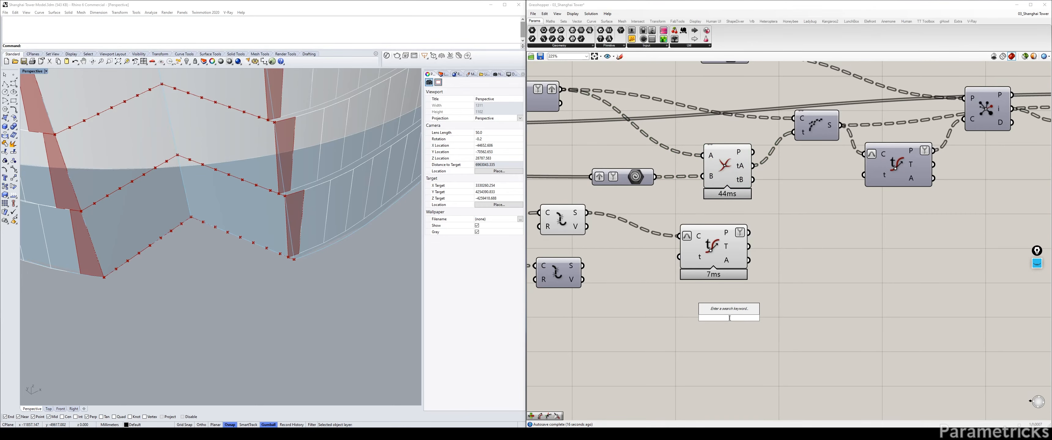
pyautogui.moveTo(891, 203); pyautogui.dragTo(789, 189, button='right')
pyautogui.keyDown('alt'); pyautogui.moveTo(872, 113); pyautogui.dragTo(716, 225); pyautogui.keyUp('alt')
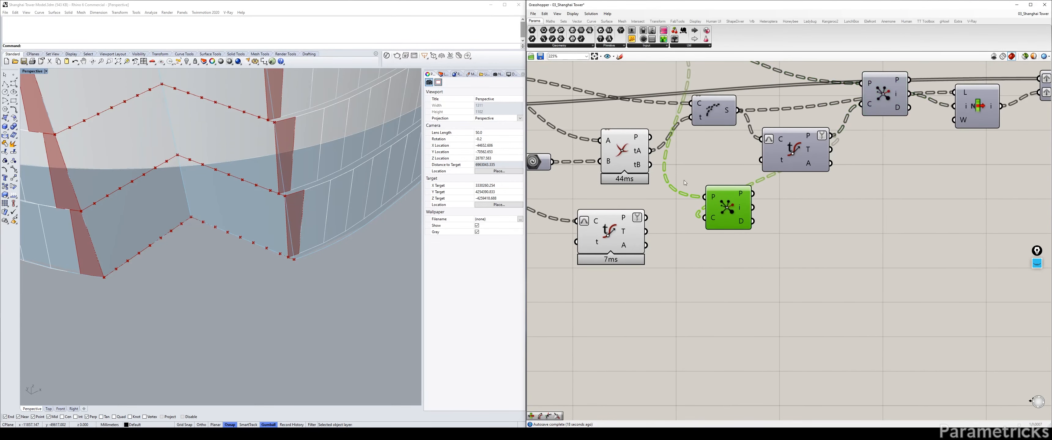
pyautogui.moveTo(741, 176); pyautogui.dragTo(787, 191, button='right')
pyautogui.moveTo(683, 156)
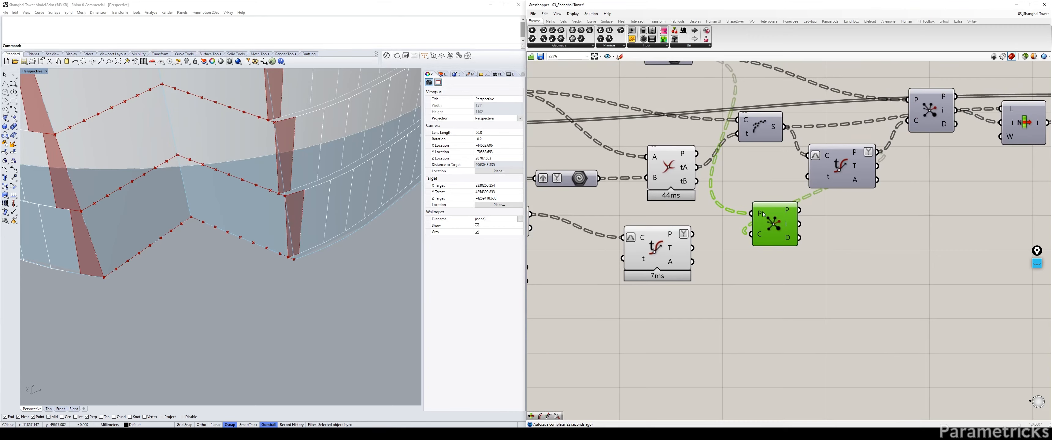
pyautogui.click(670, 168)
pyautogui.click(659, 245)
# Preview one intersection point through a temporary List Item with a flattened list input, and delete that component
pyautogui.doubleClick(746, 278)
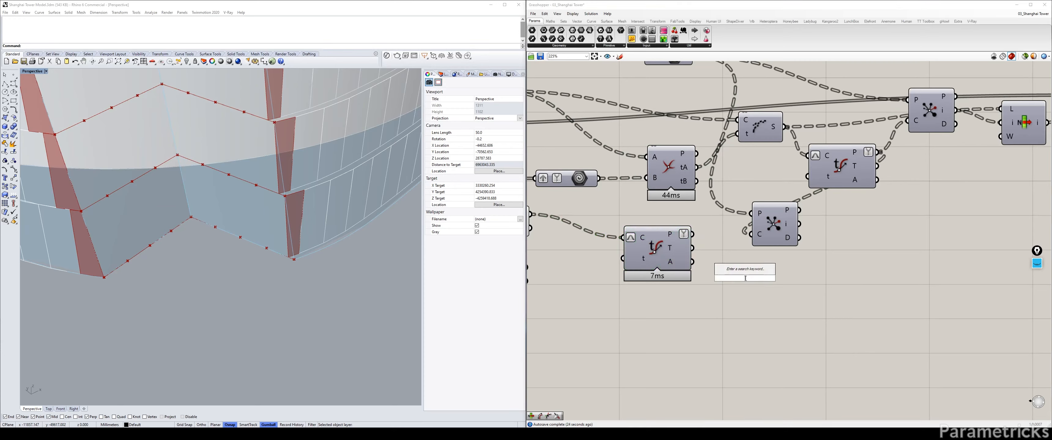
pyautogui.write('list')
pyautogui.click(761, 272)
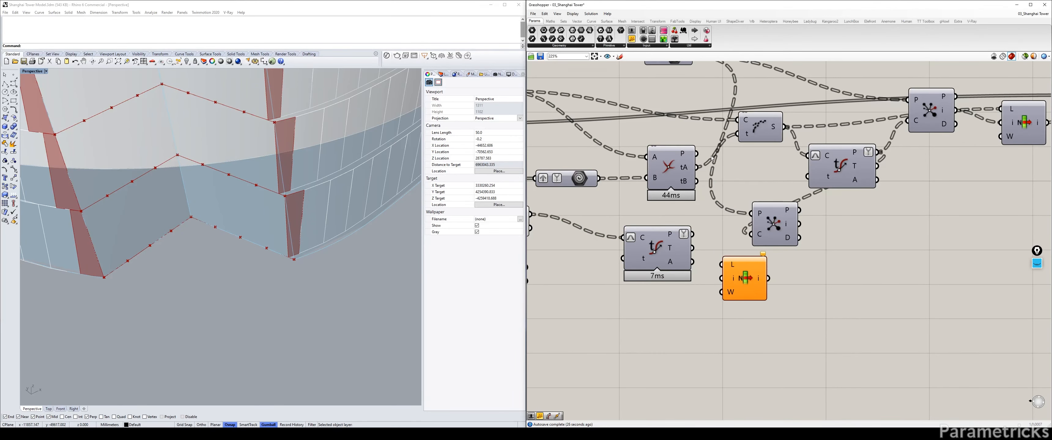
pyautogui.moveTo(697, 154); pyautogui.dragTo(732, 264)
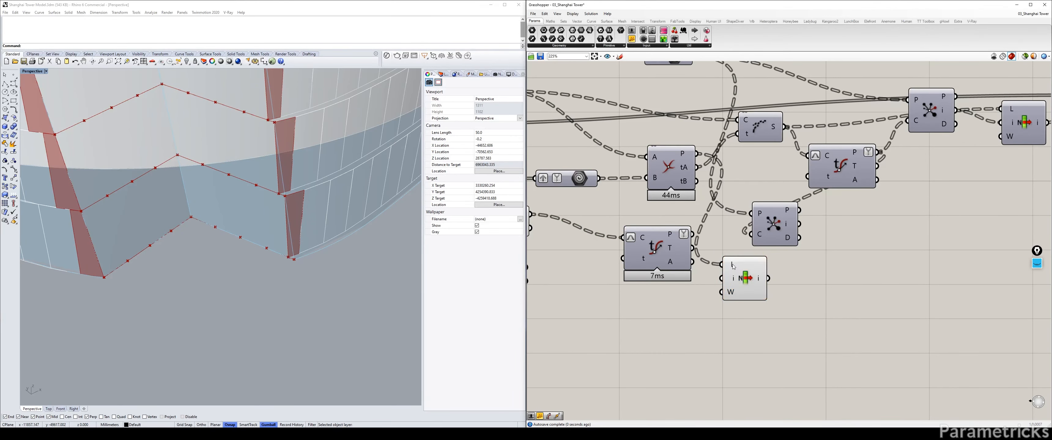
pyautogui.rightClick(732, 265)
pyautogui.click(758, 311)
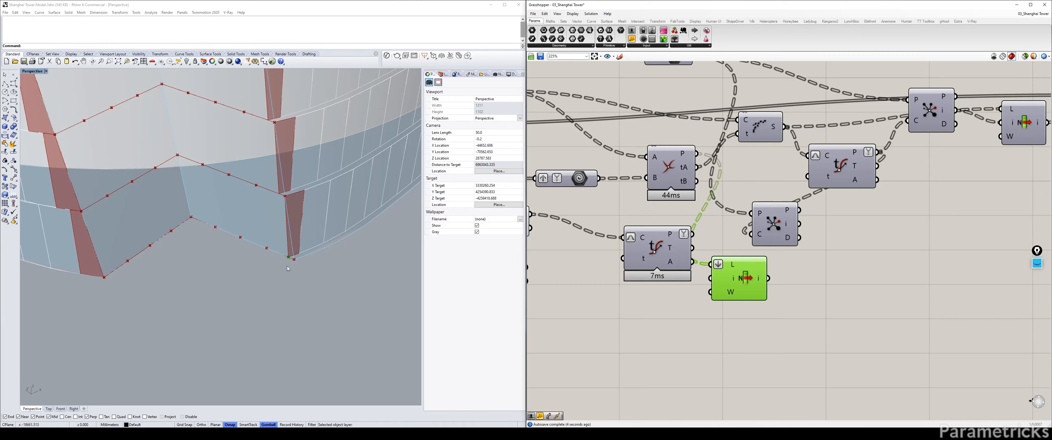
pyautogui.moveTo(752, 270); pyautogui.dragTo(756, 270)
pyautogui.press('Delete')
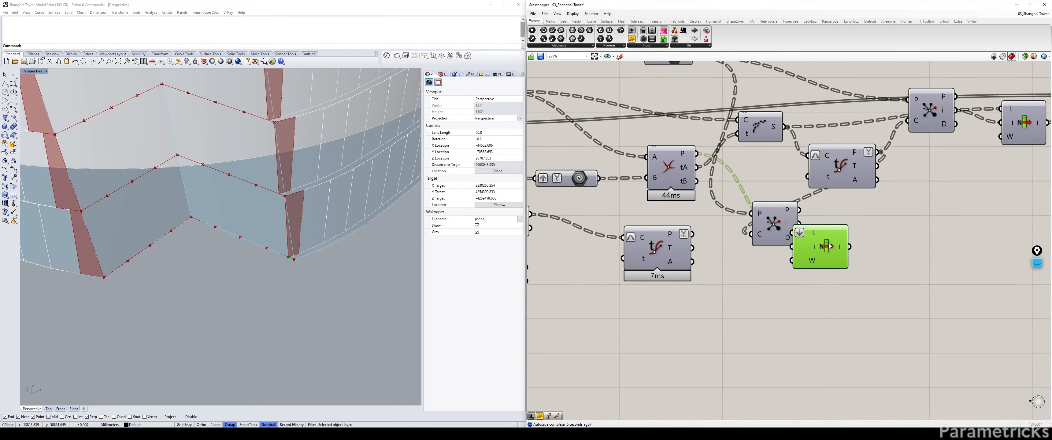
# Wire the intersection points into the new Closest Point's P input and the new Evaluate Curve's points into its C input
pyautogui.moveTo(774, 223); pyautogui.dragTo(784, 234)
pyautogui.moveTo(698, 155); pyautogui.dragTo(768, 225)
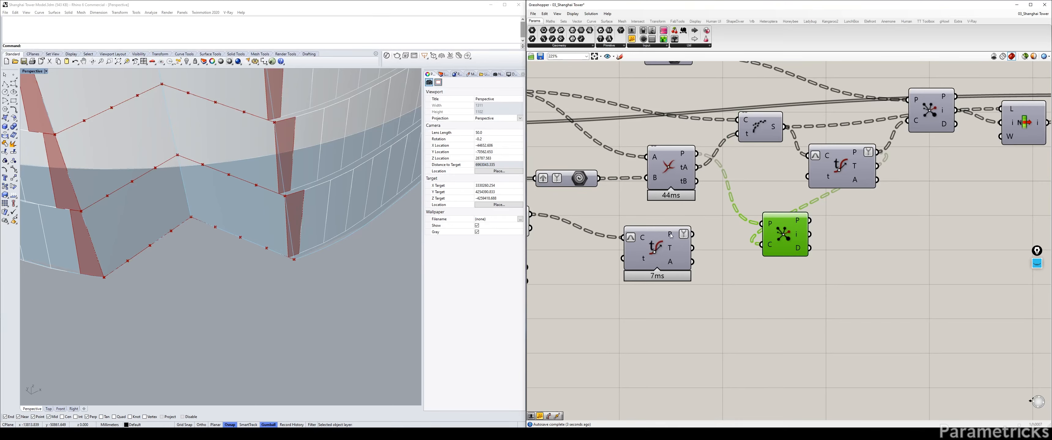
pyautogui.moveTo(671, 236)
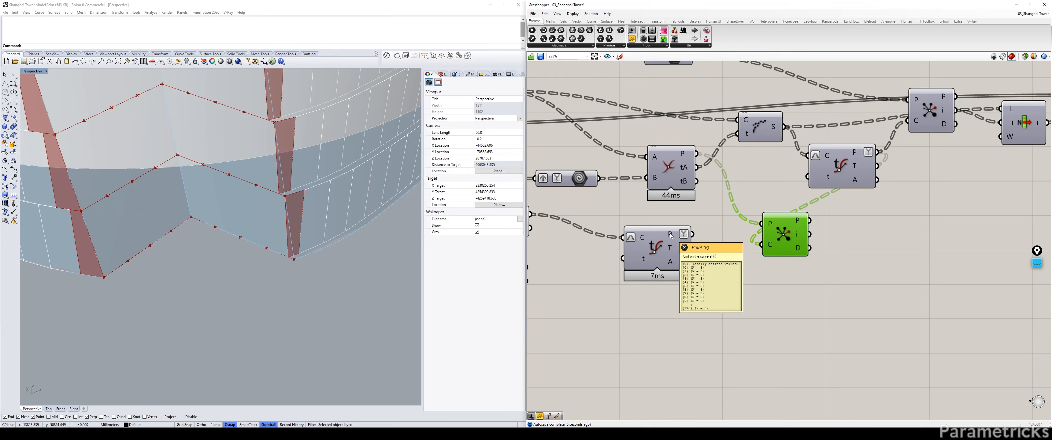
pyautogui.moveTo(685, 156)
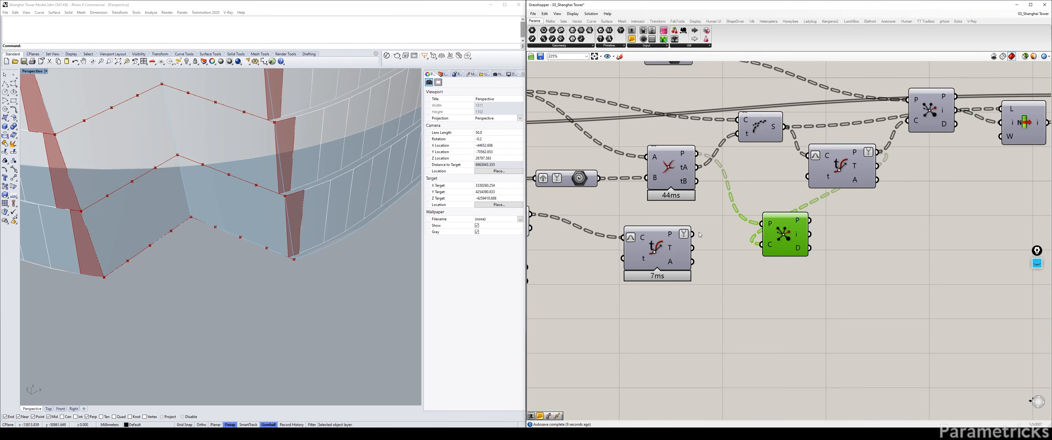
pyautogui.moveTo(693, 234); pyautogui.dragTo(787, 226)
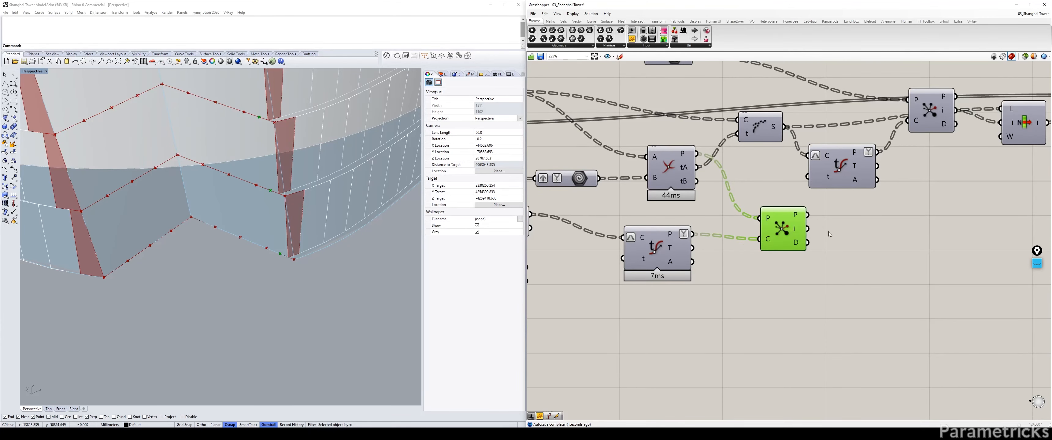
pyautogui.moveTo(830, 234); pyautogui.dragTo(735, 221, button='right')
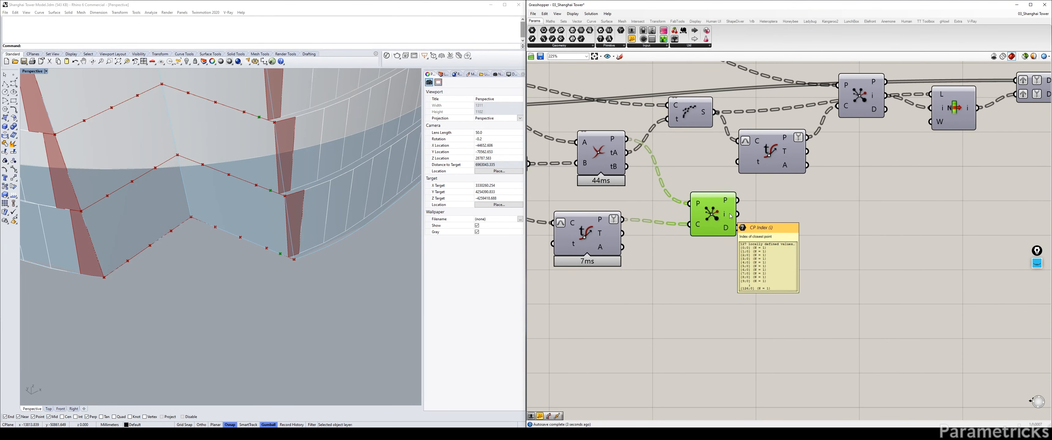
# Read the new Closest Point component's index output in a temporary panel, and delete the panel
pyautogui.doubleClick(821, 220)
pyautogui.write('//')
pyautogui.press('Return')
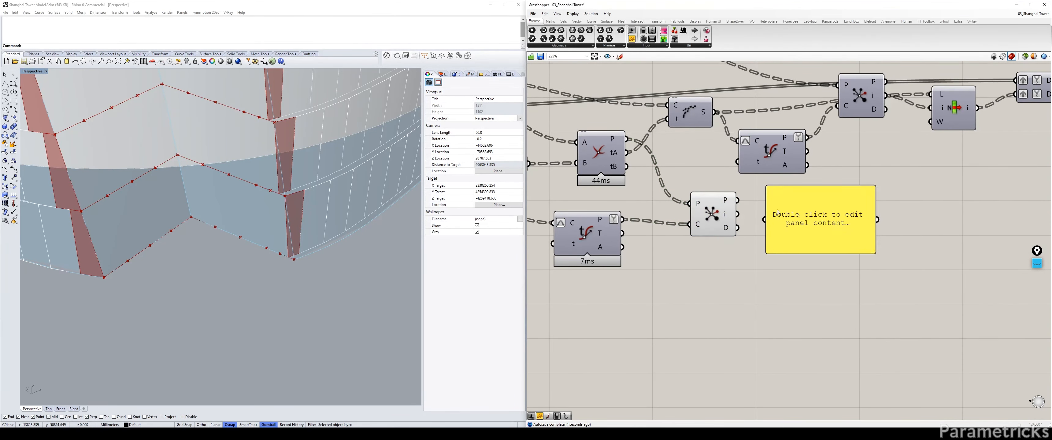
pyautogui.moveTo(830, 229); pyautogui.dragTo(807, 221, button='right')
pyautogui.moveTo(715, 206); pyautogui.dragTo(741, 211)
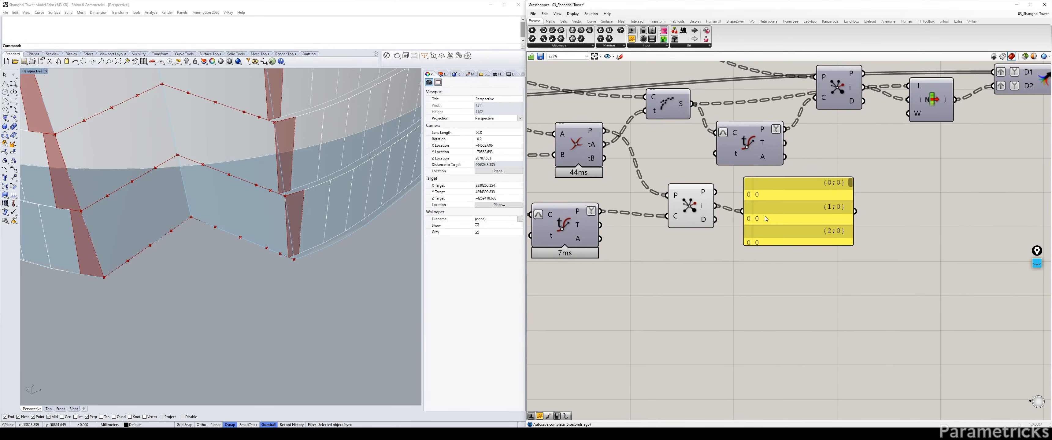
pyautogui.moveTo(841, 199); pyautogui.dragTo(824, 160, button='right')
pyautogui.moveTo(833, 144); pyautogui.dragTo(831, 207)
pyautogui.click(794, 183)
pyautogui.press('Delete')
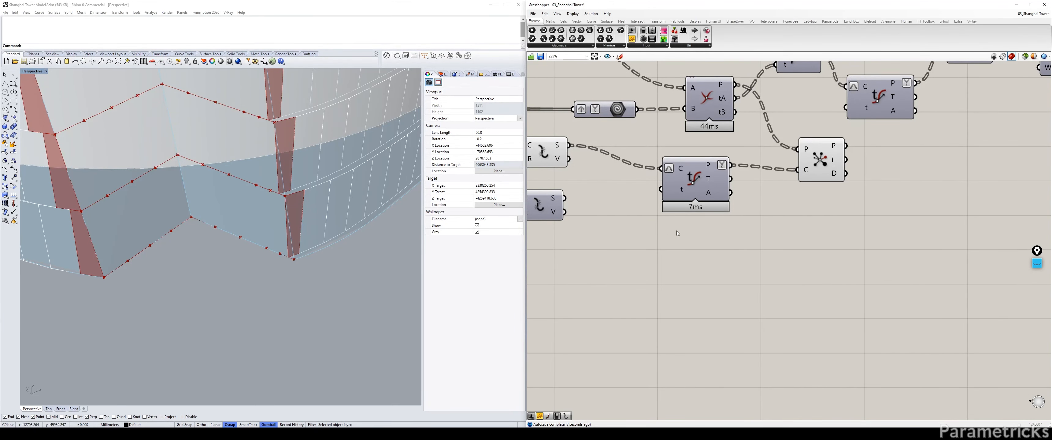
# Shift the lower Explode component and reposition the new Closest Point component beside the Evaluate Curve
pyautogui.doubleClick(702, 264)
pyautogui.moveTo(697, 211); pyautogui.dragTo(621, 219, button='right')
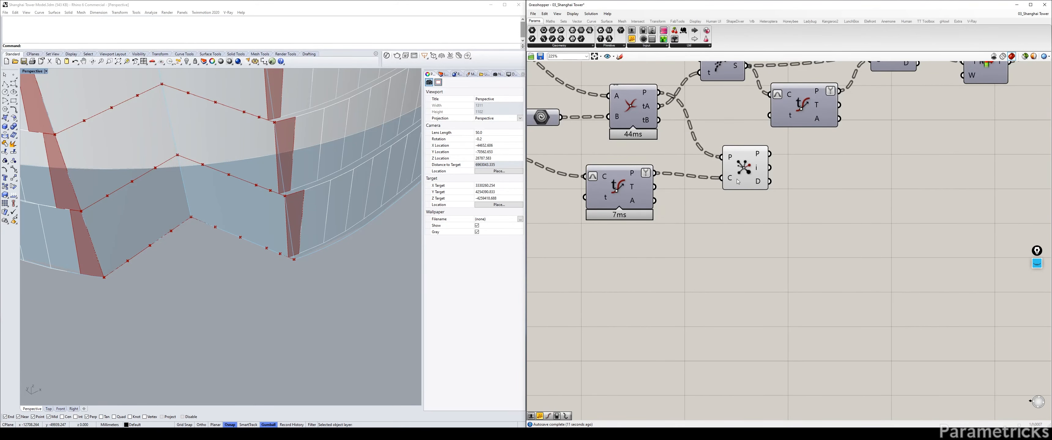
pyautogui.moveTo(738, 182); pyautogui.dragTo(840, 181, button='right')
pyautogui.moveTo(583, 167); pyautogui.dragTo(587, 172)
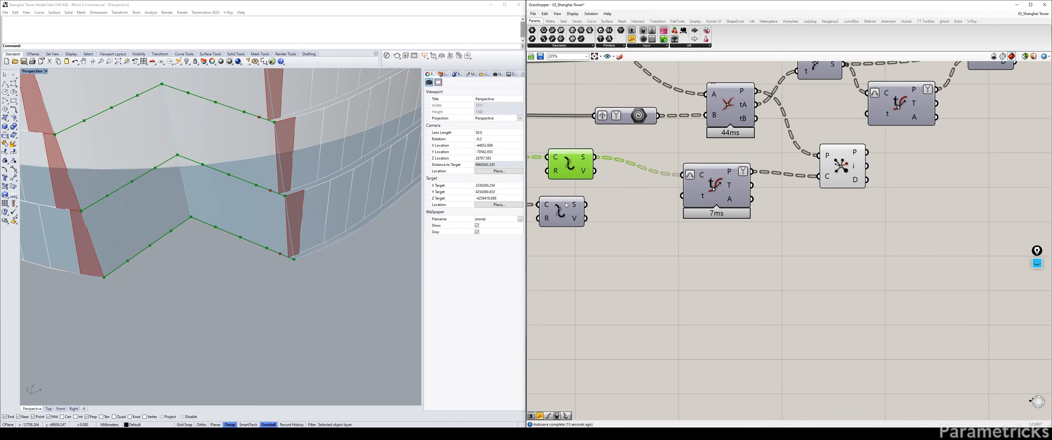
pyautogui.moveTo(574, 206); pyautogui.dragTo(601, 206)
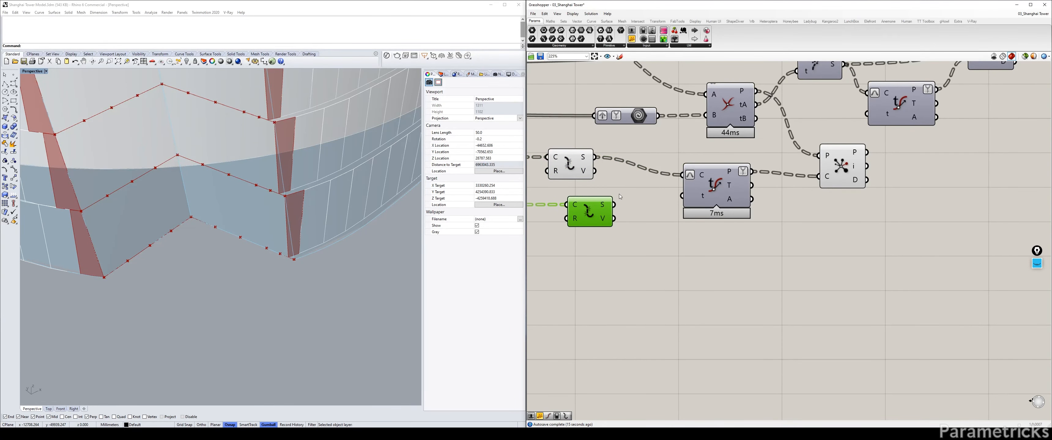
pyautogui.moveTo(635, 245); pyautogui.dragTo(760, 217, button='right')
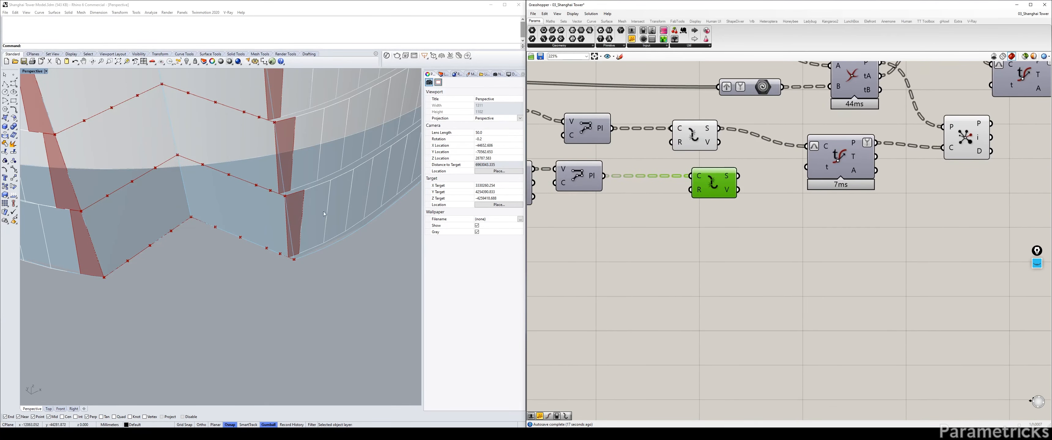
pyautogui.moveTo(715, 181); pyautogui.dragTo(588, 232, button='right')
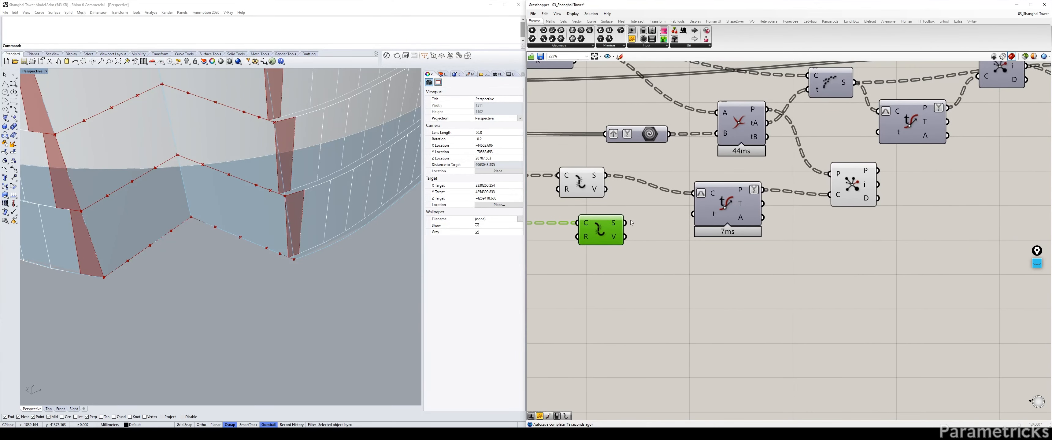
pyautogui.moveTo(725, 191); pyautogui.dragTo(639, 198, button='right')
pyautogui.click(637, 198)
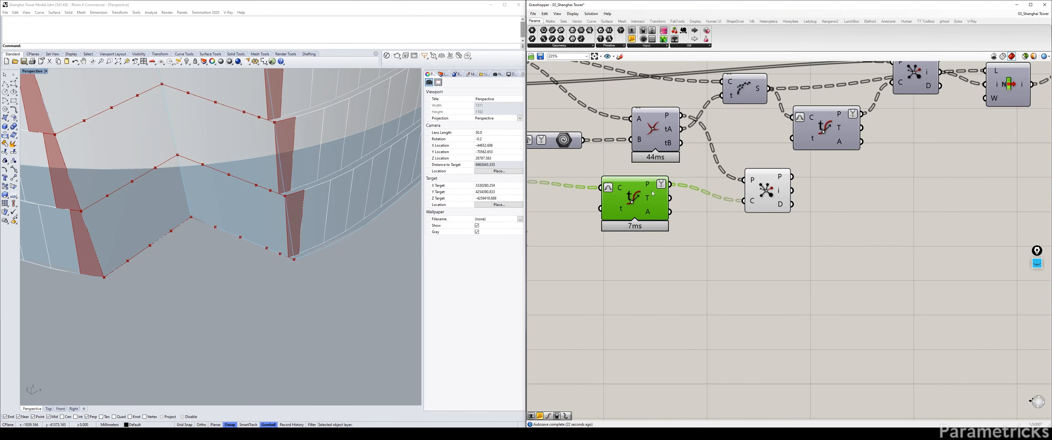
pyautogui.moveTo(779, 176); pyautogui.dragTo(768, 168)
# Compare the points of the Closest Point, Evaluate Curve and Curve | Curve intersection components in the model
pyautogui.doubleClick(823, 204)
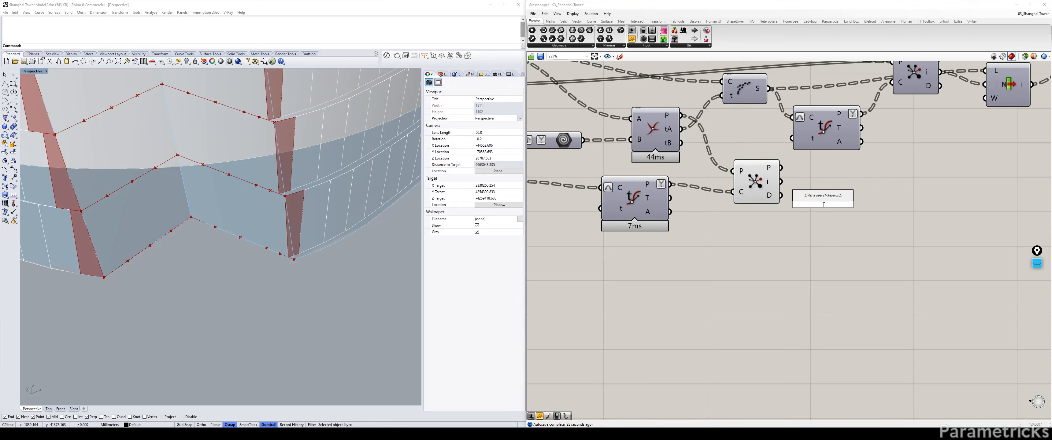
pyautogui.click(737, 189)
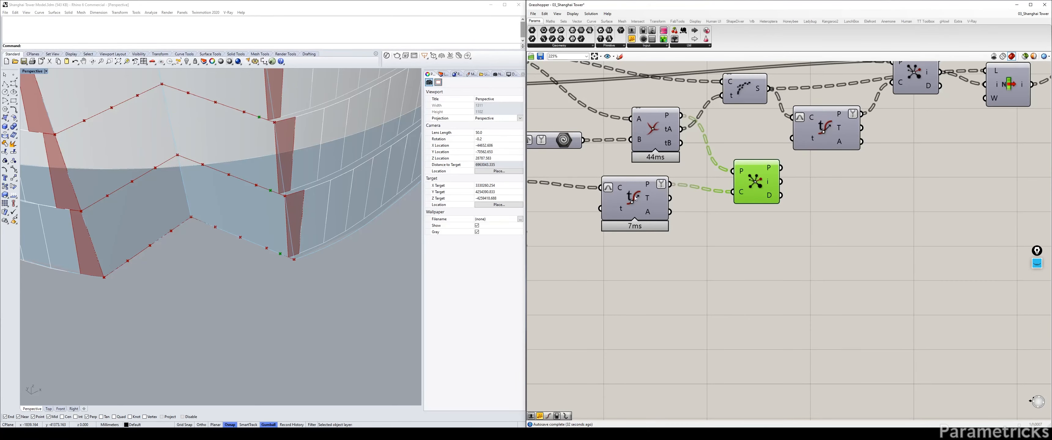
pyautogui.click(630, 199)
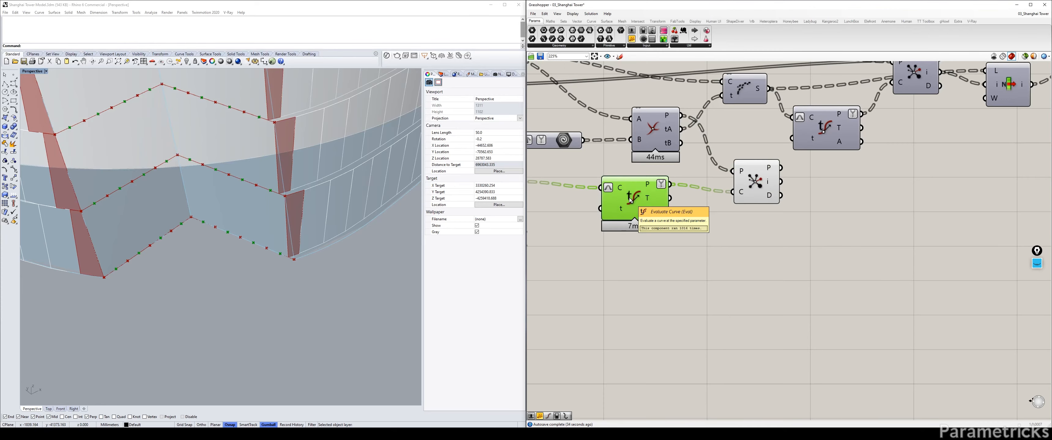
pyautogui.click(645, 141)
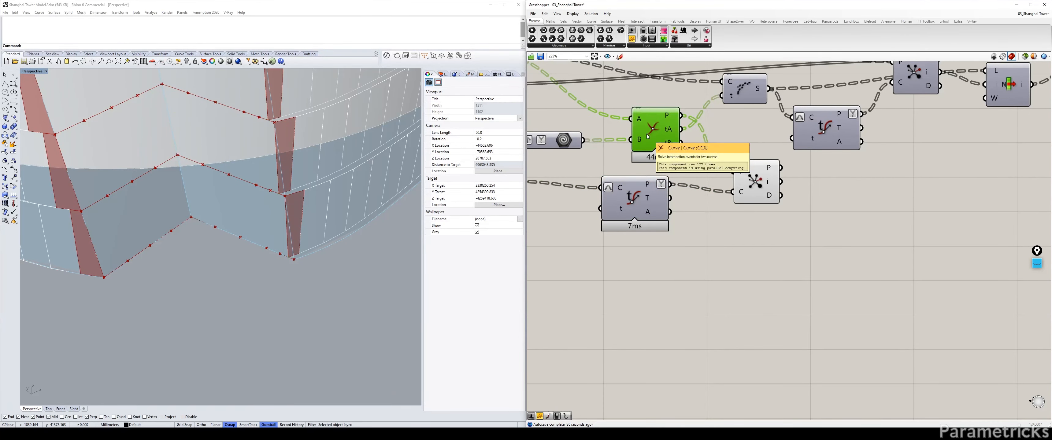
pyautogui.moveTo(641, 217); pyautogui.dragTo(743, 188, button='right')
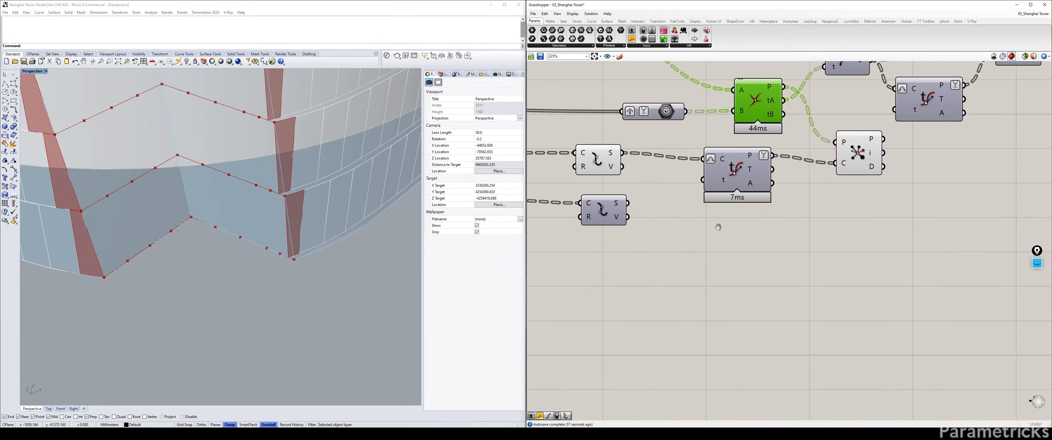
# Add a List Item component fed by the upper Explode's segments, and align the lower Explode beneath the upper one
pyautogui.doubleClick(687, 230)
pyautogui.write('ITEM')
pyautogui.click(677, 215)
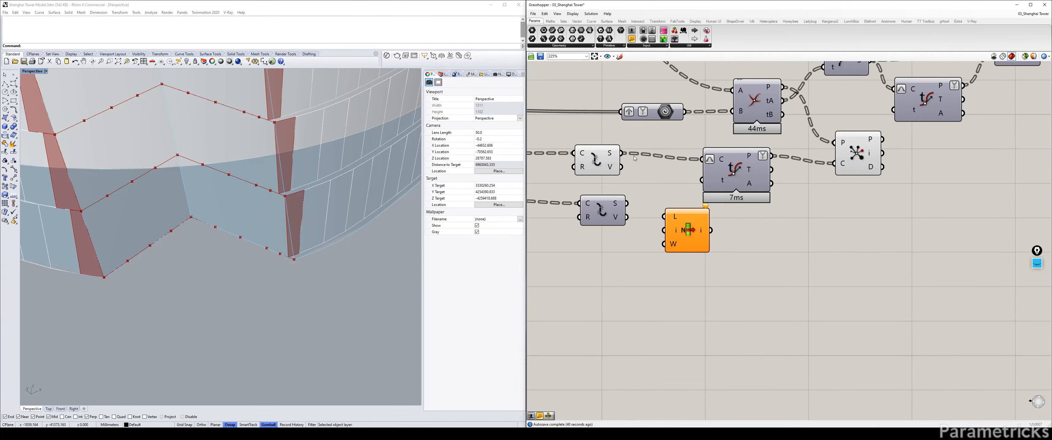
pyautogui.moveTo(622, 153); pyautogui.dragTo(600, 218)
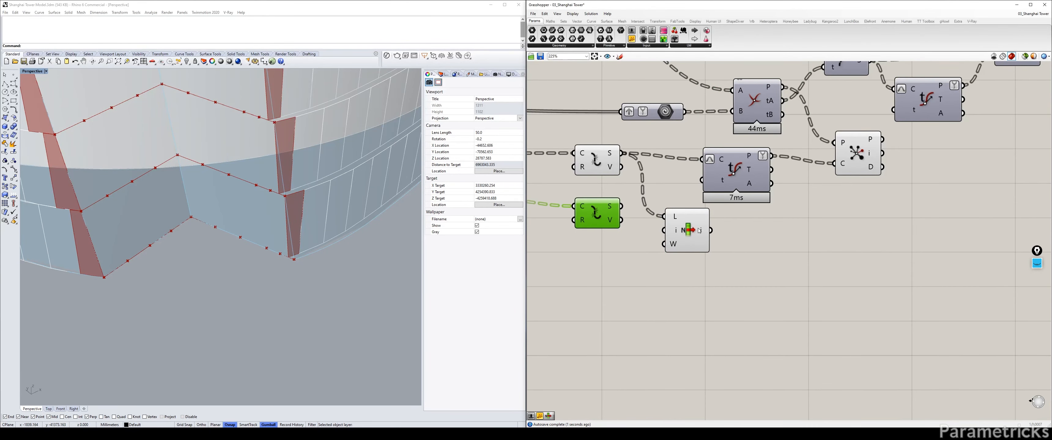
# Place the List Item beside the new Closest Point and wire the closest point index into its i input
pyautogui.moveTo(699, 231); pyautogui.dragTo(938, 224)
pyautogui.moveTo(938, 224); pyautogui.dragTo(911, 215, button='right')
pyautogui.moveTo(853, 143); pyautogui.dragTo(899, 204)
pyautogui.moveTo(994, 180); pyautogui.dragTo(810, 210, button='right')
pyautogui.click(810, 211)
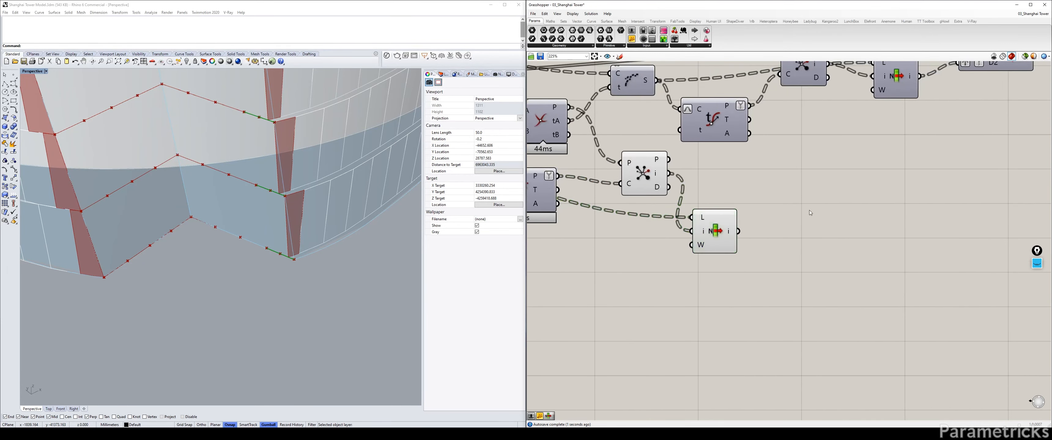
# Add an End Points component and feed its curve input from the lower List Item's output
pyautogui.doubleClick(809, 212)
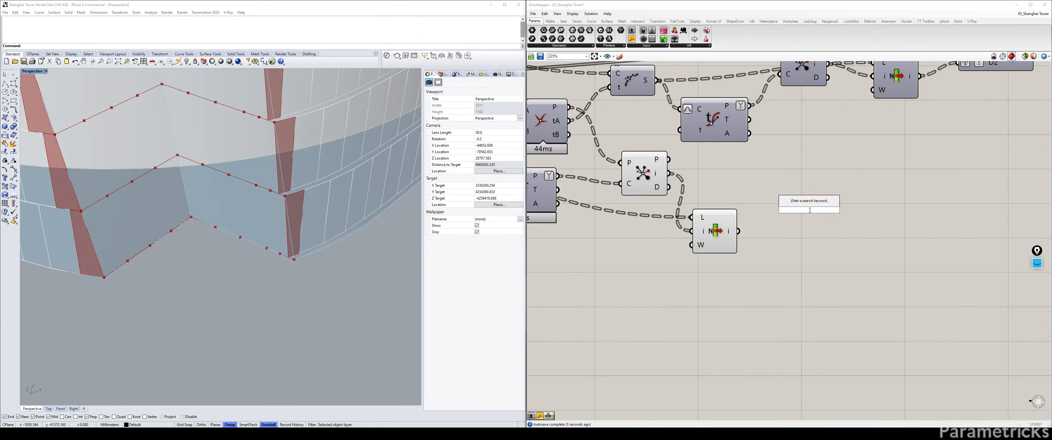
pyautogui.write('END')
pyautogui.press('Return')
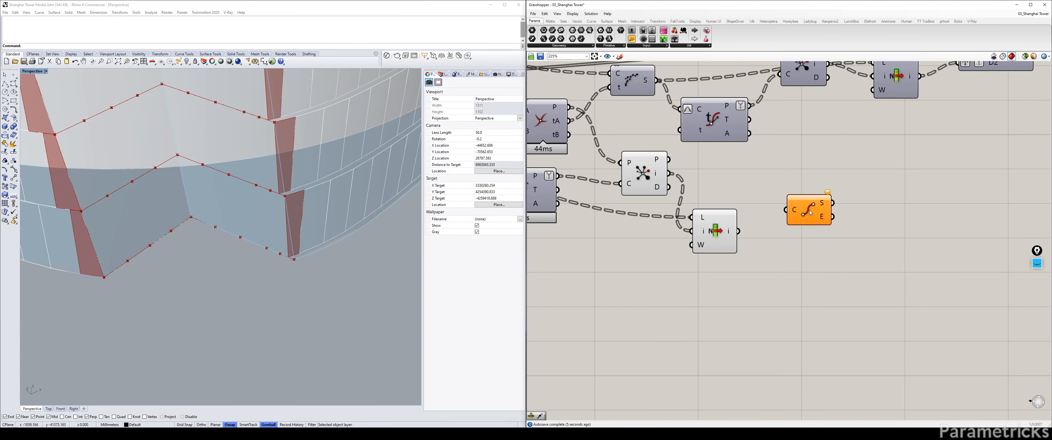
pyautogui.moveTo(738, 231); pyautogui.dragTo(717, 226)
pyautogui.click(776, 232)
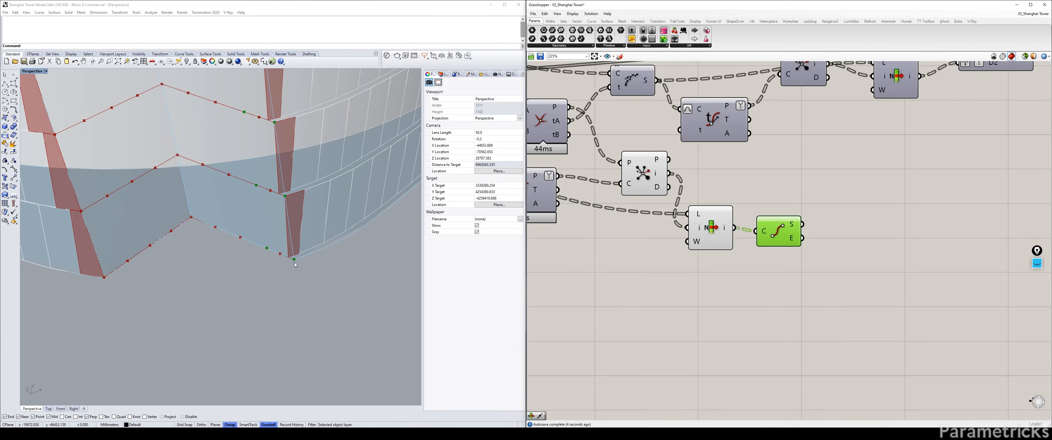
# Hide the lower Closest Point's preview and show the Curve | Curve intersection points in the model
pyautogui.moveTo(531, 180); pyautogui.dragTo(610, 186, button='right')
pyautogui.click(625, 165)
pyautogui.click(806, 229)
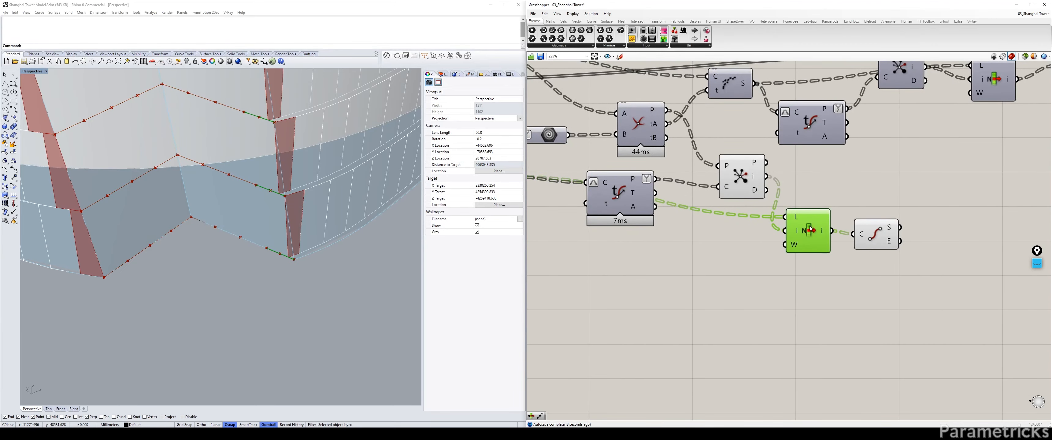
pyautogui.click(732, 162)
pyautogui.moveTo(732, 162); pyautogui.dragTo(647, 159, button='right')
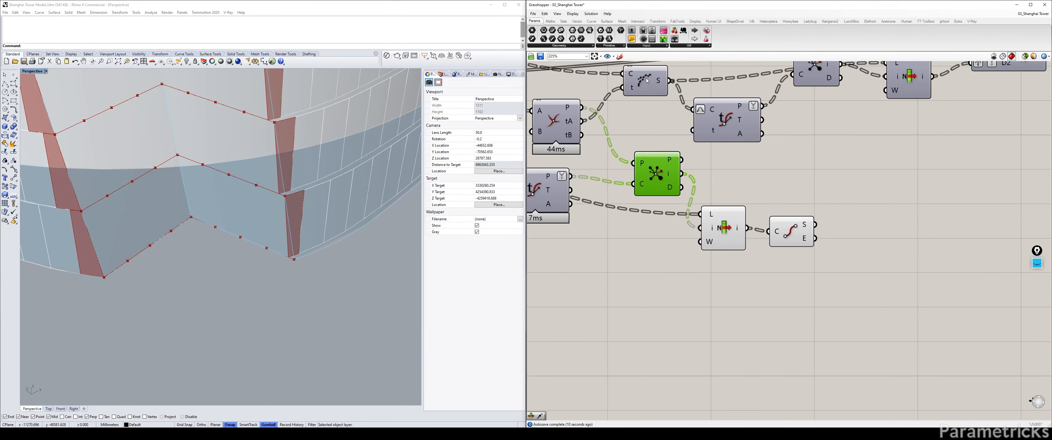
pyautogui.click(558, 119)
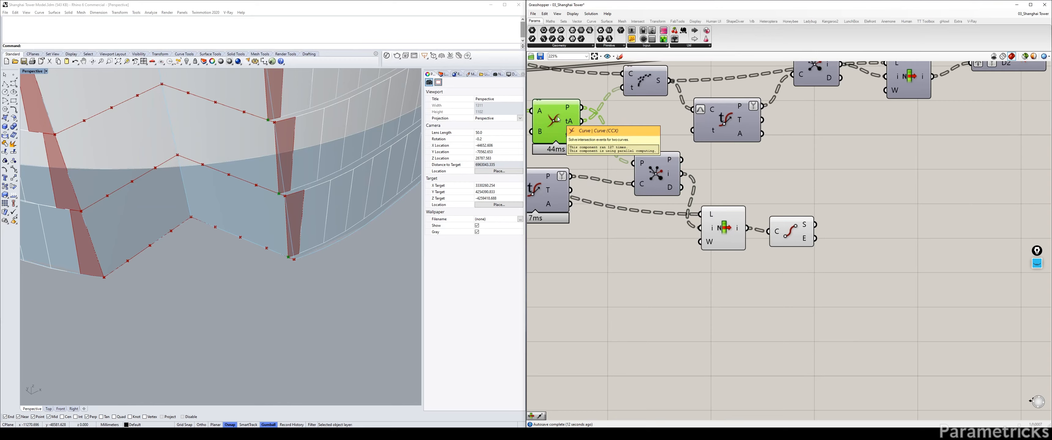
pyautogui.moveTo(803, 179)
pyautogui.mouseDown(button='right')
pyautogui.moveTo(713, 178)
pyautogui.moveTo(881, 180)
pyautogui.moveTo(806, 187)
pyautogui.mouseUp(button='right')
pyautogui.hotkey('ctrl', 'q')
pyautogui.click(805, 187)
pyautogui.doubleClick(807, 189)
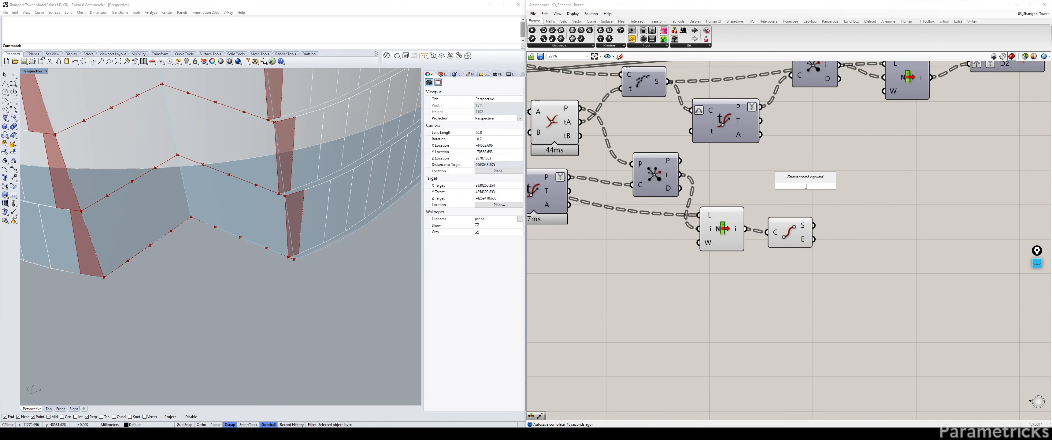
pyautogui.write('GEO')
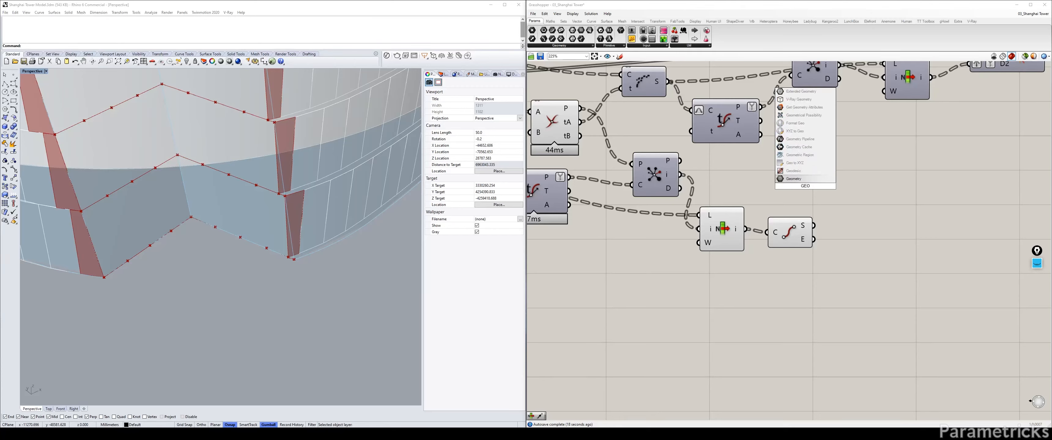
pyautogui.press('Return')
pyautogui.moveTo(802, 185); pyautogui.dragTo(862, 199)
pyautogui.moveTo(813, 225); pyautogui.dragTo(843, 200)
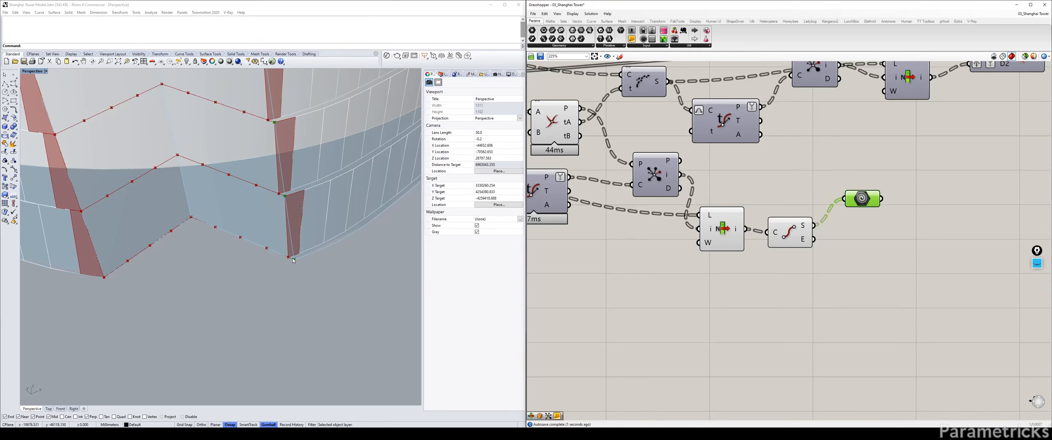
pyautogui.moveTo(860, 205); pyautogui.dragTo(869, 220)
pyautogui.press('Delete')
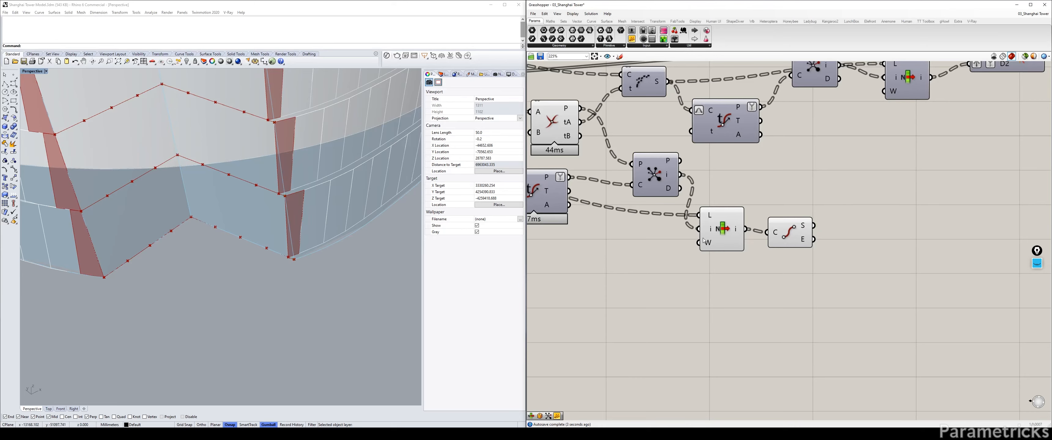
# Shift the lower Closest Point component slightly and place the End Points component close beside the List Item
pyautogui.moveTo(795, 237); pyautogui.dragTo(801, 224)
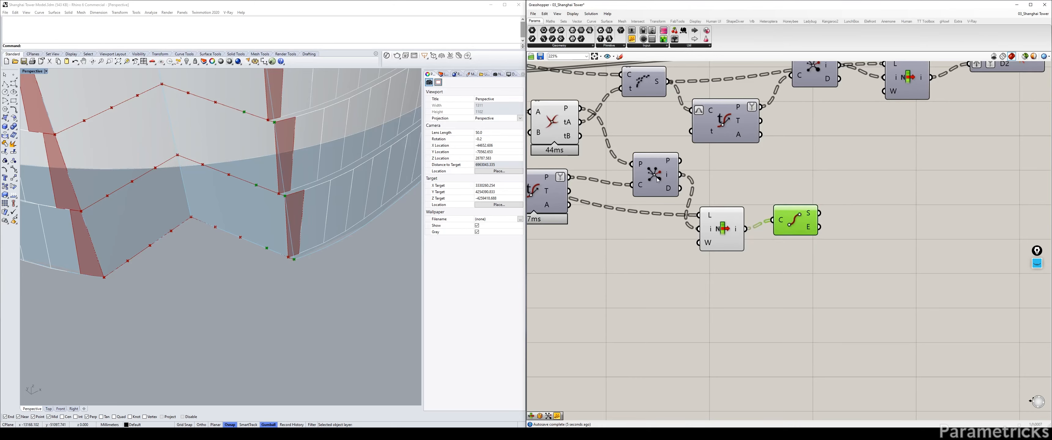
pyautogui.moveTo(657, 180); pyautogui.dragTo(642, 176)
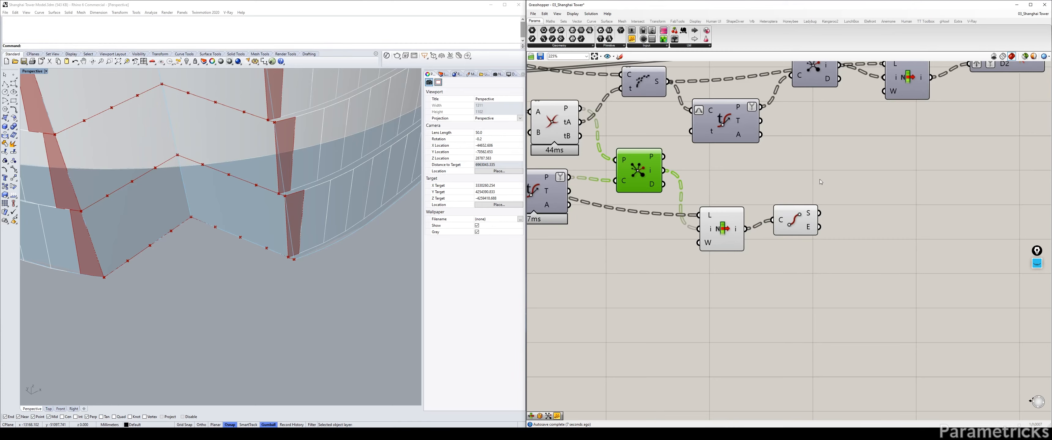
pyautogui.moveTo(819, 179); pyautogui.dragTo(766, 183, button='right')
pyautogui.click(751, 224)
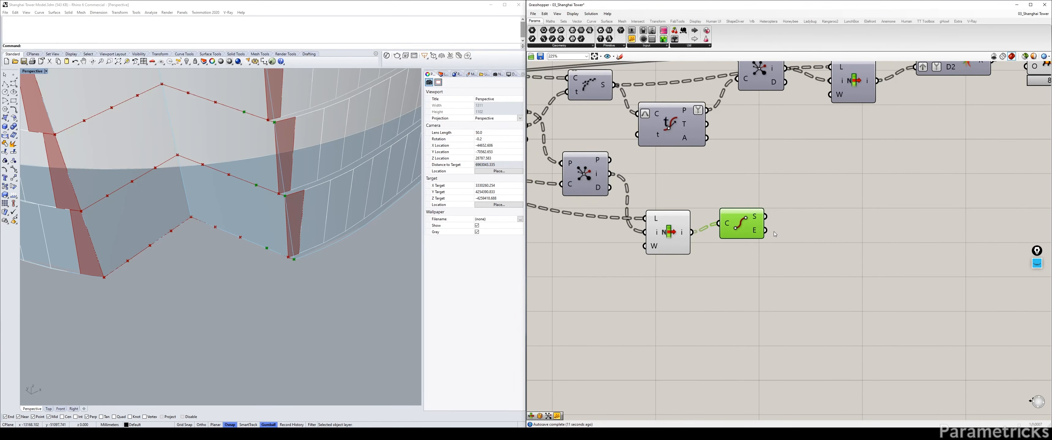
pyautogui.moveTo(757, 221)
pyautogui.moveTo(753, 224); pyautogui.dragTo(736, 234)
pyautogui.click(795, 224)
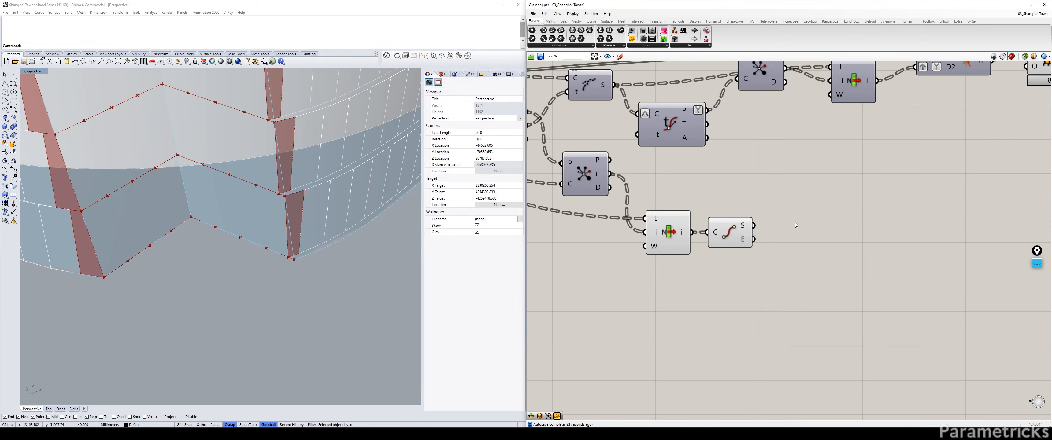
# Add a Line component and wire the Curve | Curve intersection points into its A input
pyautogui.doubleClick(796, 225)
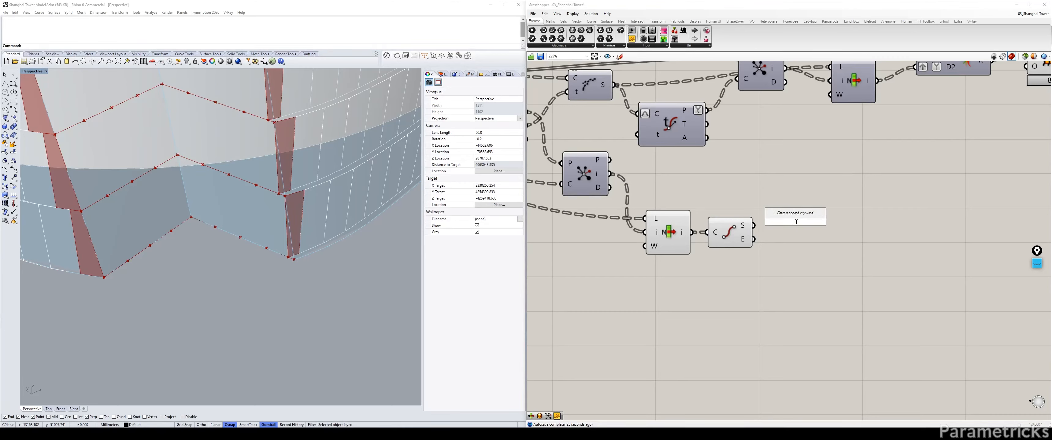
pyautogui.write('LINE')
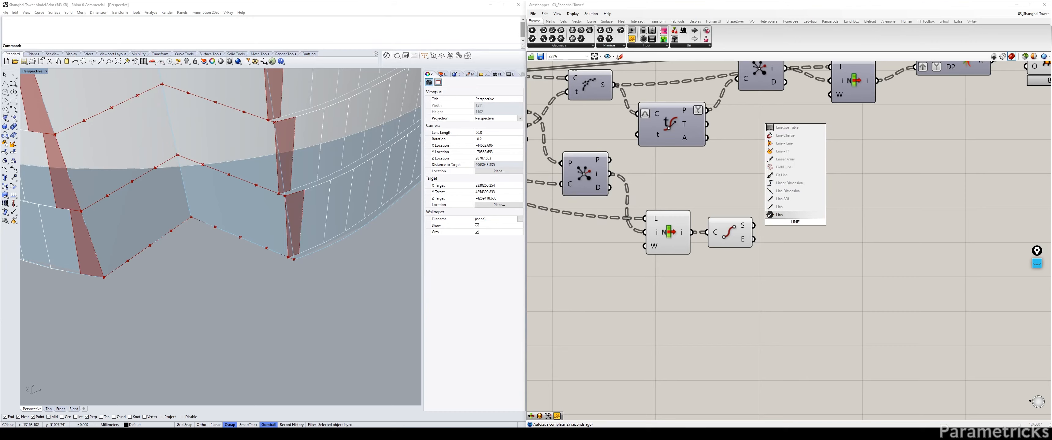
pyautogui.press('Return')
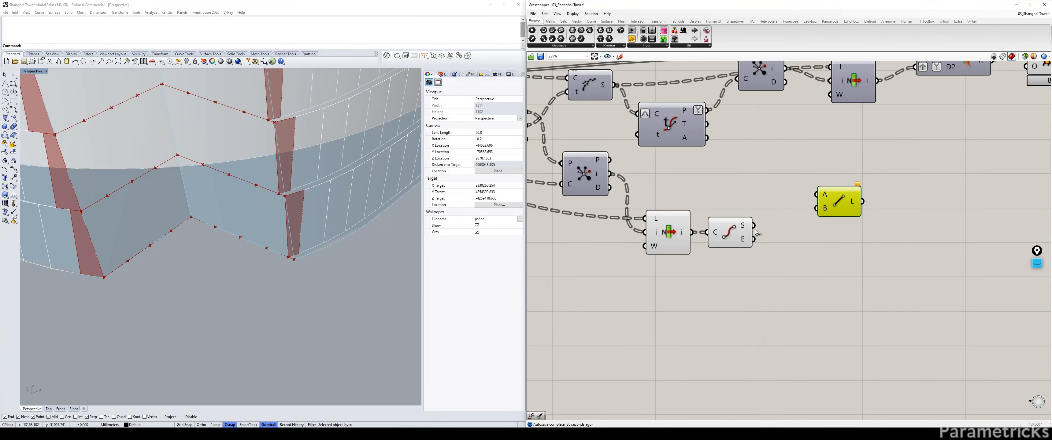
pyautogui.moveTo(755, 241); pyautogui.dragTo(787, 220)
pyautogui.click(579, 161)
pyautogui.moveTo(582, 165); pyautogui.dragTo(642, 175, button='right')
pyautogui.click(566, 140)
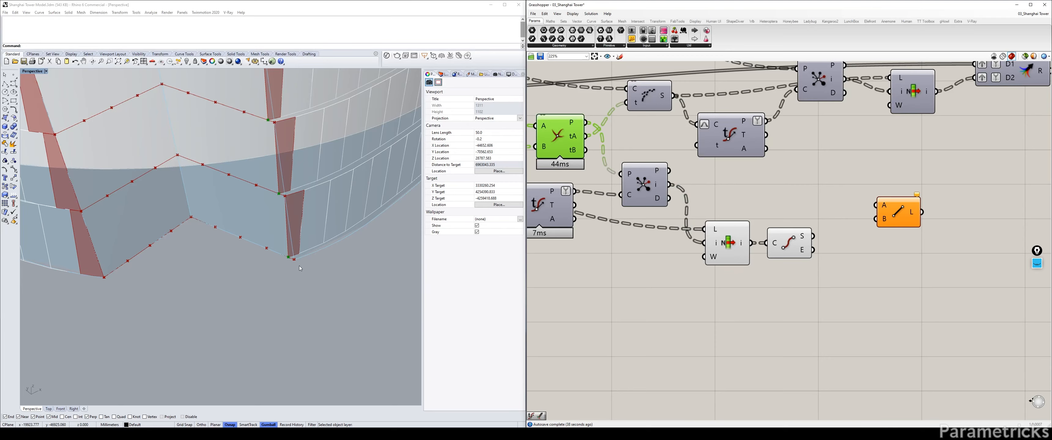
pyautogui.moveTo(586, 122); pyautogui.dragTo(878, 208)
pyautogui.click(801, 167)
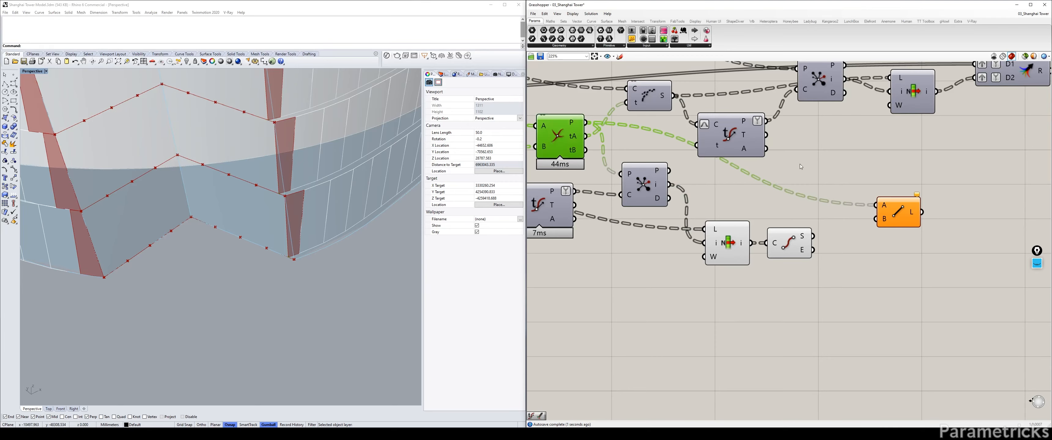
# Wire the End Points' E output into the Line's B input and hide the List Item and End Points previews
pyautogui.click(731, 229)
pyautogui.moveTo(750, 233); pyautogui.dragTo(623, 241, button='right')
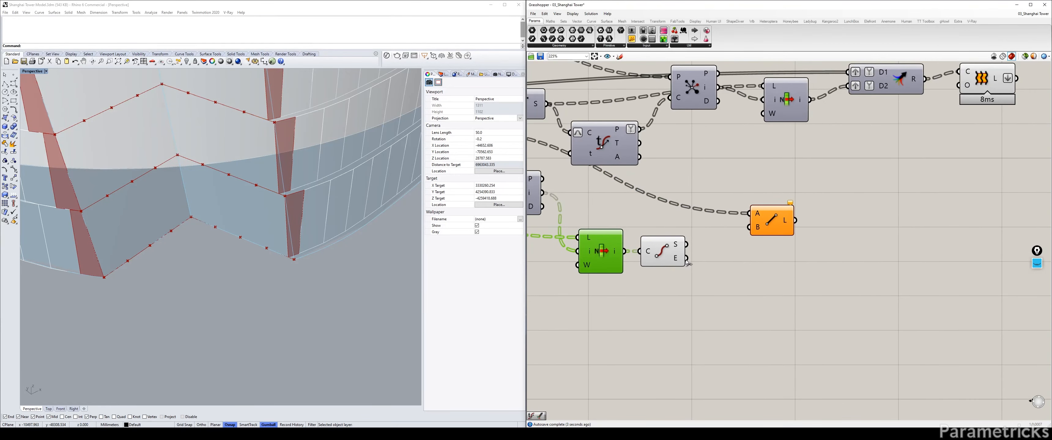
pyautogui.moveTo(686, 258); pyautogui.dragTo(751, 228)
pyautogui.click(767, 223)
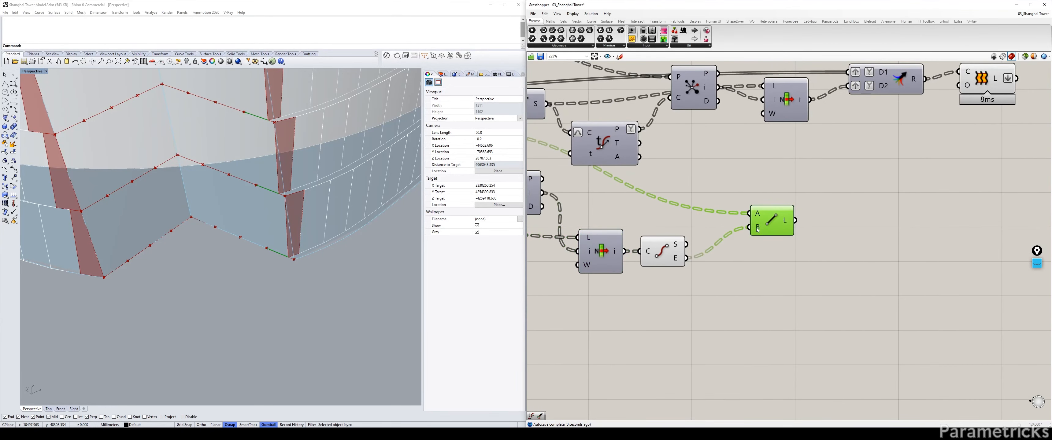
pyautogui.click(662, 250)
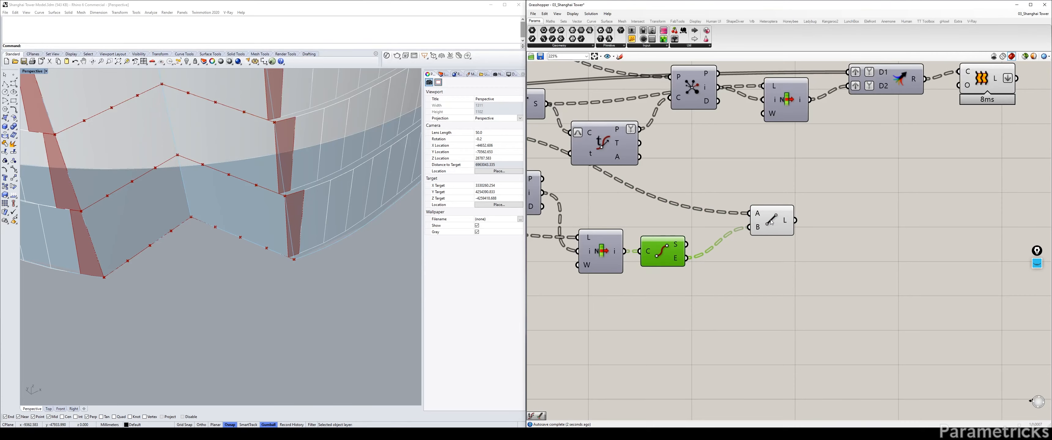
# Reposition the Line component near the End Points and simplify its L output
pyautogui.moveTo(784, 222); pyautogui.dragTo(755, 213)
pyautogui.moveTo(752, 215); pyautogui.dragTo(813, 184, button='right')
pyautogui.rightClick(814, 185)
pyautogui.click(835, 219)
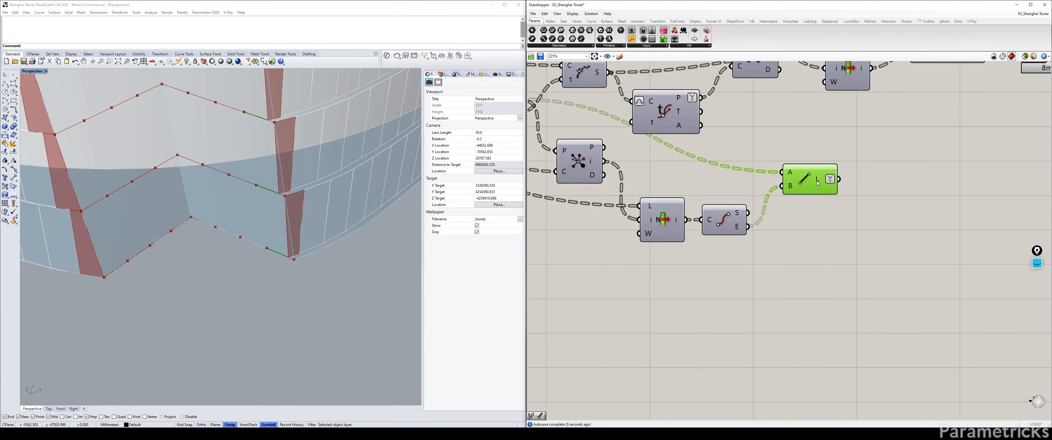
pyautogui.click(794, 235)
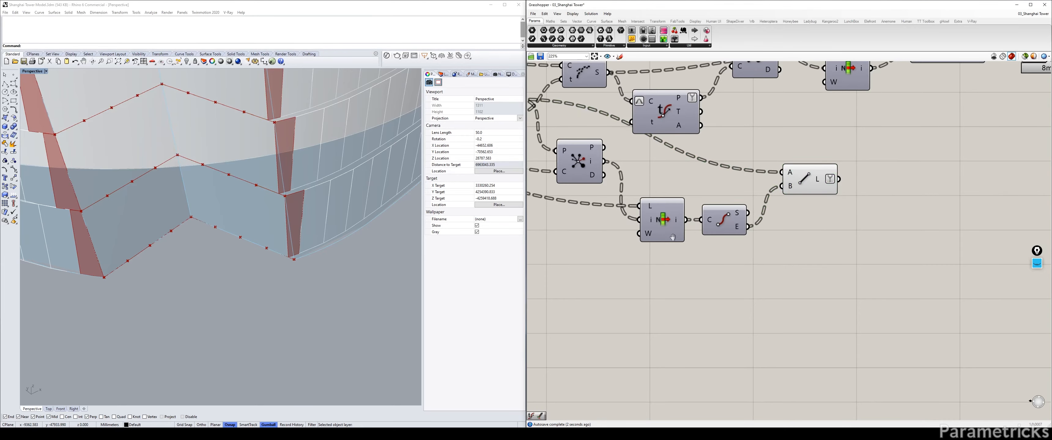
# Add a Replace Items component and wire the upper Explode's segments into its L input
pyautogui.scroll(-3, 670, 224)
pyautogui.moveTo(609, 193); pyautogui.dragTo(674, 192, button='right')
pyautogui.click(603, 187)
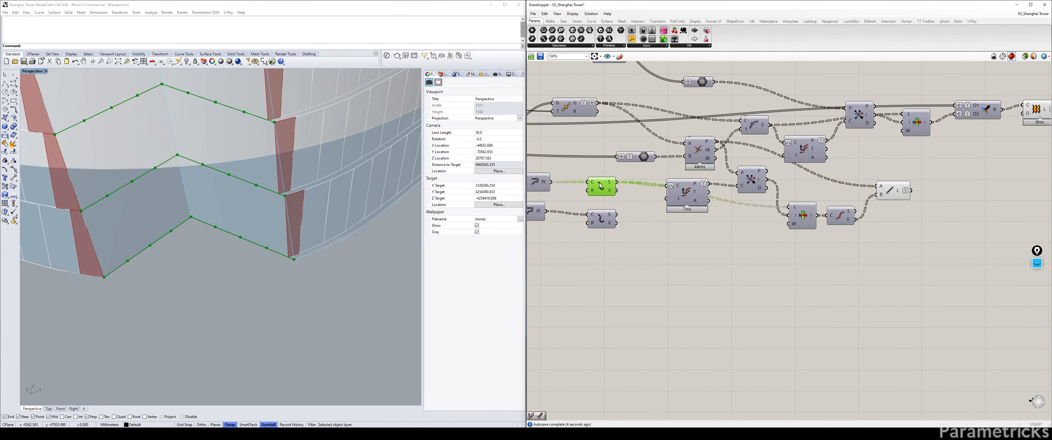
pyautogui.moveTo(669, 242); pyautogui.dragTo(643, 246, button='right')
pyautogui.doubleClick(643, 246)
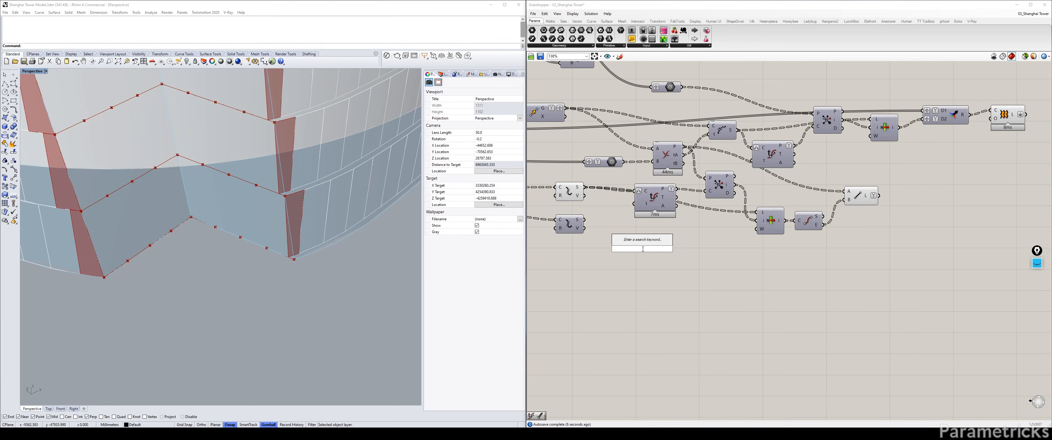
pyautogui.write('REPLACE')
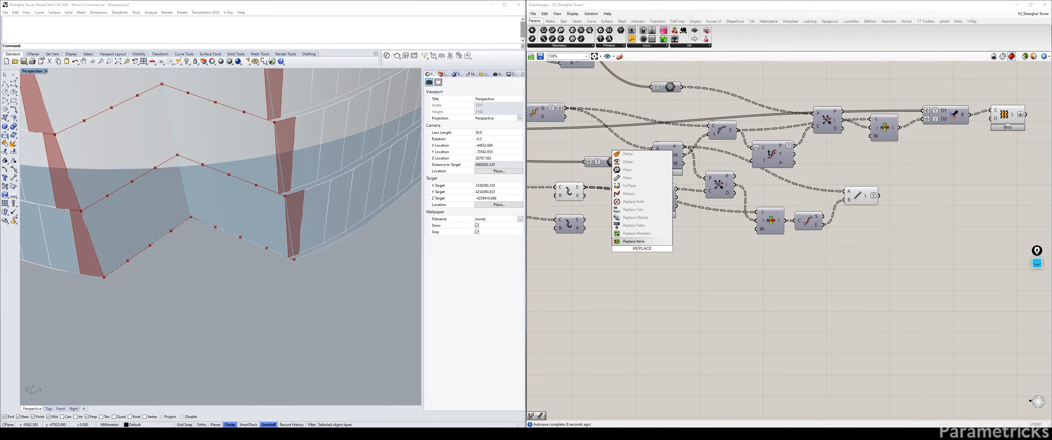
pyautogui.press('Return')
pyautogui.scroll(1, 590, 190)
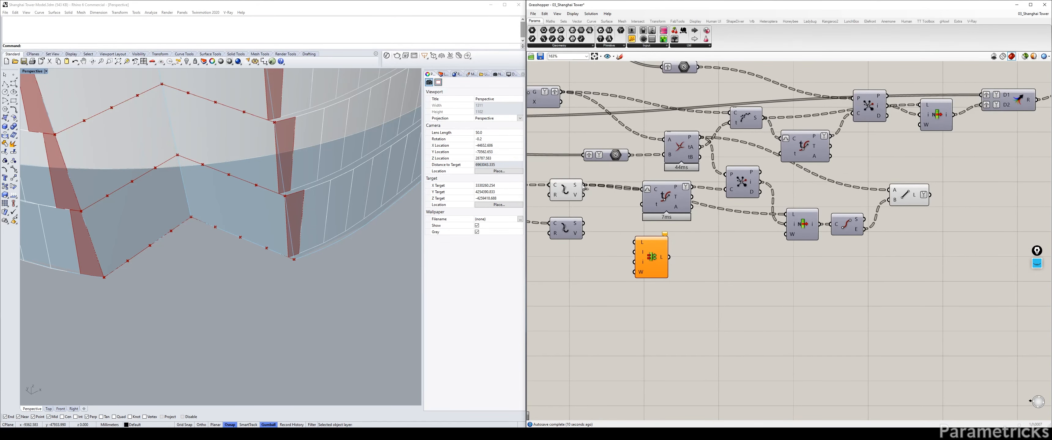
pyautogui.moveTo(585, 186); pyautogui.dragTo(640, 243)
# Simplify the segment outputs of both Explode components
pyautogui.moveTo(565, 190); pyautogui.dragTo(563, 195)
pyautogui.rightClick(573, 189)
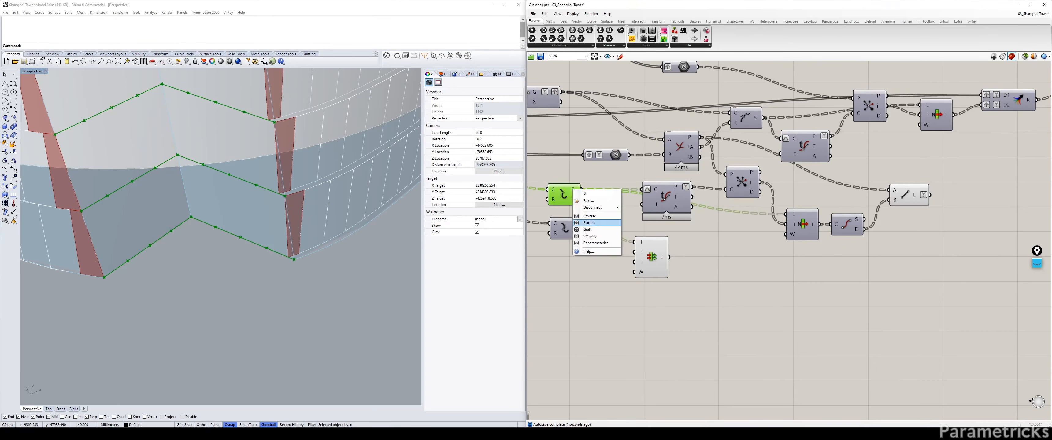
pyautogui.click(589, 237)
pyautogui.rightClick(575, 224)
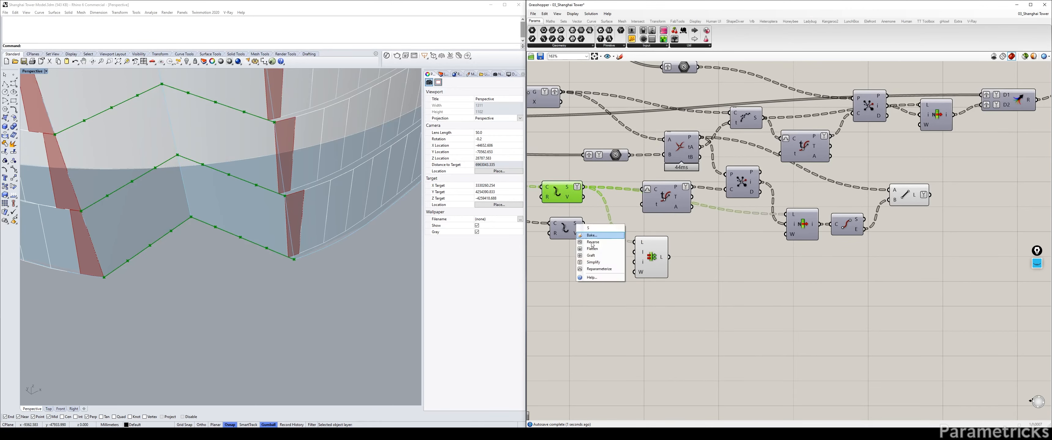
pyautogui.click(599, 269)
# Move the Replace Items component beyond the Line component and wire the Line's output into its I input
pyautogui.moveTo(567, 189)
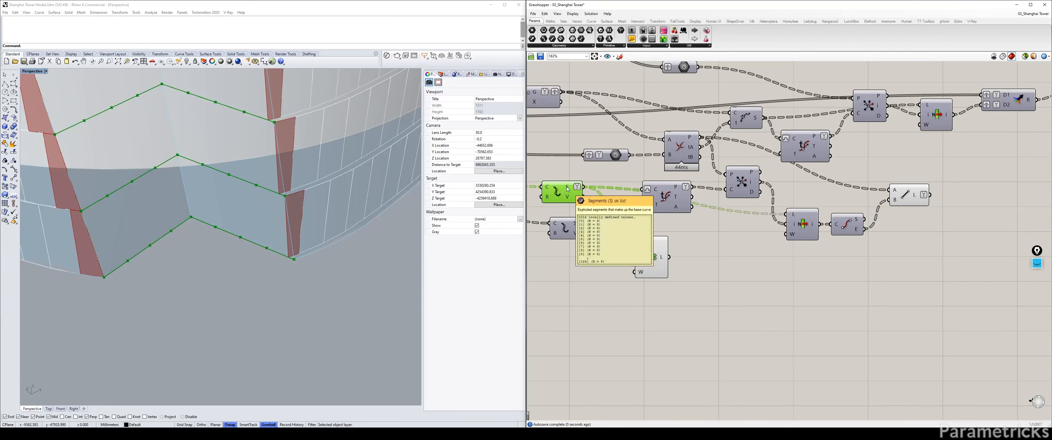
pyautogui.moveTo(567, 189); pyautogui.dragTo(980, 180)
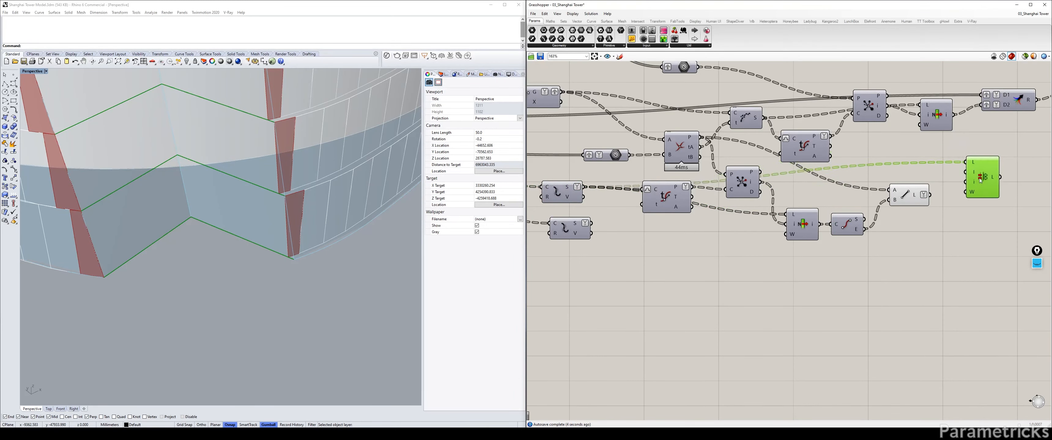
pyautogui.moveTo(932, 174); pyautogui.dragTo(748, 185, button='right')
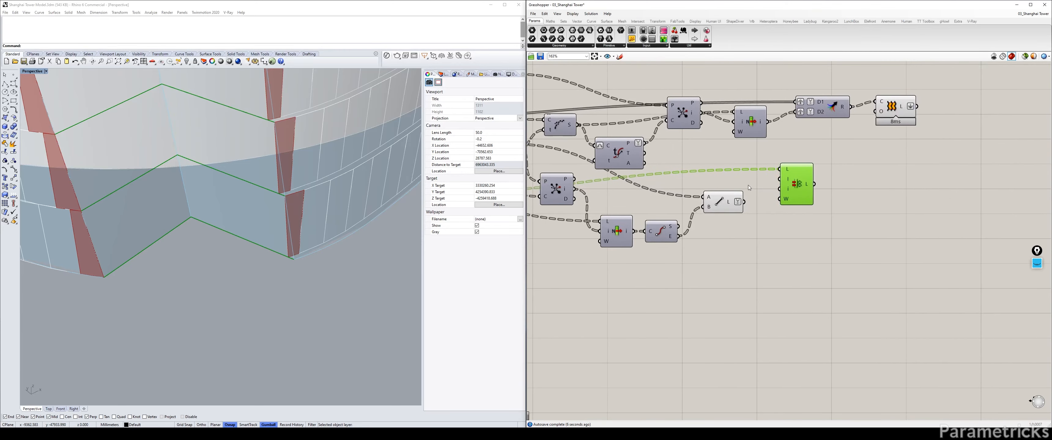
pyautogui.scroll(2, 749, 184)
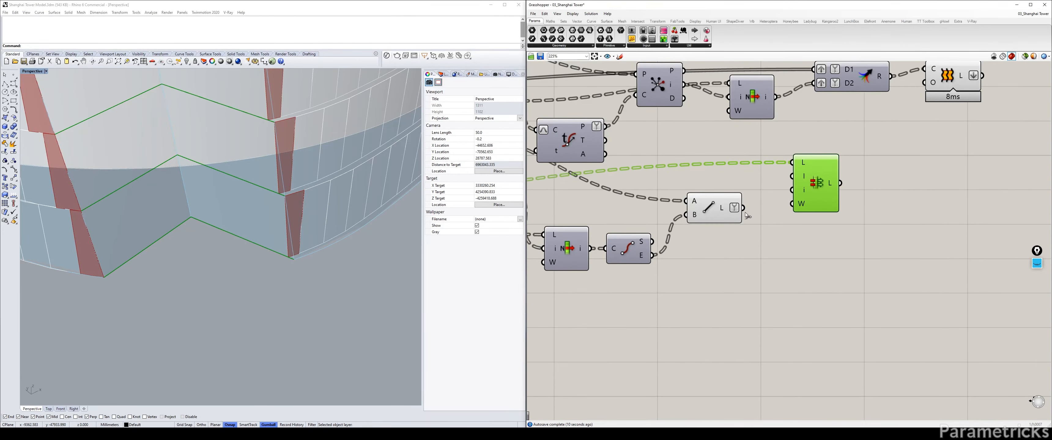
pyautogui.moveTo(744, 208); pyautogui.dragTo(802, 214)
pyautogui.moveTo(644, 227); pyautogui.dragTo(752, 215, button='right')
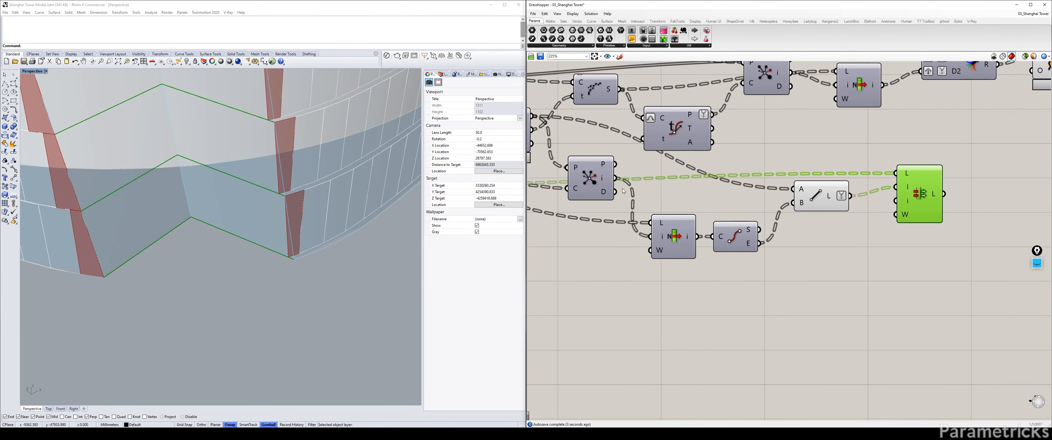
# Wire the Closest Point's i output into the i input of the Replace Items component and simplify the L output of Replace Items
pyautogui.click(606, 186)
pyautogui.moveTo(616, 191); pyautogui.dragTo(895, 201)
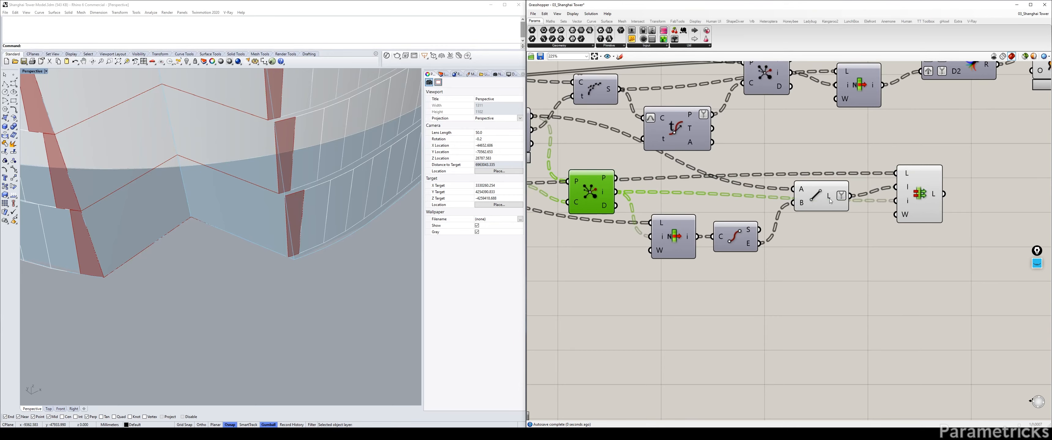
pyautogui.moveTo(825, 201); pyautogui.dragTo(820, 196)
pyautogui.moveTo(918, 201); pyautogui.dragTo(802, 204, button='right')
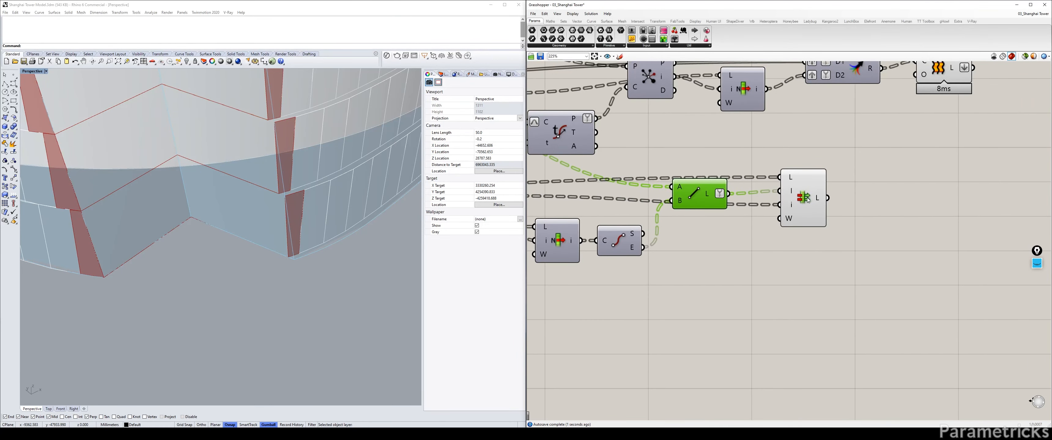
pyautogui.click(810, 203)
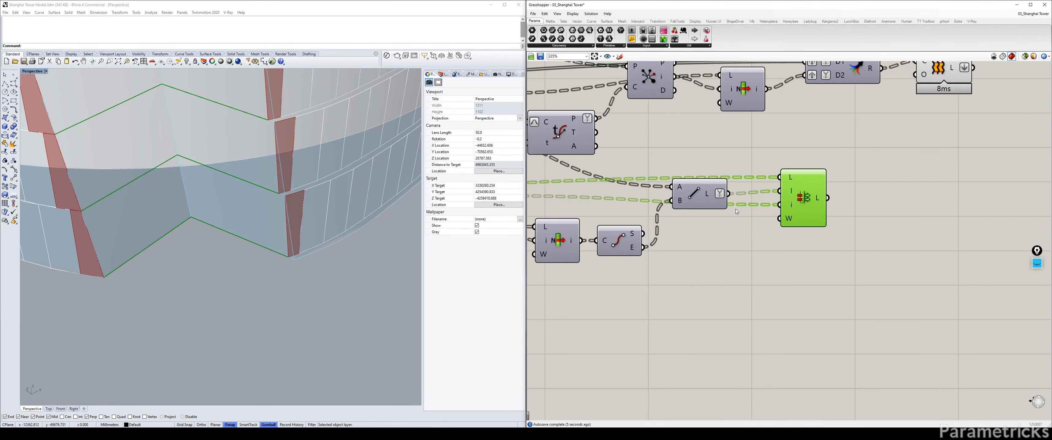
pyautogui.scroll(-2, 803, 198)
pyautogui.moveTo(804, 198)
pyautogui.mouseDown(button='right')
pyautogui.moveTo(911, 154)
pyautogui.moveTo(864, 156)
pyautogui.moveTo(801, 194)
pyautogui.mouseUp(button='right')
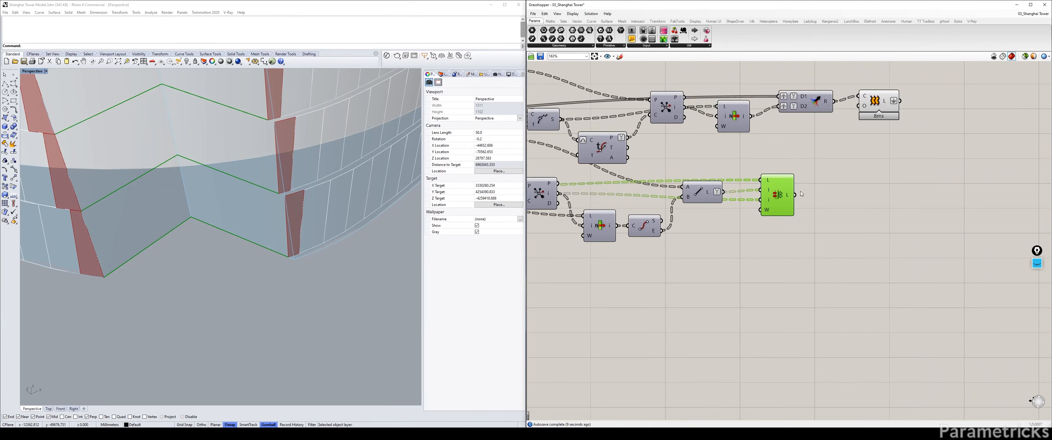
pyautogui.rightClick(786, 195)
pyautogui.click(786, 236)
# Move the lower Explode component along the definition to sit below the Replace Items component
pyautogui.moveTo(683, 258); pyautogui.dragTo(868, 226, button='right')
pyautogui.click(634, 249)
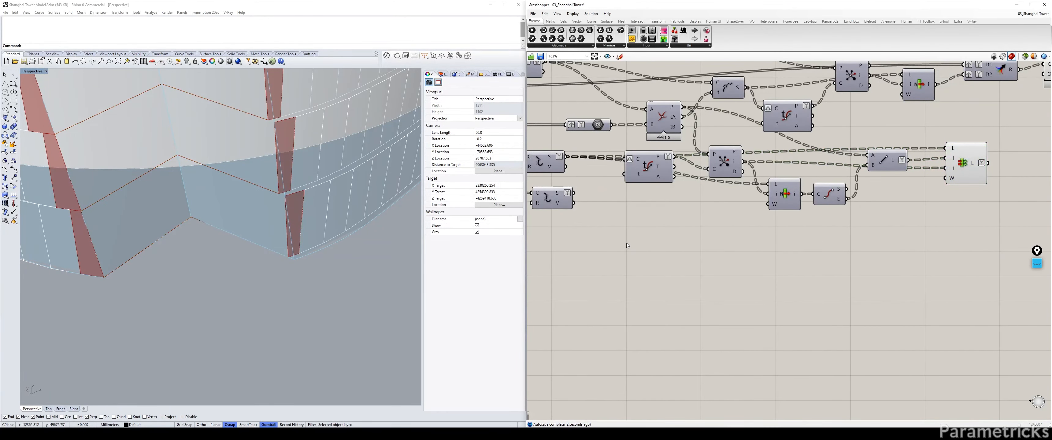
pyautogui.moveTo(560, 216); pyautogui.dragTo(754, 223, button='right')
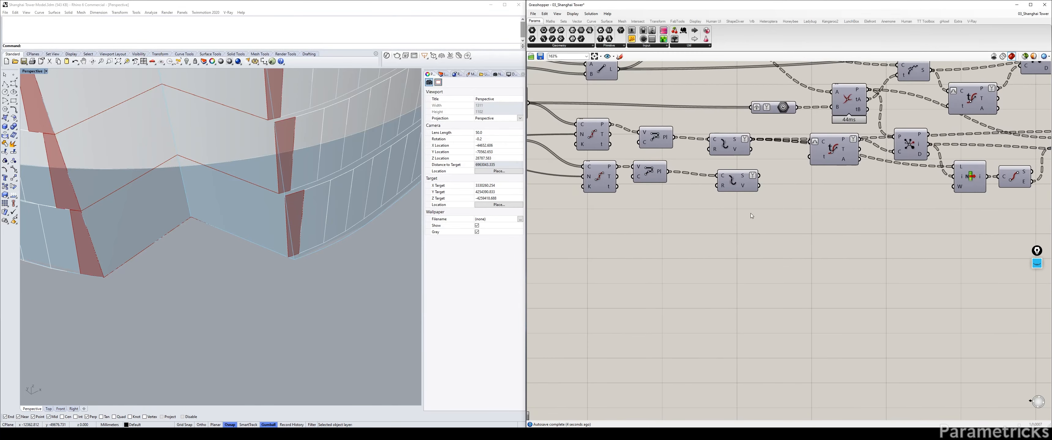
pyautogui.moveTo(645, 187); pyautogui.dragTo(612, 175)
pyautogui.click(690, 204)
pyautogui.moveTo(735, 182); pyautogui.dragTo(919, 222)
pyautogui.moveTo(871, 219); pyautogui.dragTo(622, 226, button='right')
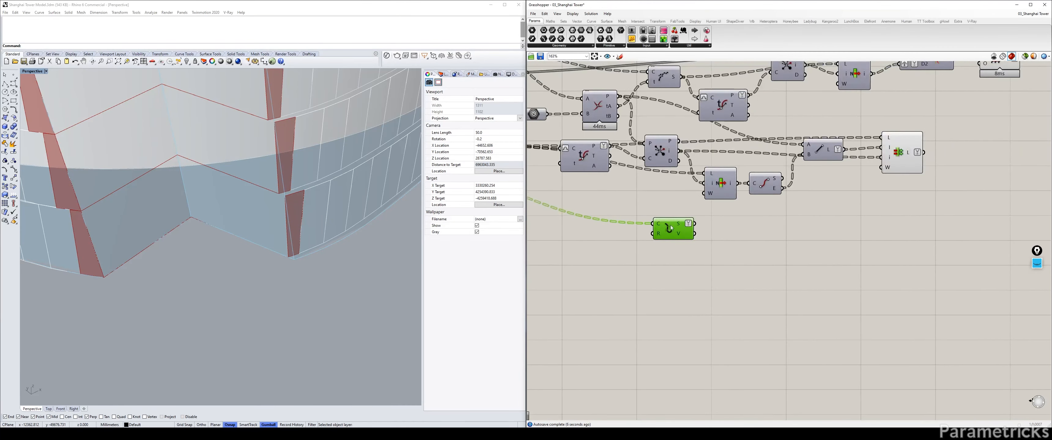
pyautogui.moveTo(670, 229); pyautogui.dragTo(841, 227)
pyautogui.moveTo(841, 227); pyautogui.dragTo(685, 232, button='right')
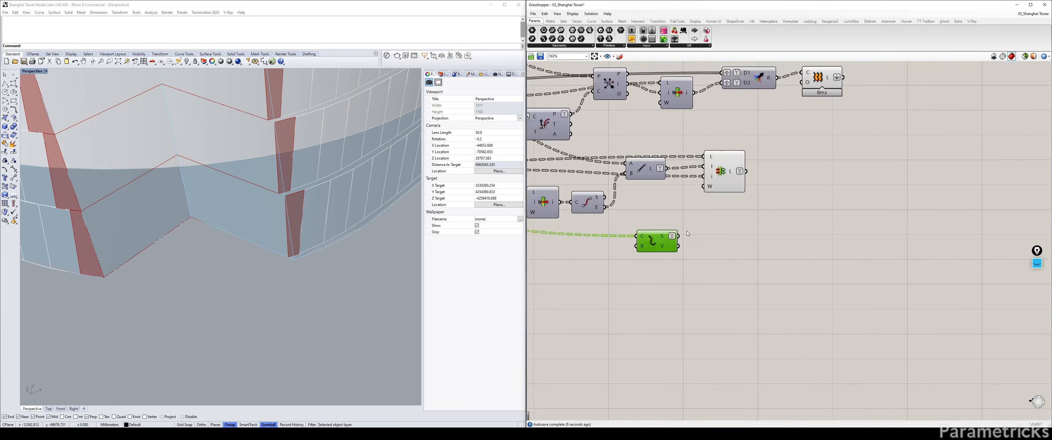
pyautogui.doubleClick(750, 224)
pyautogui.write('merge')
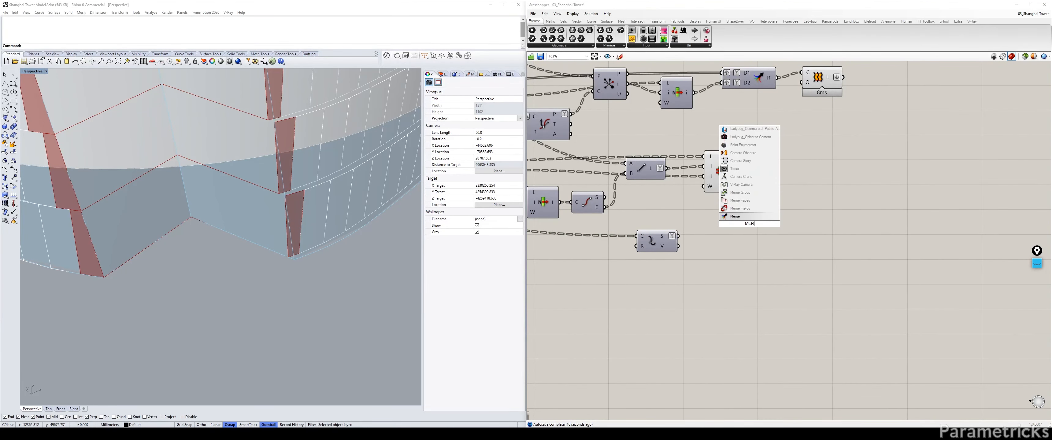
pyautogui.press('Return')
pyautogui.scroll(1, 724, 196)
pyautogui.moveTo(725, 196); pyautogui.dragTo(624, 207, button='right')
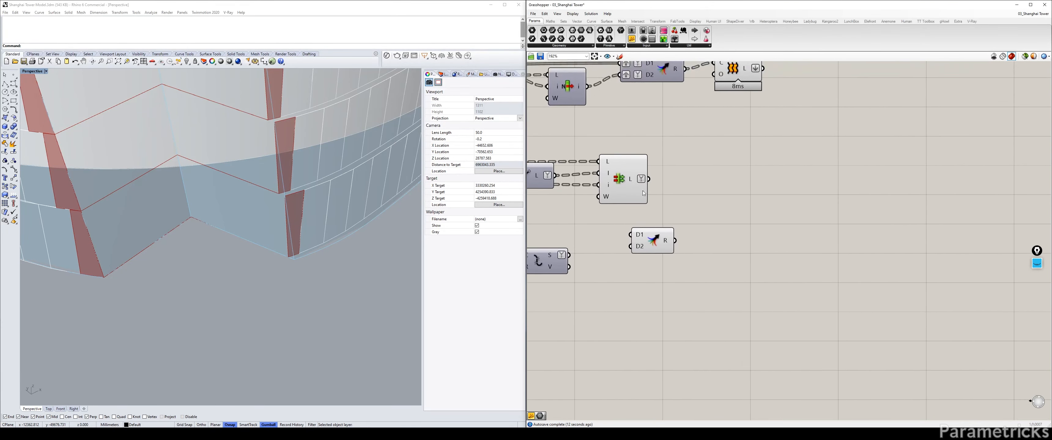
pyautogui.moveTo(642, 243); pyautogui.dragTo(699, 202)
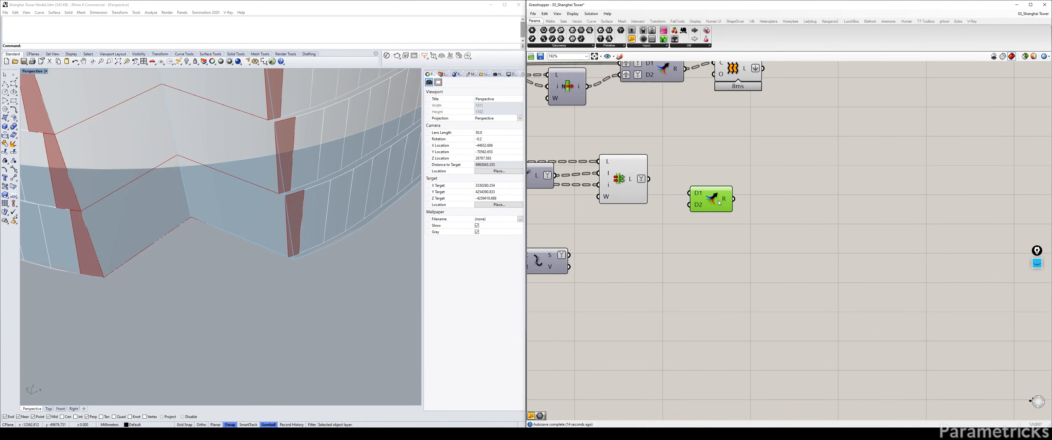
pyautogui.press('Delete')
# Copy the existing Merge with its grafted, simplified inputs beside Replace Items and disconnect the copied wire from its D2 input
pyautogui.moveTo(665, 134); pyautogui.dragTo(691, 172, button='right')
pyautogui.keyDown('alt'); pyautogui.moveTo(696, 104); pyautogui.dragTo(778, 231); pyautogui.keyUp('alt')
pyautogui.scroll(1, 702, 222)
pyautogui.moveTo(545, 321); pyautogui.dragTo(626, 311)
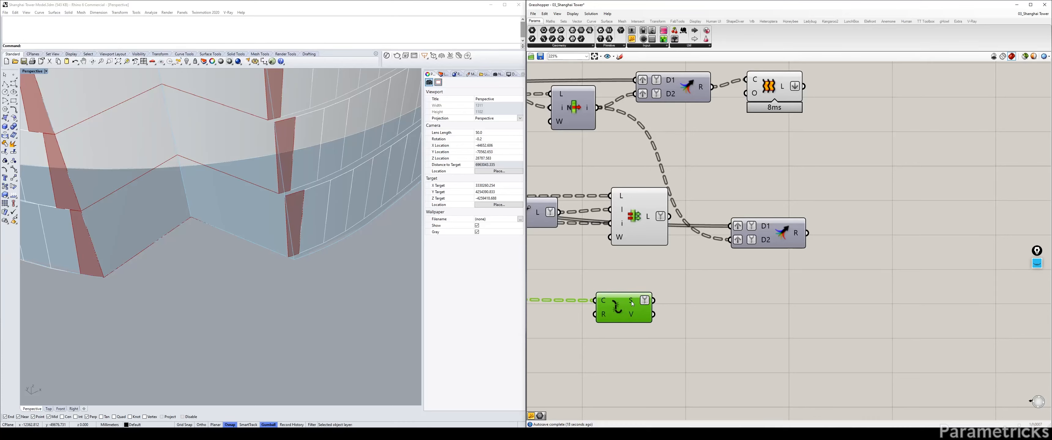
pyautogui.moveTo(632, 304)
pyautogui.moveTo(743, 219); pyautogui.dragTo(750, 213)
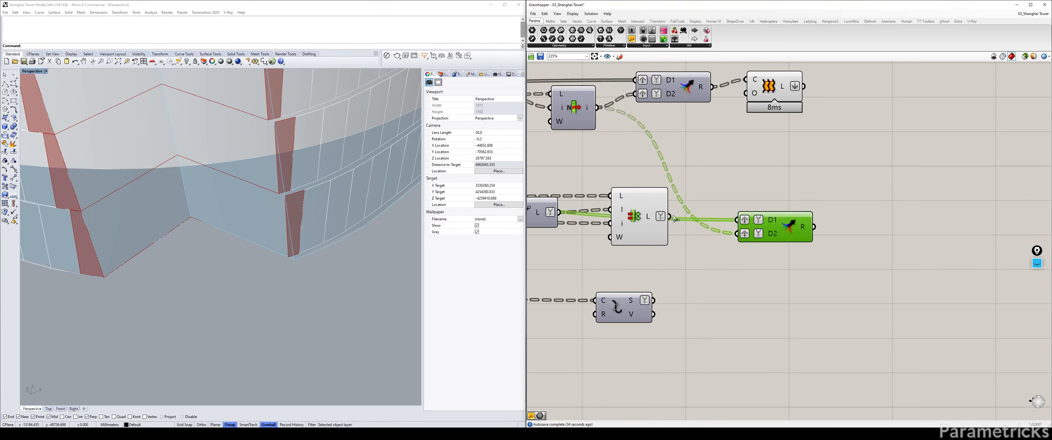
pyautogui.keyDown('ctrl'); pyautogui.moveTo(598, 108); pyautogui.dragTo(736, 235); pyautogui.keyUp('ctrl')
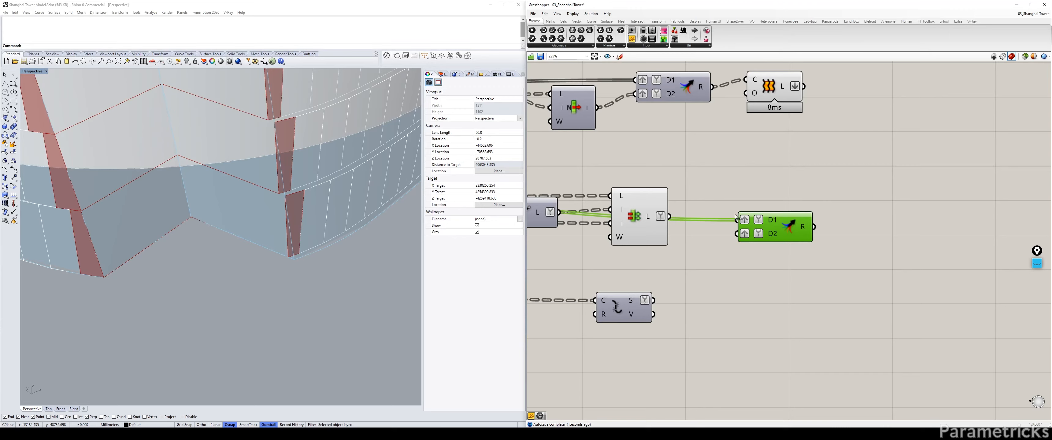
# Rearrange Replace Items and the lower Explode, and wire Explode's segments into the Merge's D1 and the Replace Items output into D2
pyautogui.moveTo(645, 239); pyautogui.dragTo(612, 236)
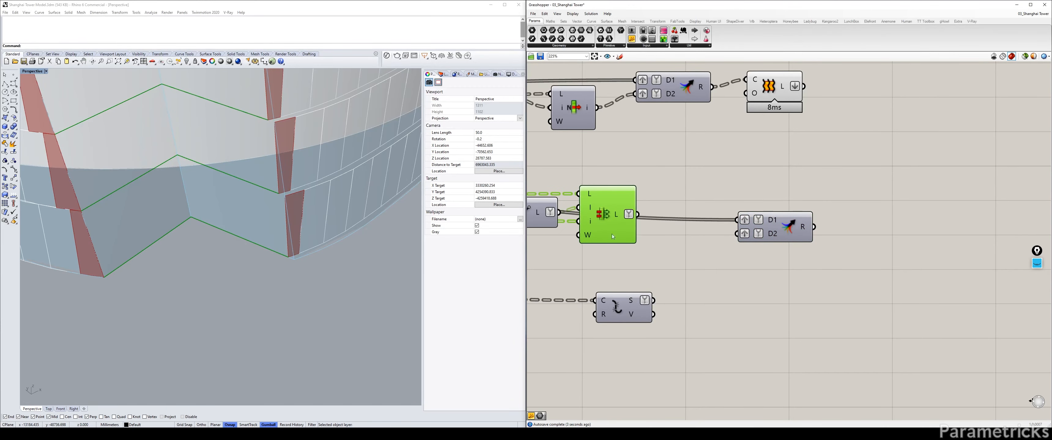
pyautogui.moveTo(621, 301); pyautogui.dragTo(597, 295)
pyautogui.moveTo(610, 233); pyautogui.dragTo(613, 249)
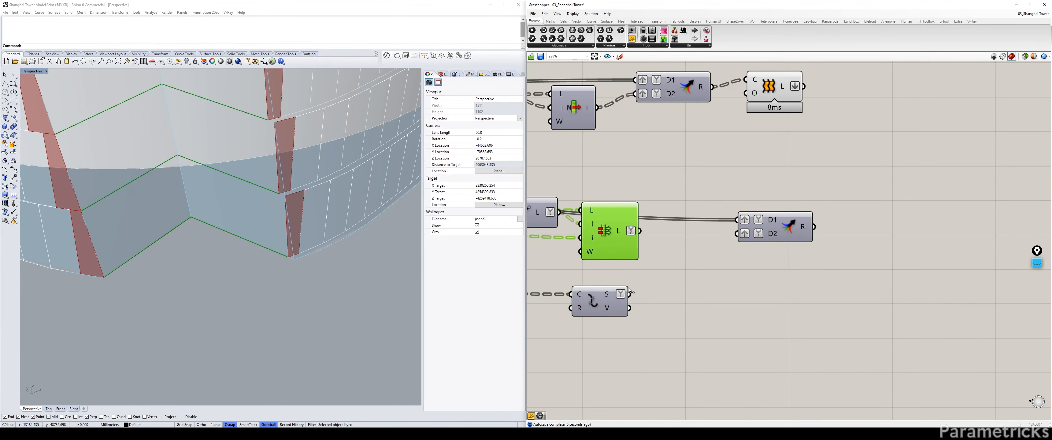
pyautogui.moveTo(629, 295); pyautogui.dragTo(737, 220)
pyautogui.moveTo(770, 219)
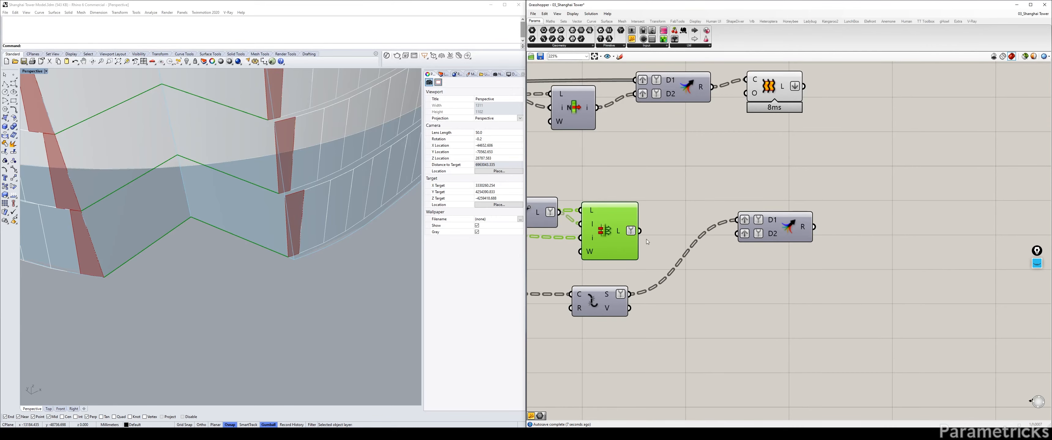
pyautogui.moveTo(639, 231); pyautogui.dragTo(737, 227)
pyautogui.click(783, 227)
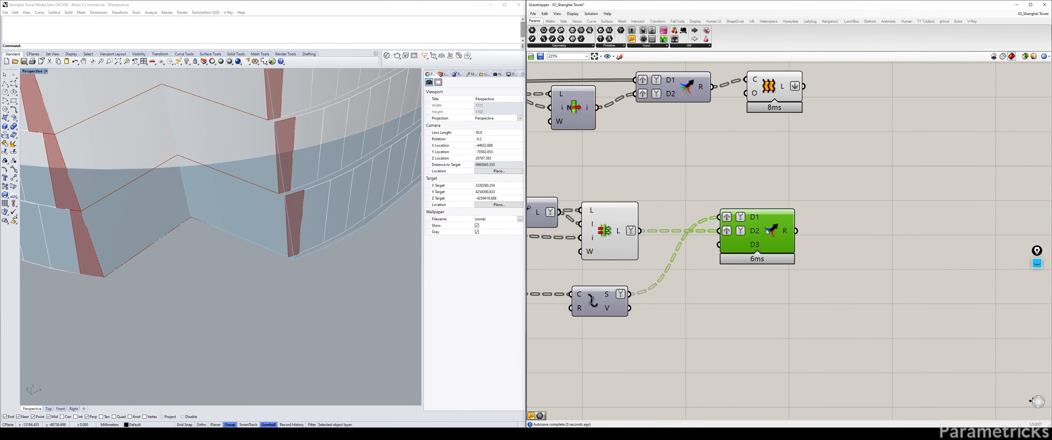
# Remove the Merge's unused D3 input and feed its result into the C input of a copied Loft with flattened output
pyautogui.scroll(3, 783, 227)
pyautogui.scroll(-2, 694, 222)
pyautogui.scroll(1, 694, 221)
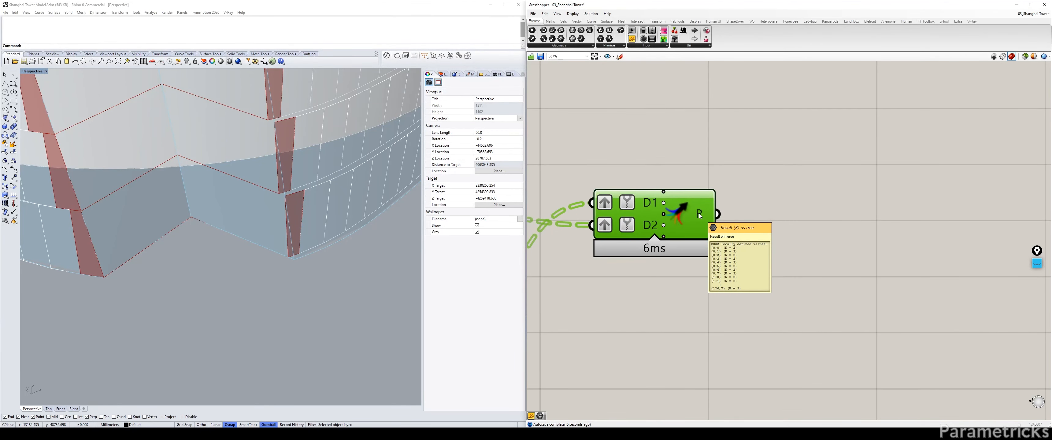
pyautogui.scroll(-3, 781, 181)
pyautogui.moveTo(782, 181); pyautogui.dragTo(738, 205, button='right')
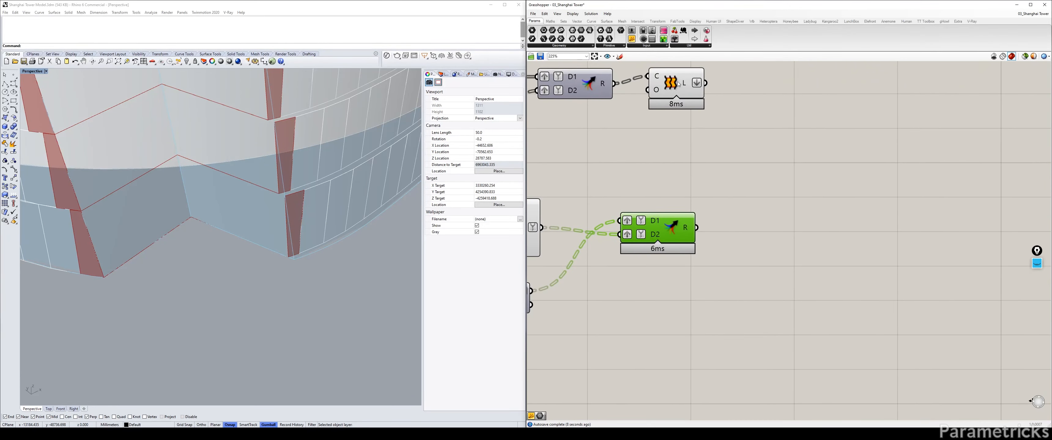
pyautogui.click(771, 221)
pyautogui.moveTo(741, 214); pyautogui.dragTo(748, 217)
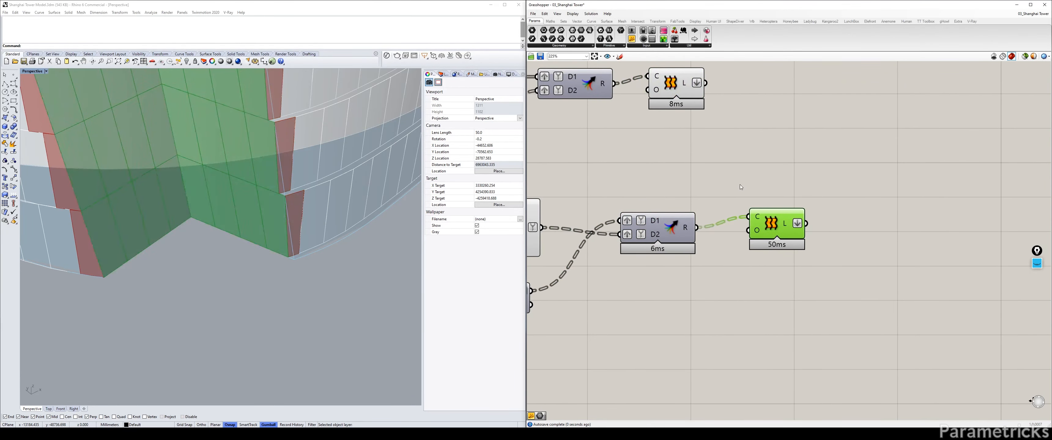
pyautogui.click(748, 190)
# Examine the lofted notch panels from the tower's base upwards, checking both Lofts and the replaced segment lines
pyautogui.moveTo(301, 226); pyautogui.dragTo(302, 226, button='right')
pyautogui.moveTo(443, 182); pyautogui.dragTo(296, 253, button='right')
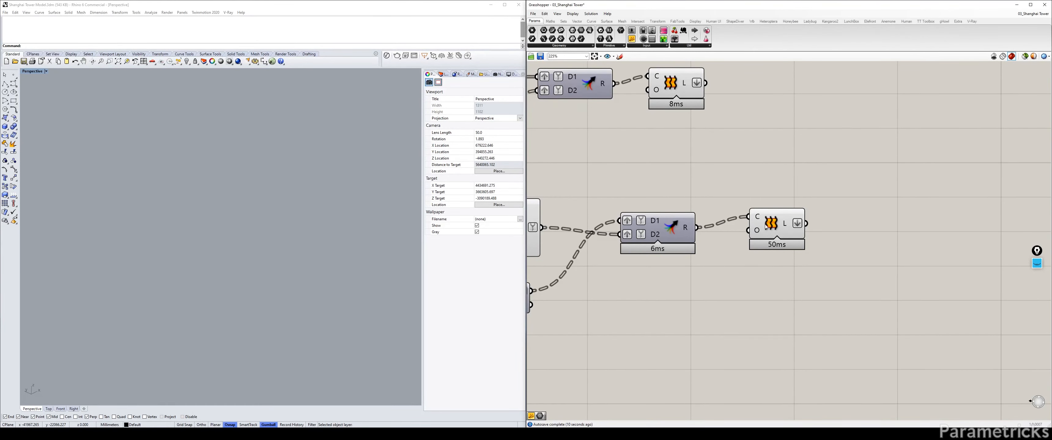
pyautogui.click(778, 227)
pyautogui.middleClick(778, 227)
pyautogui.click(799, 245)
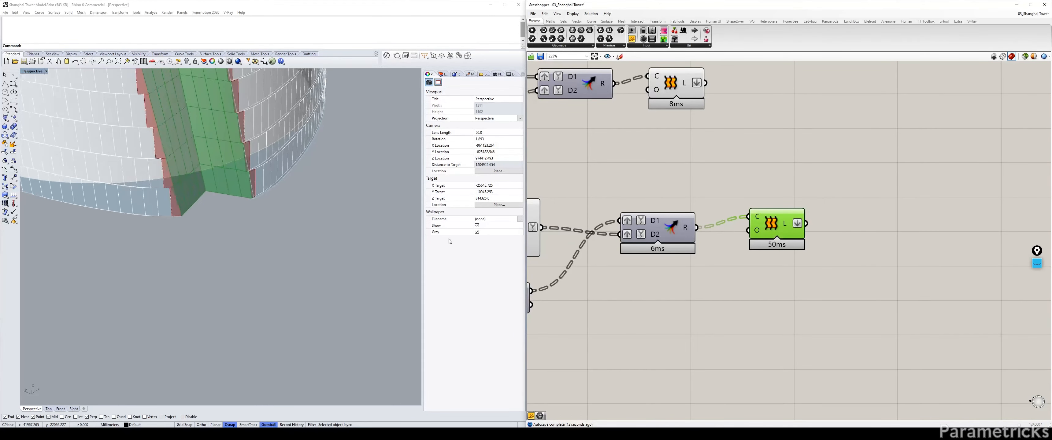
pyautogui.click(603, 200)
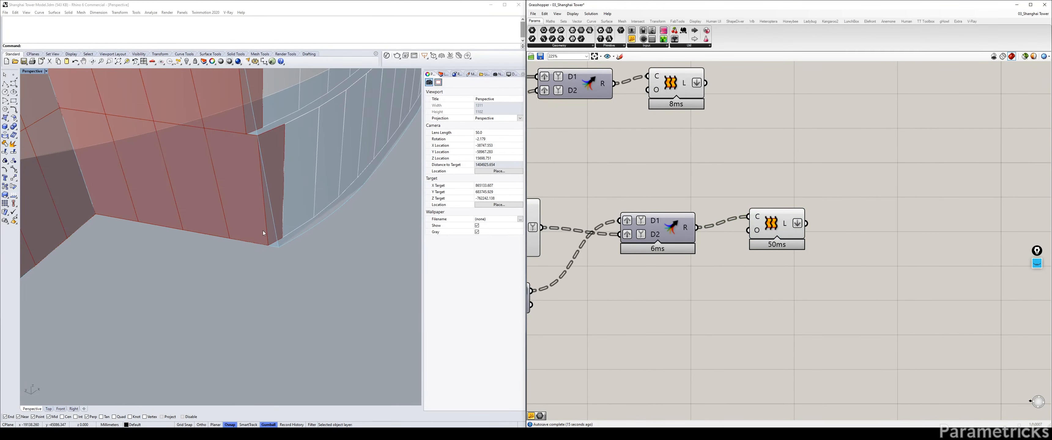
pyautogui.moveTo(269, 244); pyautogui.dragTo(289, 240, button='right')
pyautogui.scroll(-3, 289, 241)
pyautogui.scroll(-3, 290, 240)
pyautogui.scroll(-6, 320, 242)
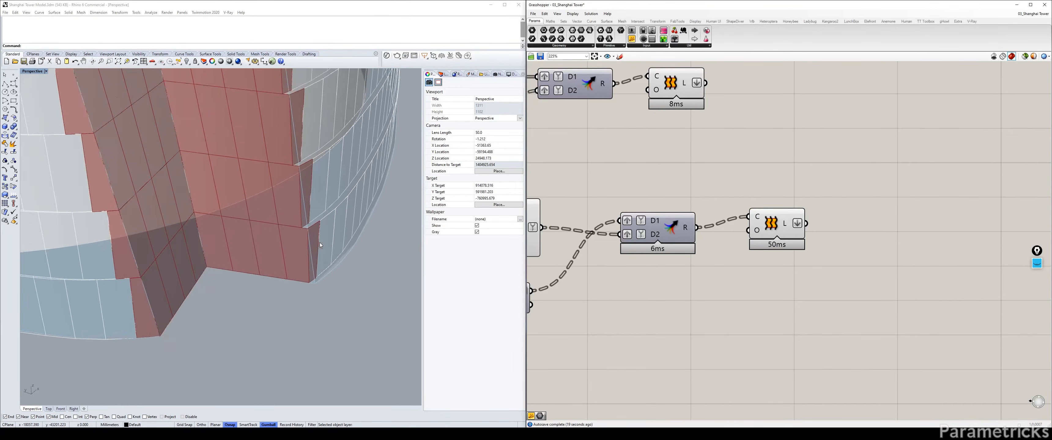
pyautogui.moveTo(320, 243); pyautogui.dragTo(320, 242, button='right')
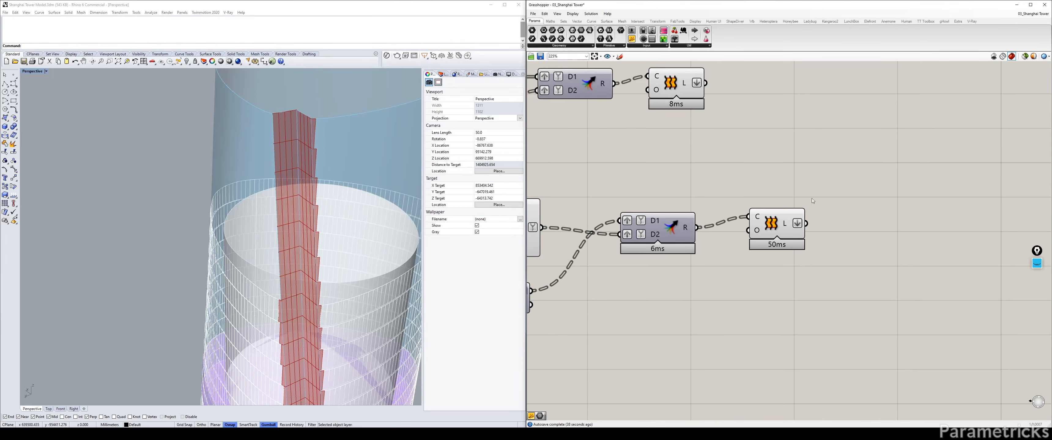
pyautogui.scroll(-3, 791, 226)
pyautogui.click(745, 145)
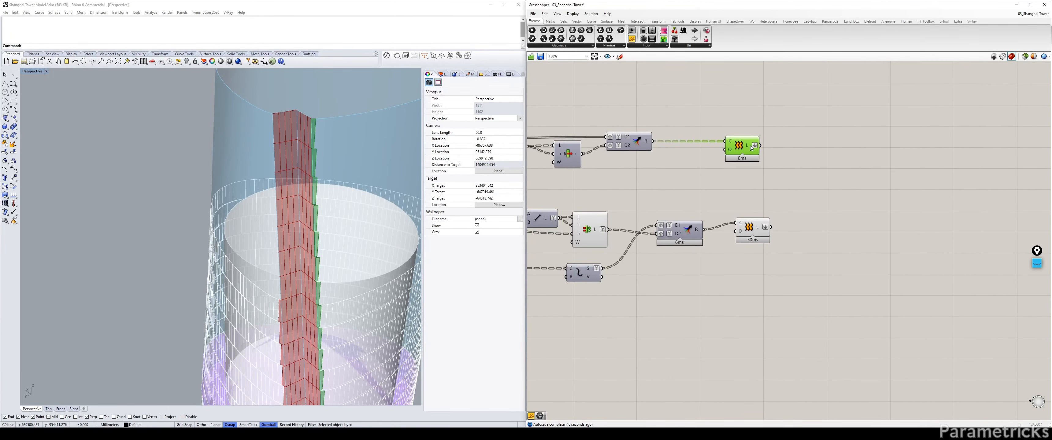
pyautogui.click(595, 223)
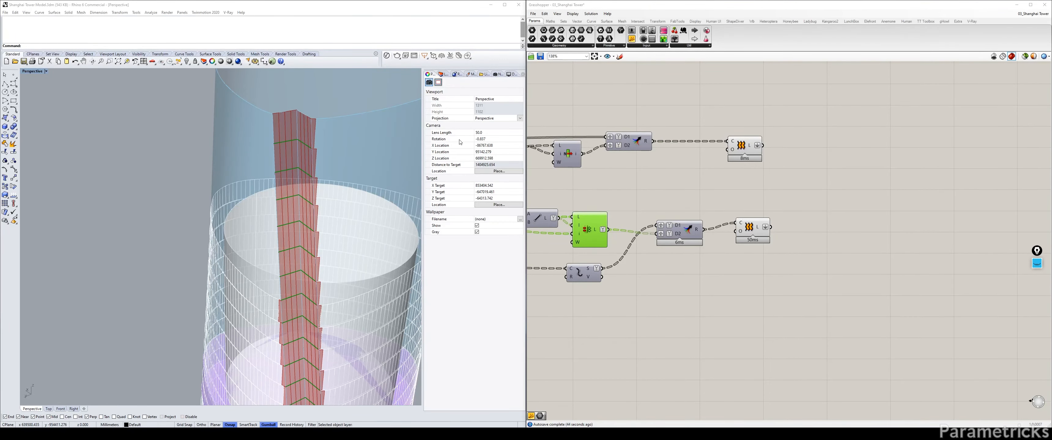
# Move the Extrude component to the end of the definition, above the final Loft components
pyautogui.scroll(-3, 703, 185)
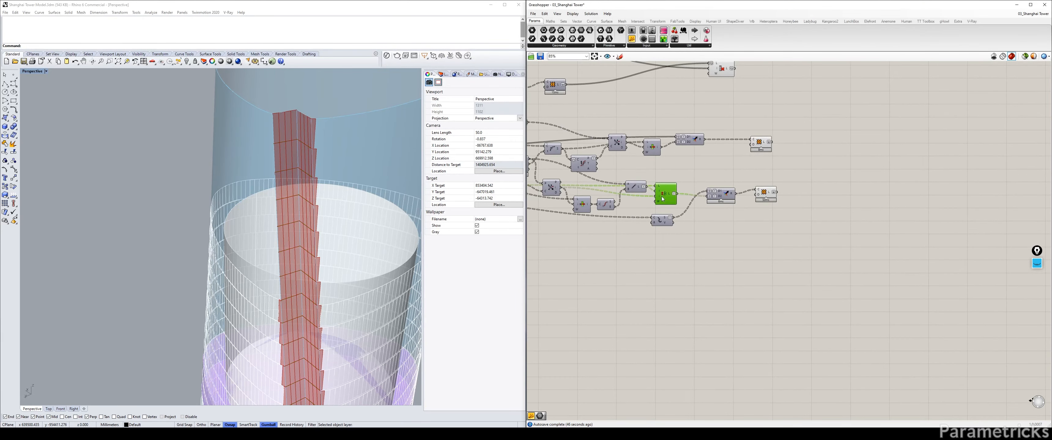
pyautogui.scroll(-3, 663, 199)
pyautogui.moveTo(699, 125); pyautogui.dragTo(662, 150, button='right')
pyautogui.scroll(3, 662, 150)
pyautogui.moveTo(657, 155); pyautogui.dragTo(700, 160)
pyautogui.moveTo(755, 135); pyautogui.dragTo(686, 109)
pyautogui.moveTo(676, 114); pyautogui.dragTo(840, 103, button='right')
pyautogui.click(659, 97)
pyautogui.moveTo(607, 106); pyautogui.dragTo(837, 106)
pyautogui.moveTo(939, 73); pyautogui.dragTo(801, 144, button='right')
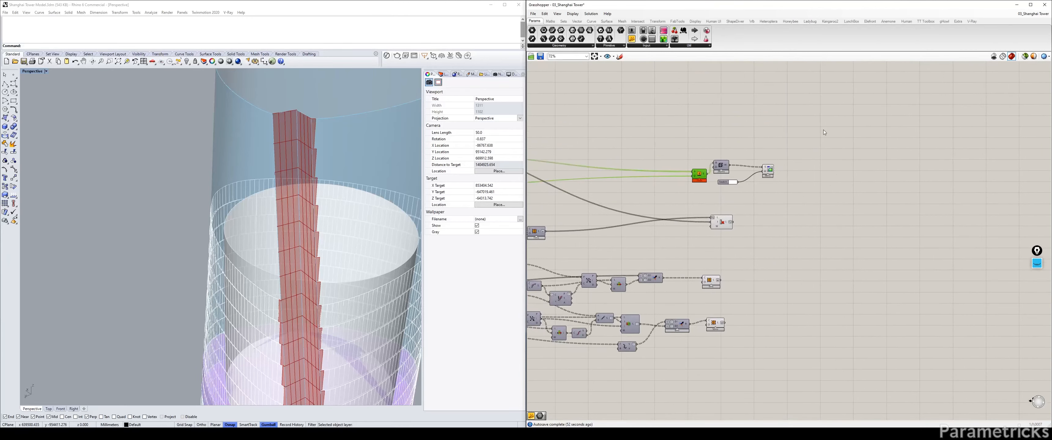
# Move the components downstream of Extrude above it, and align Extrude, the component below it and both Lofts in one column
pyautogui.moveTo(824, 129); pyautogui.dragTo(722, 191)
pyautogui.moveTo(717, 163); pyautogui.dragTo(641, 96)
pyautogui.moveTo(792, 364); pyautogui.dragTo(691, 152)
pyautogui.click(719, 163)
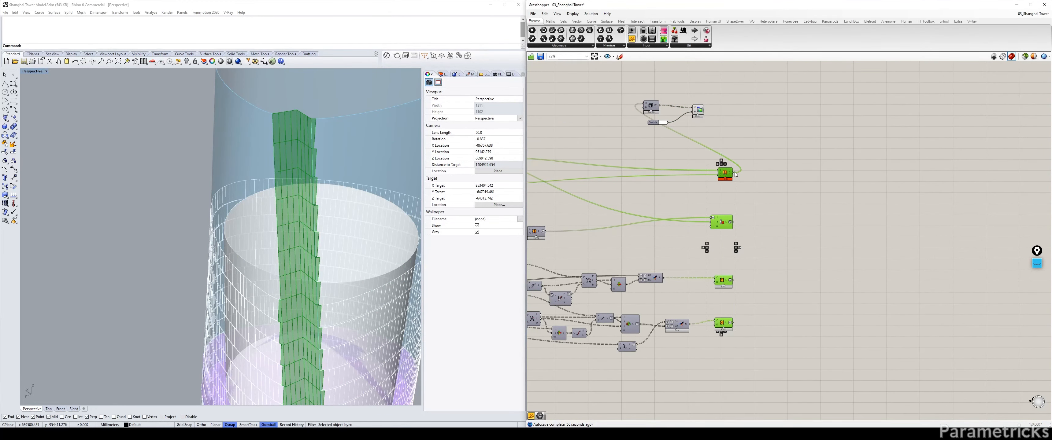
pyautogui.click(766, 183)
# Turn on the Extrude component's preview to examine the facade around the notch, and hide it again
pyautogui.click(730, 174)
pyautogui.hotkey('ctrl', 'q')
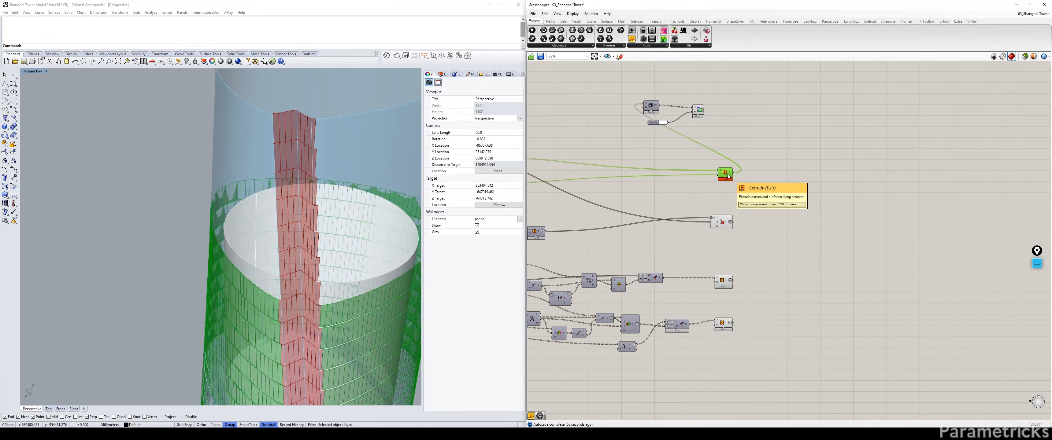
pyautogui.click(804, 170)
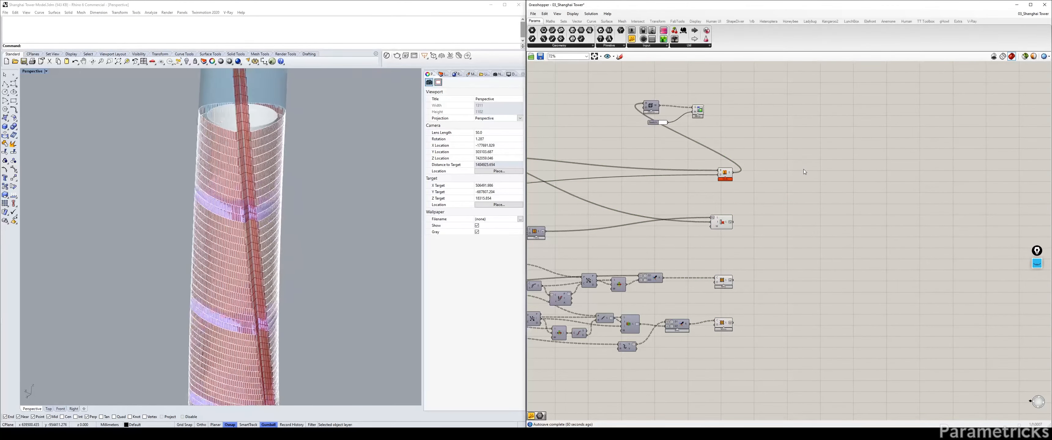
pyautogui.click(723, 169)
pyautogui.hotkey('ctrl', 'q')
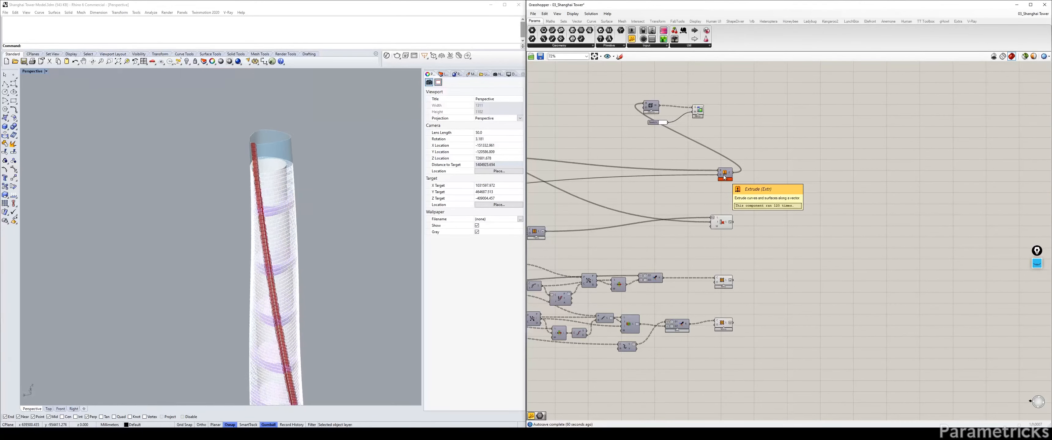
# Delete the yellow panel connected to the V-STRIKE PANELS parameter at the start of the facade definition
pyautogui.moveTo(724, 177); pyautogui.dragTo(734, 95, button='right')
pyautogui.moveTo(788, 277); pyautogui.dragTo(722, 150)
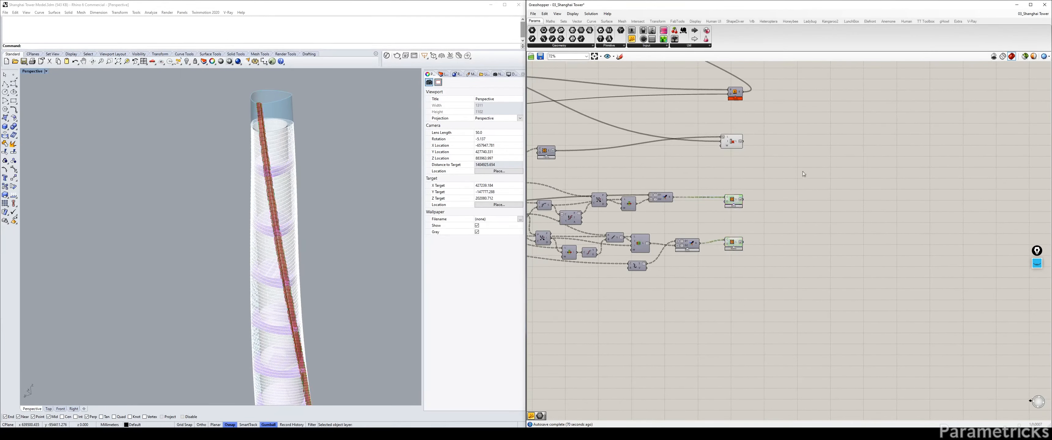
pyautogui.scroll(-5, 802, 172)
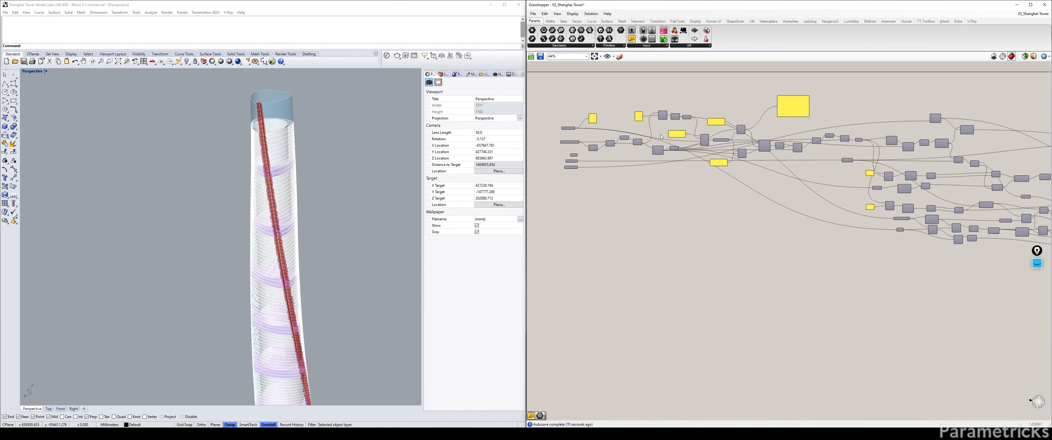
pyautogui.scroll(10, 554, 184)
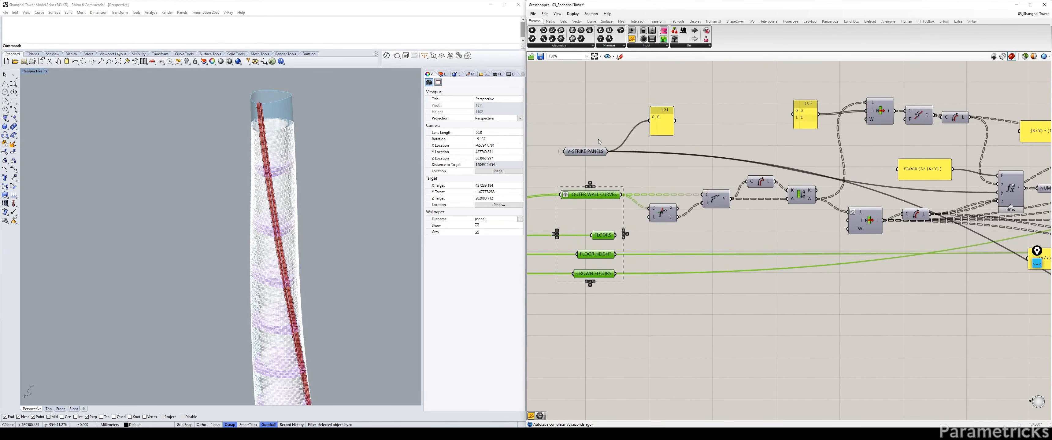
pyautogui.click(664, 118)
pyautogui.press('Delete')
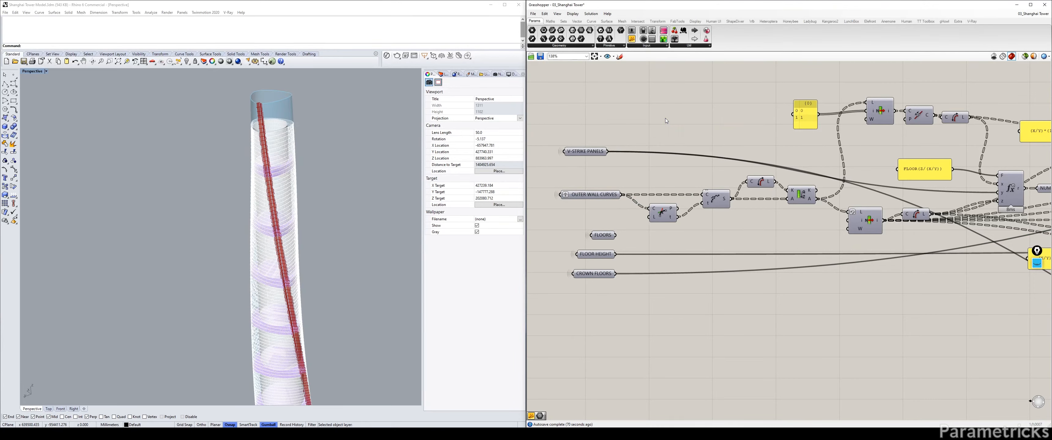
# Examine the final output column from Extrude down to both Lofts, highlighting its four components together in the model
pyautogui.scroll(-1, 676, 118)
pyautogui.scroll(-3, 796, 151)
pyautogui.moveTo(797, 151); pyautogui.dragTo(560, 161, button='right')
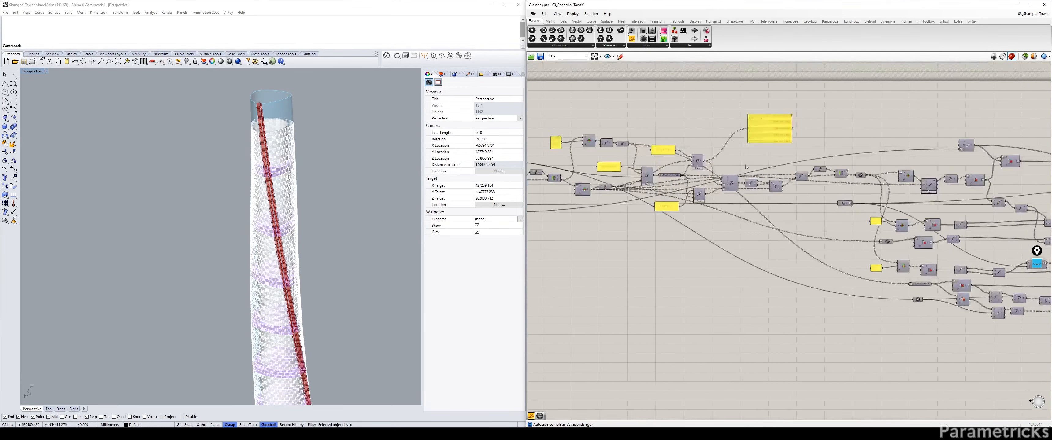
pyautogui.moveTo(960, 156); pyautogui.dragTo(639, 169, button='right')
pyautogui.moveTo(927, 157); pyautogui.dragTo(728, 133, button='right')
pyautogui.scroll(1, 728, 132)
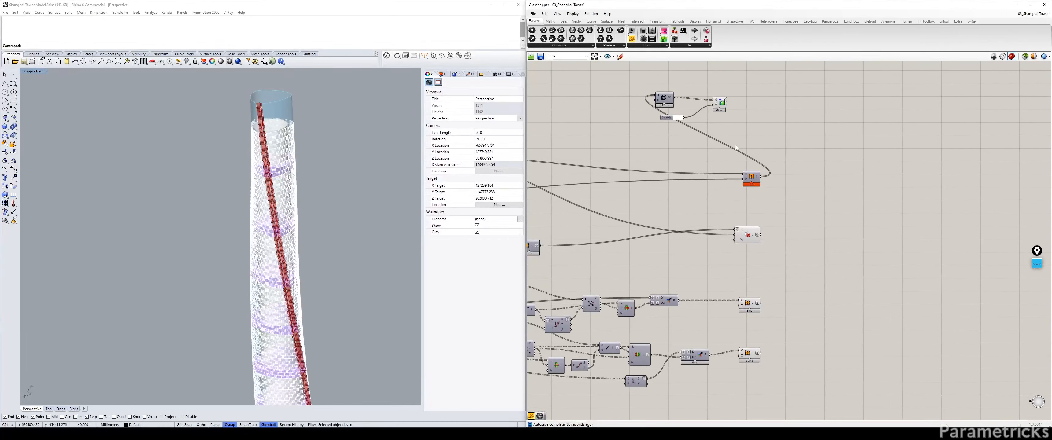
pyautogui.moveTo(774, 200); pyautogui.dragTo(747, 141, button='right')
pyautogui.moveTo(760, 99); pyautogui.dragTo(700, 341)
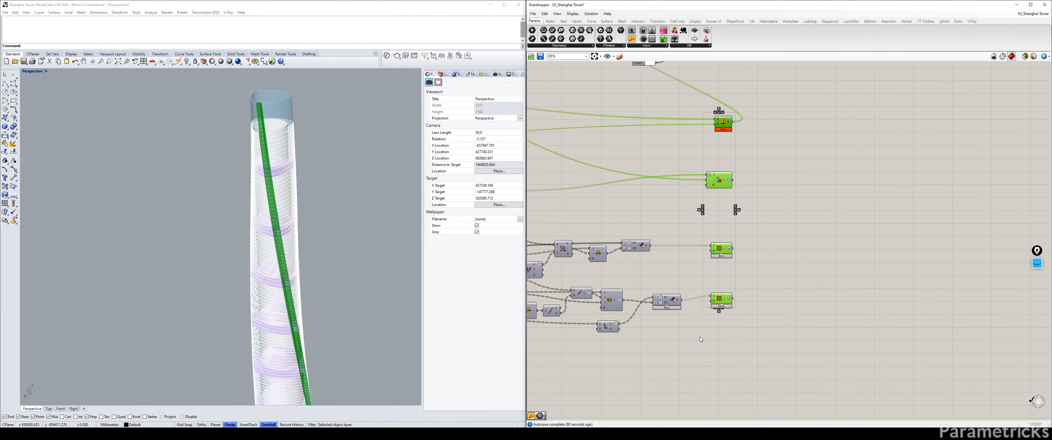
pyautogui.click(790, 148)
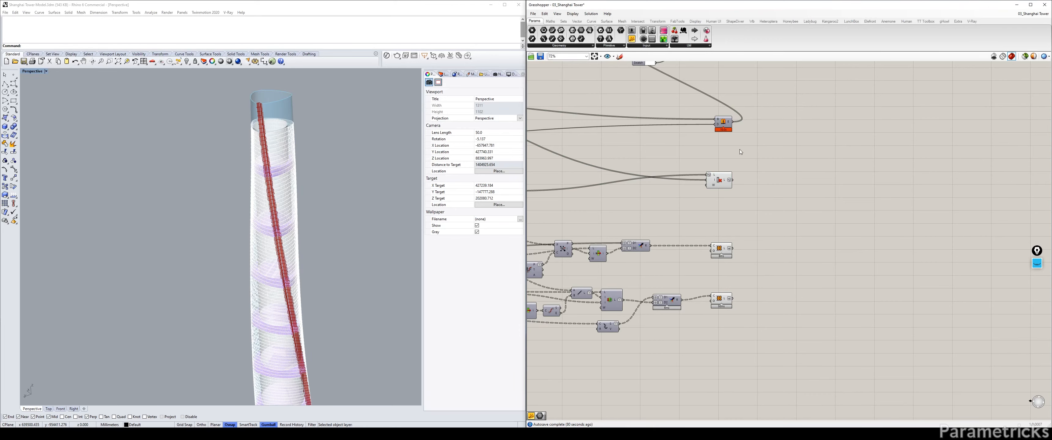
# Move the preview components fed by Extrude, including their colour swatch, closer to it, directly above the output column
pyautogui.scroll(-3, 739, 149)
pyautogui.moveTo(741, 63); pyautogui.dragTo(647, 108)
pyautogui.click(720, 88)
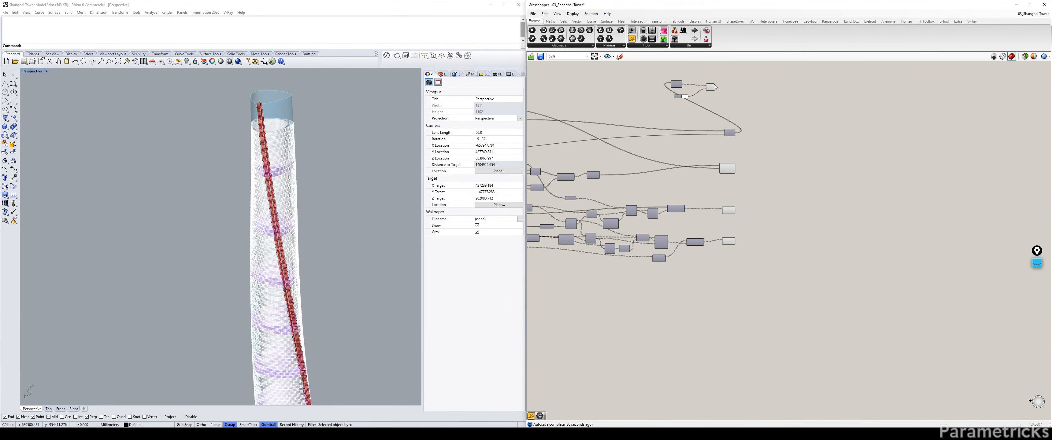
pyautogui.click(714, 87)
pyautogui.scroll(3, 698, 89)
pyautogui.click(667, 98)
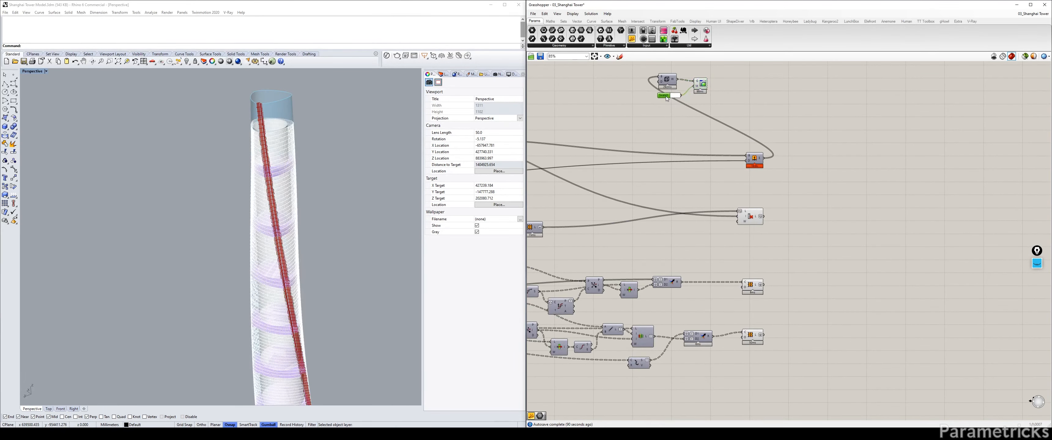
pyautogui.moveTo(689, 82); pyautogui.dragTo(726, 123)
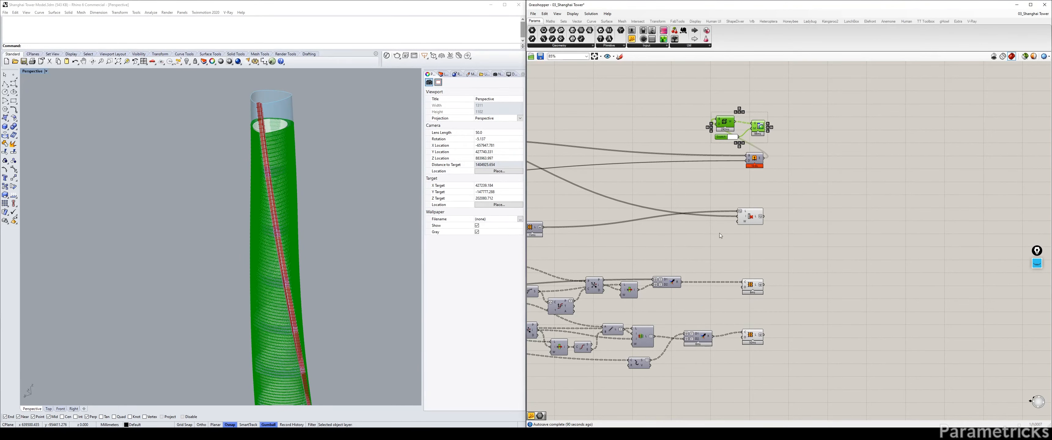
# Group all components of the facade panel definition that follows the TOWER OUTLINES group
pyautogui.moveTo(535, 191); pyautogui.dragTo(720, 162, button='right')
pyautogui.scroll(-3, 719, 162)
pyautogui.click(721, 106)
pyautogui.scroll(-3, 721, 106)
pyautogui.moveTo(721, 105); pyautogui.dragTo(921, 132, button='right')
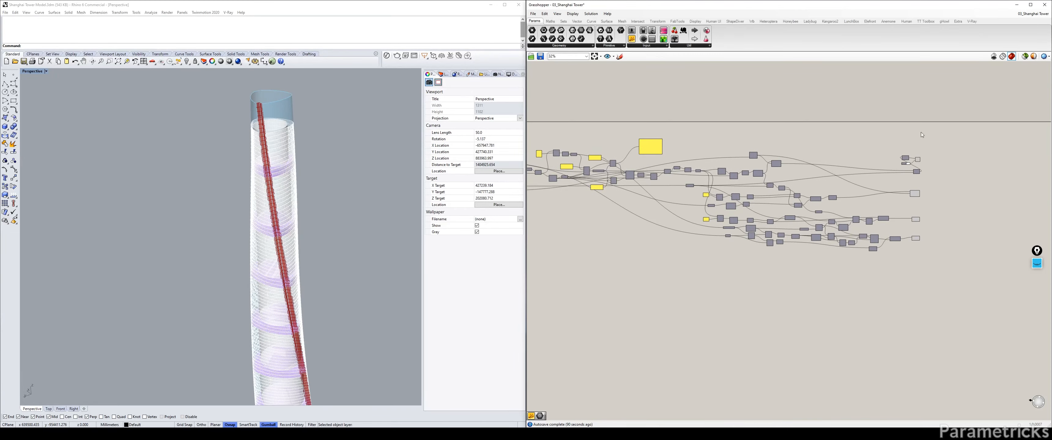
pyautogui.scroll(-3, 921, 133)
pyautogui.moveTo(983, 119); pyautogui.dragTo(649, 218)
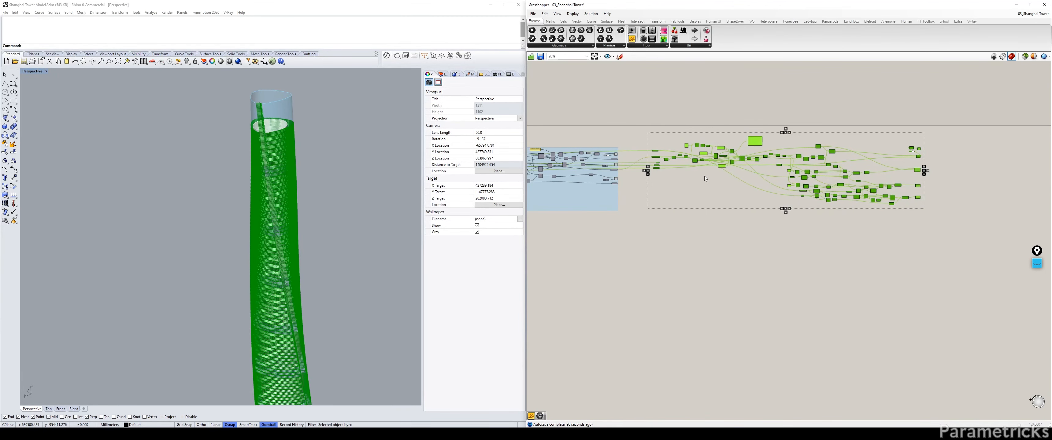
pyautogui.click(711, 225)
pyautogui.moveTo(701, 176); pyautogui.dragTo(687, 190)
pyautogui.moveTo(686, 190); pyautogui.dragTo(849, 174, button='right')
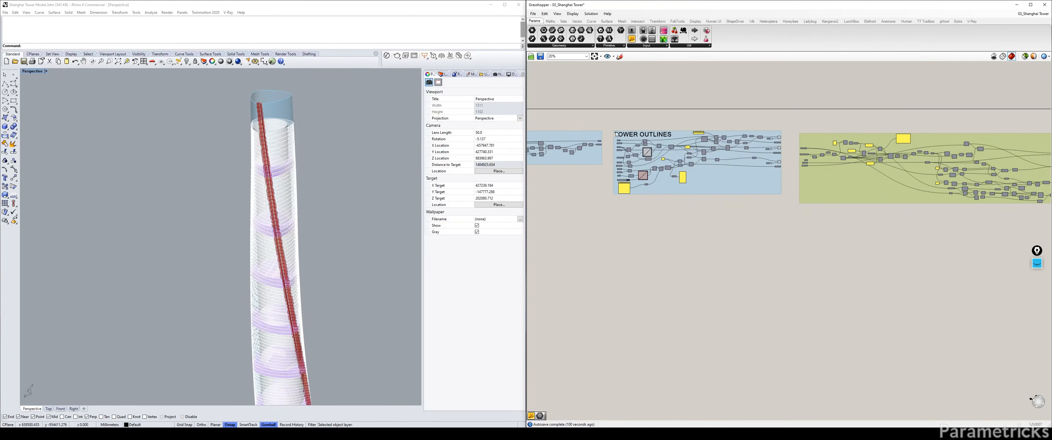
# Copy the TOWER OUTLINES title into the upper-left corner of the new group and change its text to GENERAL PANELS SURFACES
pyautogui.scroll(3, 657, 123)
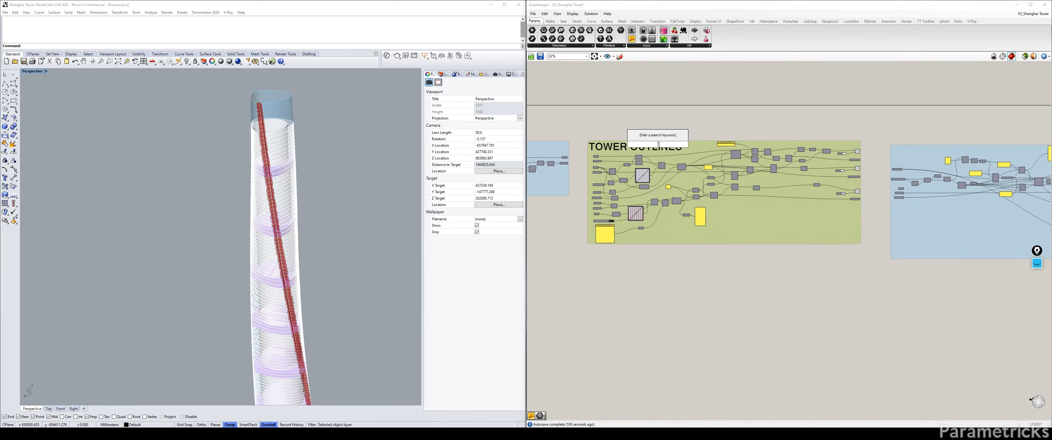
pyautogui.scroll(3, 659, 147)
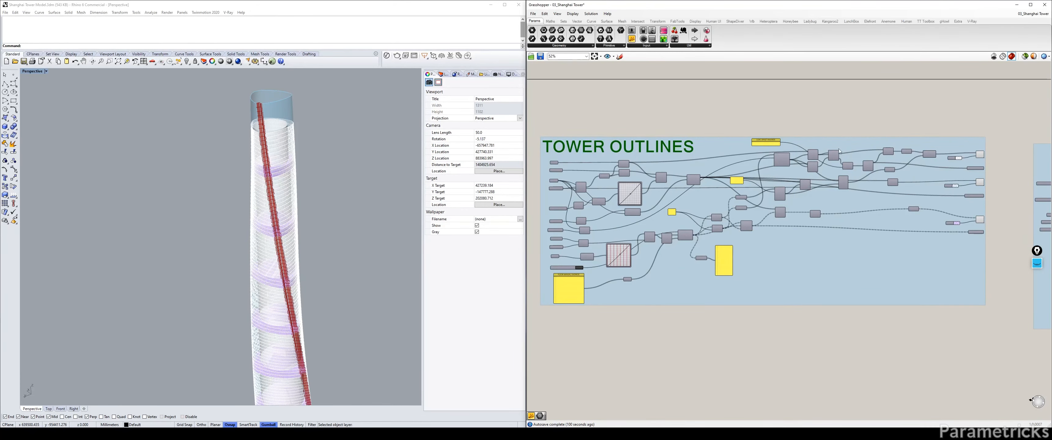
pyautogui.scroll(3, 660, 148)
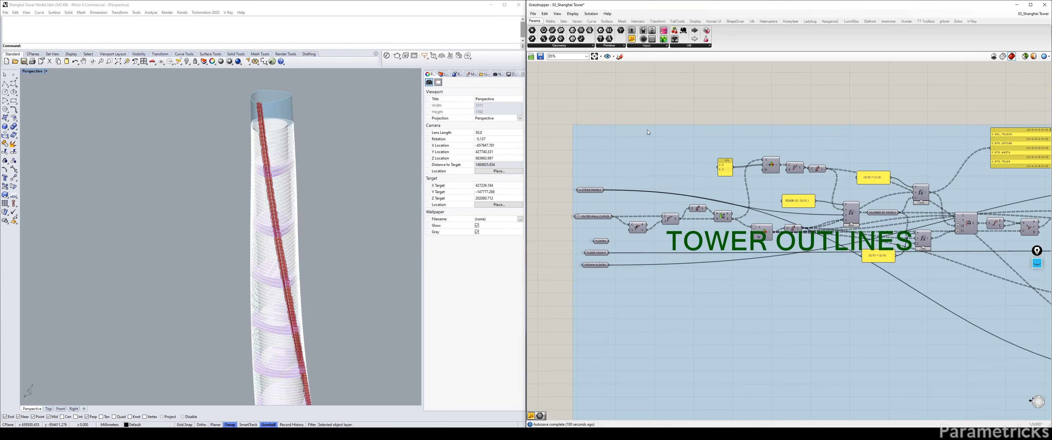
pyautogui.rightClick(664, 174)
pyautogui.click(689, 222)
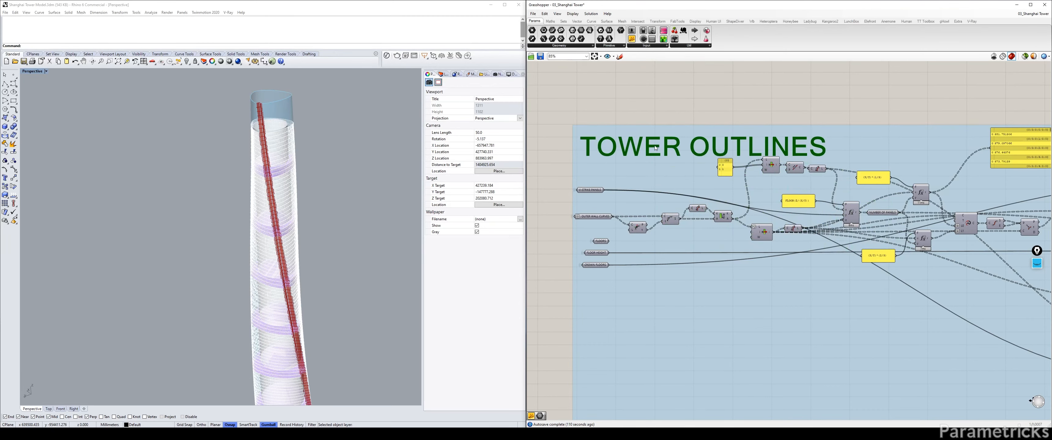
pyautogui.doubleClick(655, 148)
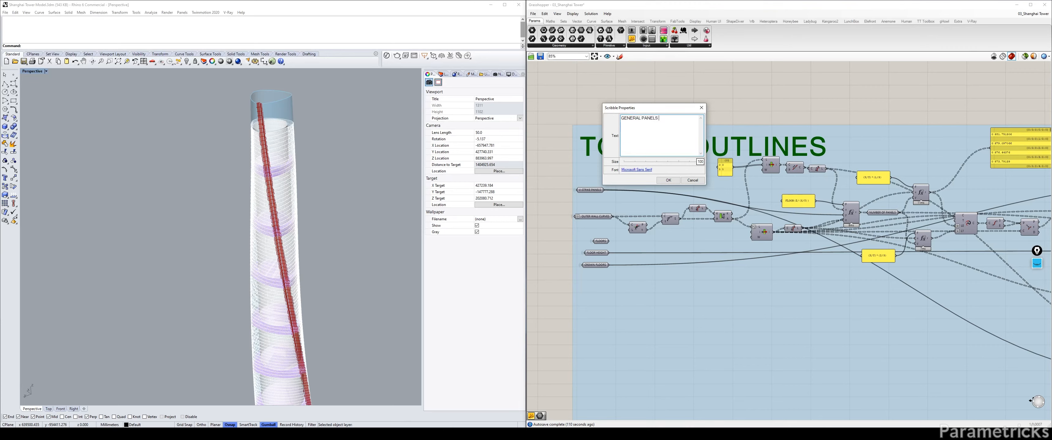
pyautogui.click(669, 180)
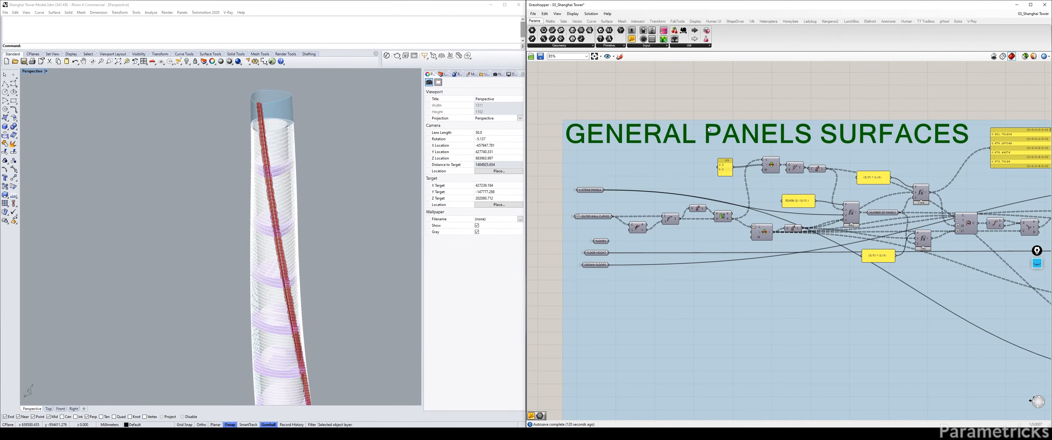
# Deselect the new title and save the Grasshopper definition
pyautogui.scroll(-3, 718, 134)
pyautogui.scroll(4, 754, 134)
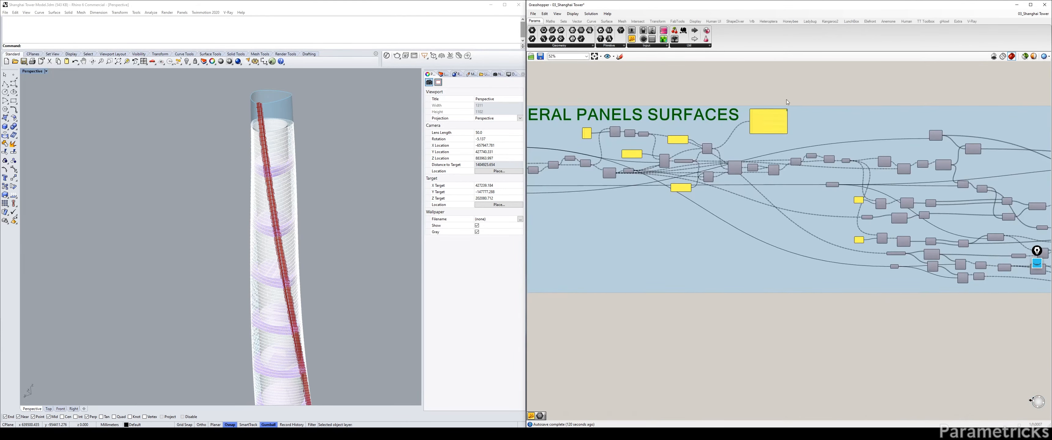
pyautogui.click(700, 149)
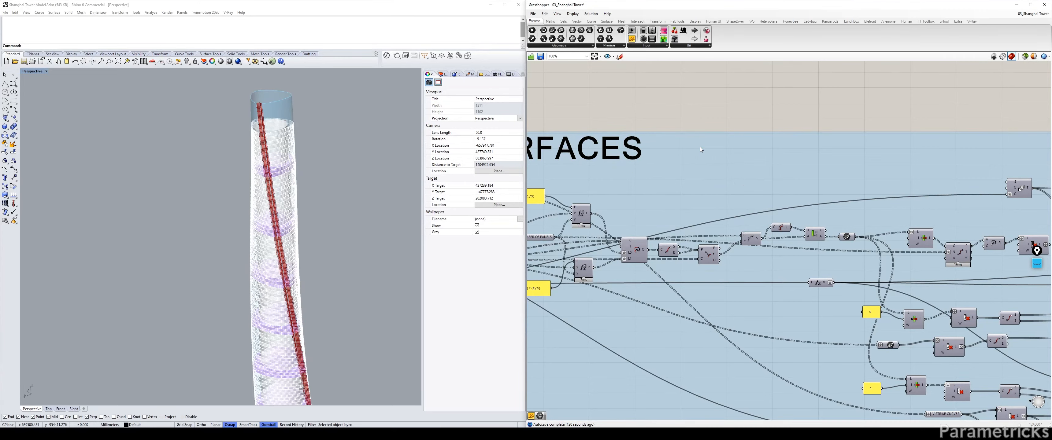
pyautogui.scroll(-4, 707, 146)
pyautogui.hotkey('ctrl', 's')
pyautogui.scroll(-5, 731, 137)
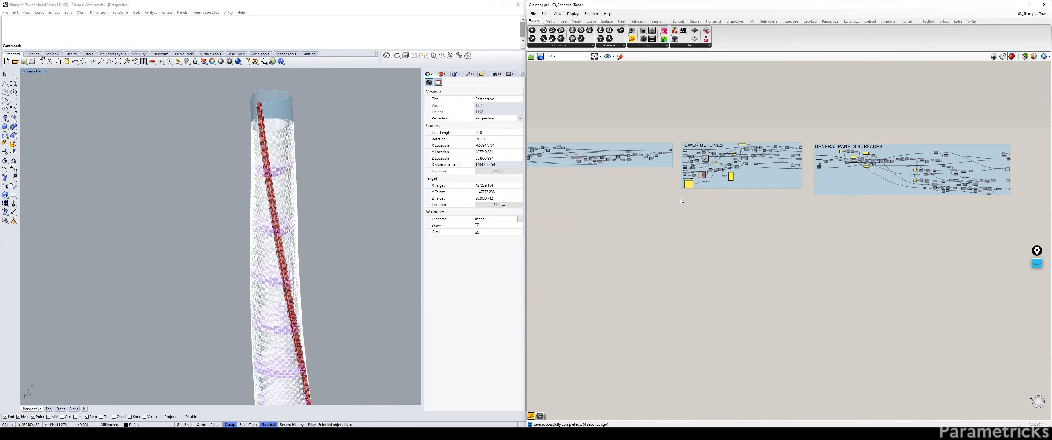
pyautogui.moveTo(893, 206); pyautogui.dragTo(788, 220, button='right')
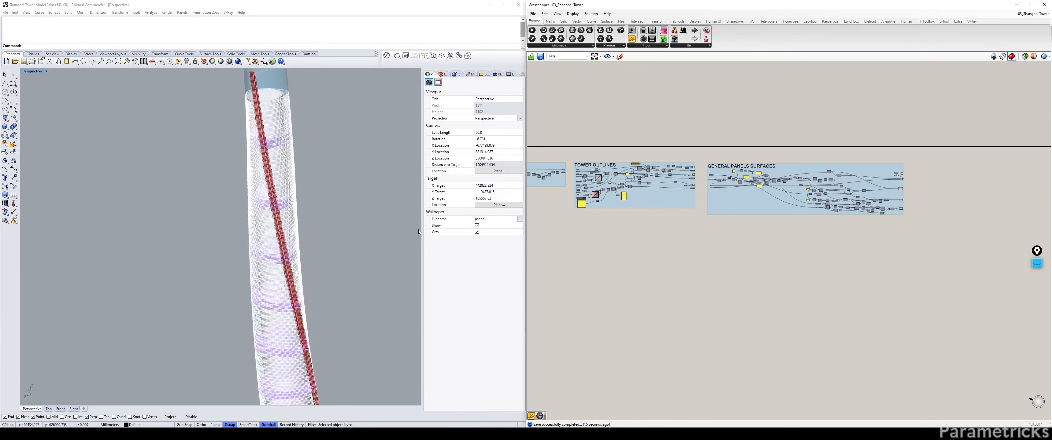
pyautogui.scroll(3, 636, 175)
pyautogui.moveTo(928, 189); pyautogui.dragTo(702, 181, button='right')
pyautogui.scroll(6, 702, 181)
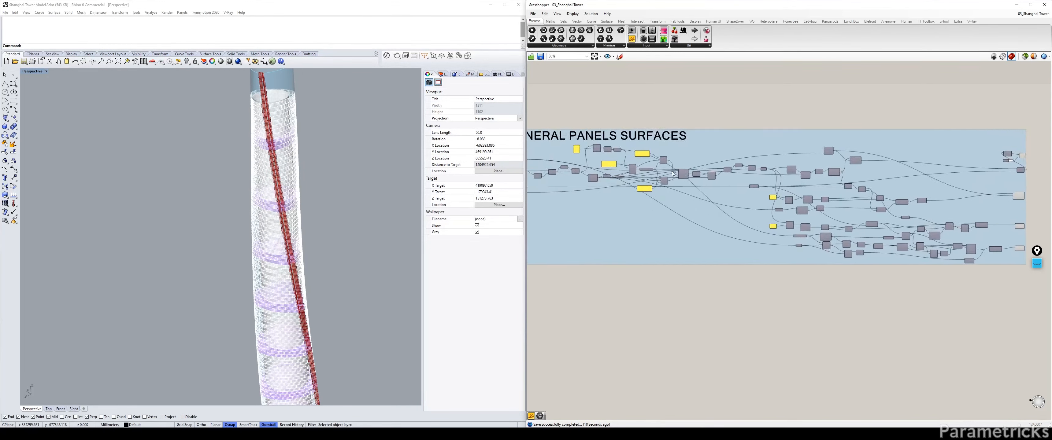